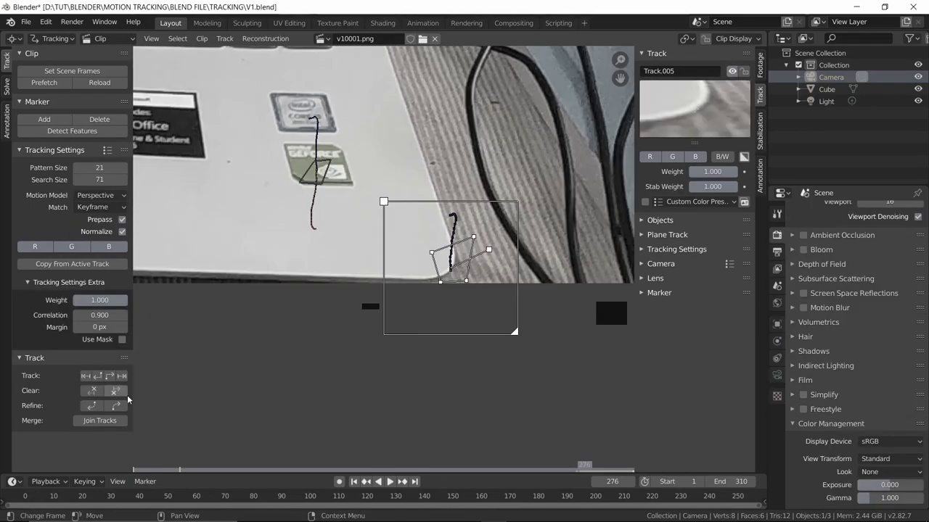
- Lock the selected track and add a tracking marker on the laptop's keyboard area in the clip
{"action": "key", "text": "ctrl+l"}
{"action": "key", "text": "space"}
{"action": "scroll", "coordinate": [407, 217], "scroll_direction": "down", "scroll_amount": 4}
{"action": "middle_click_drag", "start_coordinate": [407, 218], "coordinate": [409, 219], "text": "shift"}
{"action": "scroll", "coordinate": [409, 219], "scroll_direction": "up", "scroll_amount": 5}
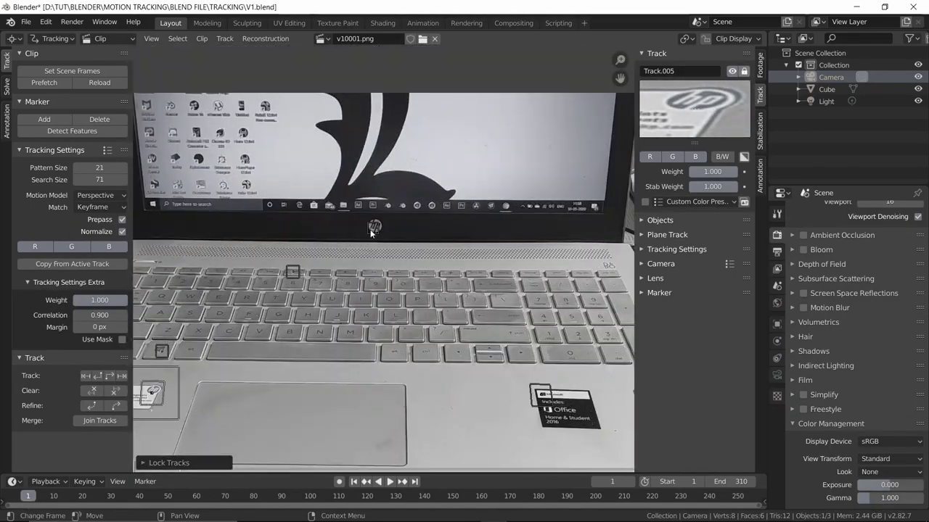
{"action": "left_click", "coordinate": [472, 307], "text": "ctrl"}
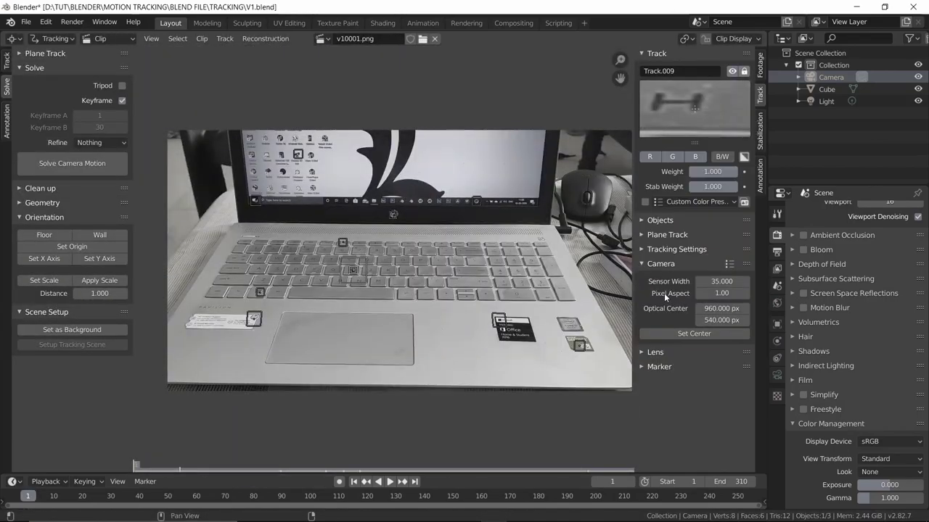
- Set the solver's Refine option to a Focal Length choice and solve the camera motion
{"action": "left_click", "coordinate": [661, 263]}
{"action": "left_click", "coordinate": [102, 142]}
{"action": "left_click", "coordinate": [94, 166]}
{"action": "left_click", "coordinate": [72, 163]}
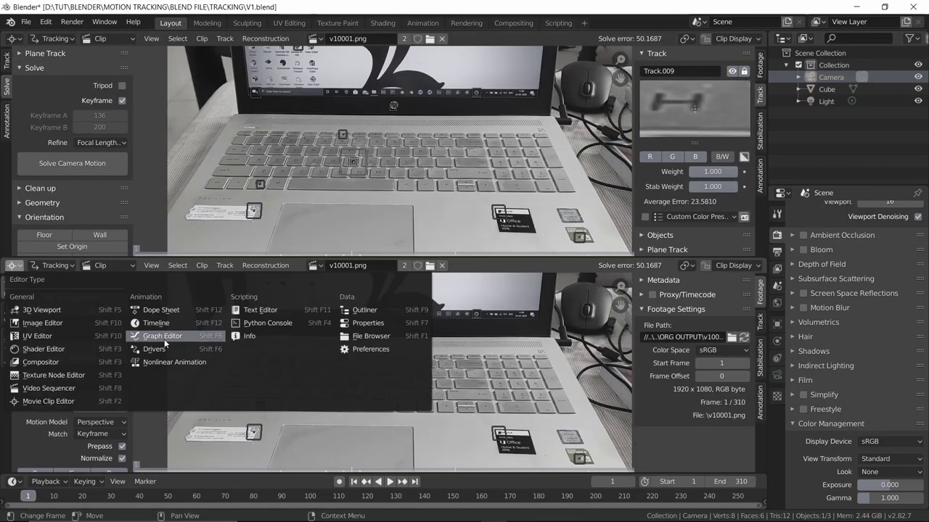
- Change the lower Movie Clip Editor area to the Graph Editor
{"action": "left_click", "coordinate": [14, 265]}
{"action": "left_click", "coordinate": [228, 372]}
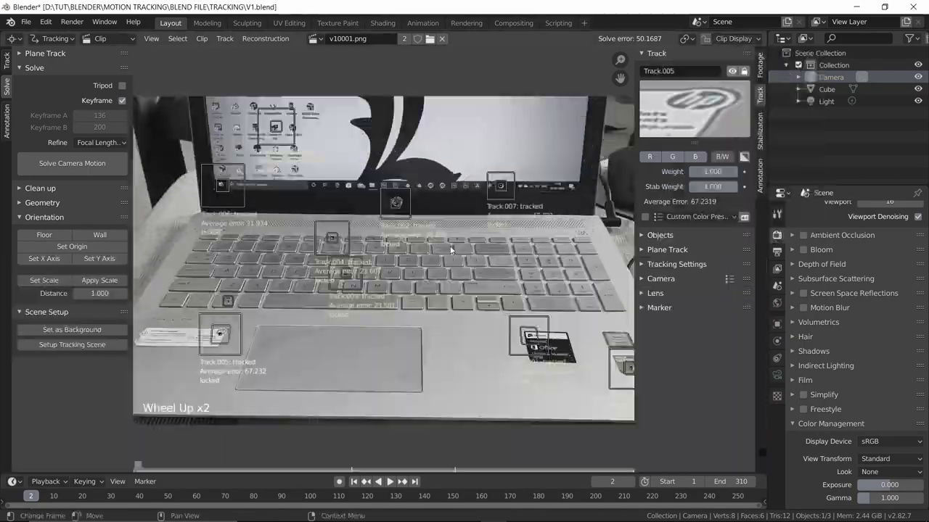
{"action": "scroll", "coordinate": [418, 191], "scroll_direction": "down", "scroll_amount": 3}
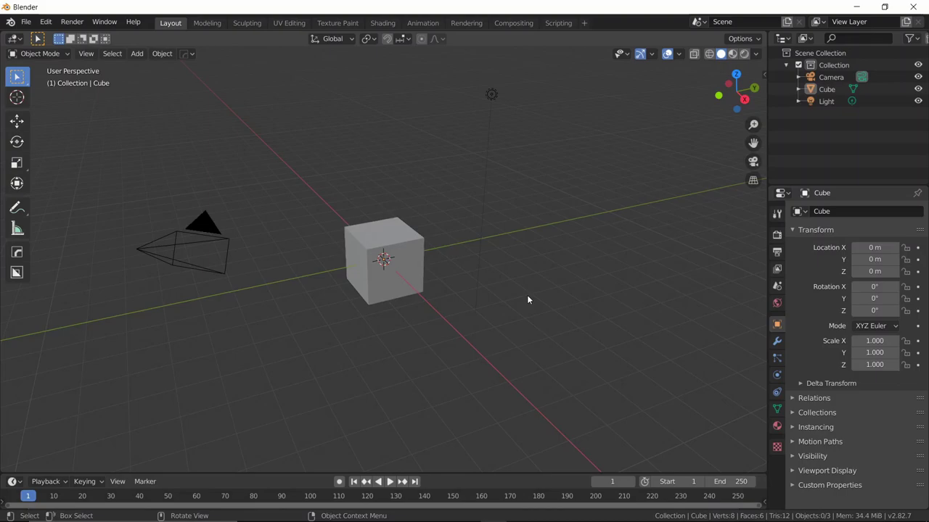
- Switch the 3D viewport to the Movie Clip Editor and load VID_20200530_120043 from the ORG VID folder in File Explorer
{"action": "left_click", "coordinate": [12, 43]}
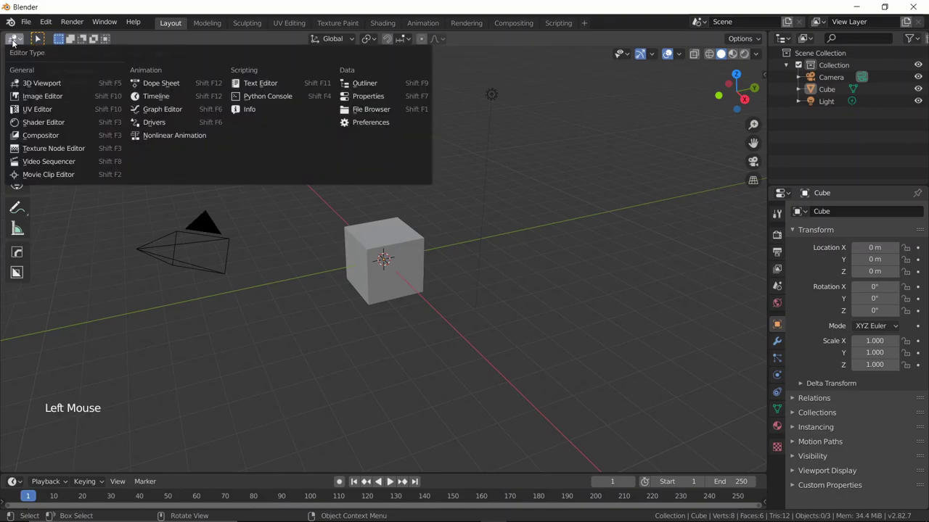
{"action": "left_click", "coordinate": [31, 176]}
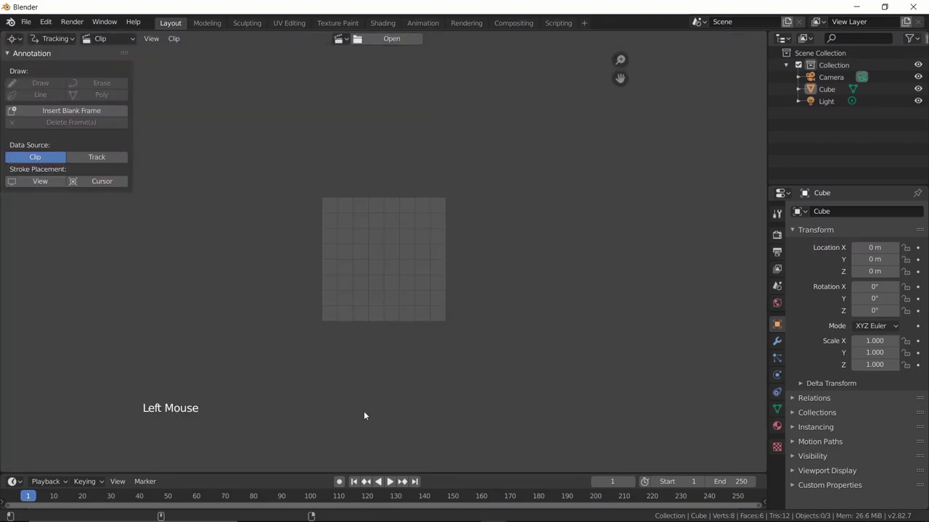
{"action": "key", "text": "alt+Tab"}
{"action": "key", "text": "Tab"}
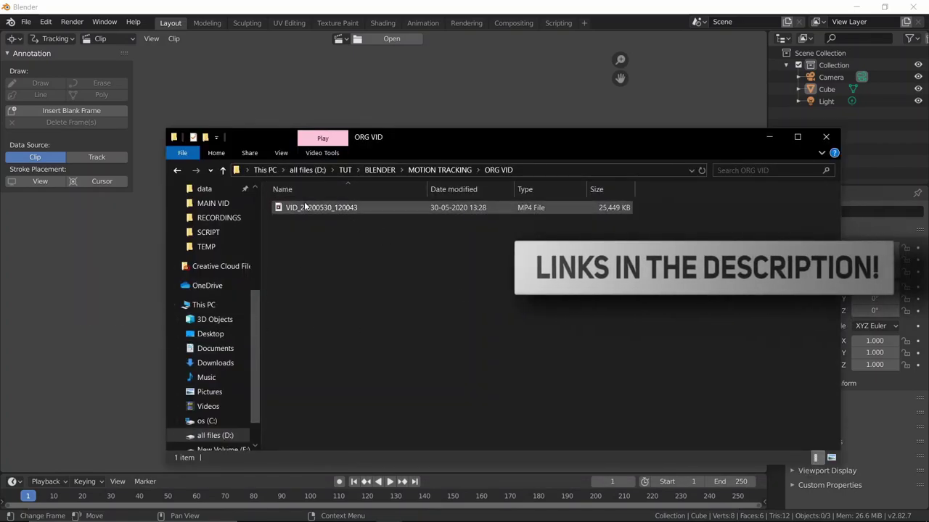
{"action": "left_click_drag", "start_coordinate": [496, 136], "coordinate": [563, 98]}
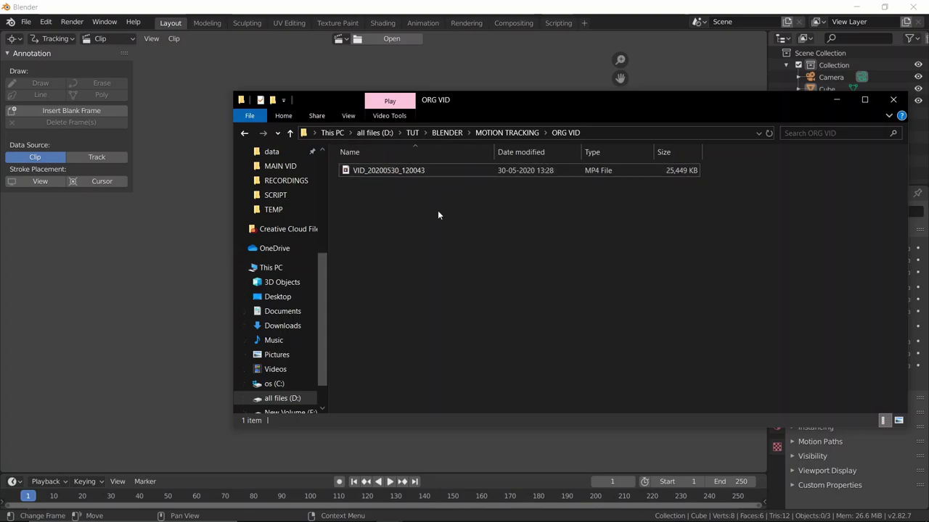
{"action": "left_click_drag", "start_coordinate": [394, 174], "coordinate": [183, 237]}
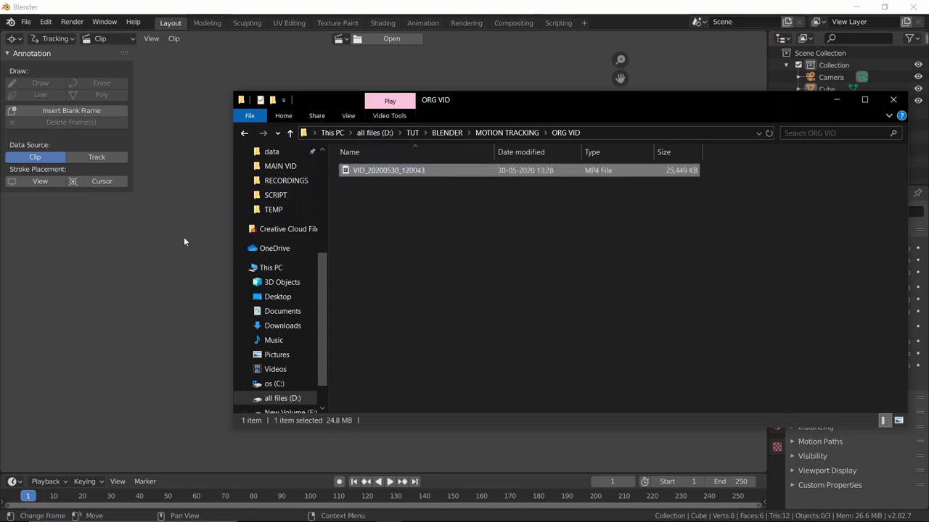
{"action": "left_click_drag", "start_coordinate": [510, 106], "coordinate": [571, 91]}
{"action": "left_click_drag", "start_coordinate": [561, 159], "coordinate": [235, 164]}
{"action": "left_click_drag", "start_coordinate": [779, 170], "coordinate": [206, 133]}
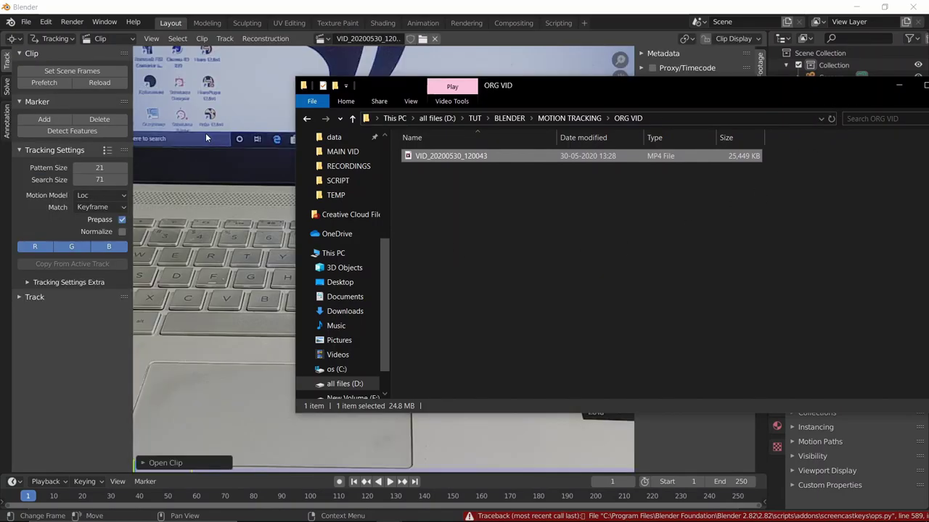
{"action": "left_click", "coordinate": [898, 85]}
{"action": "scroll", "coordinate": [411, 203], "scroll_direction": "down", "scroll_amount": 2}
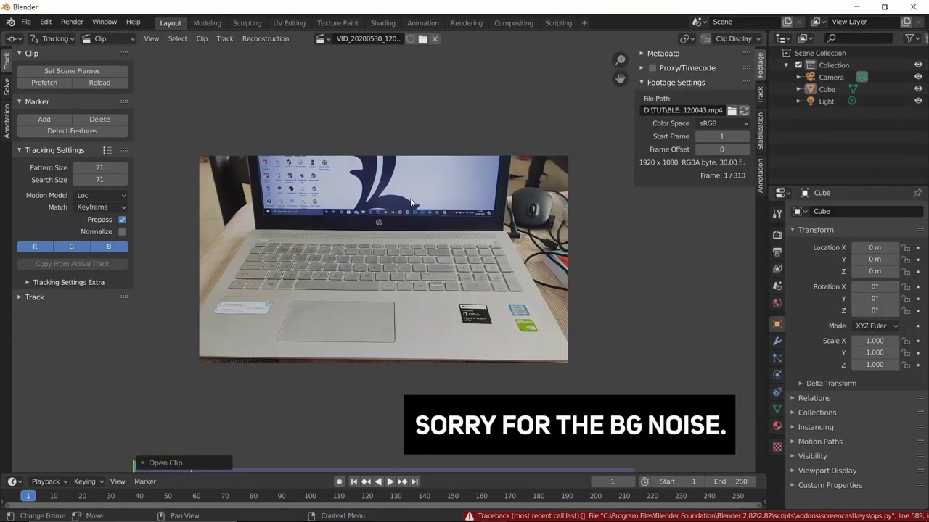
{"action": "scroll", "coordinate": [411, 202], "scroll_direction": "down", "scroll_amount": 2}
{"action": "scroll", "coordinate": [410, 198], "scroll_direction": "up", "scroll_amount": 4}
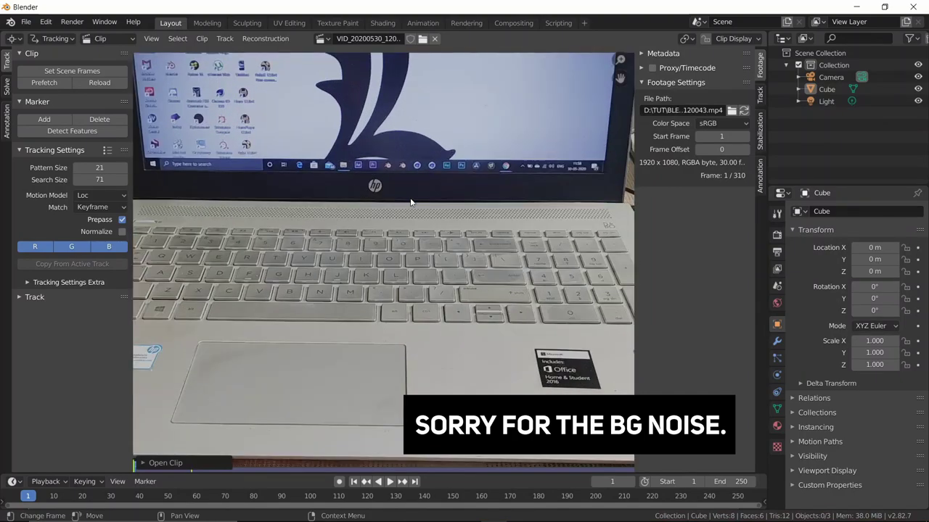
{"action": "scroll", "coordinate": [367, 269], "scroll_direction": "down", "scroll_amount": 3}
{"action": "middle_click_drag", "start_coordinate": [367, 270], "coordinate": [407, 274]}
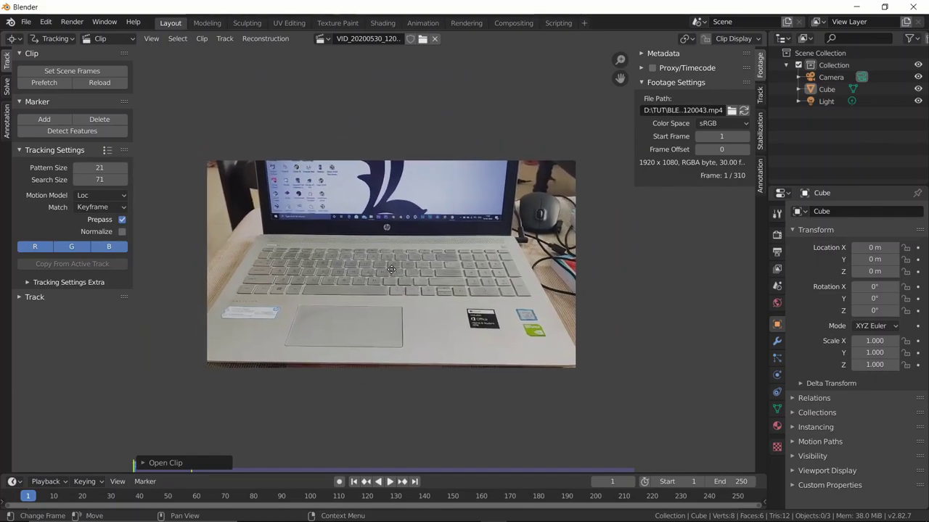
{"action": "scroll", "coordinate": [407, 274], "scroll_direction": "up", "scroll_amount": 2}
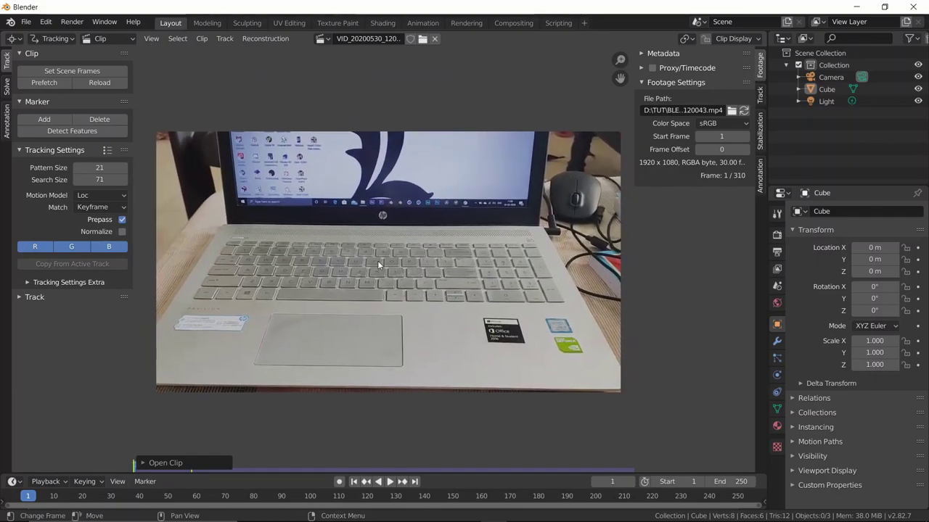
{"action": "scroll", "coordinate": [378, 263], "scroll_direction": "down", "scroll_amount": 1}
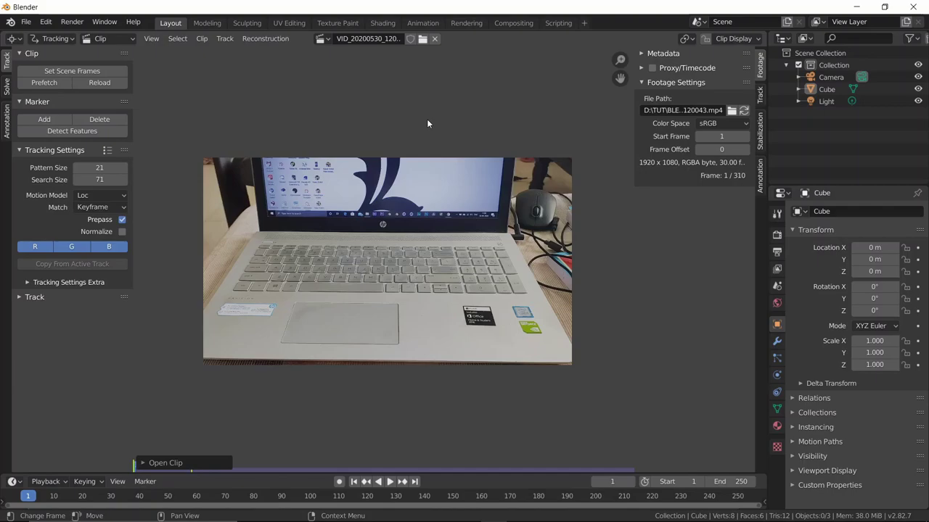
- Set the View Transform to Standard in the scene's Color Management settings
{"action": "left_click", "coordinate": [778, 234]}
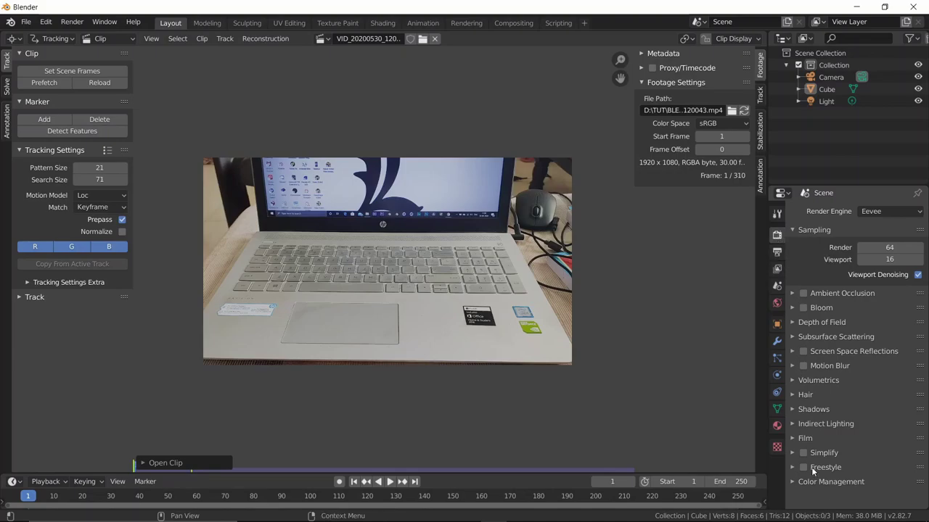
{"action": "left_click", "coordinate": [792, 482]}
{"action": "scroll", "coordinate": [835, 463], "scroll_direction": "down", "scroll_amount": 3}
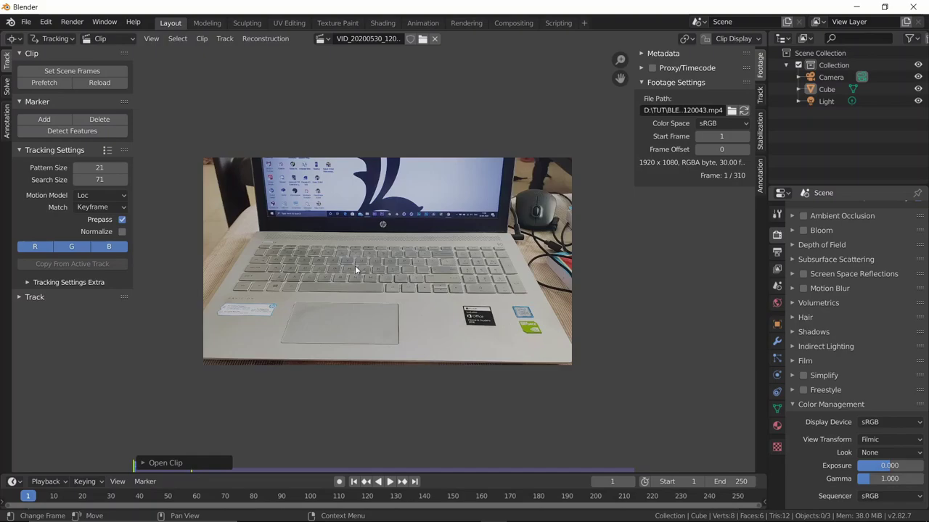
{"action": "left_click", "coordinate": [865, 439]}
{"action": "left_click", "coordinate": [873, 424]}
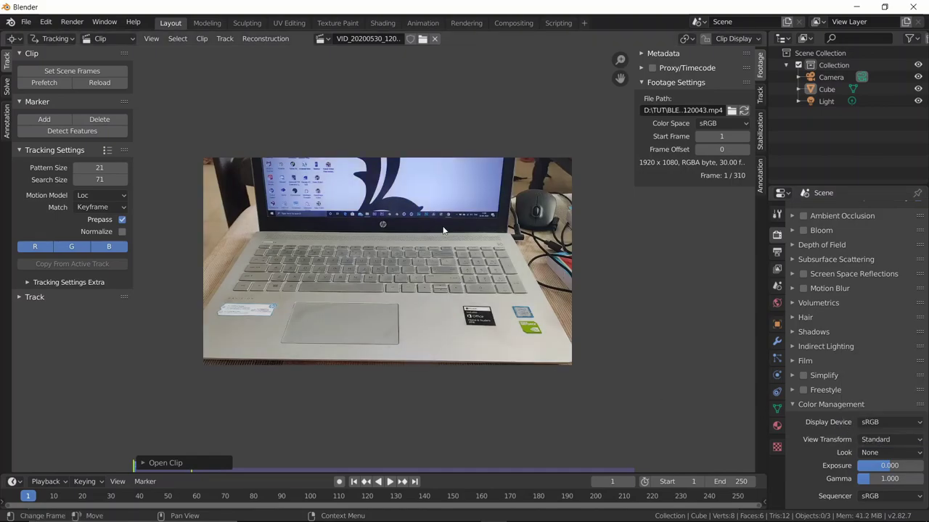
- Compare the footage colours by switching the View Transform to Filmic and returning it to Standard
{"action": "left_click", "coordinate": [868, 440]}
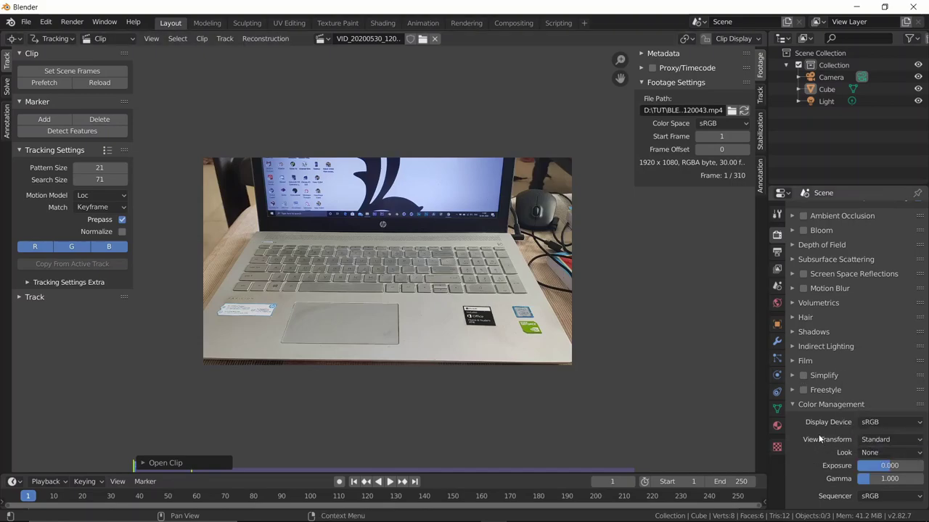
{"action": "left_click", "coordinate": [883, 440]}
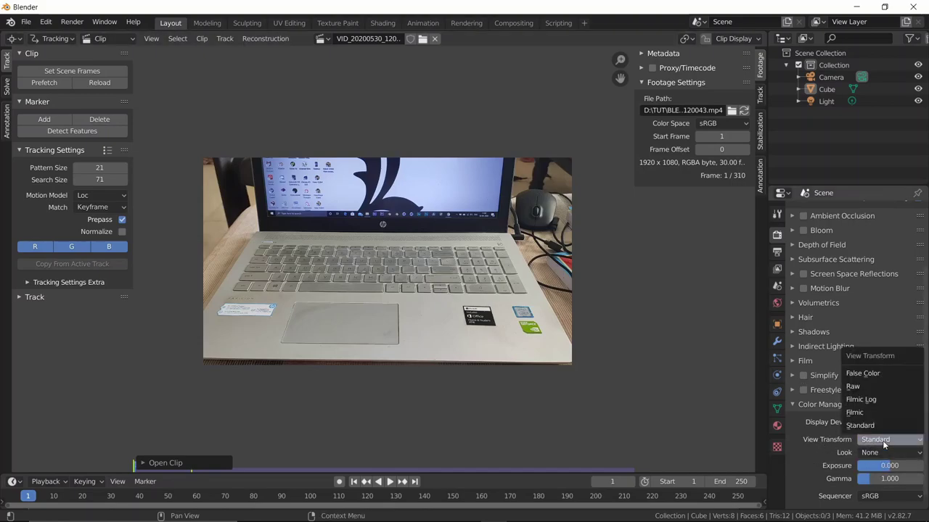
{"action": "left_click", "coordinate": [856, 412]}
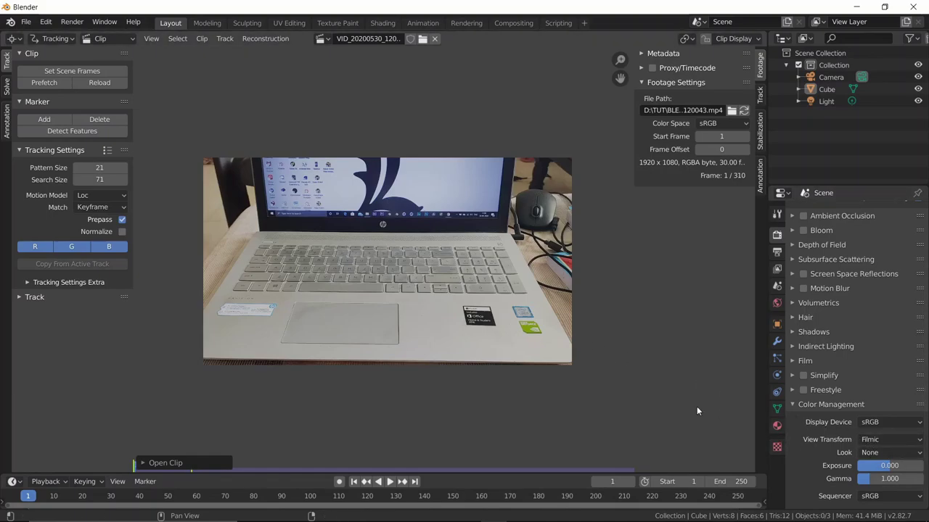
{"action": "left_click", "coordinate": [870, 441]}
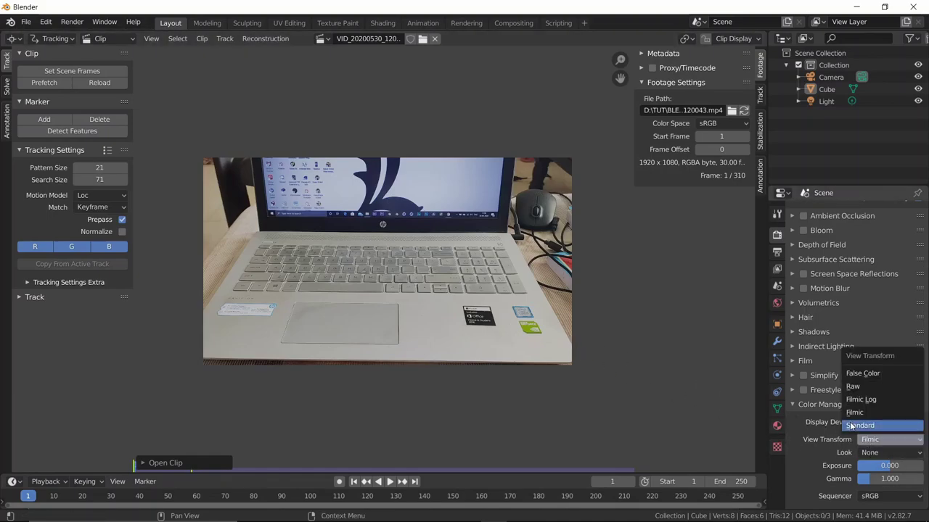
{"action": "left_click", "coordinate": [862, 426]}
{"action": "scroll", "coordinate": [342, 268], "scroll_direction": "up", "scroll_amount": 2}
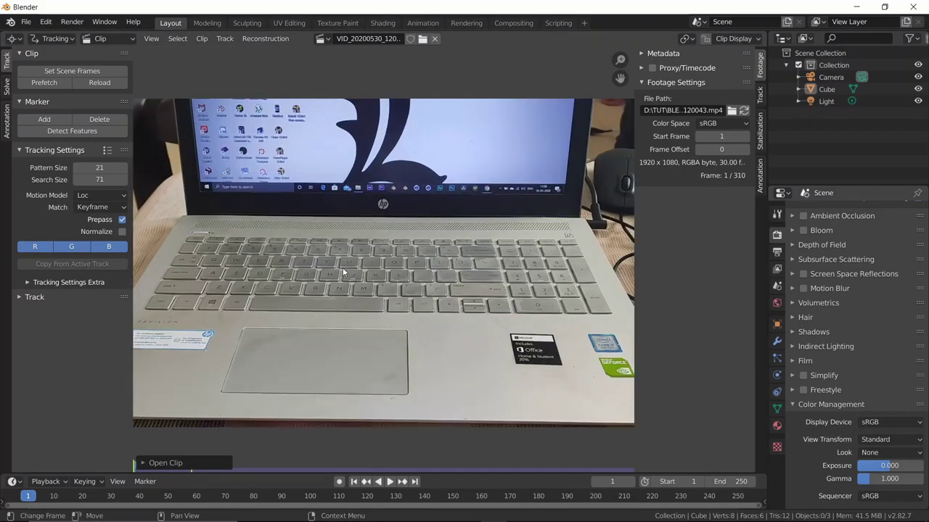
{"action": "scroll", "coordinate": [431, 210], "scroll_direction": "down", "scroll_amount": 1}
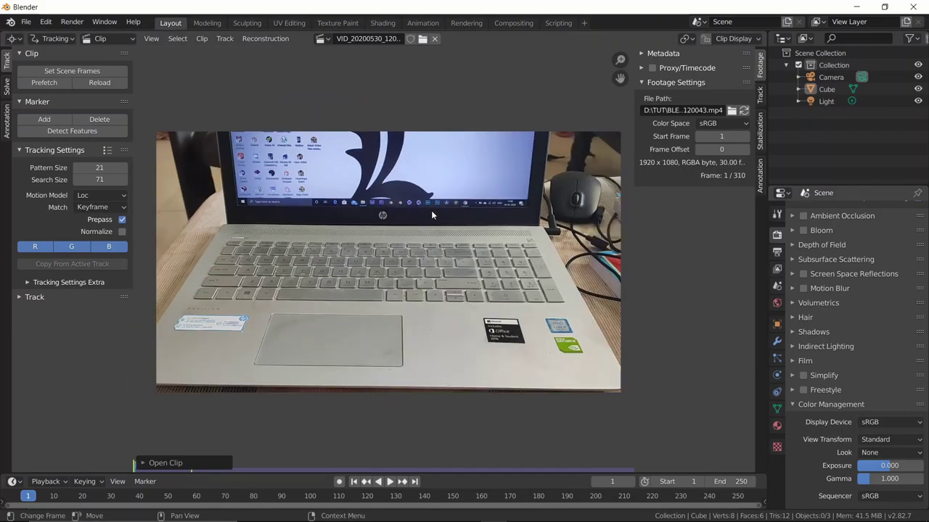
{"action": "scroll", "coordinate": [431, 210], "scroll_direction": "down", "scroll_amount": 1}
{"action": "scroll", "coordinate": [430, 211], "scroll_direction": "up", "scroll_amount": 1}
{"action": "scroll", "coordinate": [435, 212], "scroll_direction": "down", "scroll_amount": 1}
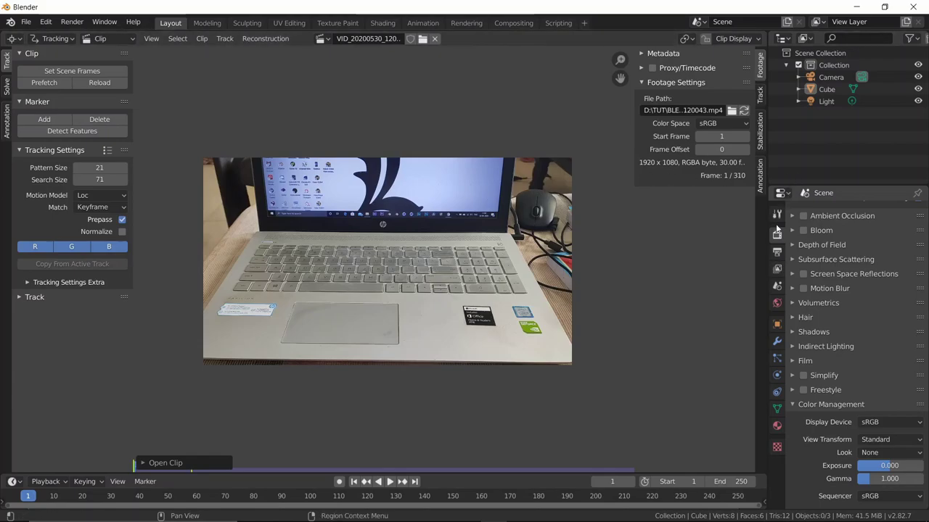
- Set the scene's output frame rate to 30 fps
{"action": "left_click", "coordinate": [778, 256]}
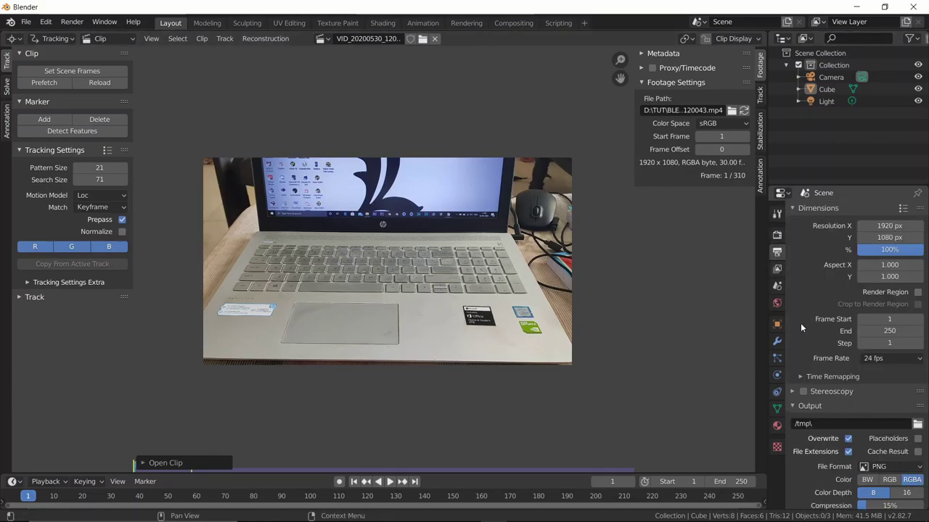
{"action": "left_click", "coordinate": [873, 359]}
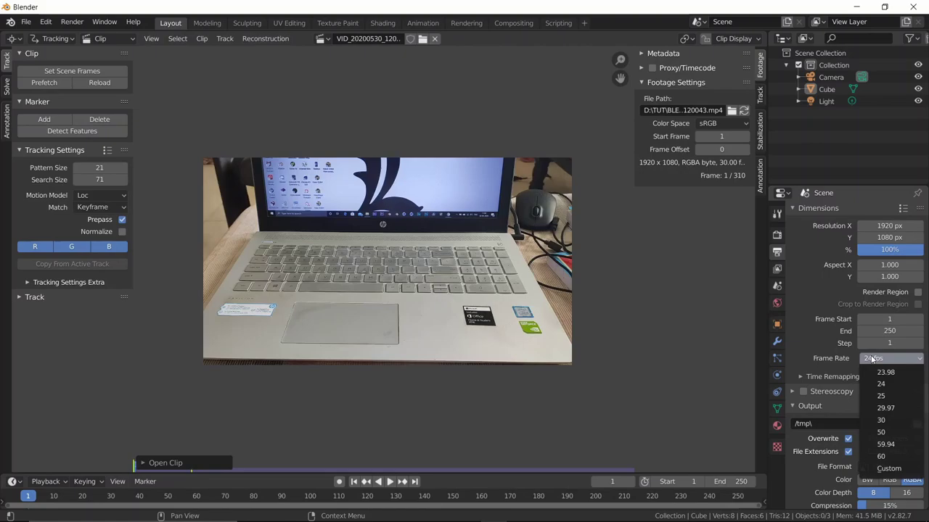
{"action": "left_click", "coordinate": [873, 421]}
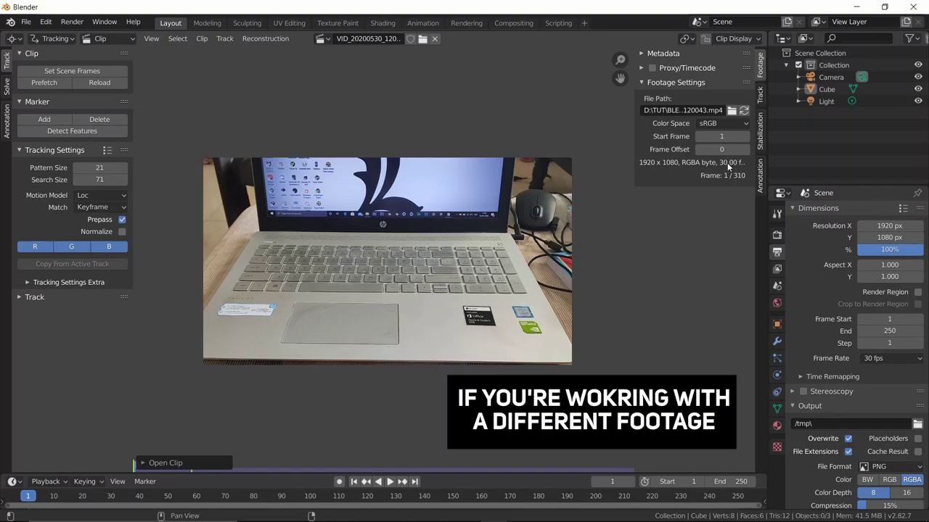
{"action": "left_click", "coordinate": [886, 359]}
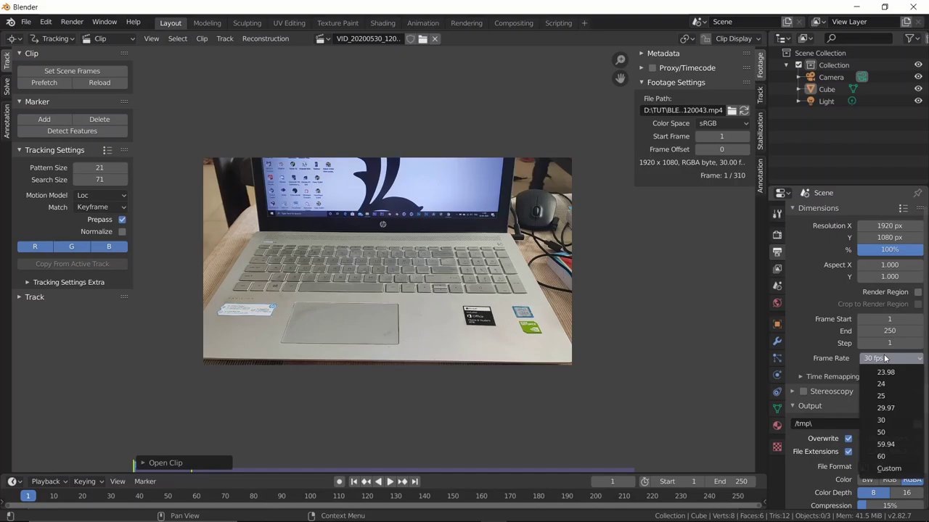
{"action": "left_click", "coordinate": [900, 423]}
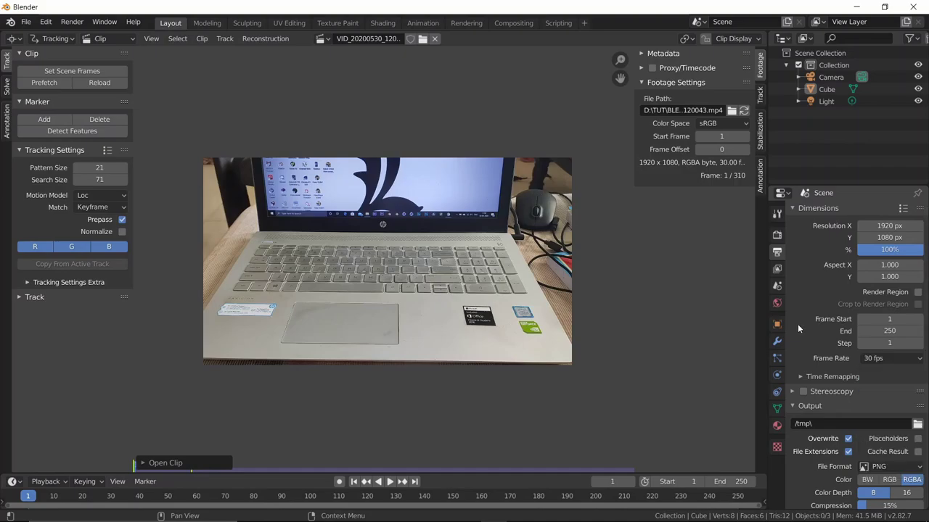
- Try a custom output frame rate with FPS 2800 and Base 100, and return the frame rate to 30 fps
{"action": "left_click", "coordinate": [894, 359]}
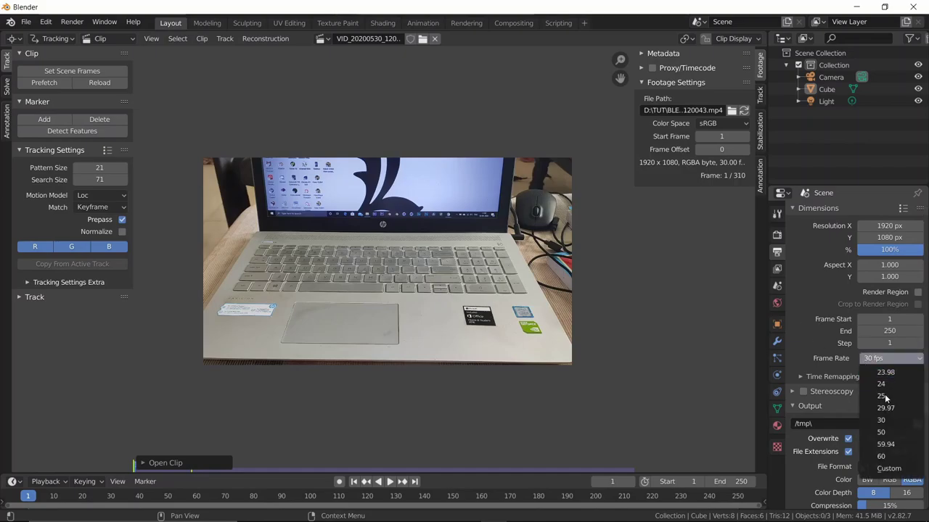
{"action": "left_click", "coordinate": [893, 469]}
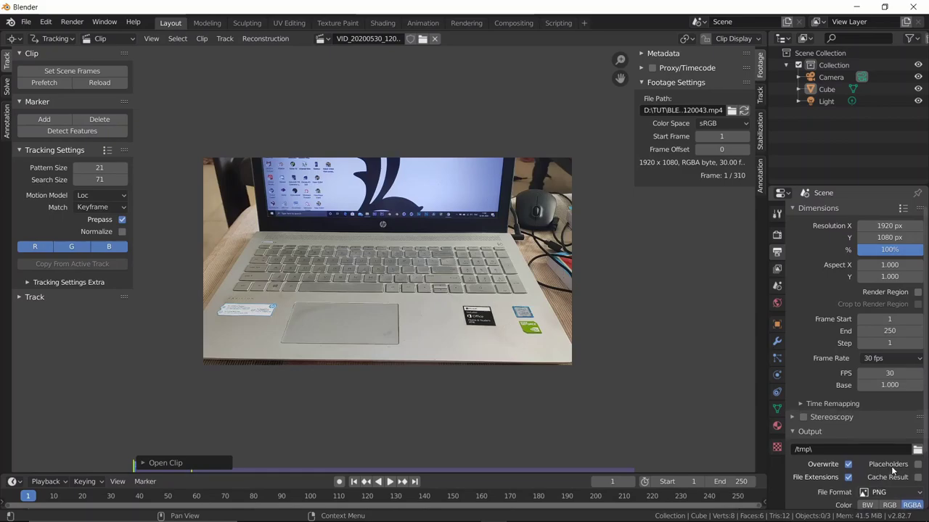
{"action": "left_click", "coordinate": [891, 373]}
{"action": "type", "text": "2800"}
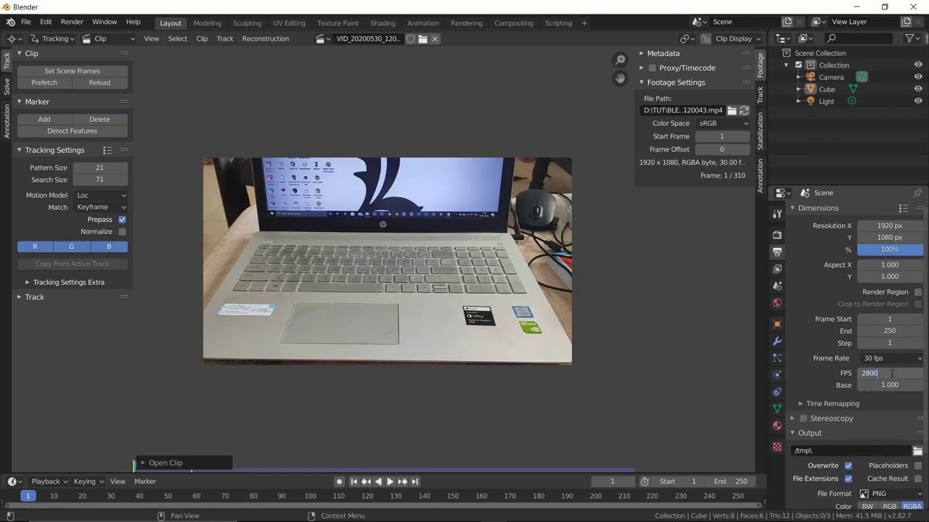
{"action": "key", "text": "Return"}
{"action": "left_click", "coordinate": [886, 386]}
{"action": "type", "text": "100"}
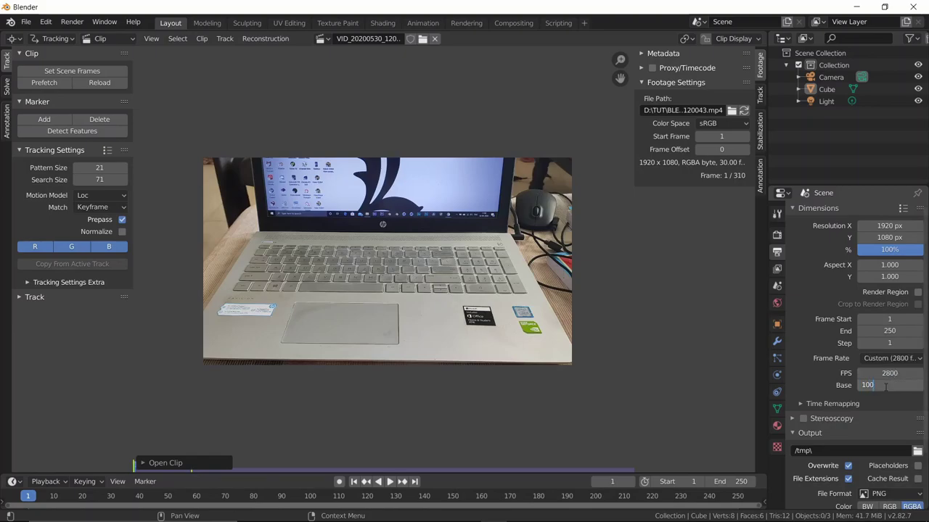
{"action": "key", "text": "Return"}
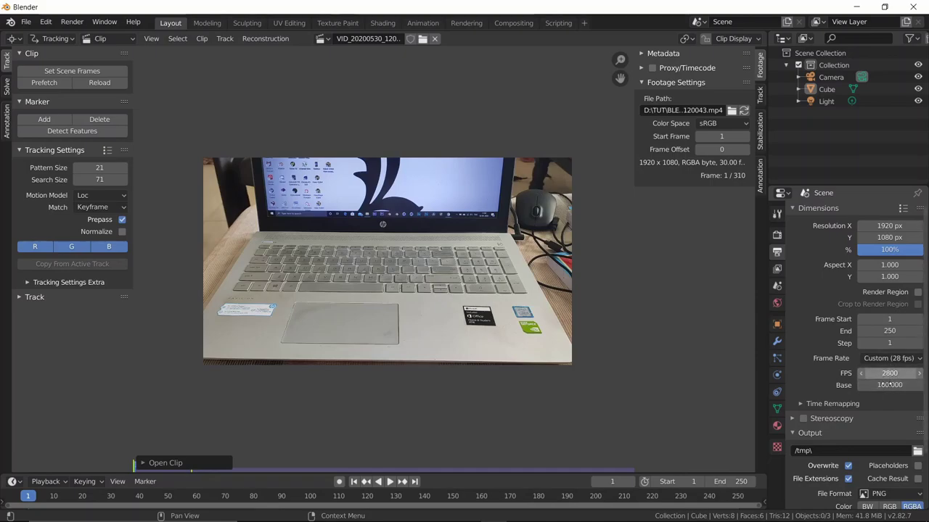
{"action": "left_click", "coordinate": [890, 361]}
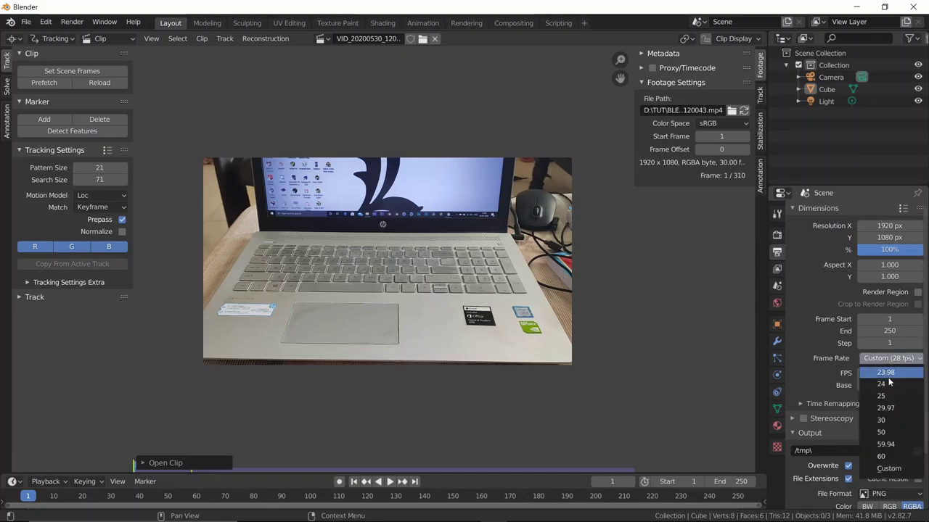
{"action": "left_click", "coordinate": [891, 415]}
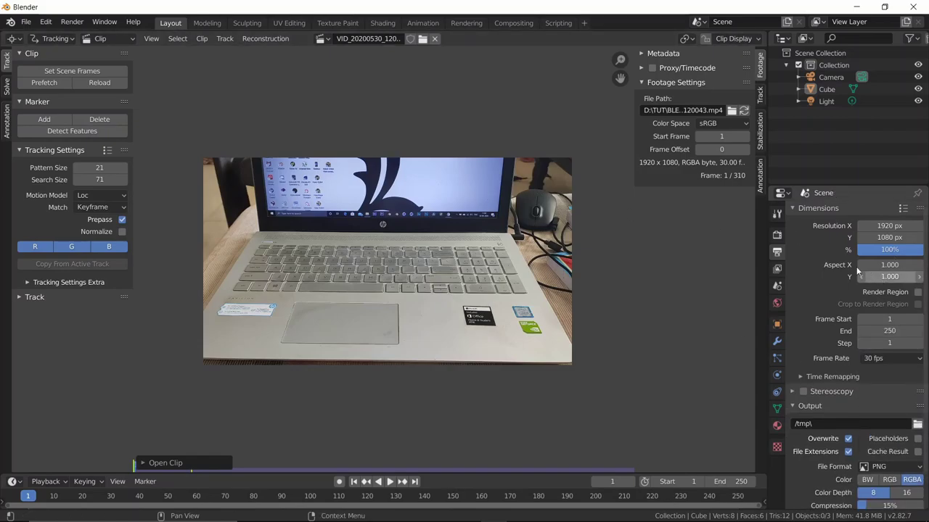
- Widen the footage settings sidebar and set the scene's frame range to the clip's length of 310 frames
{"action": "left_click_drag", "start_coordinate": [627, 151], "coordinate": [606, 152]}
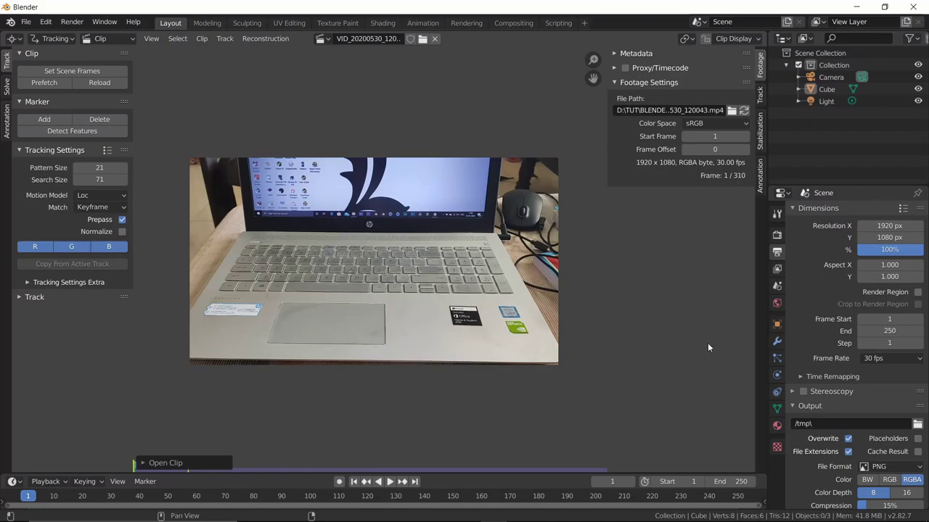
{"action": "left_click", "coordinate": [777, 235]}
{"action": "scroll", "coordinate": [802, 292], "scroll_direction": "up", "scroll_amount": 3}
{"action": "left_click", "coordinate": [776, 252]}
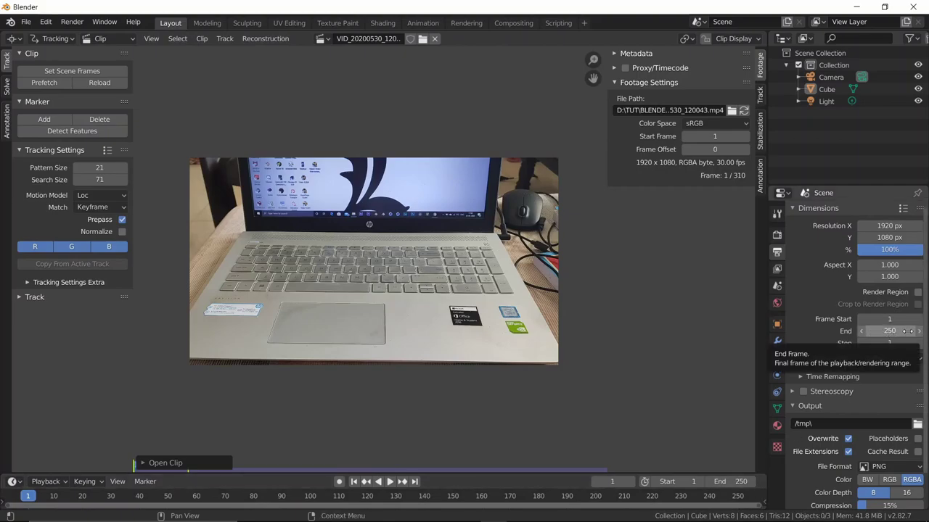
{"action": "left_click", "coordinate": [35, 69]}
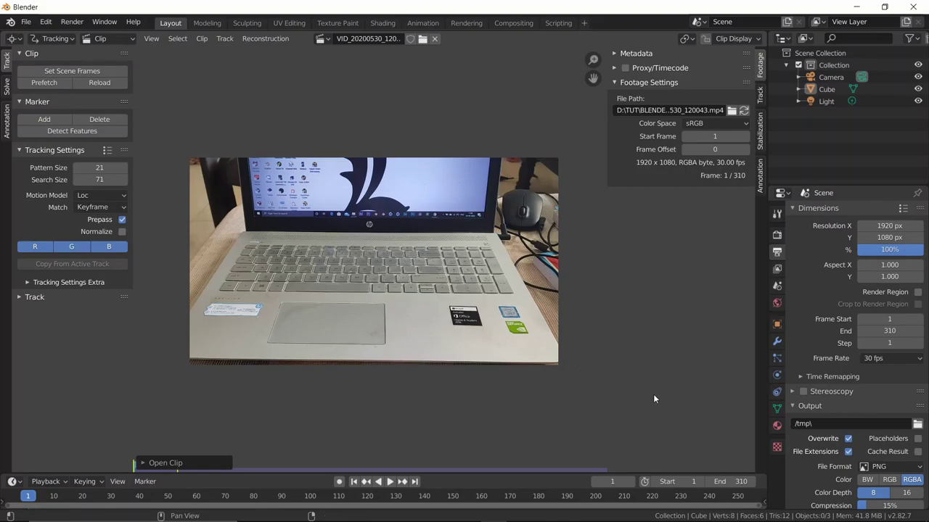
- Switch to the Compositing workspace and enable Use Nodes
{"action": "left_click", "coordinate": [510, 22]}
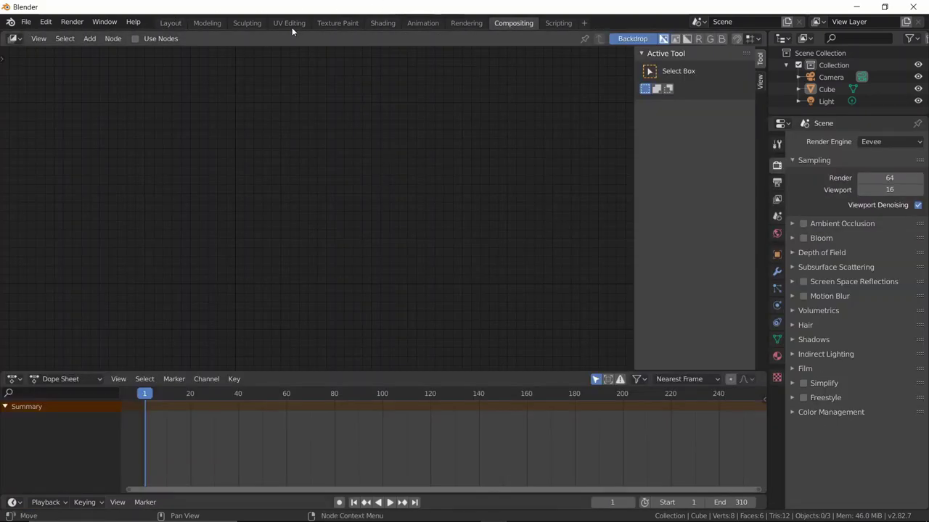
{"action": "left_click", "coordinate": [169, 23]}
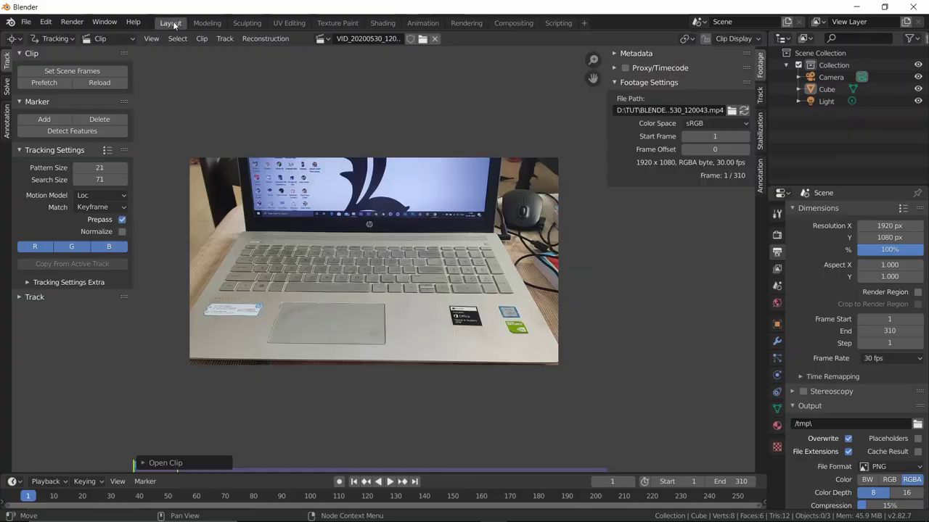
{"action": "left_click", "coordinate": [14, 38]}
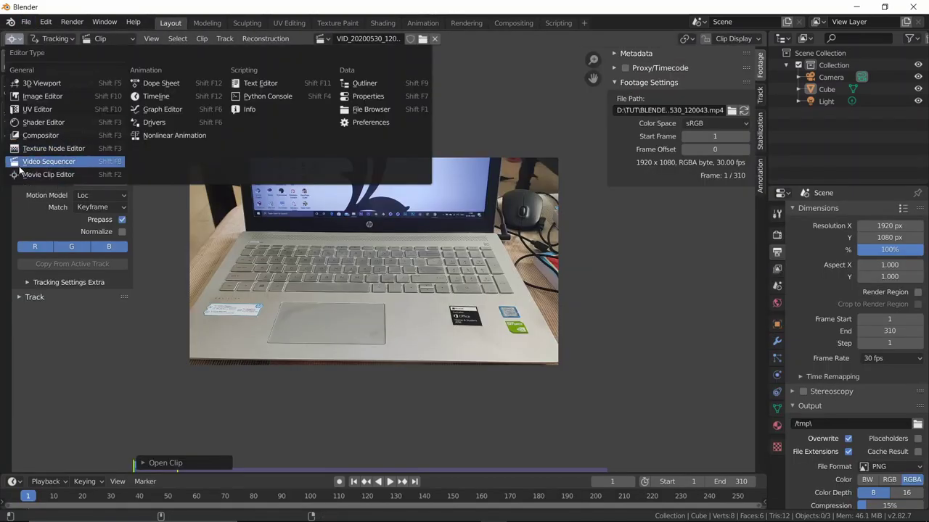
{"action": "left_click", "coordinate": [514, 24]}
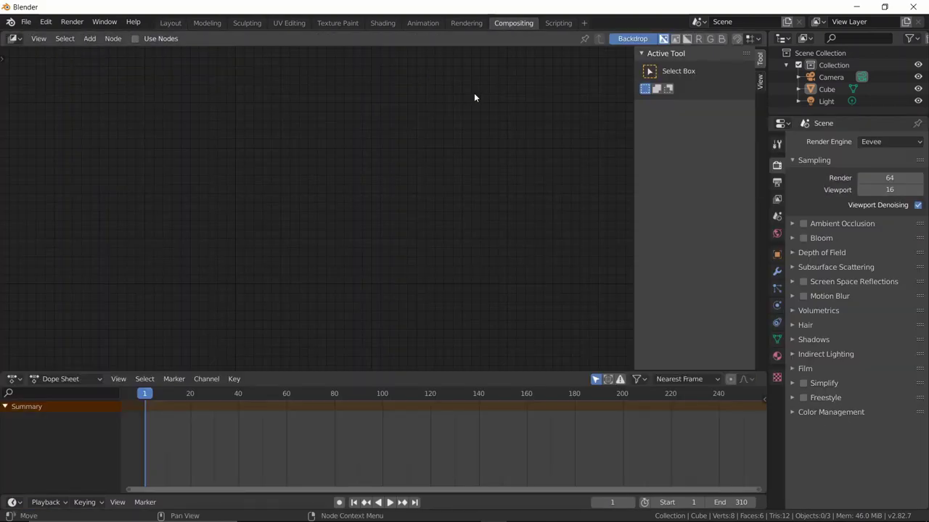
{"action": "left_click", "coordinate": [135, 39]}
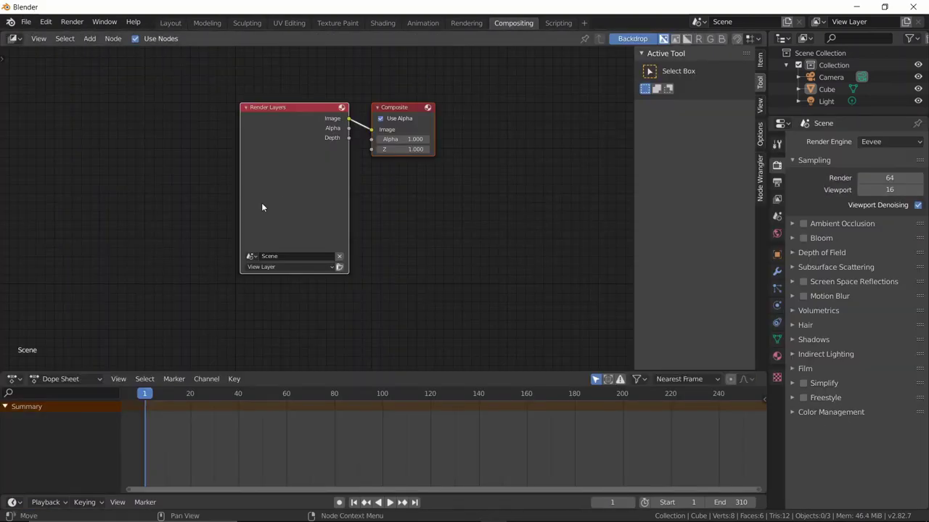
- Delete the Render Layers node from the compositor, leaving the Composite node in place
{"action": "left_click_drag", "start_coordinate": [515, 76], "coordinate": [129, 267]}
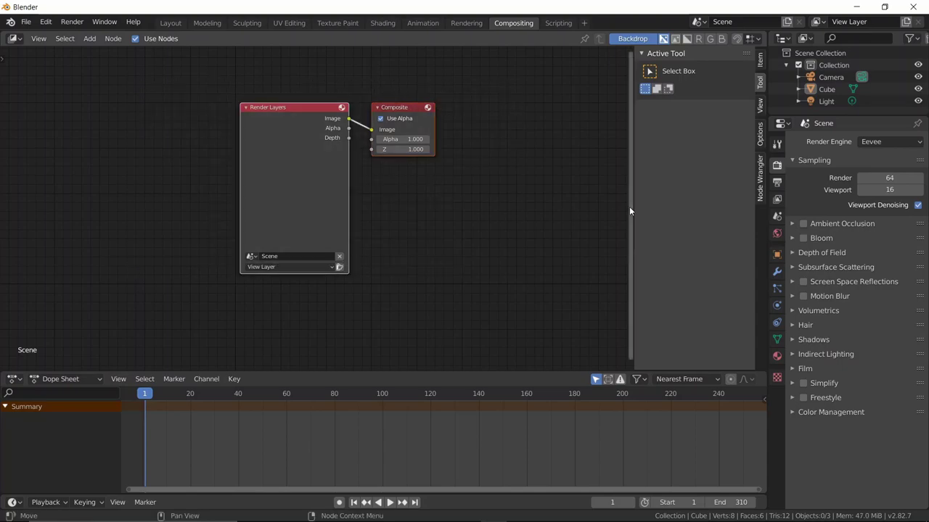
{"action": "left_click_drag", "start_coordinate": [495, 66], "coordinate": [209, 270]}
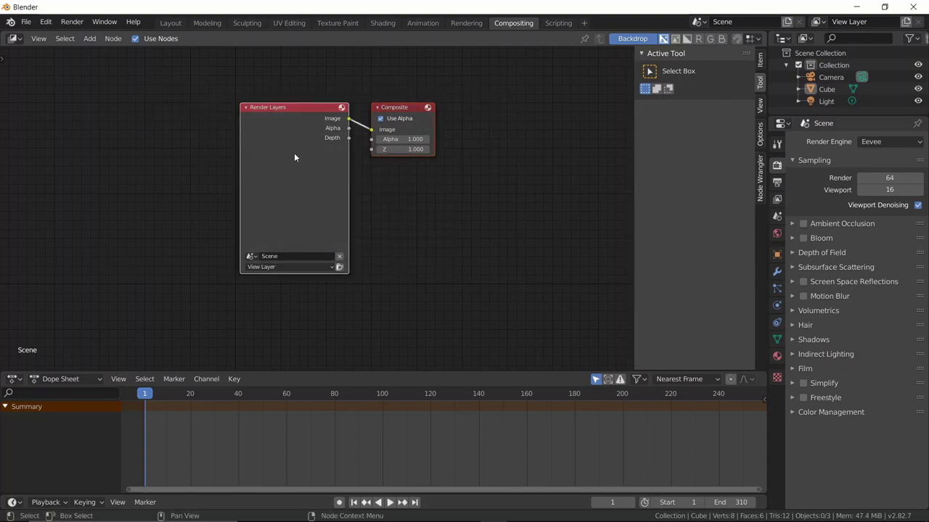
{"action": "left_click_drag", "start_coordinate": [307, 181], "coordinate": [200, 194]}
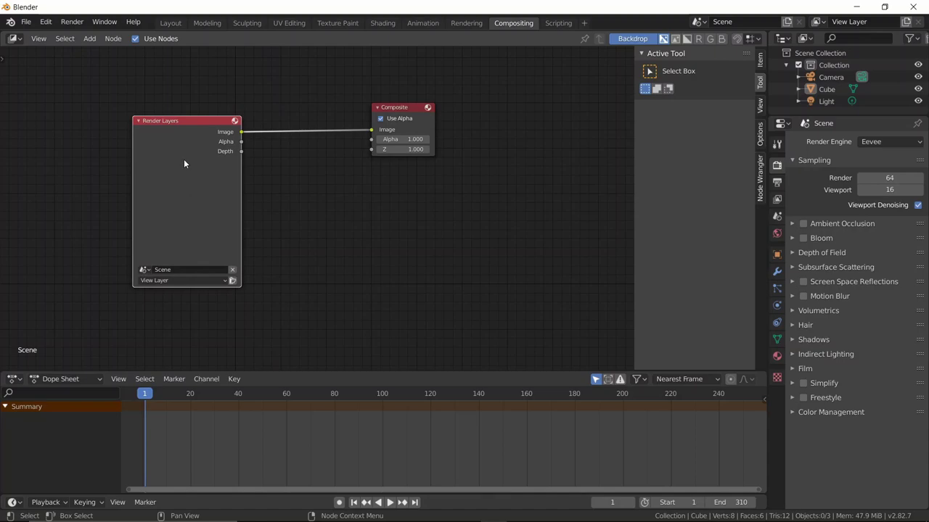
{"action": "key", "text": "x"}
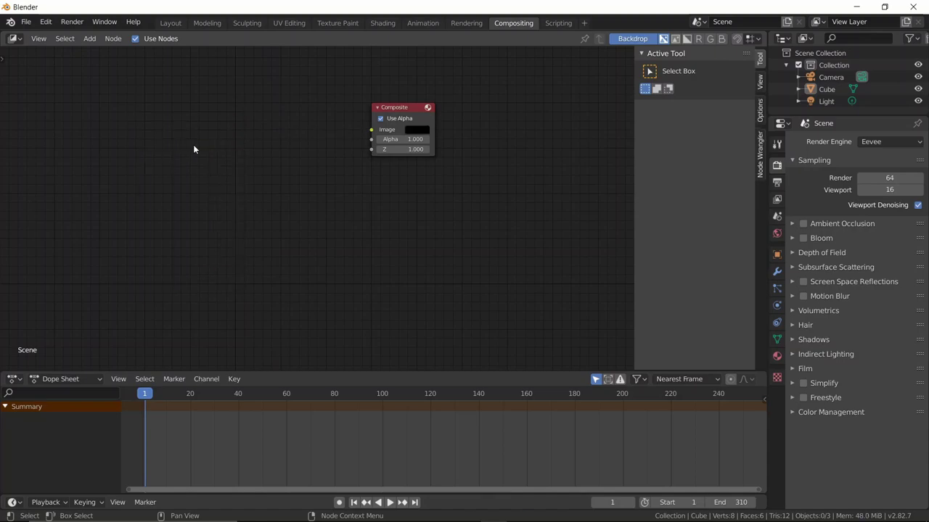
- Add a Movie Clip input node and place it ahead of the Composite node
{"action": "key", "text": "shift+a"}
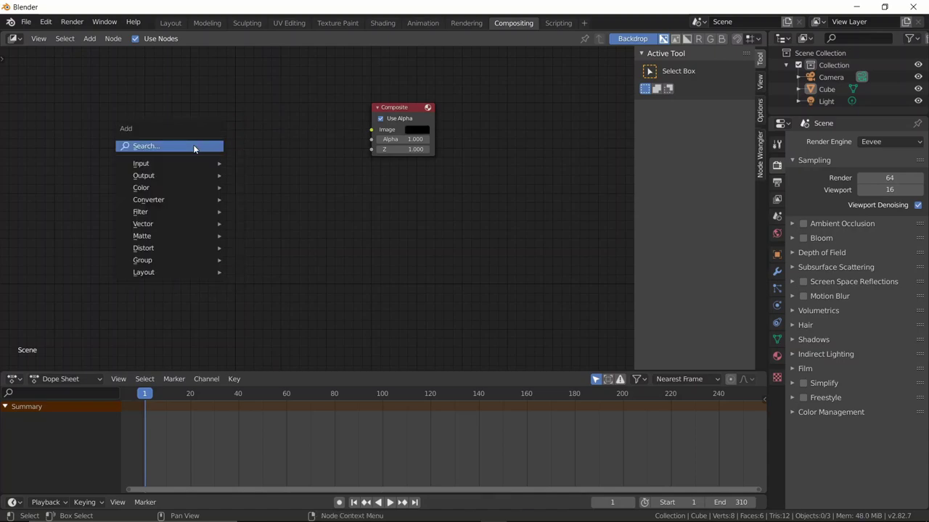
{"action": "mouse_move", "coordinate": [171, 161]}
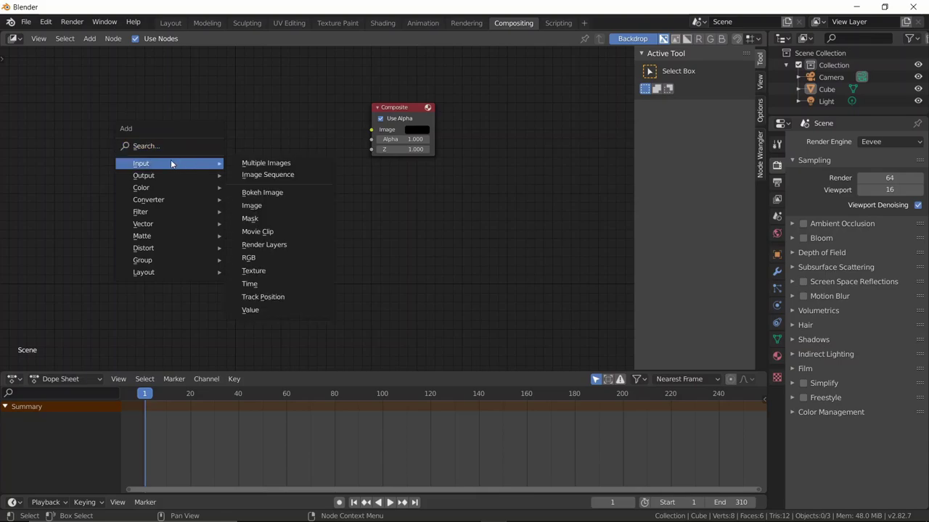
{"action": "left_click", "coordinate": [258, 231]}
{"action": "left_click", "coordinate": [185, 78]}
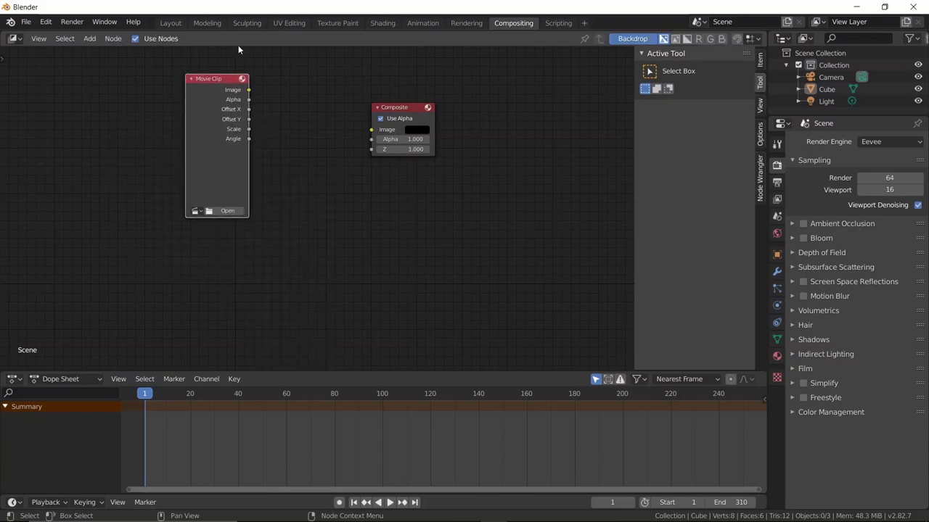
- Assign VID_20200530_120043.mp4 to the Movie Clip node and connect its Image output to the Composite node and a new Viewer node
{"action": "left_click", "coordinate": [166, 23]}
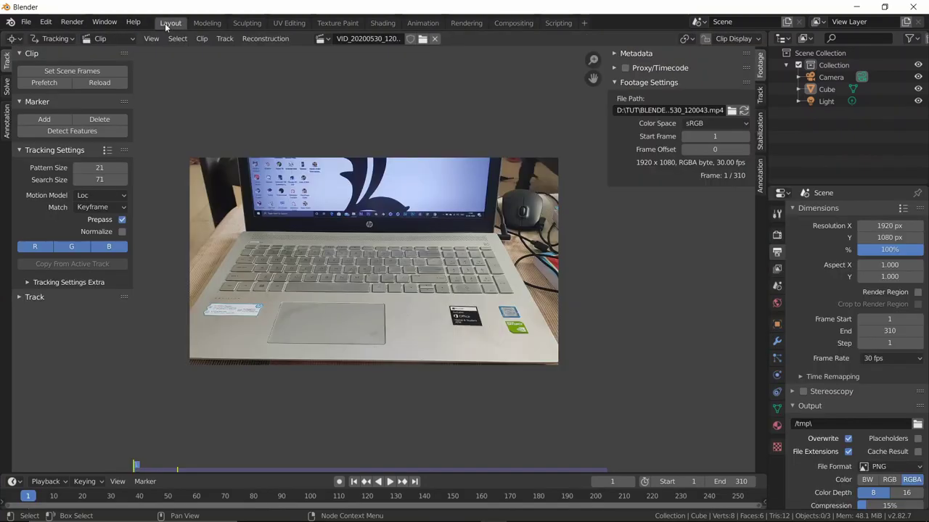
{"action": "left_click", "coordinate": [514, 22]}
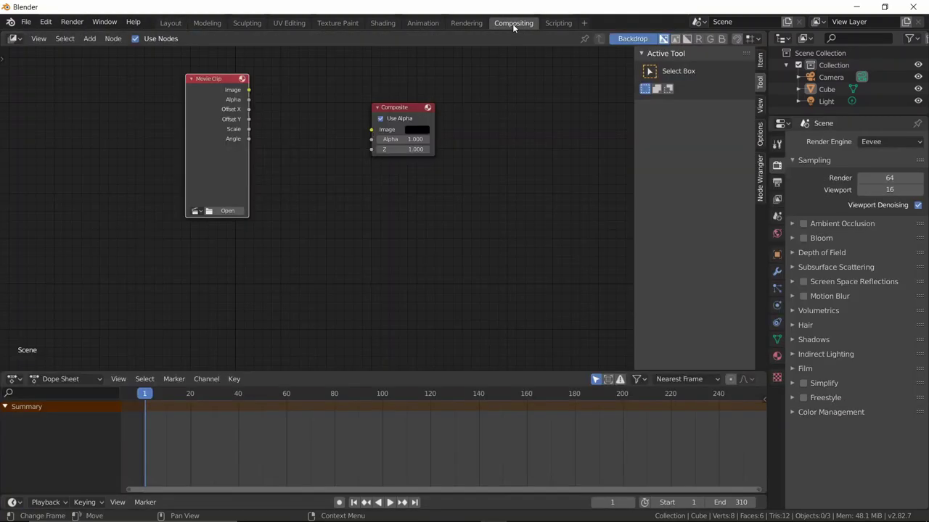
{"action": "left_click", "coordinate": [196, 211]}
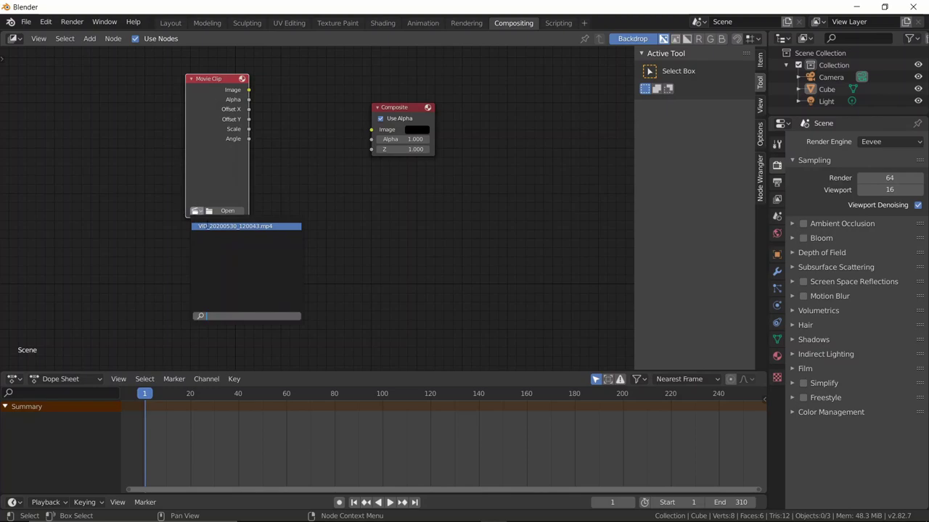
{"action": "left_click", "coordinate": [217, 226]}
{"action": "left_click_drag", "start_coordinate": [248, 90], "coordinate": [372, 131]}
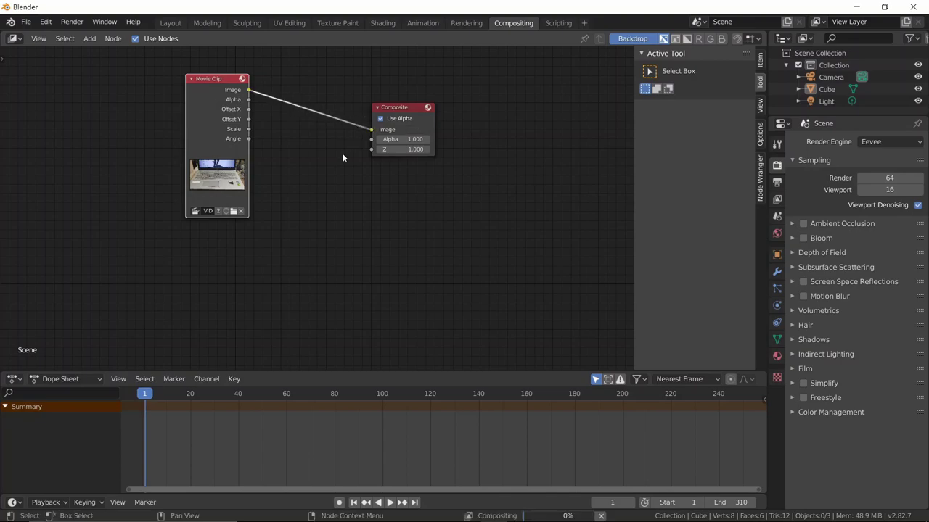
{"action": "left_click", "coordinate": [215, 126], "text": "ctrl+shift"}
{"action": "left_click_drag", "start_coordinate": [334, 57], "coordinate": [489, 261]}
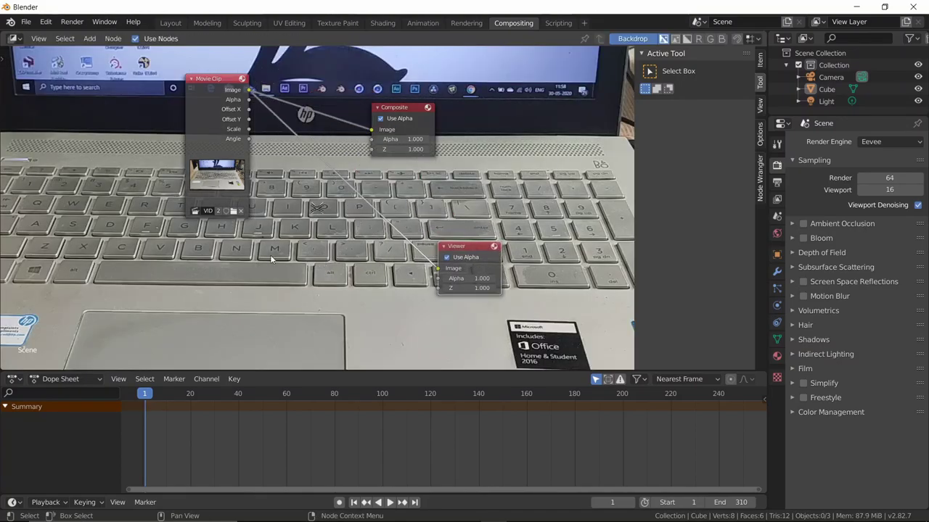
- Search the add-ons in the Blender Preferences for "node" to check whether Node Wrangler is enabled, and close the preferences
{"action": "left_click", "coordinate": [46, 22]}
{"action": "left_click", "coordinate": [73, 194]}
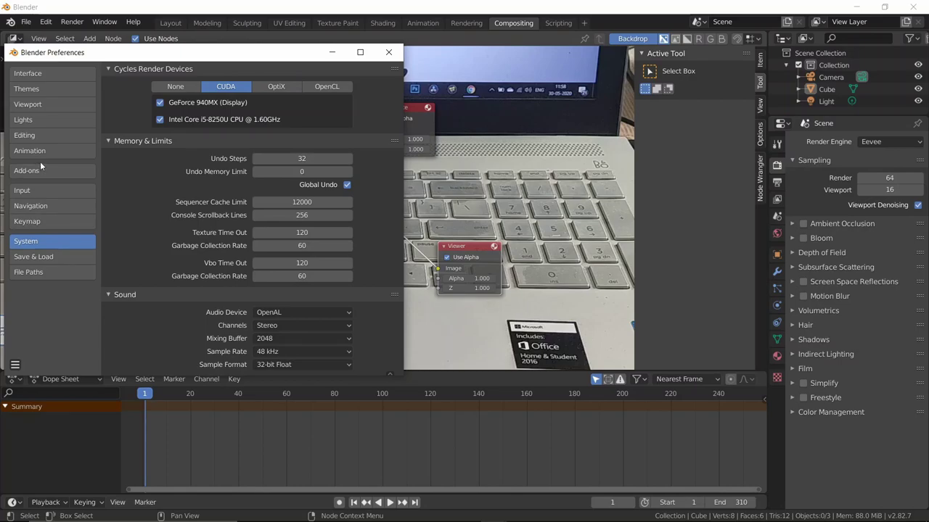
{"action": "left_click", "coordinate": [331, 87]}
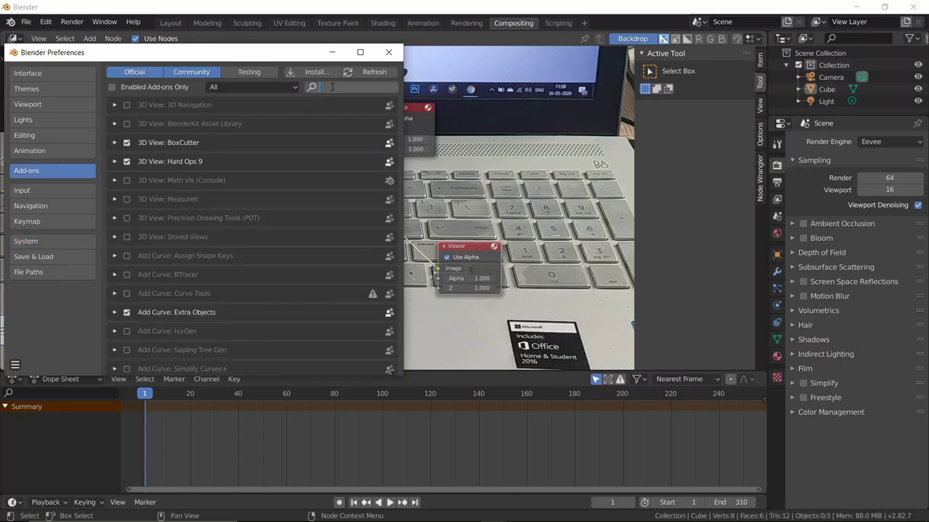
{"action": "type", "text": "node"}
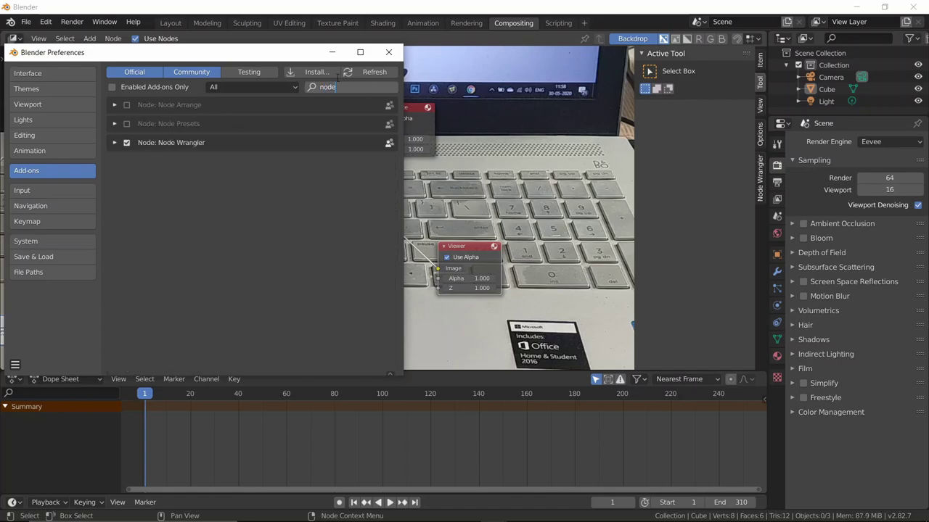
{"action": "left_click", "coordinate": [388, 52]}
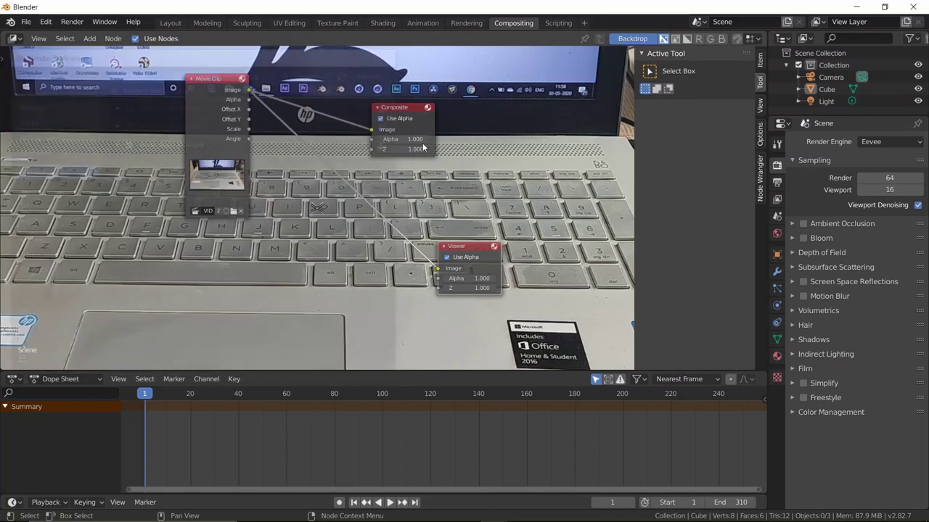
- Scale the compositor's backdrop image down until the whole laptop frame fits inside the node editor
{"action": "key", "text": "v"}
{"action": "key", "text": "v"}
{"action": "key", "text": "v"}
{"action": "key", "text": "v"}
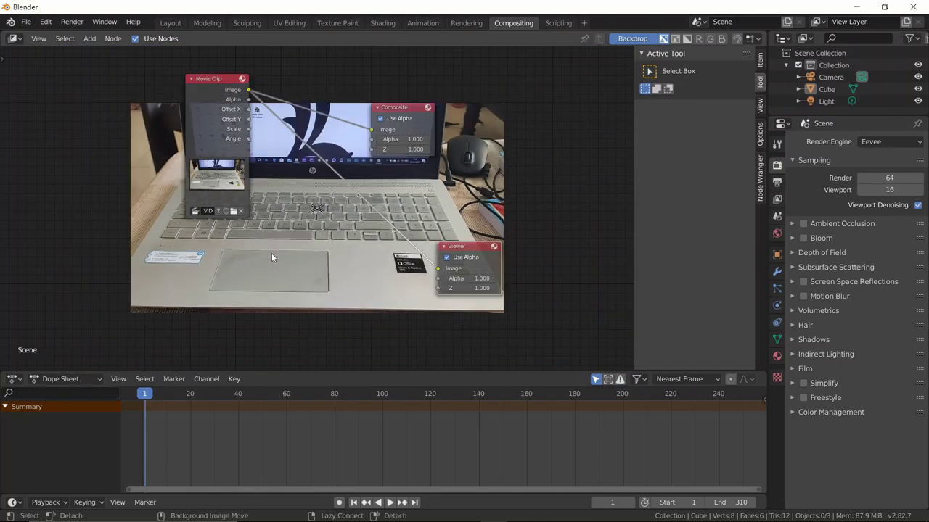
{"action": "key", "text": "alt+v"}
{"action": "key", "text": "alt+v"}
{"action": "key", "text": "alt+v"}
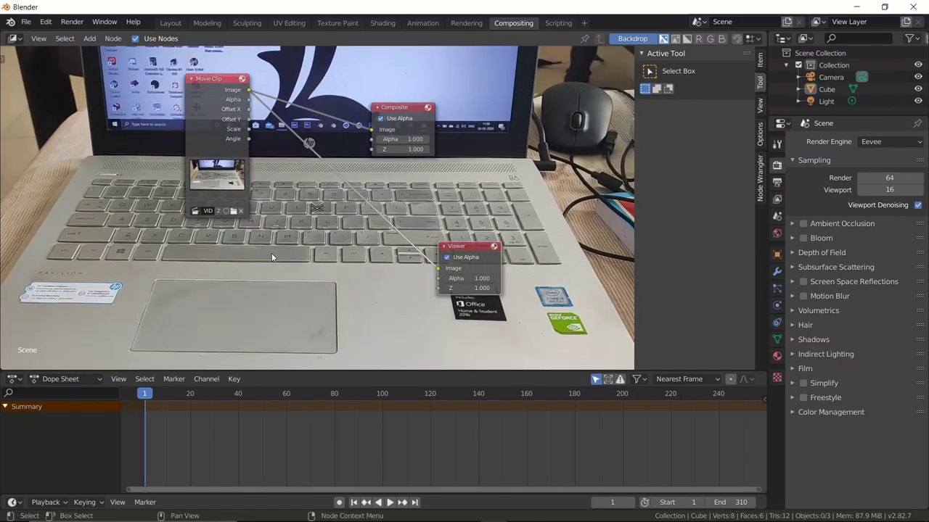
{"action": "key", "text": "v"}
{"action": "key", "text": "v"}
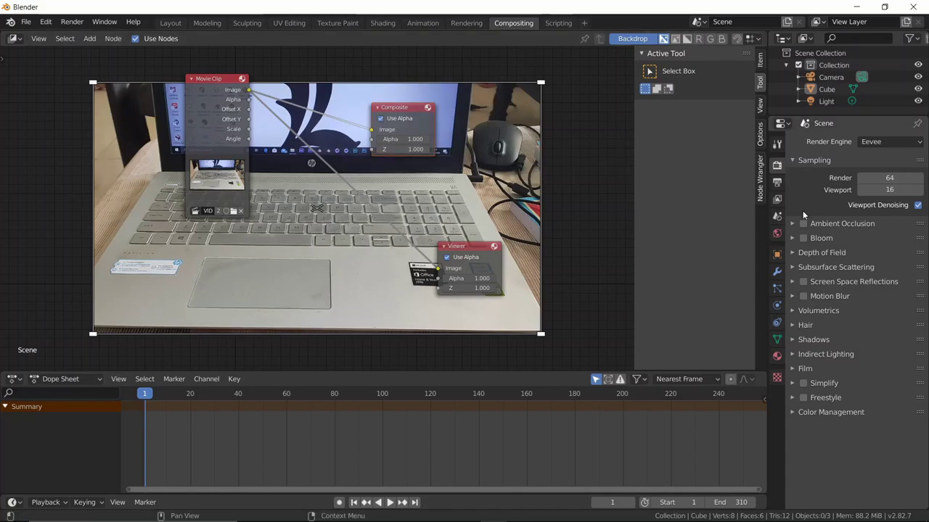
- Set the render output path to the MOTION TRACKING\ORG OUTPUT folder with the file name v1
{"action": "left_click", "coordinate": [777, 183]}
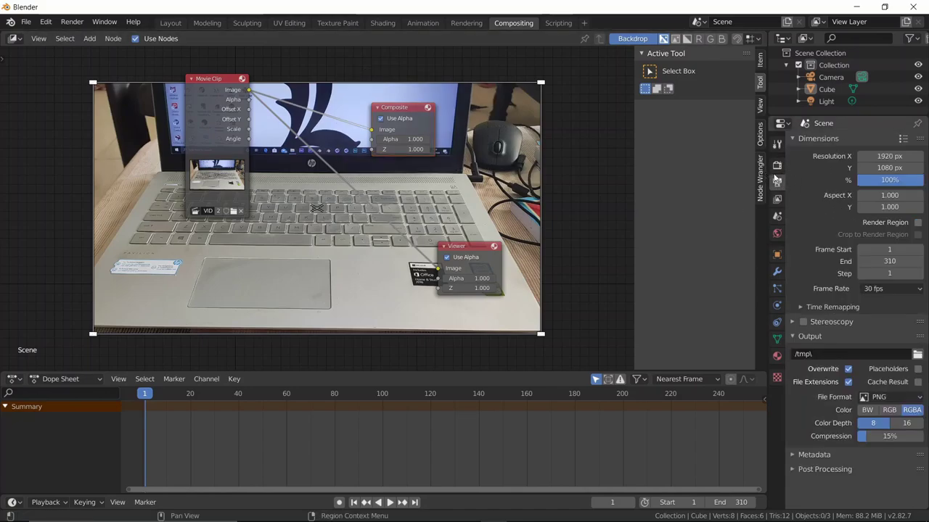
{"action": "left_click", "coordinate": [917, 355]}
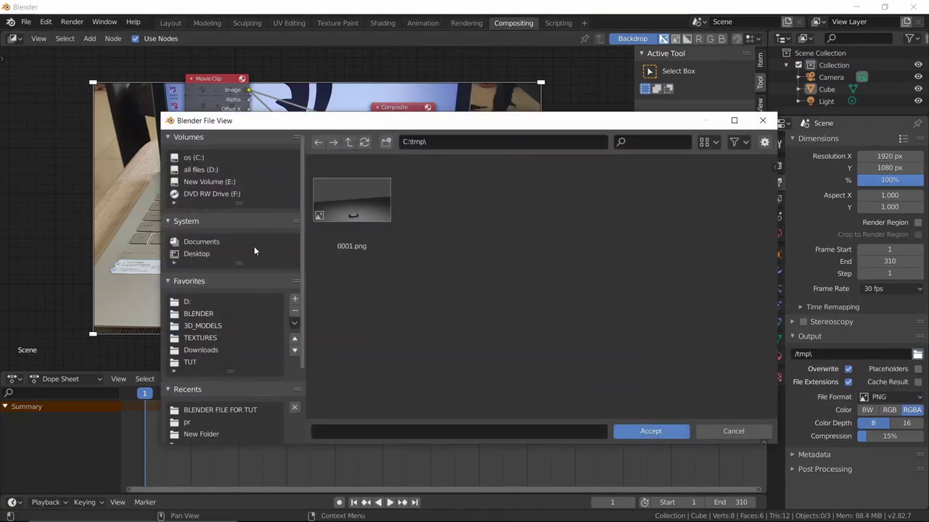
{"action": "left_click", "coordinate": [349, 142]}
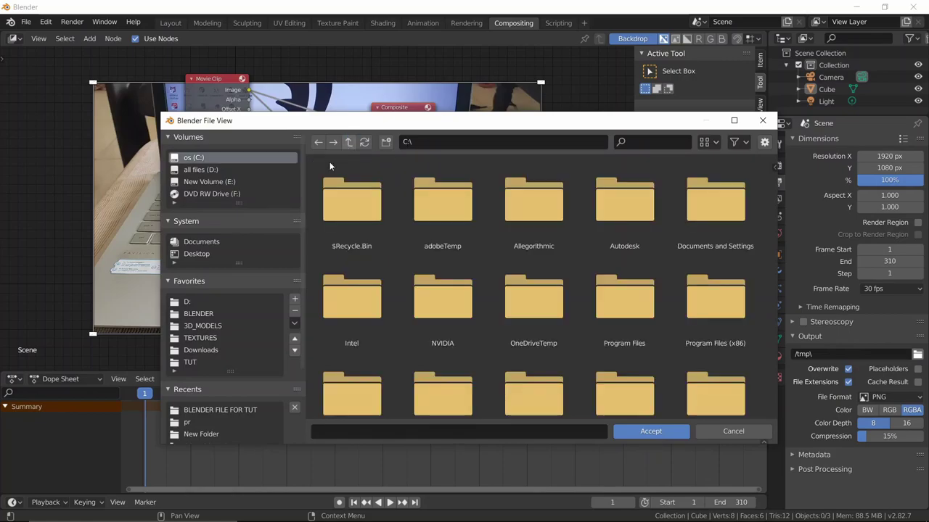
{"action": "left_click", "coordinate": [206, 410]}
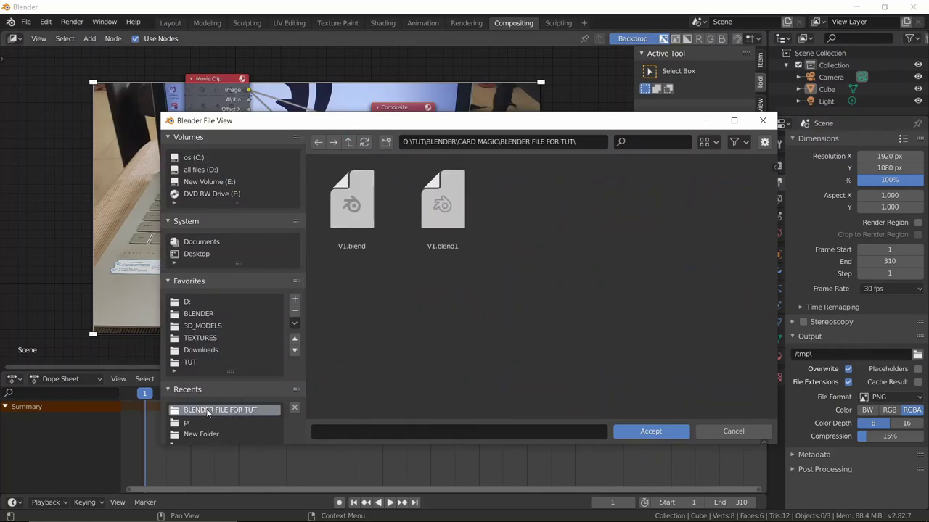
{"action": "left_click", "coordinate": [349, 142]}
{"action": "left_click", "coordinate": [349, 142]}
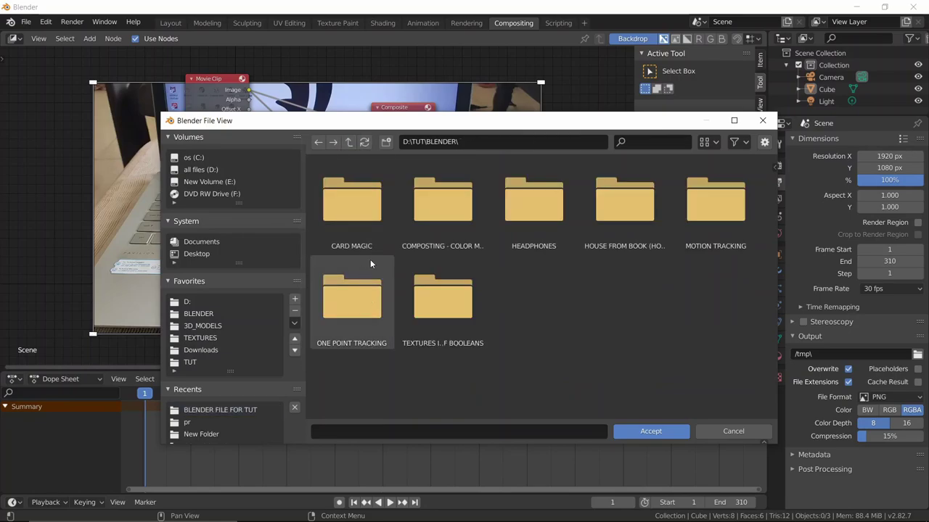
{"action": "double_click", "coordinate": [719, 223]}
{"action": "double_click", "coordinate": [443, 202]}
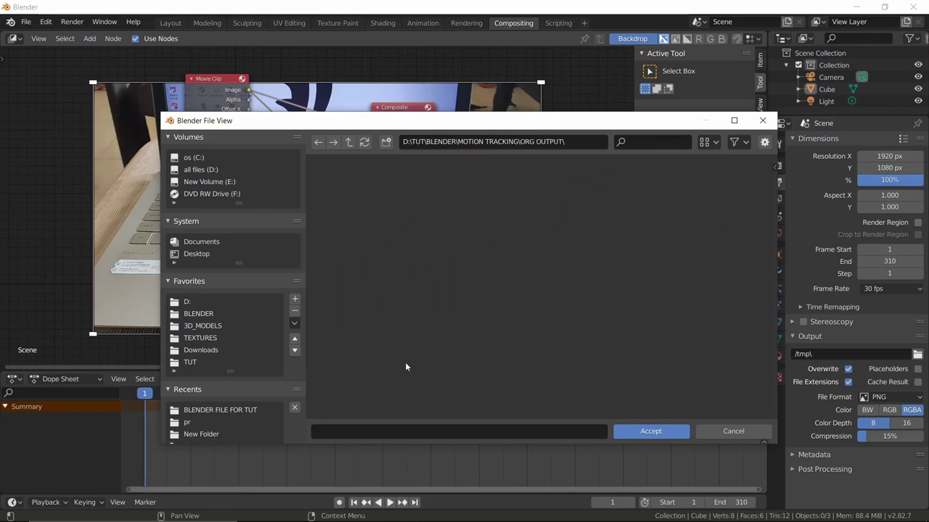
{"action": "left_click", "coordinate": [336, 432]}
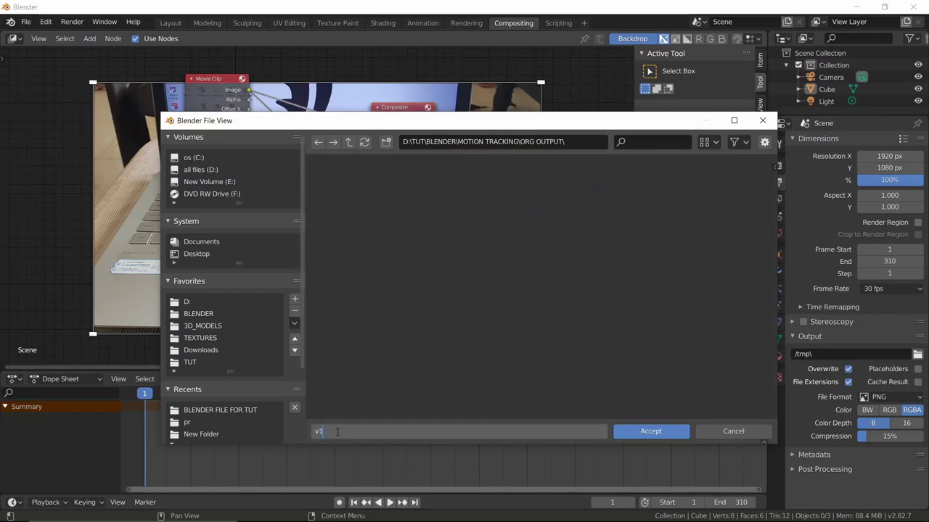
{"action": "left_click", "coordinate": [632, 433]}
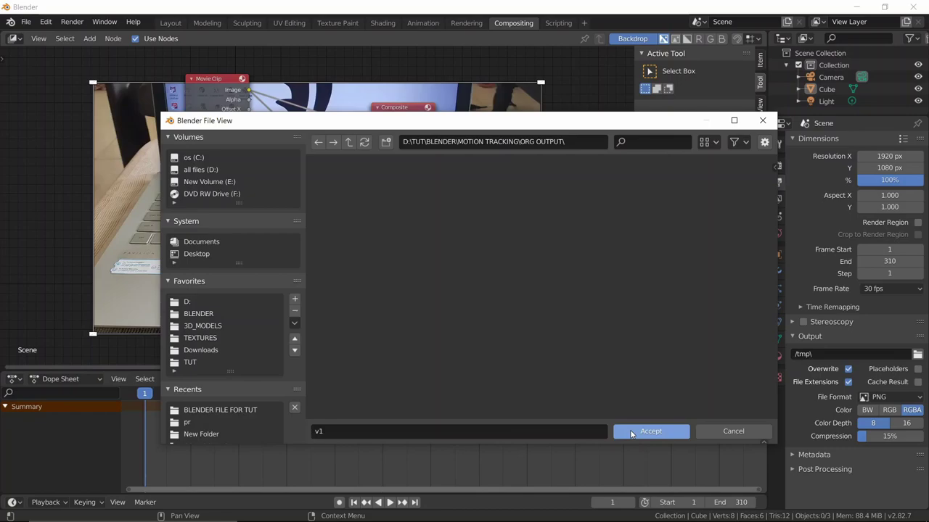
{"action": "left_click", "coordinate": [650, 432]}
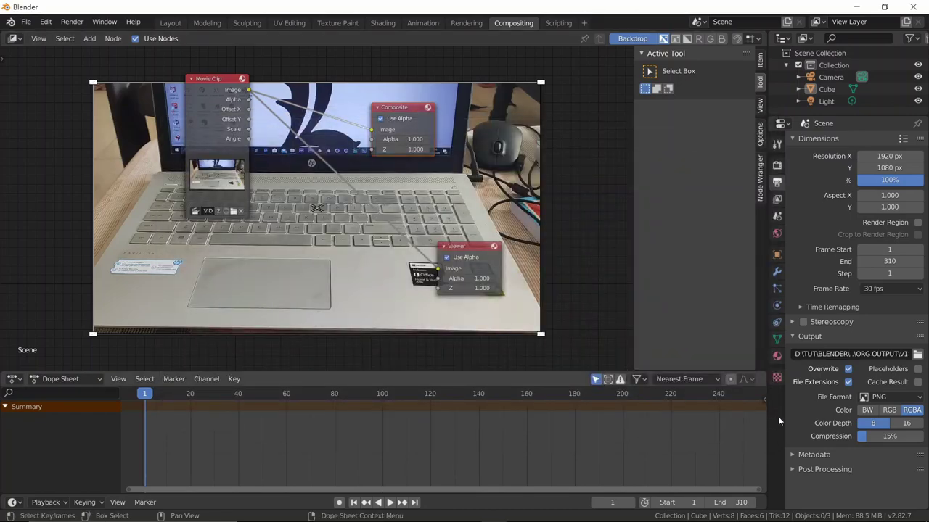
- Set the PNG output to RGB color with 0% compression
{"action": "left_click", "coordinate": [891, 410]}
{"action": "left_click_drag", "start_coordinate": [877, 438], "coordinate": [862, 439]}
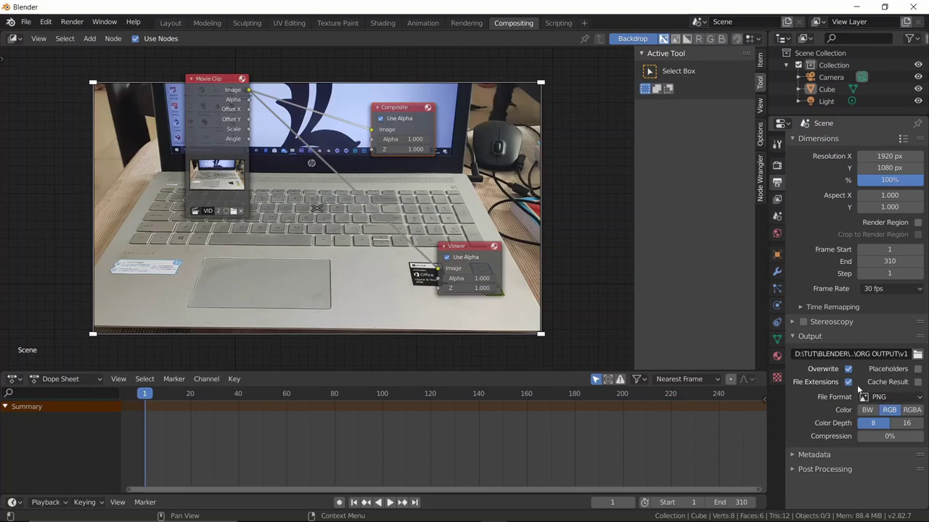
{"action": "left_click", "coordinate": [71, 21]}
{"action": "left_click", "coordinate": [776, 165]}
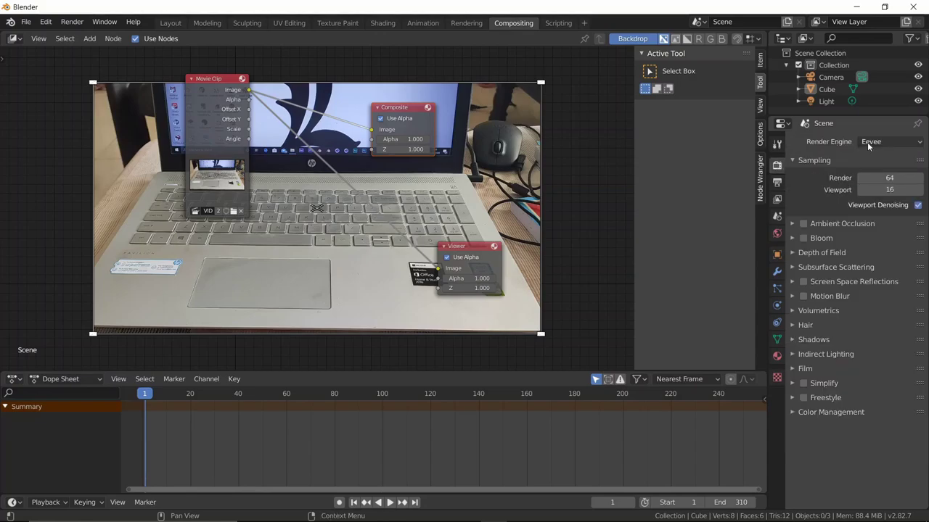
- Switch the Layout workspace's clip editor to the 3D Viewport and look over the default scene
{"action": "left_click", "coordinate": [170, 22]}
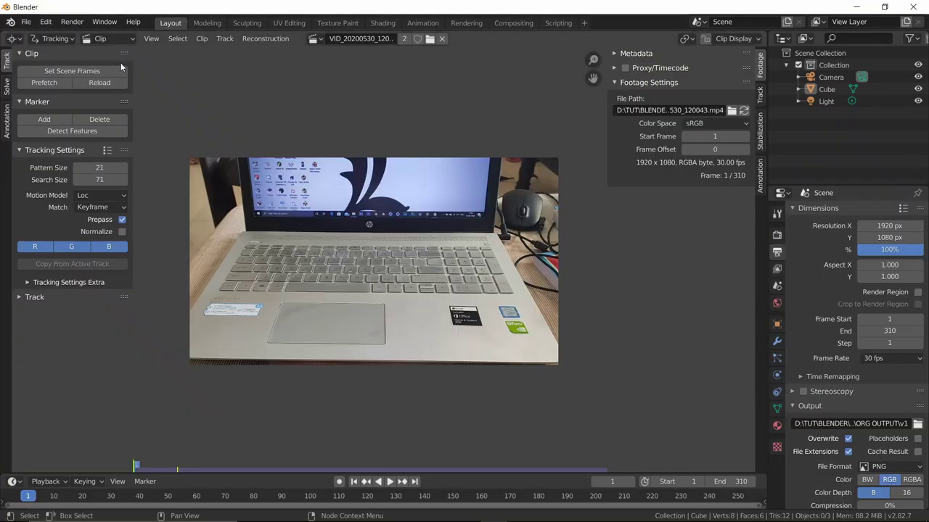
{"action": "left_click", "coordinate": [13, 38]}
{"action": "left_click", "coordinate": [27, 82]}
{"action": "middle_click_drag", "start_coordinate": [439, 294], "coordinate": [443, 294]}
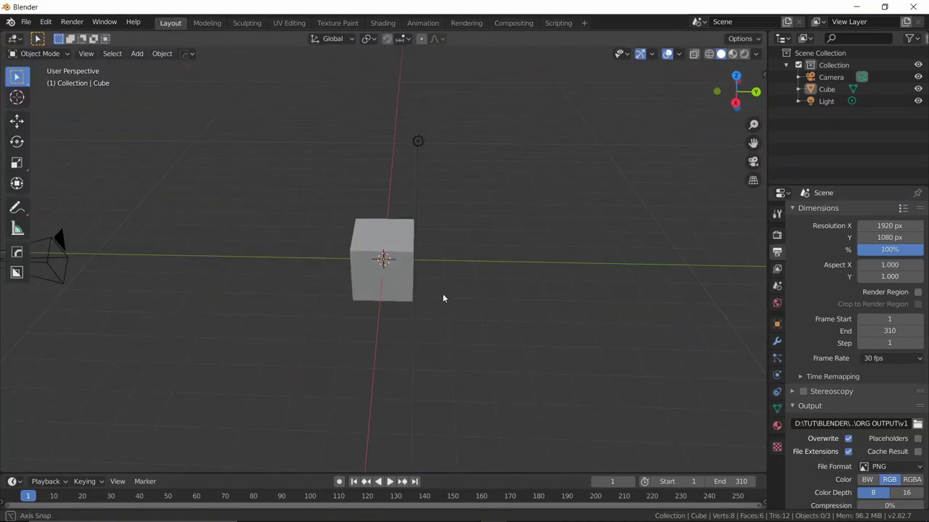
- Return to the Compositing workspace and render the animation as a PNG sequence
{"action": "left_click", "coordinate": [524, 22]}
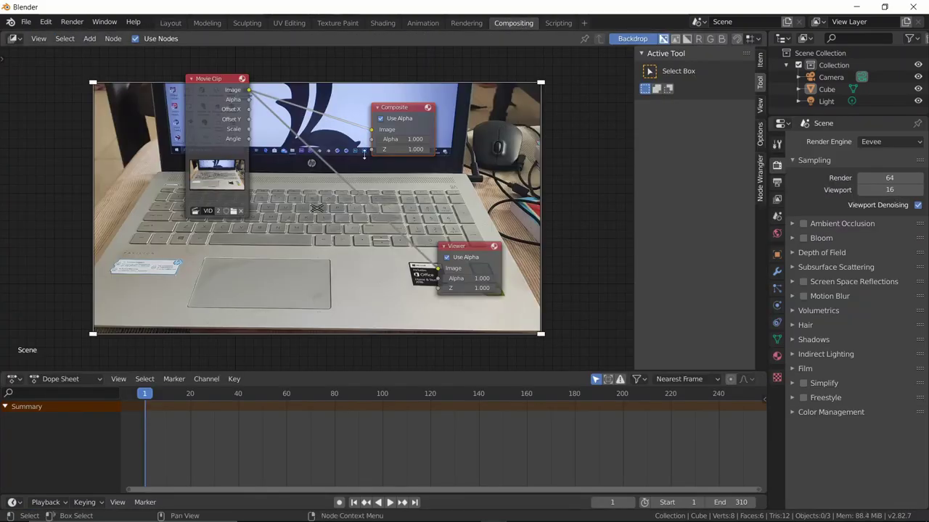
{"action": "left_click", "coordinate": [83, 22]}
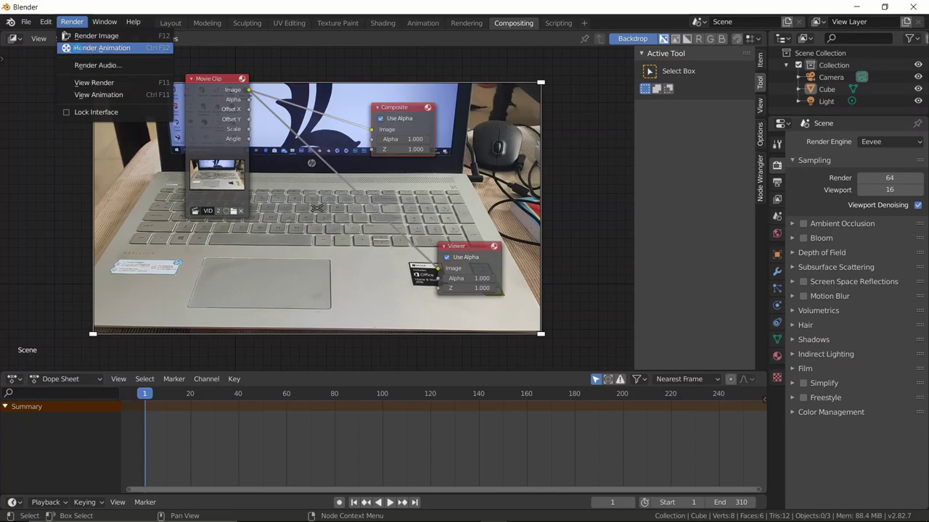
{"action": "left_click", "coordinate": [81, 47]}
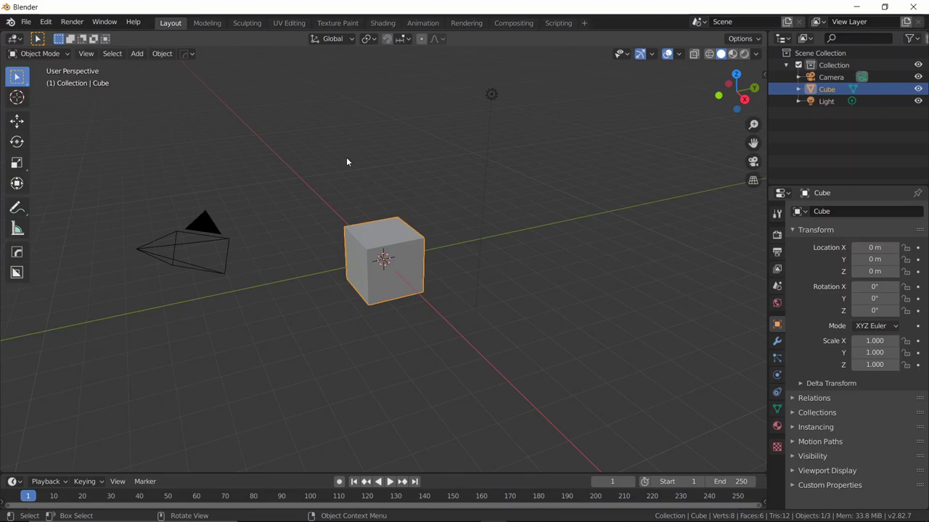
- Load all the rendered v1 PNG frames from the ORG OUTPUT folder as a clip in the Movie Clip Editor
{"action": "left_click", "coordinate": [18, 41]}
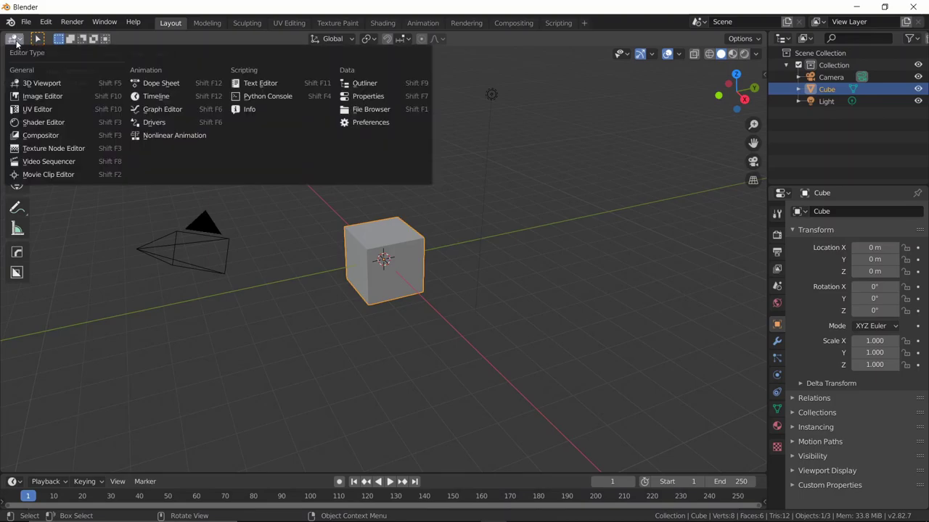
{"action": "left_click", "coordinate": [49, 178]}
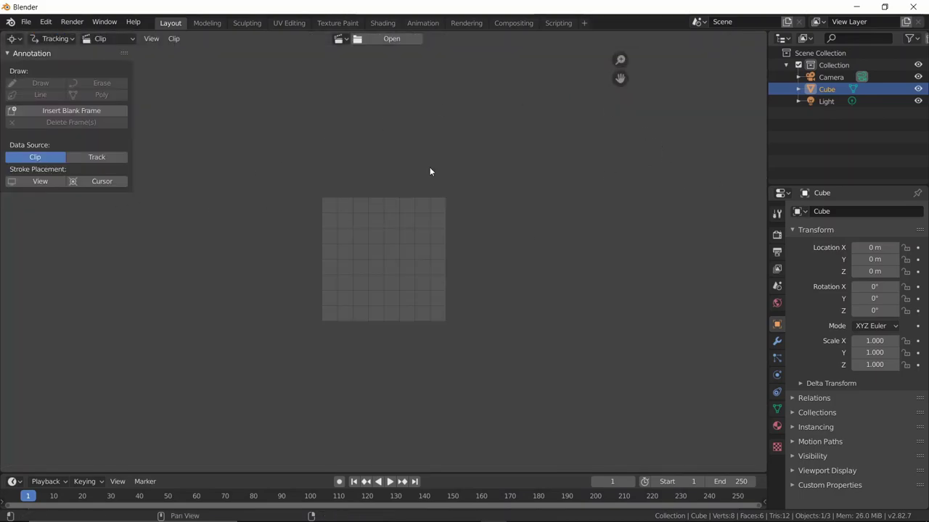
{"action": "left_click", "coordinate": [379, 40]}
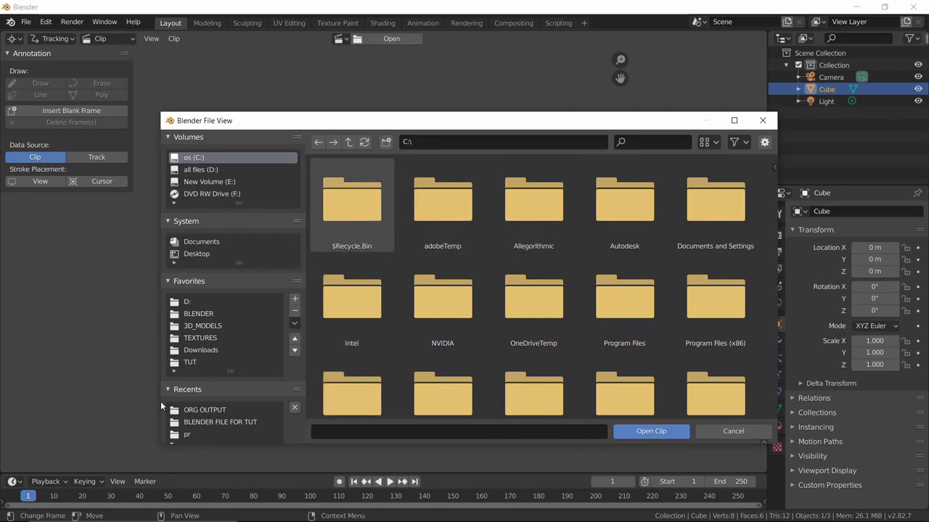
{"action": "scroll", "coordinate": [241, 332], "scroll_direction": "down", "scroll_amount": 2}
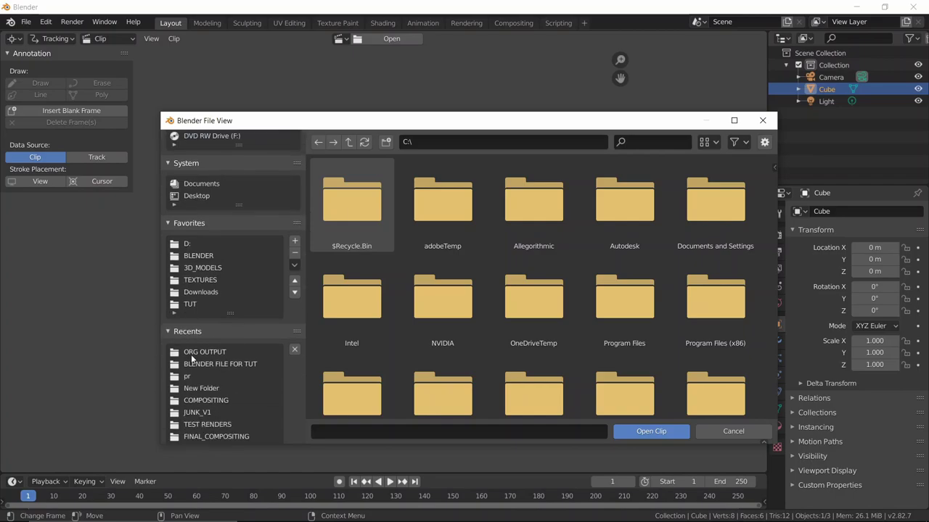
{"action": "left_click", "coordinate": [193, 352]}
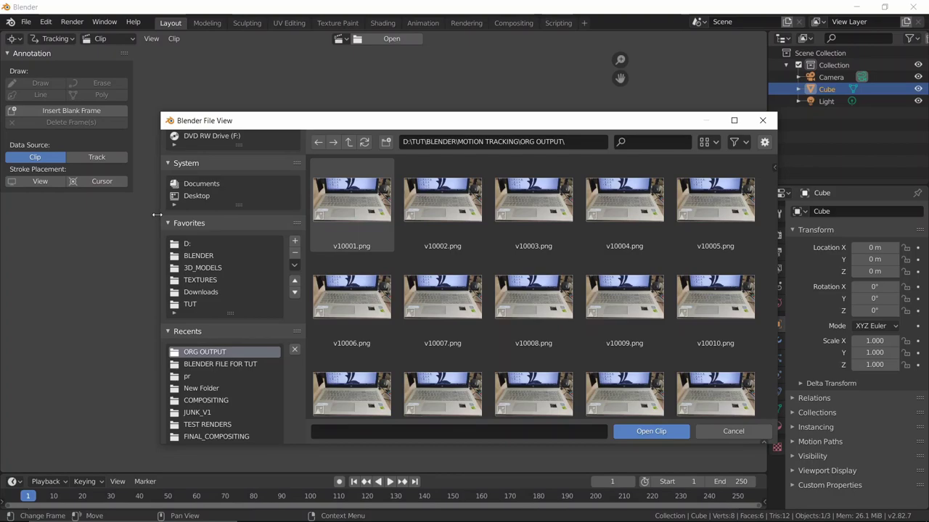
{"action": "scroll", "coordinate": [220, 167], "scroll_direction": "up", "scroll_amount": 2}
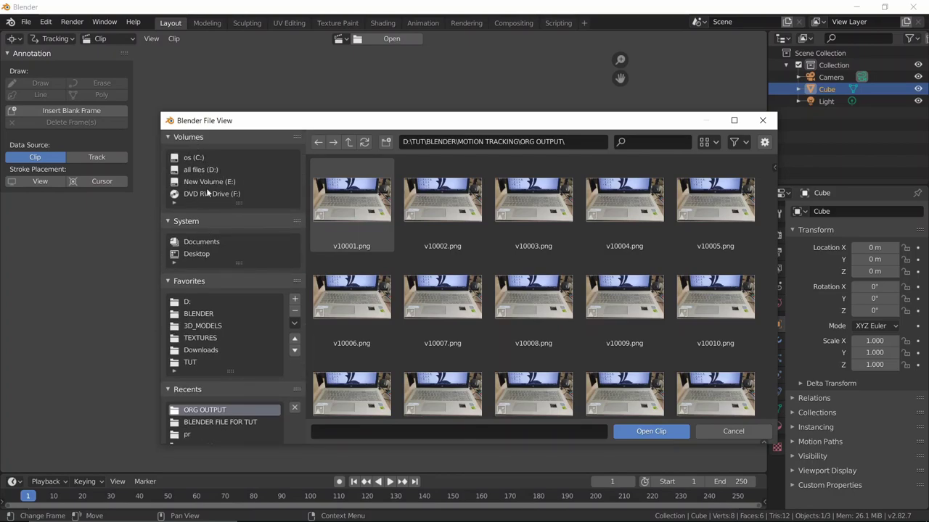
{"action": "scroll", "coordinate": [218, 377], "scroll_direction": "down", "scroll_amount": 2}
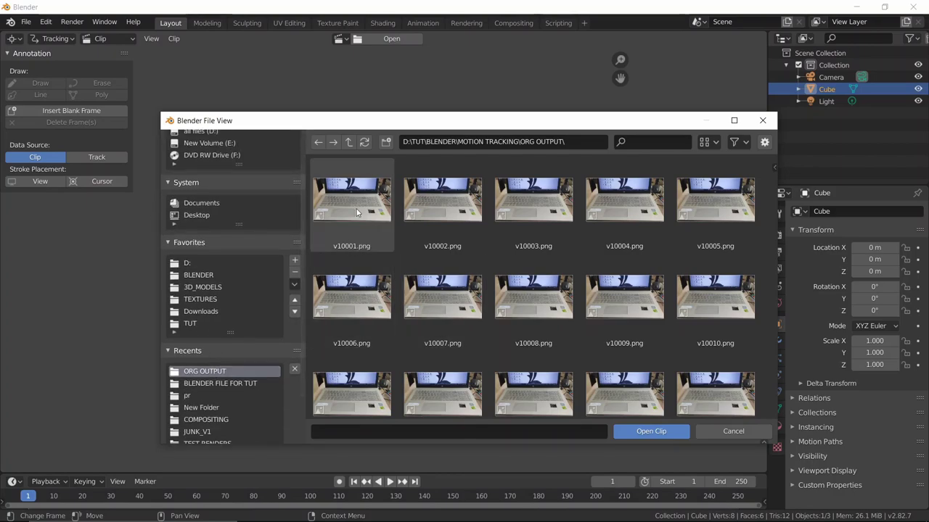
{"action": "key", "text": "a"}
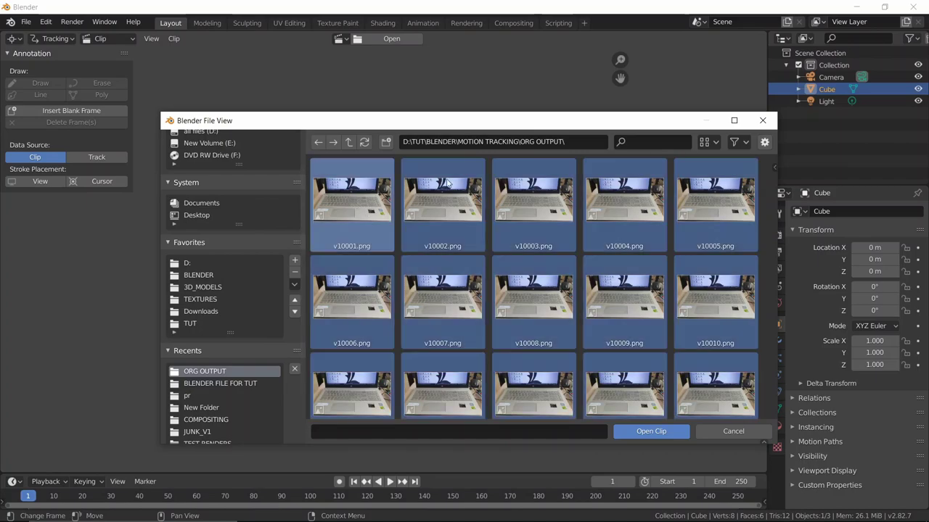
{"action": "left_click", "coordinate": [649, 432]}
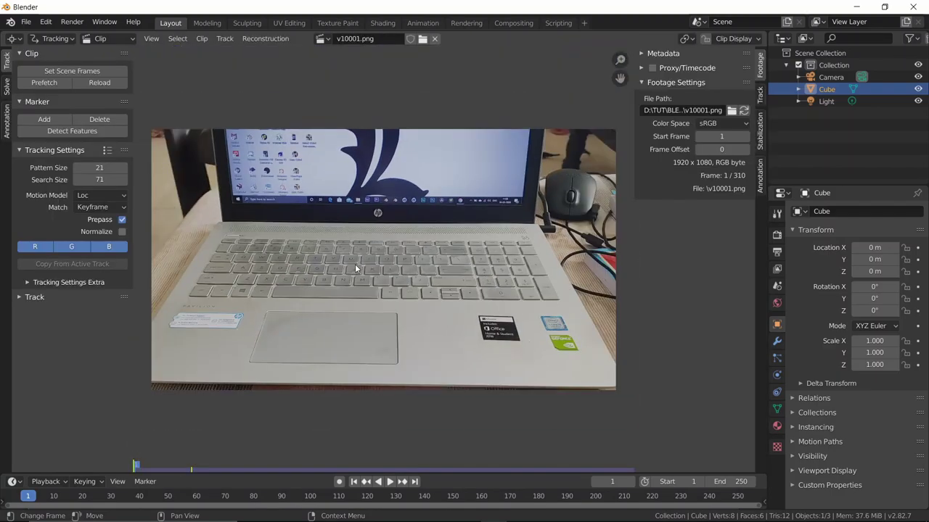
{"action": "scroll", "coordinate": [400, 279], "scroll_direction": "down", "scroll_amount": 2}
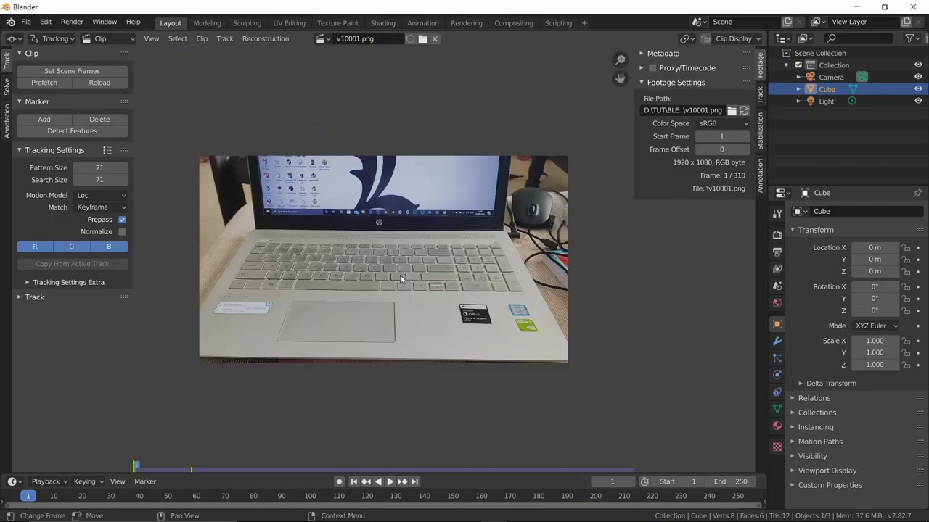
{"action": "scroll", "coordinate": [400, 279], "scroll_direction": "up", "scroll_amount": 1}
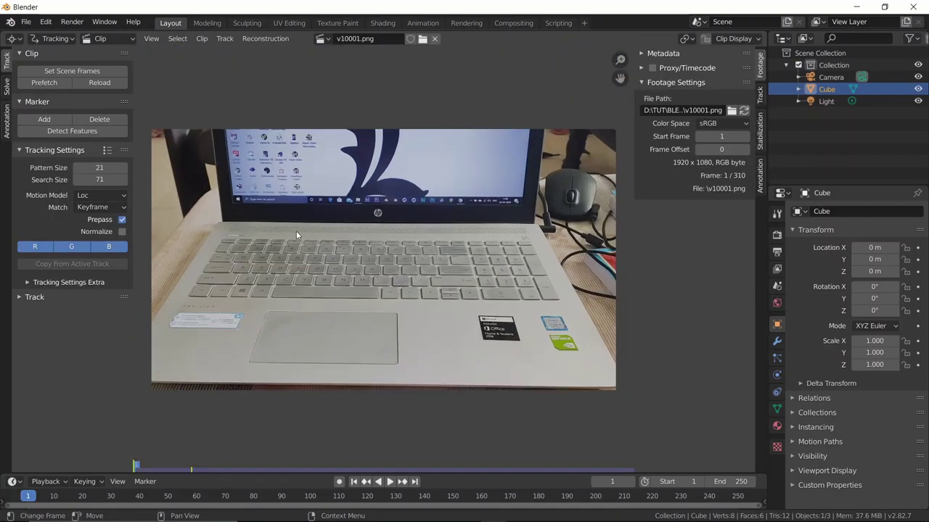
- Set the scene's color management view transform to Standard
{"action": "left_click", "coordinate": [776, 251]}
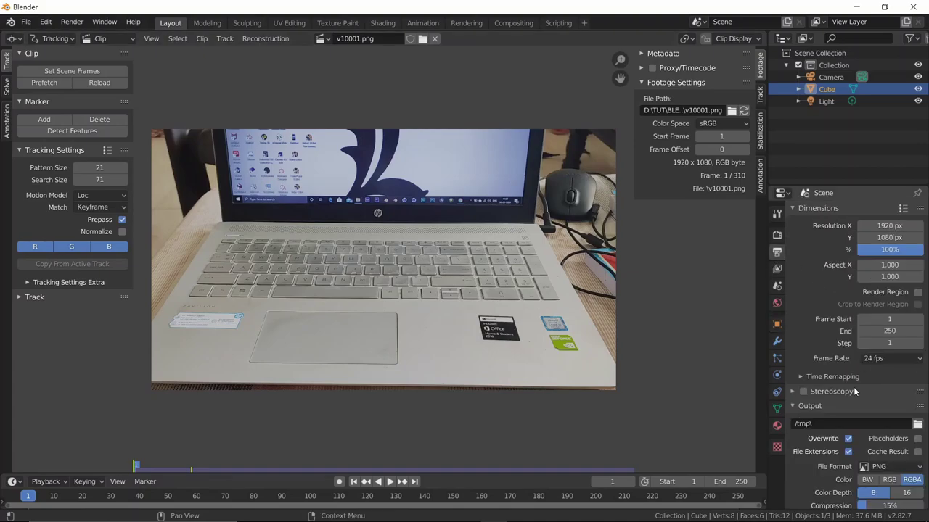
{"action": "left_click", "coordinate": [776, 234]}
{"action": "left_click", "coordinate": [831, 481]}
{"action": "scroll", "coordinate": [863, 468], "scroll_direction": "down", "scroll_amount": 2}
{"action": "left_click", "coordinate": [867, 458]}
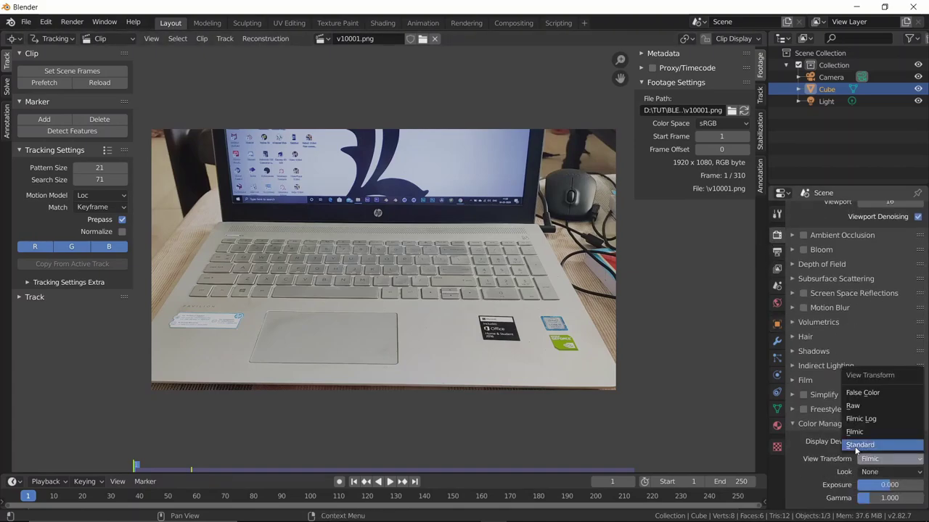
{"action": "left_click", "coordinate": [871, 457]}
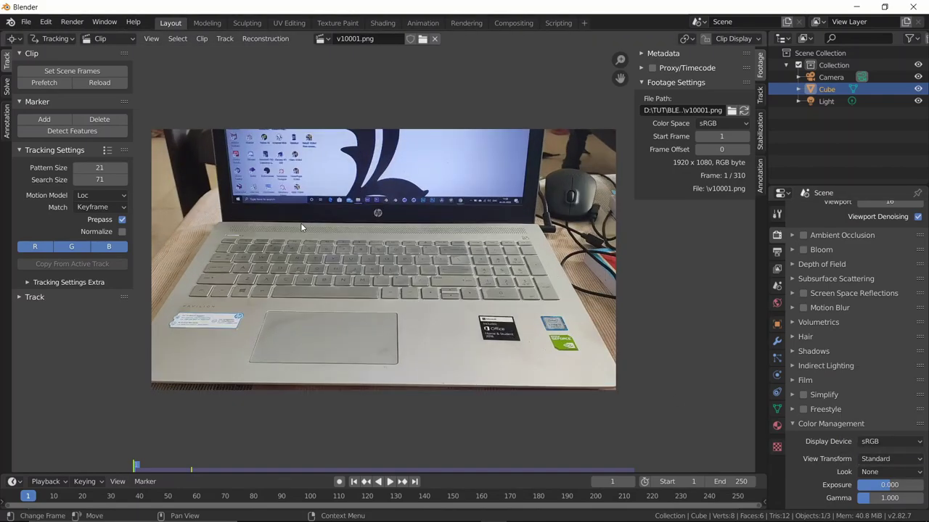
- Switch the view transform to Filmic and back to Standard to compare the footage's colors
{"action": "scroll", "coordinate": [302, 228], "scroll_direction": "down", "scroll_amount": 1}
{"action": "left_click", "coordinate": [874, 458]}
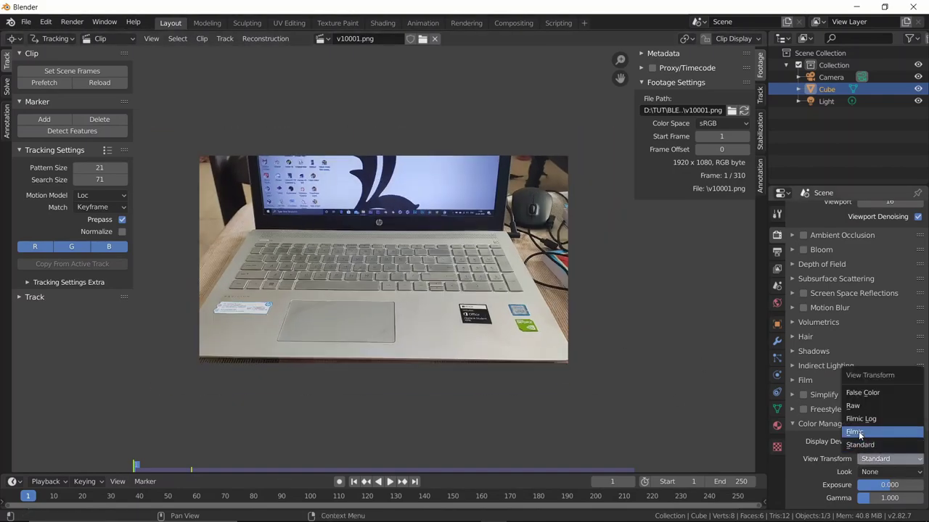
{"action": "left_click", "coordinate": [856, 433]}
{"action": "left_click", "coordinate": [870, 459]}
{"action": "left_click", "coordinate": [864, 447]}
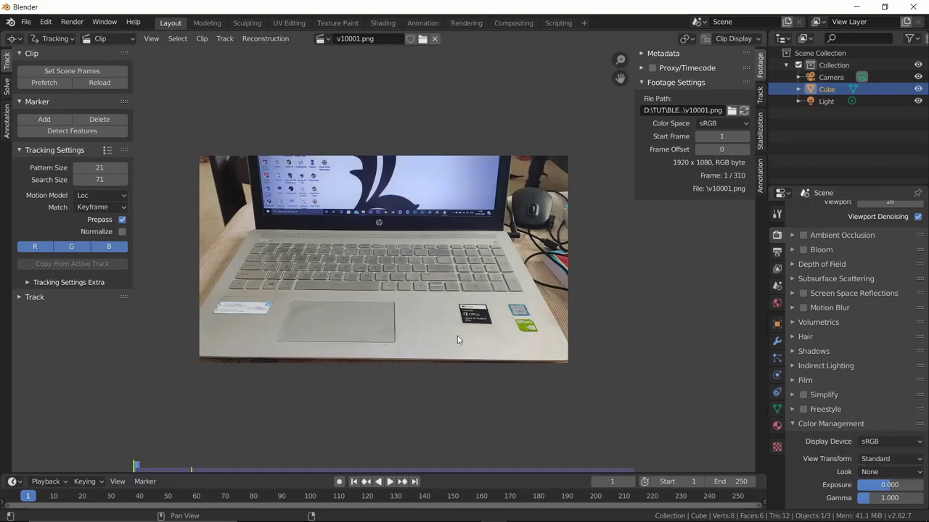
{"action": "scroll", "coordinate": [352, 277], "scroll_direction": "up", "scroll_amount": 1}
{"action": "scroll", "coordinate": [428, 286], "scroll_direction": "down", "scroll_amount": 2}
{"action": "scroll", "coordinate": [406, 282], "scroll_direction": "up", "scroll_amount": 2}
{"action": "scroll", "coordinate": [396, 278], "scroll_direction": "down", "scroll_amount": 2}
{"action": "scroll", "coordinate": [360, 266], "scroll_direction": "up", "scroll_amount": 1}
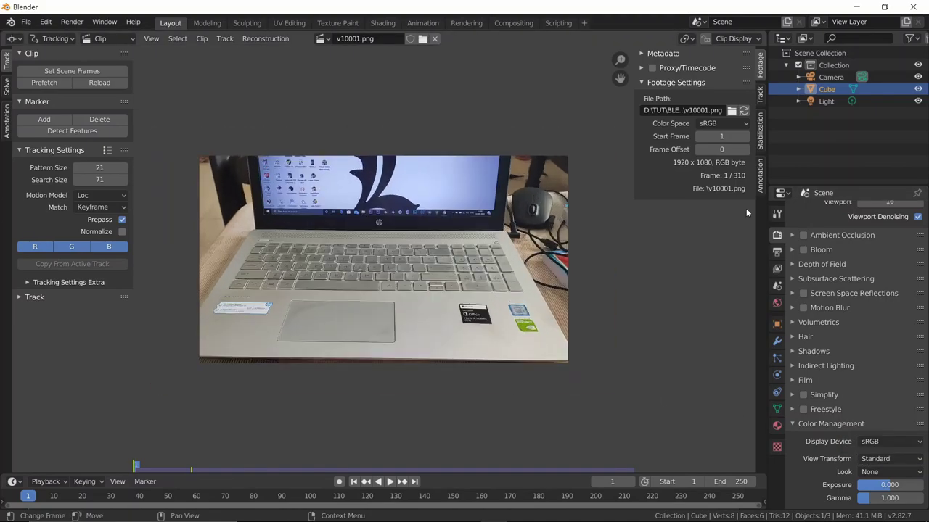
- Change the Movie Clip Editor back to the 3D Viewport and show its sidebar
{"action": "left_click", "coordinate": [12, 38]}
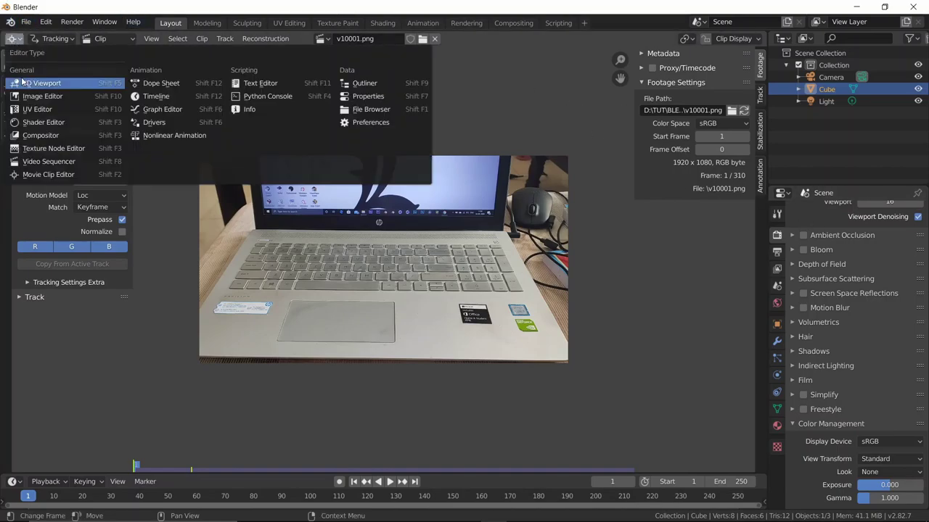
{"action": "left_click", "coordinate": [23, 81]}
{"action": "key", "text": "n"}
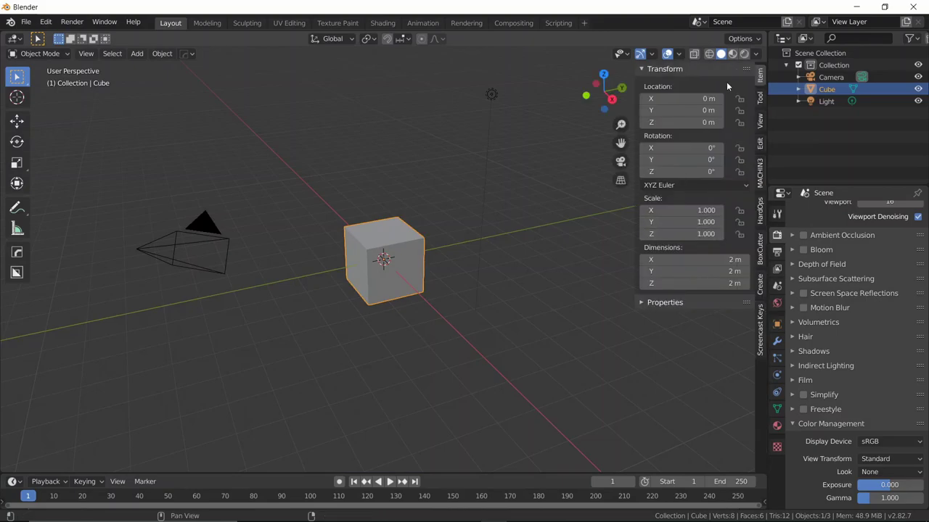
- Enable the Screencast Keys display and hide the 3D Viewport's sidebar
{"action": "left_click", "coordinate": [760, 330]}
{"action": "left_click", "coordinate": [652, 69]}
{"action": "triple_click", "coordinate": [531, 151]}
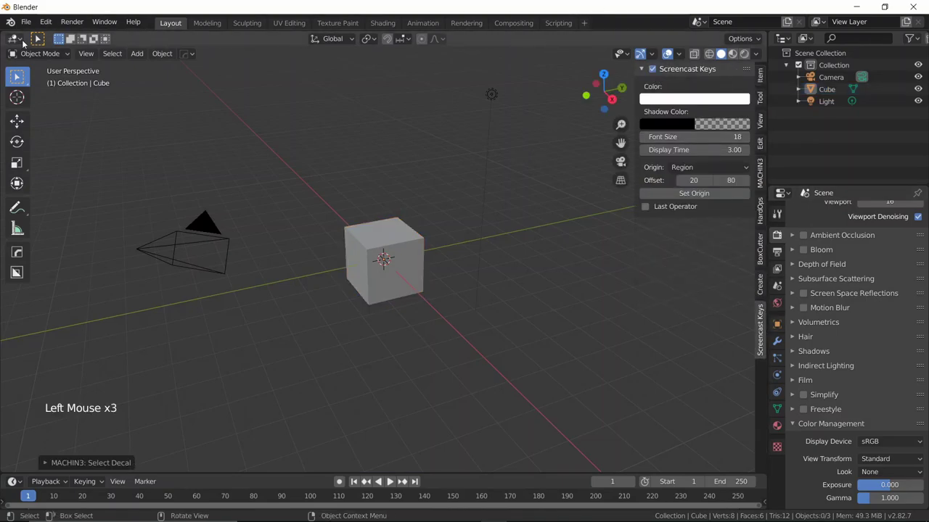
{"action": "key", "text": "n"}
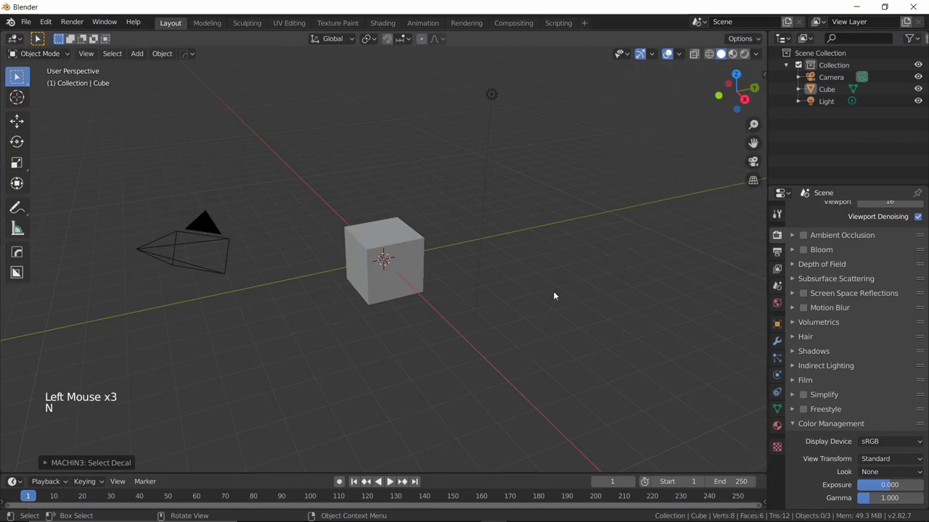
- Change the 3D Viewport area to the Movie Clip Editor
{"action": "left_click", "coordinate": [14, 38]}
{"action": "left_click", "coordinate": [32, 177]}
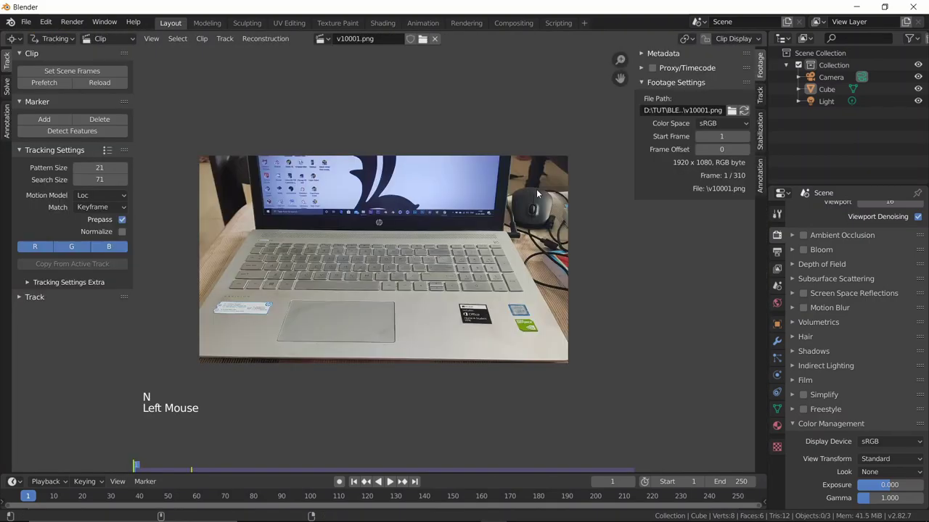
- Examine the first frame of the laptop footage up close and from farther out
{"action": "scroll", "coordinate": [414, 213], "scroll_direction": "up", "scroll_amount": 1}
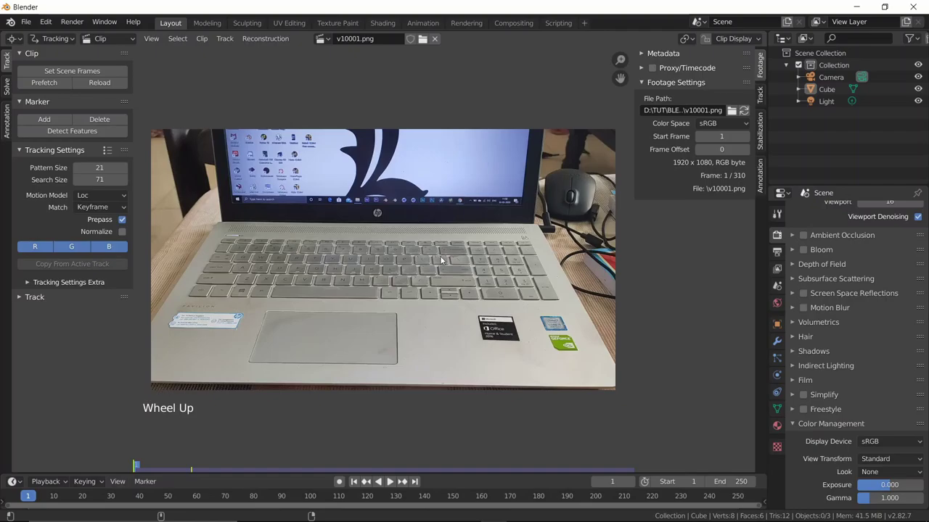
{"action": "scroll", "coordinate": [441, 260], "scroll_direction": "down", "scroll_amount": 2}
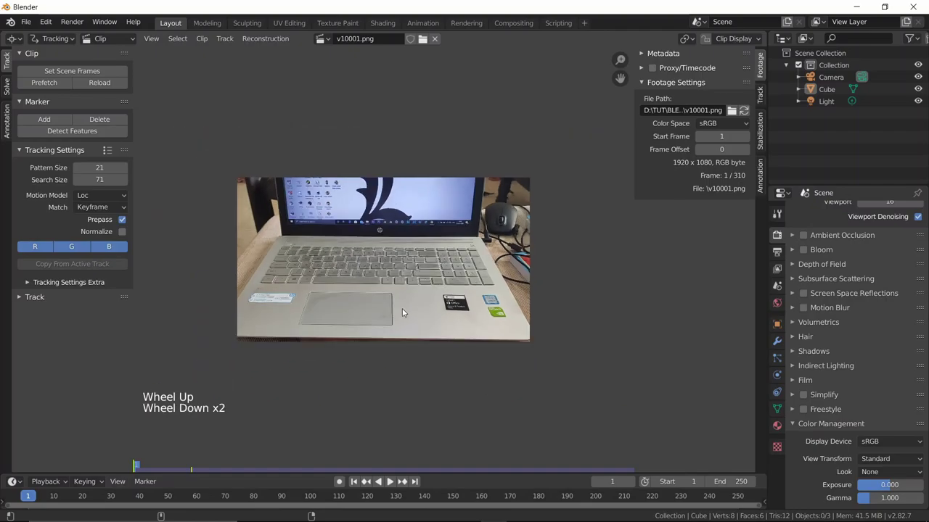
{"action": "scroll", "coordinate": [433, 283], "scroll_direction": "up", "scroll_amount": 6}
{"action": "scroll", "coordinate": [433, 283], "scroll_direction": "down", "scroll_amount": 8}
{"action": "scroll", "coordinate": [434, 283], "scroll_direction": "up", "scroll_amount": 8}
{"action": "scroll", "coordinate": [434, 283], "scroll_direction": "down", "scroll_amount": 8}
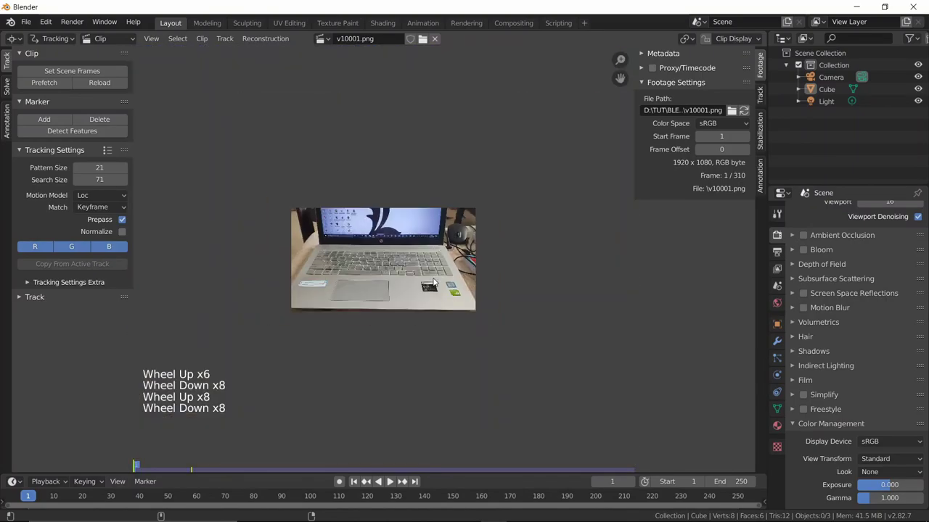
{"action": "scroll", "coordinate": [433, 283], "scroll_direction": "up", "scroll_amount": 7}
{"action": "scroll", "coordinate": [433, 283], "scroll_direction": "down", "scroll_amount": 6}
{"action": "scroll", "coordinate": [428, 280], "scroll_direction": "up", "scroll_amount": 7}
{"action": "scroll", "coordinate": [428, 280], "scroll_direction": "down", "scroll_amount": 6}
{"action": "scroll", "coordinate": [424, 278], "scroll_direction": "up", "scroll_amount": 6}
{"action": "scroll", "coordinate": [424, 279], "scroll_direction": "down", "scroll_amount": 4}
{"action": "scroll", "coordinate": [419, 276], "scroll_direction": "up", "scroll_amount": 3}
{"action": "scroll", "coordinate": [419, 276], "scroll_direction": "down", "scroll_amount": 4}
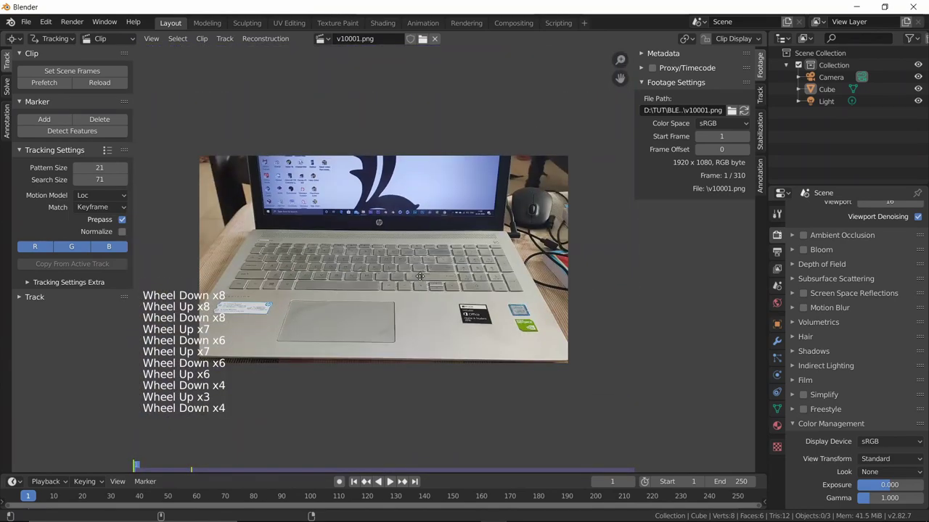
{"action": "middle_click_drag", "start_coordinate": [419, 276], "coordinate": [401, 201]}
{"action": "scroll", "coordinate": [401, 218], "scroll_direction": "up", "scroll_amount": 2}
{"action": "scroll", "coordinate": [399, 239], "scroll_direction": "down", "scroll_amount": 1}
{"action": "scroll", "coordinate": [398, 268], "scroll_direction": "up", "scroll_amount": 1}
{"action": "scroll", "coordinate": [399, 276], "scroll_direction": "up", "scroll_amount": 1}
{"action": "scroll", "coordinate": [398, 276], "scroll_direction": "down", "scroll_amount": 1}
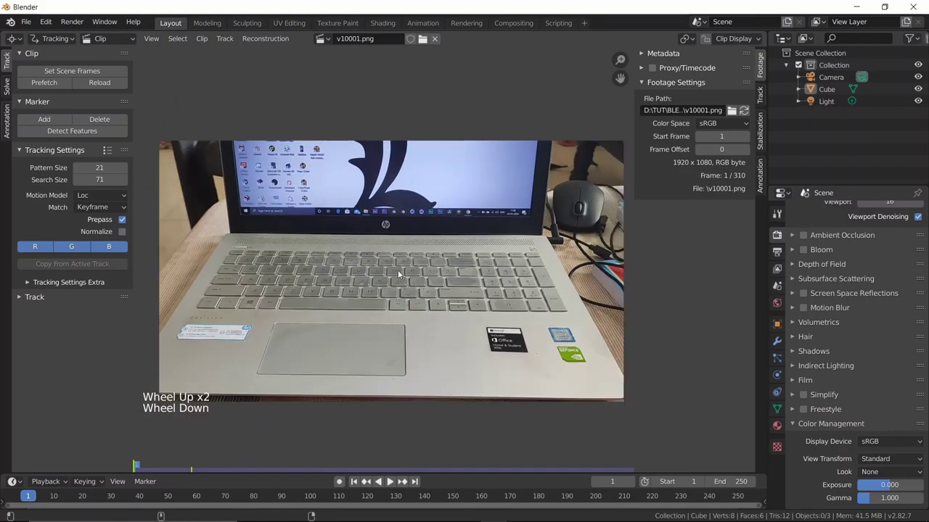
{"action": "middle_click_drag", "start_coordinate": [390, 274], "coordinate": [386, 276]}
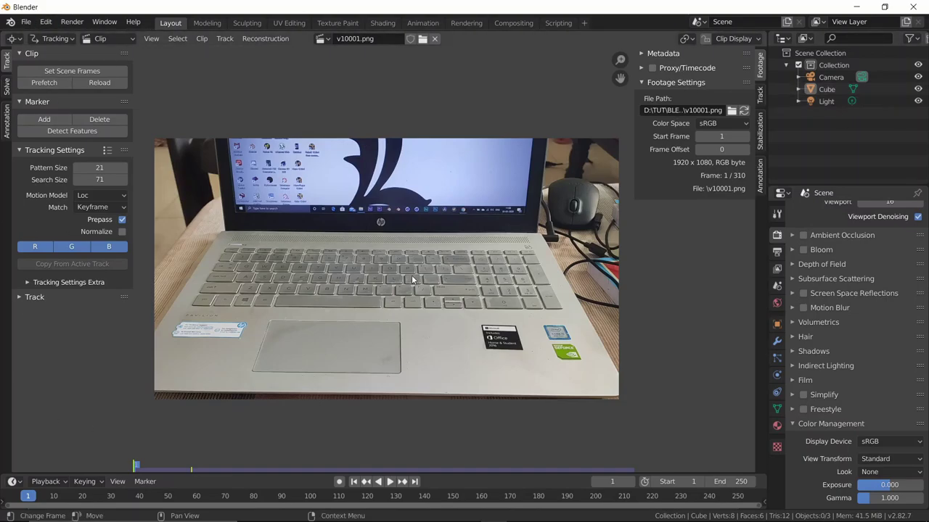
- Set the output frame rate to 30 fps and match the scene's frame range to the clip's length
{"action": "left_click", "coordinate": [779, 254]}
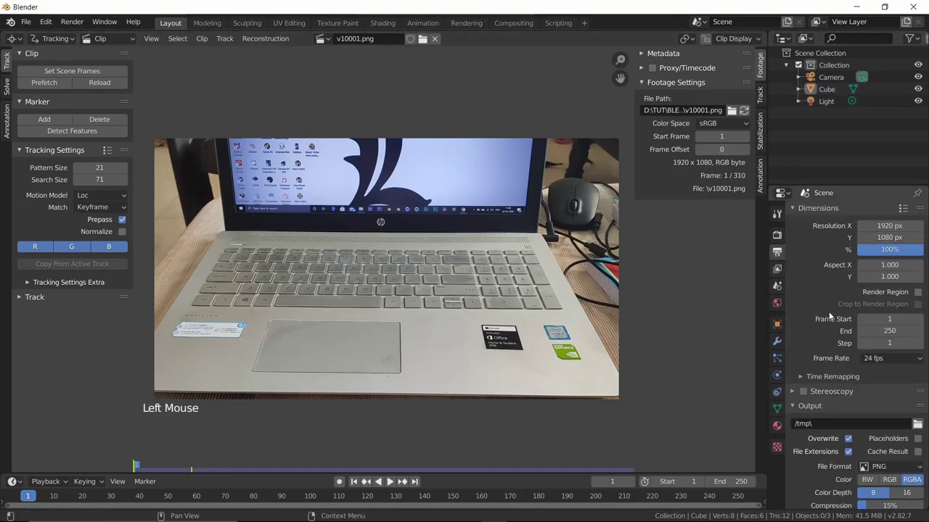
{"action": "left_click", "coordinate": [889, 358]}
{"action": "left_click", "coordinate": [880, 420]}
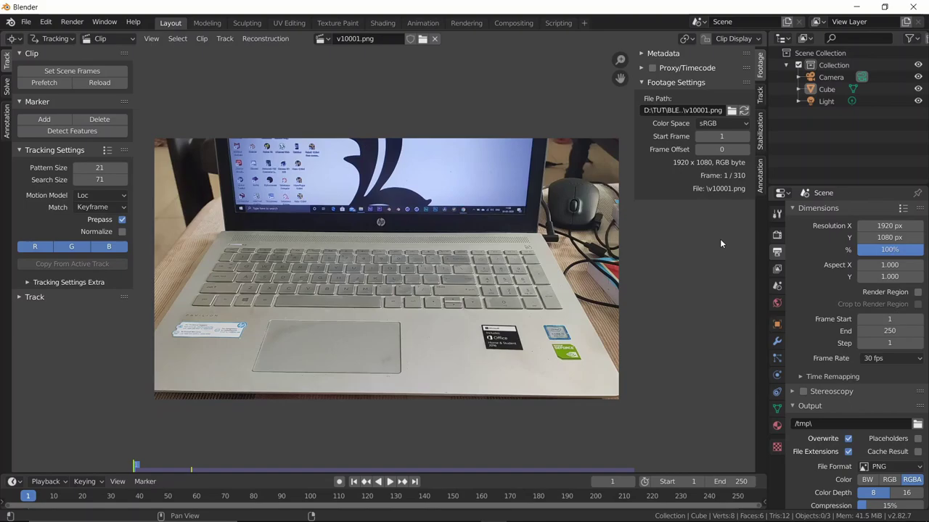
{"action": "left_click", "coordinate": [875, 358]}
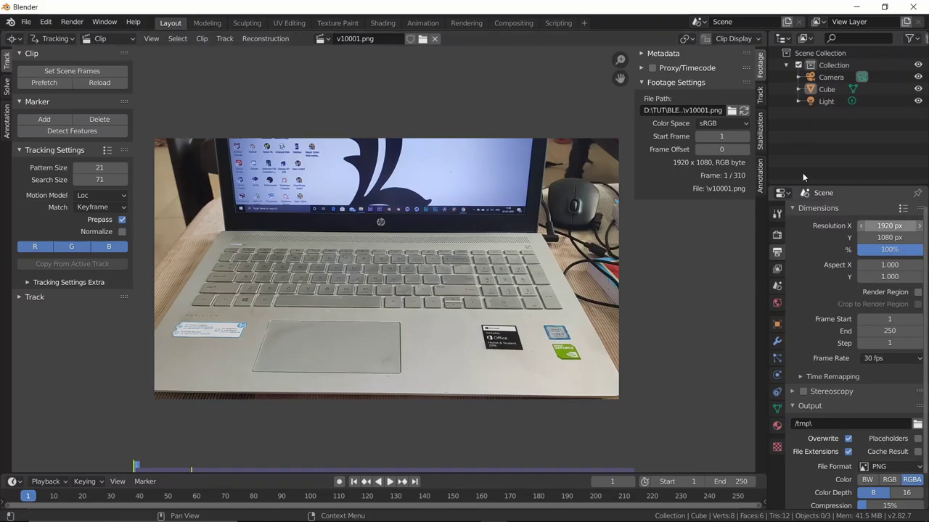
{"action": "left_click", "coordinate": [50, 70]}
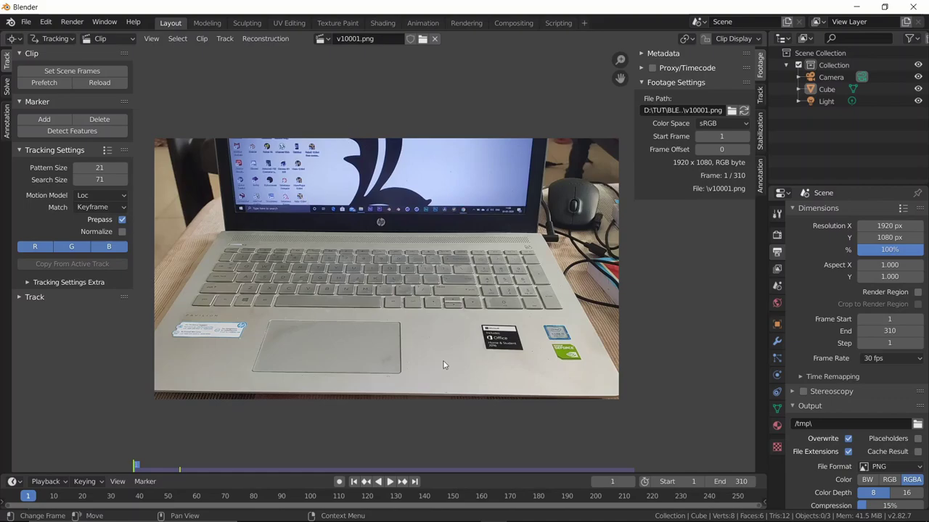
- Change the Movie Clip Editor to the 3D Viewport and view the scene through the selected camera
{"action": "scroll", "coordinate": [307, 330], "scroll_direction": "up", "scroll_amount": 2}
{"action": "middle_click_drag", "start_coordinate": [297, 338], "coordinate": [421, 280], "text": "shift"}
{"action": "scroll", "coordinate": [409, 272], "scroll_direction": "down", "scroll_amount": 2}
{"action": "scroll", "coordinate": [423, 260], "scroll_direction": "down", "scroll_amount": 1}
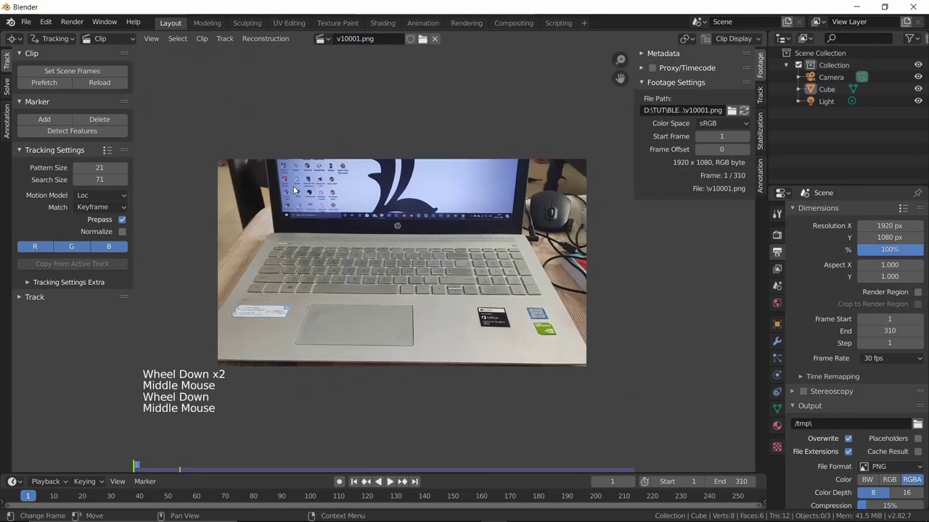
{"action": "left_click", "coordinate": [13, 38]}
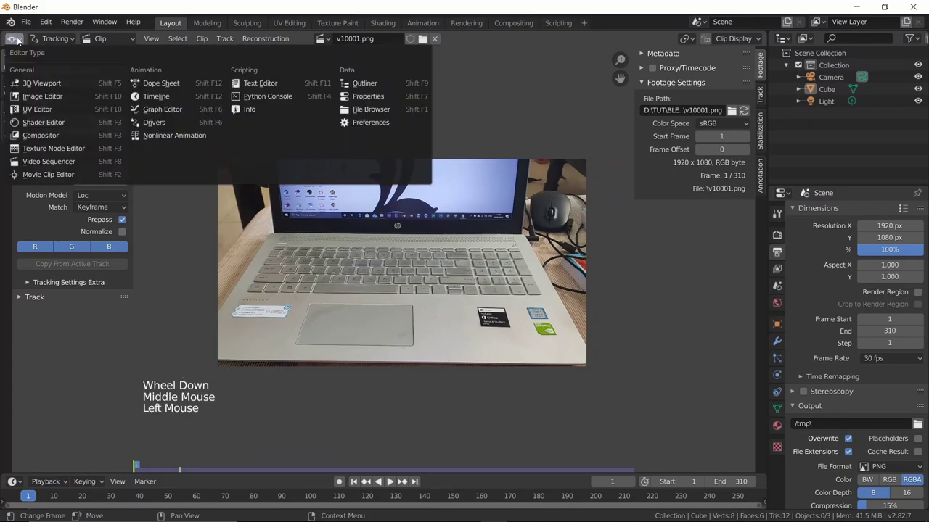
{"action": "left_click", "coordinate": [35, 85]}
{"action": "scroll", "coordinate": [270, 195], "scroll_direction": "down", "scroll_amount": 1}
{"action": "middle_click_drag", "start_coordinate": [271, 195], "coordinate": [326, 214]}
{"action": "left_click", "coordinate": [356, 222]}
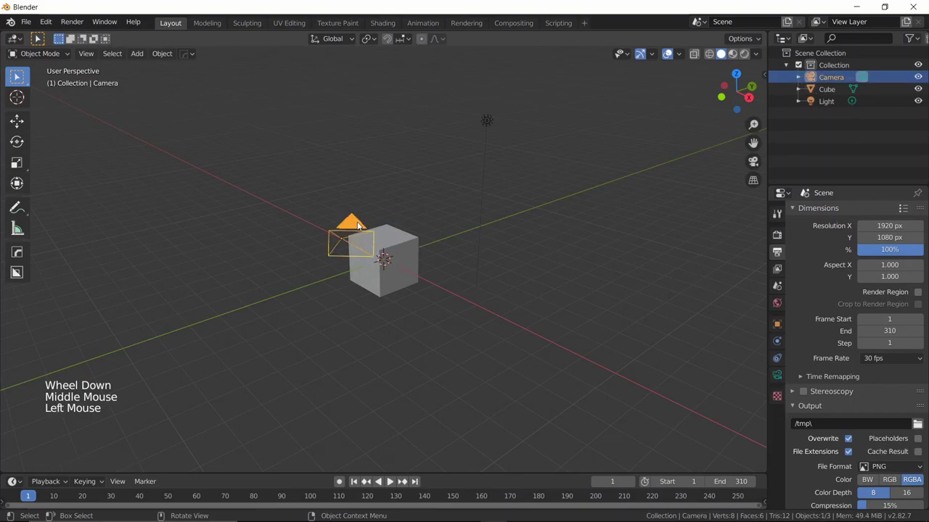
{"action": "scroll", "coordinate": [357, 223], "scroll_direction": "up", "scroll_amount": 2}
{"action": "key", "text": "KP_0"}
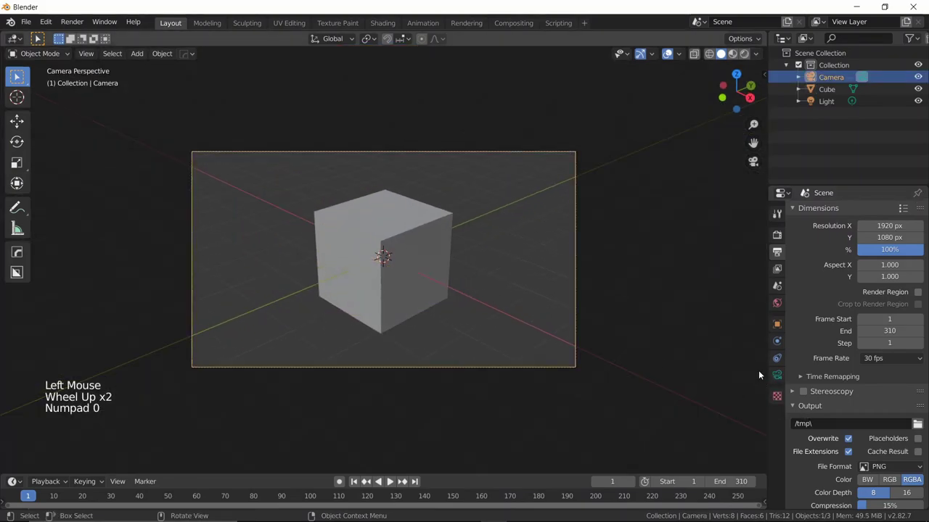
- Enable background images in the camera's settings and add an empty background image entry
{"action": "left_click", "coordinate": [778, 374]}
{"action": "left_click", "coordinate": [803, 404]}
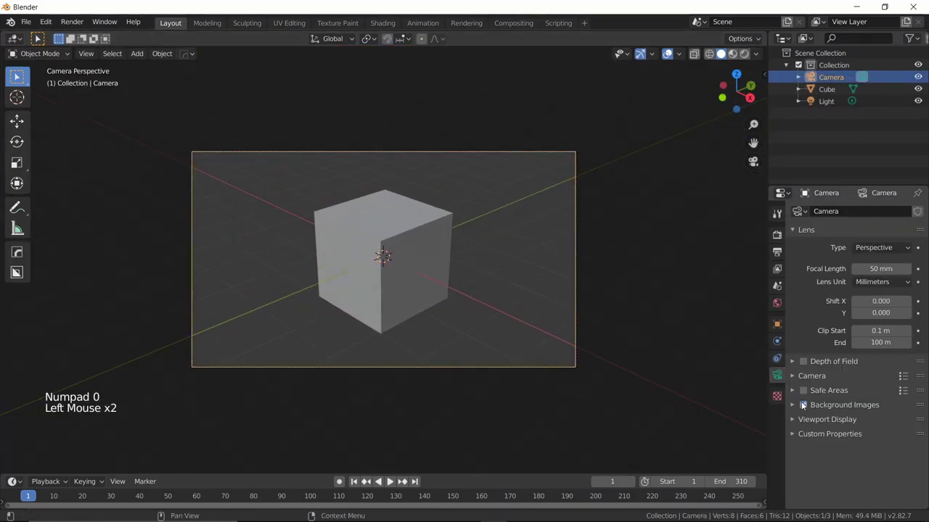
{"action": "left_click", "coordinate": [792, 405]}
{"action": "left_click", "coordinate": [813, 424]}
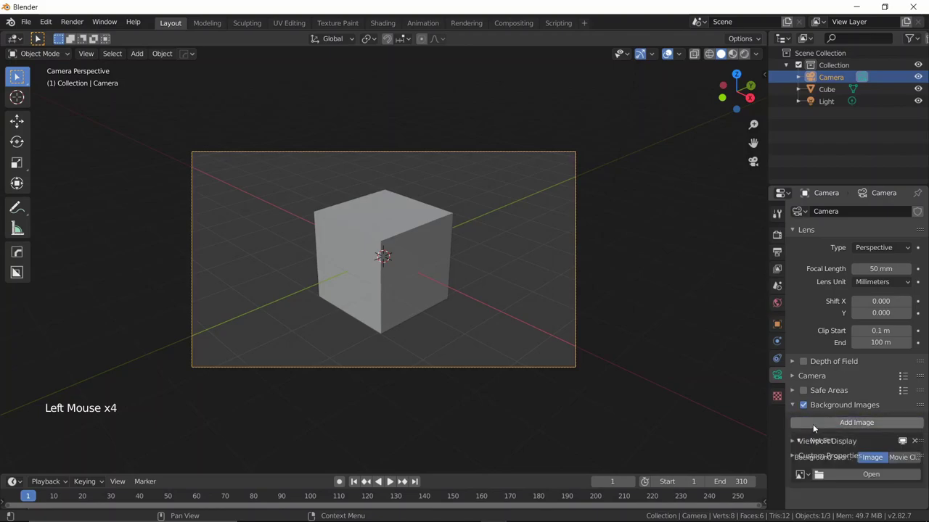
- Set the camera's background source to Movie Clip and choose the v10001.png clip
{"action": "left_click", "coordinate": [801, 475]}
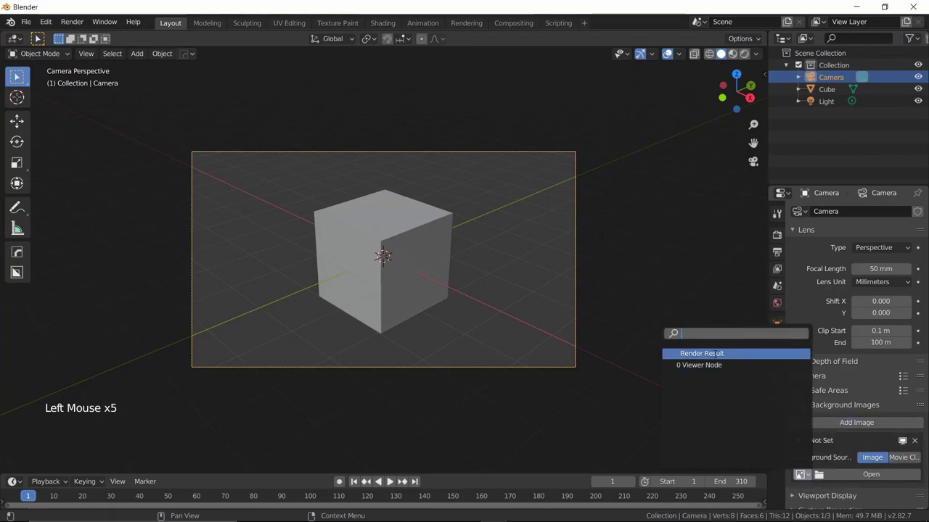
{"action": "left_click", "coordinate": [904, 457]}
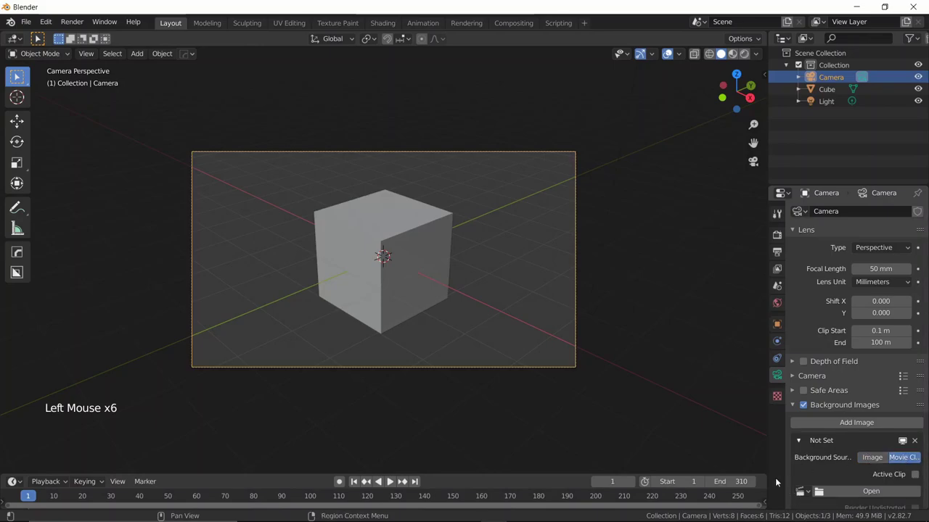
{"action": "left_click", "coordinate": [801, 493]}
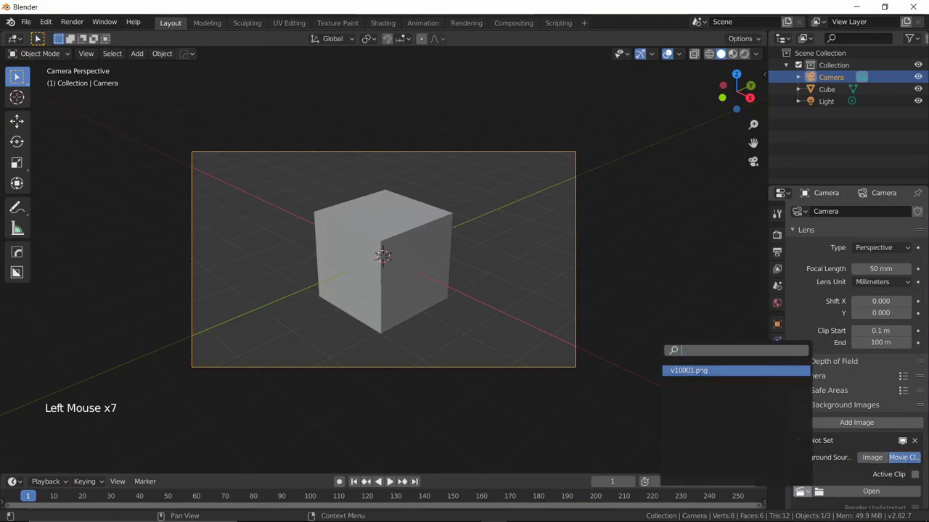
{"action": "left_click", "coordinate": [689, 370]}
{"action": "scroll", "coordinate": [381, 232], "scroll_direction": "up", "scroll_amount": 3}
{"action": "scroll", "coordinate": [380, 232], "scroll_direction": "down", "scroll_amount": 1}
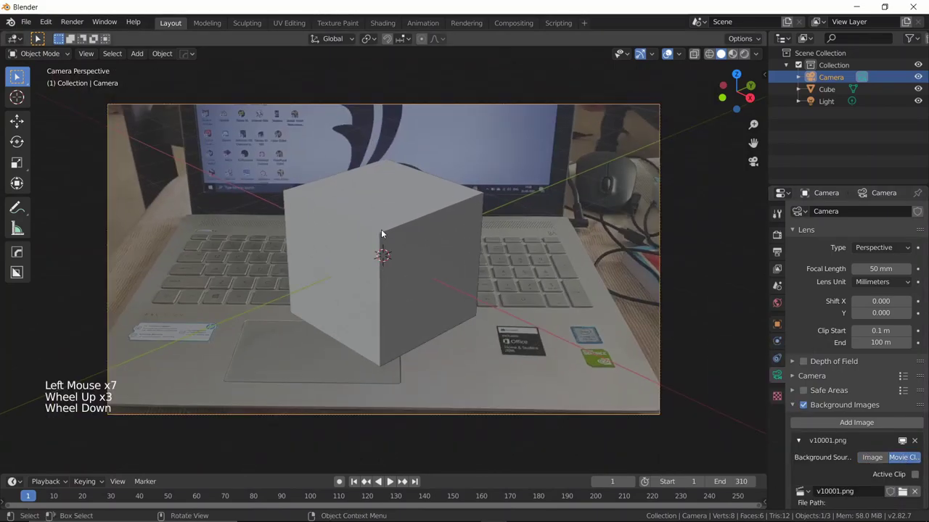
- Play the footage behind the cube in camera view and return to the first frame
{"action": "key", "text": "space"}
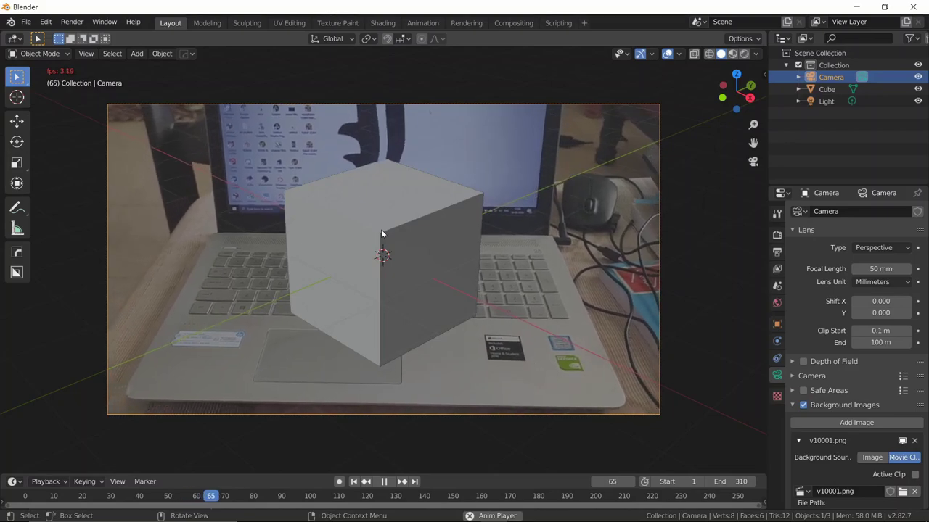
{"action": "key", "text": "space"}
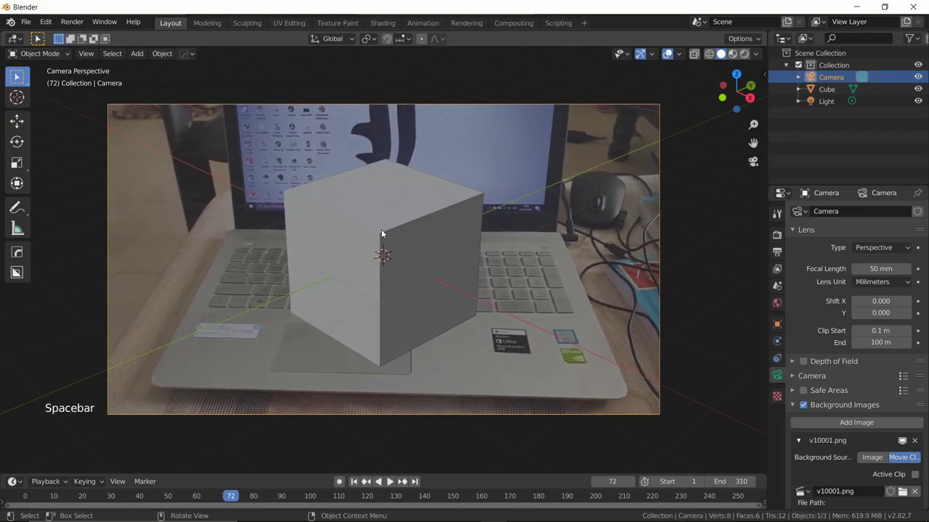
{"action": "key", "text": "shift+Left"}
- Leave the camera view and examine the camera's placement relative to the cube from several angles
{"action": "scroll", "coordinate": [334, 180], "scroll_direction": "down", "scroll_amount": 2}
{"action": "scroll", "coordinate": [331, 176], "scroll_direction": "down", "scroll_amount": 1}
{"action": "middle_click_drag", "start_coordinate": [331, 175], "coordinate": [397, 177]}
{"action": "scroll", "coordinate": [386, 165], "scroll_direction": "down", "scroll_amount": 3}
{"action": "scroll", "coordinate": [623, 269], "scroll_direction": "up", "scroll_amount": 1}
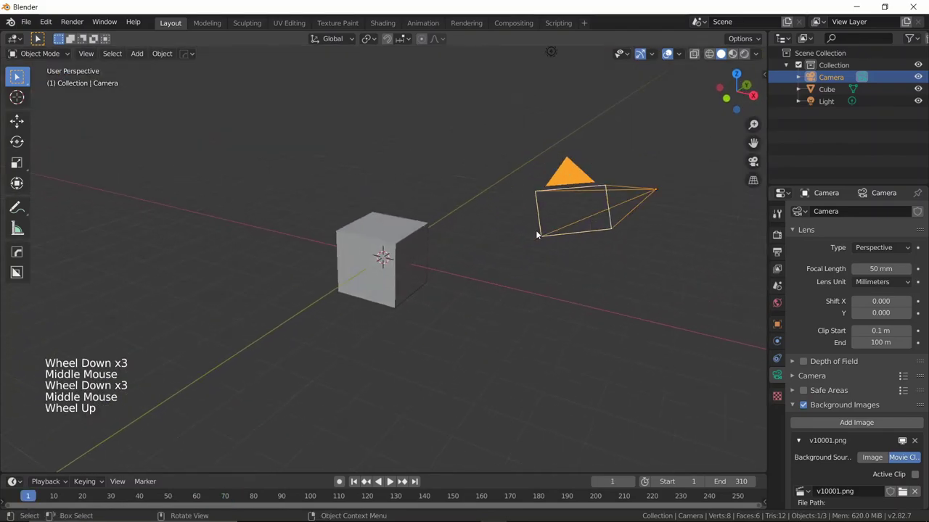
{"action": "middle_click_drag", "start_coordinate": [622, 268], "coordinate": [486, 213]}
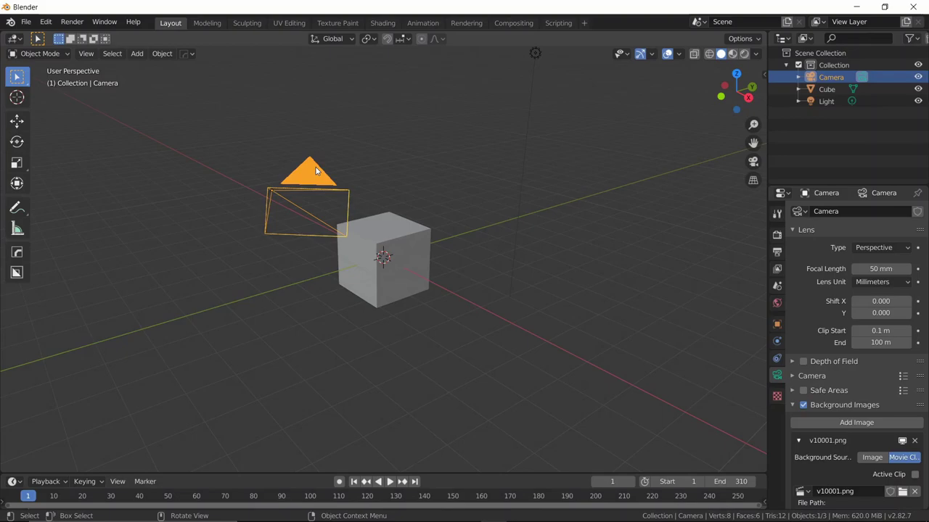
{"action": "middle_click_drag", "start_coordinate": [316, 171], "coordinate": [513, 251]}
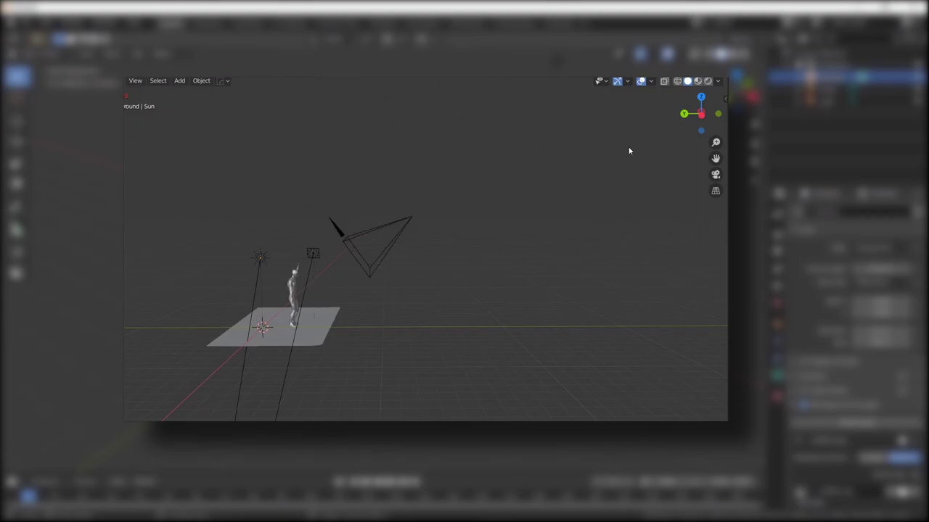
{"action": "scroll", "coordinate": [480, 214], "scroll_direction": "up", "scroll_amount": 2}
{"action": "scroll", "coordinate": [479, 214], "scroll_direction": "down", "scroll_amount": 3}
{"action": "middle_click_drag", "start_coordinate": [479, 214], "coordinate": [421, 208]}
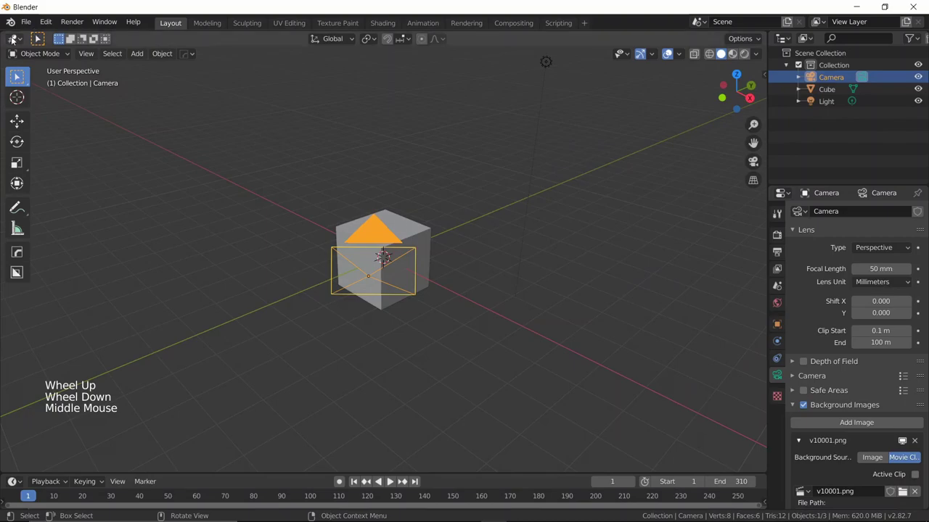
- Change the 3D Viewport to the Movie Clip Editor, and play the laptop clip before returning to the first frame
{"action": "left_click", "coordinate": [14, 38]}
{"action": "left_click", "coordinate": [58, 179]}
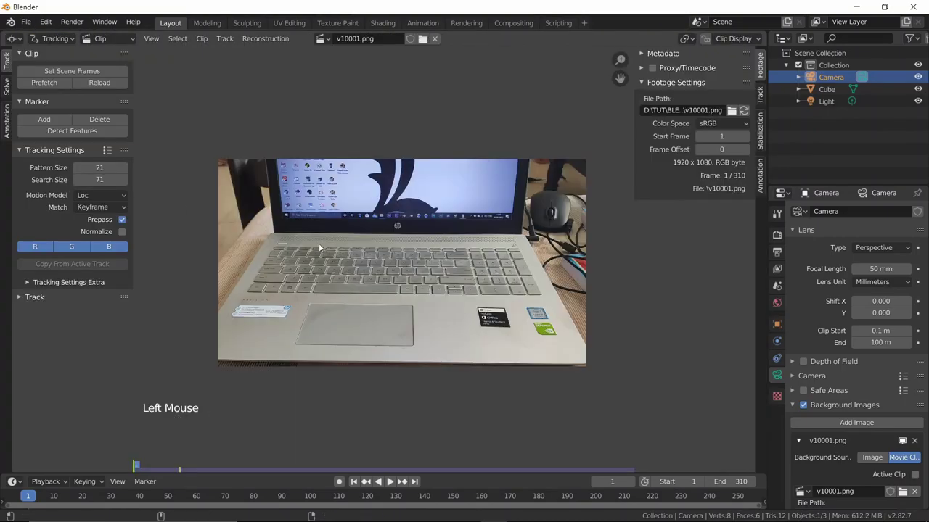
{"action": "scroll", "coordinate": [417, 267], "scroll_direction": "down", "scroll_amount": 1}
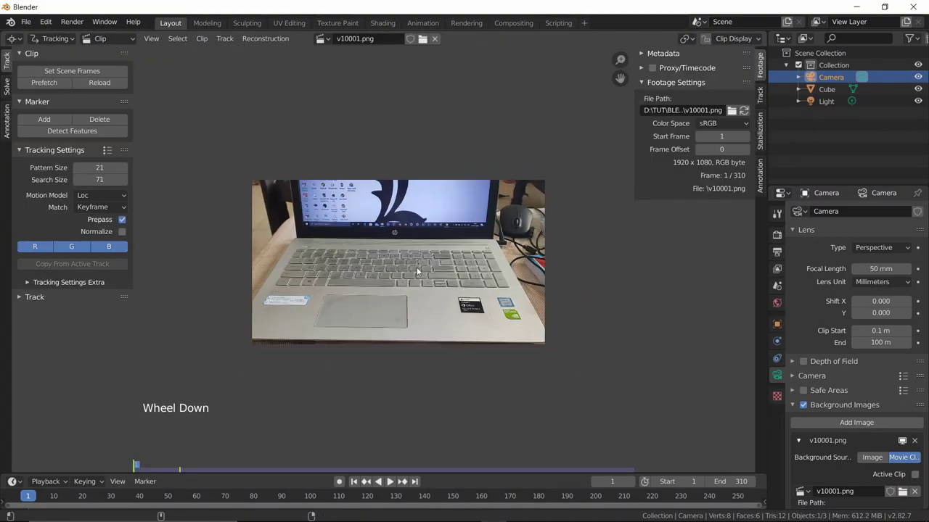
{"action": "key", "text": "space"}
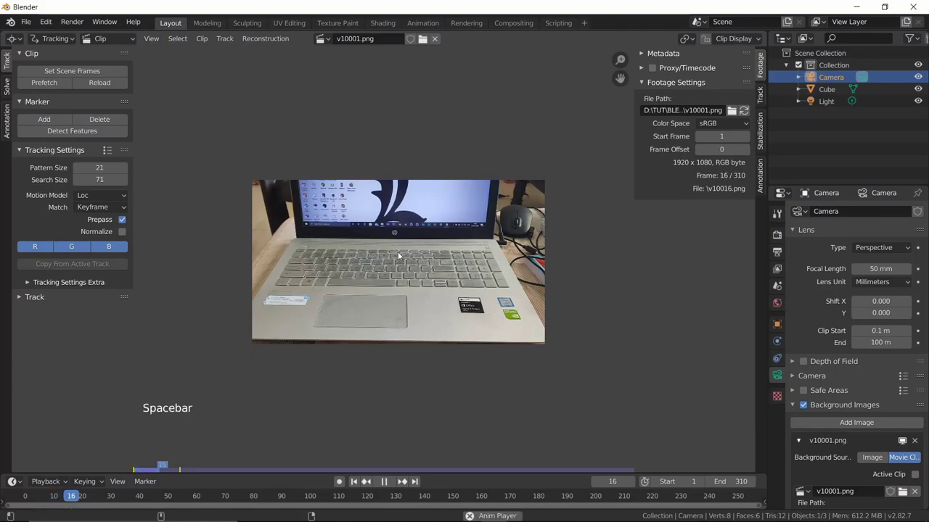
{"action": "key", "text": "space"}
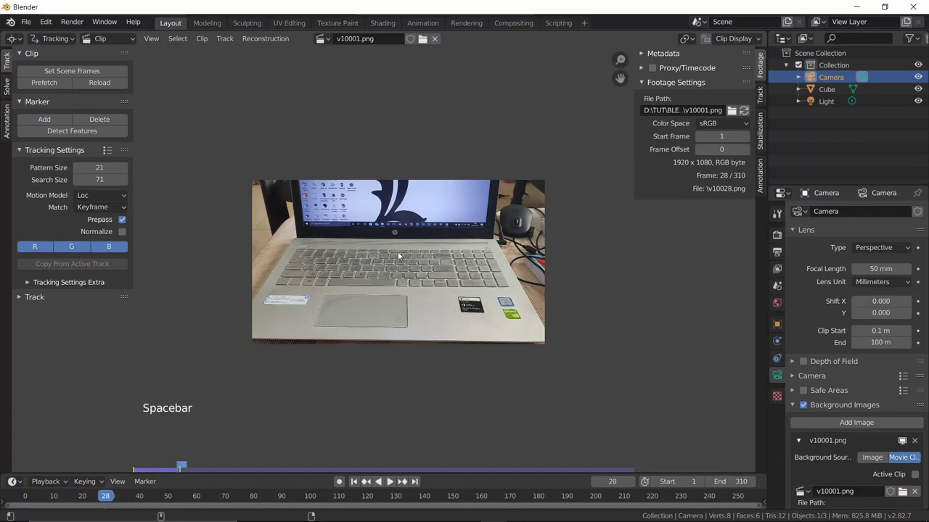
{"action": "key", "text": "shift+Left"}
{"action": "scroll", "coordinate": [384, 239], "scroll_direction": "up", "scroll_amount": 2}
{"action": "scroll", "coordinate": [385, 244], "scroll_direction": "up", "scroll_amount": 1}
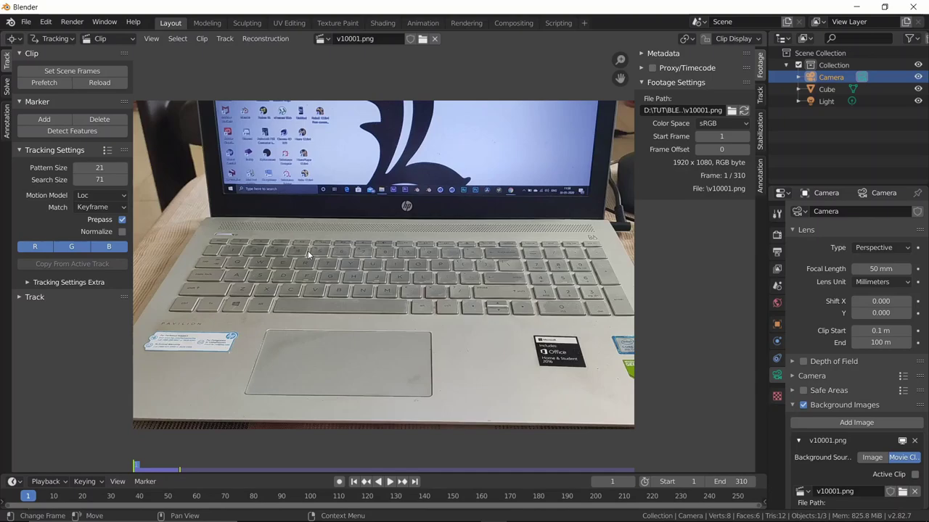
{"action": "scroll", "coordinate": [311, 239], "scroll_direction": "down", "scroll_amount": 1}
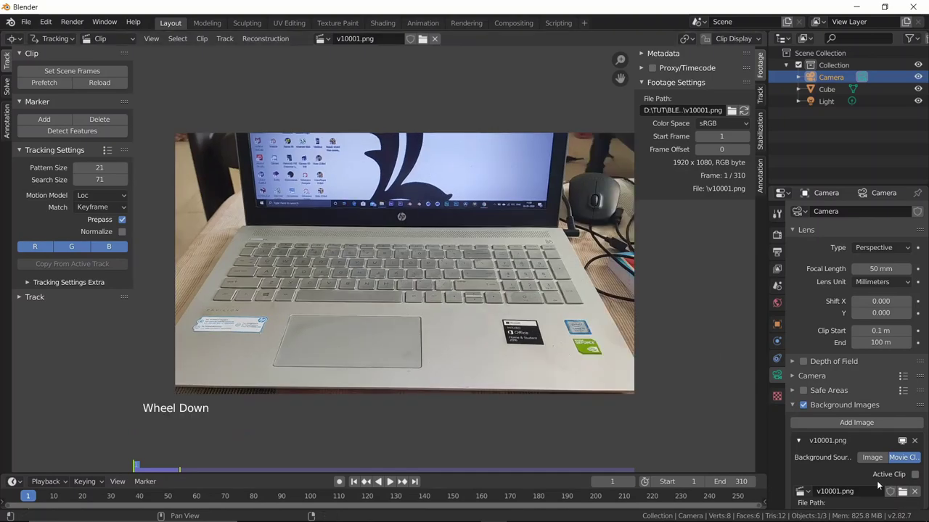
- Prefetch the laptop clip's frames into memory and check the Sequencer Cache Limit in the system preferences
{"action": "left_click", "coordinate": [42, 82]}
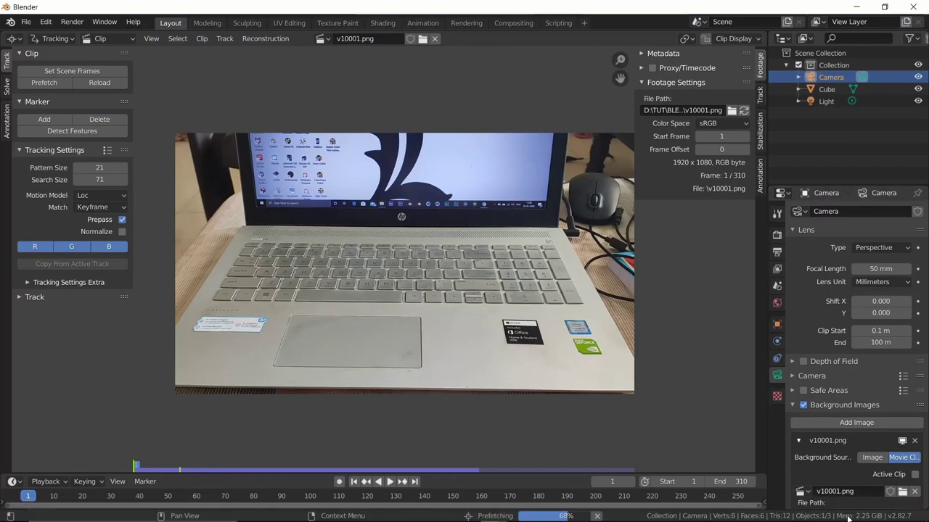
{"action": "left_click", "coordinate": [26, 22]}
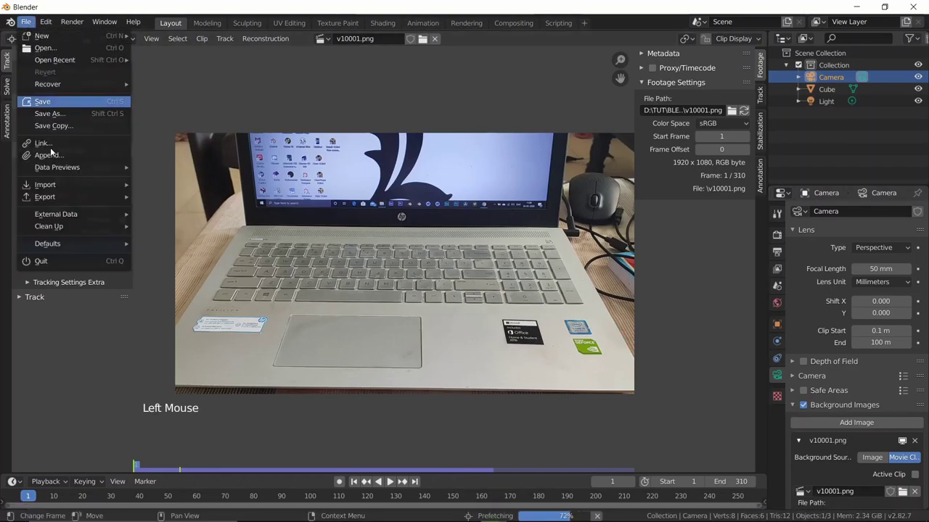
{"action": "mouse_move", "coordinate": [46, 22]}
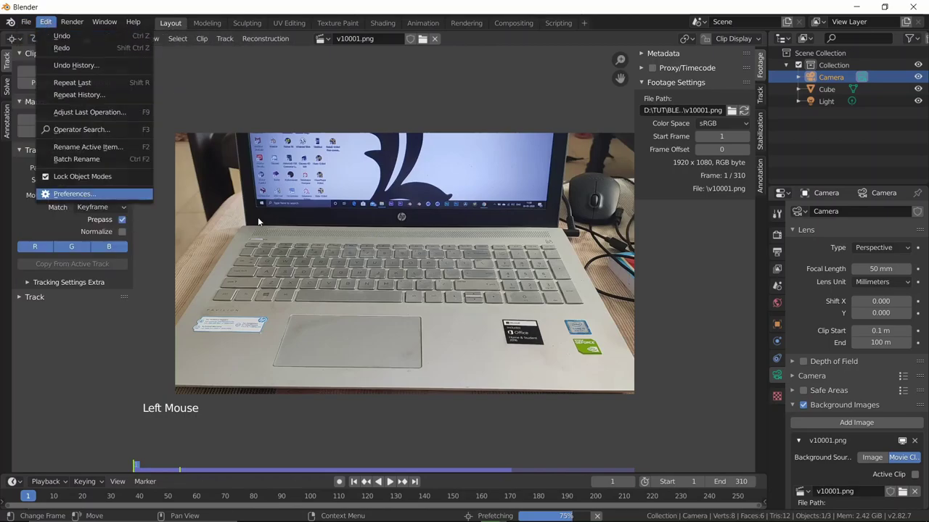
{"action": "key", "text": "Return"}
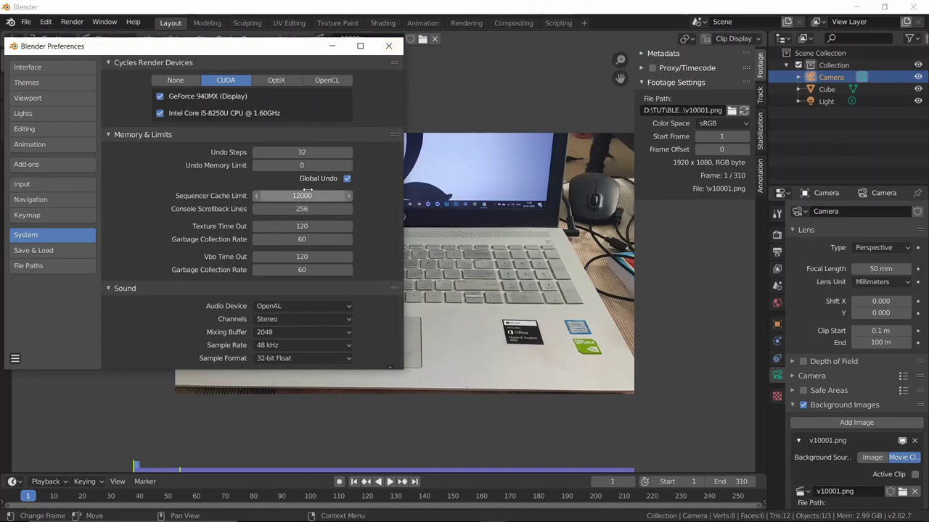
{"action": "left_click", "coordinate": [389, 46]}
- Start saving the project and create a folder named TRACKING inside D:\TUT\BLENDER\MOTION TRACKING\BLEND FILE
{"action": "scroll", "coordinate": [454, 199], "scroll_direction": "down", "scroll_amount": 1}
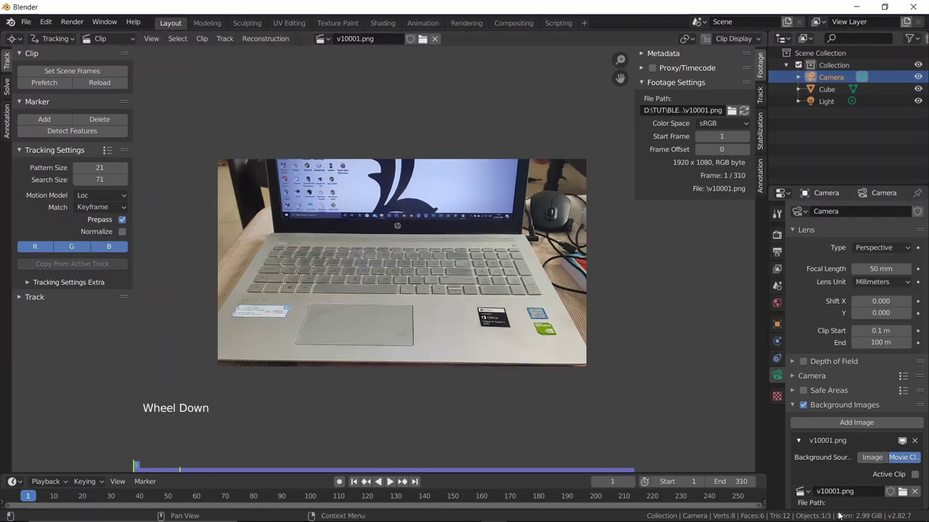
{"action": "scroll", "coordinate": [368, 237], "scroll_direction": "up", "scroll_amount": 1}
{"action": "scroll", "coordinate": [369, 238], "scroll_direction": "down", "scroll_amount": 1}
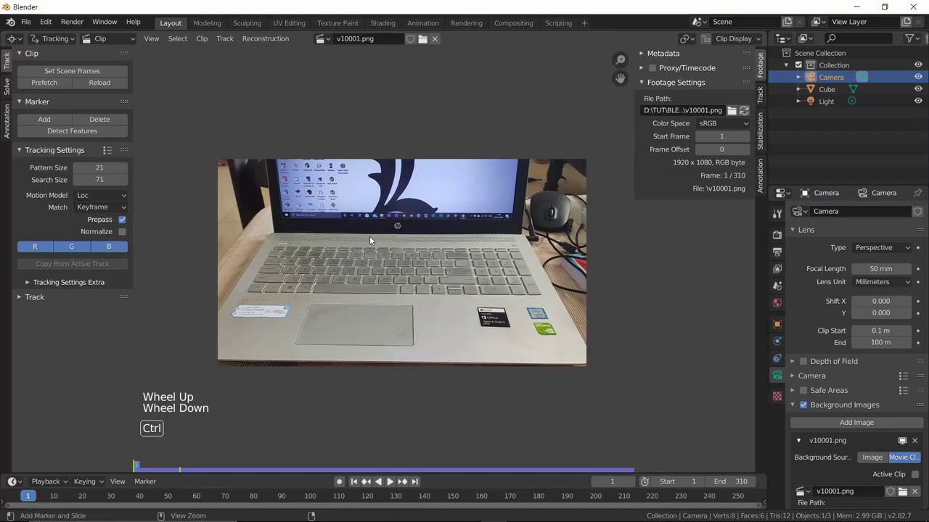
{"action": "key", "text": "ctrl+s"}
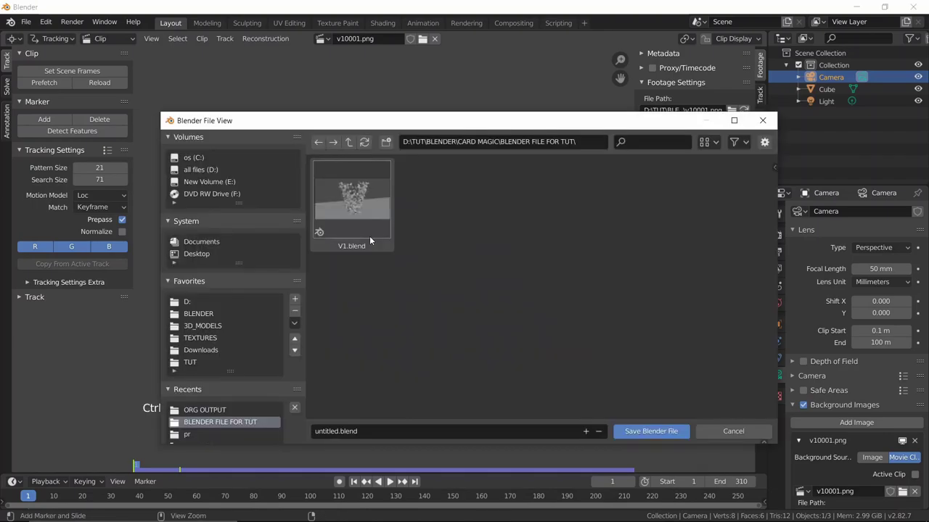
{"action": "left_click", "coordinate": [350, 142]}
{"action": "left_click", "coordinate": [350, 142]}
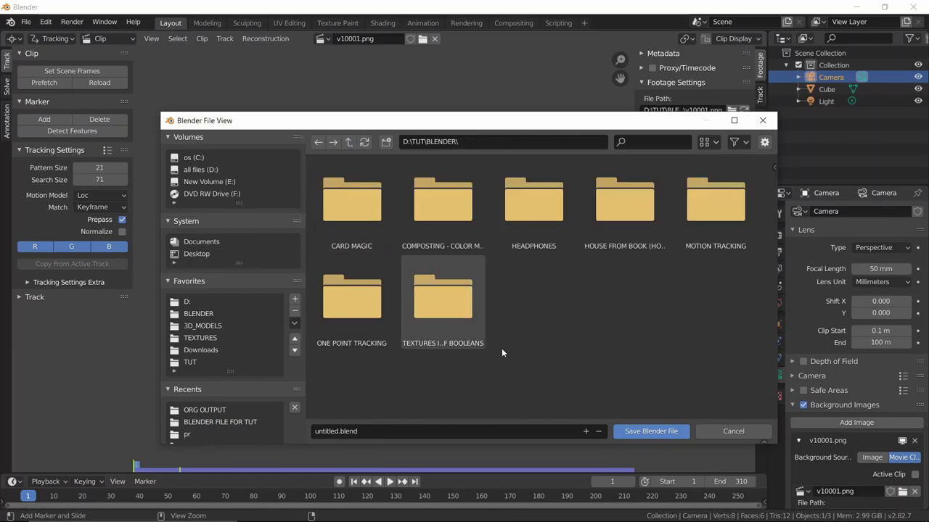
{"action": "double_click", "coordinate": [713, 219]}
{"action": "double_click", "coordinate": [376, 209]}
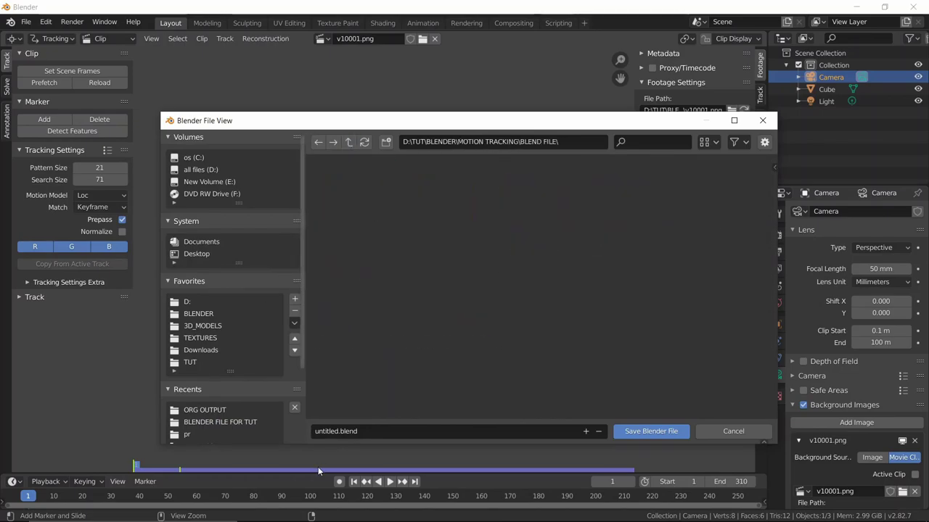
{"action": "left_click", "coordinate": [314, 431]}
{"action": "left_click", "coordinate": [407, 171]}
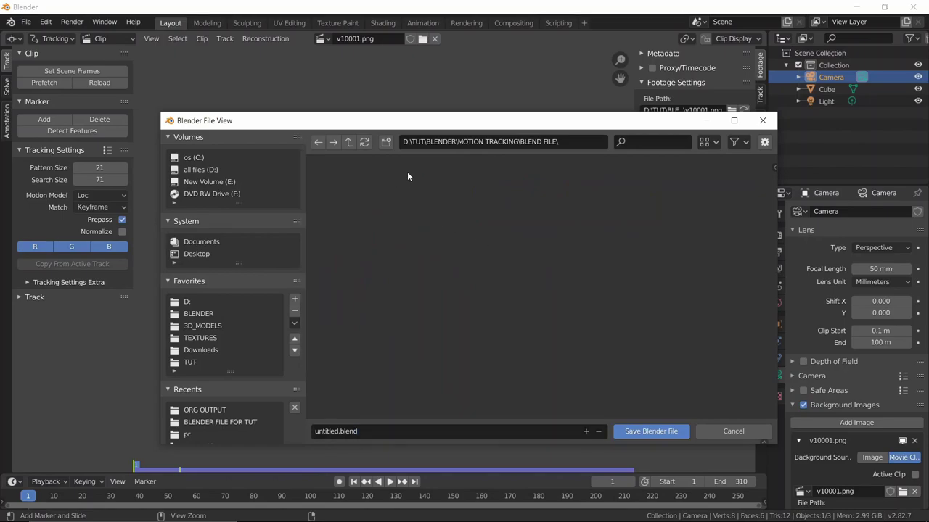
{"action": "left_click", "coordinate": [386, 142]}
{"action": "type", "text": "TRACKING"}
{"action": "key", "text": "Return"}
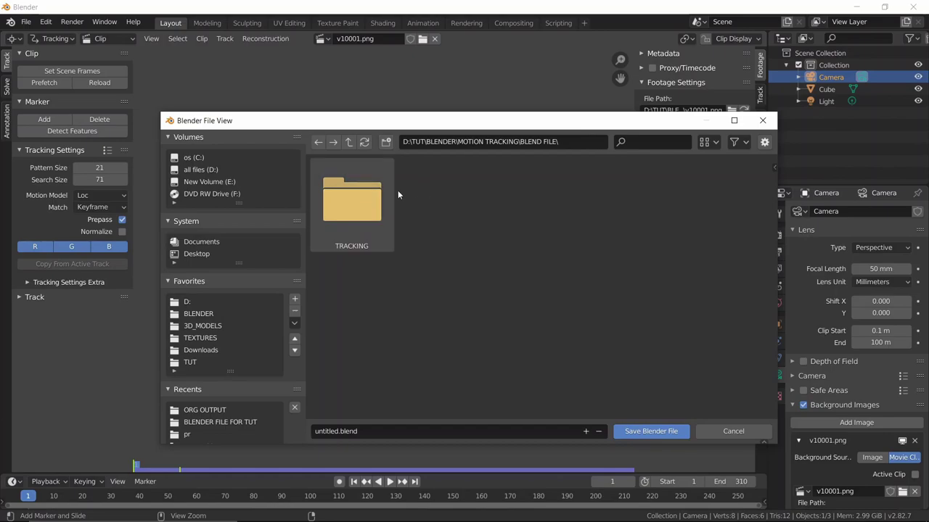
- Save the project as V1.blend inside the TRACKING folder
{"action": "double_click", "coordinate": [352, 202]}
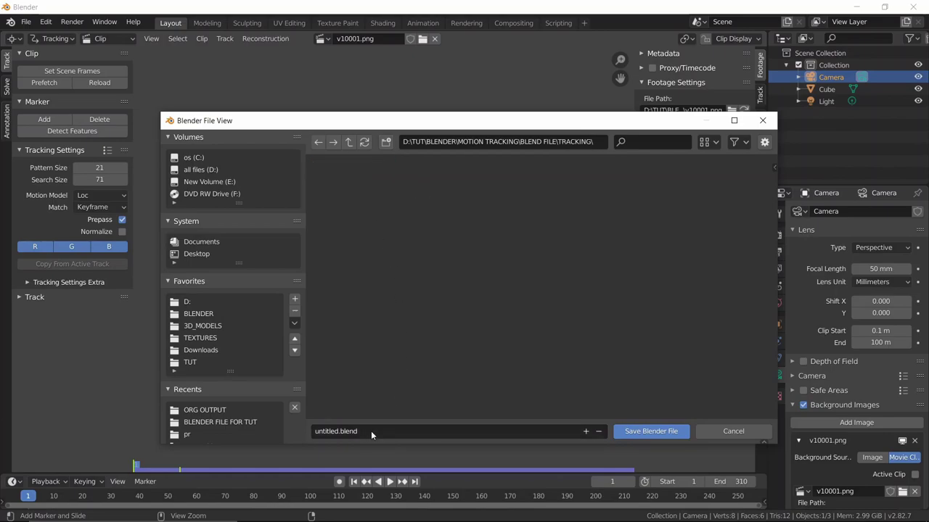
{"action": "left_click", "coordinate": [371, 431]}
{"action": "type", "text": "V1"}
{"action": "key", "text": "Return"}
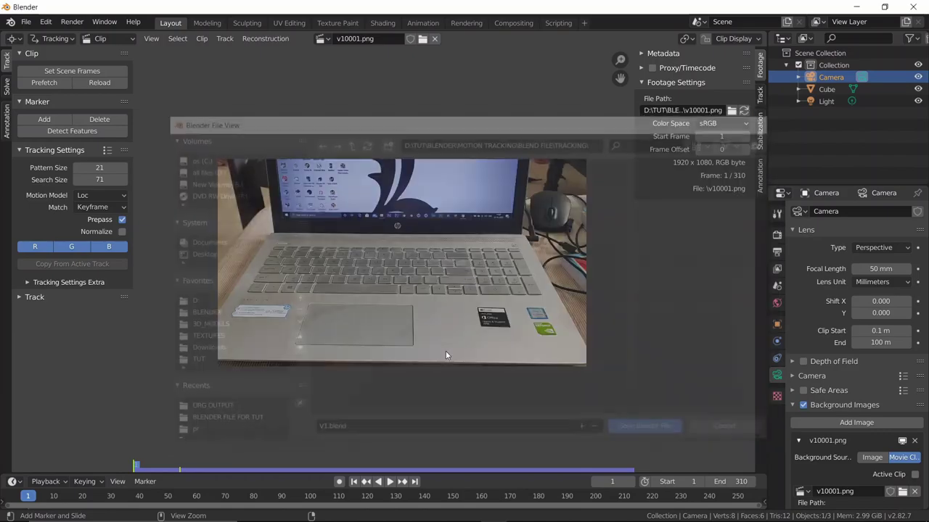
- Add a trial tracking marker on the keyboard near the space bar's upper edge and delete it
{"action": "scroll", "coordinate": [309, 292], "scroll_direction": "down", "scroll_amount": 1}
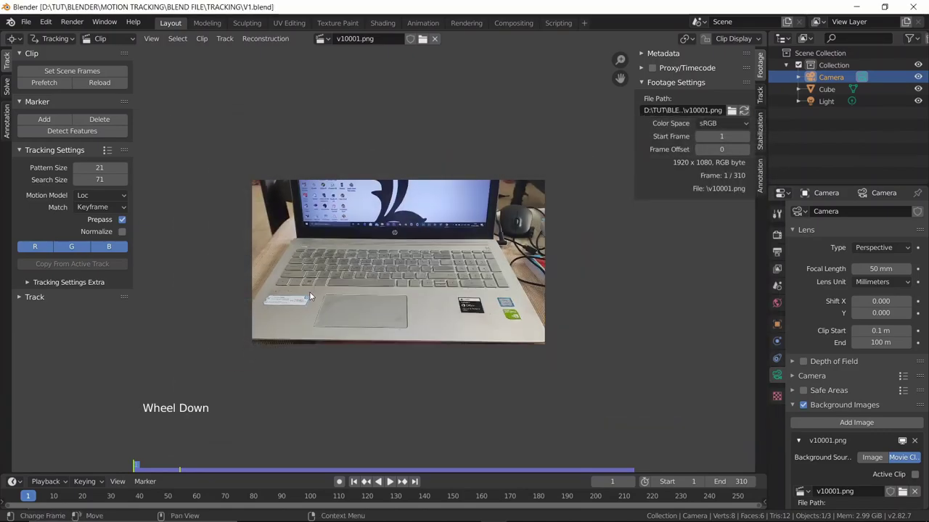
{"action": "scroll", "coordinate": [312, 283], "scroll_direction": "up", "scroll_amount": 1}
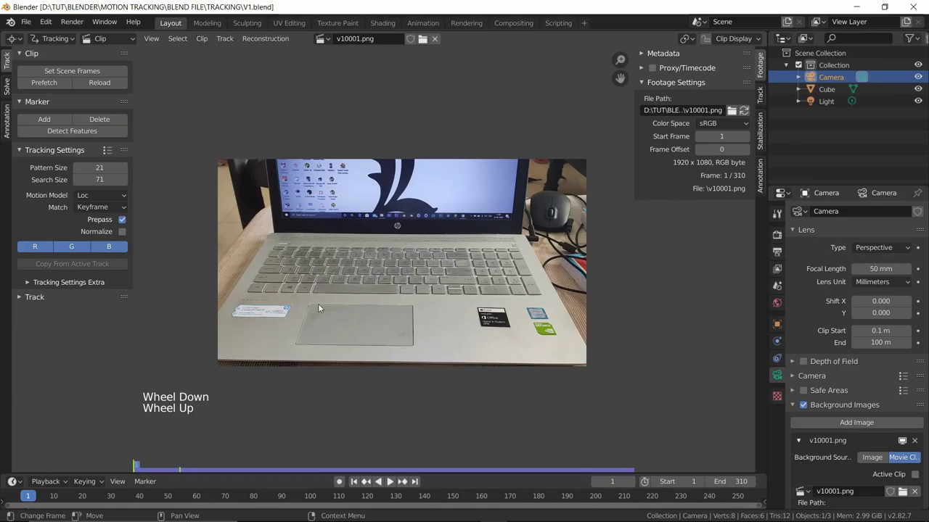
{"action": "scroll", "coordinate": [317, 309], "scroll_direction": "up", "scroll_amount": 1}
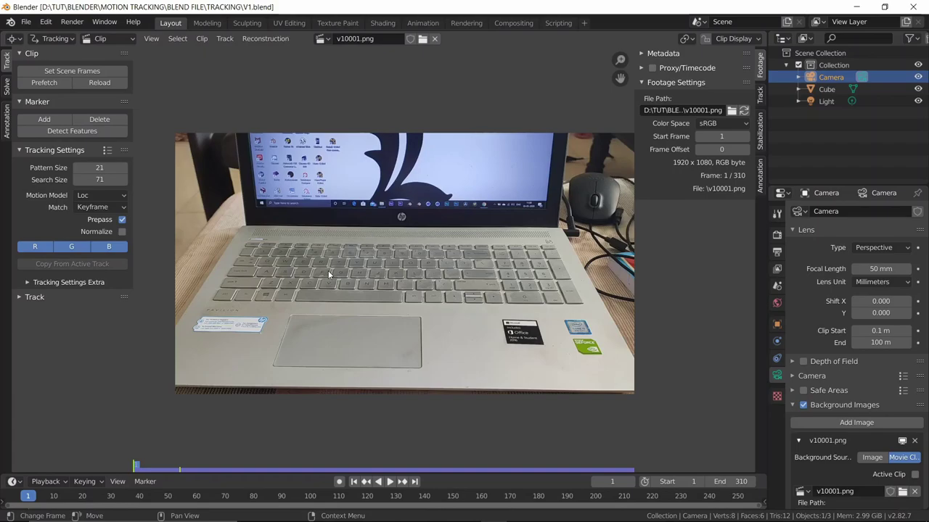
{"action": "left_click", "coordinate": [43, 121]}
{"action": "left_click", "coordinate": [361, 289]}
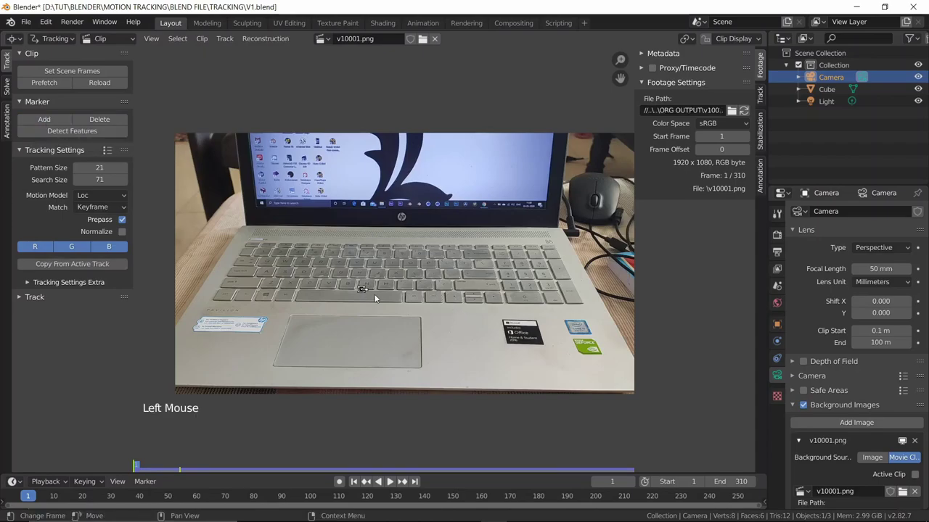
{"action": "scroll", "coordinate": [368, 299], "scroll_direction": "up", "scroll_amount": 4}
{"action": "scroll", "coordinate": [349, 304], "scroll_direction": "up", "scroll_amount": 3}
{"action": "scroll", "coordinate": [319, 362], "scroll_direction": "down", "scroll_amount": 2}
{"action": "key", "text": "x"}
{"action": "left_click", "coordinate": [312, 370]}
- Place a tracking marker on the Windows logo key in the laptop footage
{"action": "scroll", "coordinate": [325, 326], "scroll_direction": "down", "scroll_amount": 4}
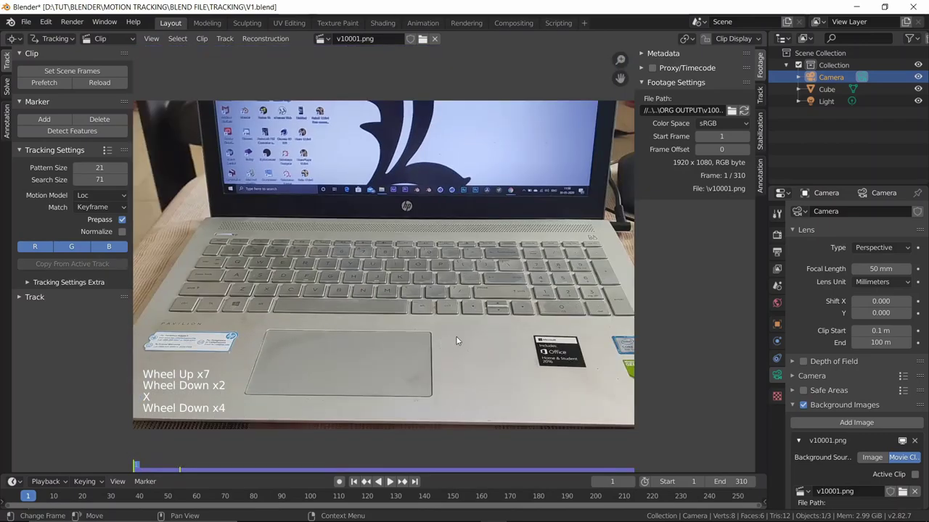
{"action": "middle_click_drag", "start_coordinate": [329, 334], "coordinate": [325, 319]}
{"action": "scroll", "coordinate": [322, 313], "scroll_direction": "up", "scroll_amount": 3}
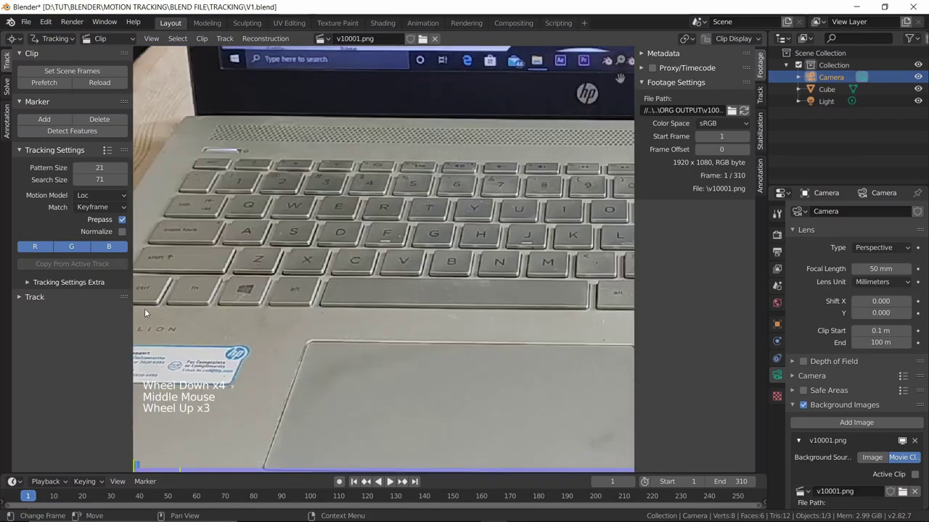
{"action": "middle_click_drag", "start_coordinate": [138, 308], "coordinate": [348, 284], "text": "shift"}
{"action": "scroll", "coordinate": [357, 283], "scroll_direction": "up", "scroll_amount": 4}
{"action": "scroll", "coordinate": [366, 298], "scroll_direction": "down", "scroll_amount": 1}
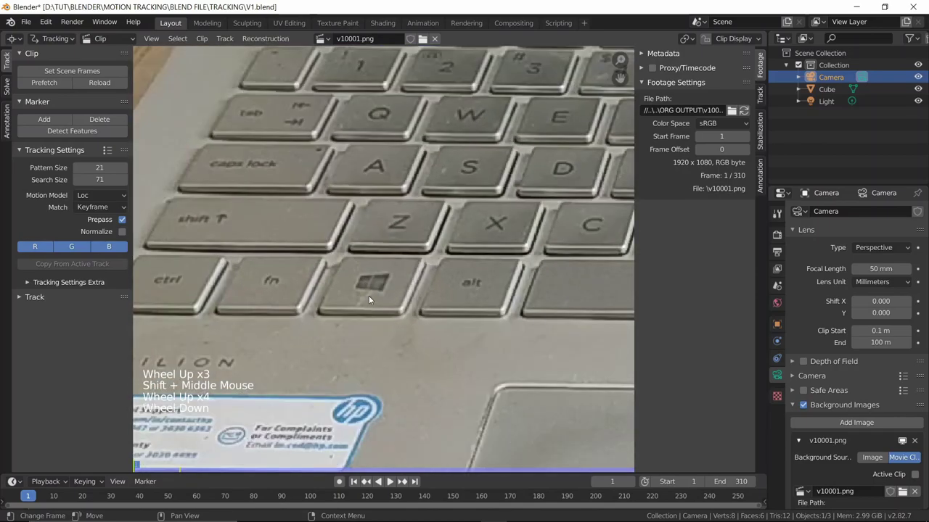
{"action": "scroll", "coordinate": [370, 290], "scroll_direction": "down", "scroll_amount": 3}
{"action": "scroll", "coordinate": [375, 277], "scroll_direction": "up", "scroll_amount": 2}
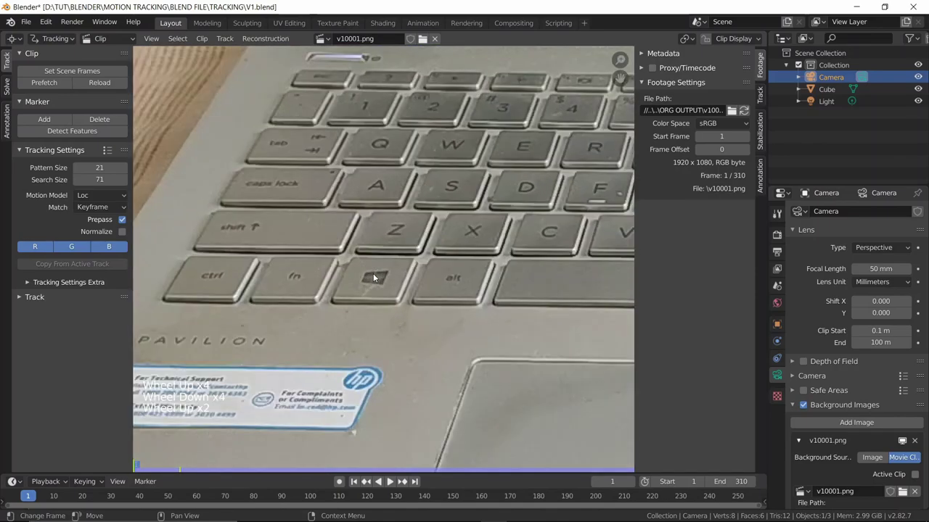
{"action": "scroll", "coordinate": [374, 278], "scroll_direction": "up", "scroll_amount": 1}
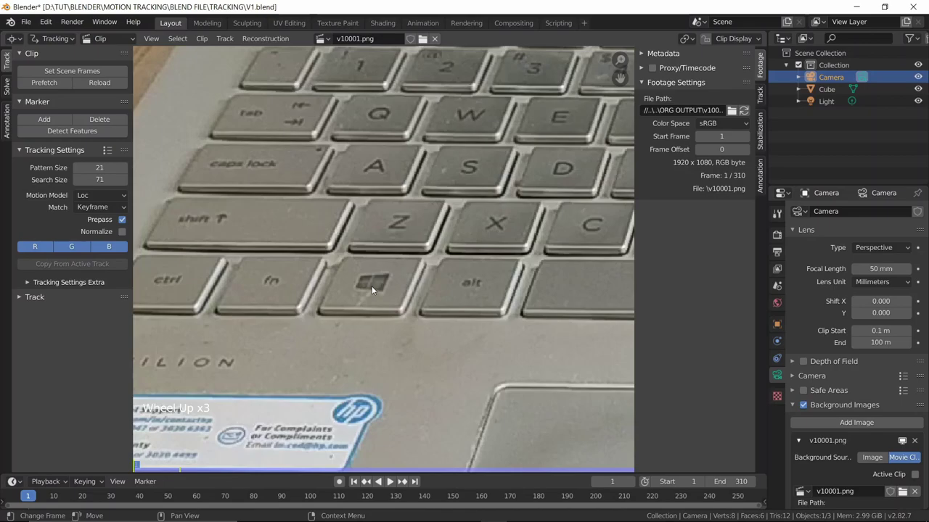
{"action": "key", "text": "ctrl"}
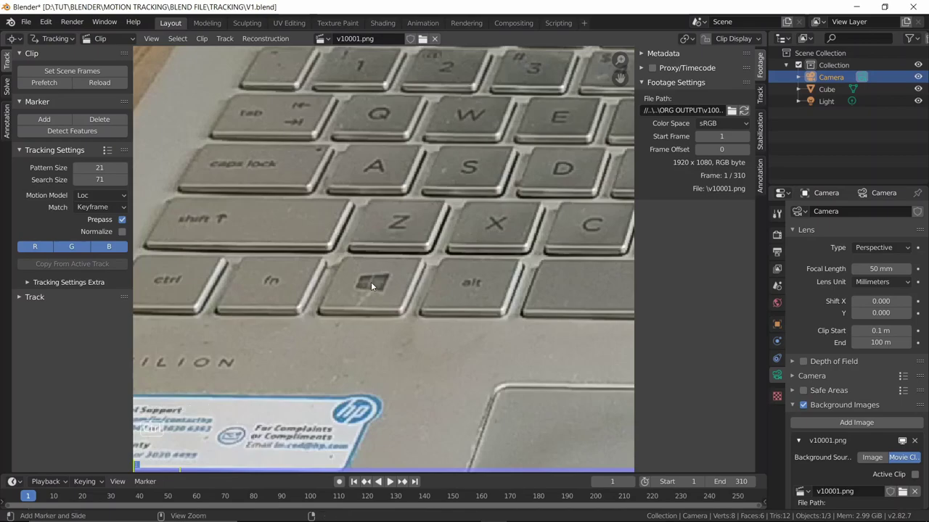
{"action": "left_click", "coordinate": [374, 283], "text": "ctrl"}
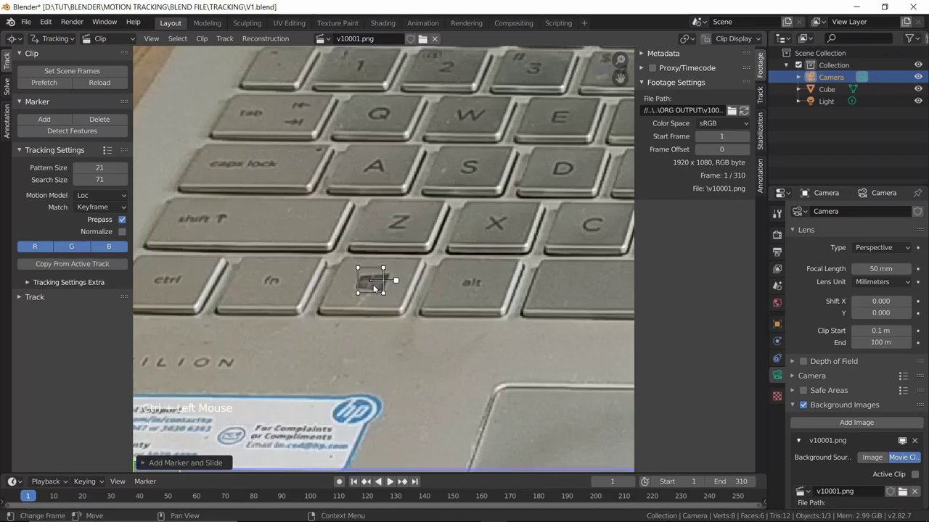
- Inspect the Windows key marker up close and fine-tune its center on the logo using the track preview
{"action": "scroll", "coordinate": [409, 261], "scroll_direction": "down", "scroll_amount": 2}
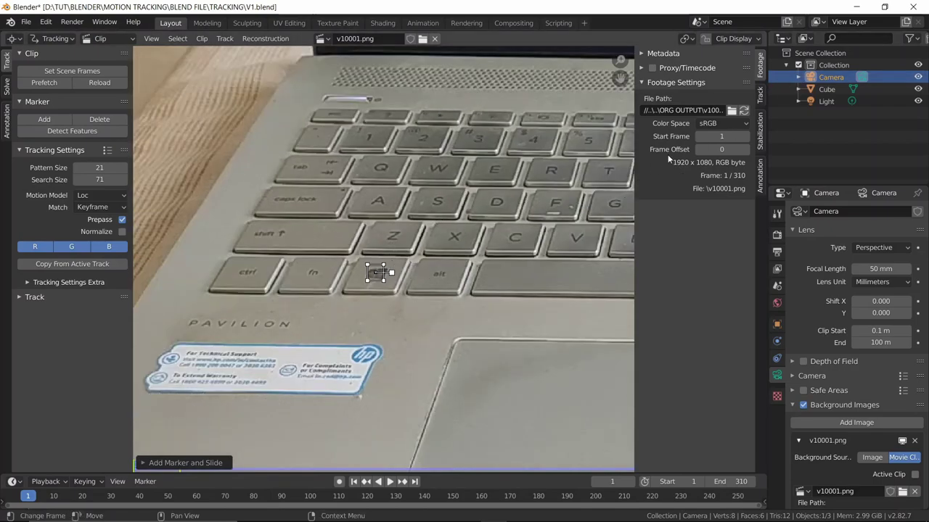
{"action": "scroll", "coordinate": [346, 284], "scroll_direction": "up", "scroll_amount": 7}
{"action": "scroll", "coordinate": [338, 330], "scroll_direction": "up", "scroll_amount": 5}
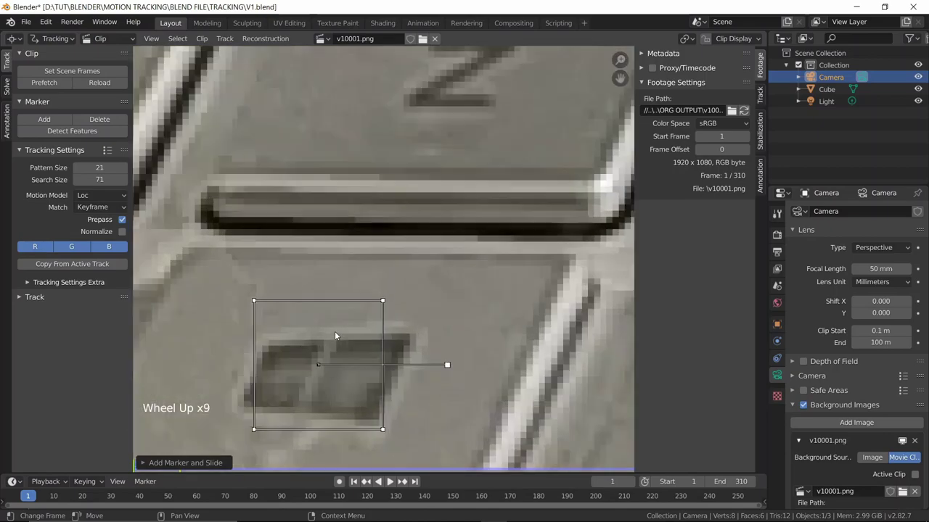
{"action": "scroll", "coordinate": [328, 345], "scroll_direction": "down", "scroll_amount": 4}
{"action": "scroll", "coordinate": [358, 296], "scroll_direction": "down", "scroll_amount": 8}
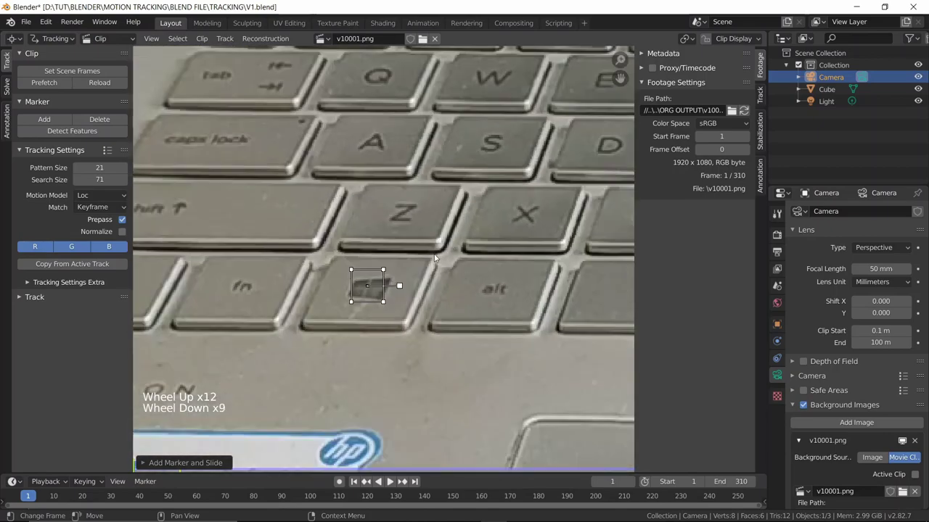
{"action": "middle_click_drag", "start_coordinate": [528, 207], "coordinate": [418, 299], "text": "shift"}
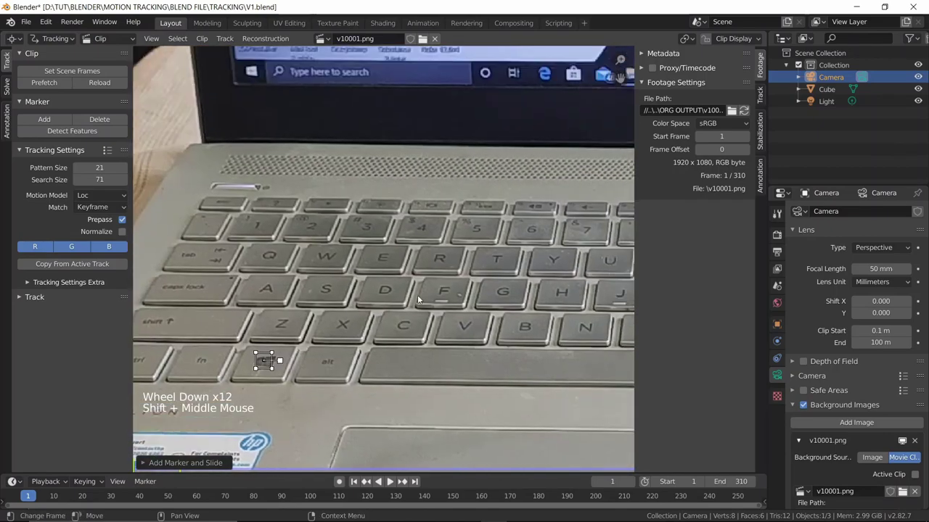
{"action": "left_click", "coordinate": [760, 95]}
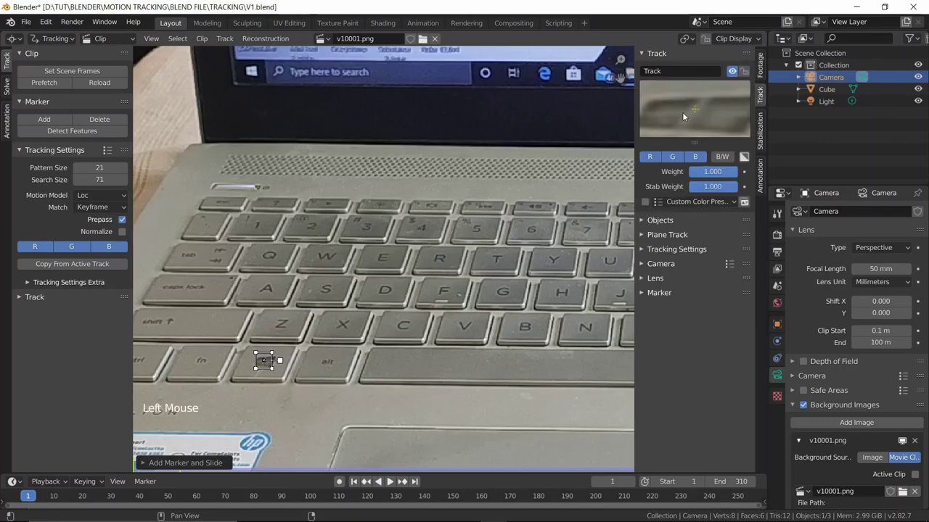
{"action": "left_click_drag", "start_coordinate": [263, 360], "coordinate": [263, 362]}
{"action": "left_click_drag", "start_coordinate": [683, 126], "coordinate": [677, 125]}
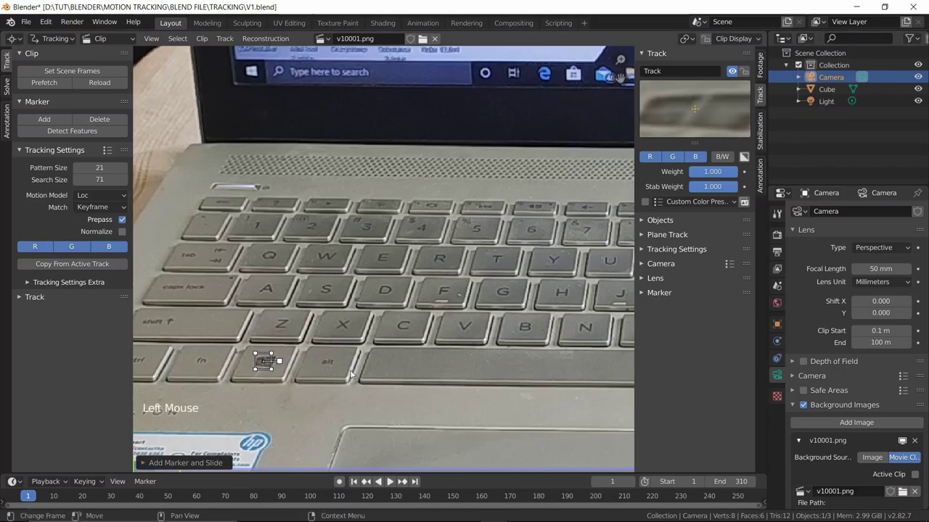
- Enlarge the marker to frame the whole Windows logo and shift its position through the track preview
{"action": "key", "text": "s"}
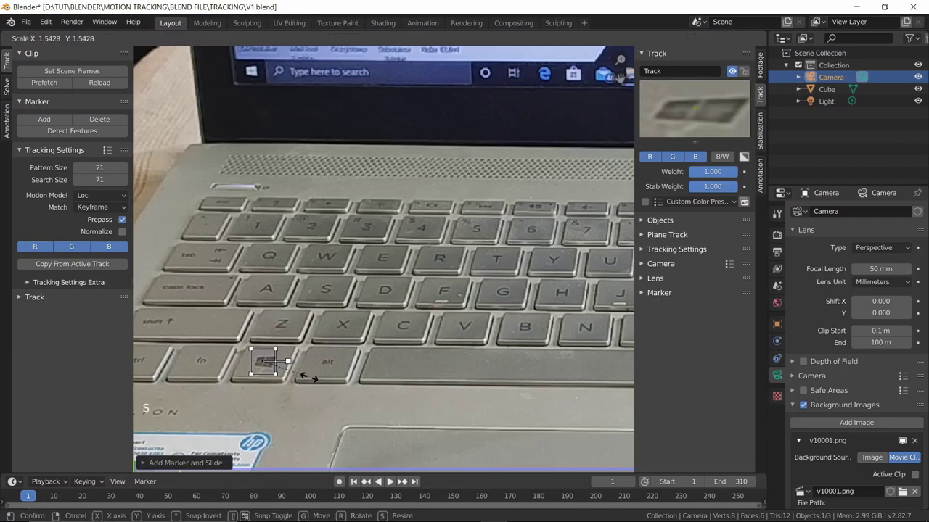
{"action": "left_click", "coordinate": [315, 382]}
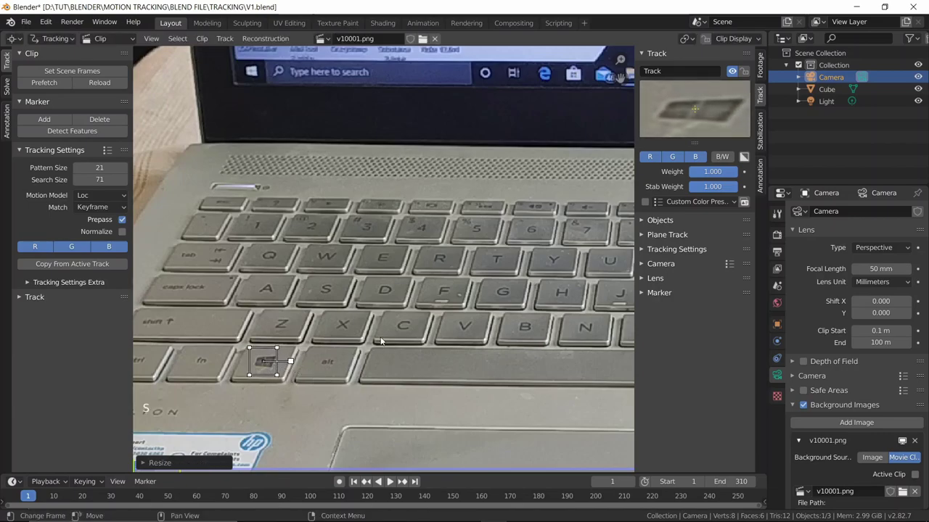
{"action": "left_click_drag", "start_coordinate": [711, 115], "coordinate": [707, 113]}
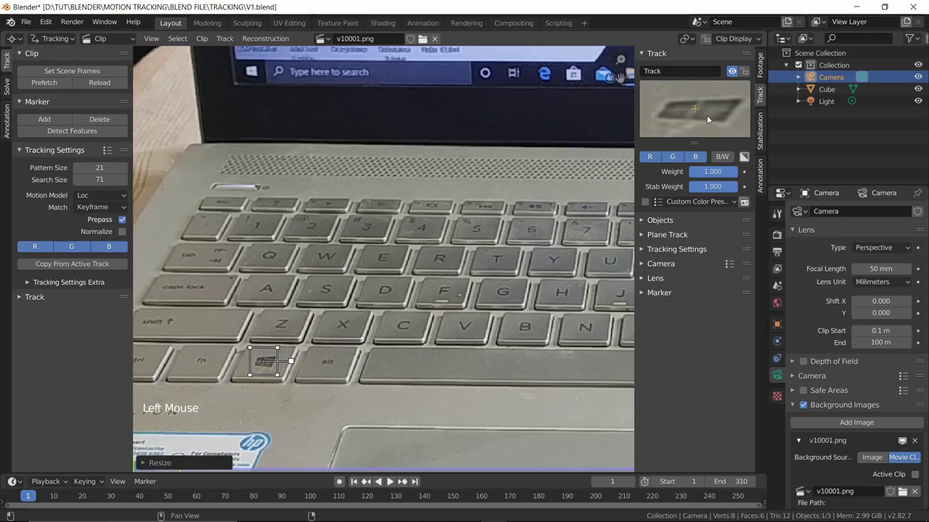
{"action": "left_click_drag", "start_coordinate": [707, 115], "coordinate": [719, 132]}
- Delete the Windows key marker and place a new tracking marker on the adjacent Alt key, just below its label
{"action": "key", "text": "shift"}
{"action": "middle_click_drag", "start_coordinate": [240, 397], "coordinate": [305, 315], "text": "shift"}
{"action": "scroll", "coordinate": [305, 315], "scroll_direction": "up", "scroll_amount": 3}
{"action": "scroll", "coordinate": [305, 315], "scroll_direction": "down", "scroll_amount": 1}
{"action": "scroll", "coordinate": [305, 315], "scroll_direction": "up", "scroll_amount": 3}
{"action": "middle_click_drag", "start_coordinate": [220, 340], "coordinate": [305, 299], "text": "shift"}
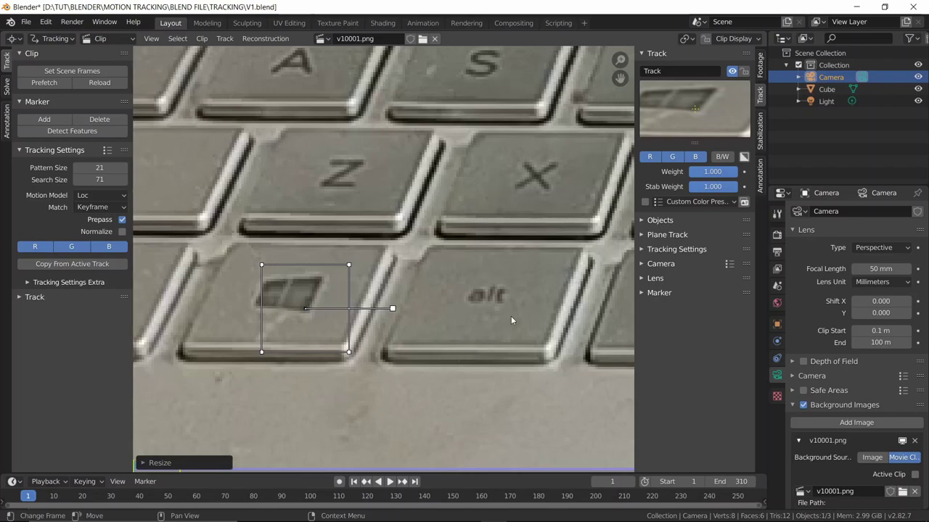
{"action": "key", "text": "x"}
{"action": "left_click", "coordinate": [290, 328]}
{"action": "left_click", "coordinate": [497, 320], "text": "ctrl"}
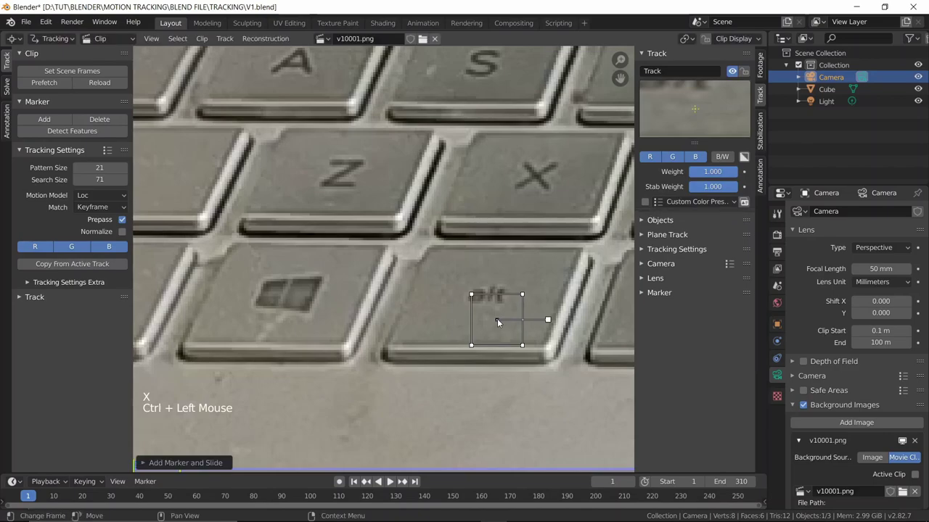
- Track the Alt key marker forward through the footage and inspect its position on the frame where tracking stops
{"action": "scroll", "coordinate": [497, 320], "scroll_direction": "down", "scroll_amount": 2}
{"action": "scroll", "coordinate": [495, 319], "scroll_direction": "up", "scroll_amount": 2}
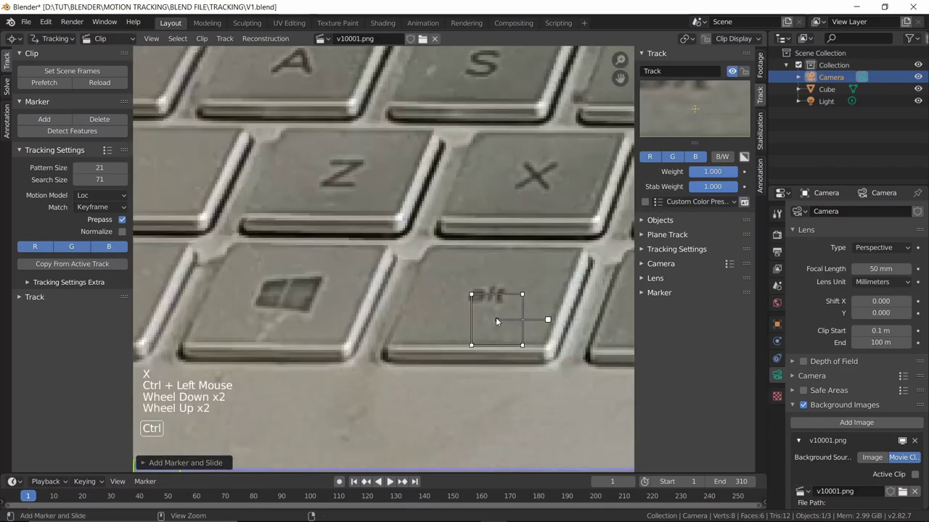
{"action": "key", "text": "ctrl+t"}
{"action": "scroll", "coordinate": [495, 317], "scroll_direction": "down", "scroll_amount": 4}
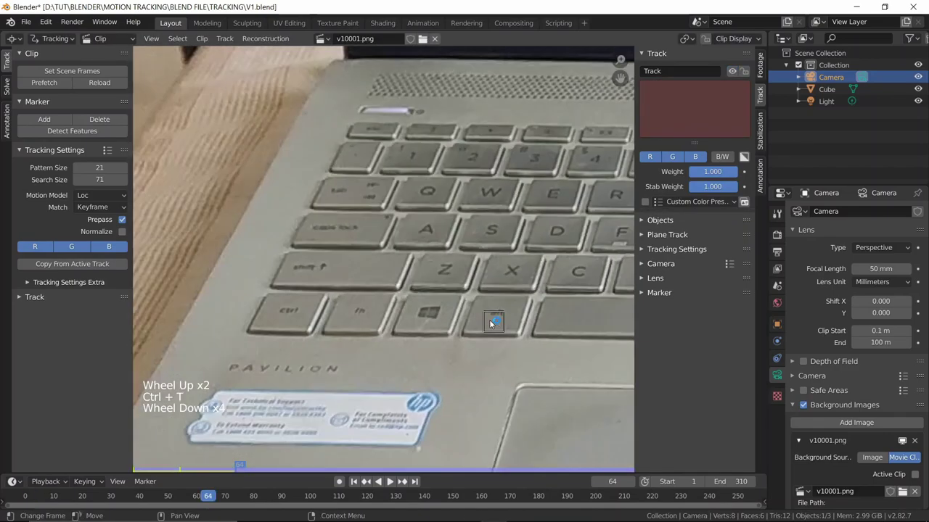
{"action": "scroll", "coordinate": [489, 320], "scroll_direction": "up", "scroll_amount": 2}
{"action": "middle_click_drag", "start_coordinate": [489, 319], "coordinate": [412, 302], "text": "shift"}
{"action": "scroll", "coordinate": [482, 324], "scroll_direction": "up", "scroll_amount": 2}
{"action": "middle_click_drag", "start_coordinate": [482, 324], "coordinate": [412, 254], "text": "shift"}
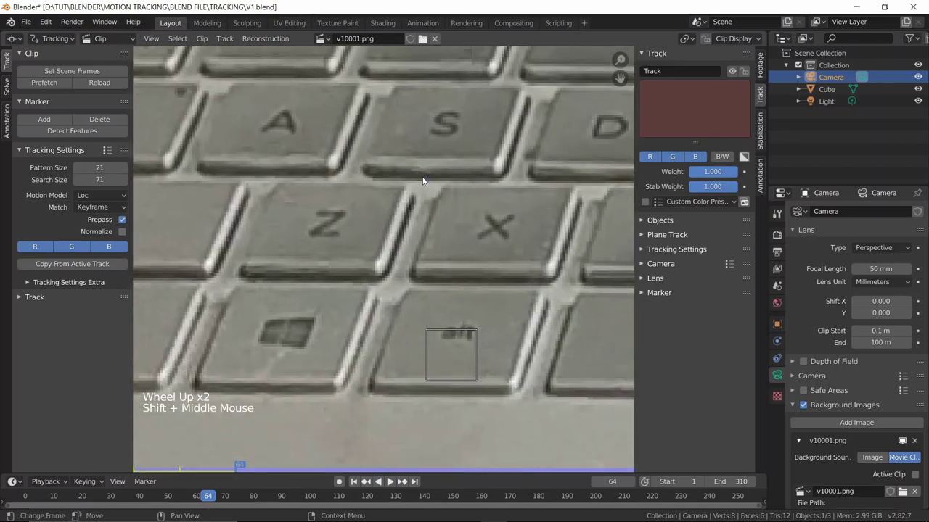
- Delete the Alt key marker and return to the first frame, bringing the keyboard's Windows key area into view
{"action": "key", "text": "x"}
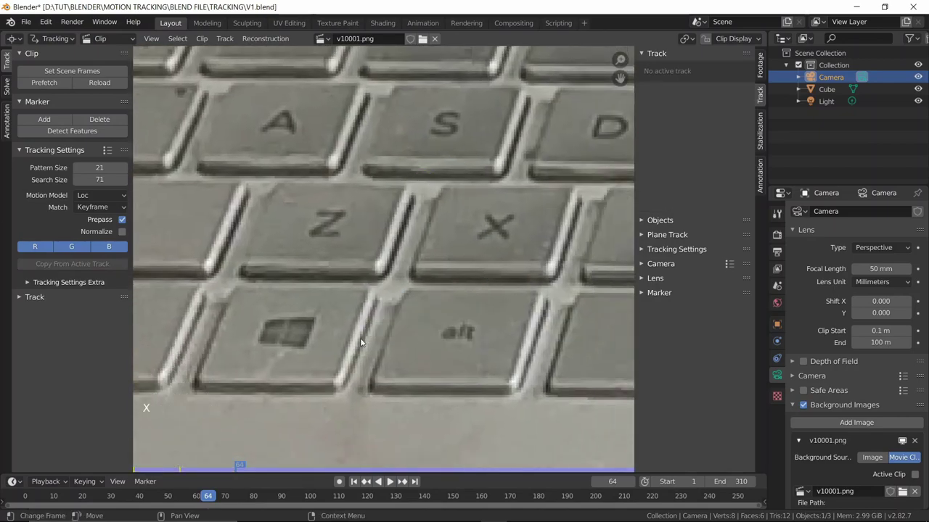
{"action": "key", "text": "shift+Left"}
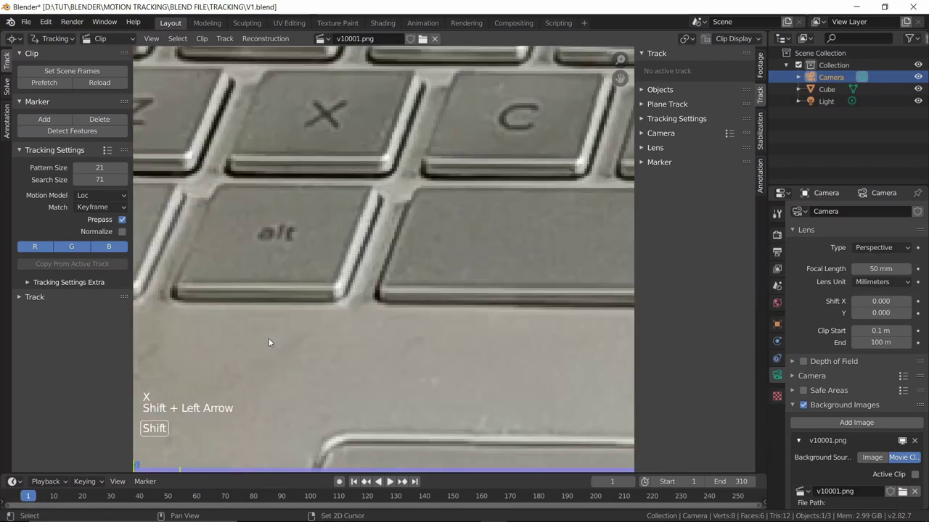
{"action": "middle_click_drag", "start_coordinate": [270, 339], "coordinate": [407, 374], "text": "shift"}
{"action": "scroll", "coordinate": [384, 251], "scroll_direction": "up", "scroll_amount": 1}
{"action": "scroll", "coordinate": [310, 267], "scroll_direction": "down", "scroll_amount": 2}
{"action": "middle_click_drag", "start_coordinate": [258, 265], "coordinate": [330, 272], "text": "shift"}
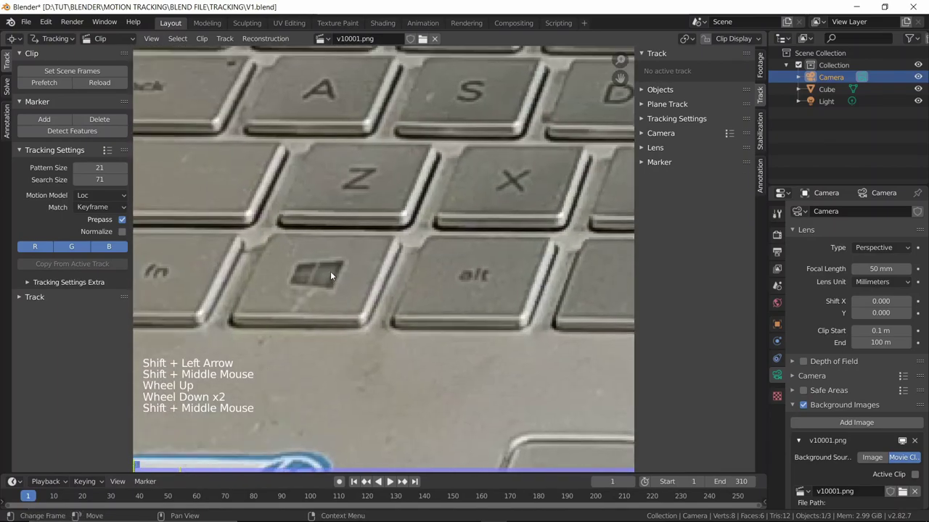
{"action": "scroll", "coordinate": [331, 276], "scroll_direction": "down", "scroll_amount": 4}
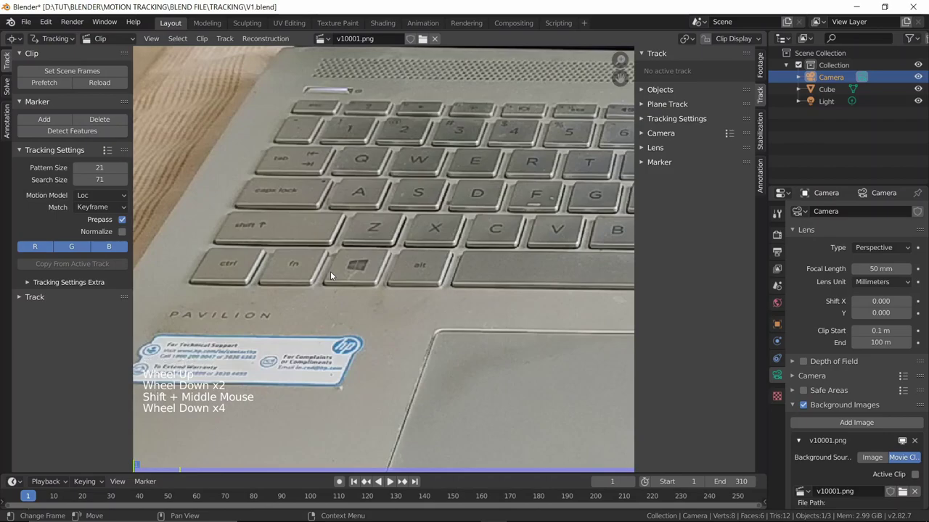
- Compare the last frame of the footage with the first frame
{"action": "key", "text": "shift+Left"}
{"action": "key", "text": "shift+Right"}
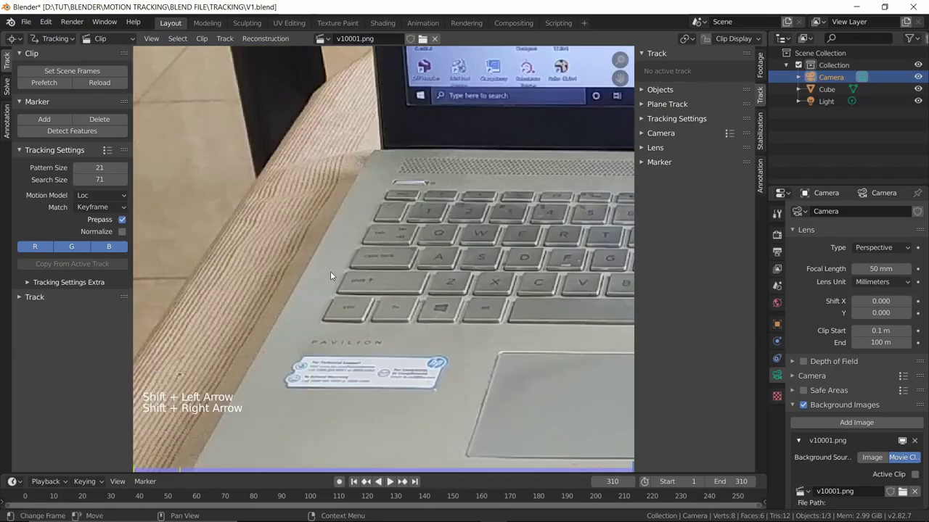
{"action": "key", "text": "shift+Left"}
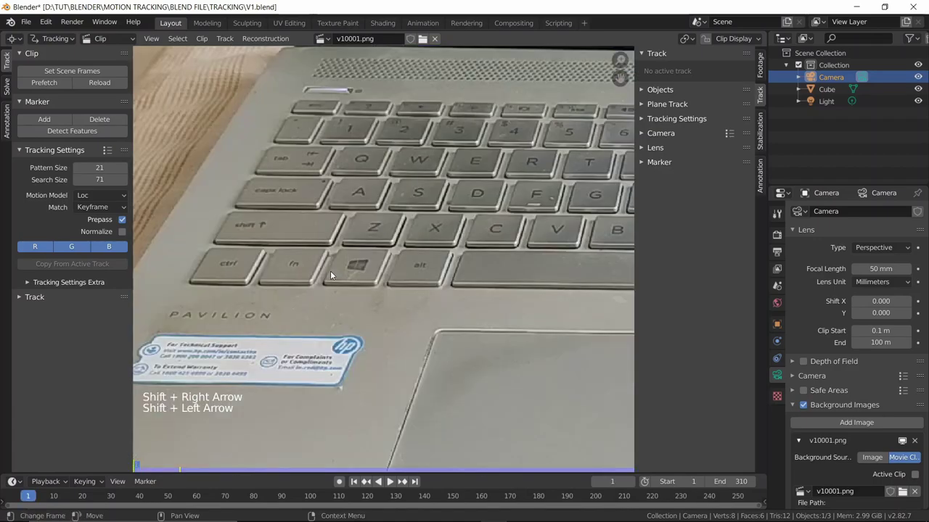
- Place a tracking marker at the lower-right corner of the Windows logo and enlarge it to roughly twice its size
{"action": "key", "text": "ctrl"}
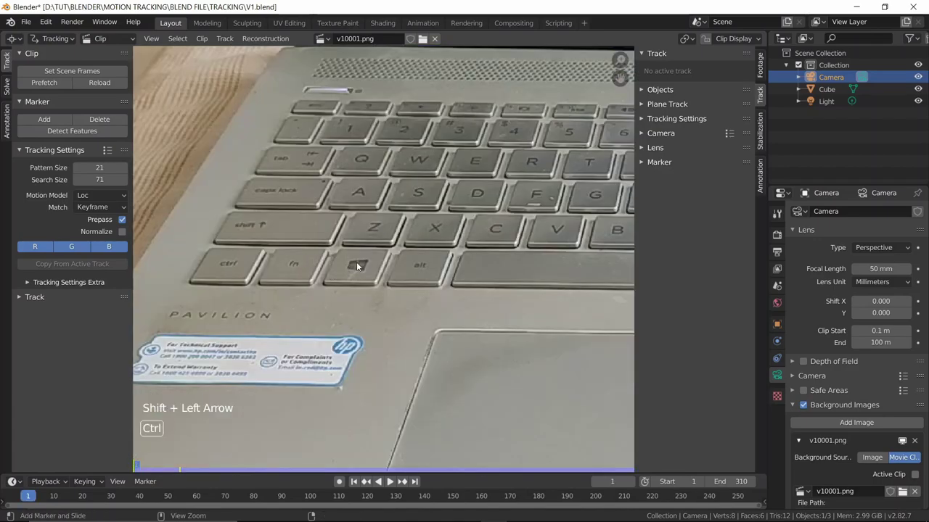
{"action": "left_click", "coordinate": [357, 266], "text": "ctrl"}
{"action": "left_click_drag", "start_coordinate": [357, 263], "coordinate": [363, 270], "text": "ctrl"}
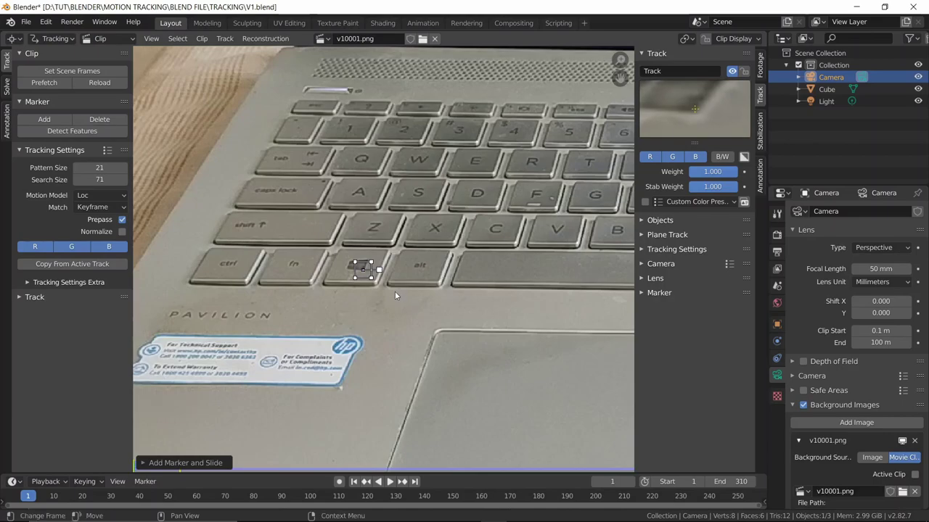
{"action": "key", "text": "s"}
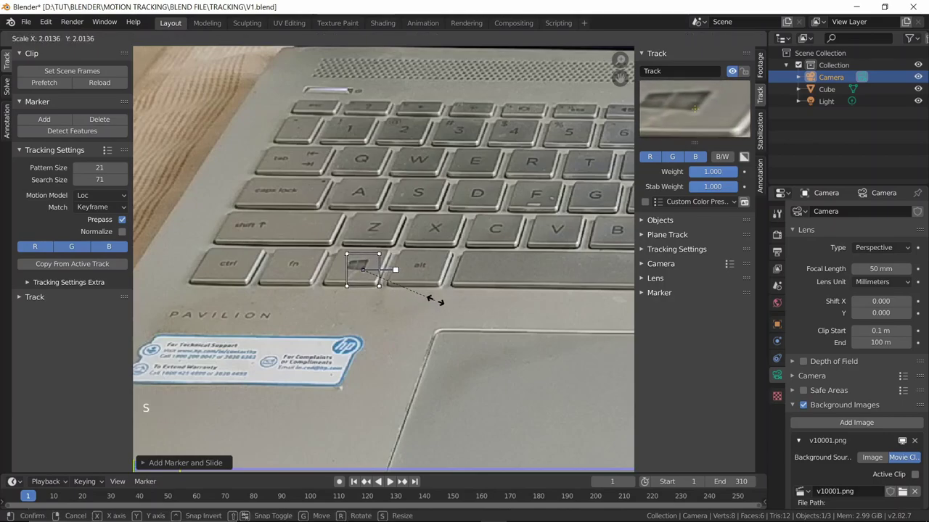
{"action": "left_click", "coordinate": [444, 303]}
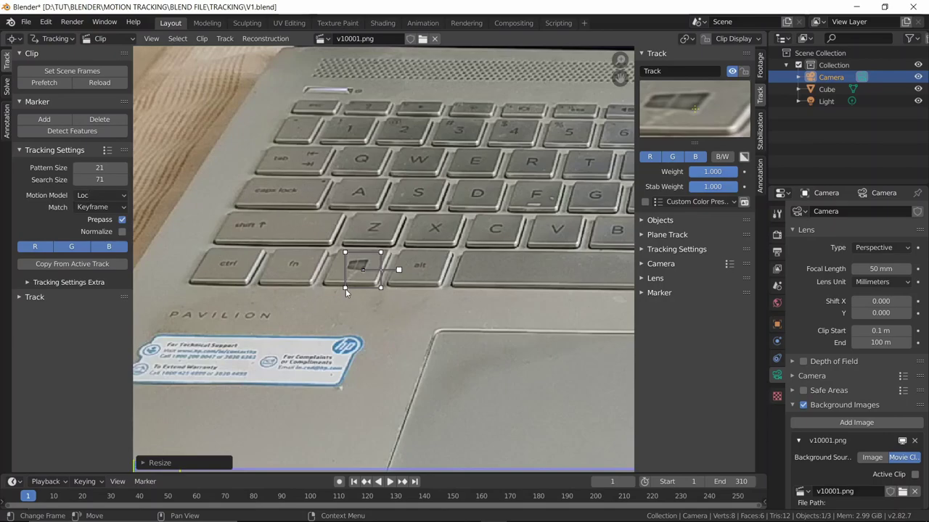
- Display the search area of the Windows key marker and shrink it slightly around the pattern box
{"action": "scroll", "coordinate": [366, 301], "scroll_direction": "up", "scroll_amount": 2}
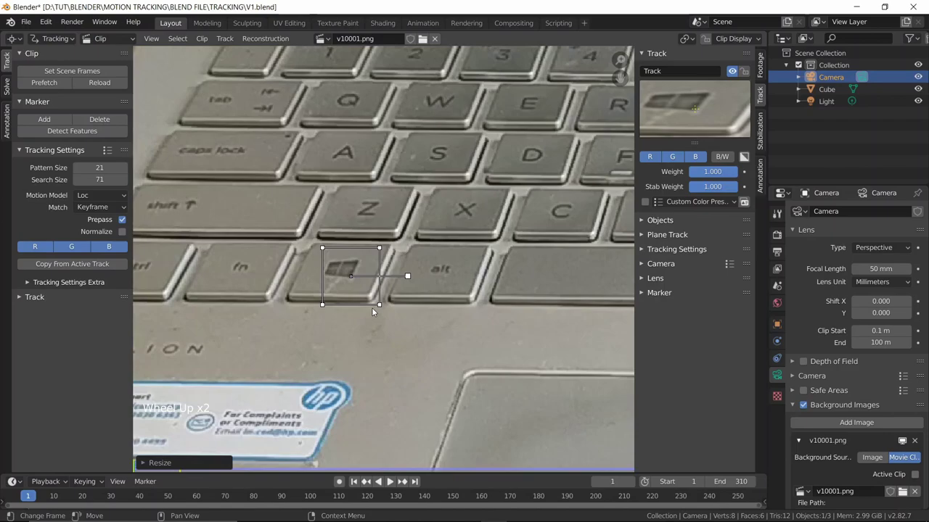
{"action": "key", "text": "alt+s"}
{"action": "scroll", "coordinate": [297, 326], "scroll_direction": "down", "scroll_amount": 2}
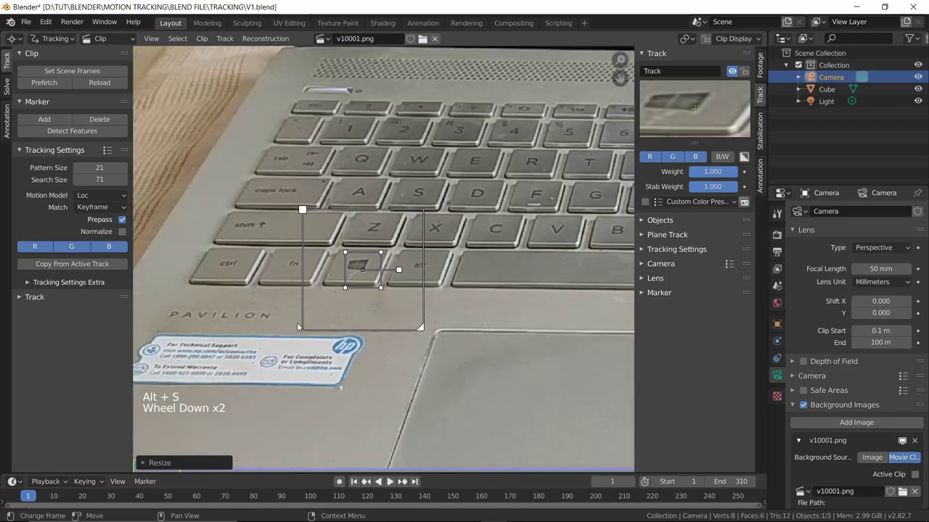
{"action": "scroll", "coordinate": [333, 331], "scroll_direction": "up", "scroll_amount": 2}
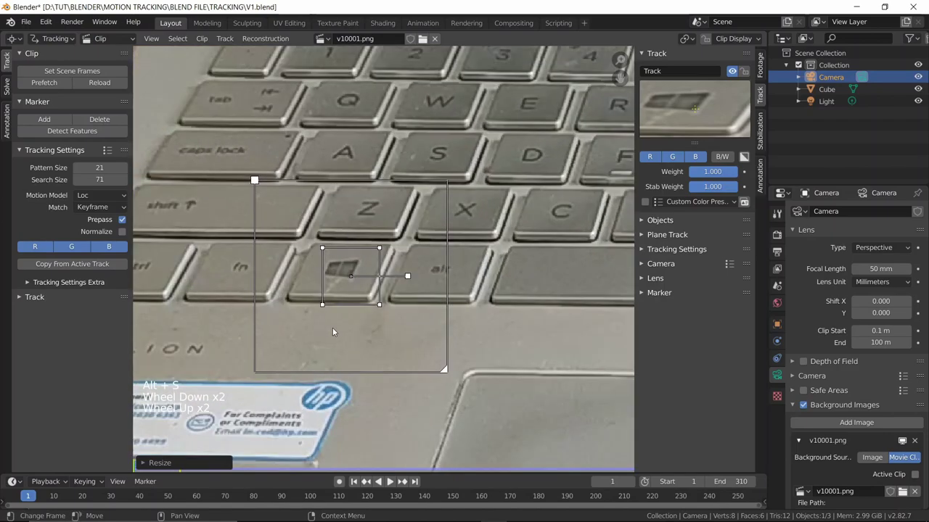
{"action": "scroll", "coordinate": [369, 257], "scroll_direction": "down", "scroll_amount": 1}
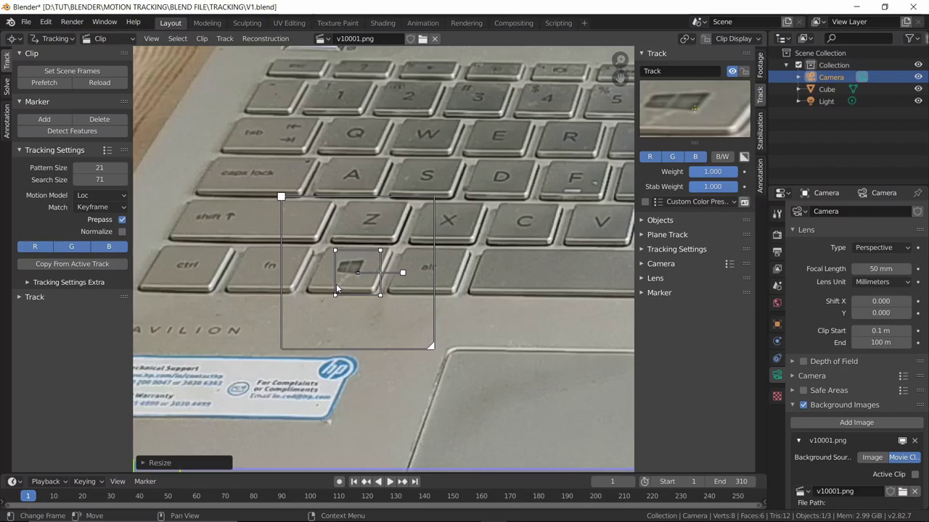
{"action": "mouse_move", "coordinate": [440, 349]}
{"action": "left_mouse_down"}
{"action": "mouse_move", "coordinate": [434, 341]}
{"action": "mouse_move", "coordinate": [468, 382]}
{"action": "mouse_move", "coordinate": [419, 333]}
{"action": "left_mouse_up"}
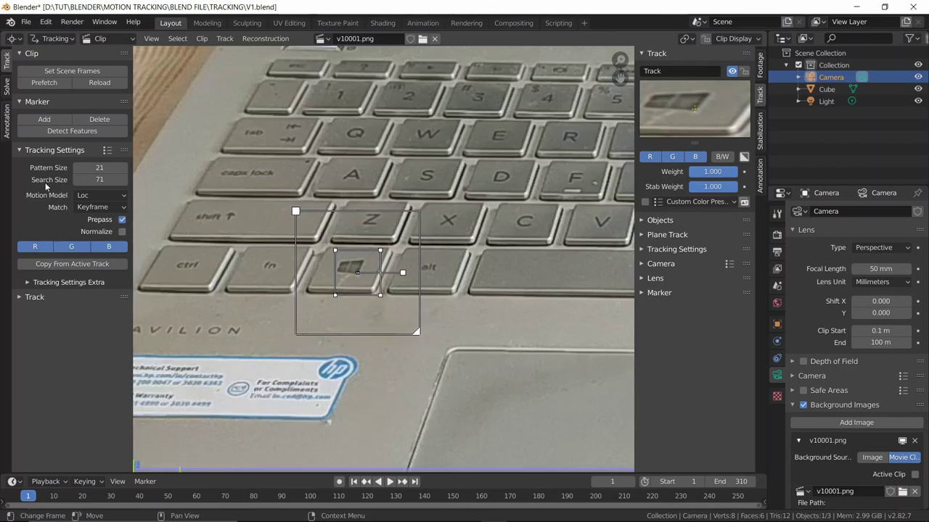
- Review the available Motion Model options in the tracking settings
{"action": "left_click", "coordinate": [89, 197]}
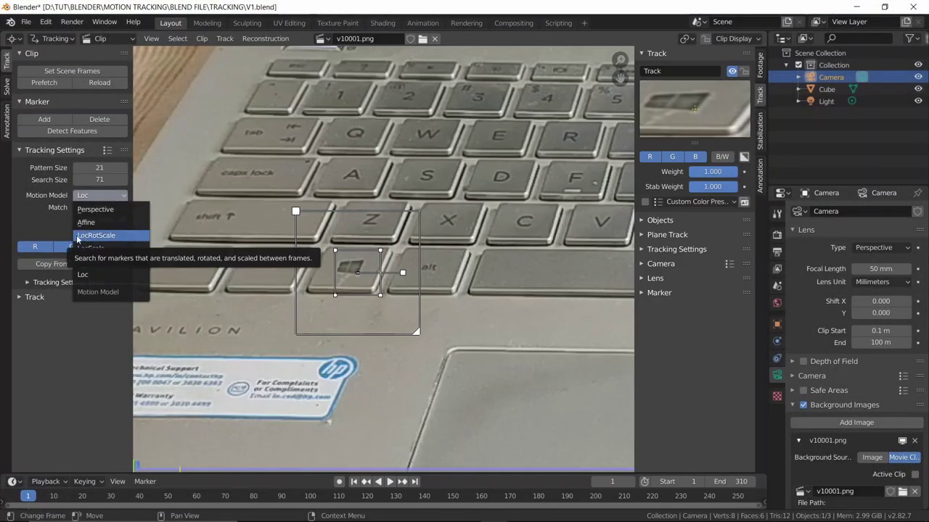
{"action": "key", "text": "Escape"}
{"action": "left_click", "coordinate": [88, 196]}
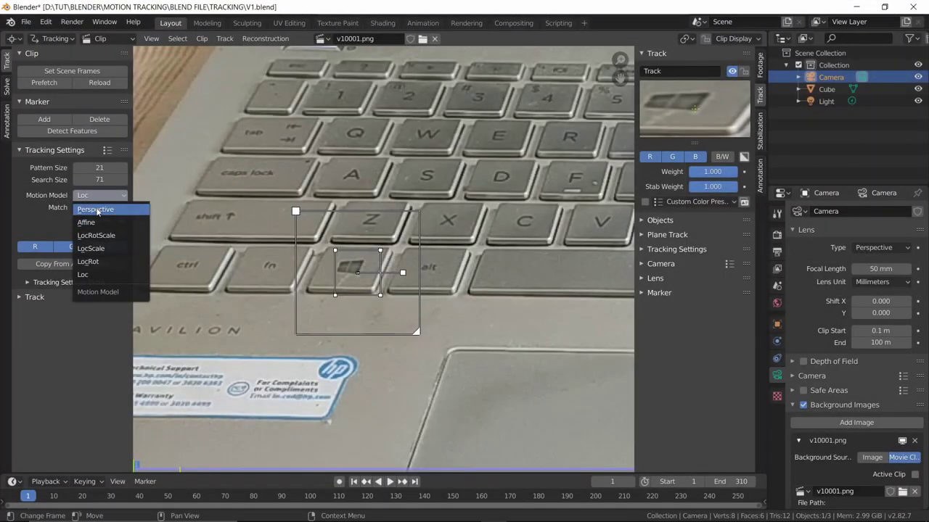
- Delete the Windows key marker
{"action": "scroll", "coordinate": [464, 178], "scroll_direction": "down", "scroll_amount": 4}
{"action": "key", "text": "x"}
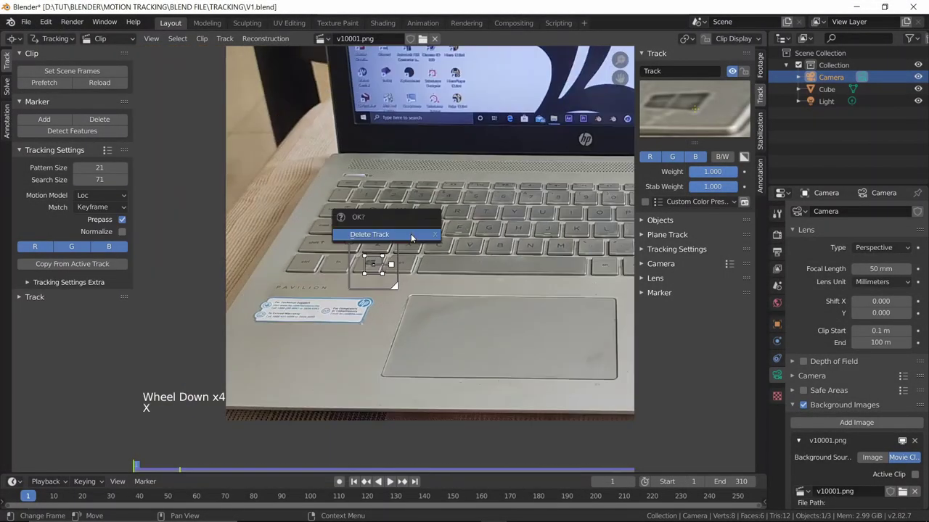
{"action": "left_click", "coordinate": [385, 234]}
- Play the laptop footage with the whole frame in view to examine the camera movement, and return to the first frame
{"action": "scroll", "coordinate": [503, 200], "scroll_direction": "down", "scroll_amount": 2}
{"action": "middle_click_drag", "start_coordinate": [503, 200], "coordinate": [435, 276], "text": "shift"}
{"action": "scroll", "coordinate": [435, 275], "scroll_direction": "down", "scroll_amount": 2, "text": "shift"}
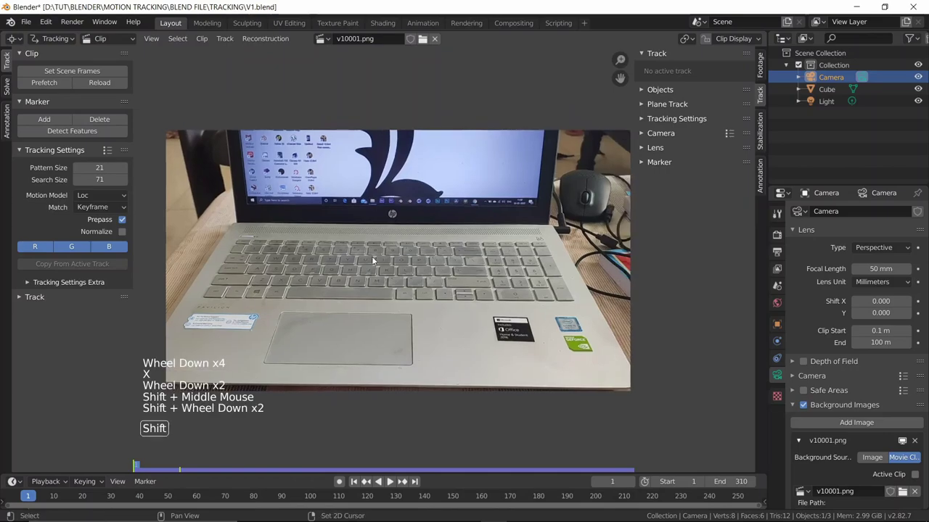
{"action": "middle_click_drag", "start_coordinate": [372, 258], "coordinate": [414, 249], "text": "shift"}
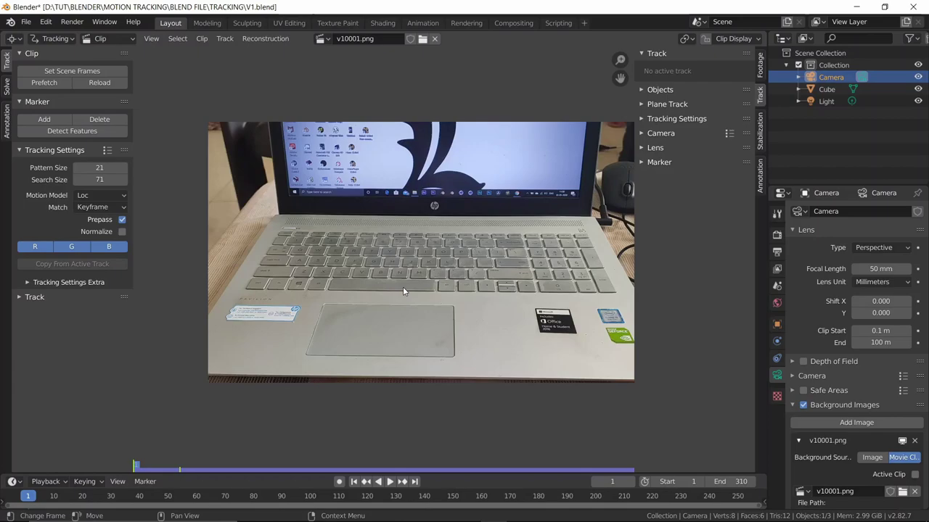
{"action": "key", "text": "space"}
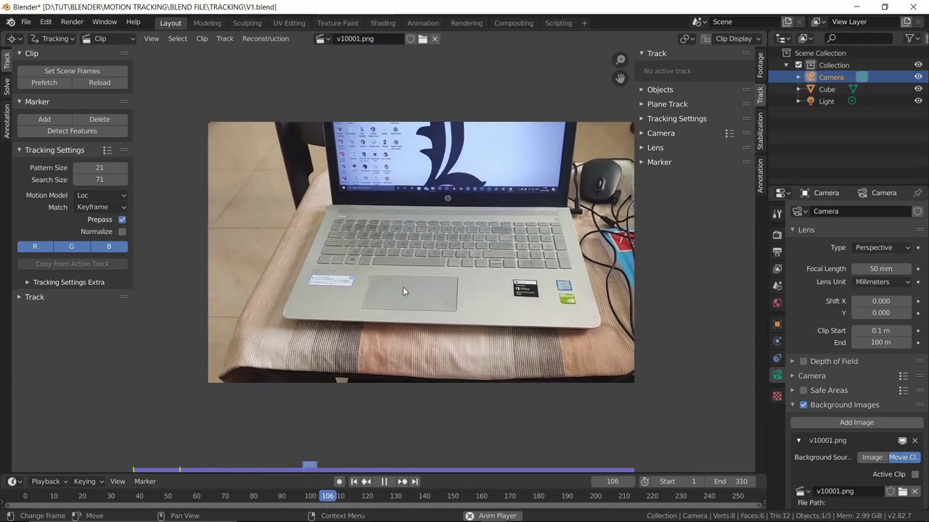
{"action": "key", "text": "space"}
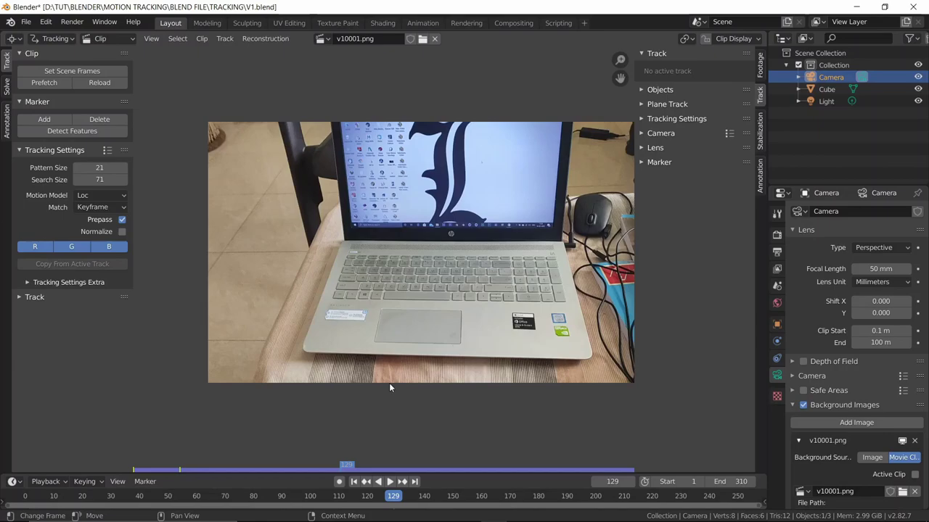
{"action": "key", "text": "shift+Left"}
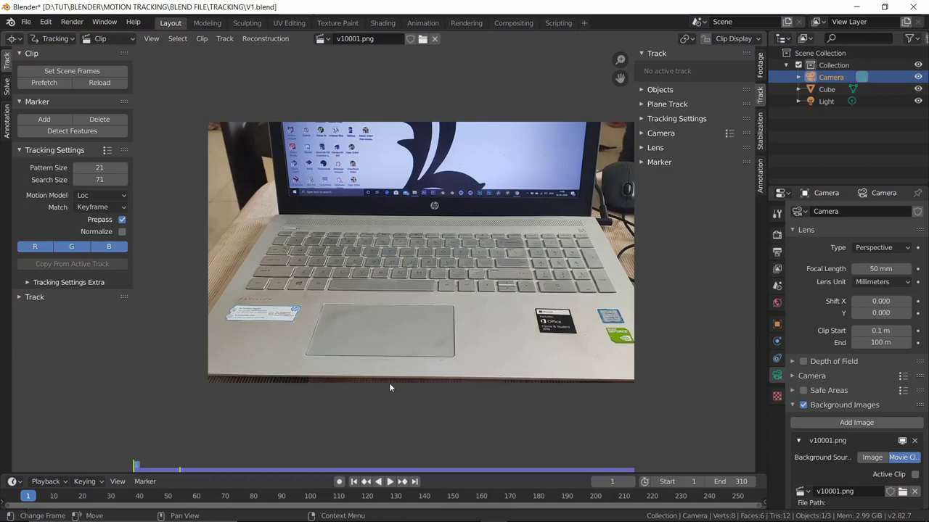
- Enable Normalize in the tracking settings, keeping the red channel active after switching it off and on
{"action": "left_click", "coordinate": [121, 232]}
{"action": "left_click", "coordinate": [41, 246]}
{"action": "left_click", "coordinate": [40, 246]}
- Place a new tracking marker at the Windows logo's lower-right corner and scale it up to just over twice its size
{"action": "scroll", "coordinate": [303, 297], "scroll_direction": "up", "scroll_amount": 3}
{"action": "middle_click_drag", "start_coordinate": [303, 294], "coordinate": [378, 221], "text": "shift"}
{"action": "scroll", "coordinate": [282, 245], "scroll_direction": "up", "scroll_amount": 3}
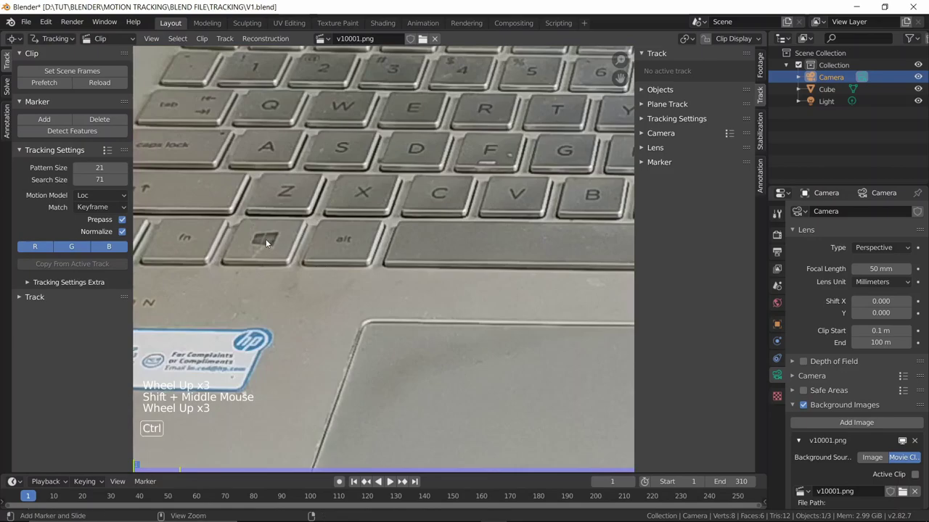
{"action": "left_click", "coordinate": [267, 243], "text": "ctrl"}
{"action": "left_click_drag", "start_coordinate": [267, 242], "coordinate": [272, 244]}
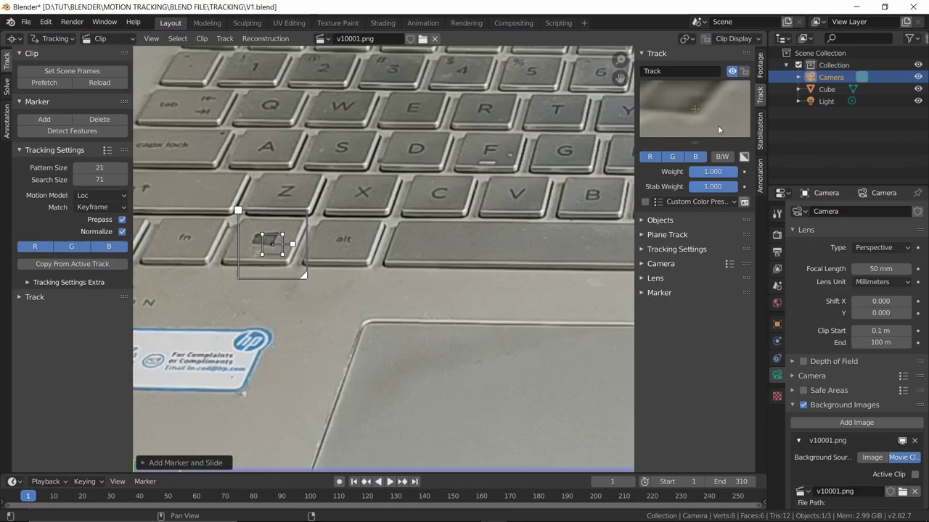
{"action": "key", "text": "s"}
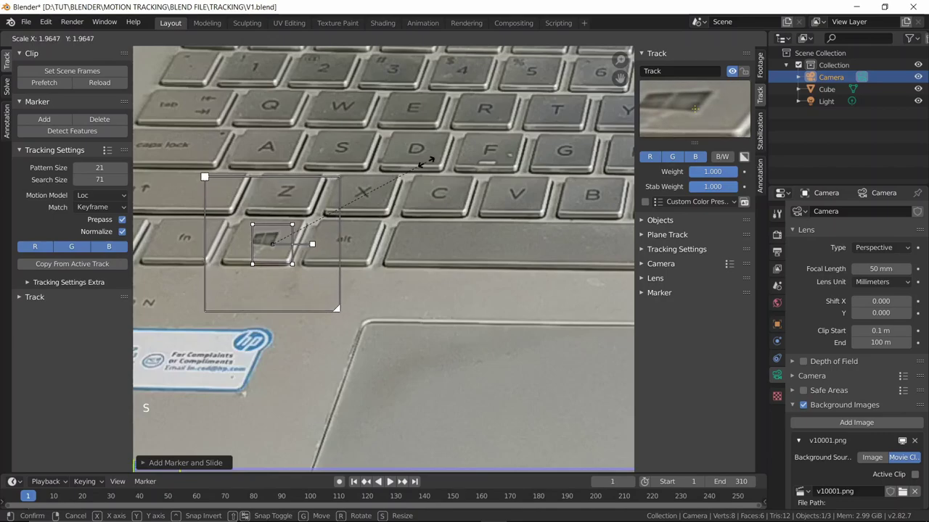
{"action": "left_click", "coordinate": [444, 154]}
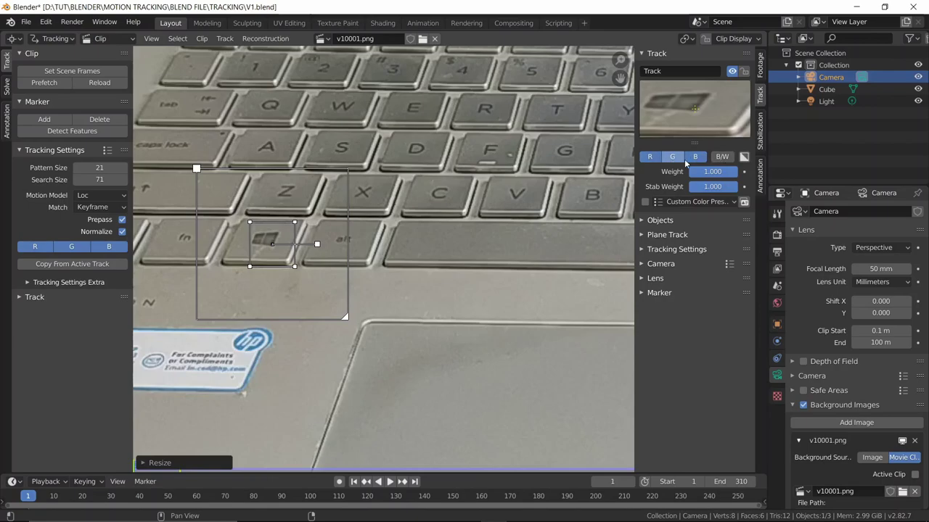
- Preview the marker's pattern without the red and green channels, restore both, and check the scene's color management settings
{"action": "left_click", "coordinate": [649, 158]}
{"action": "left_click", "coordinate": [672, 158]}
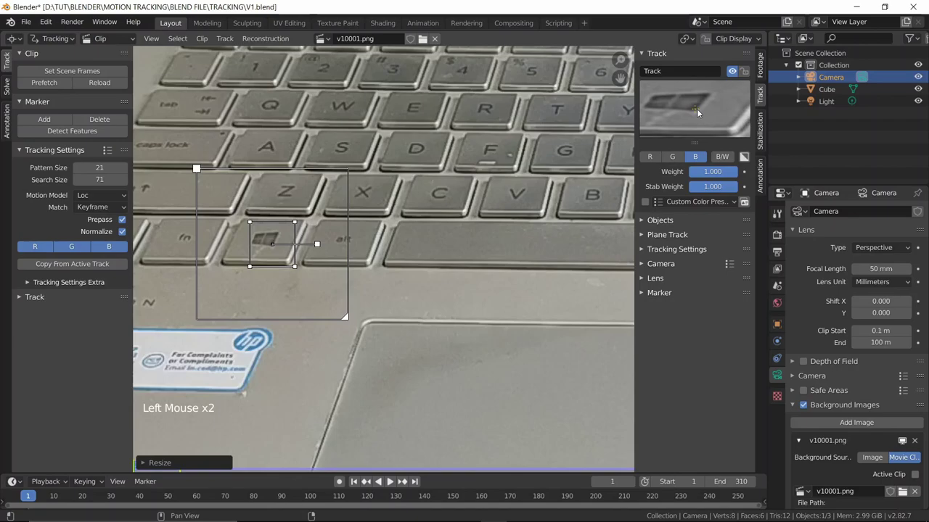
{"action": "left_click", "coordinate": [657, 157]}
{"action": "left_click", "coordinate": [672, 158]}
{"action": "left_click", "coordinate": [672, 158]}
{"action": "left_click", "coordinate": [672, 157]}
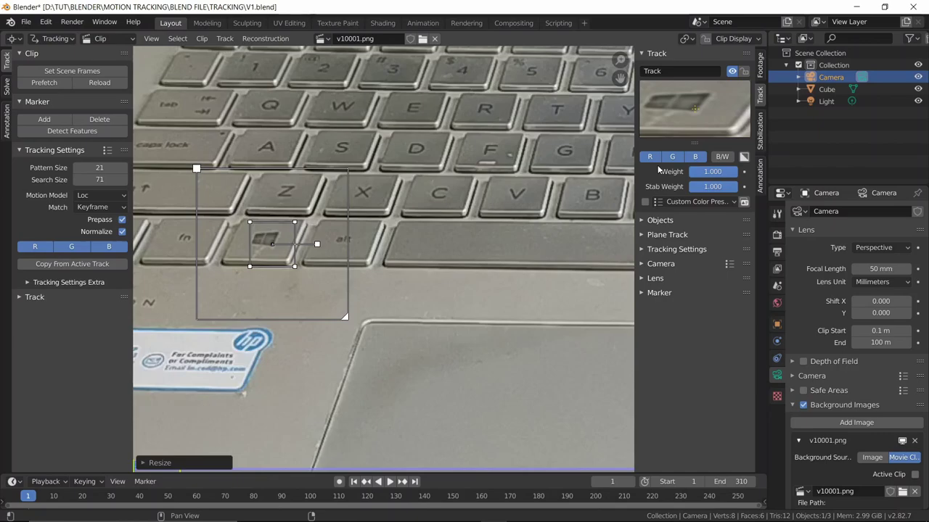
{"action": "left_click", "coordinate": [777, 234]}
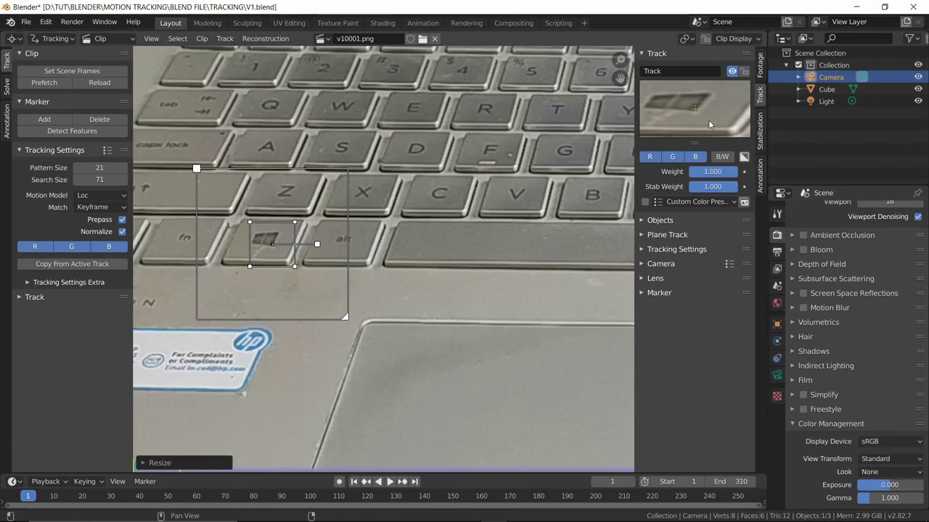
- Set the correlation to 0.900 in the extra tracking settings
{"action": "left_click", "coordinate": [29, 282]}
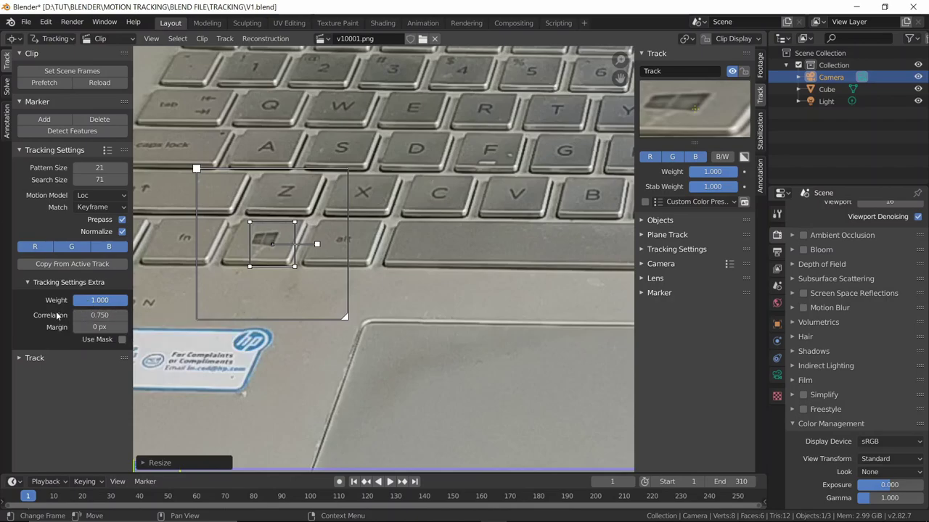
{"action": "left_click", "coordinate": [100, 314]}
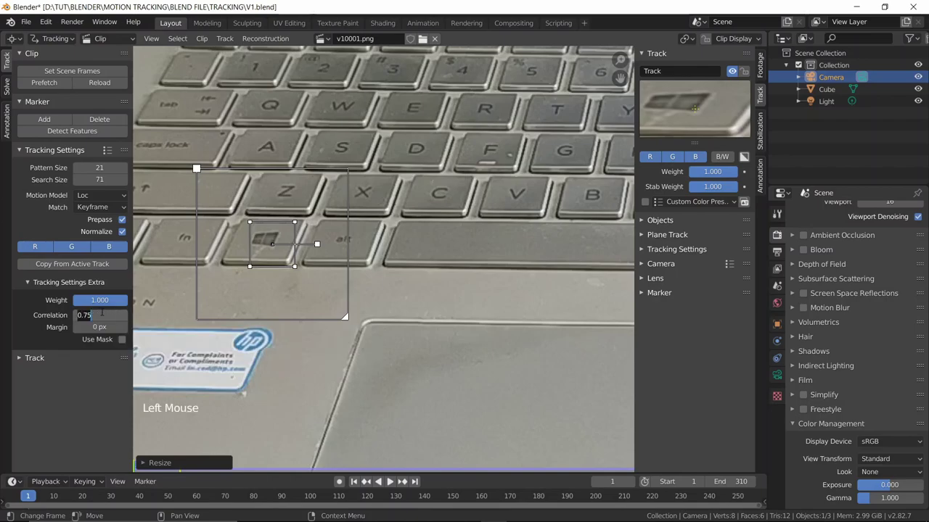
{"action": "key", "text": "BackSpace"}
{"action": "key", "text": "Return"}
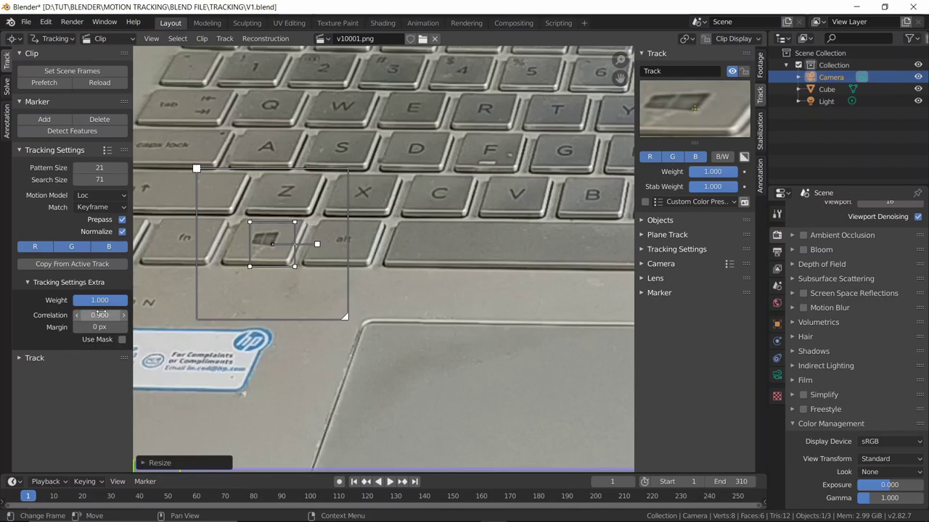
{"action": "scroll", "coordinate": [239, 272], "scroll_direction": "down", "scroll_amount": 2}
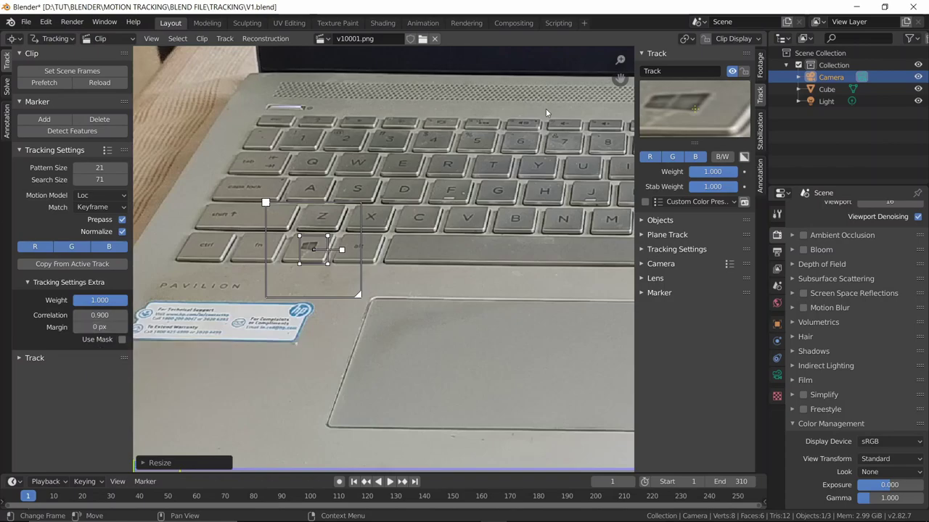
- Show the track operations, play the footage briefly, and track the Windows logo marker forward from frame 1
{"action": "left_click", "coordinate": [20, 359]}
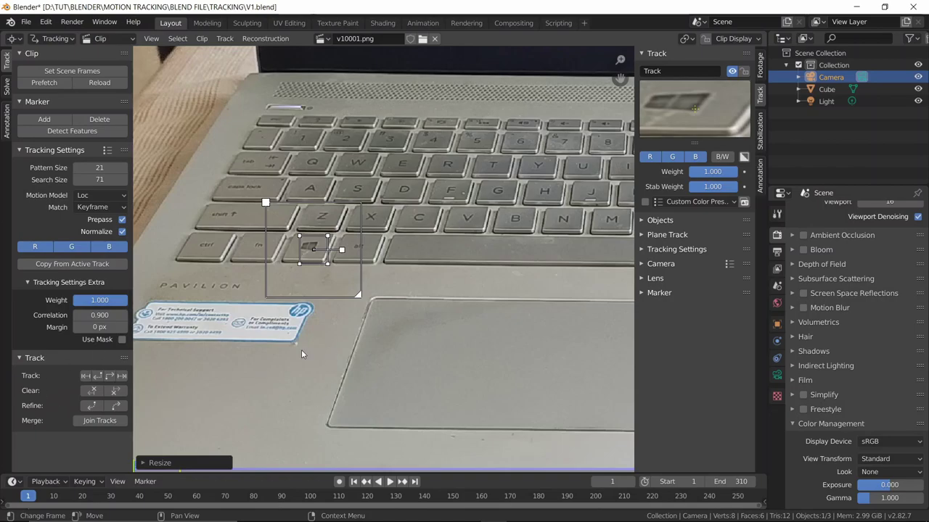
{"action": "key", "text": "space"}
{"action": "key", "text": "space"}
{"action": "key", "text": "shift"}
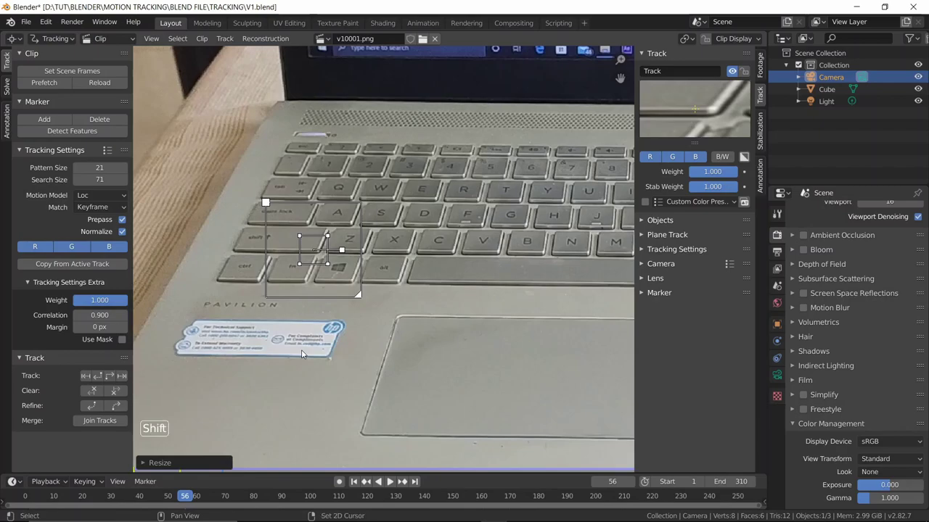
{"action": "key", "text": "shift+Left"}
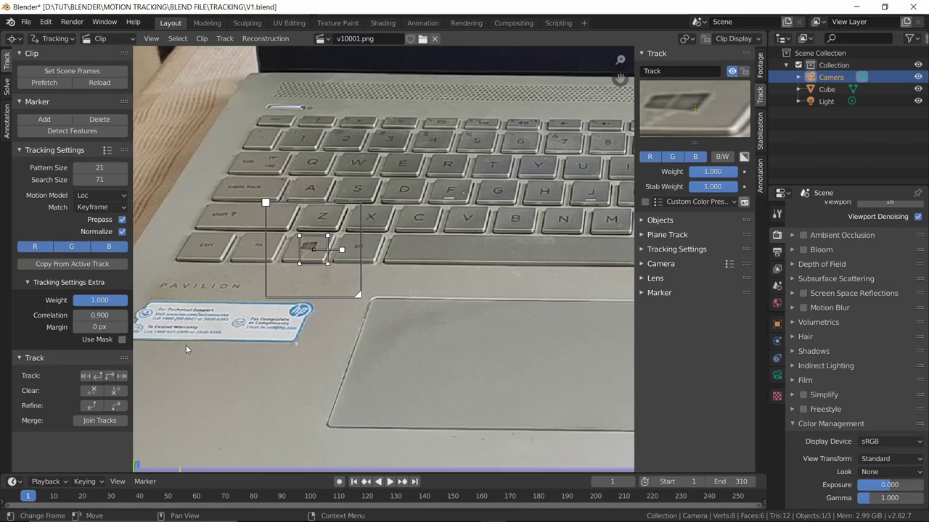
{"action": "key", "text": "ctrl+t"}
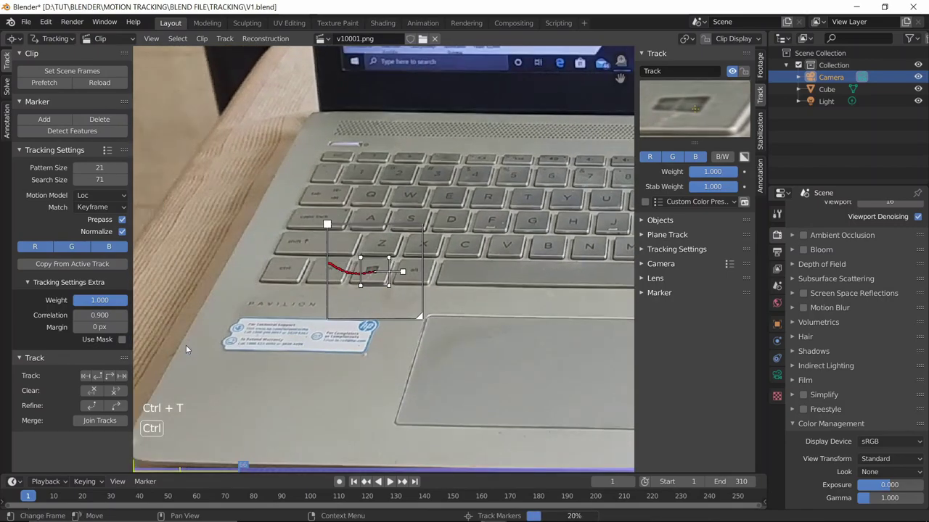
- Examine the marker's path over the Windows logo up close, stepping back from frame 67 to frame 59
{"action": "scroll", "coordinate": [363, 312], "scroll_direction": "up", "scroll_amount": 4}
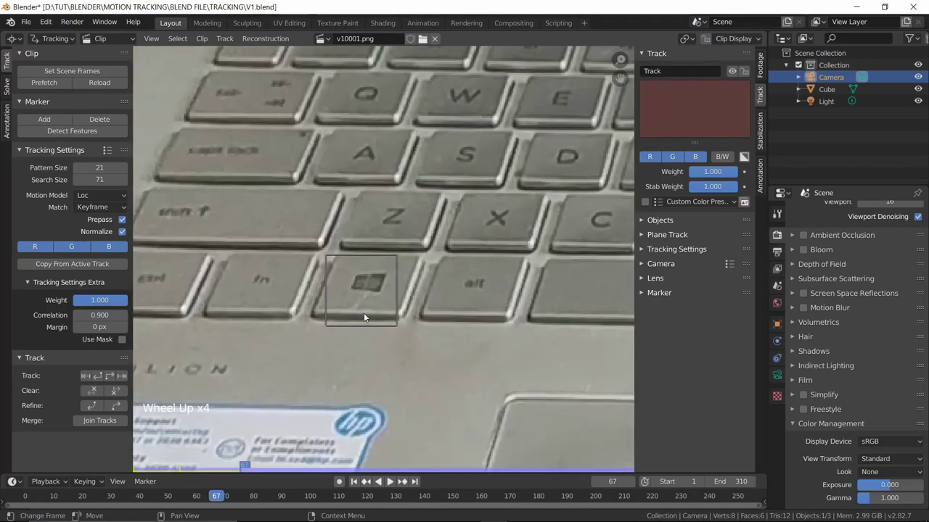
{"action": "scroll", "coordinate": [363, 317], "scroll_direction": "up", "scroll_amount": 1}
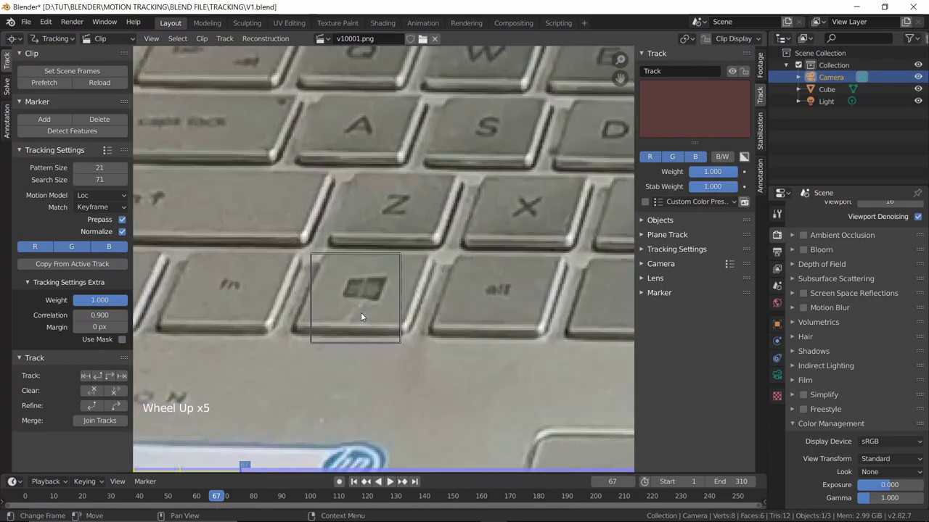
{"action": "key", "text": "Left"}
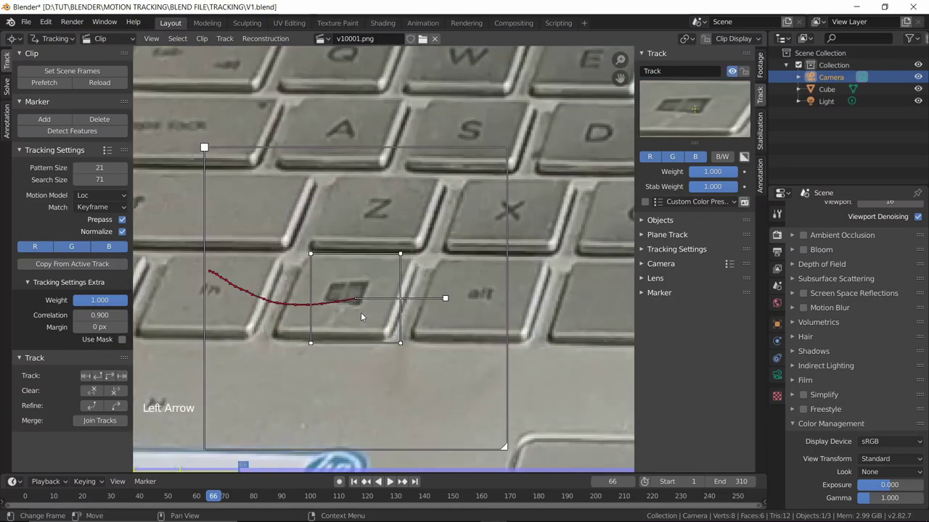
{"action": "scroll", "coordinate": [274, 343], "scroll_direction": "up", "scroll_amount": 3}
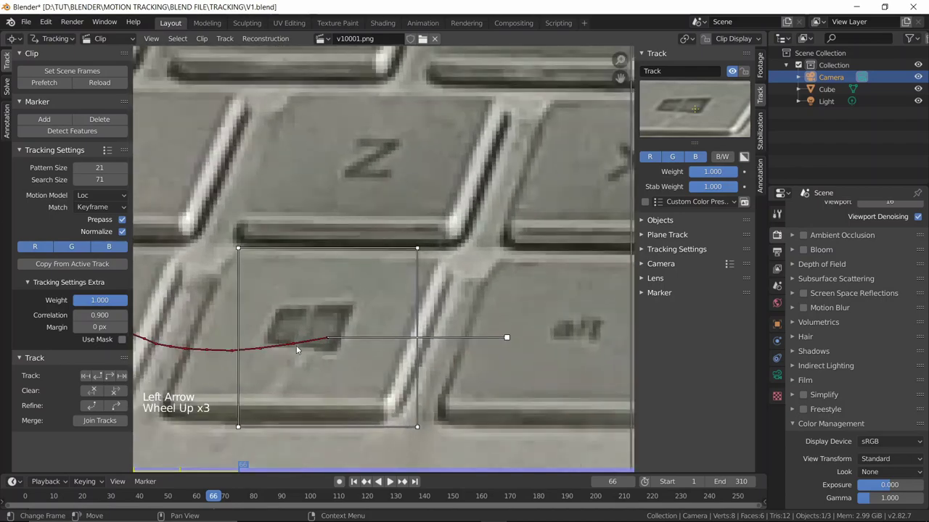
{"action": "key", "text": "Left"}
{"action": "key", "text": "Left"}
{"action": "key", "text": "Left"}
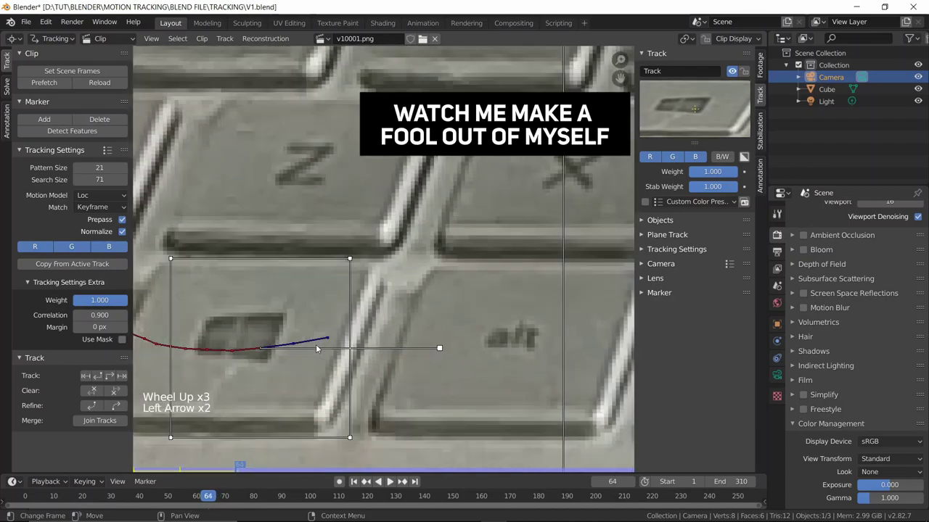
{"action": "key", "text": "Left"}
{"action": "key", "text": "Left"}
{"action": "key", "text": "Left"}
{"action": "key", "text": "Left"}
{"action": "key", "text": "Left"}
{"action": "key", "text": "Left"}
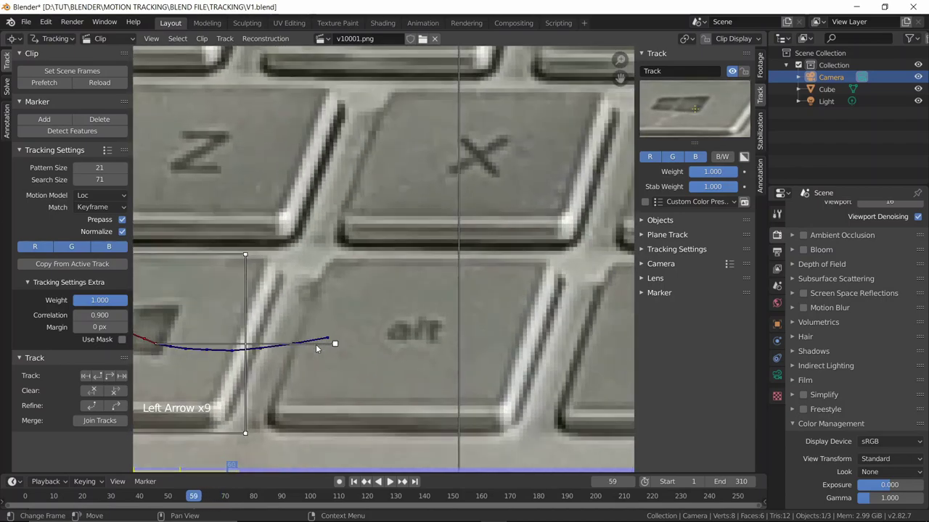
{"action": "key", "text": "shift"}
{"action": "middle_click_drag", "start_coordinate": [194, 340], "coordinate": [403, 251], "text": "shift"}
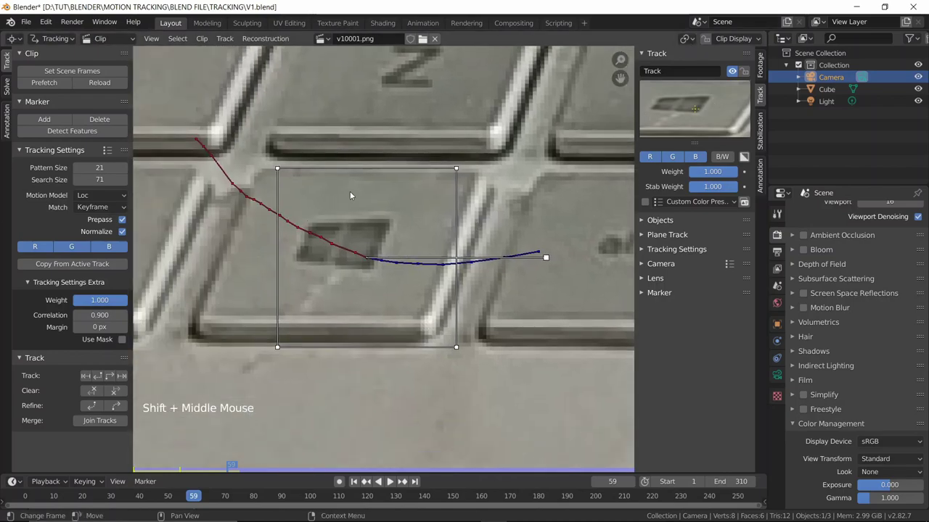
{"action": "scroll", "coordinate": [415, 213], "scroll_direction": "down", "scroll_amount": 3}
{"action": "middle_click_drag", "start_coordinate": [415, 214], "coordinate": [337, 290], "text": "shift"}
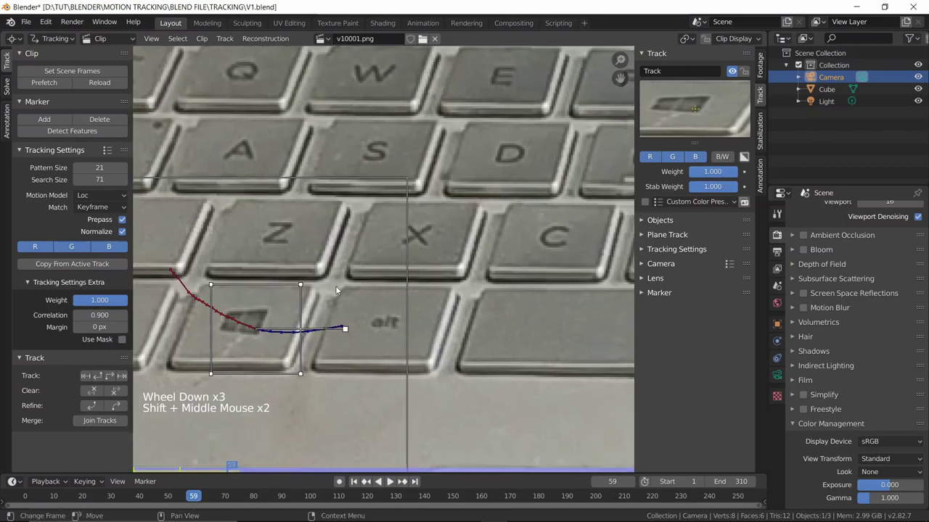
- Step back from frame 59 to about frame 42 to check how well the marker follows the logo's corner
{"action": "key", "text": "Left"}
{"action": "key", "text": "Left"}
{"action": "key", "text": "Left"}
{"action": "key", "text": "Left"}
{"action": "key", "text": "Left"}
{"action": "key", "text": "Left"}
{"action": "key", "text": "Left"}
{"action": "key", "text": "Left"}
{"action": "key", "text": "Left"}
{"action": "key", "text": "Left"}
{"action": "key", "text": "Left"}
{"action": "key", "text": "Left"}
{"action": "key", "text": "Left"}
{"action": "key", "text": "Left"}
{"action": "key", "text": "Left"}
{"action": "key", "text": "Left"}
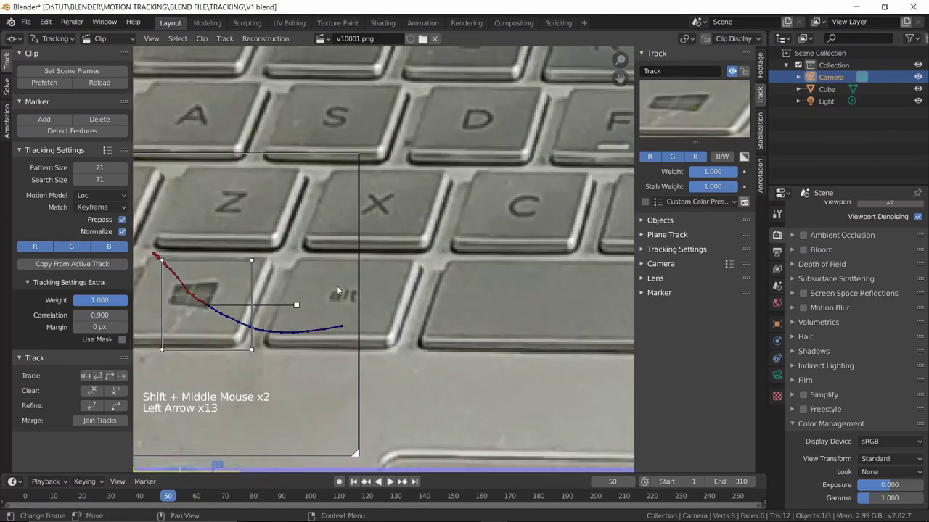
{"action": "key", "text": "Left"}
{"action": "key", "text": "Left"}
{"action": "key", "text": "Left"}
{"action": "key", "text": "Left"}
{"action": "key", "text": "Left"}
{"action": "key", "text": "Left"}
{"action": "key", "text": "Left"}
{"action": "key", "text": "Left"}
{"action": "key", "text": "Left"}
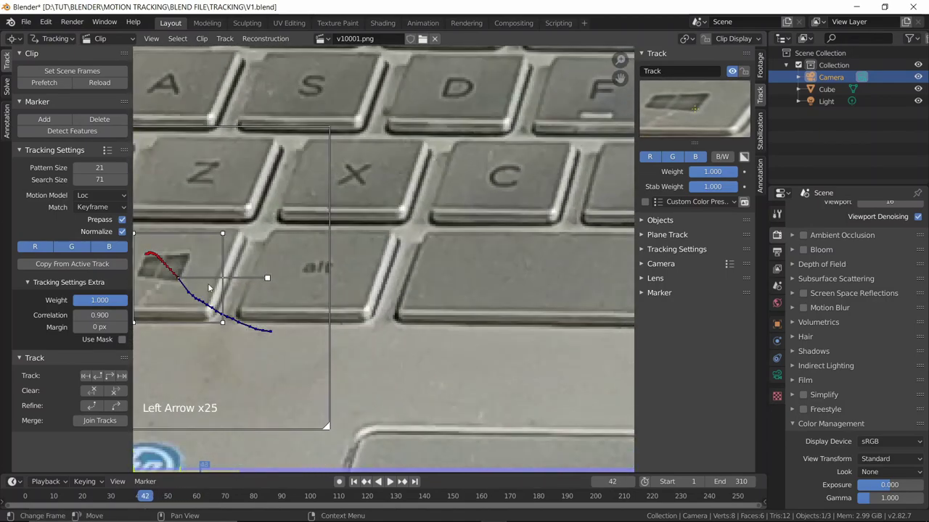
{"action": "key", "text": "Right"}
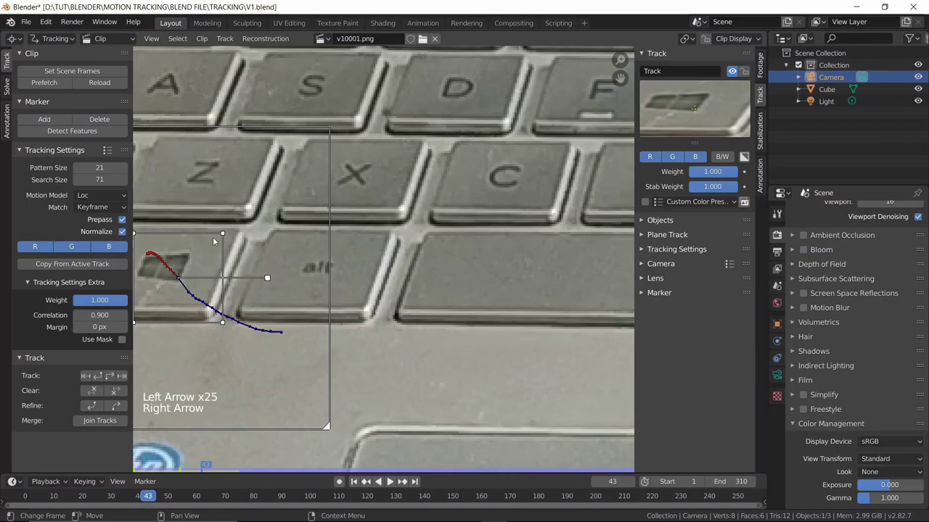
- Lock the view to the selected marker and step back and forth up to frame 67 to check for drift
{"action": "left_click", "coordinate": [705, 40]}
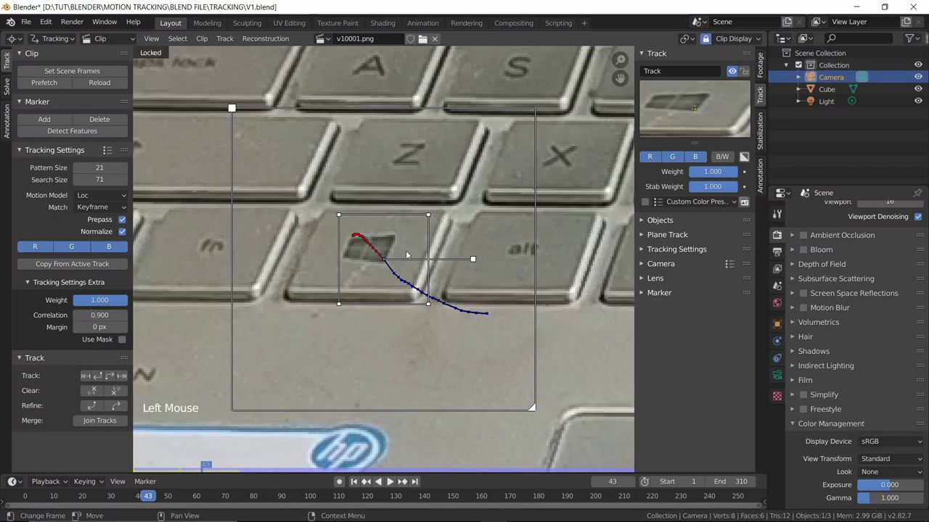
{"action": "scroll", "coordinate": [405, 252], "scroll_direction": "up", "scroll_amount": 4}
{"action": "key", "text": "Left"}
{"action": "key", "text": "Left"}
{"action": "key", "text": "Left"}
{"action": "key", "text": "Left"}
{"action": "key", "text": "Left"}
{"action": "key", "text": "Left"}
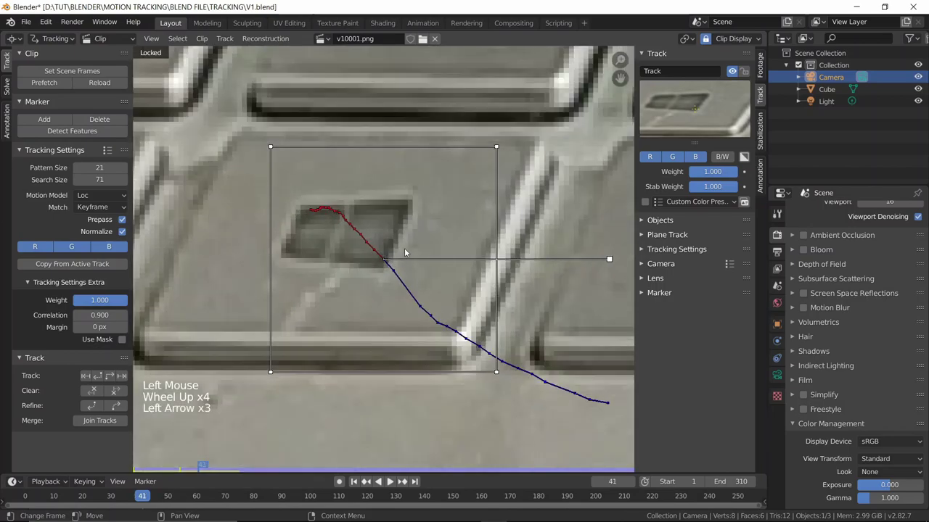
{"action": "key", "text": "Right"}
{"action": "key", "text": "Right"}
{"action": "key", "text": "Right"}
{"action": "key", "text": "Right"}
{"action": "key", "text": "Right"}
{"action": "key", "text": "Right"}
{"action": "key", "text": "Right"}
{"action": "key", "text": "Right"}
{"action": "key", "text": "Right"}
{"action": "key", "text": "Right"}
{"action": "key", "text": "Right"}
{"action": "key", "text": "Right"}
{"action": "key", "text": "Right"}
{"action": "key", "text": "Right"}
{"action": "key", "text": "Right"}
{"action": "key", "text": "Right"}
{"action": "key", "text": "Right"}
{"action": "key", "text": "Right"}
{"action": "key", "text": "Right"}
{"action": "key", "text": "Right"}
{"action": "key", "text": "Right"}
{"action": "key", "text": "Right"}
{"action": "key", "text": "Right"}
{"action": "key", "text": "Right"}
{"action": "key", "text": "Right"}
{"action": "key", "text": "Right"}
{"action": "key", "text": "Right"}
{"action": "key", "text": "Right"}
{"action": "key", "text": "Right"}
{"action": "key", "text": "Right"}
{"action": "key", "text": "Right"}
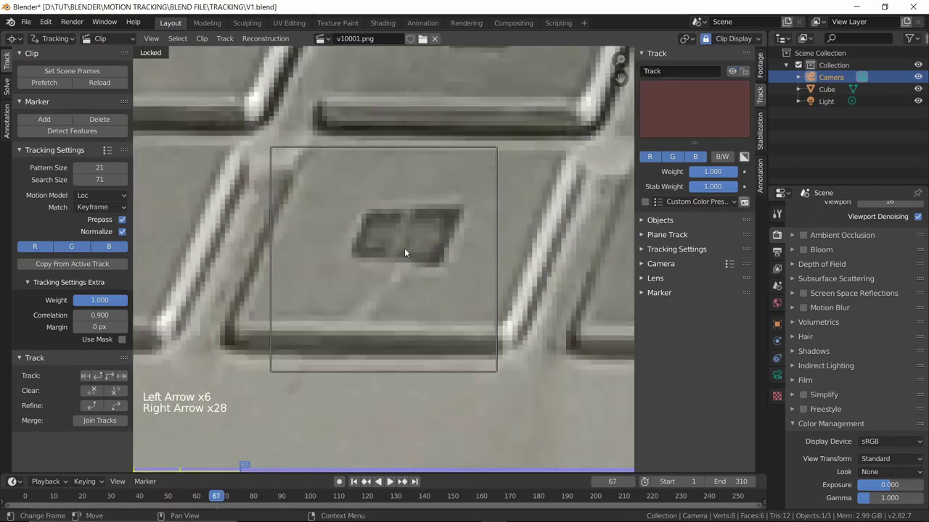
{"action": "key", "text": "Left"}
{"action": "key", "text": "Left"}
{"action": "key", "text": "Left"}
{"action": "key", "text": "Left"}
{"action": "key", "text": "Left"}
{"action": "key", "text": "Left"}
{"action": "key", "text": "Left"}
{"action": "key", "text": "Left"}
{"action": "key", "text": "Left"}
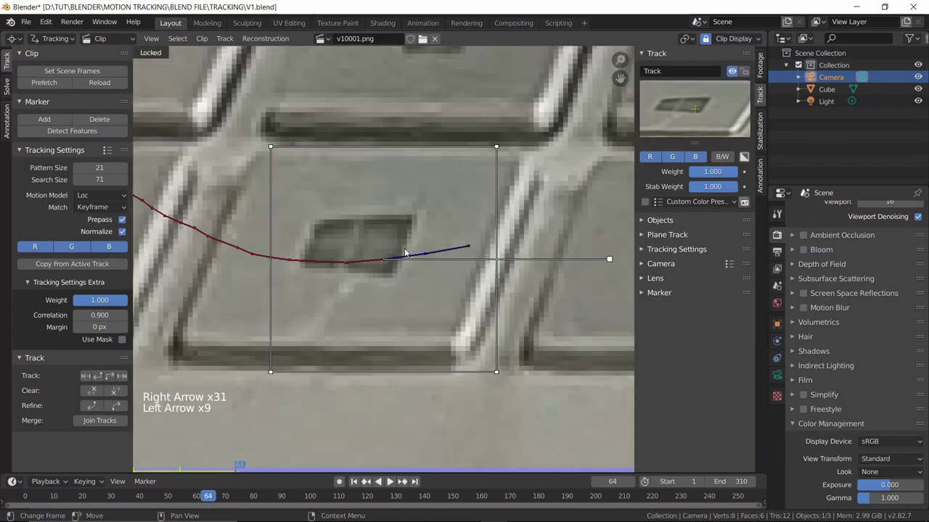
- Delete the Windows logo marker and return to the first frame
{"action": "key", "text": "x"}
{"action": "left_click", "coordinate": [404, 251]}
{"action": "scroll", "coordinate": [403, 248], "scroll_direction": "down", "scroll_amount": 9}
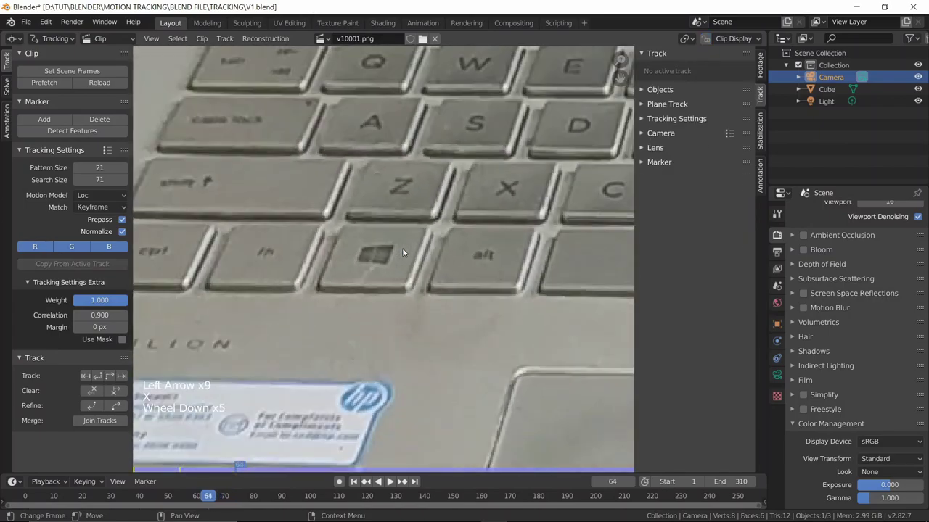
{"action": "key", "text": "shift+Left"}
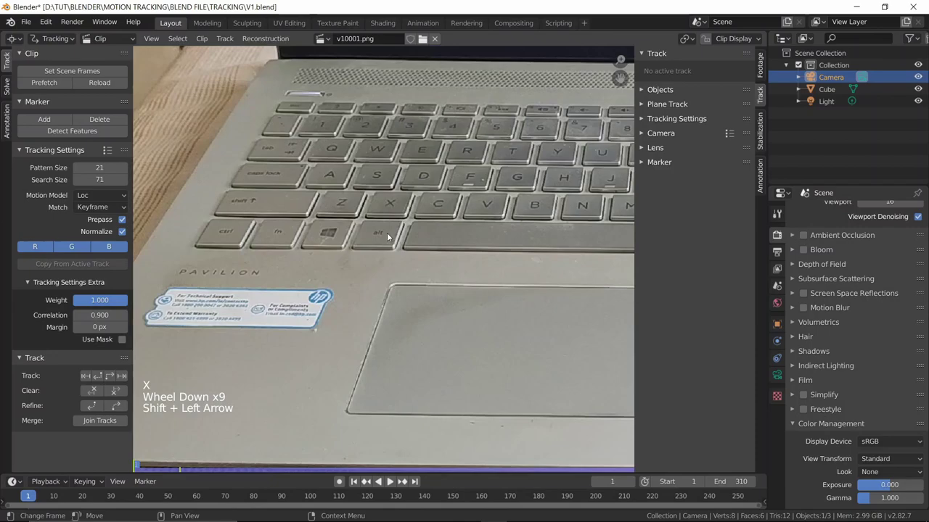
- Place a new tracking marker at the lower-left corner of the Windows logo on the Microsoft Office sticker
{"action": "scroll", "coordinate": [401, 246], "scroll_direction": "down", "scroll_amount": 3}
{"action": "middle_click_drag", "start_coordinate": [402, 247], "coordinate": [217, 210], "text": "shift"}
{"action": "scroll", "coordinate": [524, 287], "scroll_direction": "up", "scroll_amount": 3}
{"action": "middle_click_drag", "start_coordinate": [524, 287], "coordinate": [473, 282], "text": "shift"}
{"action": "scroll", "coordinate": [472, 279], "scroll_direction": "up", "scroll_amount": 3}
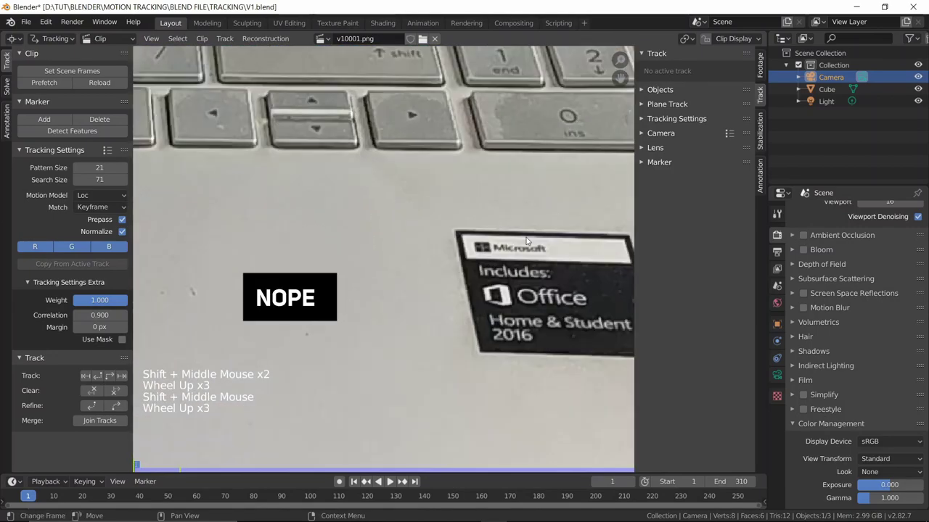
{"action": "middle_click_drag", "start_coordinate": [491, 251], "coordinate": [456, 261], "text": "shift"}
{"action": "left_click", "coordinate": [451, 256], "text": "ctrl"}
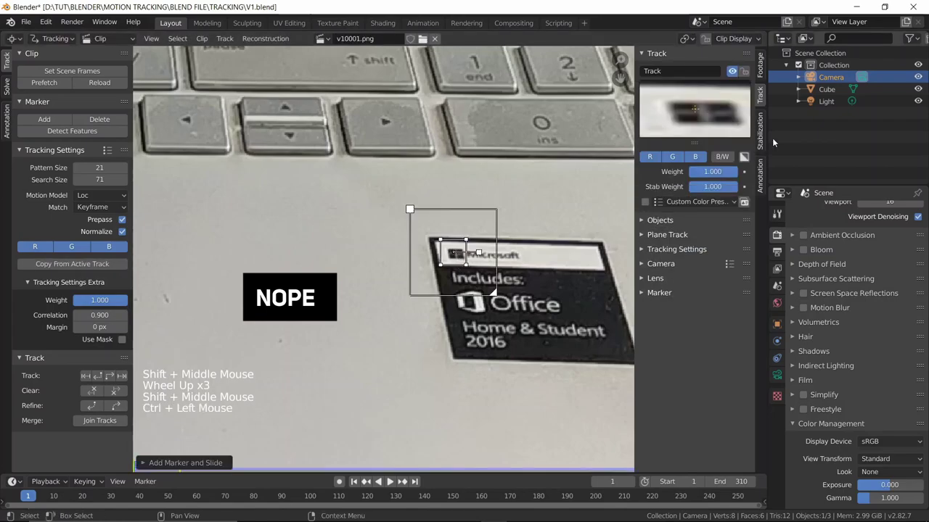
{"action": "left_click", "coordinate": [409, 203]}
{"action": "left_click_drag", "start_coordinate": [407, 211], "coordinate": [406, 215]}
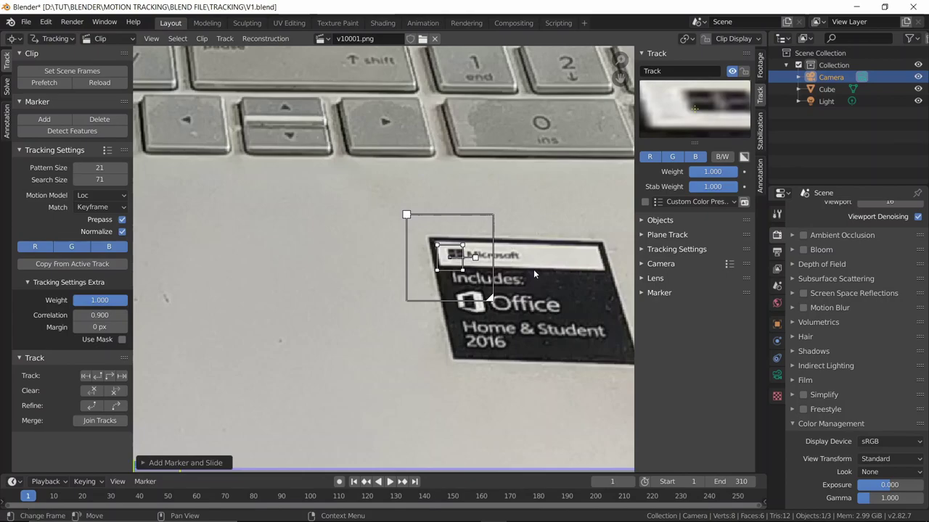
- Scale the Office sticker marker up to about 1.75 times its size and track it forward from frame 1
{"action": "key", "text": "s"}
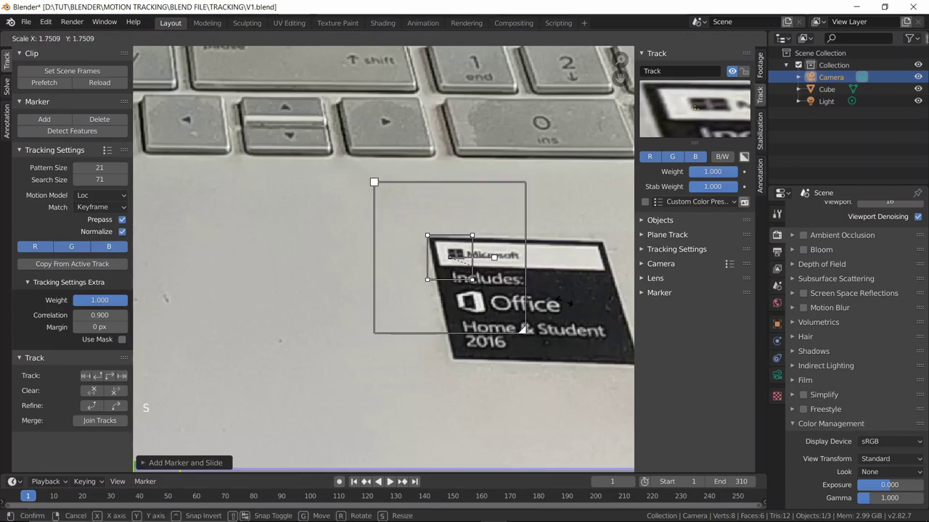
{"action": "left_click", "coordinate": [361, 252]}
{"action": "scroll", "coordinate": [362, 252], "scroll_direction": "down", "scroll_amount": 4}
{"action": "scroll", "coordinate": [361, 252], "scroll_direction": "down", "scroll_amount": 1}
{"action": "key", "text": "ctrl"}
{"action": "key", "text": "ctrl+t"}
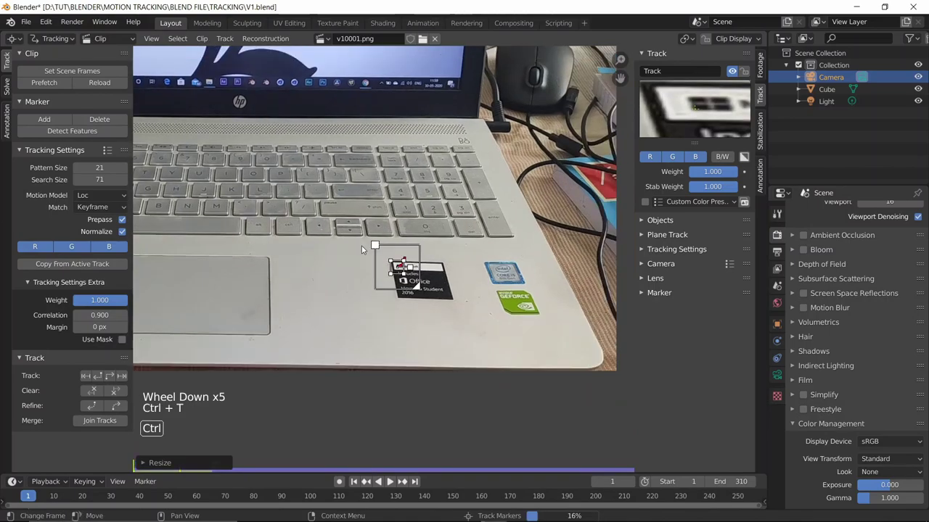
- At frame 58, enlarge the marker's search area slightly, lock the view to the selection, and continue tracking forward
{"action": "key", "text": "Left"}
{"action": "scroll", "coordinate": [377, 259], "scroll_direction": "up", "scroll_amount": 5}
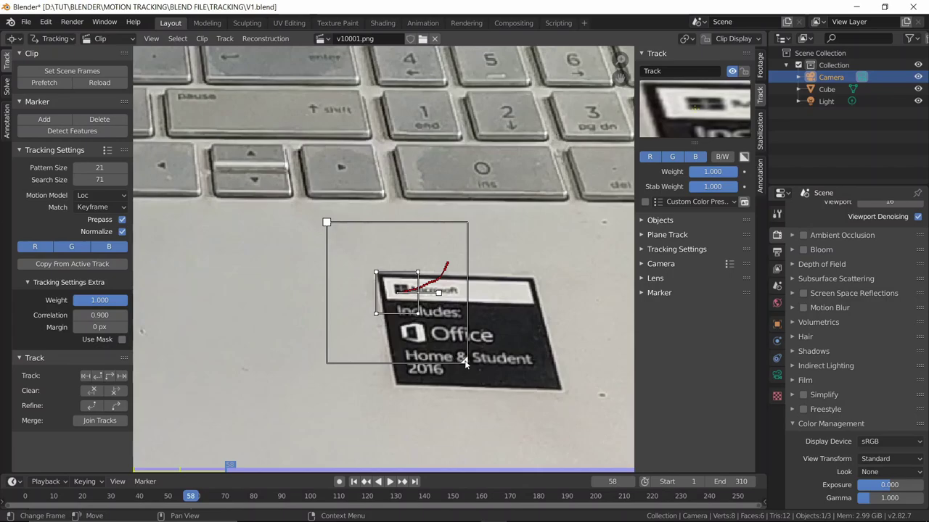
{"action": "left_click_drag", "start_coordinate": [465, 364], "coordinate": [471, 368]}
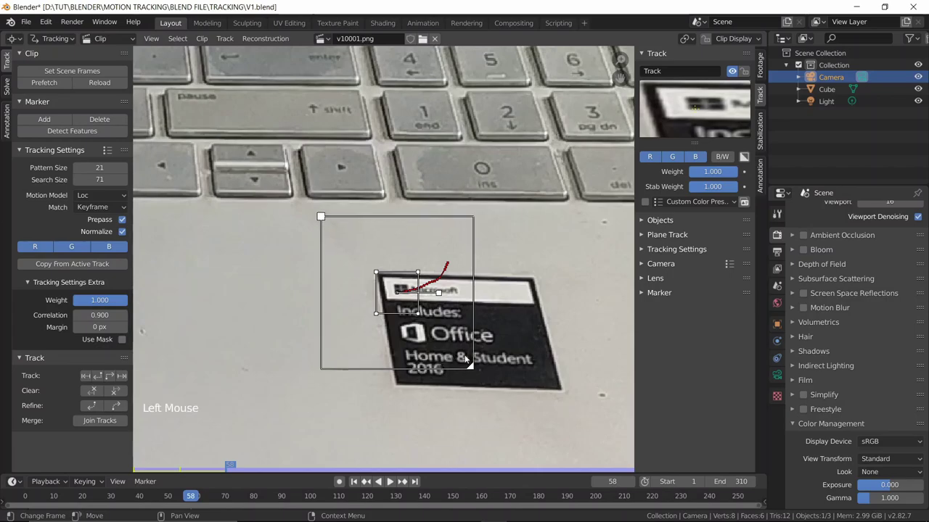
{"action": "left_click", "coordinate": [706, 39]}
{"action": "key", "text": "ctrl+t"}
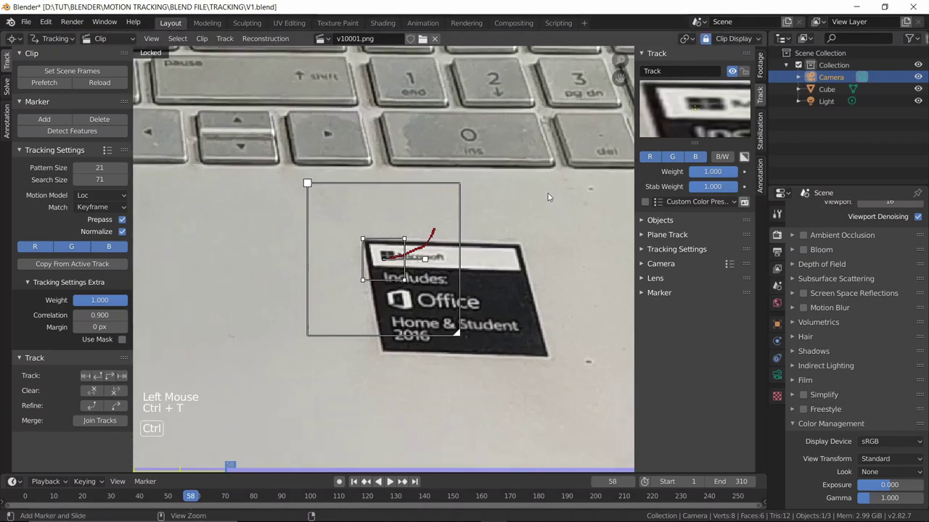
- Step back to frame 75, enlarge the marker's search area further, and resume tracking forward
{"action": "key", "text": "Left"}
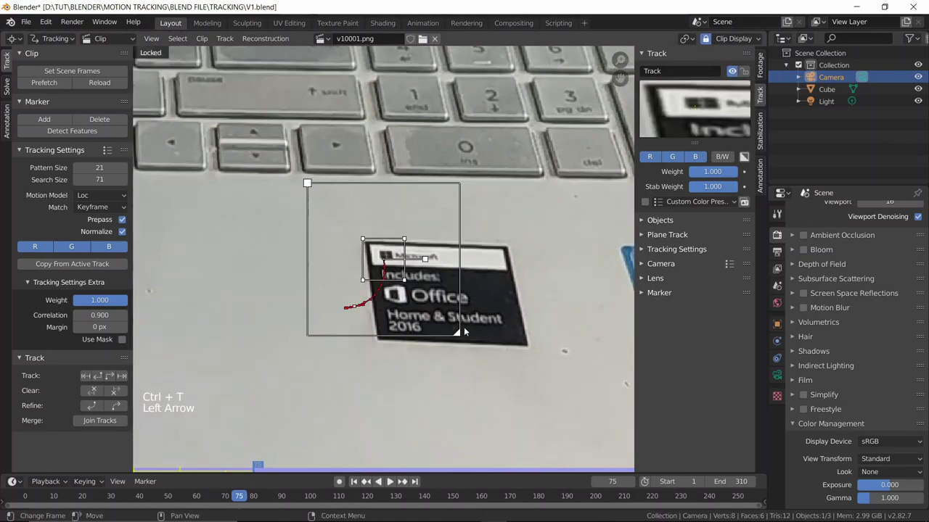
{"action": "left_click_drag", "start_coordinate": [460, 334], "coordinate": [468, 343]}
{"action": "key", "text": "ctrl+t"}
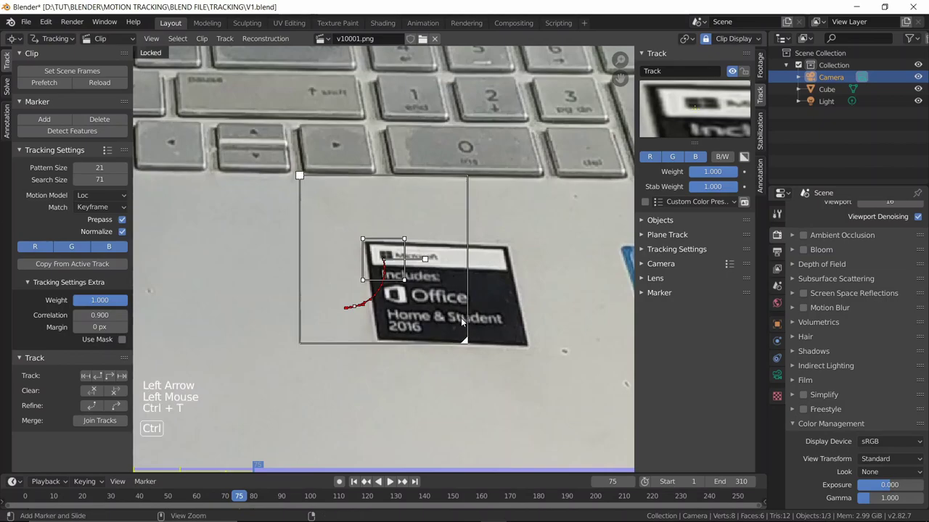
- Enlarge the Office sticker marker's search area at frames 96 and 190, resuming forward tracking each time until frame 310
{"action": "key", "text": "Left"}
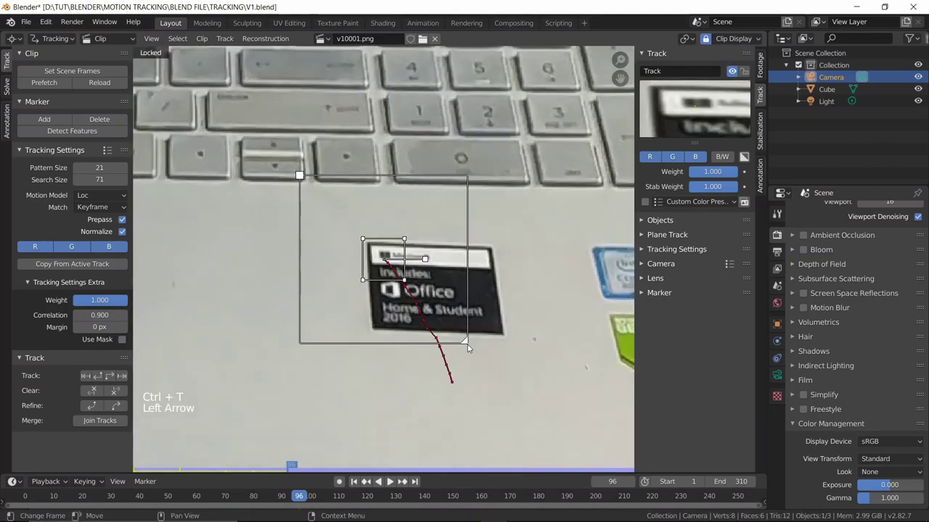
{"action": "left_click_drag", "start_coordinate": [467, 343], "coordinate": [470, 348]}
{"action": "key", "text": "ctrl+t"}
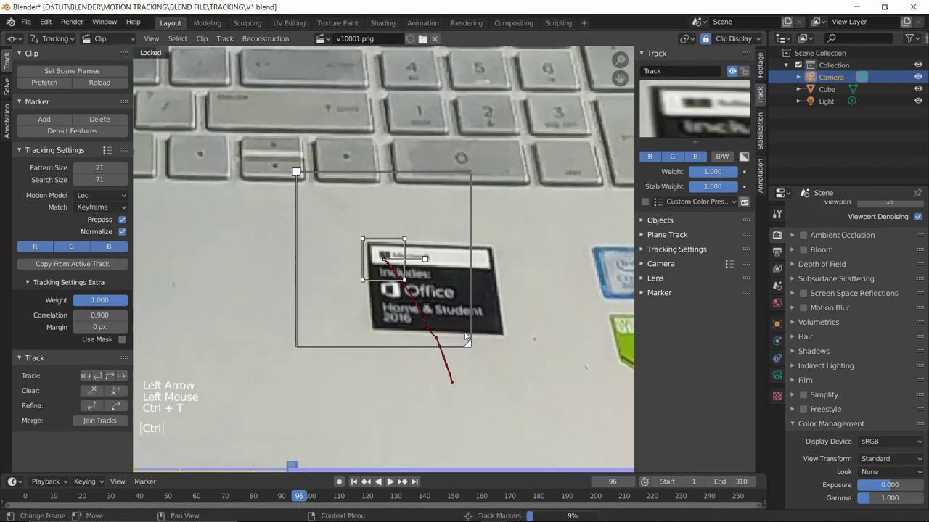
{"action": "key", "text": "Left"}
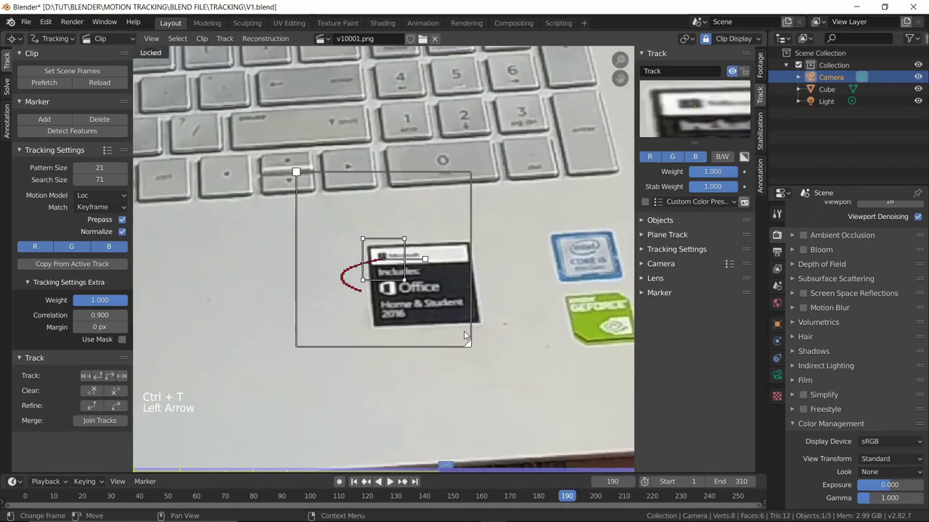
{"action": "left_click", "coordinate": [469, 347]}
{"action": "left_click_drag", "start_coordinate": [471, 347], "coordinate": [476, 353]}
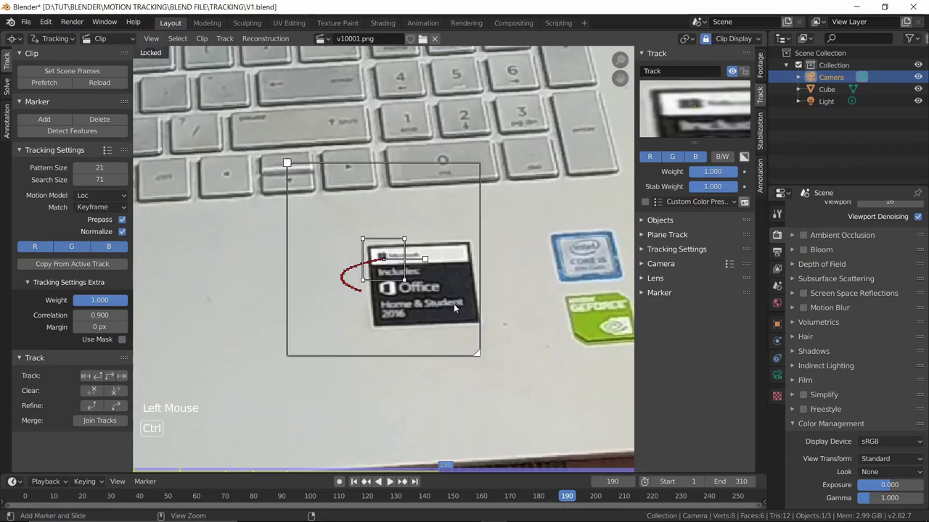
{"action": "key", "text": "ctrl+t"}
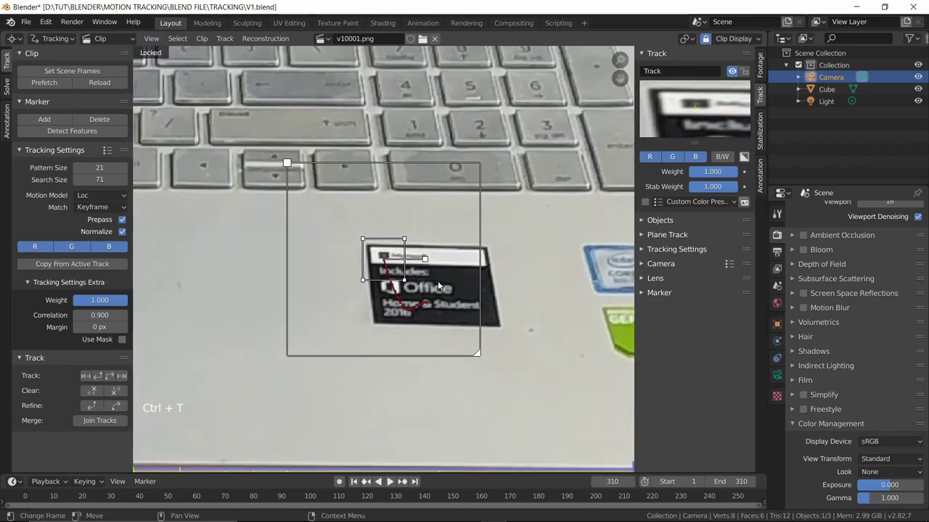
- Lock the Office sticker track at frame 310 and inspect the marker against the logo
{"action": "scroll", "coordinate": [438, 287], "scroll_direction": "down", "scroll_amount": 2}
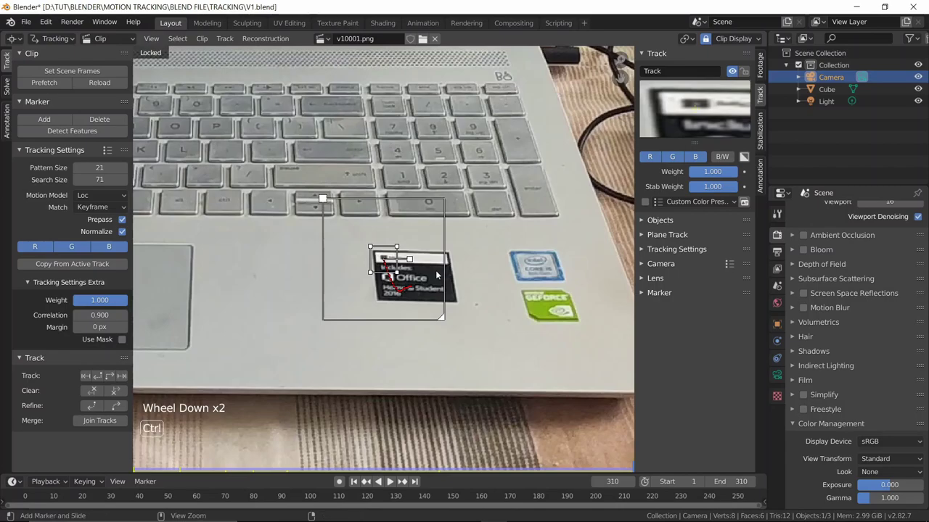
{"action": "key", "text": "ctrl+l"}
{"action": "scroll", "coordinate": [433, 274], "scroll_direction": "down", "scroll_amount": 1}
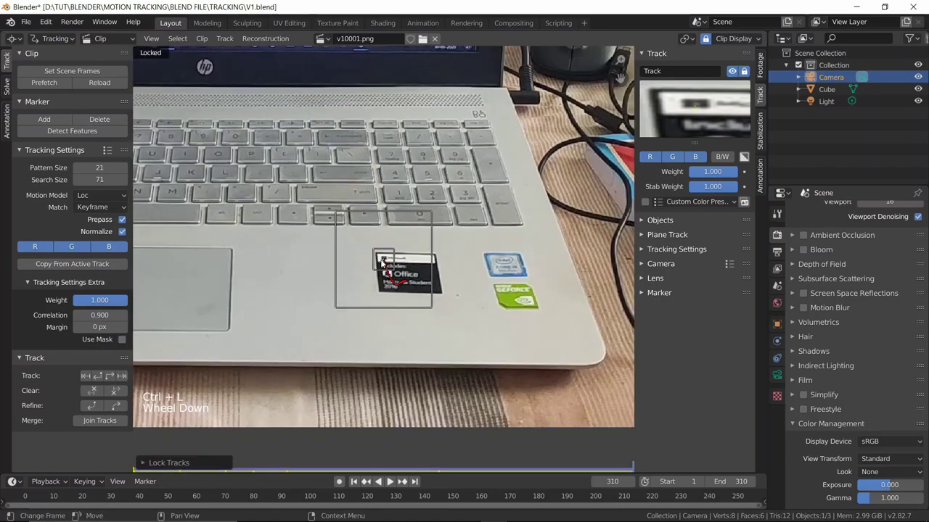
{"action": "scroll", "coordinate": [407, 268], "scroll_direction": "up", "scroll_amount": 4}
{"action": "scroll", "coordinate": [382, 261], "scroll_direction": "down", "scroll_amount": 2}
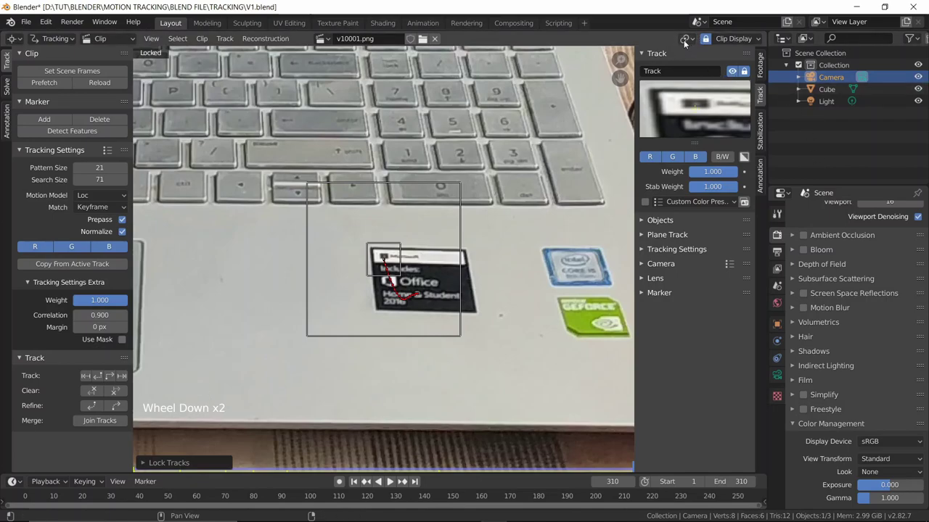
- Unlock the Office sticker track, delete it, and return to frame 1
{"action": "left_click", "coordinate": [744, 70]}
{"action": "scroll", "coordinate": [431, 257], "scroll_direction": "up", "scroll_amount": 2}
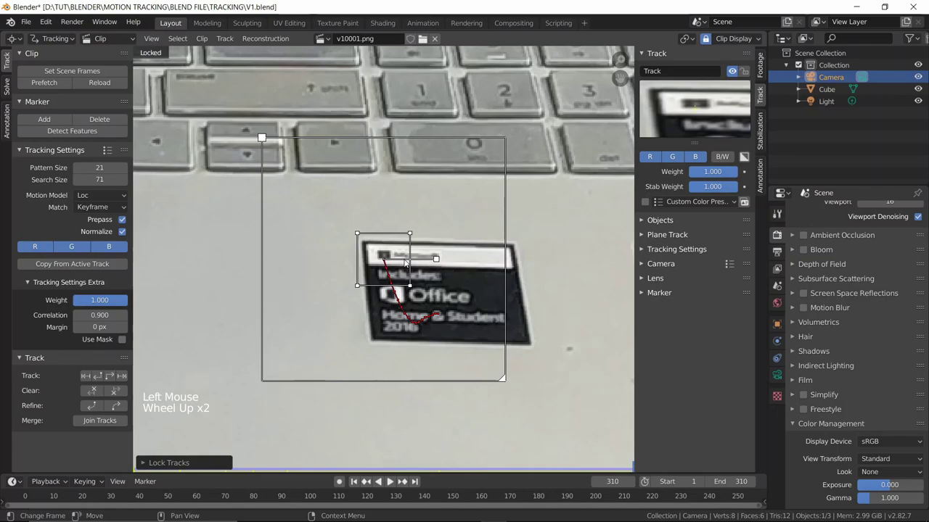
{"action": "key", "text": "x"}
{"action": "left_click", "coordinate": [423, 280]}
{"action": "key", "text": "shift+Left"}
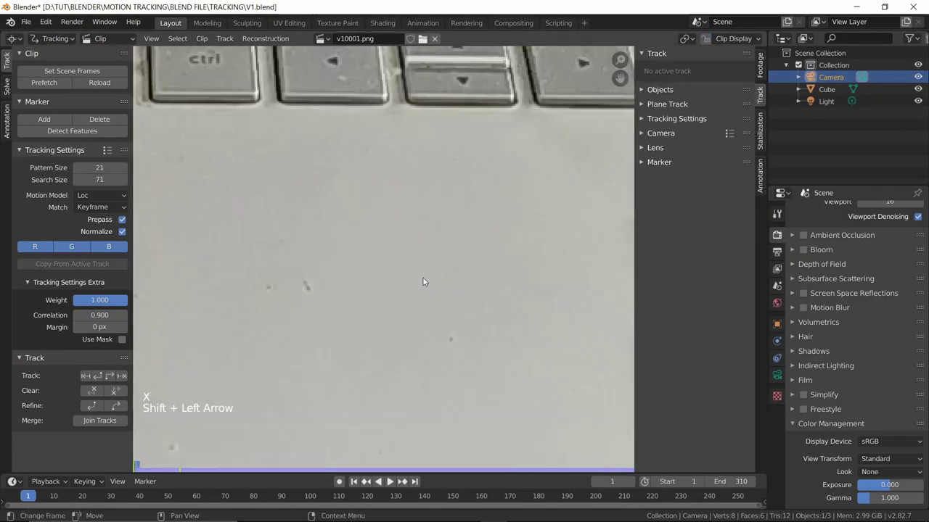
- Place a new tracking marker on the round hp logo below the laptop screen at frame 1
{"action": "scroll", "coordinate": [423, 282], "scroll_direction": "down", "scroll_amount": 4}
{"action": "scroll", "coordinate": [335, 180], "scroll_direction": "down", "scroll_amount": 3}
{"action": "middle_click_drag", "start_coordinate": [336, 180], "coordinate": [345, 330], "text": "shift"}
{"action": "middle_click_drag", "start_coordinate": [421, 73], "coordinate": [424, 124], "text": "shift"}
{"action": "scroll", "coordinate": [397, 35], "scroll_direction": "up", "scroll_amount": 5}
{"action": "middle_click", "coordinate": [341, 170], "text": "shift"}
{"action": "middle_click_drag", "start_coordinate": [341, 90], "coordinate": [346, 322]}
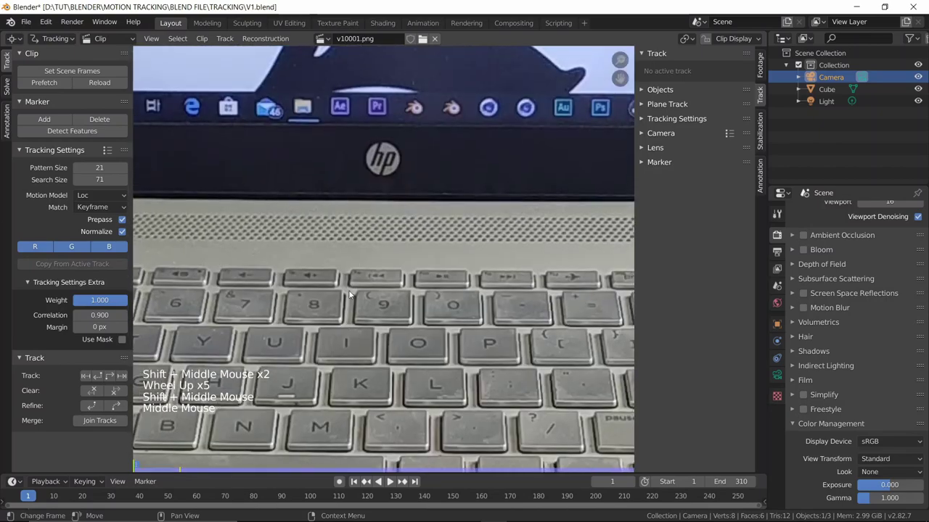
{"action": "left_click", "coordinate": [381, 166], "text": "ctrl"}
{"action": "left_click", "coordinate": [380, 166]}
{"action": "left_click_drag", "start_coordinate": [380, 165], "coordinate": [378, 165]}
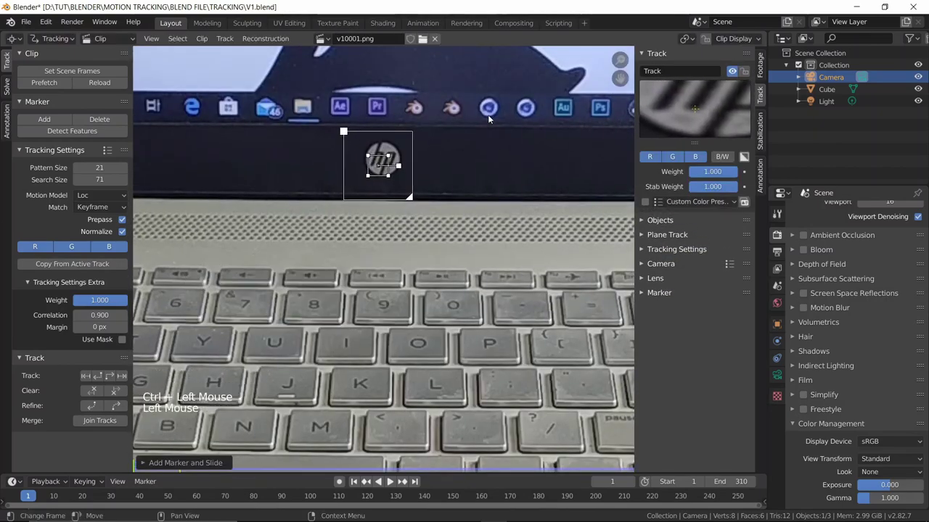
- Scale up the hp logo marker, lock the view to the selection, and track it forward from frame 1
{"action": "key", "text": "s"}
{"action": "left_click", "coordinate": [435, 208]}
{"action": "scroll", "coordinate": [491, 177], "scroll_direction": "down", "scroll_amount": 1}
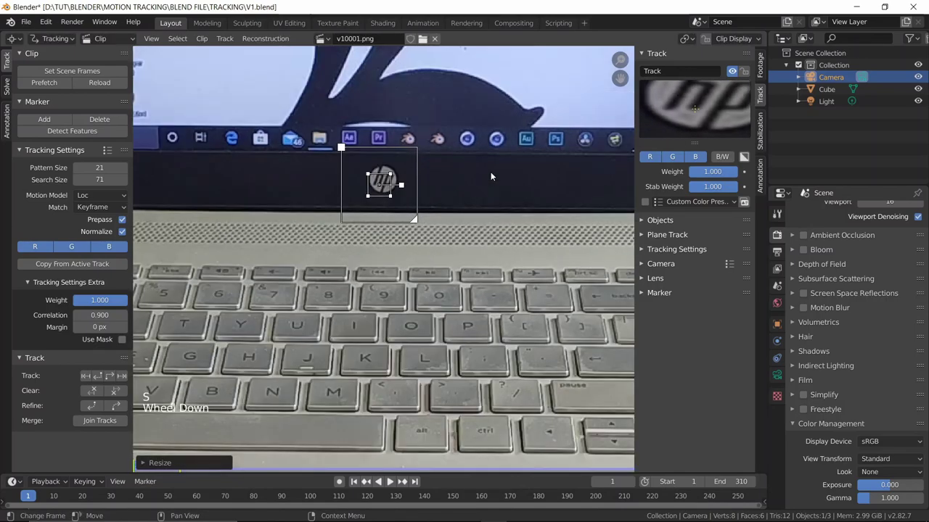
{"action": "left_click", "coordinate": [706, 39]}
{"action": "key", "text": "ctrl+t"}
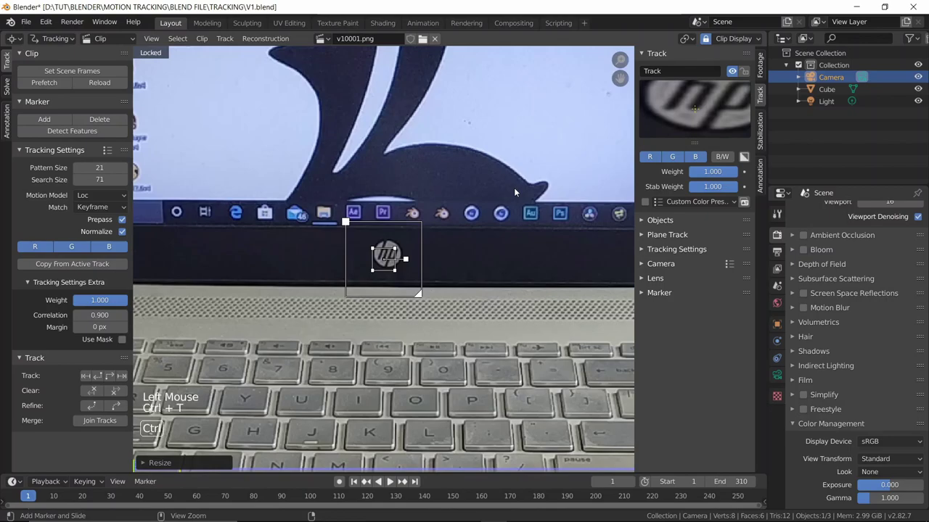
- Enlarge the hp logo marker's search area at frame 62 and again just before frame 84, resuming forward tracking each time
{"action": "key", "text": "Left"}
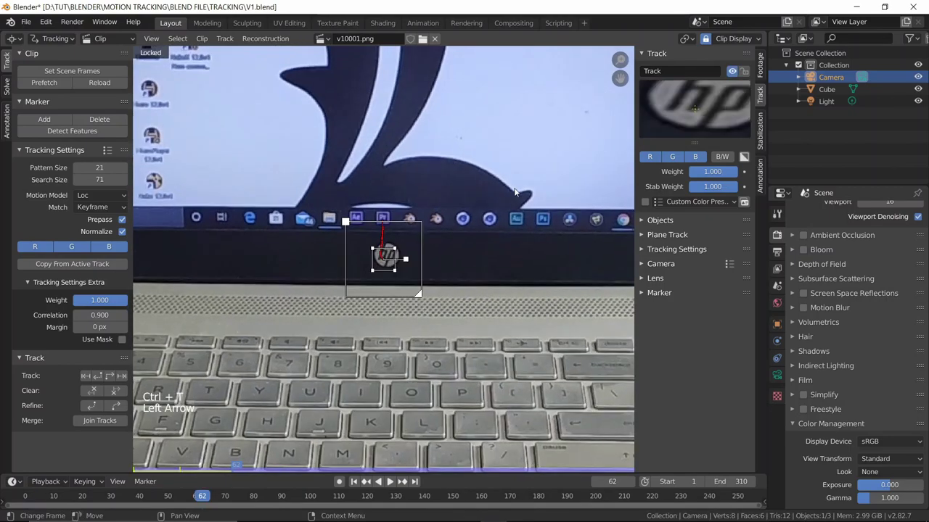
{"action": "left_click_drag", "start_coordinate": [417, 294], "coordinate": [424, 298]}
{"action": "key", "text": "ctrl+t"}
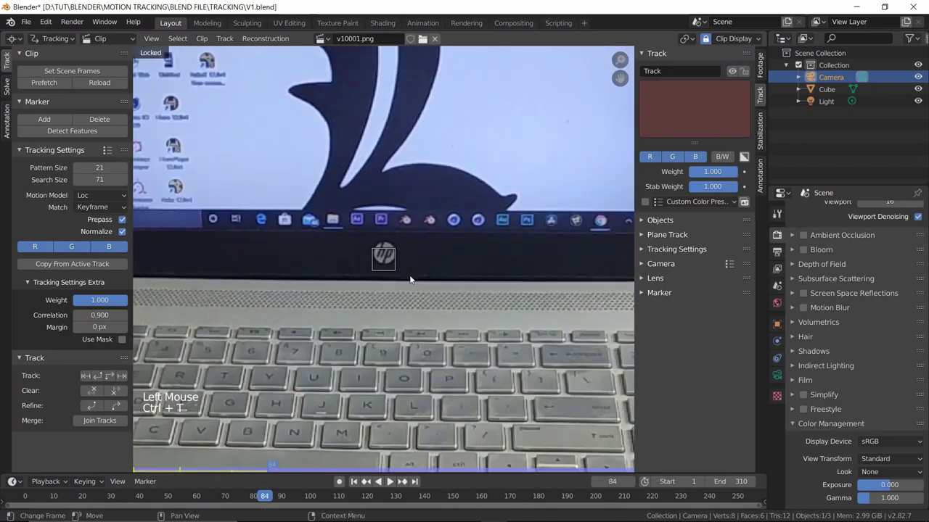
{"action": "key", "text": "Left"}
{"action": "left_click_drag", "start_coordinate": [423, 304], "coordinate": [427, 307]}
{"action": "key", "text": "ctrl+t"}
- Step back to frame 108, delete the hp logo track, and return to frame 1
{"action": "key", "text": "Left"}
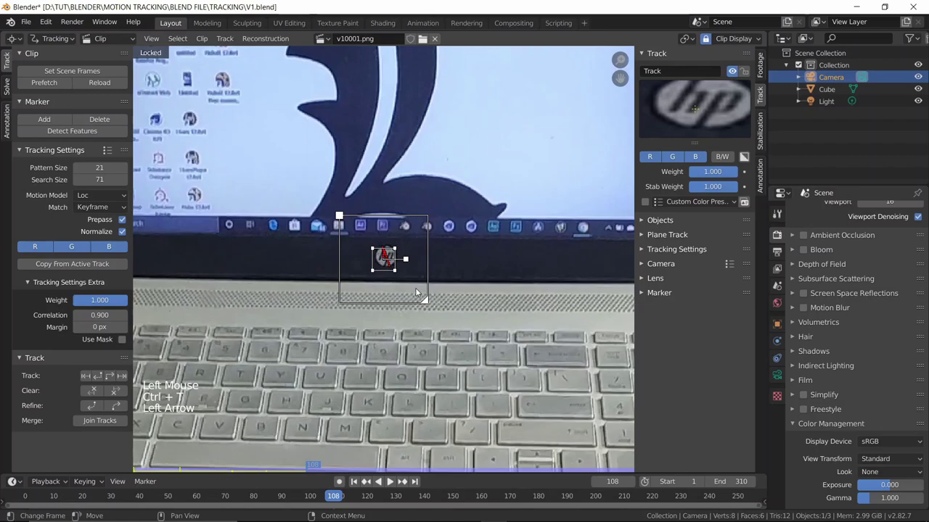
{"action": "right_click", "coordinate": [458, 236]}
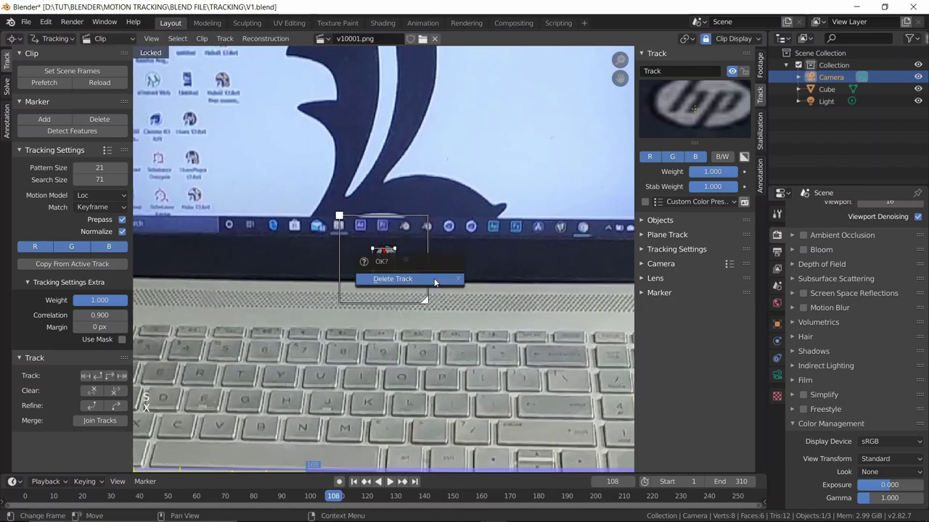
{"action": "key", "text": "x"}
{"action": "key", "text": "shift+Left"}
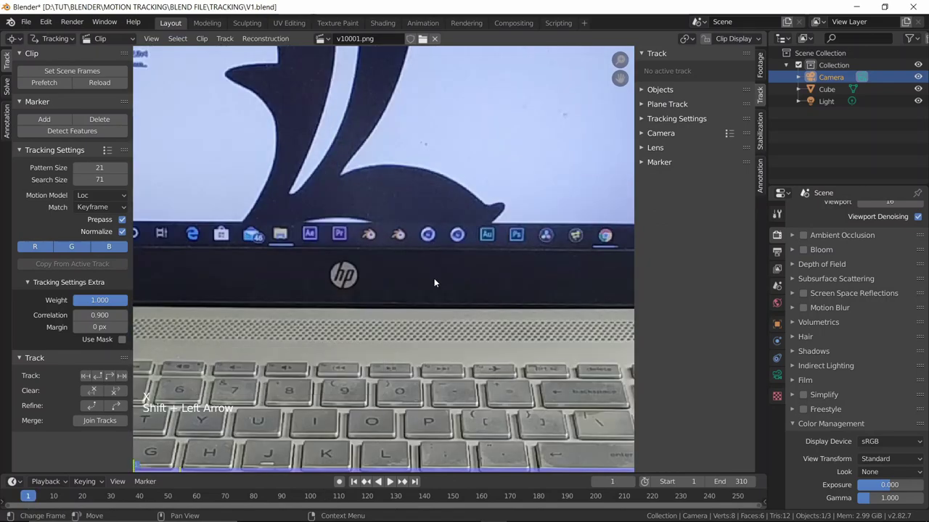
- Bring the whole laptop into view and set the tracking motion model to Perspective
{"action": "scroll", "coordinate": [434, 278], "scroll_direction": "down", "scroll_amount": 4}
{"action": "middle_click_drag", "start_coordinate": [382, 279], "coordinate": [310, 252], "text": "shift"}
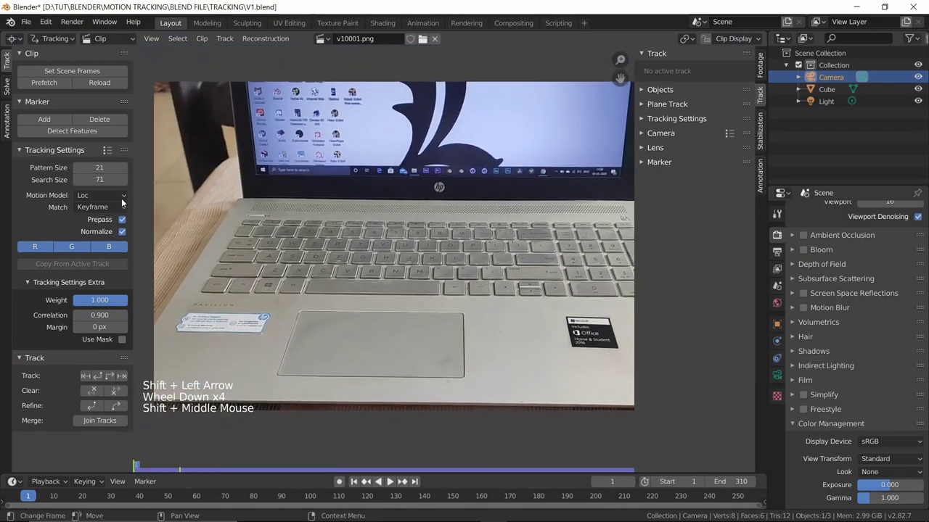
{"action": "left_click", "coordinate": [87, 195]}
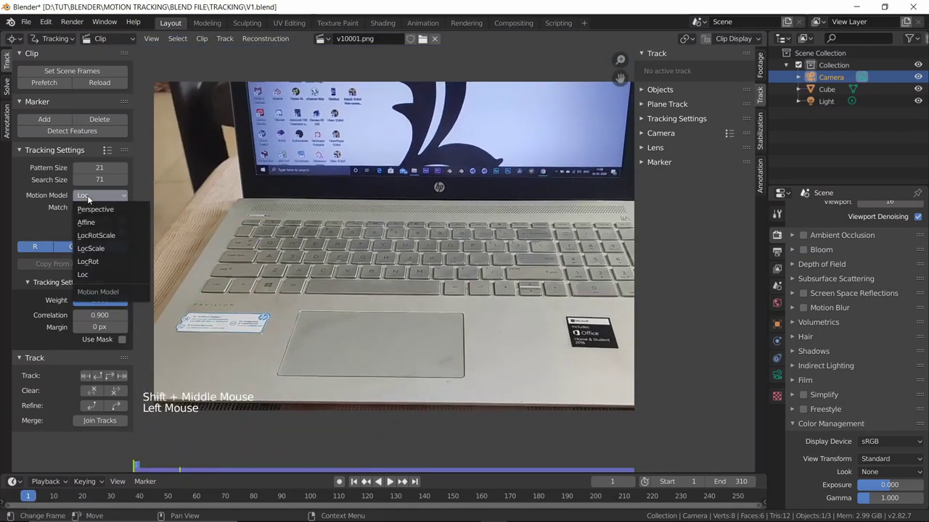
{"action": "left_click", "coordinate": [83, 210]}
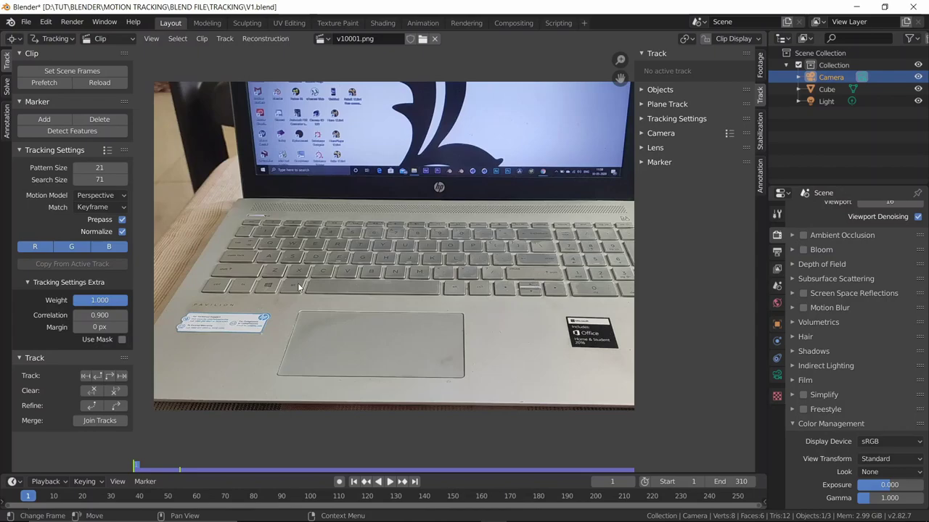
- Place a new tracking marker at the lower-right corner of the Windows logo on the keyboard's Windows key
{"action": "middle_click_drag", "start_coordinate": [297, 284], "coordinate": [323, 258], "text": "shift"}
{"action": "scroll", "coordinate": [285, 272], "scroll_direction": "up", "scroll_amount": 5}
{"action": "left_click", "coordinate": [328, 253], "text": "ctrl"}
{"action": "left_click_drag", "start_coordinate": [328, 253], "coordinate": [329, 252]}
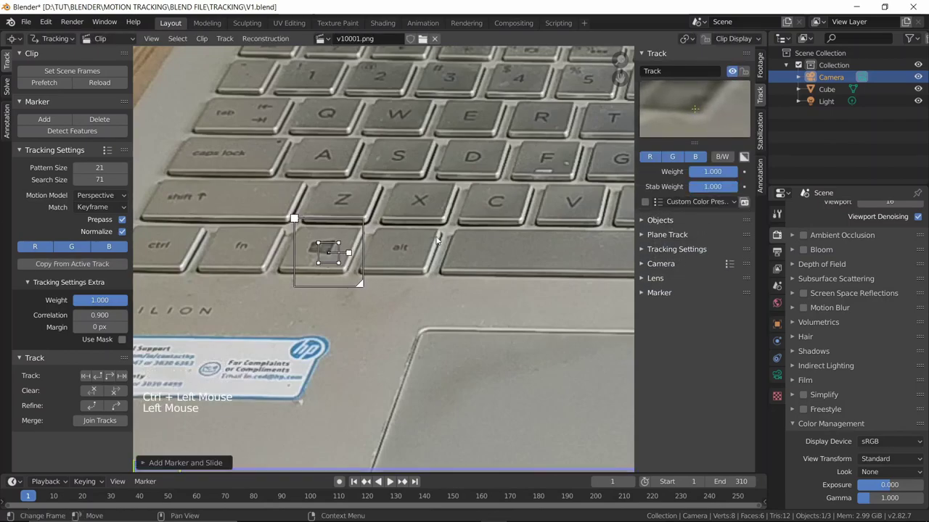
- Scale the Windows key marker up to about 1.5 times its size and track it forward to frame 310
{"action": "key", "text": "s"}
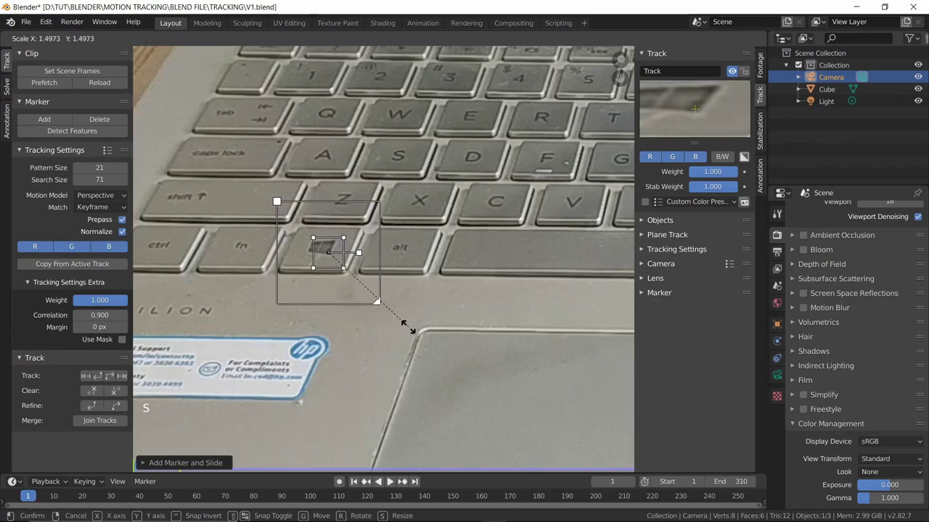
{"action": "left_click", "coordinate": [408, 329]}
{"action": "scroll", "coordinate": [479, 167], "scroll_direction": "down", "scroll_amount": 1}
{"action": "scroll", "coordinate": [479, 167], "scroll_direction": "down", "scroll_amount": 1}
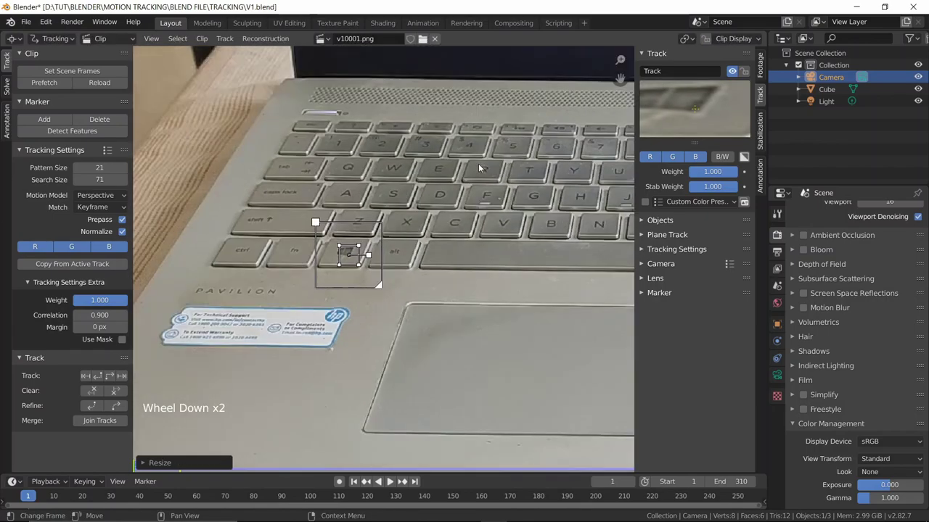
{"action": "key", "text": "ctrl+t"}
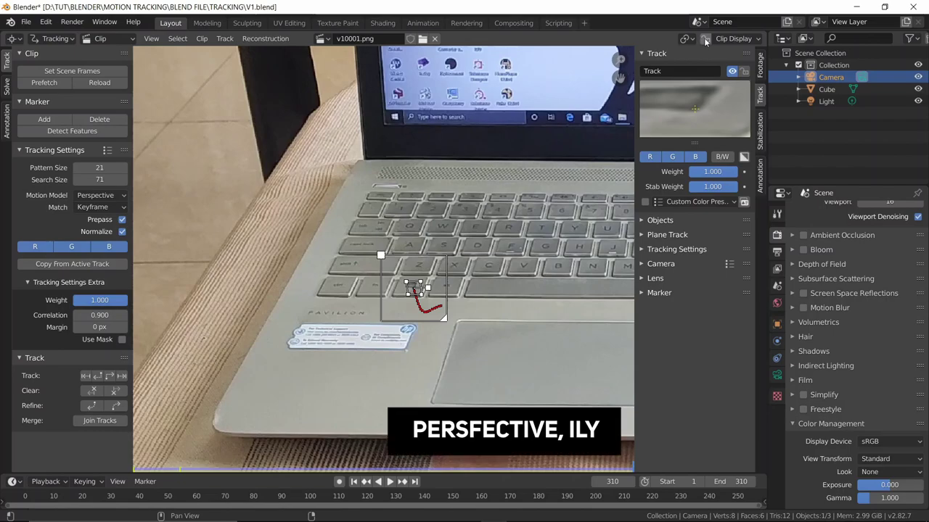
- Lock and unlock the Windows key track twice, leaving it unlocked
{"action": "mouse_move", "coordinate": [462, 256]}
{"action": "middle_mouse_down", "text": "shift"}
{"action": "mouse_move", "coordinate": [346, 238]}
{"action": "mouse_move", "coordinate": [406, 240]}
{"action": "mouse_move", "coordinate": [489, 195]}
{"action": "middle_mouse_up", "text": "shift"}
{"action": "key", "text": "ctrl+l"}
{"action": "scroll", "coordinate": [407, 239], "scroll_direction": "up", "scroll_amount": 3}
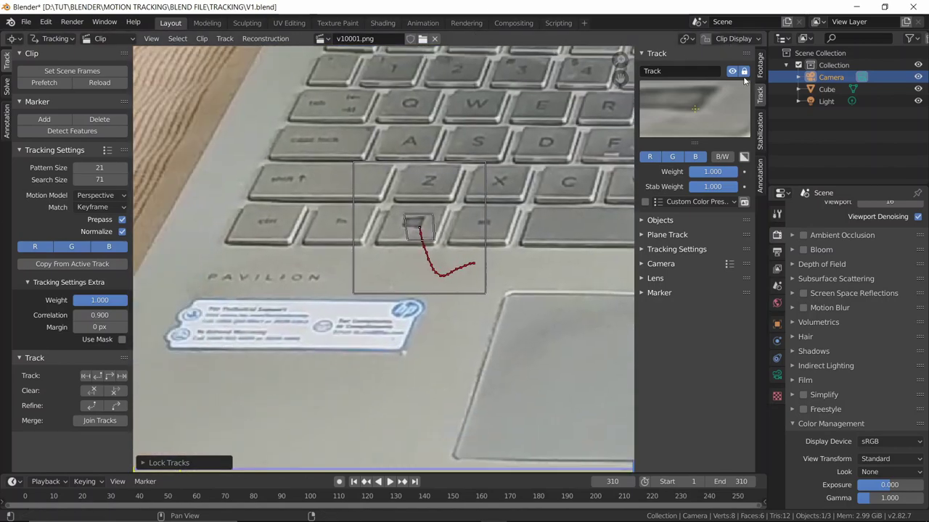
{"action": "left_click", "coordinate": [745, 72]}
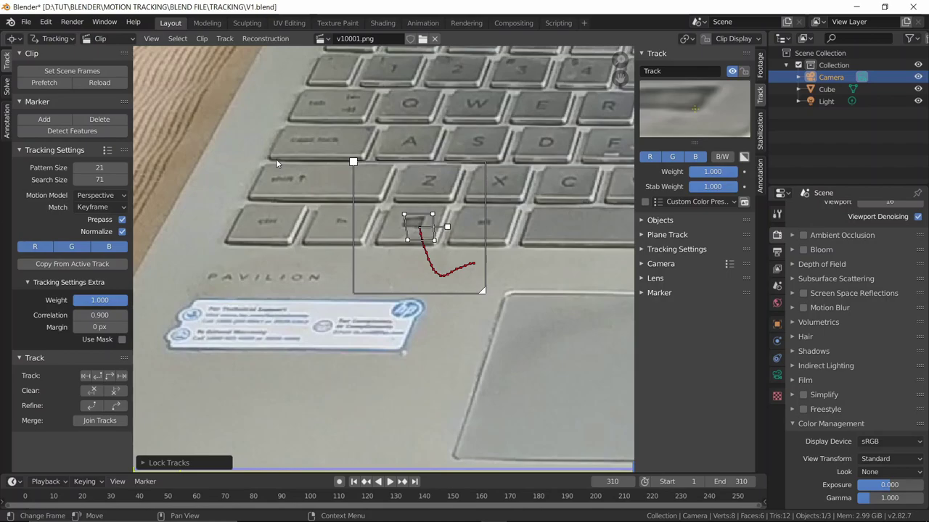
{"action": "key", "text": "ctrl+l"}
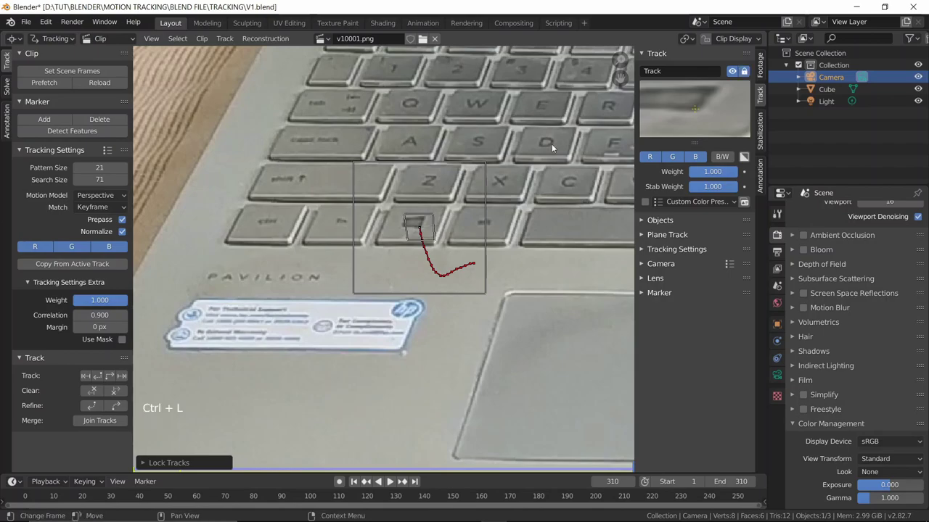
{"action": "left_click", "coordinate": [744, 71]}
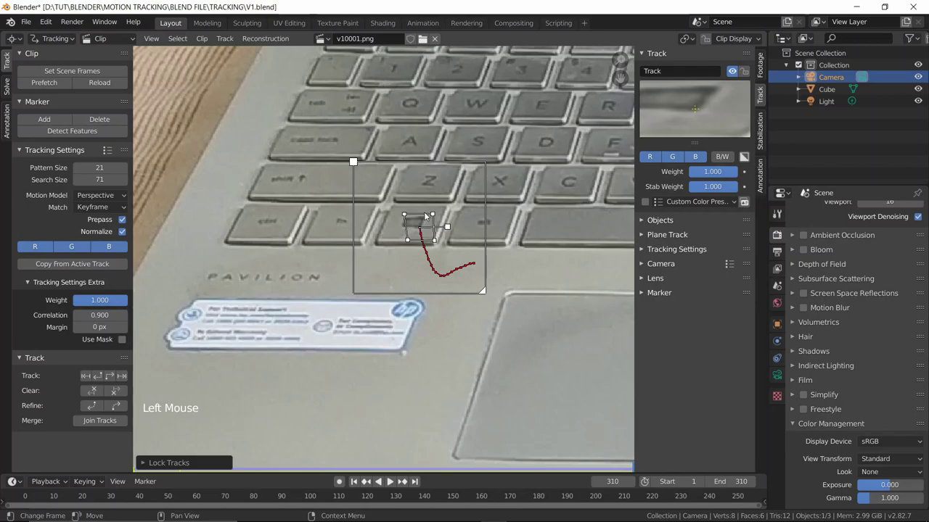
- Try moving the unlocked Windows key marker up to the Z key at frame 310, and undo the move
{"action": "left_click", "coordinate": [425, 217]}
{"action": "key", "text": "ctrl+z"}
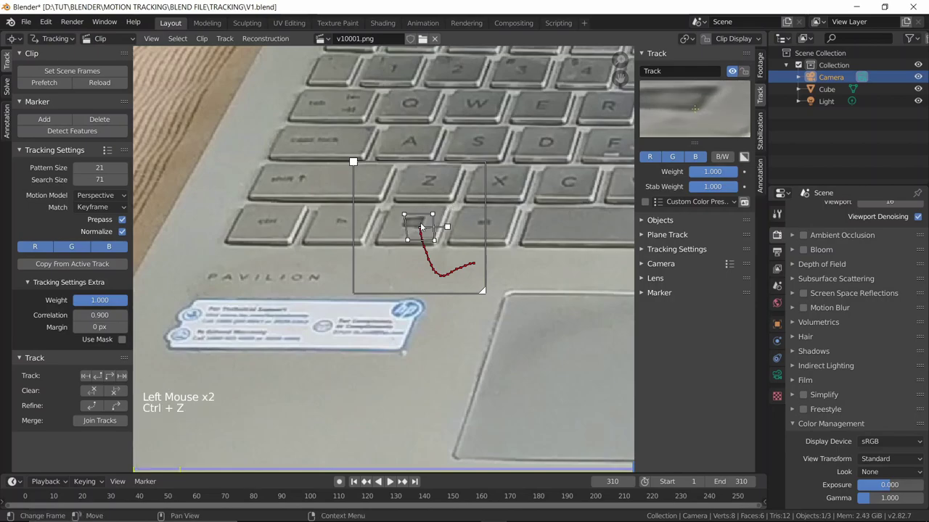
{"action": "left_click_drag", "start_coordinate": [422, 227], "coordinate": [447, 195]}
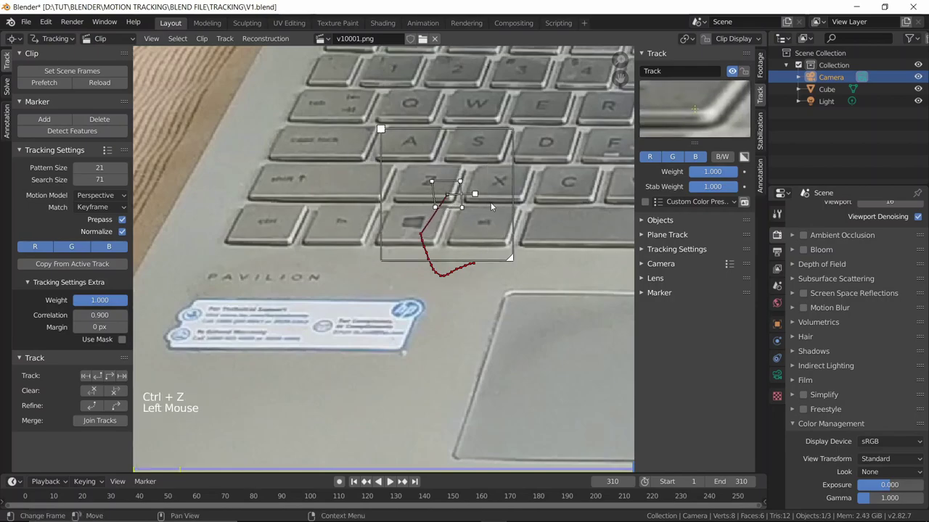
{"action": "key", "text": "ctrl+z"}
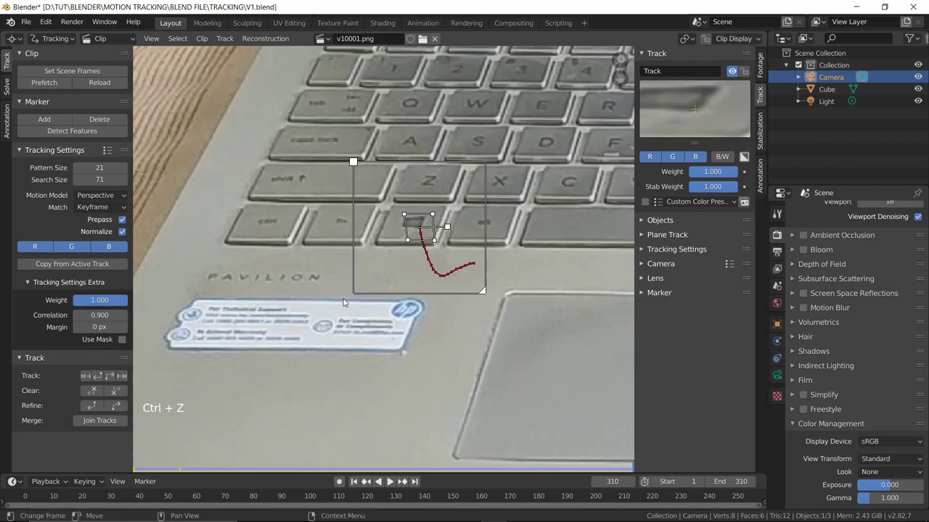
- Lock the Windows key track and try to move its locked marker toward the Z key
{"action": "key", "text": "ctrl+l"}
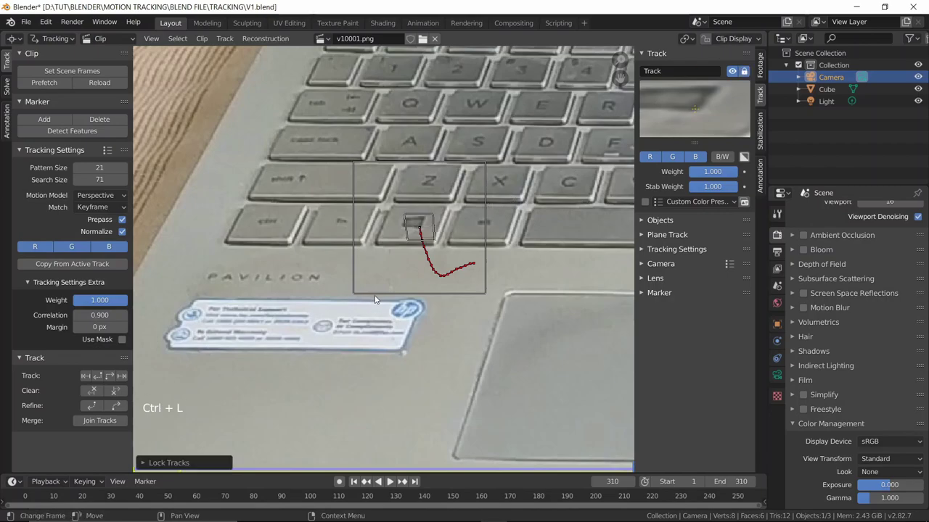
{"action": "left_click_drag", "start_coordinate": [414, 233], "coordinate": [429, 170]}
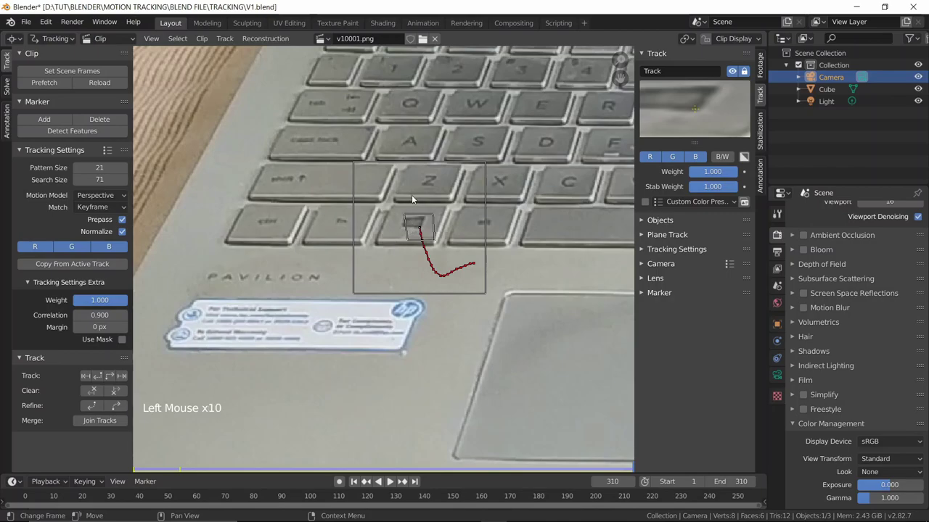
- Add a marker on the Microsoft logo of the Office sticker at frame 310 and fine-tune its position
{"action": "scroll", "coordinate": [413, 198], "scroll_direction": "down", "scroll_amount": 1}
{"action": "scroll", "coordinate": [412, 198], "scroll_direction": "down", "scroll_amount": 3, "text": "shift"}
{"action": "scroll", "coordinate": [456, 250], "scroll_direction": "down", "scroll_amount": 4}
{"action": "middle_click_drag", "start_coordinate": [457, 249], "coordinate": [323, 254], "text": "shift"}
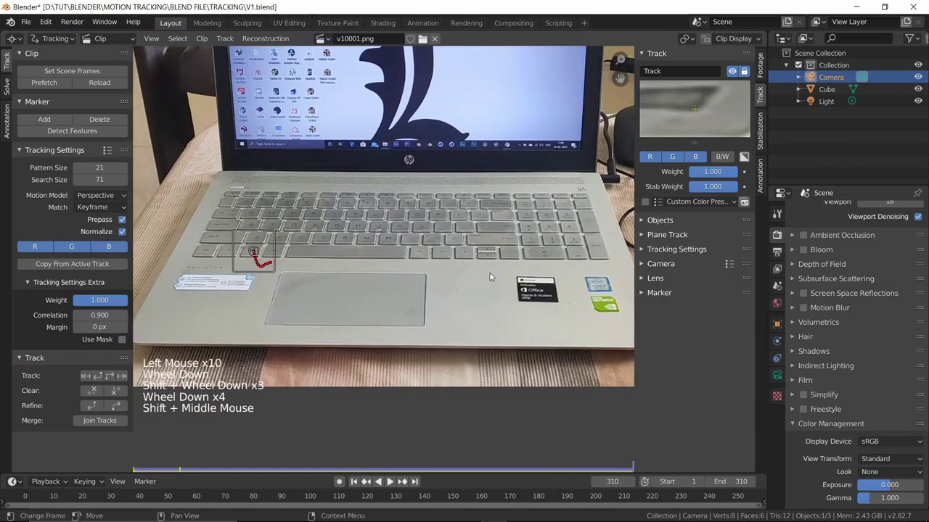
{"action": "scroll", "coordinate": [518, 288], "scroll_direction": "up", "scroll_amount": 4}
{"action": "middle_click_drag", "start_coordinate": [518, 288], "coordinate": [246, 312], "text": "shift"}
{"action": "middle_click_drag", "start_coordinate": [435, 341], "coordinate": [292, 290], "text": "shift"}
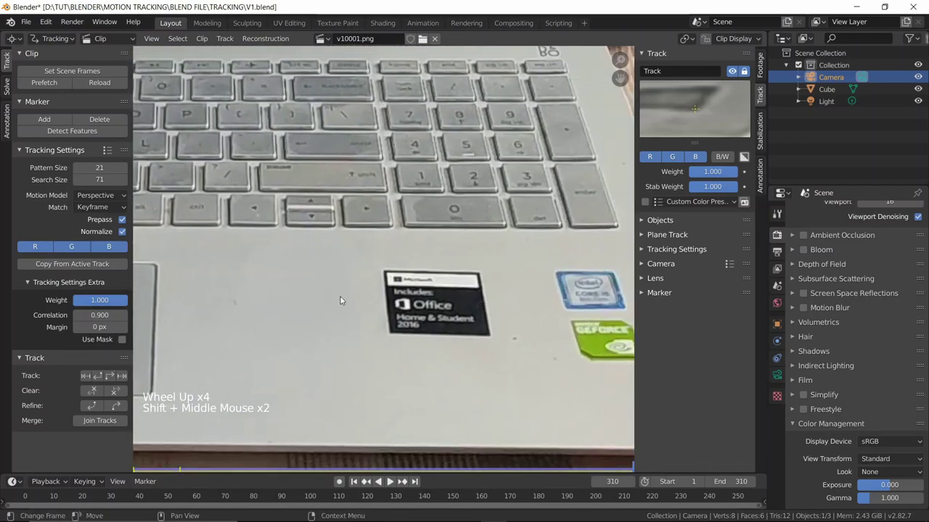
{"action": "scroll", "coordinate": [331, 296], "scroll_direction": "up", "scroll_amount": 3}
{"action": "left_click", "coordinate": [404, 297], "text": "ctrl"}
{"action": "left_click_drag", "start_coordinate": [708, 119], "coordinate": [702, 113]}
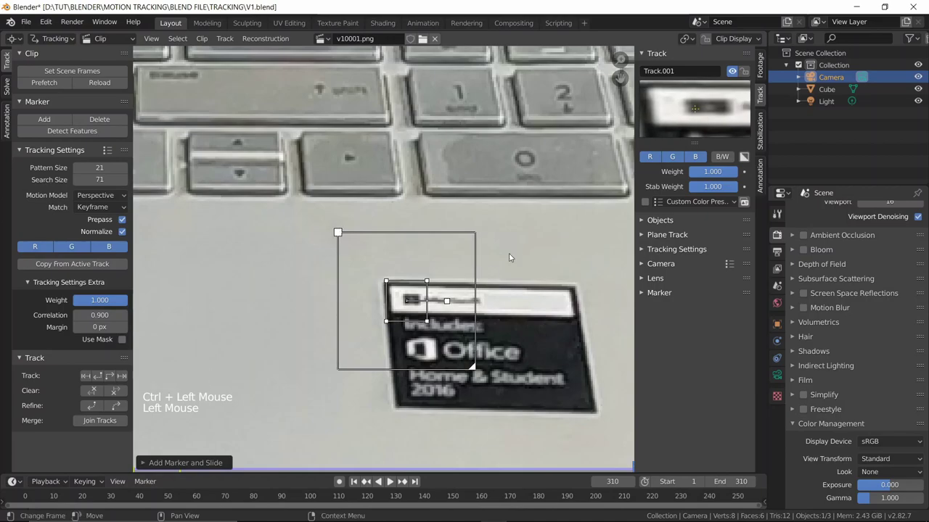
- Scale the Office sticker marker up to about 1.8 times its size and nudge its center slightly on the Microsoft logo
{"action": "key", "text": "s"}
{"action": "left_click", "coordinate": [509, 295]}
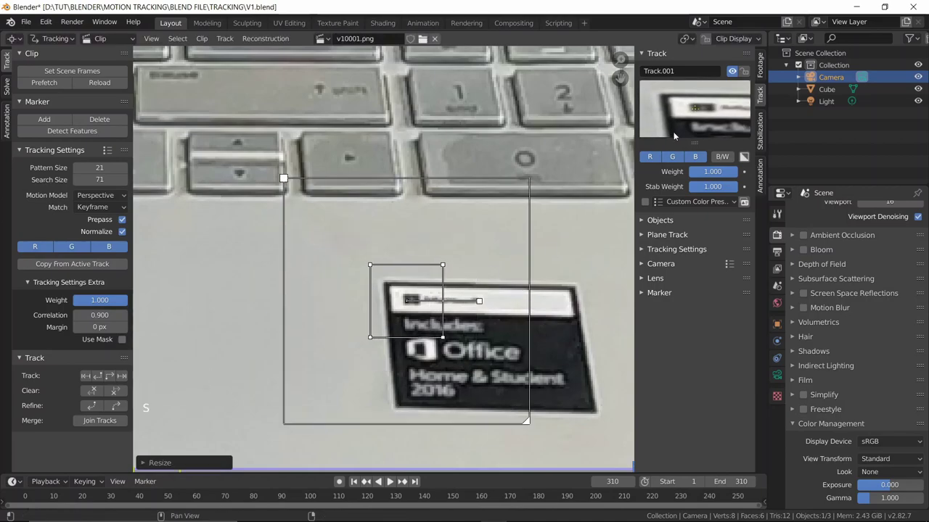
{"action": "left_click_drag", "start_coordinate": [702, 113], "coordinate": [705, 111]}
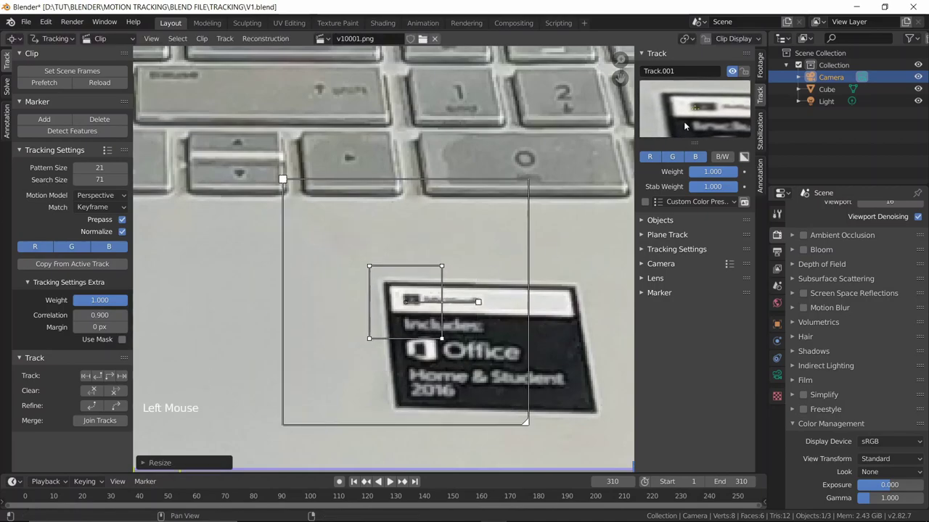
- Track the Office sticker marker backward from frame 310 to frame 1 and lock its track
{"action": "scroll", "coordinate": [344, 313], "scroll_direction": "down", "scroll_amount": 4}
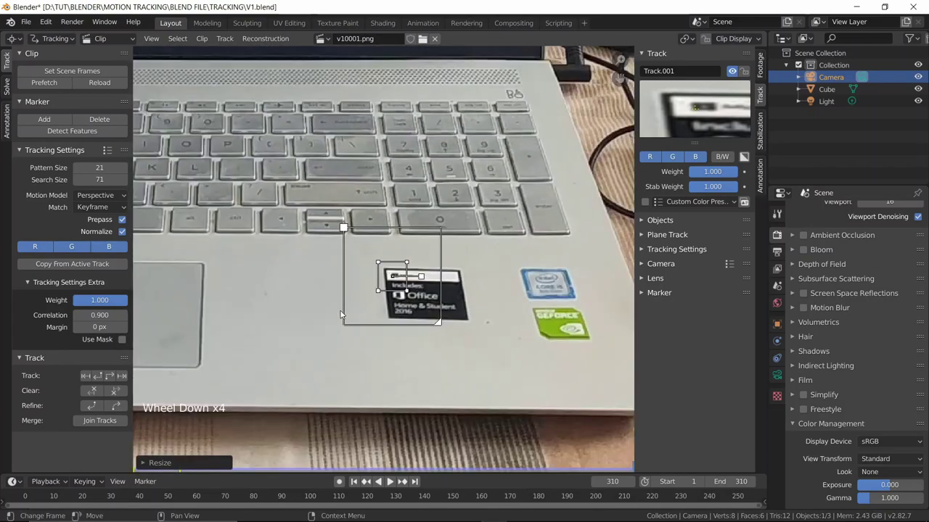
{"action": "key", "text": "ctrl+shift"}
{"action": "key", "text": "ctrl+shift+t"}
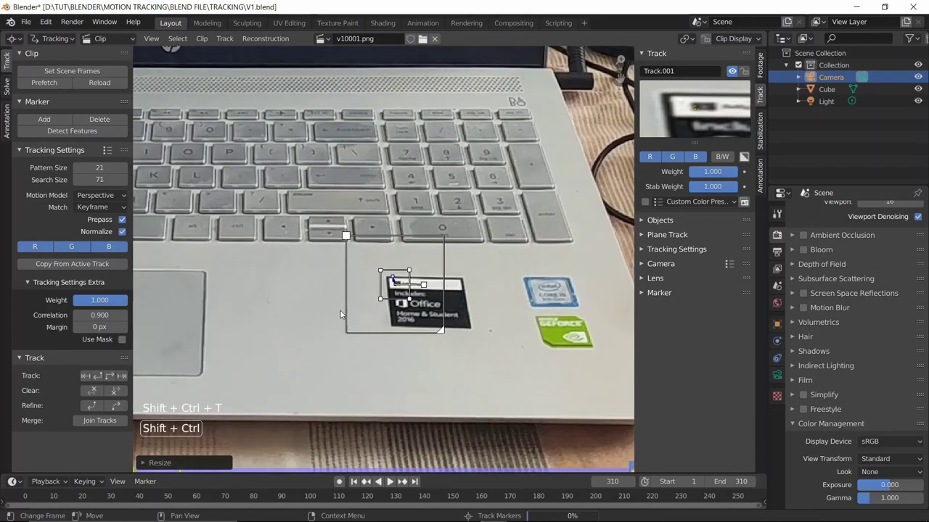
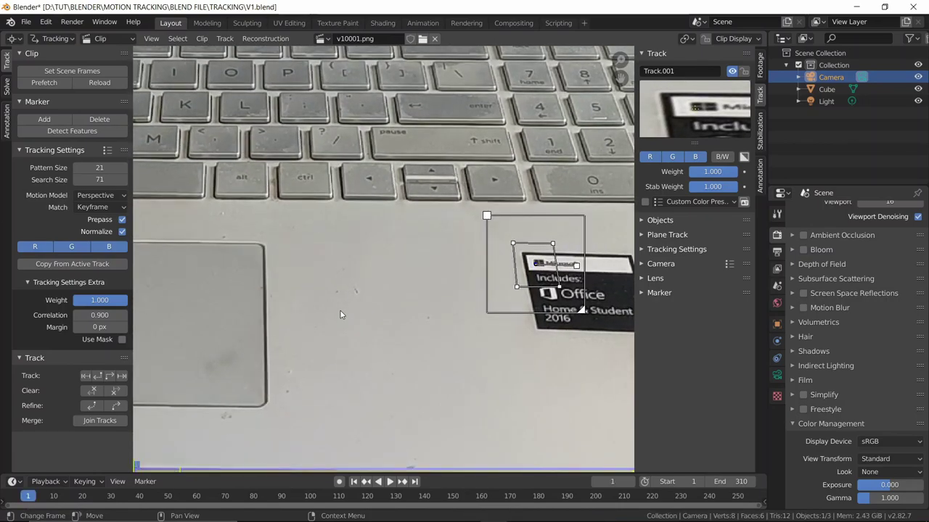
{"action": "key", "text": "ctrl+l"}
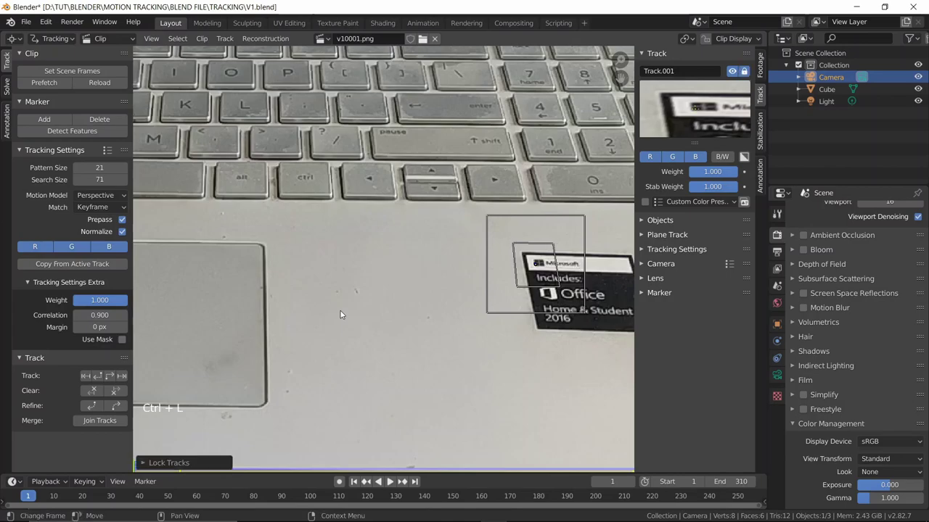
- Add a marker on the HP logo below the laptop screen at frame 1 and fine-tune its position
{"action": "scroll", "coordinate": [394, 239], "scroll_direction": "down", "scroll_amount": 4}
{"action": "middle_click_drag", "start_coordinate": [394, 239], "coordinate": [335, 155], "text": "shift"}
{"action": "scroll", "coordinate": [435, 261], "scroll_direction": "up", "scroll_amount": 3}
{"action": "scroll", "coordinate": [370, 148], "scroll_direction": "up", "scroll_amount": 3}
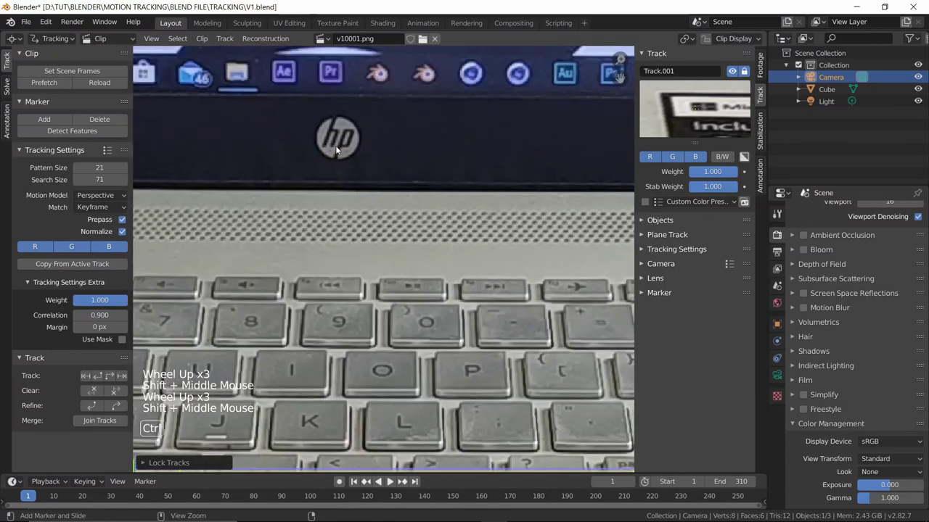
{"action": "left_click", "coordinate": [327, 144], "text": "ctrl"}
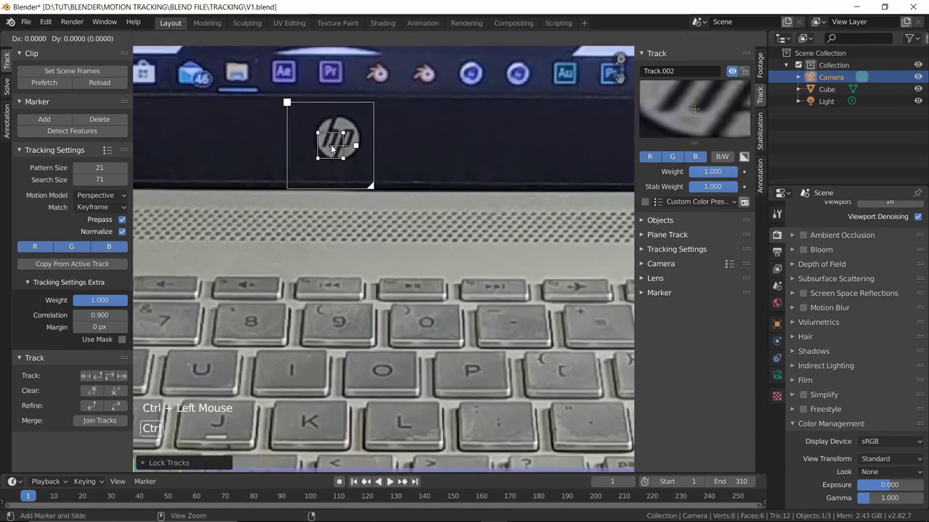
{"action": "left_click_drag", "start_coordinate": [702, 126], "coordinate": [709, 128]}
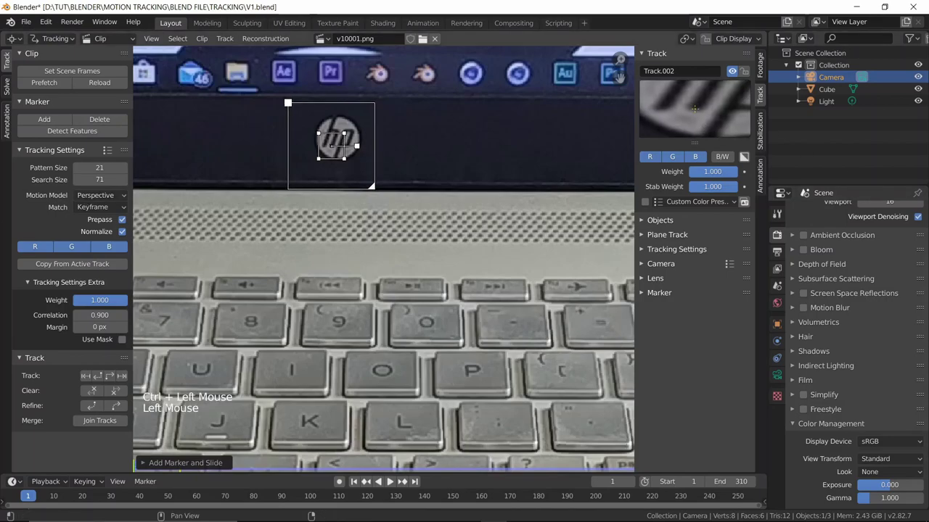
- Scale the HP logo marker up to about 1.4 times its size and lock the clip view to the selected marker
{"action": "key", "text": "s"}
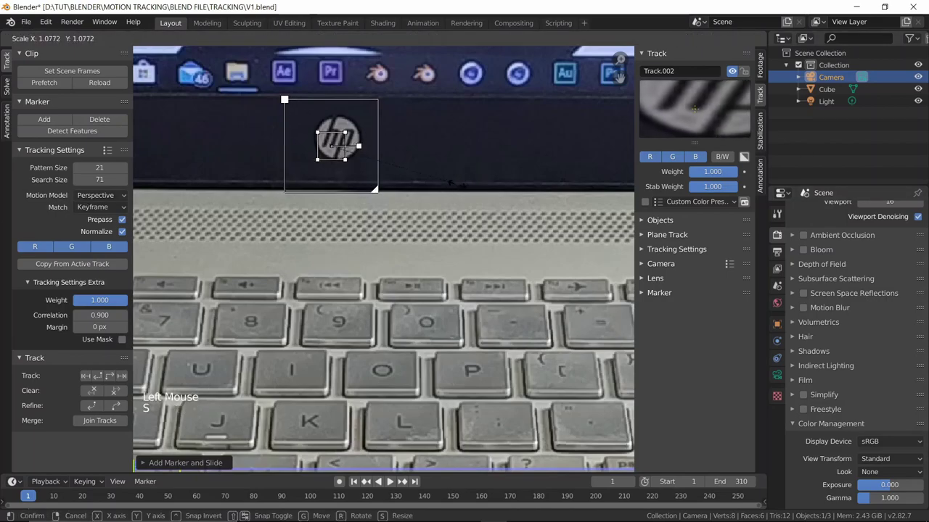
{"action": "left_click", "coordinate": [475, 187]}
{"action": "scroll", "coordinate": [475, 187], "scroll_direction": "down", "scroll_amount": 7}
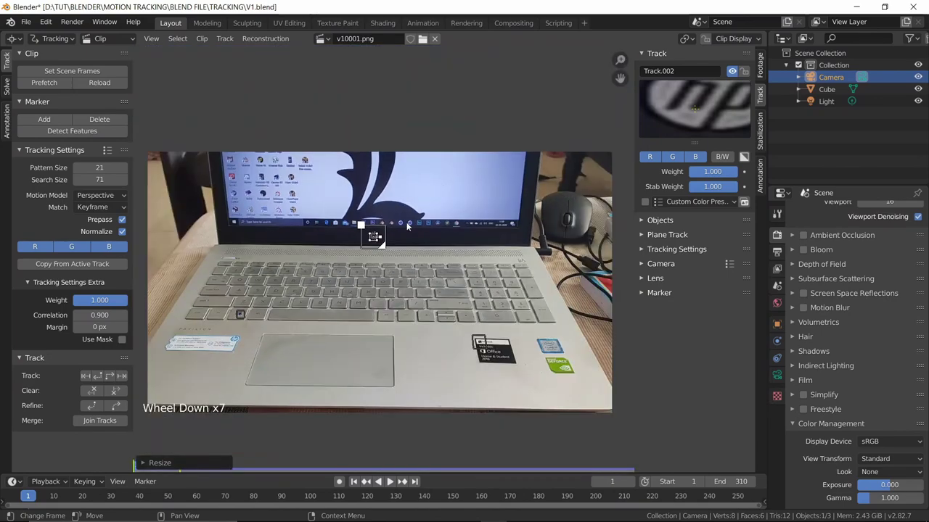
{"action": "scroll", "coordinate": [407, 226], "scroll_direction": "up", "scroll_amount": 4}
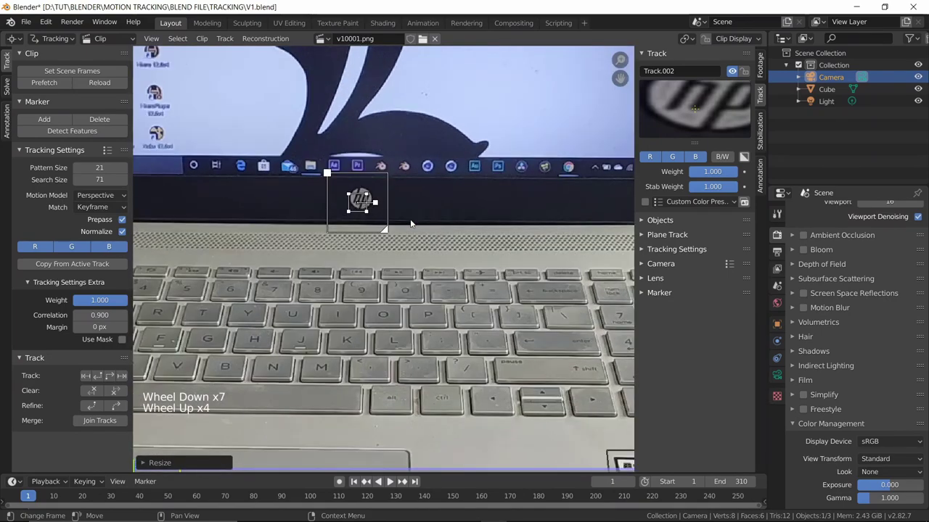
{"action": "left_click", "coordinate": [704, 39]}
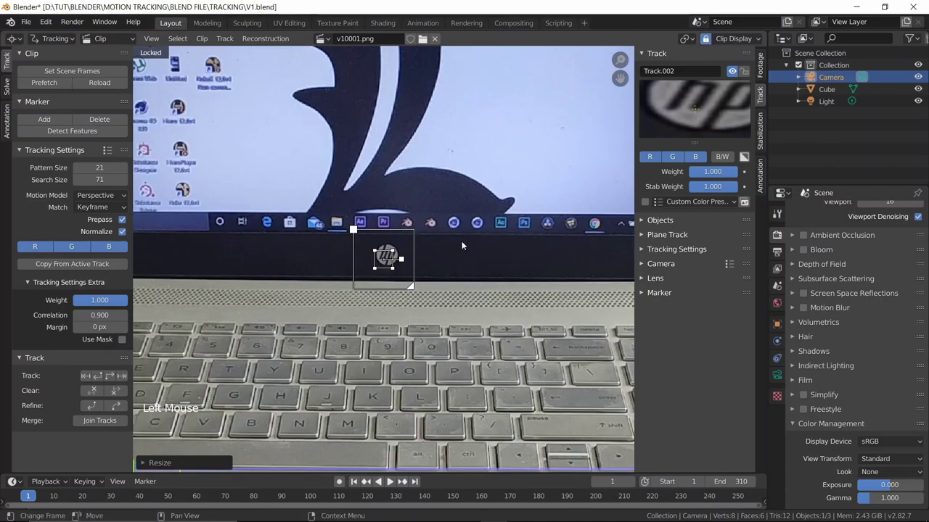
- Track the HP logo marker forward to frame 310 and lock its track, returning to frame 1
{"action": "key", "text": "ctrl+t"}
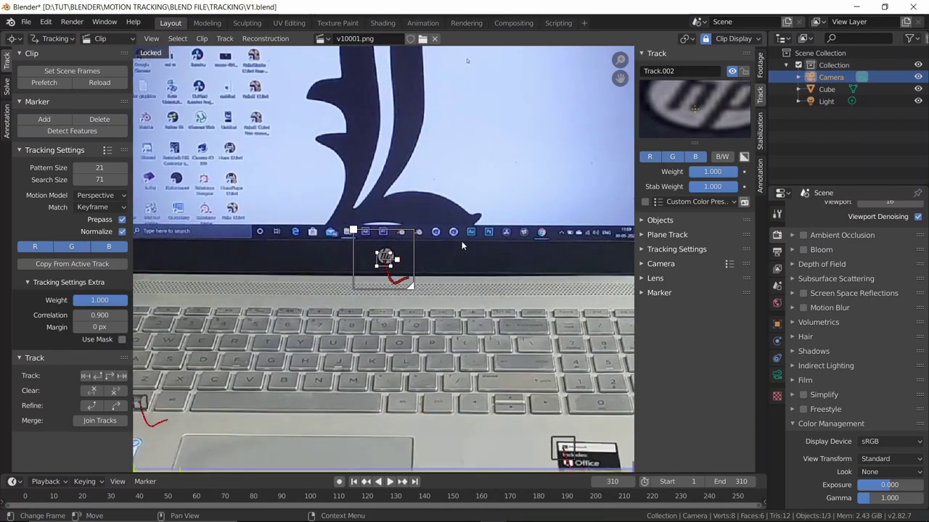
{"action": "key", "text": "ctrl+l"}
{"action": "key", "text": "shift+Left"}
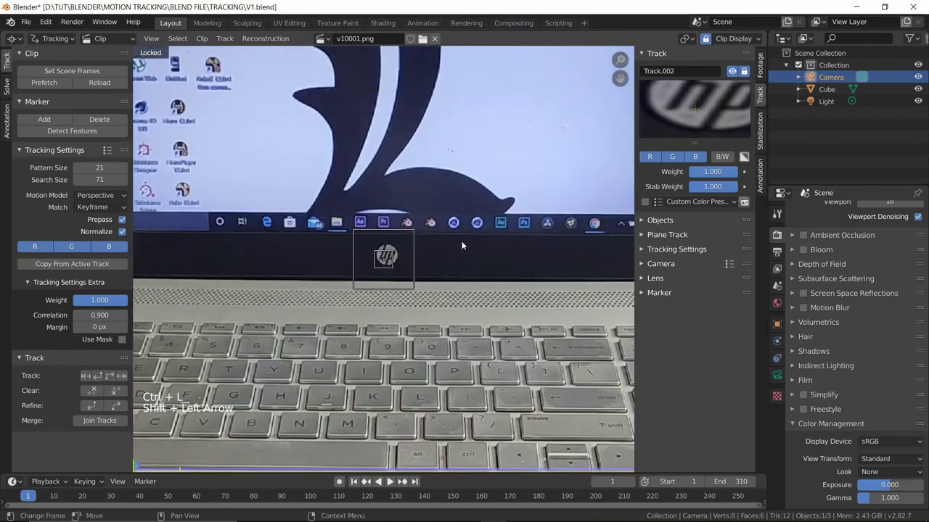
{"action": "scroll", "coordinate": [457, 244], "scroll_direction": "down", "scroll_amount": 4}
{"action": "middle_click_drag", "start_coordinate": [400, 316], "coordinate": [416, 282], "text": "shift"}
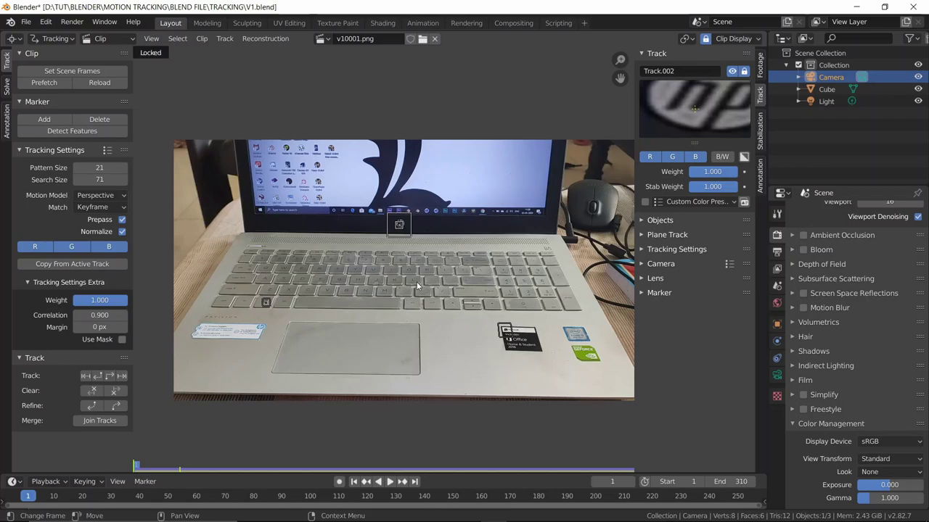
{"action": "left_click", "coordinate": [6, 85]}
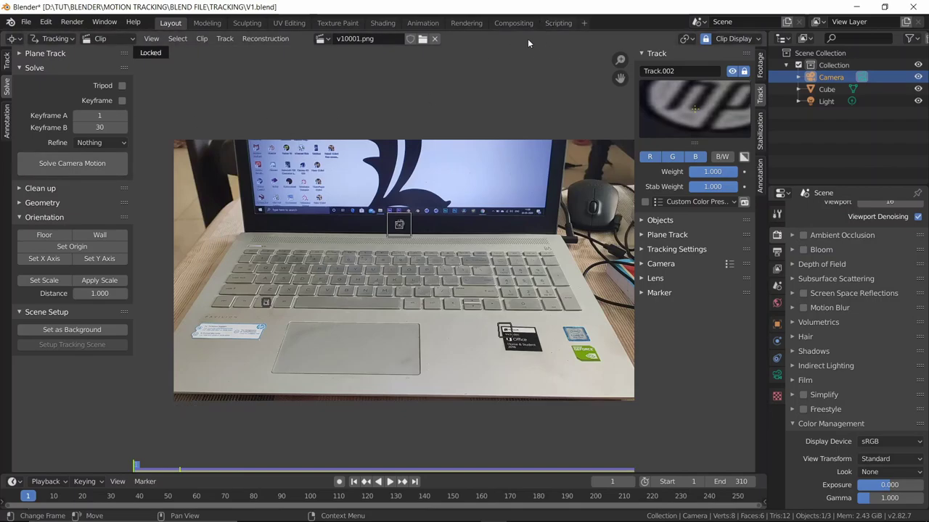
{"action": "left_click", "coordinate": [6, 63]}
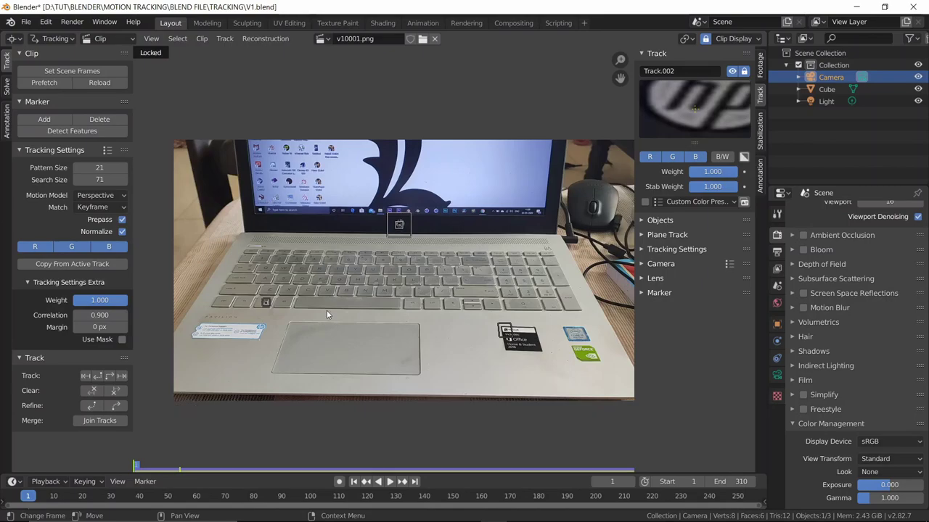
- Examine the laptop's screen, keyboard and palm rest at frame 1 for further distinct features to track
{"action": "scroll", "coordinate": [327, 304], "scroll_direction": "up", "scroll_amount": 3}
{"action": "middle_click_drag", "start_coordinate": [313, 195], "coordinate": [355, 196]}
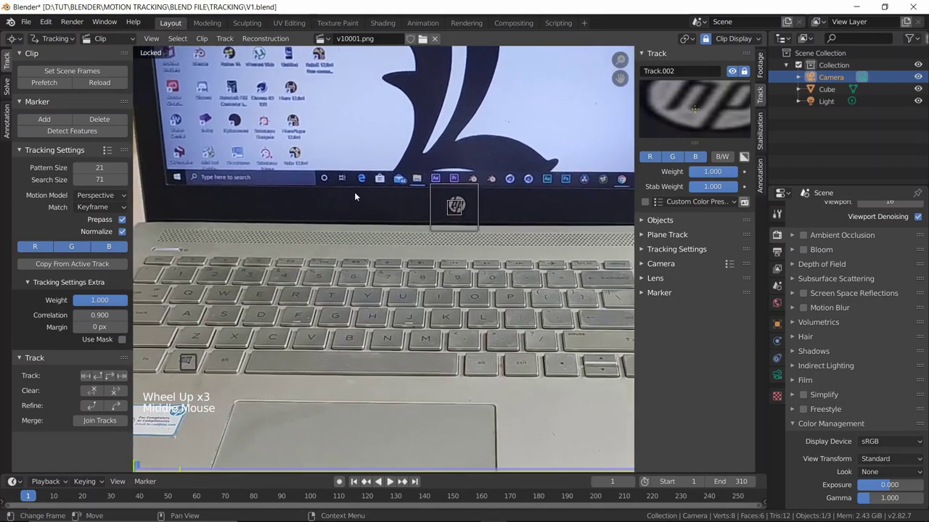
{"action": "scroll", "coordinate": [354, 194], "scroll_direction": "up", "scroll_amount": 4}
{"action": "middle_click_drag", "start_coordinate": [309, 72], "coordinate": [316, 191]}
{"action": "scroll", "coordinate": [334, 200], "scroll_direction": "down", "scroll_amount": 3}
{"action": "middle_click_drag", "start_coordinate": [368, 326], "coordinate": [494, 234]}
{"action": "middle_click_drag", "start_coordinate": [281, 380], "coordinate": [221, 236]}
{"action": "middle_click_drag", "start_coordinate": [325, 235], "coordinate": [151, 218]}
{"action": "middle_click_drag", "start_coordinate": [404, 152], "coordinate": [404, 232]}
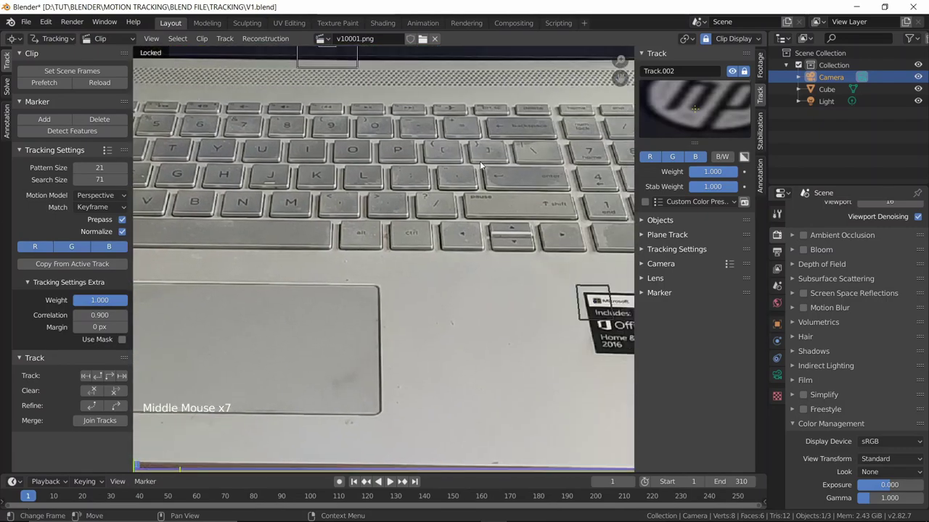
{"action": "middle_click_drag", "start_coordinate": [480, 165], "coordinate": [430, 191]}
{"action": "middle_click_drag", "start_coordinate": [624, 105], "coordinate": [453, 171]}
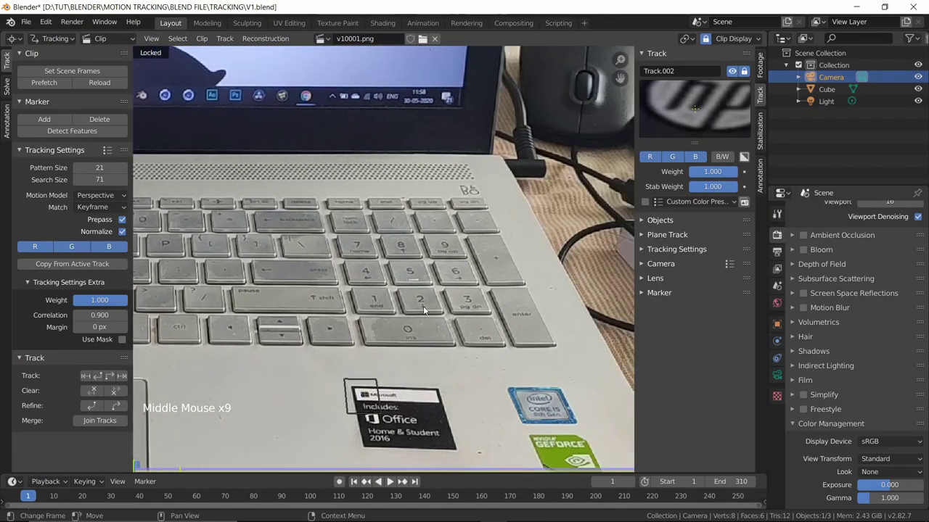
- Add a marker on the Nvidia eye logo of the green GeForce sticker at frame 1
{"action": "middle_click_drag", "start_coordinate": [398, 317], "coordinate": [355, 217]}
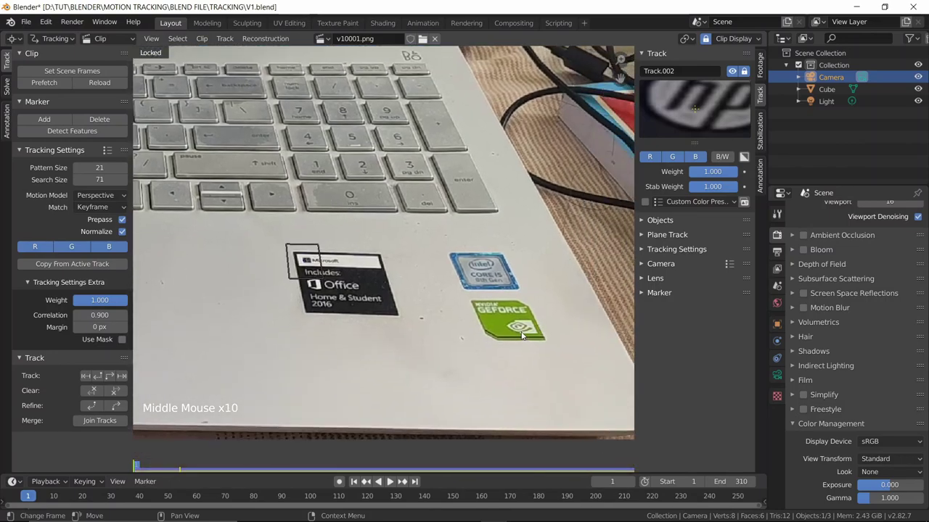
{"action": "scroll", "coordinate": [521, 335], "scroll_direction": "up", "scroll_amount": 2}
{"action": "middle_click_drag", "start_coordinate": [521, 335], "coordinate": [479, 313]}
{"action": "left_click", "coordinate": [486, 312], "text": "ctrl"}
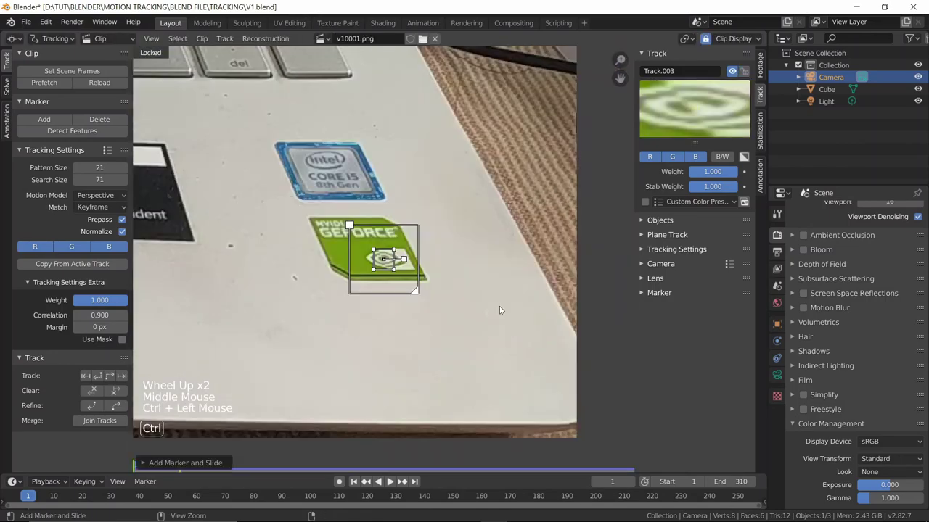
- Scale the GeForce sticker marker up to about 1.95 times its size and track it forward from frame 1
{"action": "key", "text": "s"}
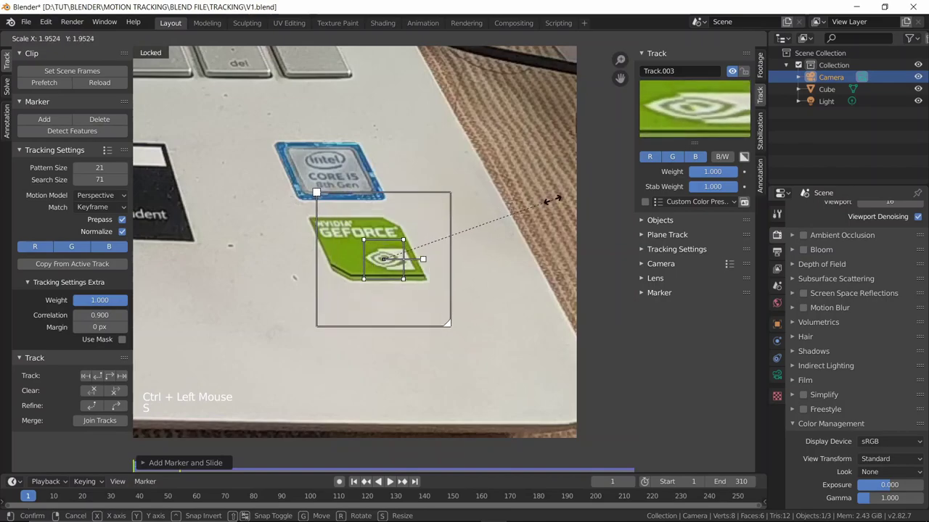
{"action": "left_click", "coordinate": [552, 200]}
{"action": "middle_click_drag", "start_coordinate": [508, 217], "coordinate": [526, 221]}
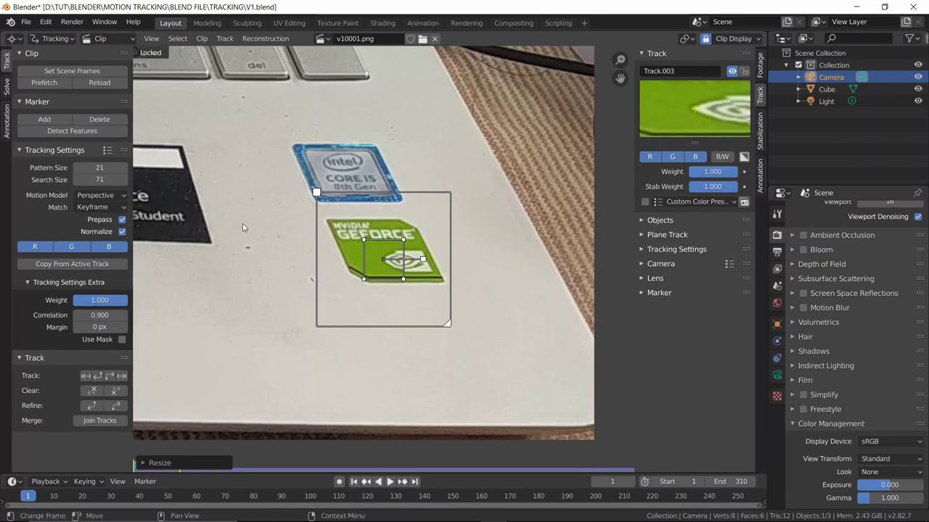
{"action": "scroll", "coordinate": [297, 225], "scroll_direction": "down", "scroll_amount": 4}
{"action": "key", "text": "ctrl+t"}
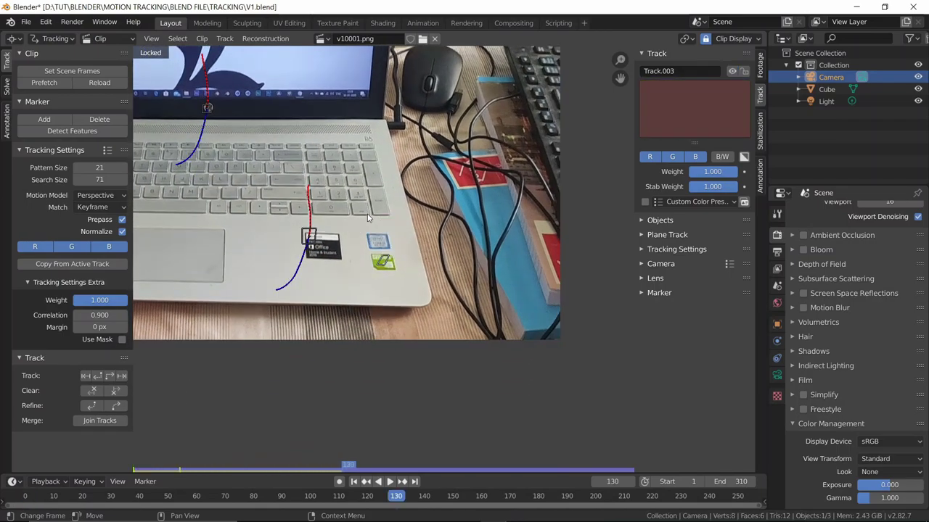
- Enlarge the GeForce sticker marker's search area slightly at frame 129 and resume tracking it forward to frame 310
{"action": "key", "text": "Left"}
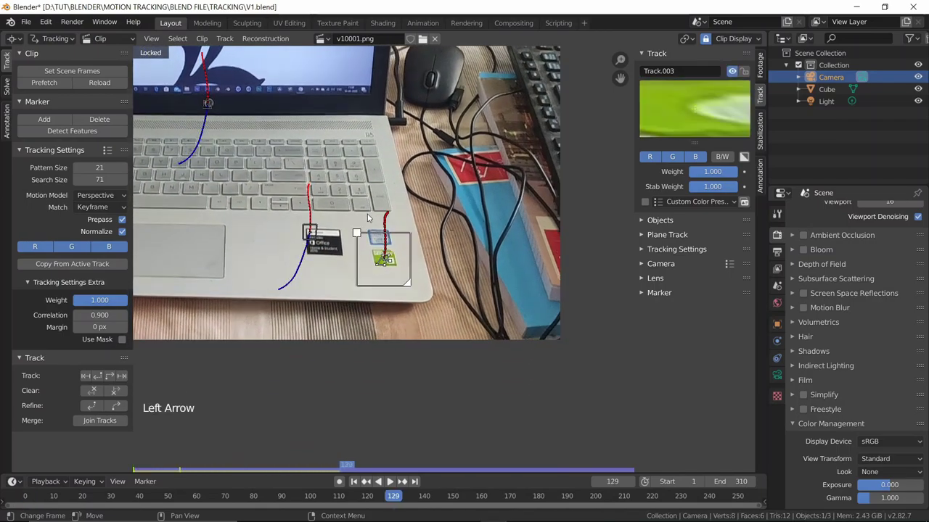
{"action": "scroll", "coordinate": [406, 268], "scroll_direction": "up", "scroll_amount": 4}
{"action": "left_click_drag", "start_coordinate": [450, 326], "coordinate": [453, 331]}
{"action": "key", "text": "ctrl+t"}
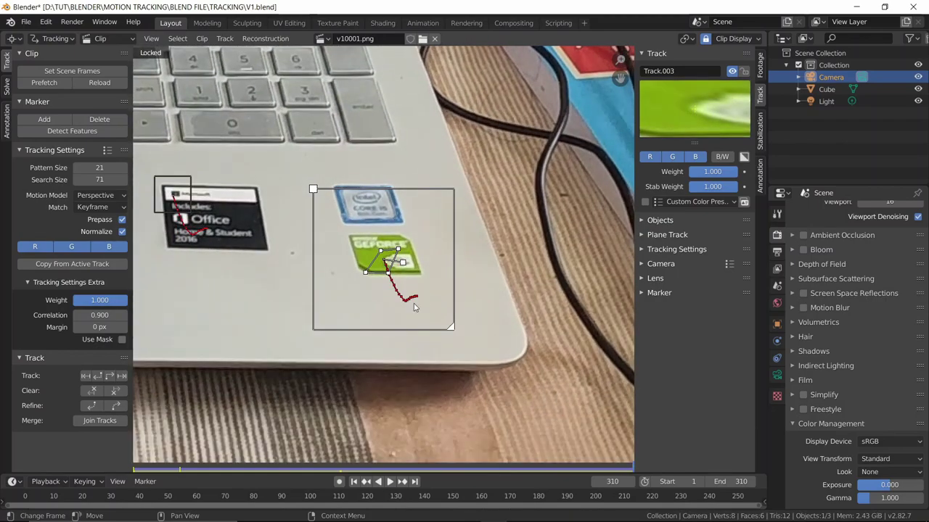
- Lock the GeForce sticker track and return to frame 1
{"action": "key", "text": "ctrl+l"}
{"action": "key", "text": "shift+Left"}
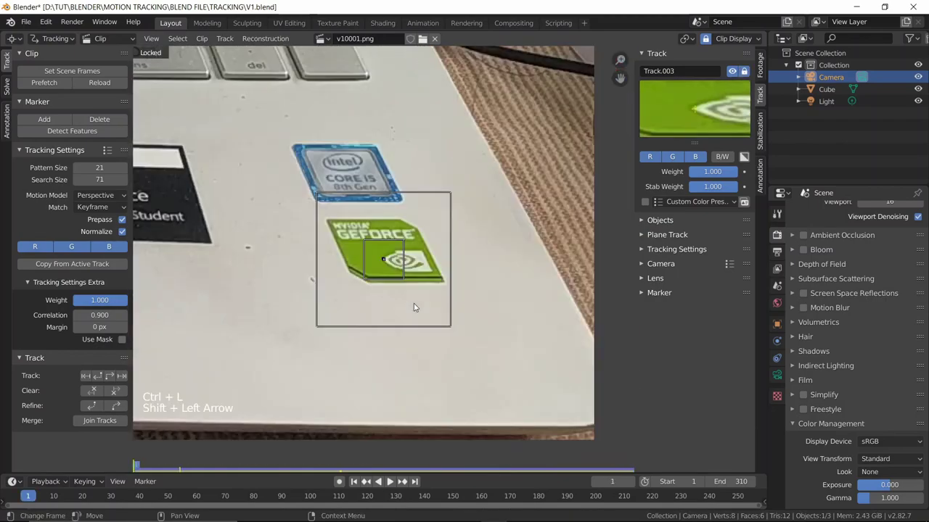
- Try a marker on the Substance Designer desktop icon on the laptop screen at frame 1, adjusting its position on the icon's corner
{"action": "scroll", "coordinate": [351, 274], "scroll_direction": "down", "scroll_amount": 7}
{"action": "middle_click_drag", "start_coordinate": [365, 213], "coordinate": [452, 236]}
{"action": "scroll", "coordinate": [476, 239], "scroll_direction": "up", "scroll_amount": 1}
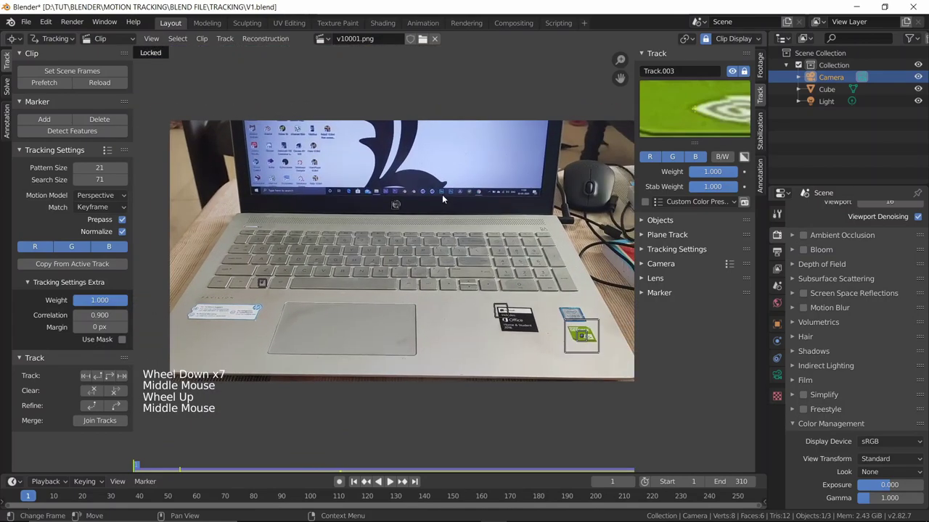
{"action": "scroll", "coordinate": [491, 172], "scroll_direction": "up", "scroll_amount": 1}
{"action": "middle_click_drag", "start_coordinate": [293, 147], "coordinate": [419, 219]}
{"action": "scroll", "coordinate": [301, 149], "scroll_direction": "up", "scroll_amount": 3}
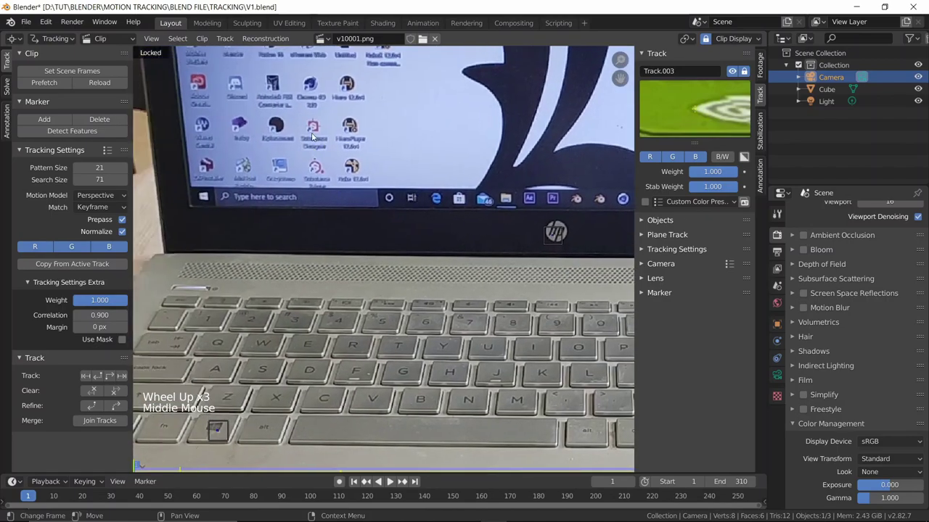
{"action": "scroll", "coordinate": [305, 119], "scroll_direction": "up", "scroll_amount": 1}
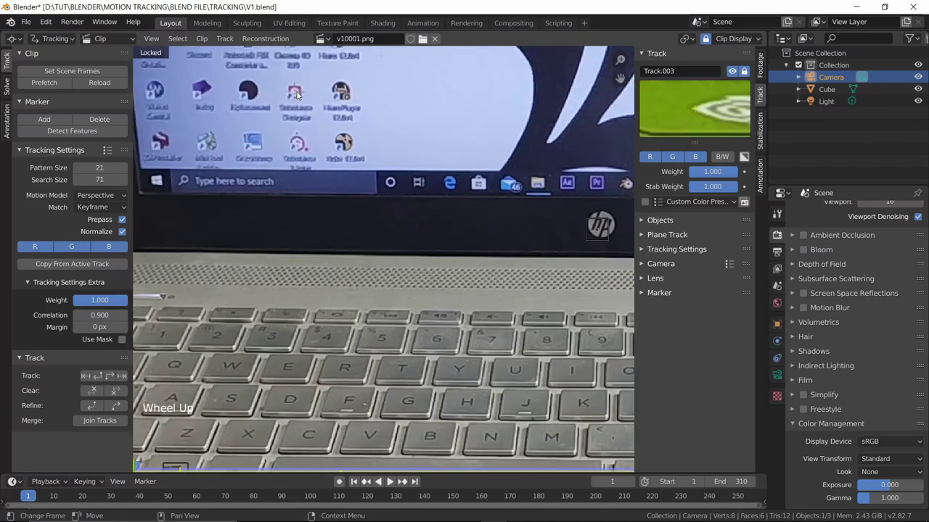
{"action": "left_click", "coordinate": [295, 93], "text": "ctrl"}
{"action": "left_click_drag", "start_coordinate": [729, 102], "coordinate": [722, 98]}
{"action": "left_click_drag", "start_coordinate": [383, 259], "coordinate": [386, 262]}
- Scale up the desktop icon marker and track it forward from frame 1
{"action": "key", "text": "s"}
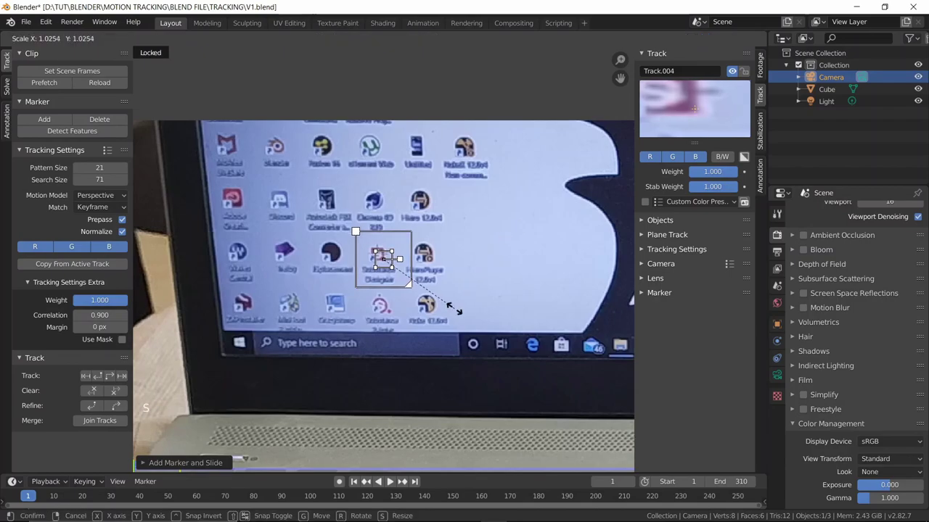
{"action": "left_click", "coordinate": [496, 319]}
{"action": "scroll", "coordinate": [467, 270], "scroll_direction": "down", "scroll_amount": 3}
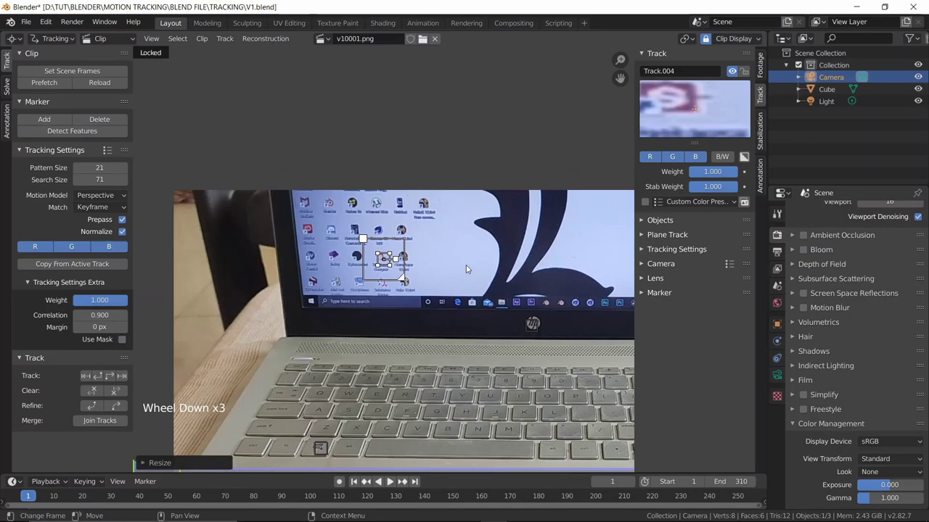
{"action": "key", "text": "ctrl+t"}
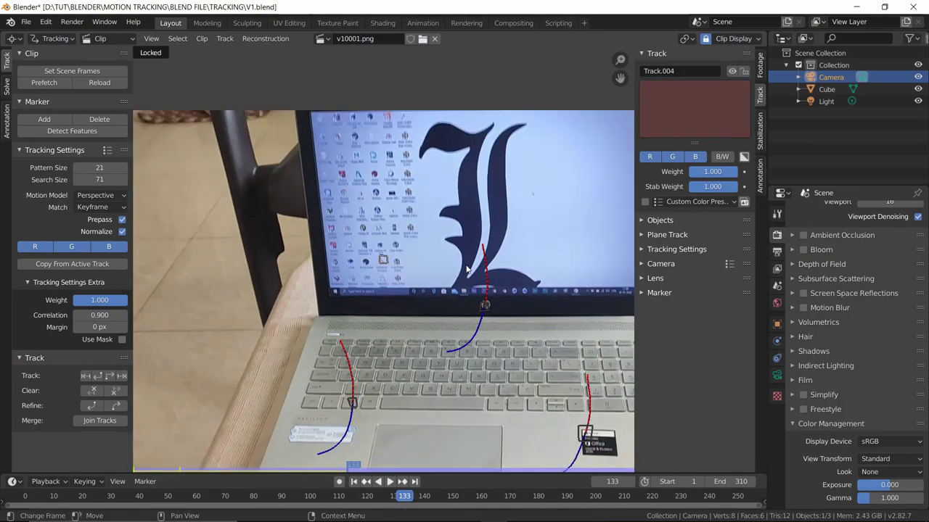
- Enlarge the desktop icon marker's search area slightly at frame 132 and resume tracking it forward
{"action": "key", "text": "Left"}
{"action": "left_click", "coordinate": [405, 278]}
{"action": "key", "text": "ctrl+z"}
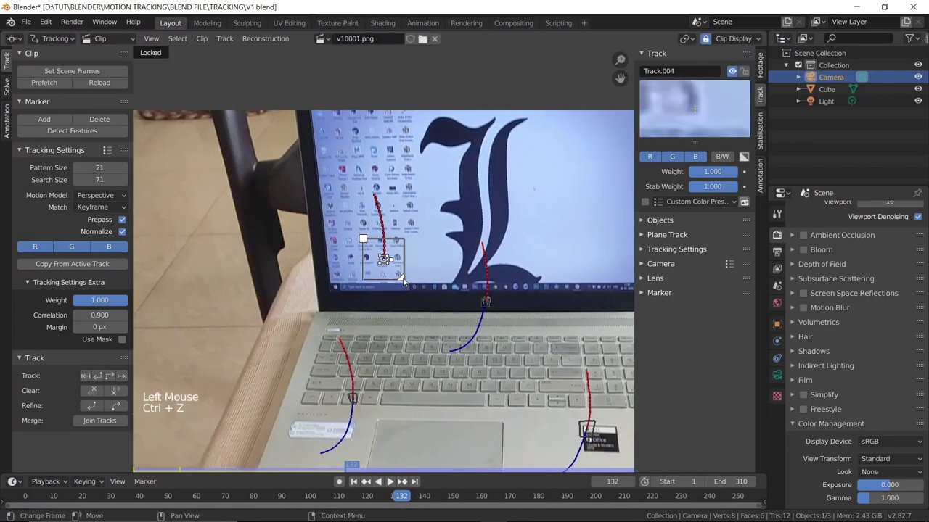
{"action": "left_click", "coordinate": [404, 279]}
{"action": "key", "text": "ctrl+t"}
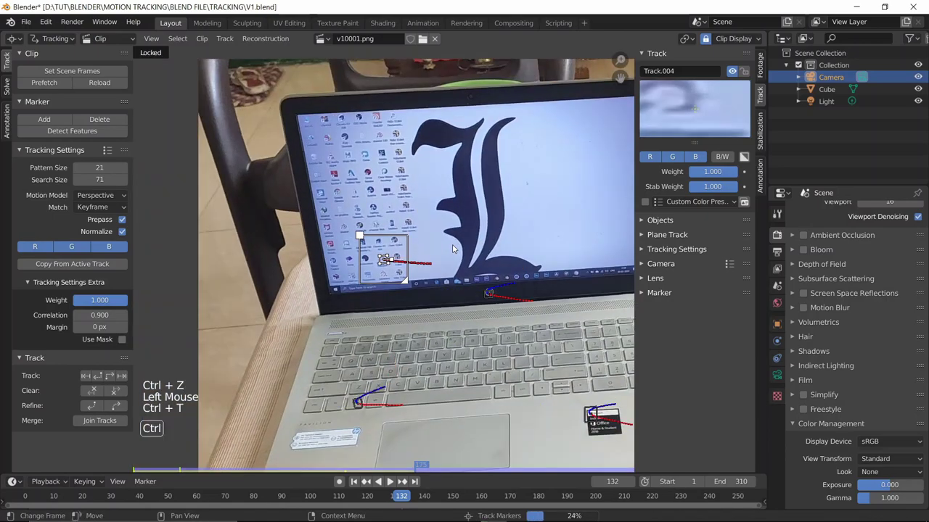
- Delete the desktop icon track and return to frame 1
{"action": "key", "text": "x"}
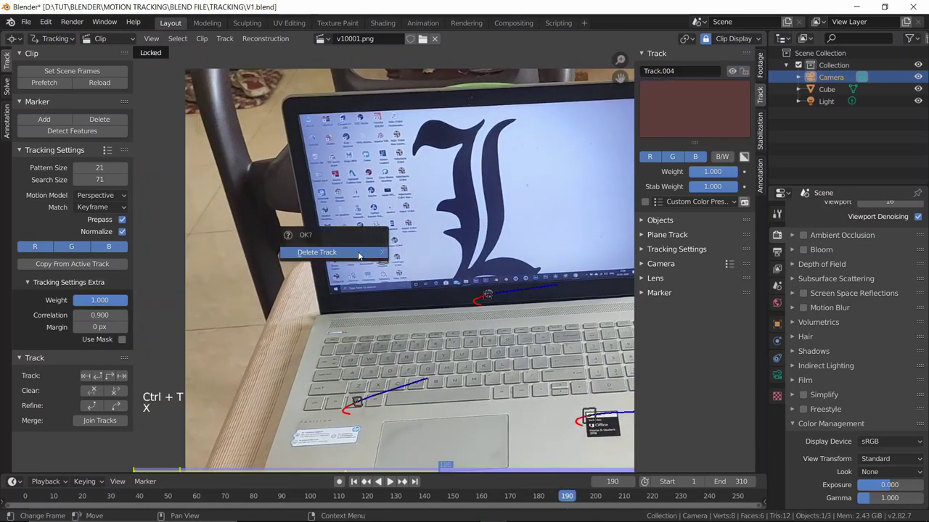
{"action": "left_click", "coordinate": [358, 252]}
{"action": "key", "text": "shift+Left"}
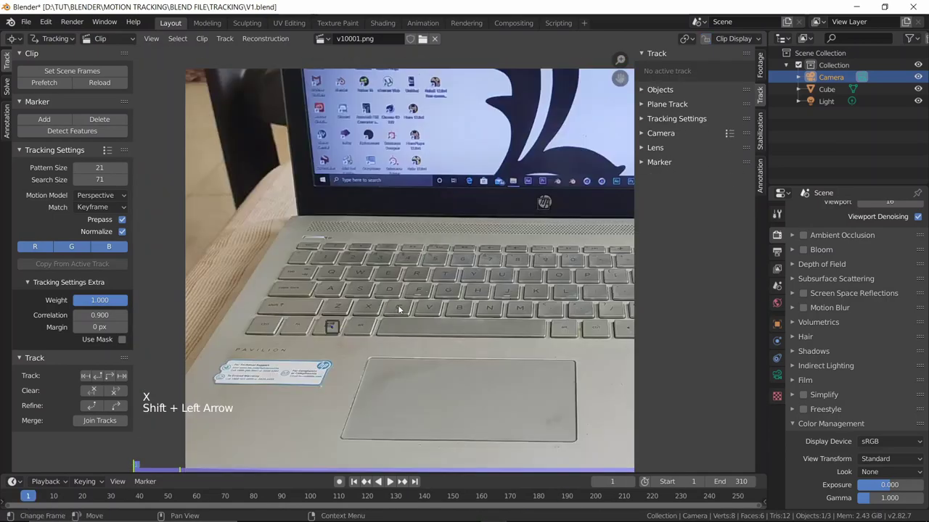
- Place a tracking marker on the laptop's E key in the first frame and enlarge the marker
{"action": "middle_click_drag", "start_coordinate": [407, 321], "coordinate": [182, 246]}
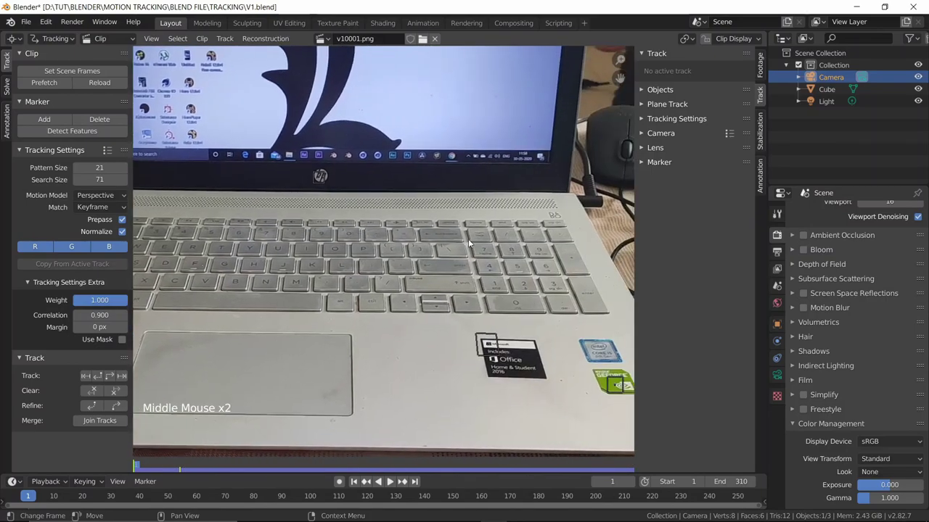
{"action": "scroll", "coordinate": [365, 263], "scroll_direction": "up", "scroll_amount": 4}
{"action": "middle_click_drag", "start_coordinate": [218, 206], "coordinate": [522, 210]}
{"action": "middle_click_drag", "start_coordinate": [337, 257], "coordinate": [312, 262]}
{"action": "scroll", "coordinate": [288, 240], "scroll_direction": "up", "scroll_amount": 3}
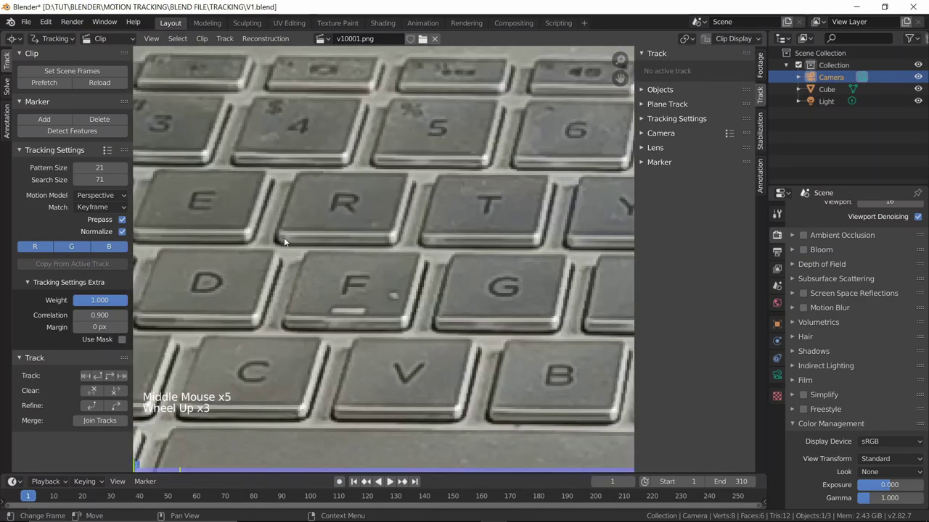
{"action": "left_click", "coordinate": [208, 208], "text": "ctrl"}
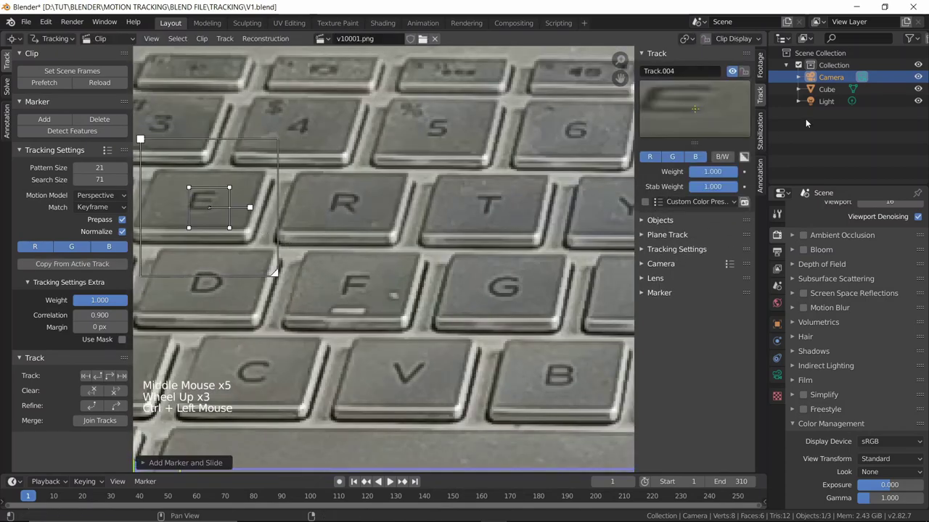
{"action": "left_click", "coordinate": [675, 112]}
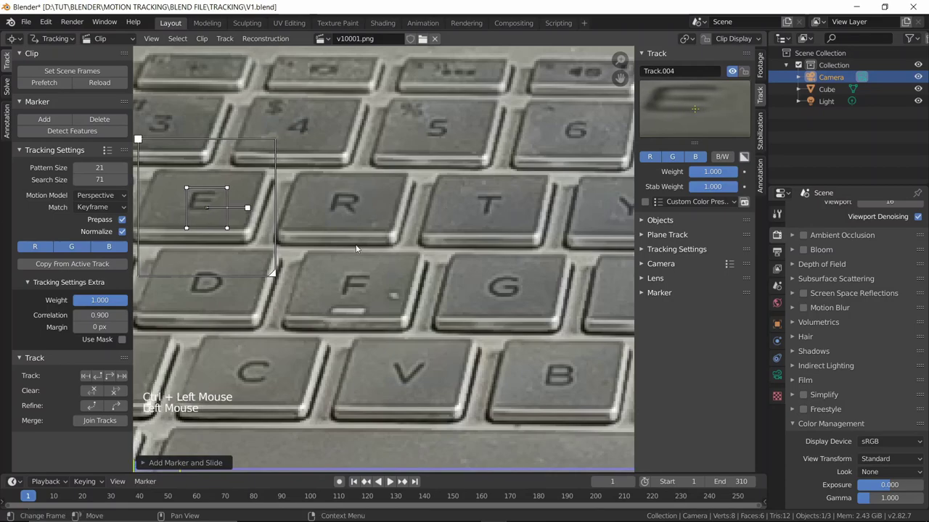
{"action": "key", "text": "s"}
{"action": "left_click", "coordinate": [381, 259]}
{"action": "scroll", "coordinate": [383, 261], "scroll_direction": "down", "scroll_amount": 3}
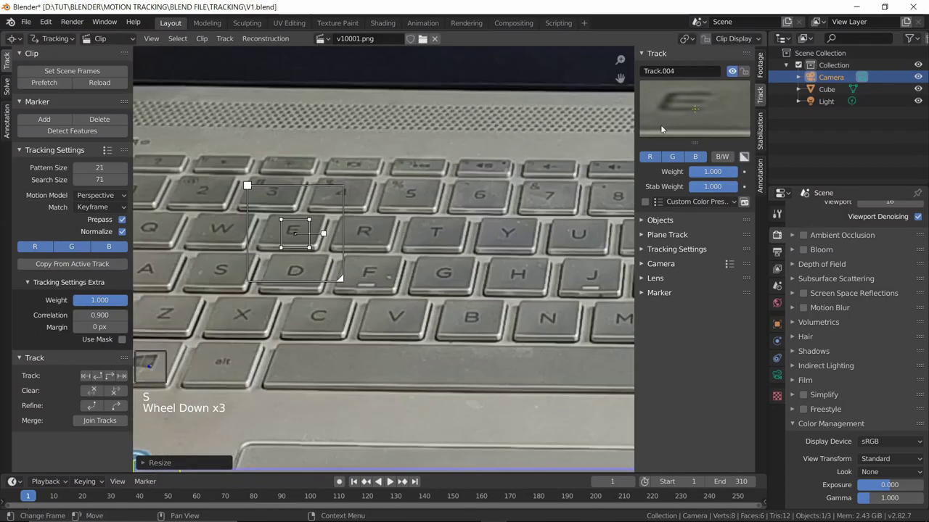
- Try tracking the E key marker forward, and delete that track at frame 92
{"action": "key", "text": "ctrl+t"}
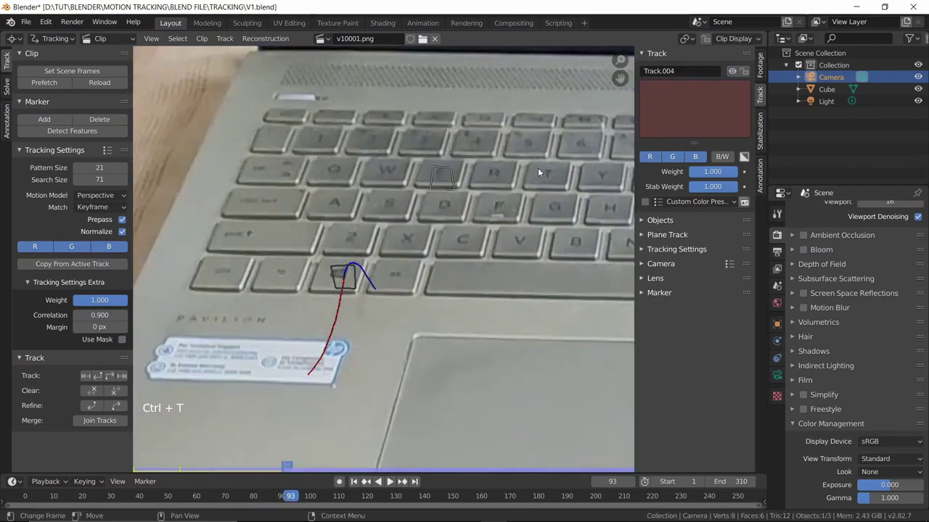
{"action": "key", "text": "Left"}
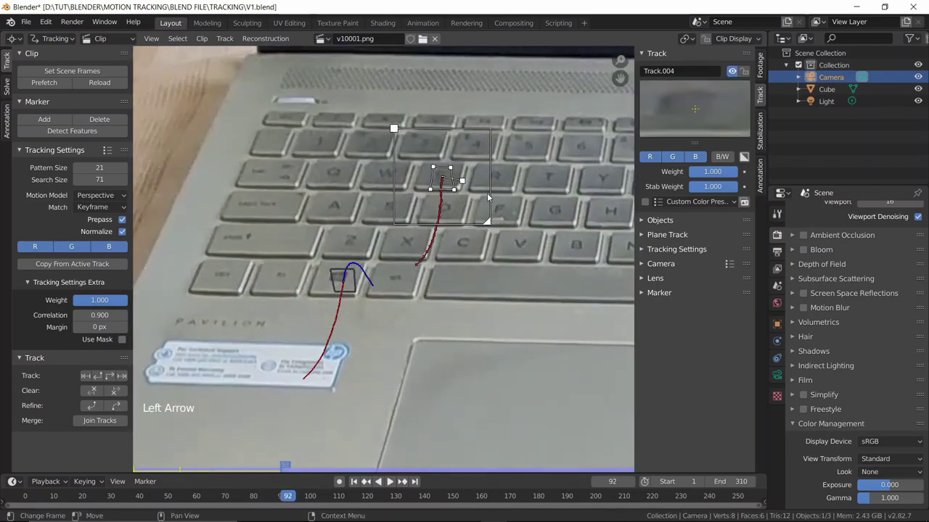
{"action": "key", "text": "x"}
{"action": "left_click", "coordinate": [487, 193]}
- In the first frame, place a tracking marker on the function key above the 6 key, enlarge it and fine-tune its position
{"action": "key", "text": "shift+Left"}
{"action": "scroll", "coordinate": [486, 192], "scroll_direction": "down", "scroll_amount": 2}
{"action": "scroll", "coordinate": [486, 191], "scroll_direction": "up", "scroll_amount": 2}
{"action": "middle_click_drag", "start_coordinate": [486, 192], "coordinate": [441, 208]}
{"action": "scroll", "coordinate": [441, 208], "scroll_direction": "up", "scroll_amount": 3}
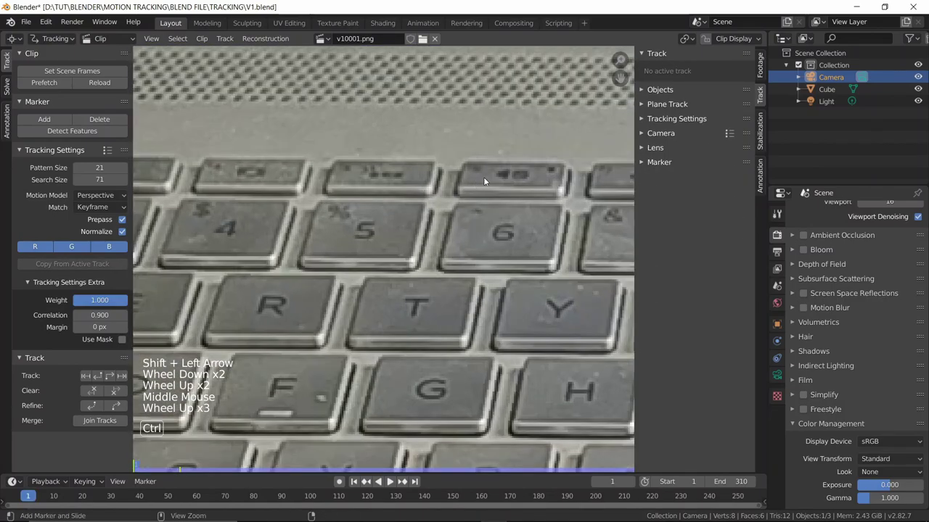
{"action": "left_click", "coordinate": [504, 175], "text": "ctrl"}
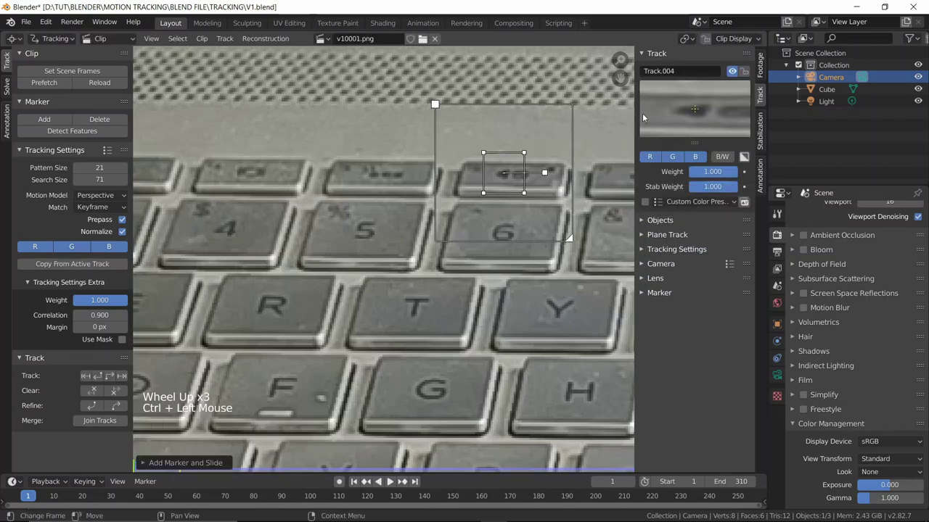
{"action": "key", "text": "s"}
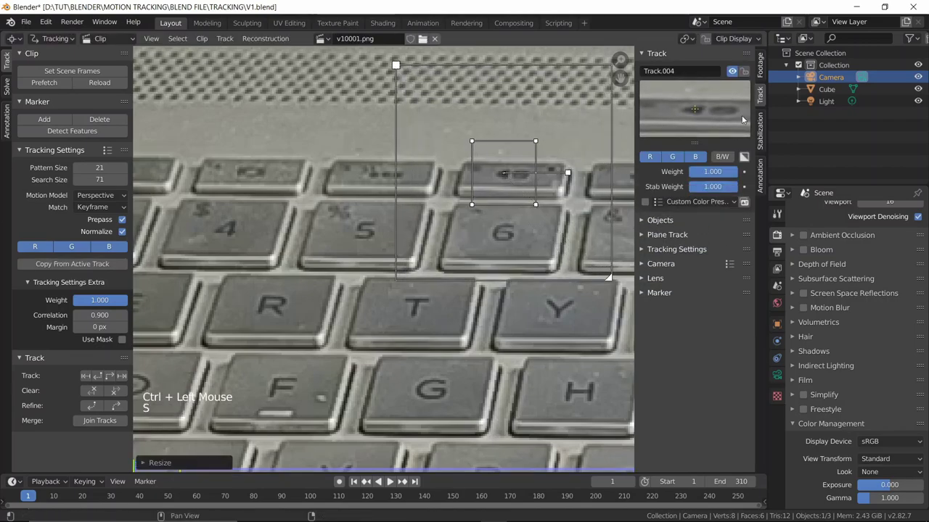
{"action": "left_click", "coordinate": [555, 290]}
{"action": "left_click_drag", "start_coordinate": [504, 175], "coordinate": [507, 176]}
{"action": "scroll", "coordinate": [419, 207], "scroll_direction": "down", "scroll_amount": 3}
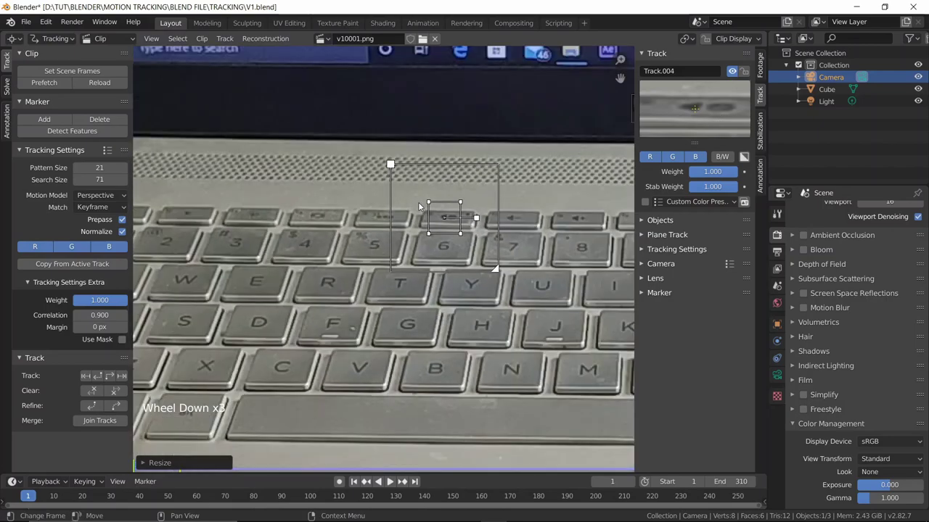
- Track the function key marker forward to frame 310, enlarging its search area slightly at frame 129, and lock the track
{"action": "key", "text": "ctrl+t"}
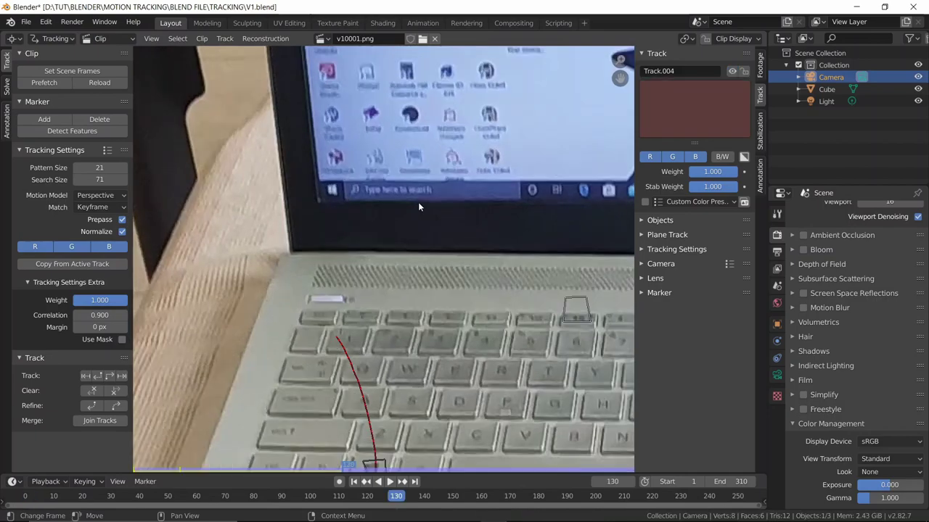
{"action": "key", "text": "Left"}
{"action": "middle_click_drag", "start_coordinate": [493, 260], "coordinate": [568, 311], "text": "shift"}
{"action": "left_click", "coordinate": [561, 312]}
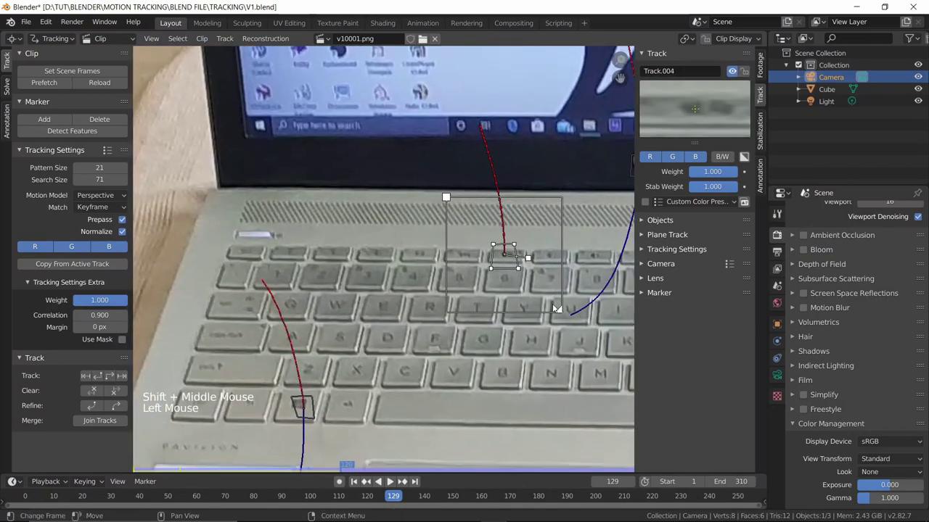
{"action": "key", "text": "ctrl+t"}
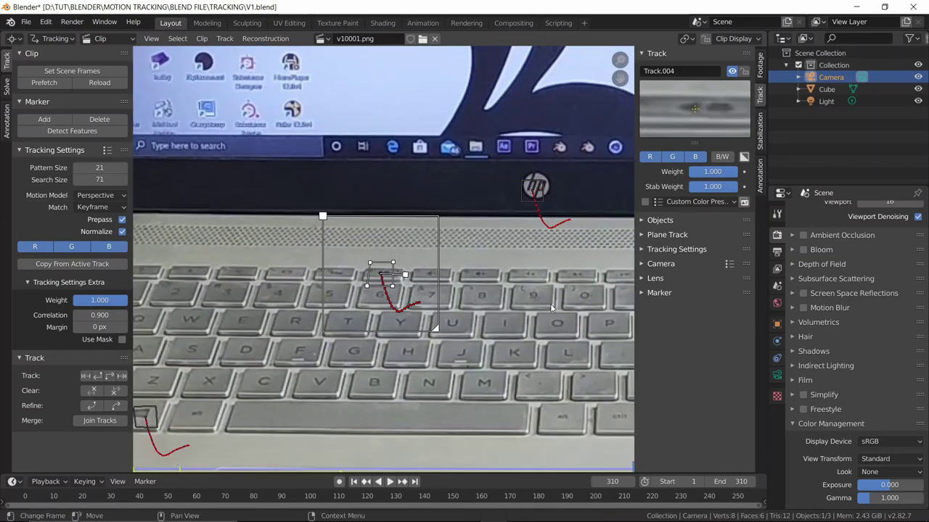
{"action": "key", "text": "ctrl+l"}
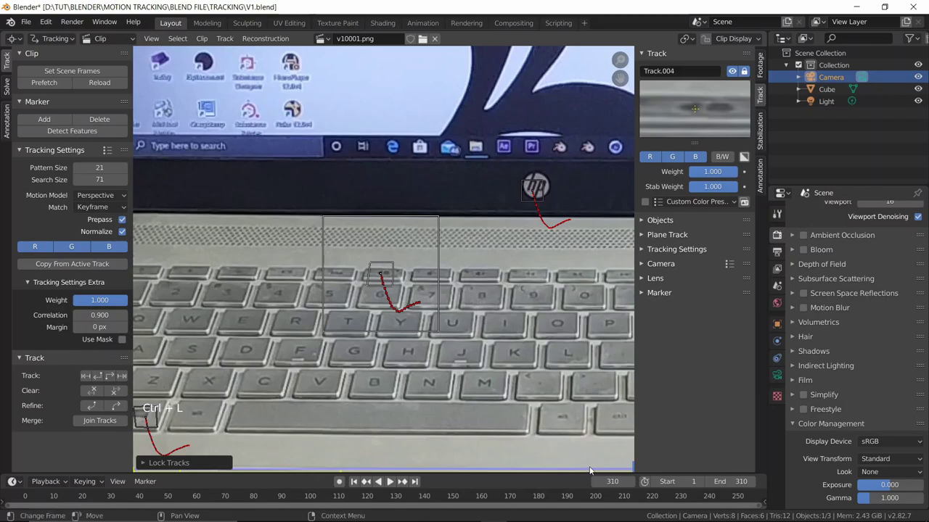
- Scrub through the last part of the clip to check the locked track, and return to the first frame
{"action": "left_click", "coordinate": [529, 471]}
{"action": "left_click_drag", "start_coordinate": [527, 470], "coordinate": [553, 465]}
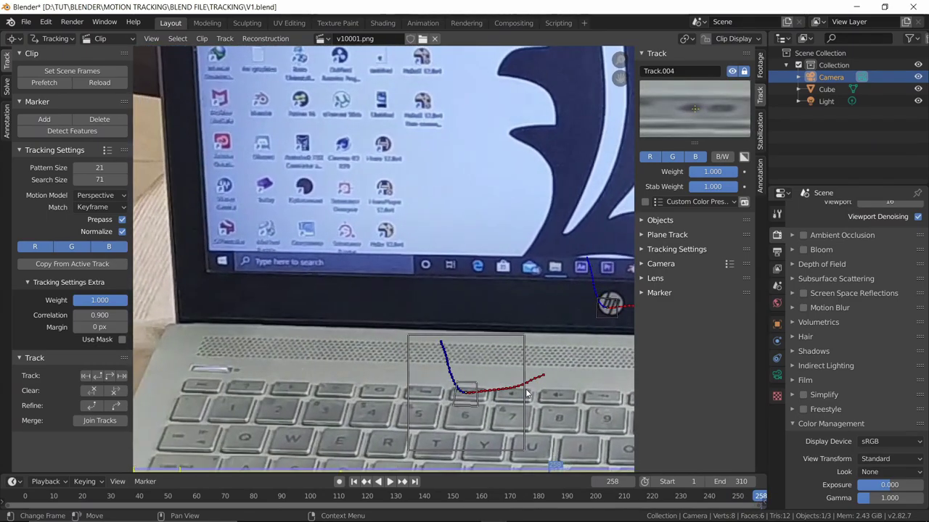
{"action": "scroll", "coordinate": [529, 394], "scroll_direction": "down", "scroll_amount": 3}
{"action": "key", "text": "shift+Left"}
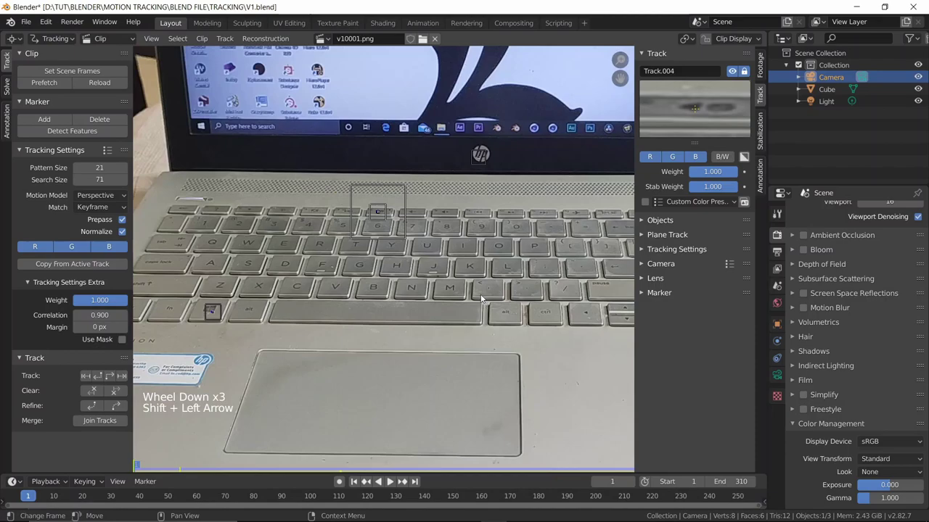
- Examine the laptop's number pad, stickers and the mouse area in the first frame for another trackable feature
{"action": "scroll", "coordinate": [481, 297], "scroll_direction": "down", "scroll_amount": 4}
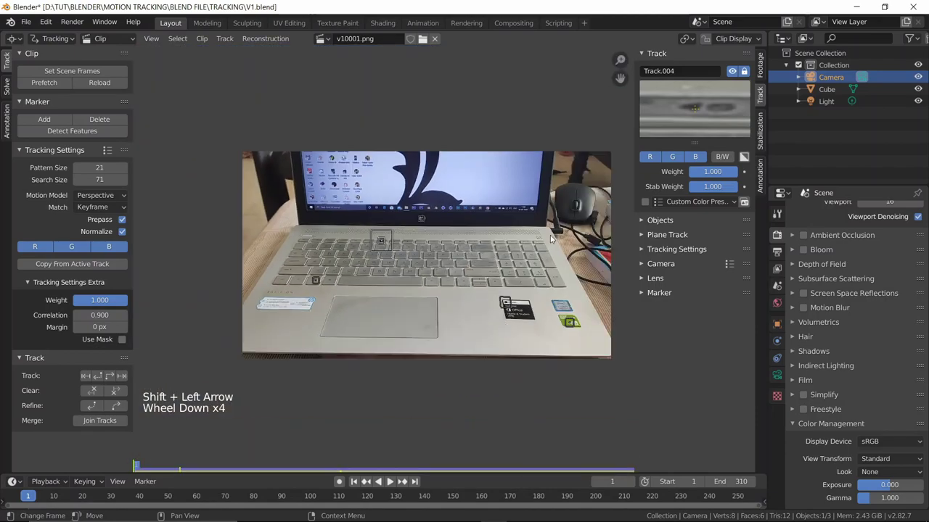
{"action": "scroll", "coordinate": [536, 231], "scroll_direction": "up", "scroll_amount": 2}
{"action": "middle_click_drag", "start_coordinate": [549, 190], "coordinate": [498, 204]}
{"action": "scroll", "coordinate": [533, 267], "scroll_direction": "up", "scroll_amount": 1}
{"action": "scroll", "coordinate": [534, 267], "scroll_direction": "up", "scroll_amount": 1}
{"action": "middle_click_drag", "start_coordinate": [534, 267], "coordinate": [448, 307]}
{"action": "scroll", "coordinate": [500, 327], "scroll_direction": "up", "scroll_amount": 1}
{"action": "middle_click_drag", "start_coordinate": [507, 284], "coordinate": [353, 255]}
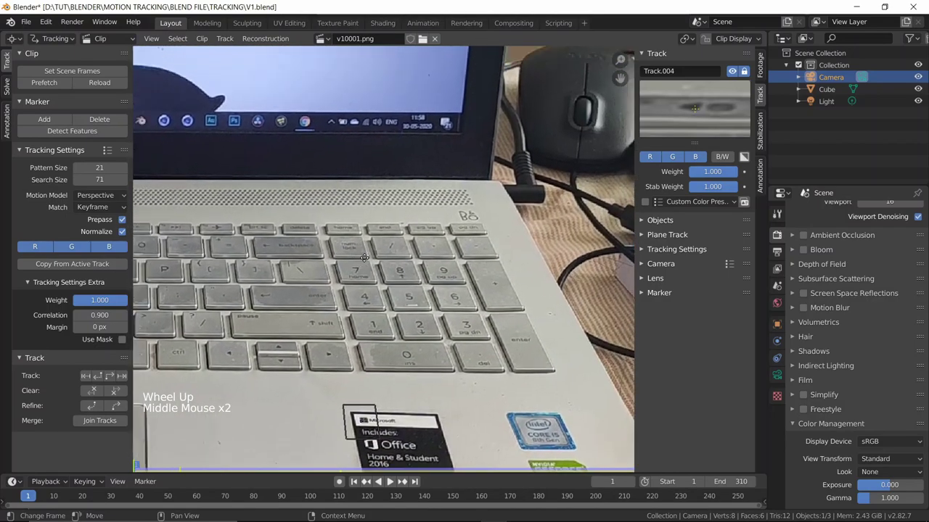
{"action": "scroll", "coordinate": [398, 278], "scroll_direction": "up", "scroll_amount": 1}
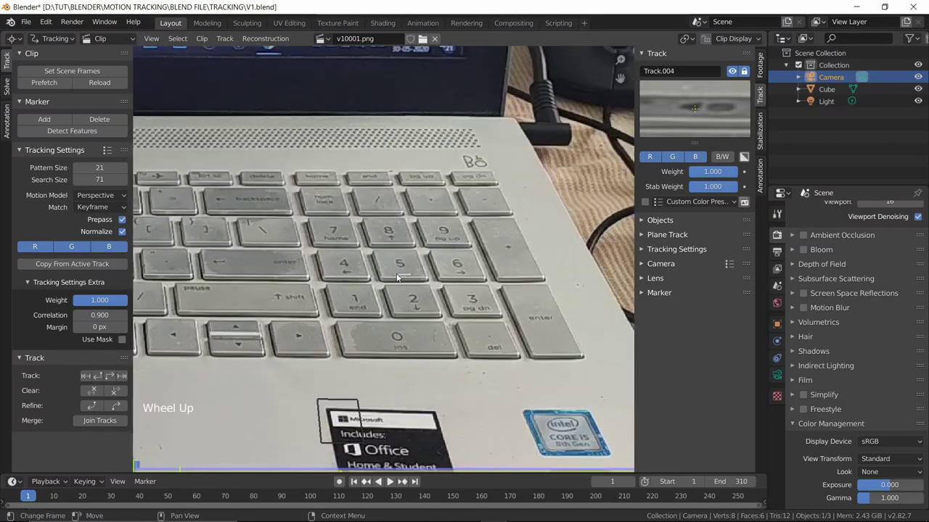
{"action": "scroll", "coordinate": [392, 232], "scroll_direction": "up", "scroll_amount": 1}
{"action": "scroll", "coordinate": [452, 188], "scroll_direction": "down", "scroll_amount": 2}
{"action": "middle_click_drag", "start_coordinate": [472, 217], "coordinate": [374, 235]}
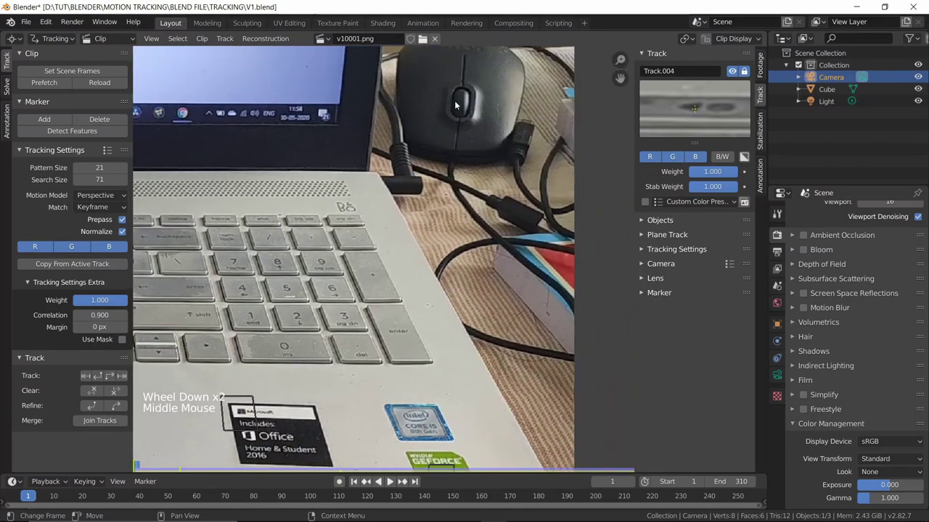
{"action": "scroll", "coordinate": [215, 202], "scroll_direction": "down", "scroll_amount": 2}
{"action": "middle_click_drag", "start_coordinate": [214, 202], "coordinate": [254, 225]}
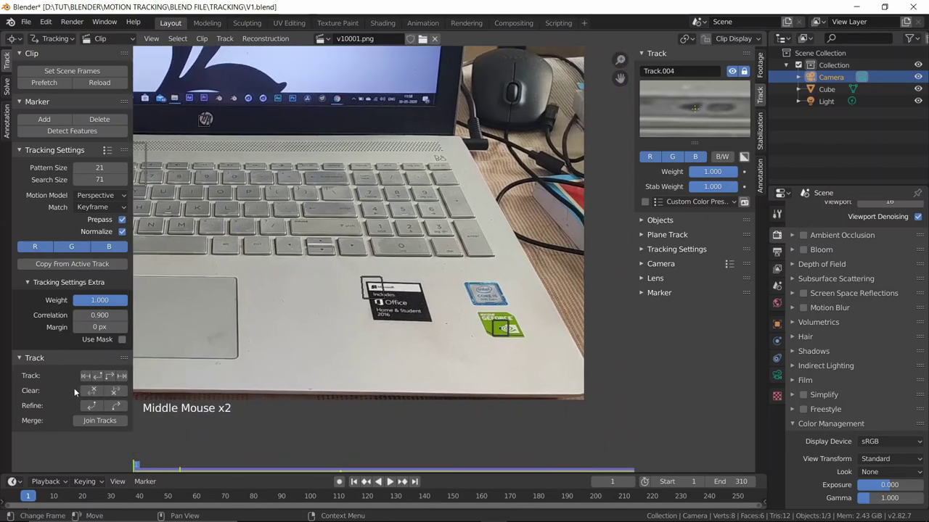
{"action": "middle_click_drag", "start_coordinate": [470, 312], "coordinate": [404, 288], "text": "shift"}
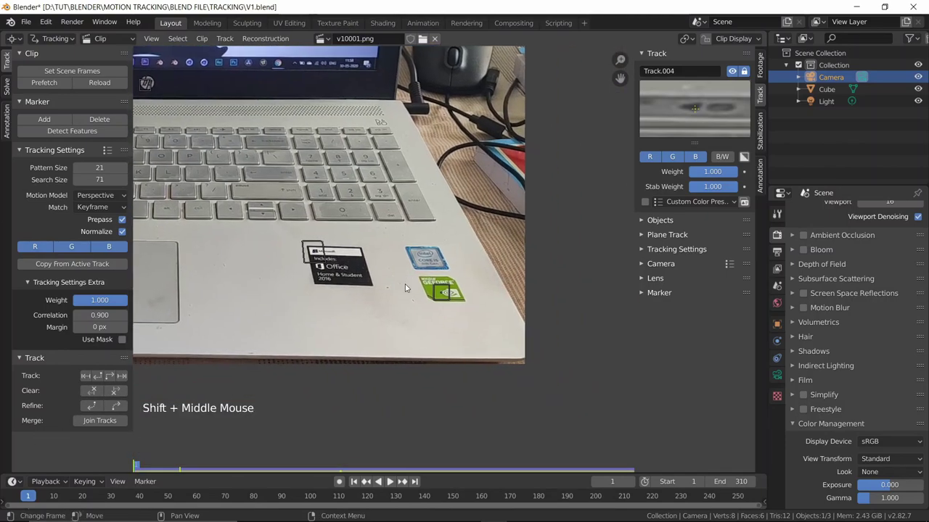
- In the last frame, place a tracking marker on the laptop's rounded front corner near the GeForce sticker, and enlarge and position it
{"action": "key", "text": "shift+Right"}
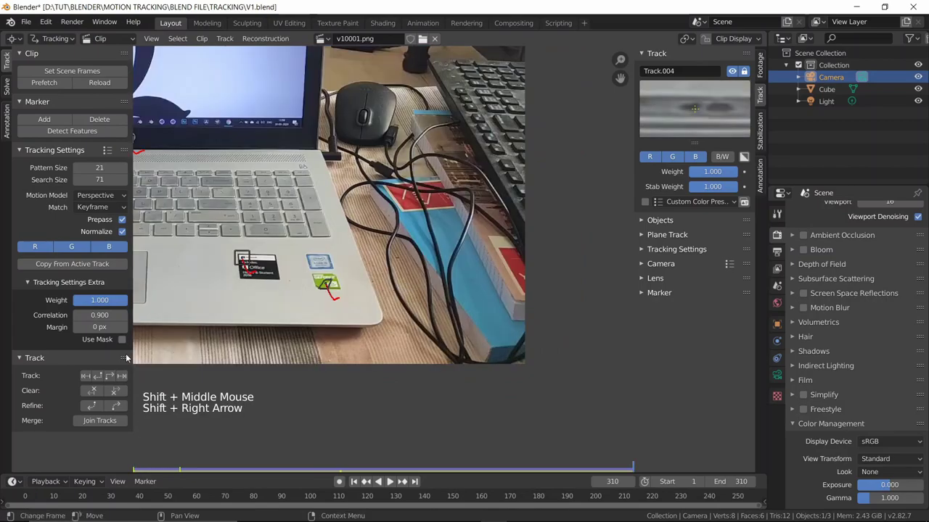
{"action": "scroll", "coordinate": [348, 261], "scroll_direction": "up", "scroll_amount": 2}
{"action": "middle_click_drag", "start_coordinate": [356, 261], "coordinate": [349, 156], "text": "shift"}
{"action": "scroll", "coordinate": [351, 232], "scroll_direction": "up", "scroll_amount": 2}
{"action": "middle_click_drag", "start_coordinate": [350, 232], "coordinate": [316, 206], "text": "shift"}
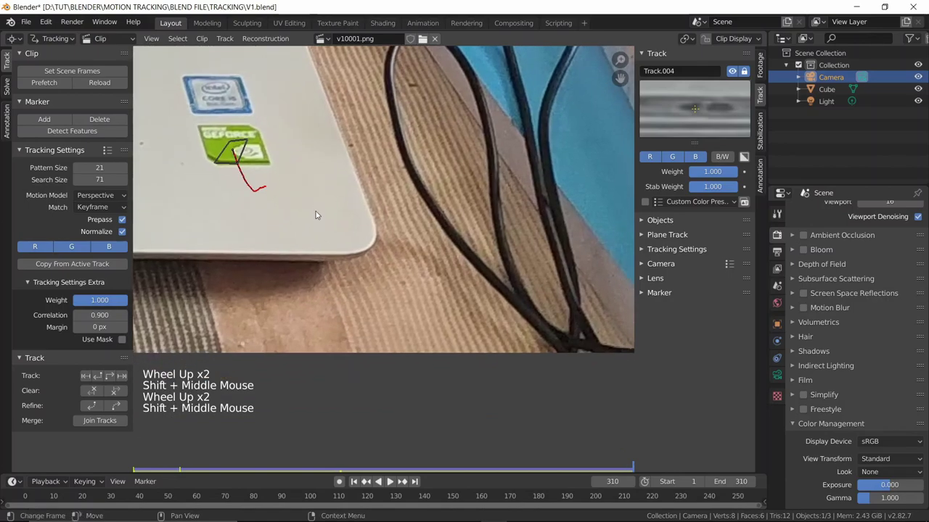
{"action": "left_click", "coordinate": [368, 249], "text": "ctrl"}
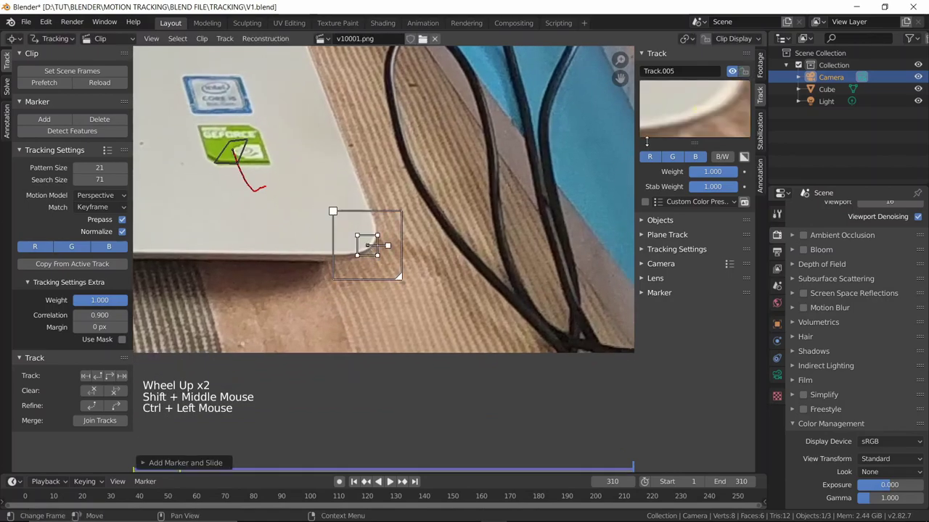
{"action": "left_click_drag", "start_coordinate": [367, 245], "coordinate": [369, 244]}
{"action": "key", "text": "s"}
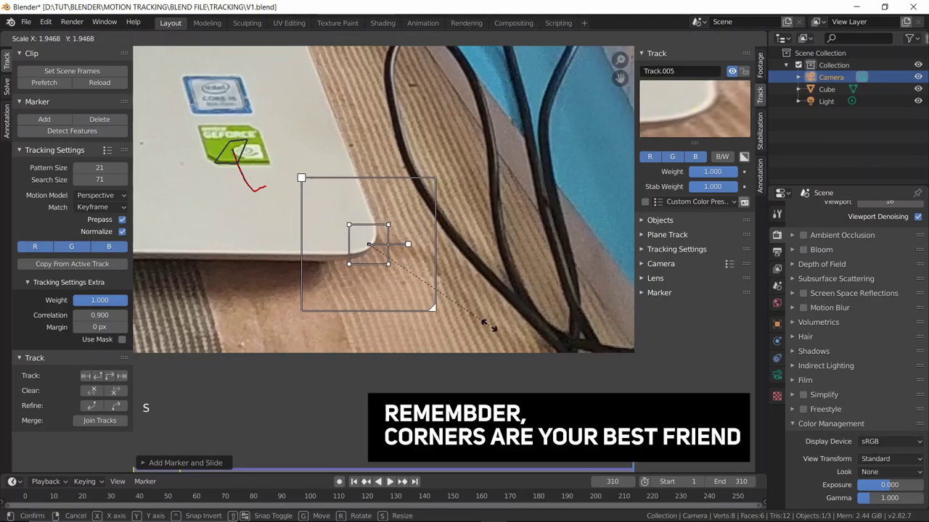
{"action": "left_click", "coordinate": [490, 329]}
{"action": "scroll", "coordinate": [490, 328], "scroll_direction": "down", "scroll_amount": 3}
{"action": "left_click", "coordinate": [378, 251]}
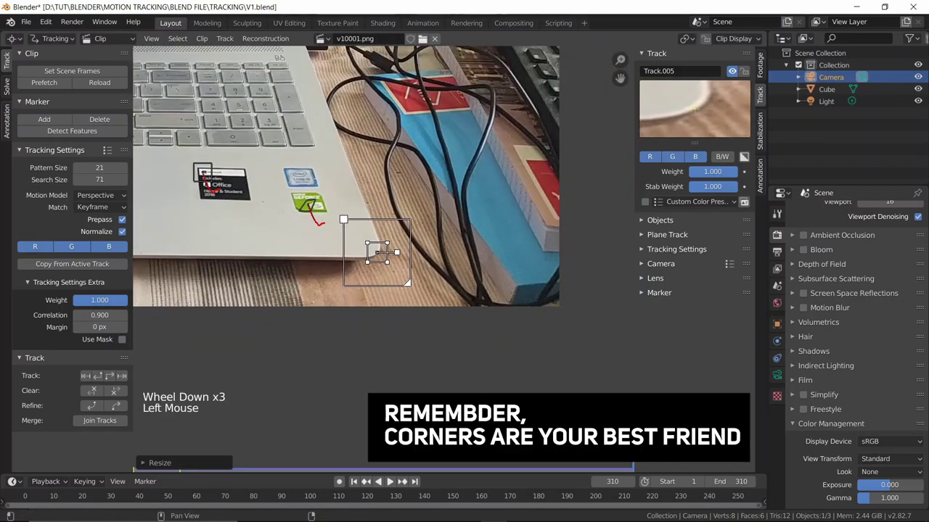
{"action": "left_click_drag", "start_coordinate": [378, 252], "coordinate": [383, 245]}
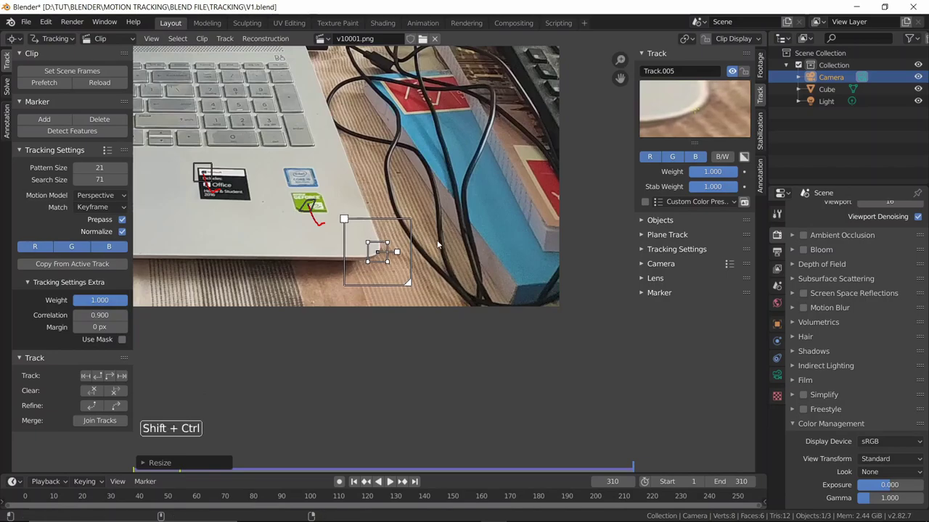
- Track the laptop corner marker backward from frame 310 and step through the frames around the point where tracking stops
{"action": "key", "text": "ctrl+shift+t"}
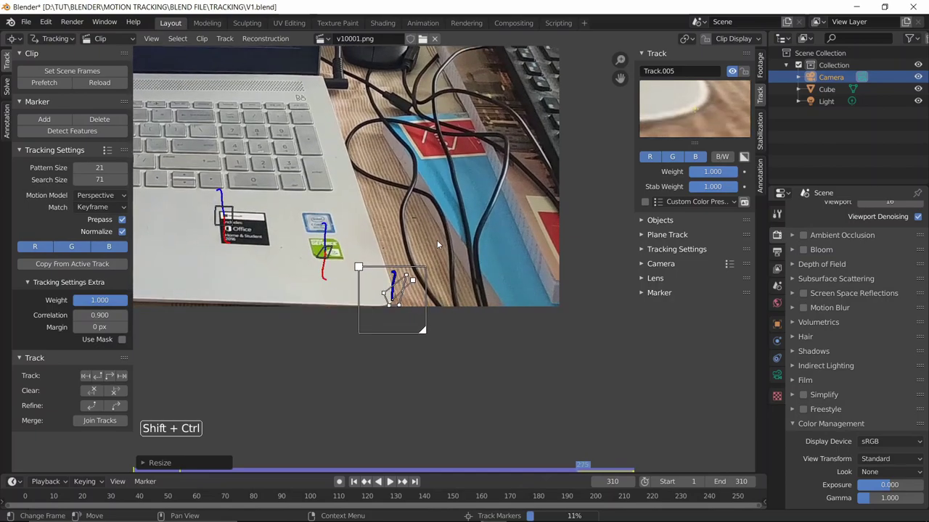
{"action": "key", "text": "Left"}
{"action": "key", "text": "Left"}
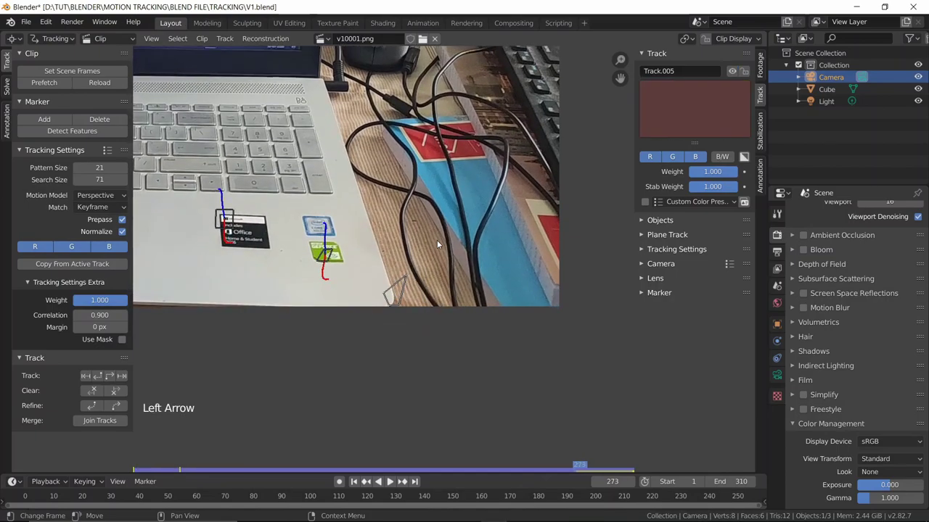
{"action": "key", "text": "Left"}
{"action": "key", "text": "Right"}
{"action": "key", "text": "Right"}
{"action": "key", "text": "Right"}
{"action": "key", "text": "Right"}
{"action": "key", "text": "Right"}
{"action": "key", "text": "Right"}
{"action": "key", "text": "Right"}
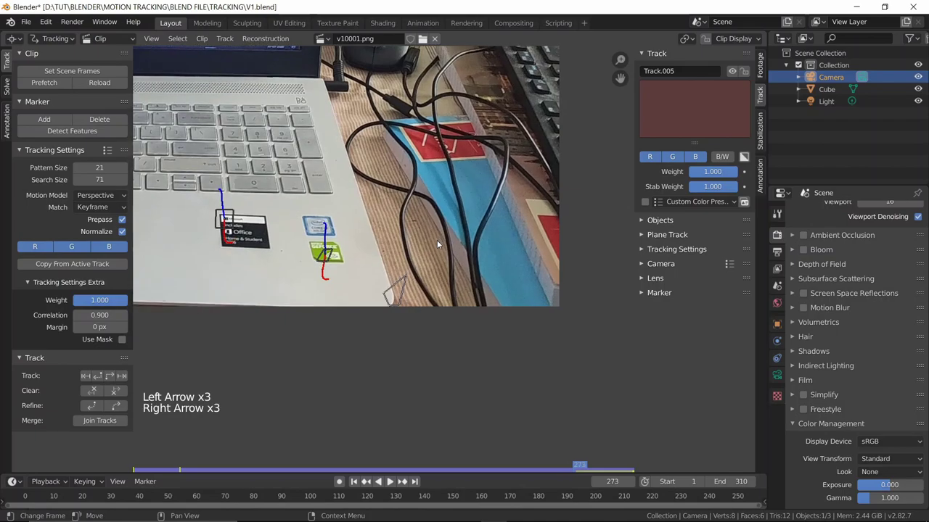
- Clear the laptop corner marker's track path before frame 276 and lock the track
{"action": "scroll", "coordinate": [334, 293], "scroll_direction": "up", "scroll_amount": 3}
{"action": "middle_click_drag", "start_coordinate": [396, 231], "coordinate": [412, 208], "text": "shift"}
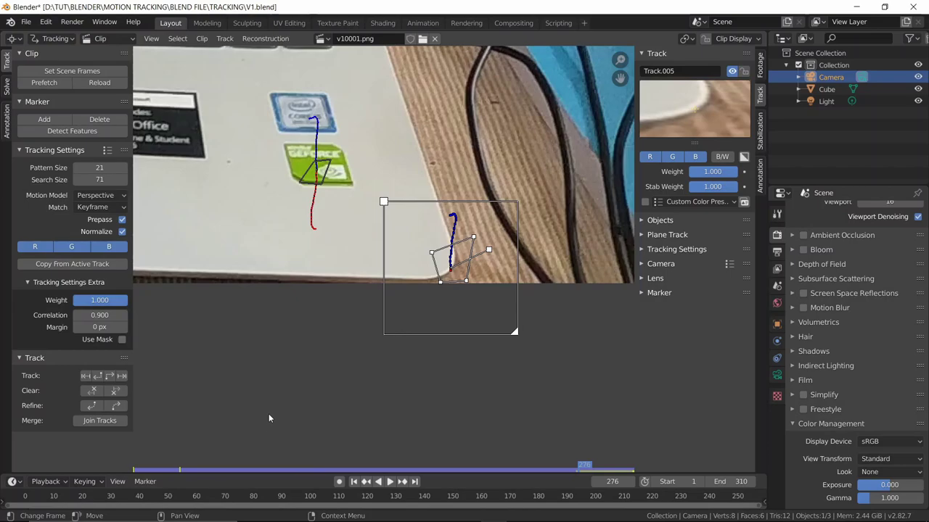
{"action": "left_click", "coordinate": [104, 391]}
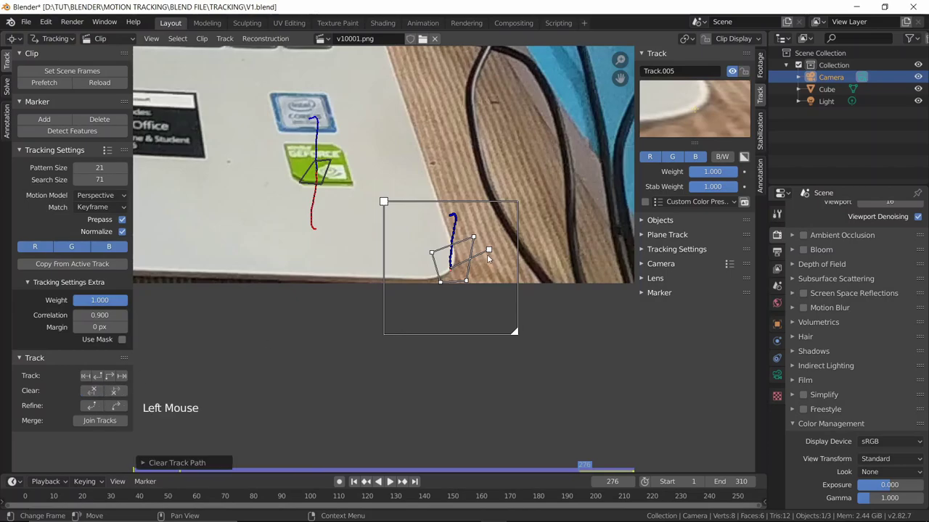
{"action": "key", "text": "ctrl+l"}
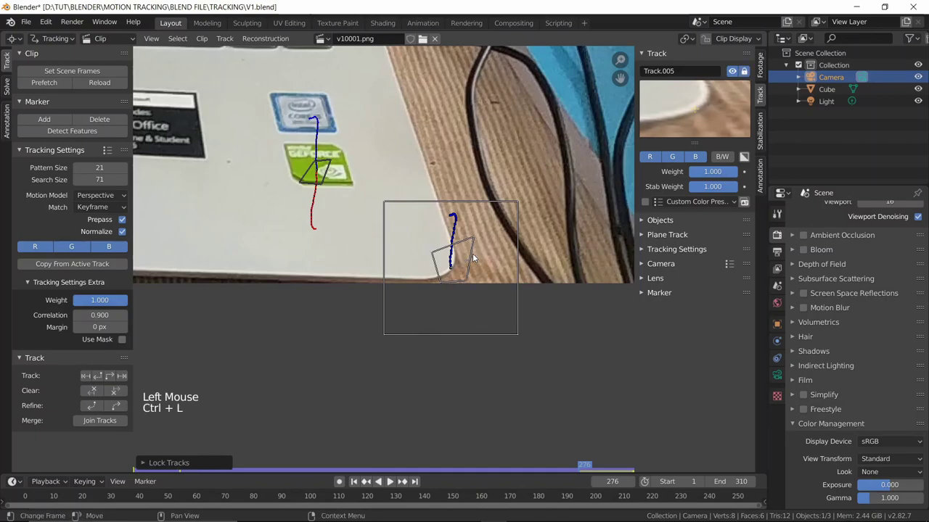
- Play the clip to review the laptop corner track and delete that track in the last frame
{"action": "key", "text": "space"}
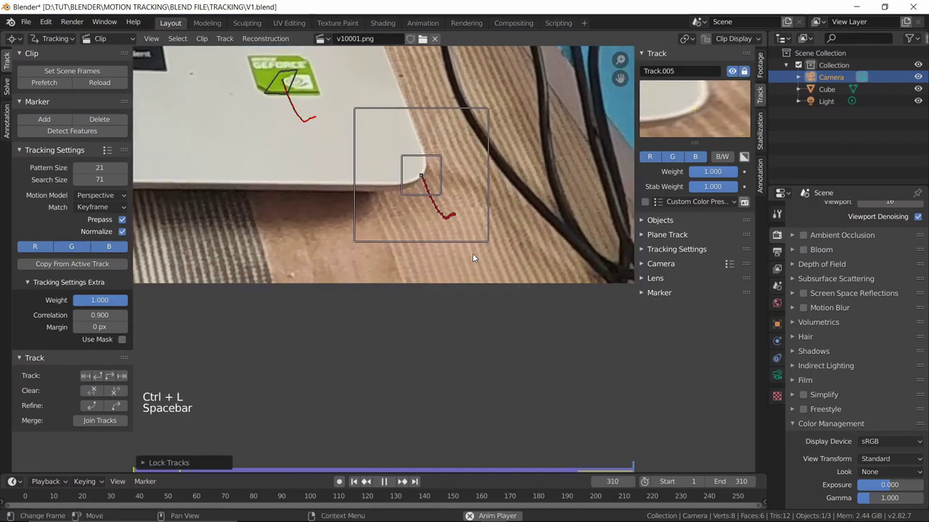
{"action": "key", "text": "space"}
{"action": "key", "text": "shift+Left"}
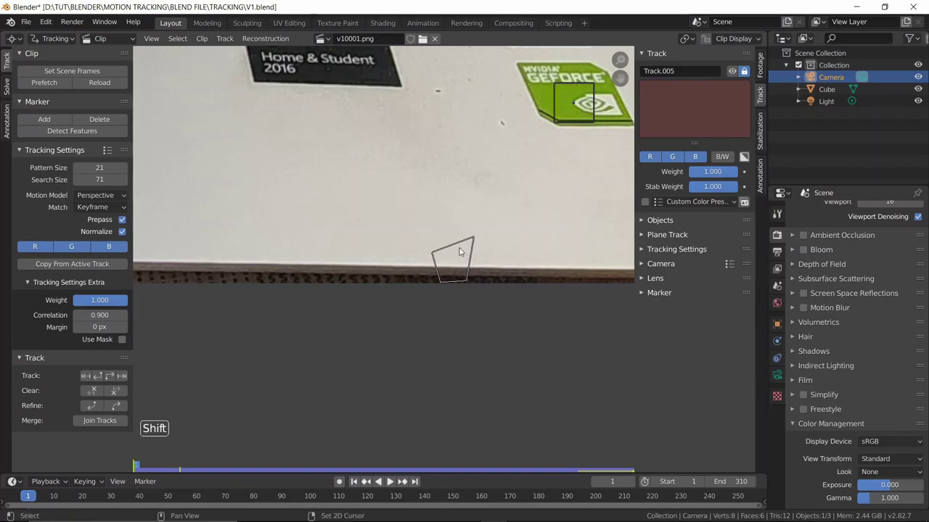
{"action": "key", "text": "shift+Right"}
{"action": "key", "text": "x"}
{"action": "left_click", "coordinate": [383, 172]}
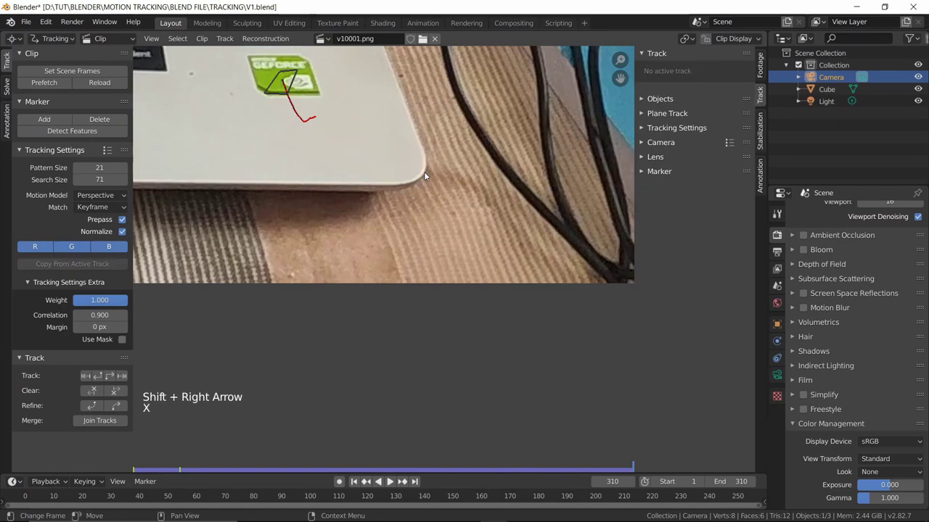
- Examine the laptop's screen bezel, keyboard and sticker areas in the last frame for another trackable feature
{"action": "scroll", "coordinate": [376, 140], "scroll_direction": "down", "scroll_amount": 5}
{"action": "middle_click_drag", "start_coordinate": [376, 140], "coordinate": [505, 181]}
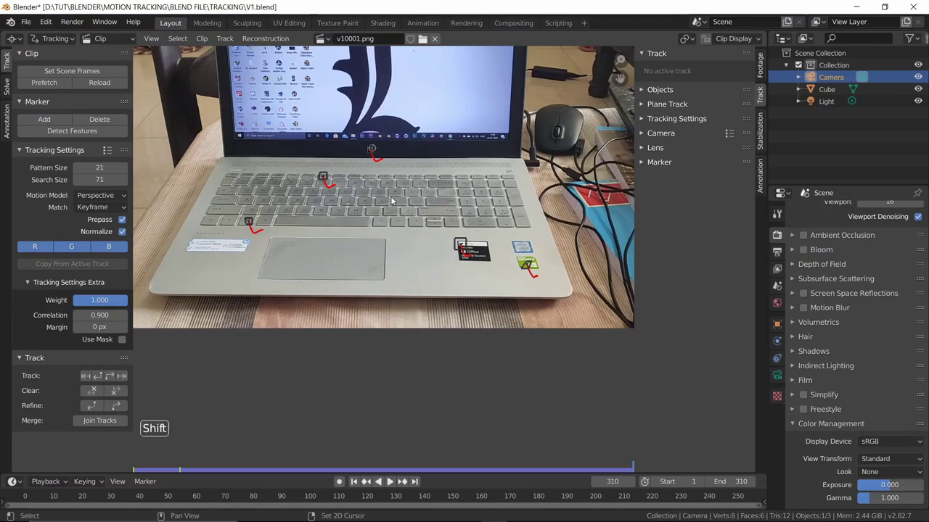
{"action": "middle_click_drag", "start_coordinate": [453, 131], "coordinate": [486, 136], "text": "shift"}
{"action": "middle_click_drag", "start_coordinate": [511, 165], "coordinate": [452, 175], "text": "shift"}
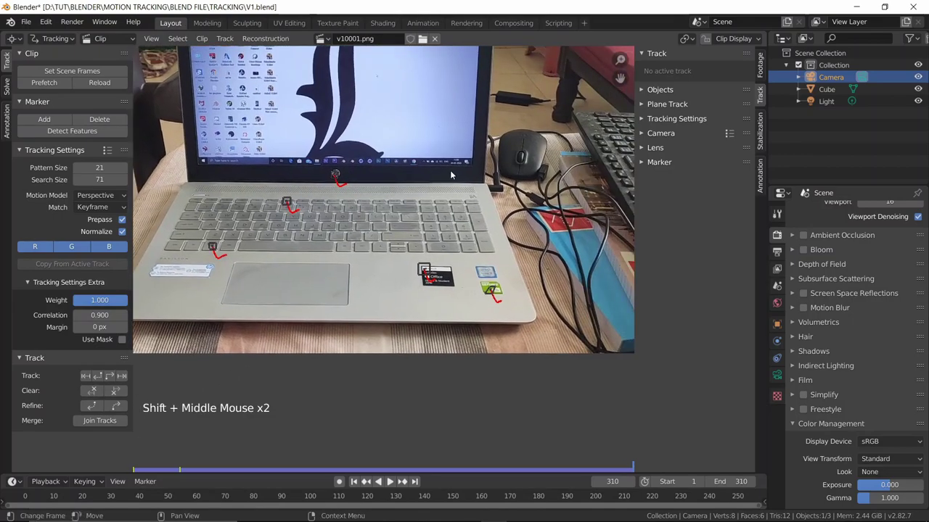
{"action": "scroll", "coordinate": [446, 182], "scroll_direction": "up", "scroll_amount": 2}
{"action": "scroll", "coordinate": [446, 181], "scroll_direction": "up", "scroll_amount": 2}
{"action": "middle_click_drag", "start_coordinate": [370, 231], "coordinate": [369, 241], "text": "shift"}
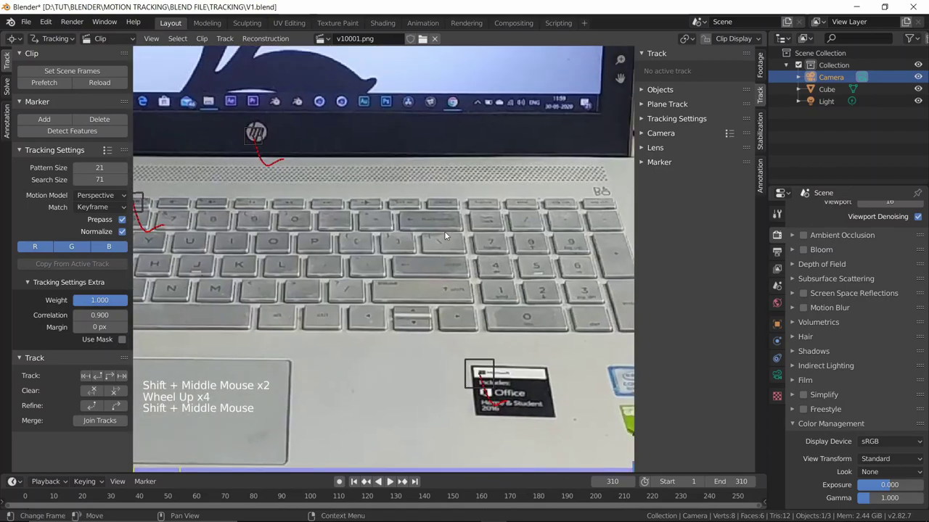
{"action": "middle_click_drag", "start_coordinate": [294, 237], "coordinate": [317, 211], "text": "shift"}
{"action": "middle_click_drag", "start_coordinate": [390, 273], "coordinate": [243, 246], "text": "shift"}
- In the last frame, place a tracking marker on the support sticker's HP logo beside the touchpad and enlarge it
{"action": "scroll", "coordinate": [264, 190], "scroll_direction": "up", "scroll_amount": 3}
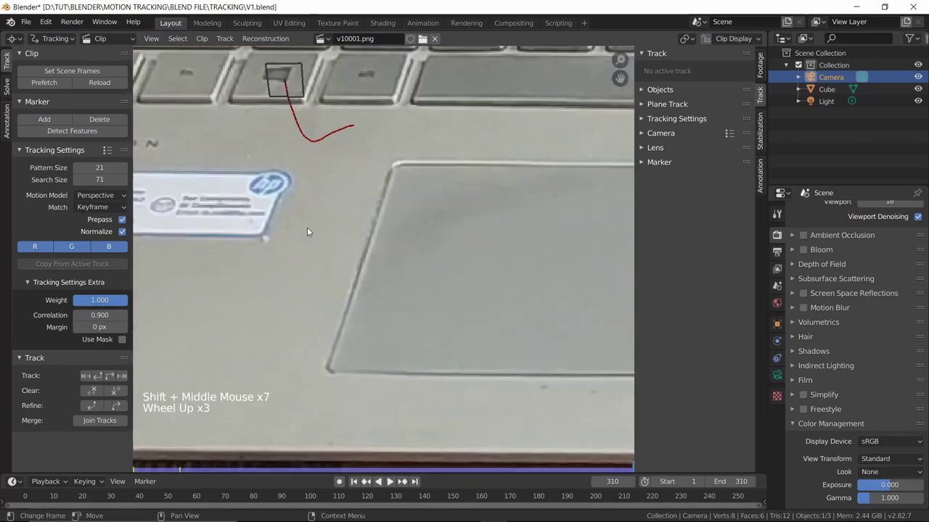
{"action": "left_click", "coordinate": [275, 194], "text": "ctrl"}
{"action": "left_click", "coordinate": [299, 187]}
{"action": "left_click_drag", "start_coordinate": [298, 187], "coordinate": [296, 188]}
{"action": "key", "text": "s"}
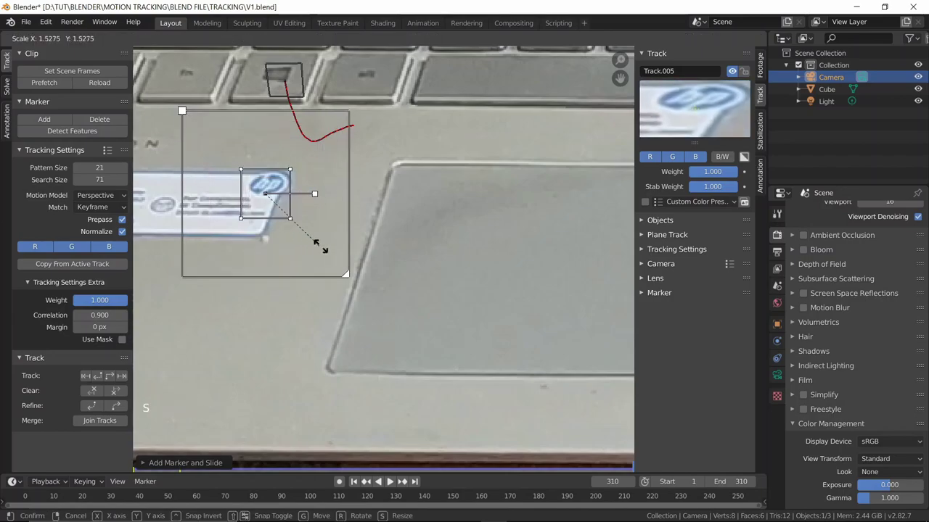
- Track the support sticker marker backward from frame 310 to frame 1 and lock the track
{"action": "scroll", "coordinate": [419, 220], "scroll_direction": "down", "scroll_amount": 3}
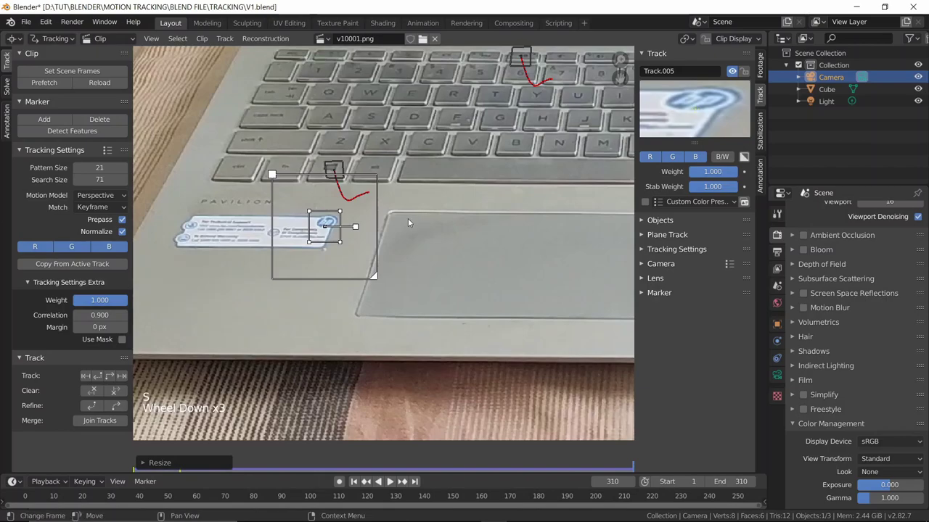
{"action": "key", "text": "shift+t"}
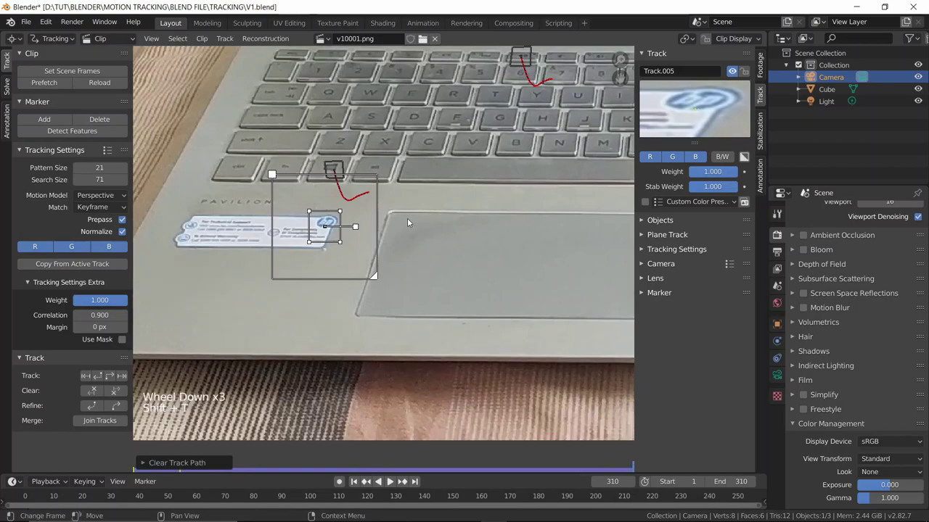
{"action": "scroll", "coordinate": [407, 221], "scroll_direction": "down", "scroll_amount": 1}
{"action": "key", "text": "shift+ctrl+t"}
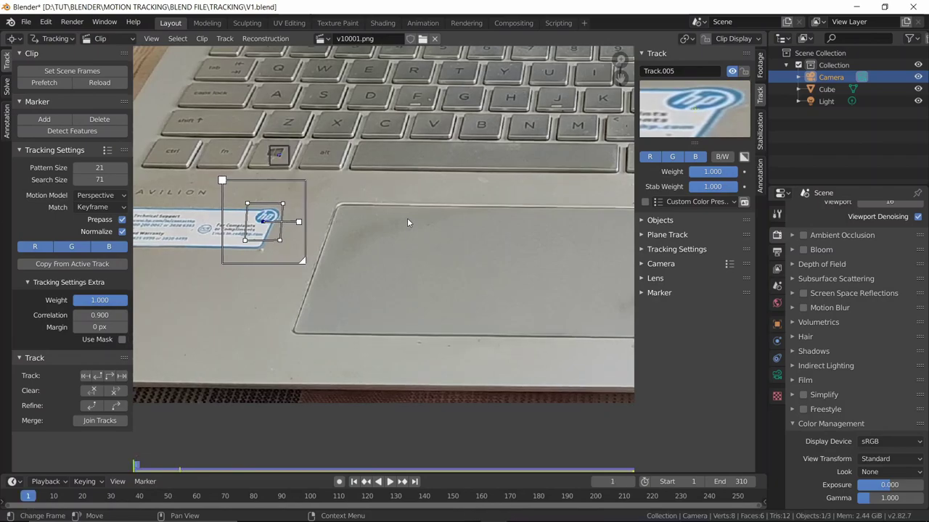
{"action": "key", "text": "ctrl+l"}
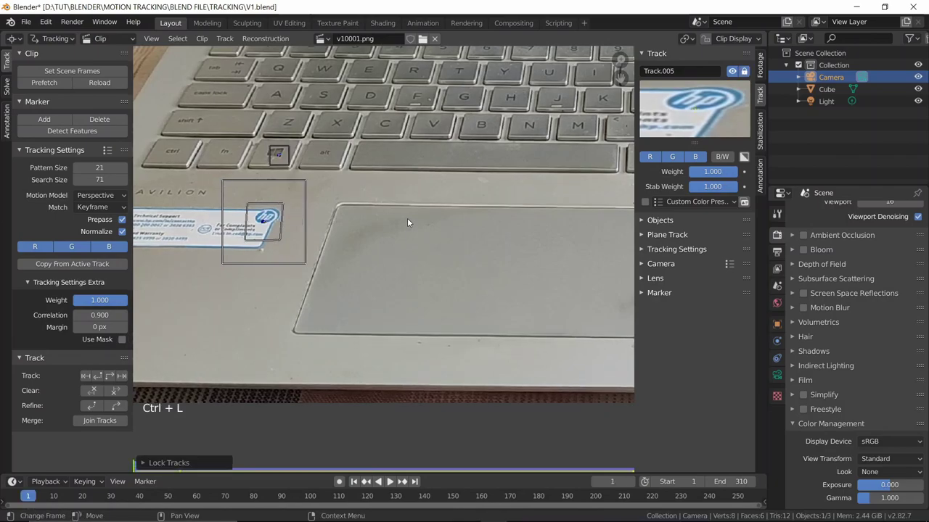
- Examine how the existing markers are distributed over the keyboard, stickers and screen bezel in the first frame
{"action": "scroll", "coordinate": [407, 219], "scroll_direction": "down", "scroll_amount": 4}
{"action": "middle_click_drag", "start_coordinate": [407, 218], "coordinate": [369, 282], "text": "shift"}
{"action": "middle_click_drag", "start_coordinate": [390, 240], "coordinate": [349, 242], "text": "shift"}
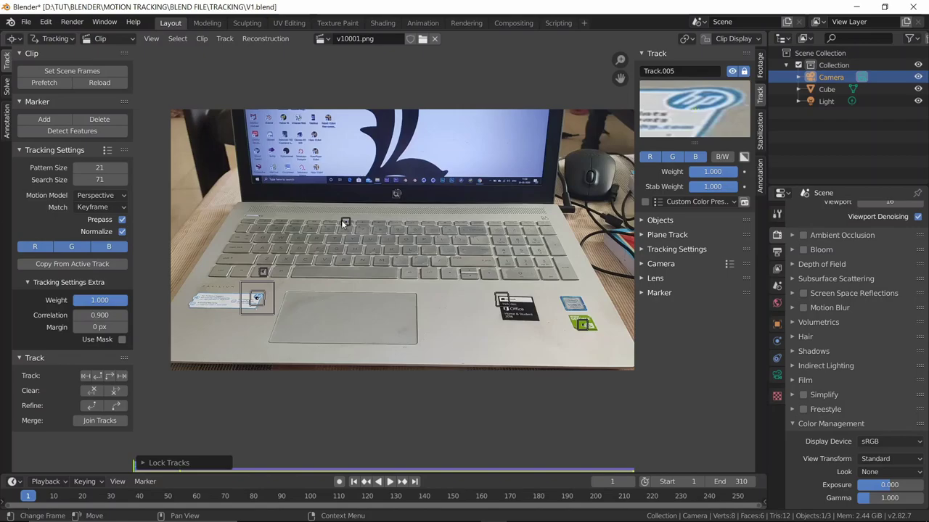
{"action": "scroll", "coordinate": [323, 216], "scroll_direction": "up", "scroll_amount": 4}
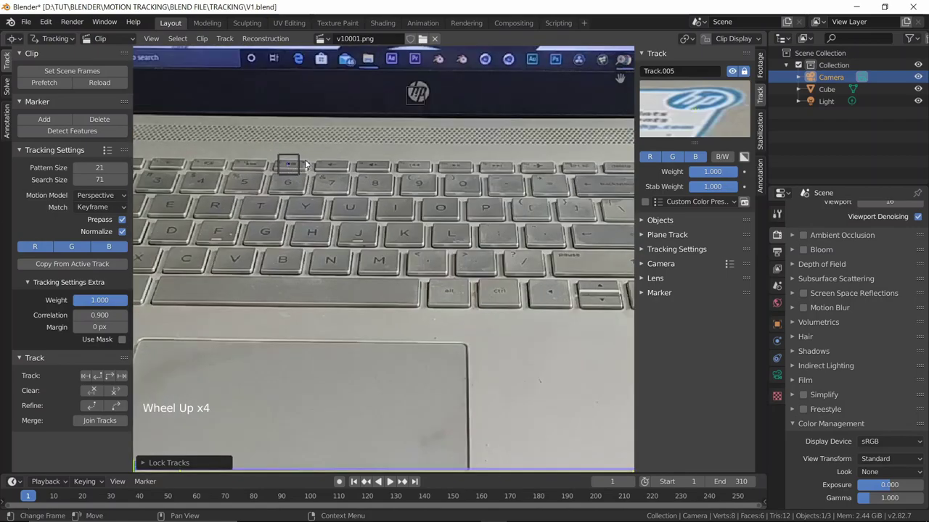
{"action": "middle_click_drag", "start_coordinate": [416, 95], "coordinate": [336, 221]}
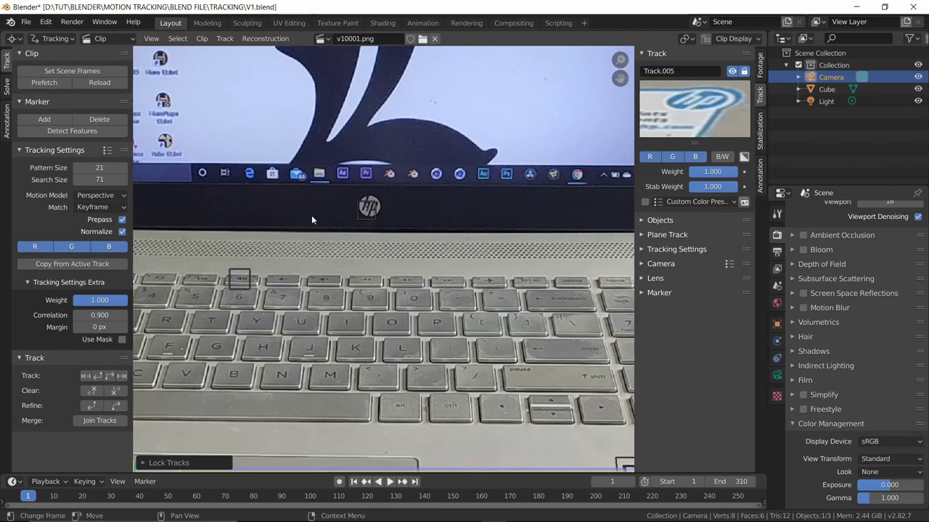
{"action": "scroll", "coordinate": [312, 216], "scroll_direction": "down", "scroll_amount": 3}
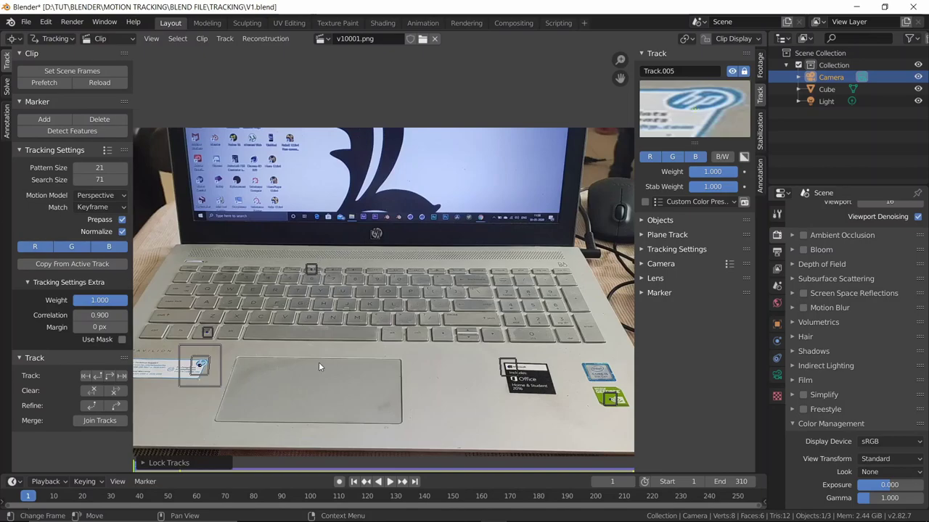
{"action": "scroll", "coordinate": [364, 235], "scroll_direction": "up", "scroll_amount": 2}
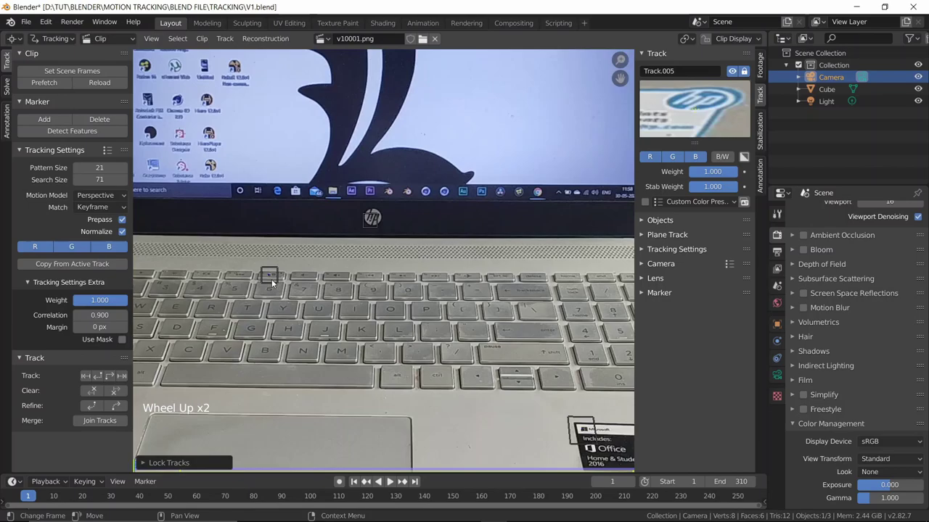
{"action": "scroll", "coordinate": [406, 392], "scroll_direction": "down", "scroll_amount": 1}
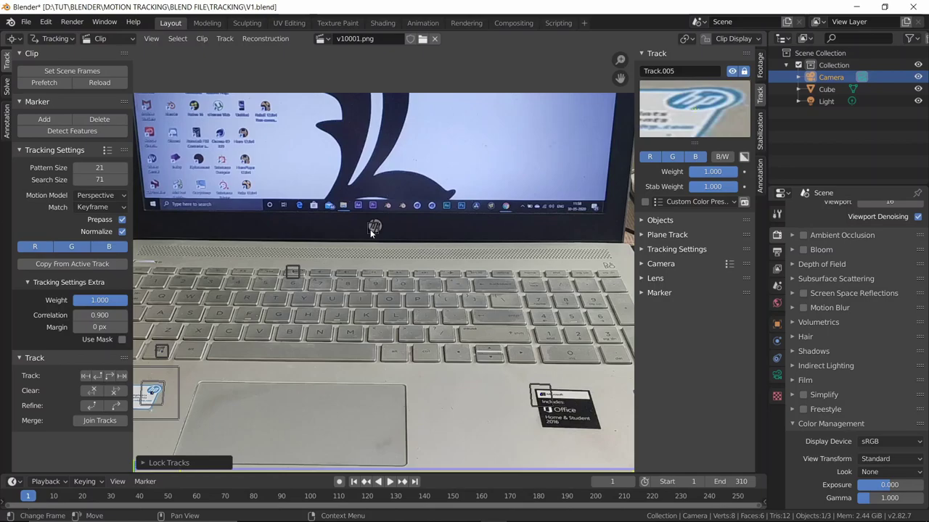
{"action": "scroll", "coordinate": [362, 205], "scroll_direction": "down", "scroll_amount": 4}
{"action": "scroll", "coordinate": [354, 271], "scroll_direction": "up", "scroll_amount": 1}
{"action": "scroll", "coordinate": [352, 269], "scroll_direction": "up", "scroll_amount": 1}
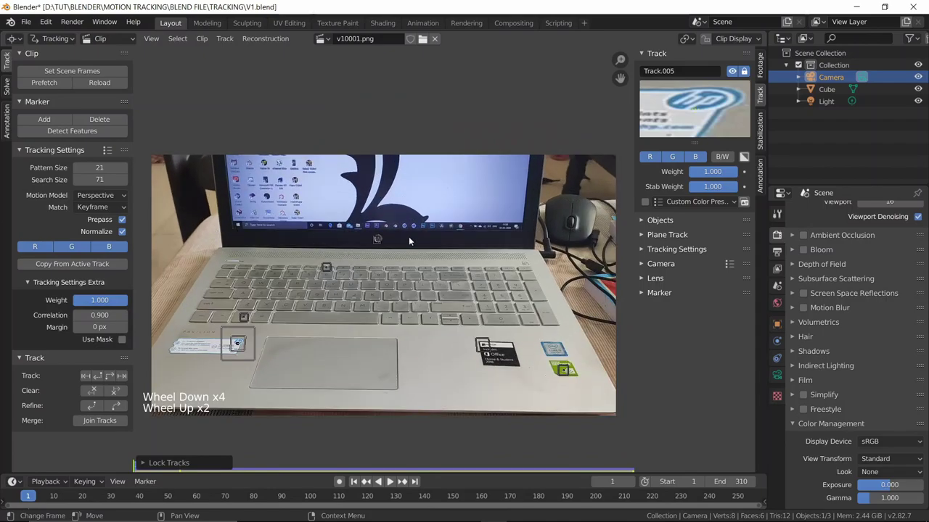
{"action": "middle_click_drag", "start_coordinate": [526, 226], "coordinate": [505, 216]}
{"action": "middle_click_drag", "start_coordinate": [381, 239], "coordinate": [425, 232]}
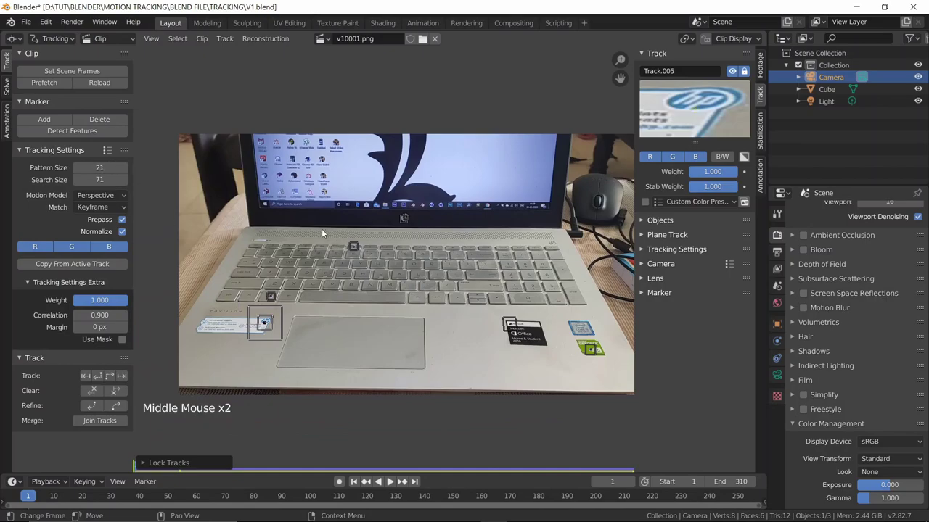
{"action": "scroll", "coordinate": [478, 238], "scroll_direction": "down", "scroll_amount": 1}
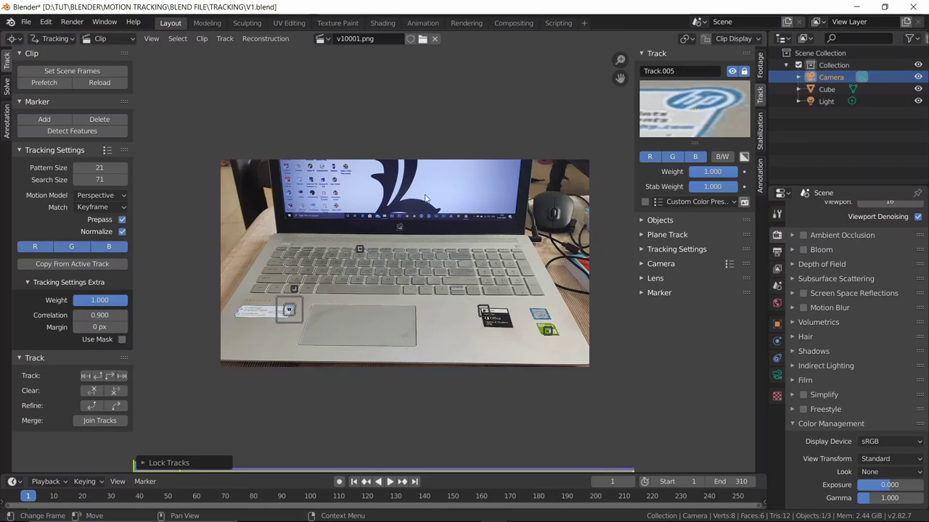
- Examine both ends of the laptop screen's taskbar in the first frame for a trackable feature
{"action": "scroll", "coordinate": [466, 238], "scroll_direction": "up", "scroll_amount": 2}
{"action": "middle_click_drag", "start_coordinate": [488, 226], "coordinate": [359, 287], "text": "shift"}
{"action": "scroll", "coordinate": [413, 225], "scroll_direction": "up", "scroll_amount": 4}
{"action": "scroll", "coordinate": [399, 229], "scroll_direction": "down", "scroll_amount": 1}
{"action": "middle_click_drag", "start_coordinate": [549, 211], "coordinate": [515, 221], "text": "shift"}
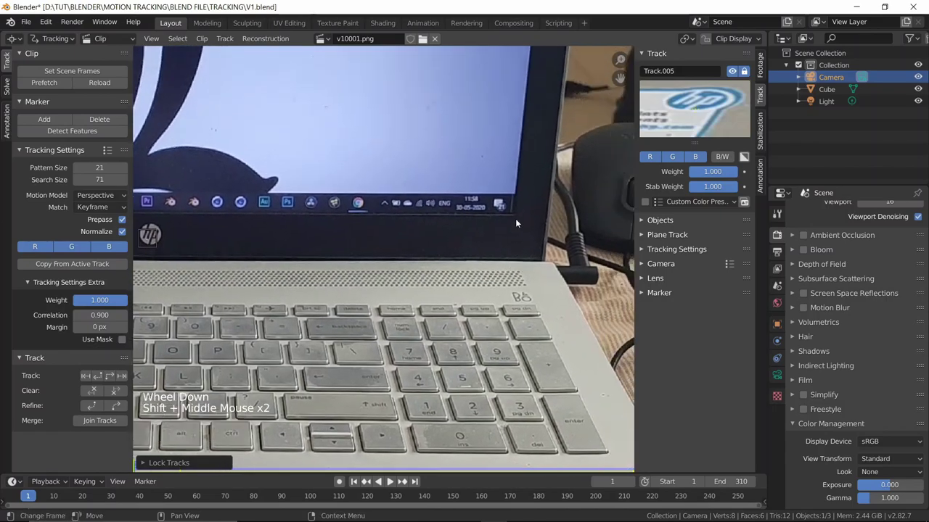
{"action": "scroll", "coordinate": [467, 109], "scroll_direction": "down", "scroll_amount": 3}
{"action": "middle_click_drag", "start_coordinate": [410, 254], "coordinate": [470, 207], "text": "shift"}
{"action": "scroll", "coordinate": [306, 199], "scroll_direction": "up", "scroll_amount": 2}
{"action": "middle_click_drag", "start_coordinate": [306, 199], "coordinate": [285, 170], "text": "shift"}
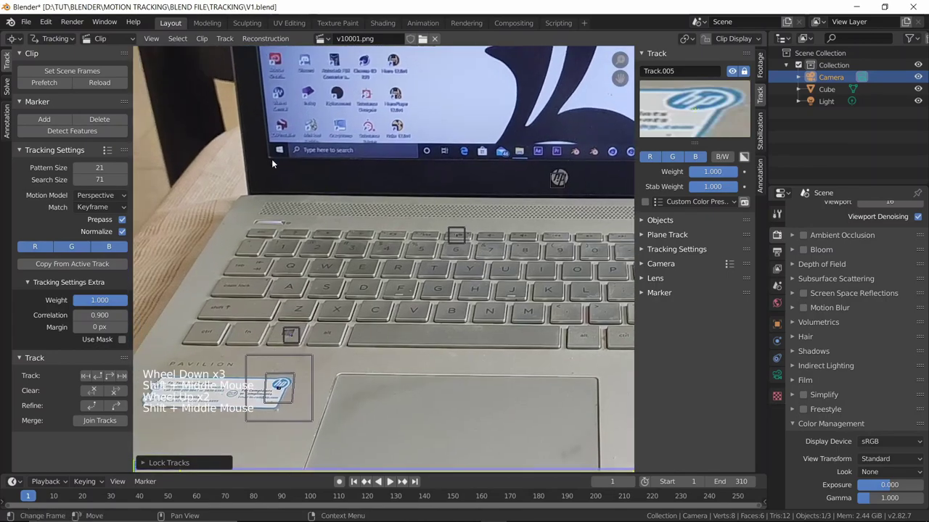
- In the first frame, place a tracking marker on the laptop screen's Windows start icon, enlarge it and align it with the icon's lower-right corner
{"action": "left_click", "coordinate": [279, 148], "text": "ctrl"}
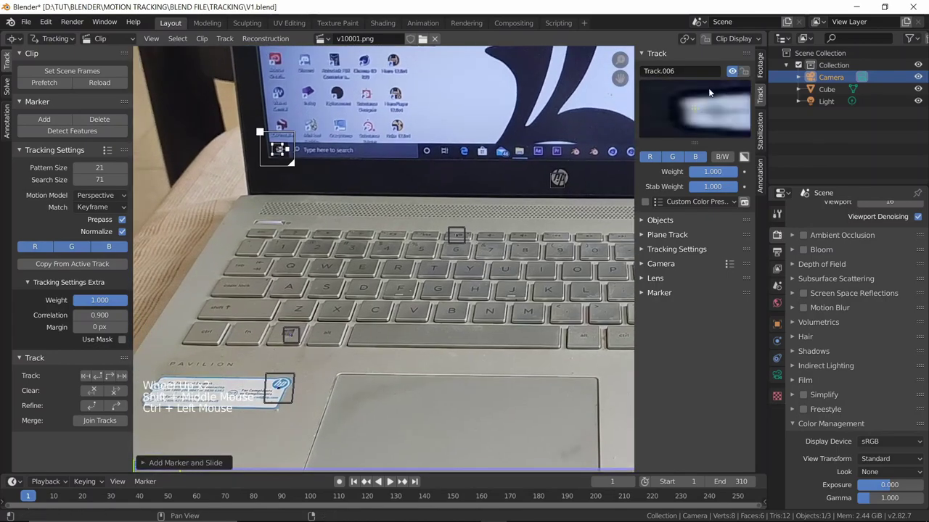
{"action": "left_click", "coordinate": [281, 150]}
{"action": "left_click_drag", "start_coordinate": [281, 151], "coordinate": [279, 150]}
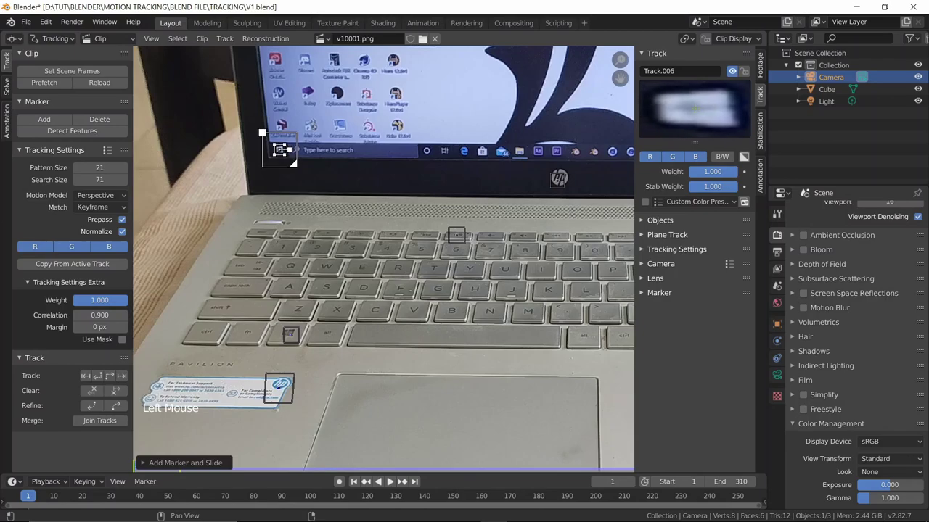
{"action": "key", "text": "s"}
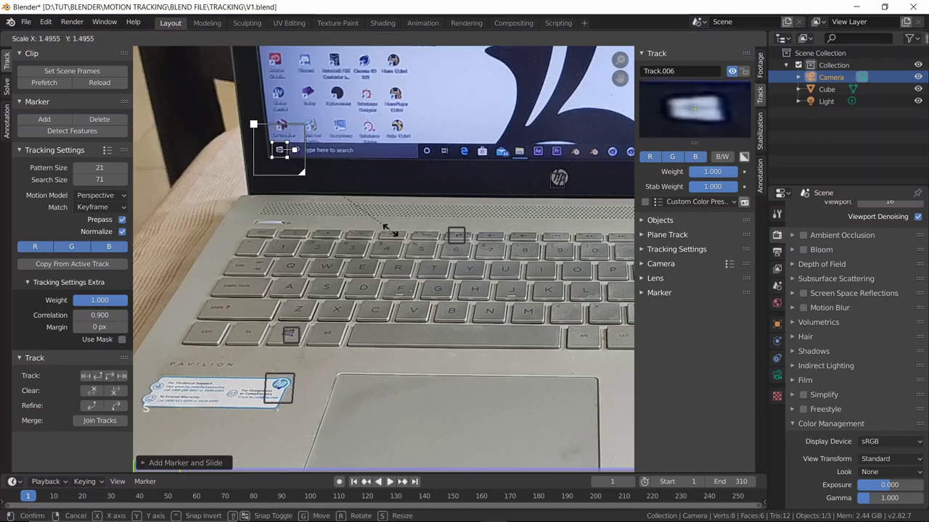
{"action": "left_click", "coordinate": [432, 243]}
{"action": "left_click_drag", "start_coordinate": [280, 150], "coordinate": [283, 152]}
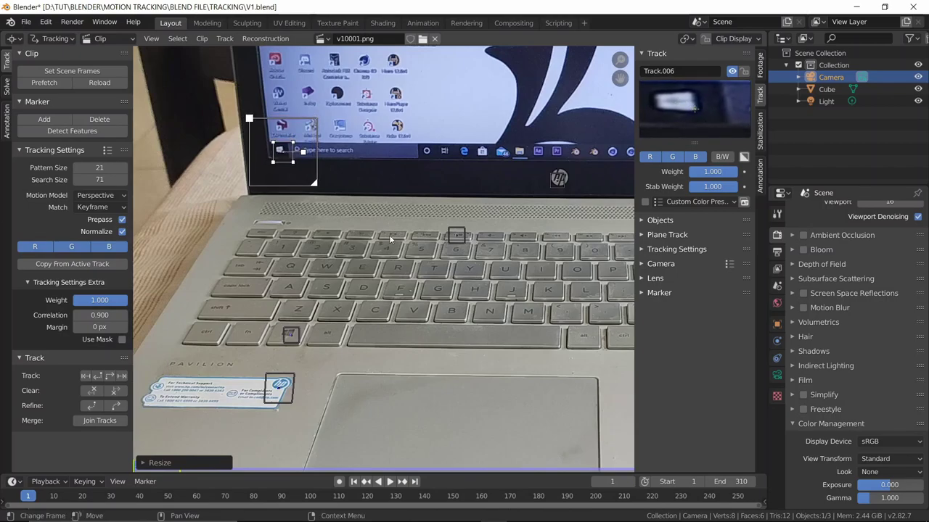
- Track the Windows start icon marker forward to frame 310, lock the track and return to frame 1
{"action": "scroll", "coordinate": [390, 239], "scroll_direction": "down", "scroll_amount": 2}
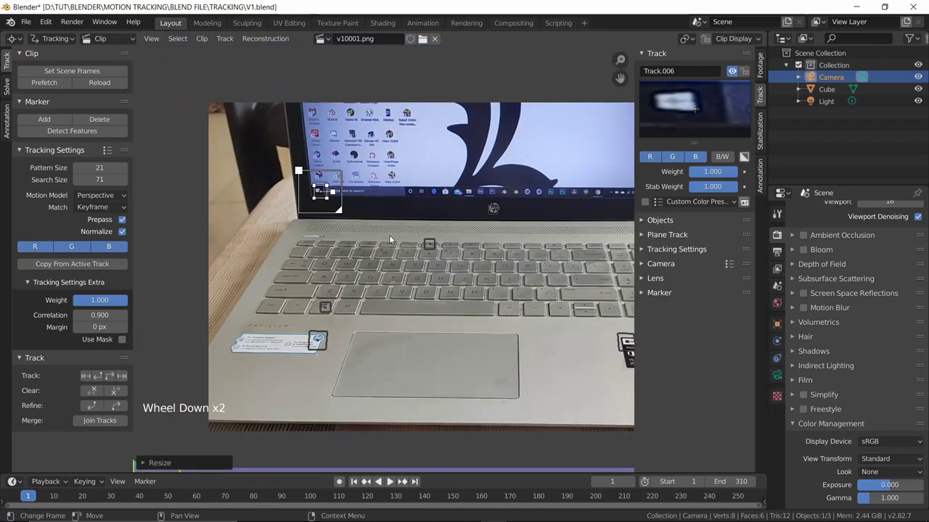
{"action": "key", "text": "ctrl+t"}
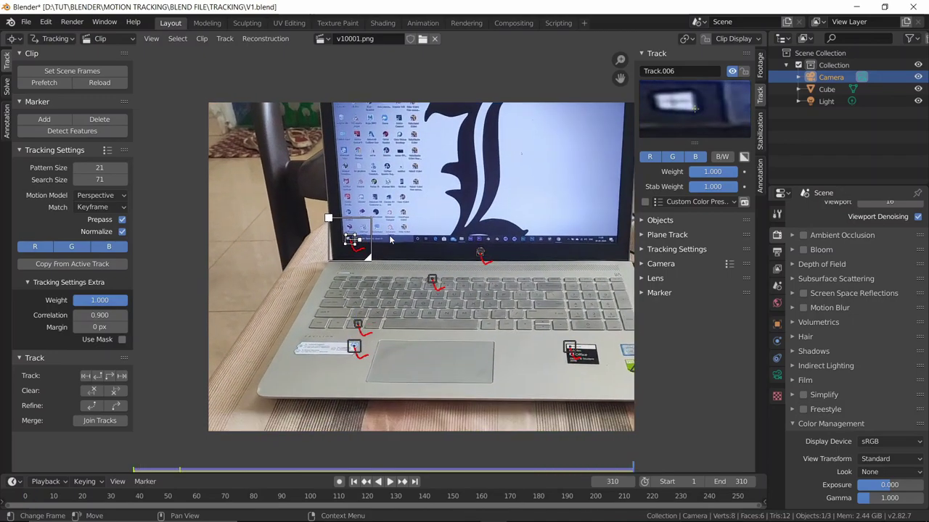
{"action": "key", "text": "ctrl+l"}
{"action": "key", "text": "shift+Left"}
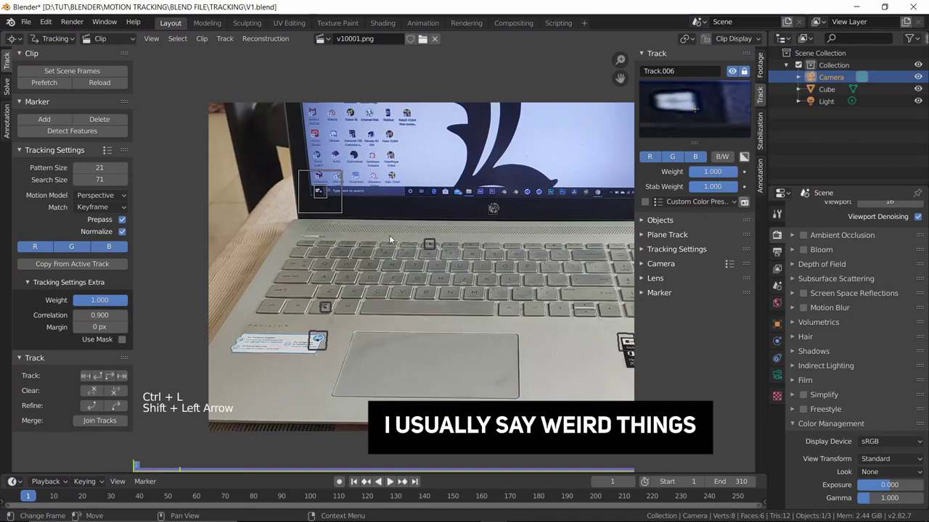
- Examine the taskbar, screen bezel and numeric keypad in the first frame for another trackable feature
{"action": "scroll", "coordinate": [389, 235], "scroll_direction": "down", "scroll_amount": 2}
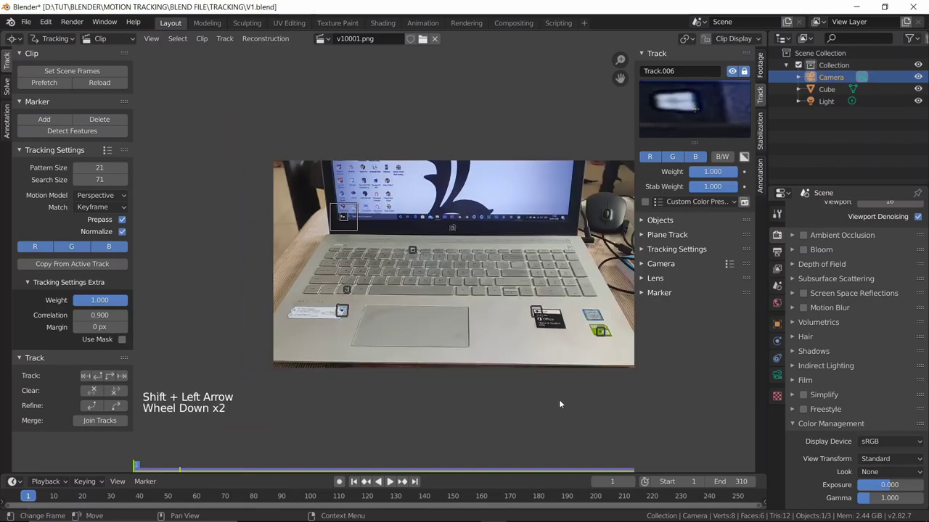
{"action": "middle_click_drag", "start_coordinate": [533, 232], "coordinate": [457, 262], "text": "shift"}
{"action": "scroll", "coordinate": [472, 259], "scroll_direction": "up", "scroll_amount": 2}
{"action": "scroll", "coordinate": [472, 260], "scroll_direction": "up", "scroll_amount": 3}
{"action": "scroll", "coordinate": [457, 261], "scroll_direction": "down", "scroll_amount": 2}
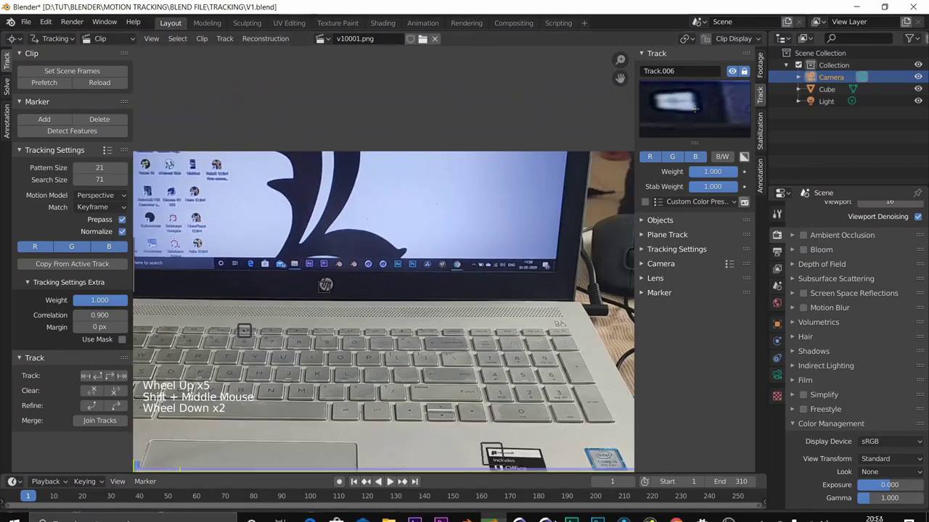
{"action": "scroll", "coordinate": [478, 268], "scroll_direction": "up", "scroll_amount": 2}
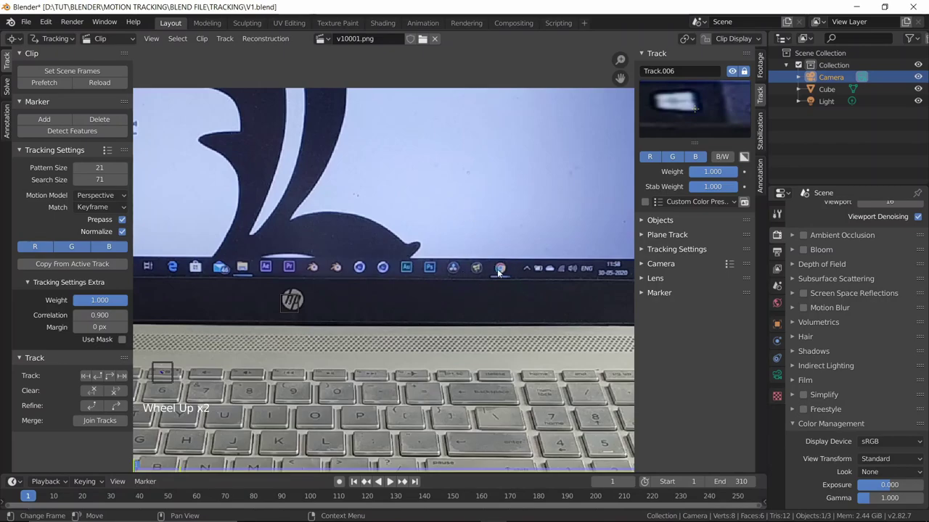
{"action": "scroll", "coordinate": [477, 330], "scroll_direction": "down", "scroll_amount": 1}
{"action": "middle_click_drag", "start_coordinate": [478, 329], "coordinate": [492, 214], "text": "shift"}
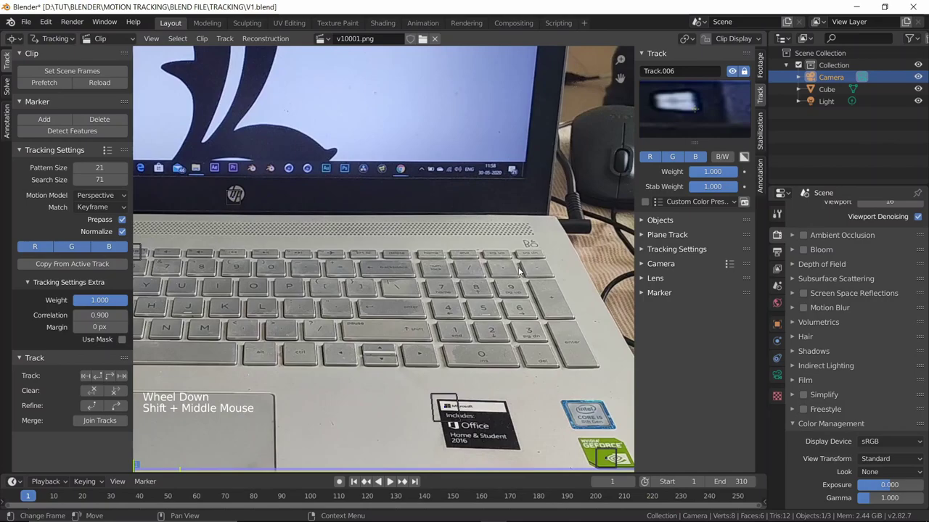
- In the first frame, place a tracking marker on the numeric keypad's plus symbol, align it and enlarge it
{"action": "scroll", "coordinate": [519, 273], "scroll_direction": "up", "scroll_amount": 2}
{"action": "scroll", "coordinate": [448, 258], "scroll_direction": "down", "scroll_amount": 2}
{"action": "middle_click_drag", "start_coordinate": [438, 293], "coordinate": [444, 273], "text": "shift"}
{"action": "scroll", "coordinate": [455, 217], "scroll_direction": "up", "scroll_amount": 2}
{"action": "middle_click_drag", "start_coordinate": [455, 216], "coordinate": [494, 313], "text": "shift"}
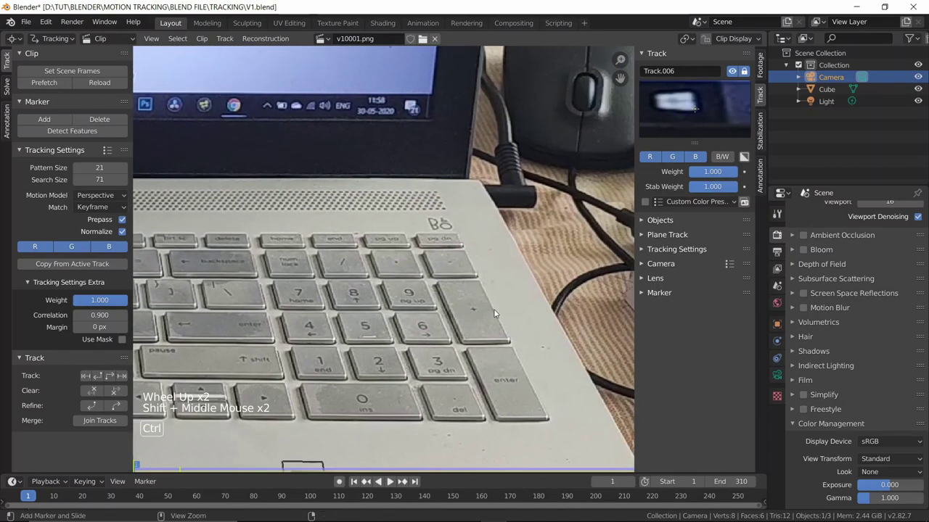
{"action": "left_click", "coordinate": [473, 309], "text": "ctrl"}
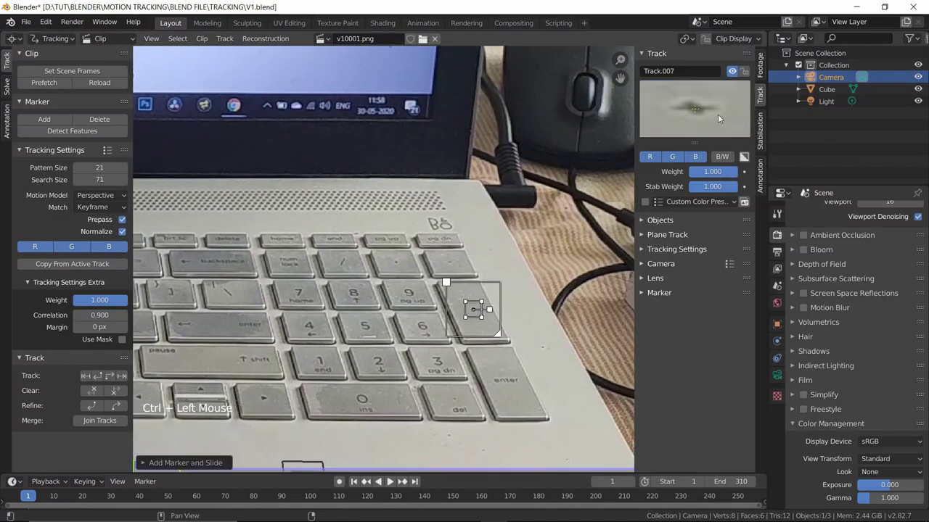
{"action": "left_click_drag", "start_coordinate": [473, 309], "coordinate": [472, 309]}
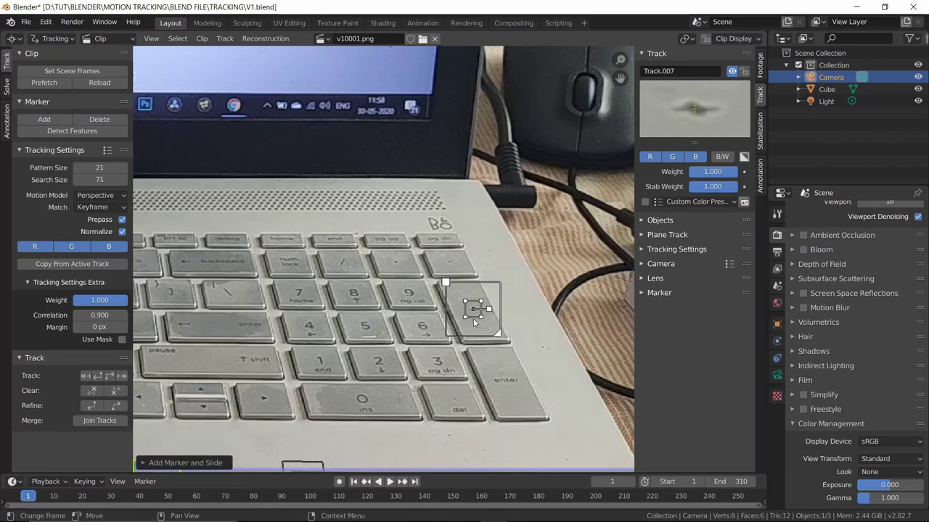
{"action": "key", "text": "s"}
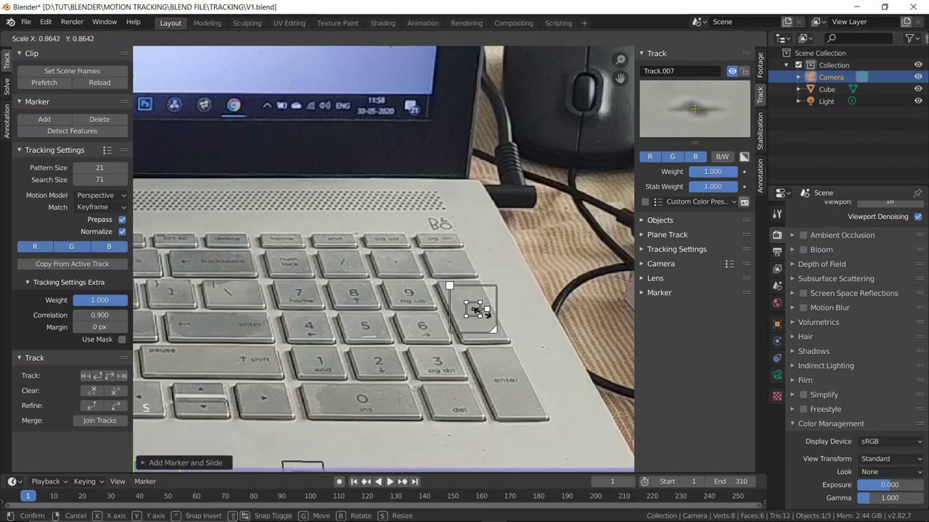
{"action": "left_click", "coordinate": [500, 310]}
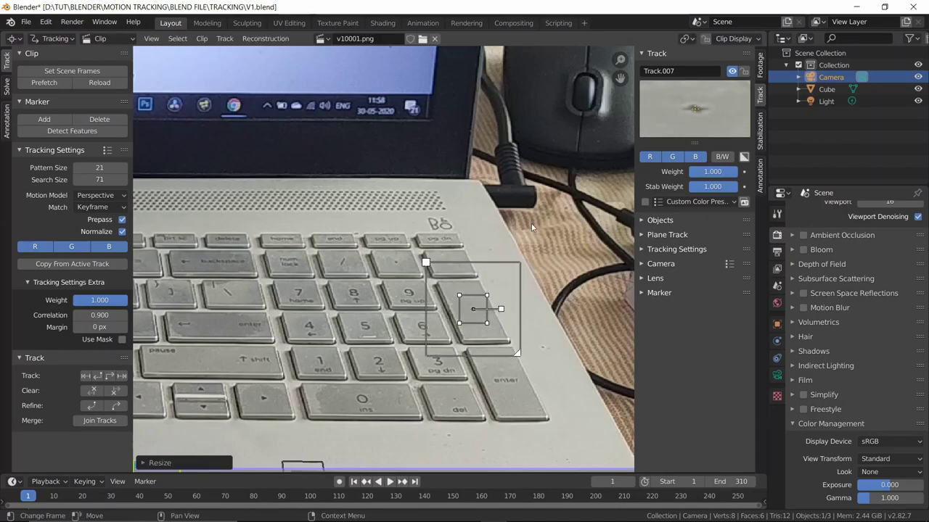
- Try to track the plus-key marker forward from frame 1, and delete its track
{"action": "scroll", "coordinate": [476, 265], "scroll_direction": "down", "scroll_amount": 2}
{"action": "key", "text": "ctrl+t"}
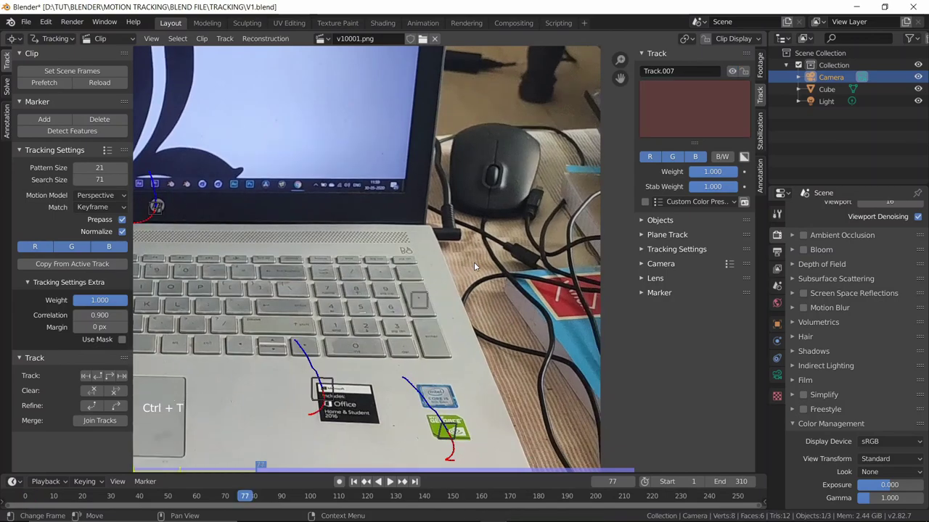
{"action": "key", "text": "Left"}
{"action": "key", "text": "x"}
- Compare the laptop's visible area and the marker distribution between frames 1 and 310, ending on frame 310
{"action": "scroll", "coordinate": [370, 279], "scroll_direction": "down", "scroll_amount": 2}
{"action": "middle_click_drag", "start_coordinate": [370, 278], "coordinate": [427, 251], "text": "shift"}
{"action": "key", "text": "shift+Left"}
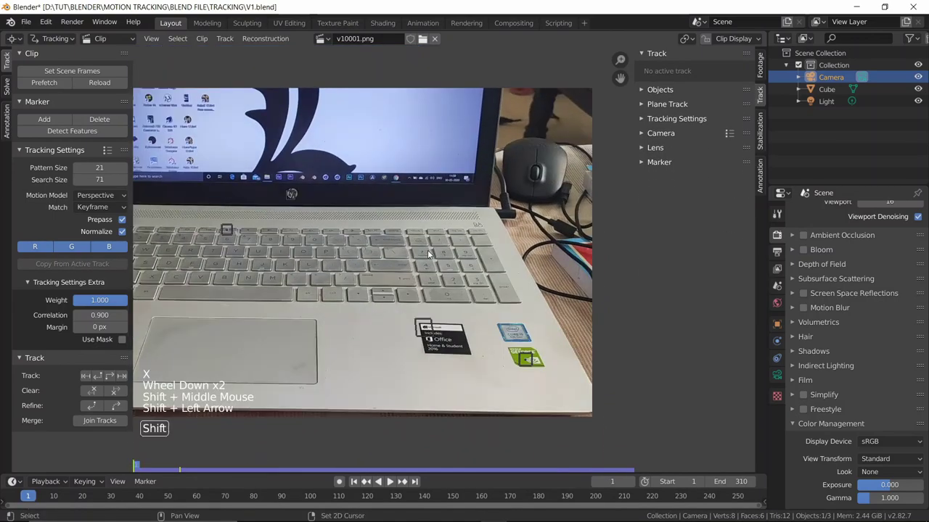
{"action": "key", "text": "shift+Right"}
{"action": "middle_click_drag", "start_coordinate": [347, 270], "coordinate": [273, 295], "text": "shift"}
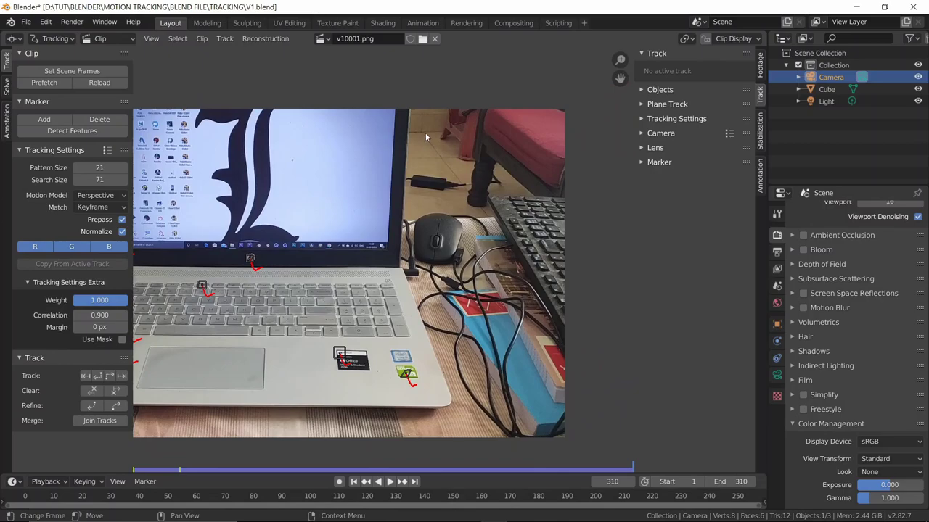
{"action": "key", "text": "shift+Left"}
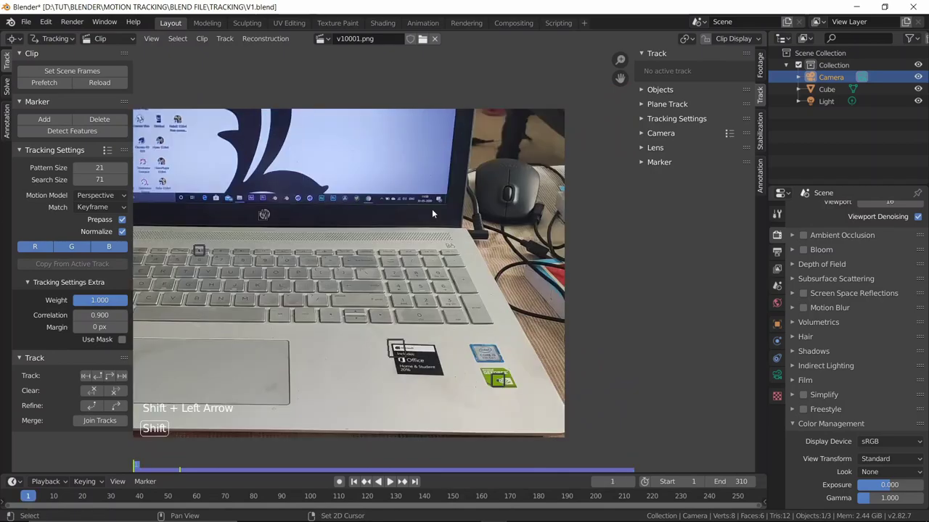
{"action": "key", "text": "shift+Right"}
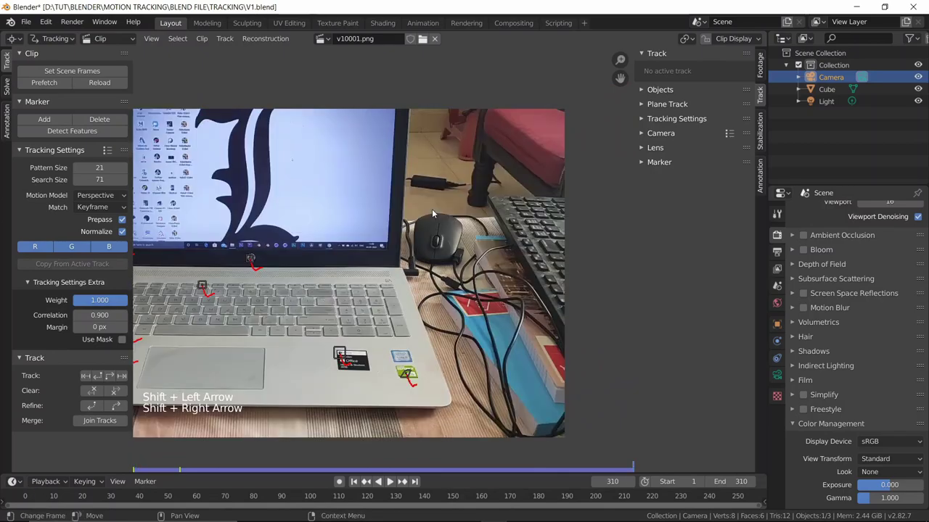
{"action": "middle_click_drag", "start_coordinate": [450, 284], "coordinate": [446, 283], "text": "shift"}
{"action": "scroll", "coordinate": [450, 276], "scroll_direction": "up", "scroll_amount": 1}
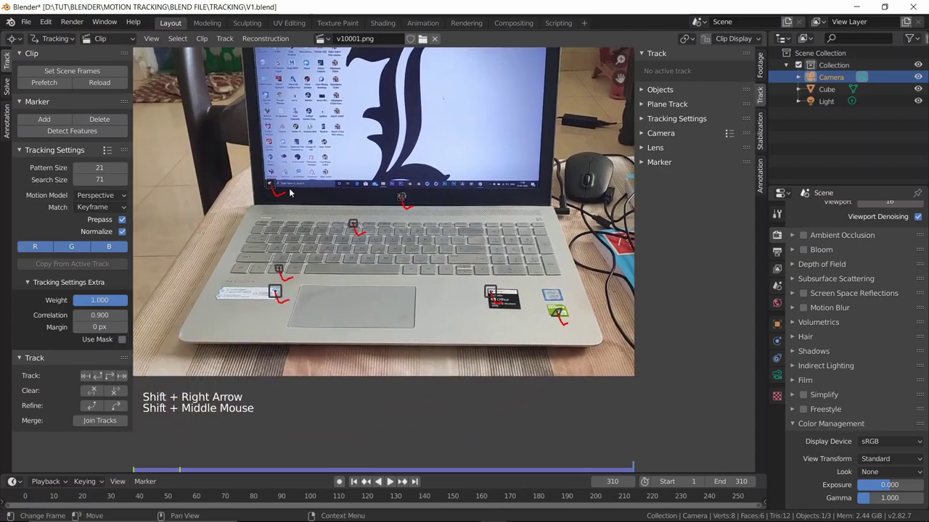
- In frame 310, place a tracking marker on the right-arrow key's symbol and align it with the symbol's edge
{"action": "scroll", "coordinate": [466, 233], "scroll_direction": "up", "scroll_amount": 1}
{"action": "middle_click_drag", "start_coordinate": [467, 234], "coordinate": [209, 321], "text": "shift"}
{"action": "scroll", "coordinate": [458, 223], "scroll_direction": "up", "scroll_amount": 3}
{"action": "middle_click_drag", "start_coordinate": [353, 343], "coordinate": [414, 280], "text": "shift"}
{"action": "scroll", "coordinate": [404, 317], "scroll_direction": "up", "scroll_amount": 2}
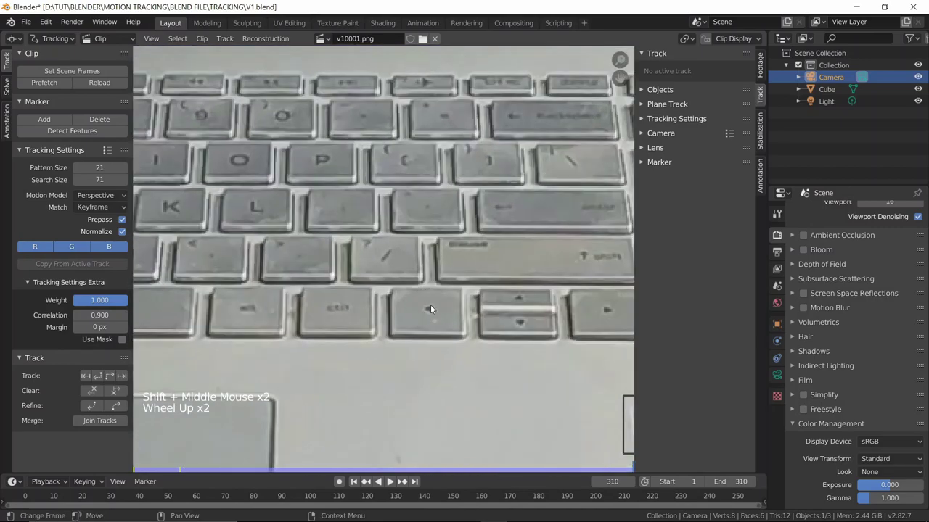
{"action": "middle_click_drag", "start_coordinate": [622, 326], "coordinate": [464, 306], "text": "shift"}
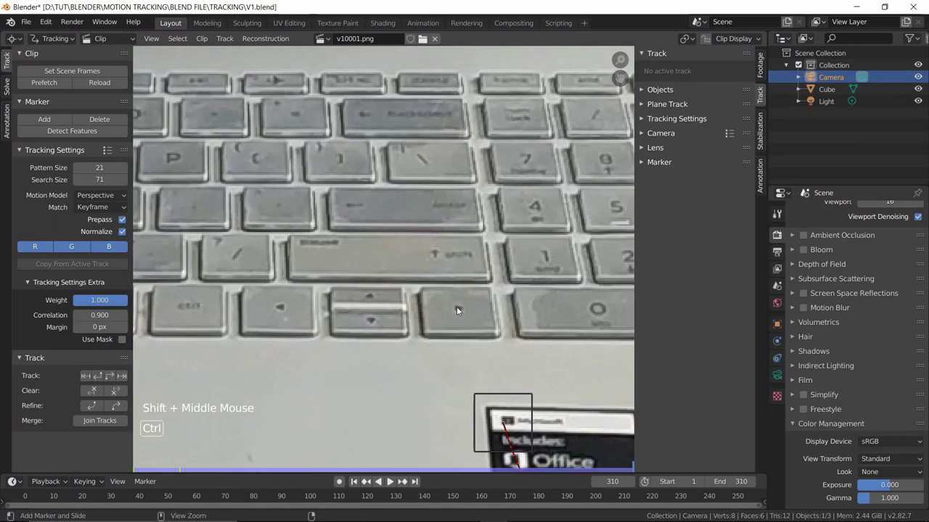
{"action": "left_click", "coordinate": [457, 306], "text": "ctrl"}
{"action": "left_click", "coordinate": [457, 308]}
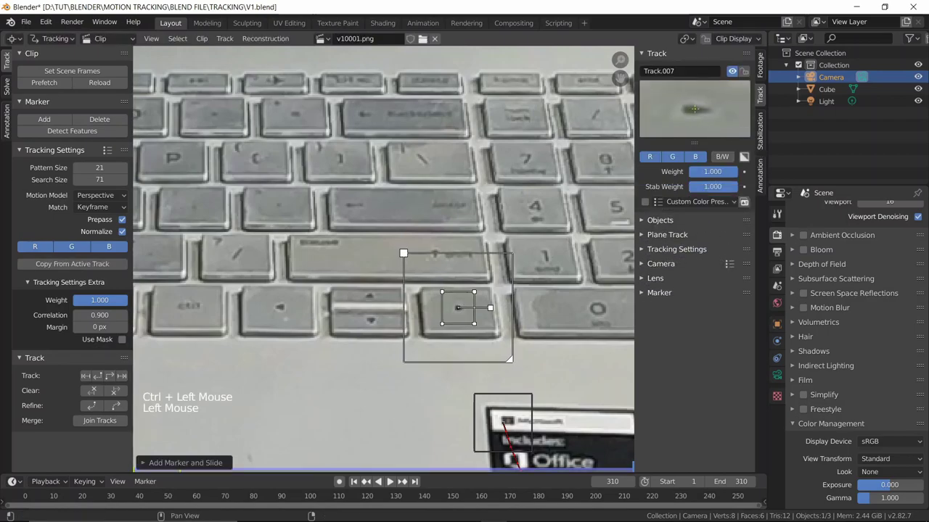
{"action": "left_click_drag", "start_coordinate": [458, 308], "coordinate": [456, 308]}
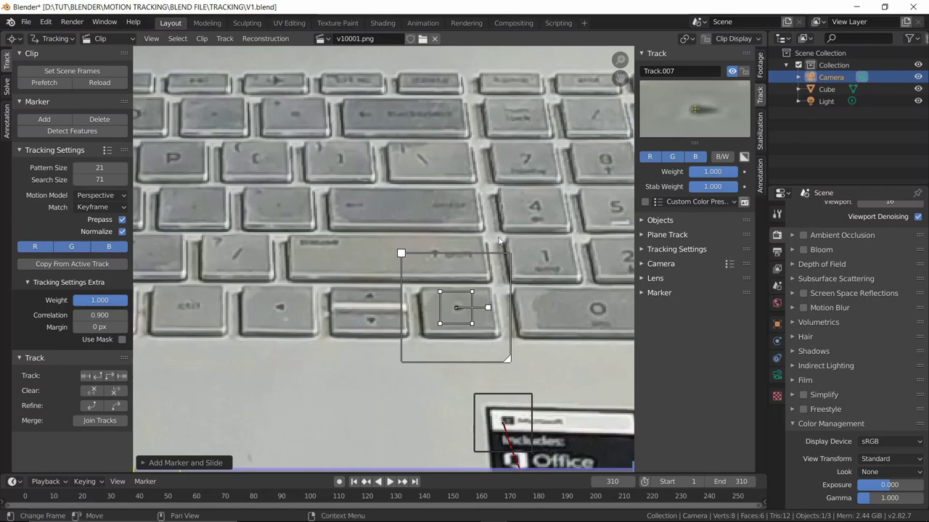
- Track the right-arrow key marker backward from frame 310, enlarging its search area at frame 138 to continue the track
{"action": "scroll", "coordinate": [507, 246], "scroll_direction": "down", "scroll_amount": 4}
{"action": "key", "text": "shift+ctrl"}
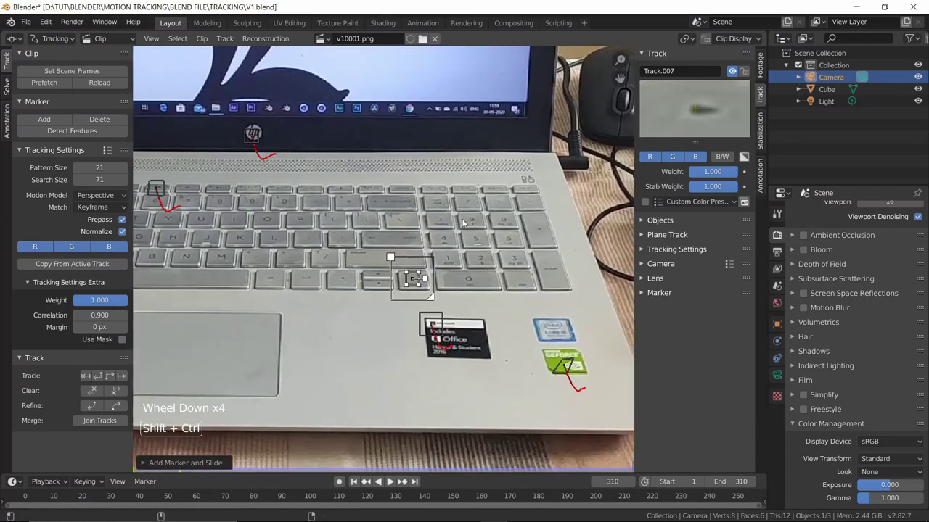
{"action": "key", "text": "shift+ctrl+t"}
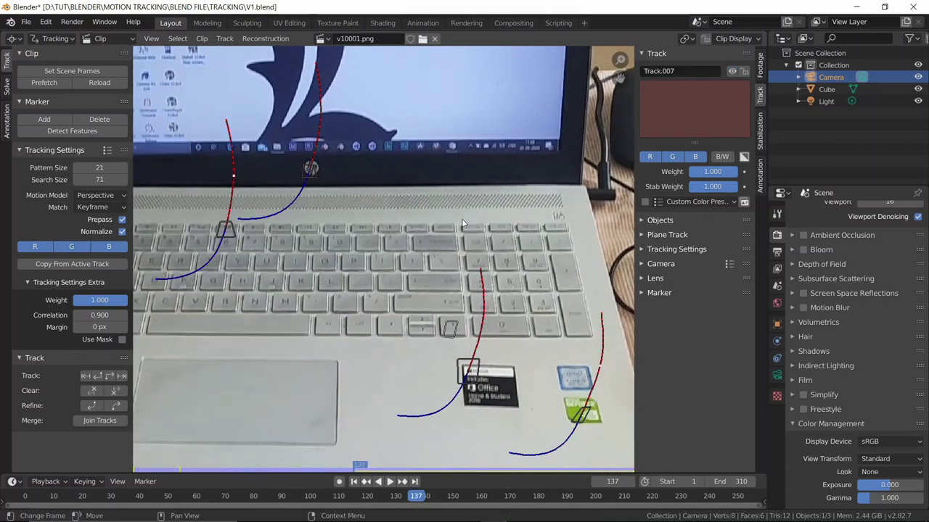
{"action": "key", "text": "Right"}
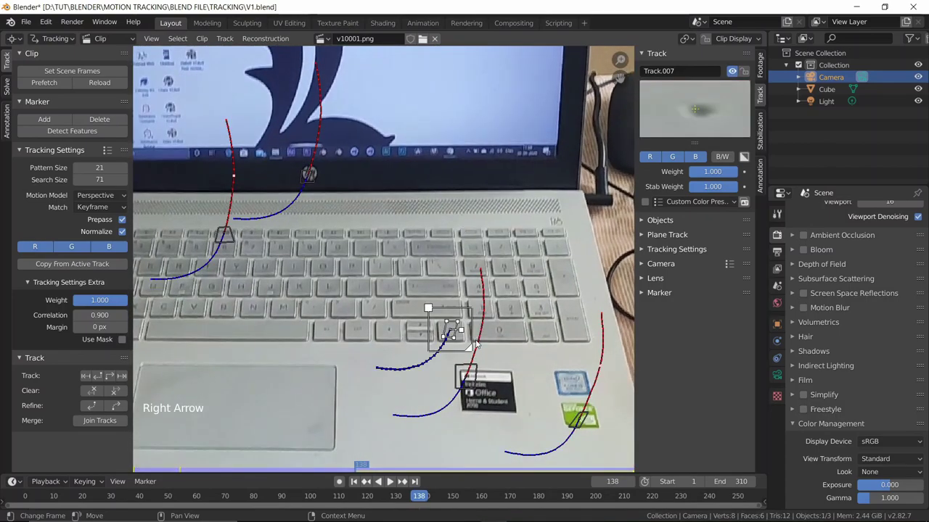
{"action": "left_click_drag", "start_coordinate": [471, 350], "coordinate": [475, 355]}
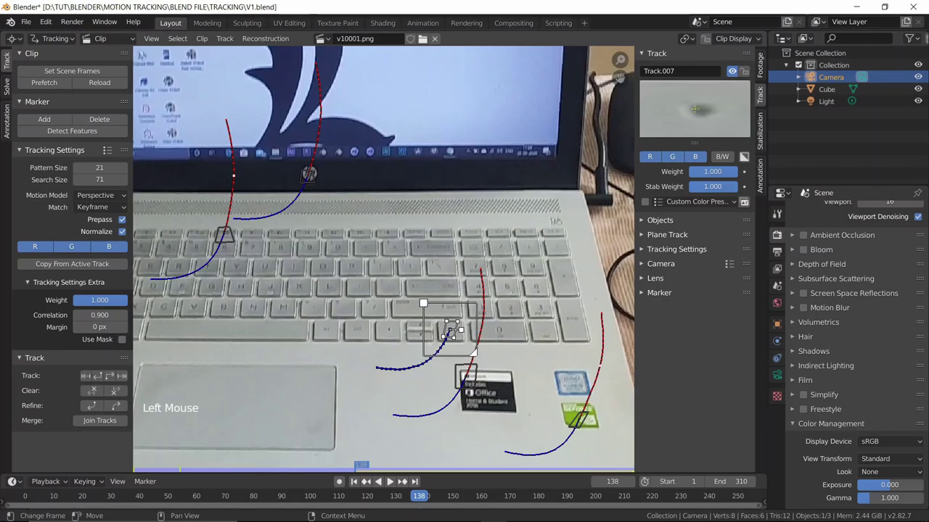
{"action": "key", "text": "ctrl+shift+t"}
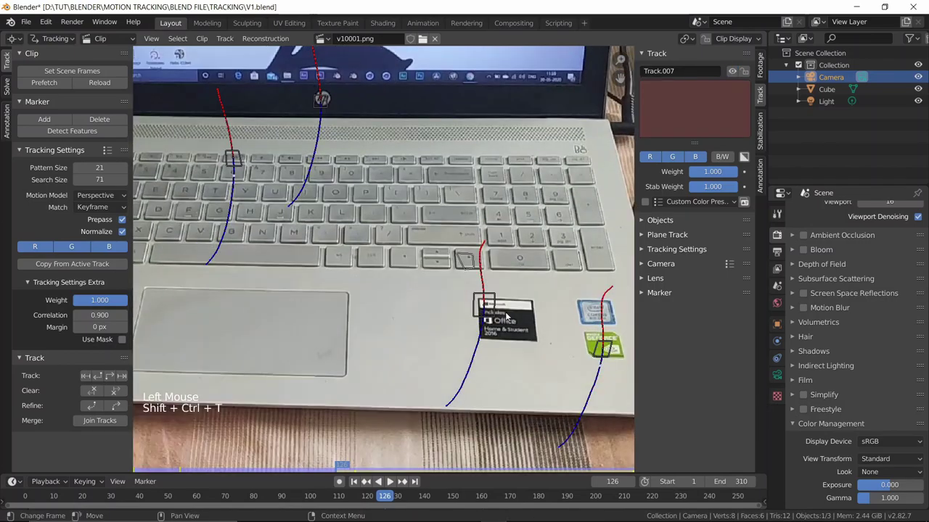
- Enlarge the right-arrow key marker's search area further at frame 127 and retry tracking it backward
{"action": "key", "text": "Right"}
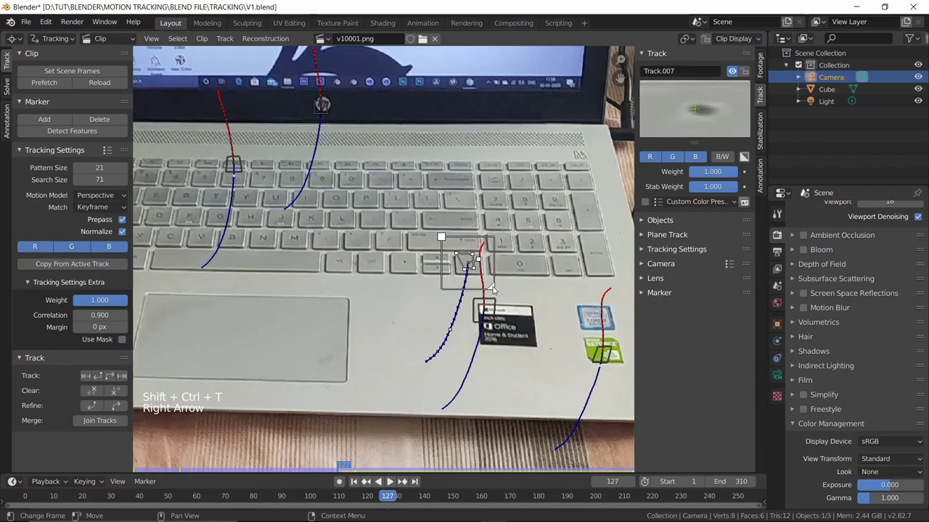
{"action": "left_click_drag", "start_coordinate": [492, 288], "coordinate": [497, 293]}
{"action": "key", "text": "ctrl+shift+t"}
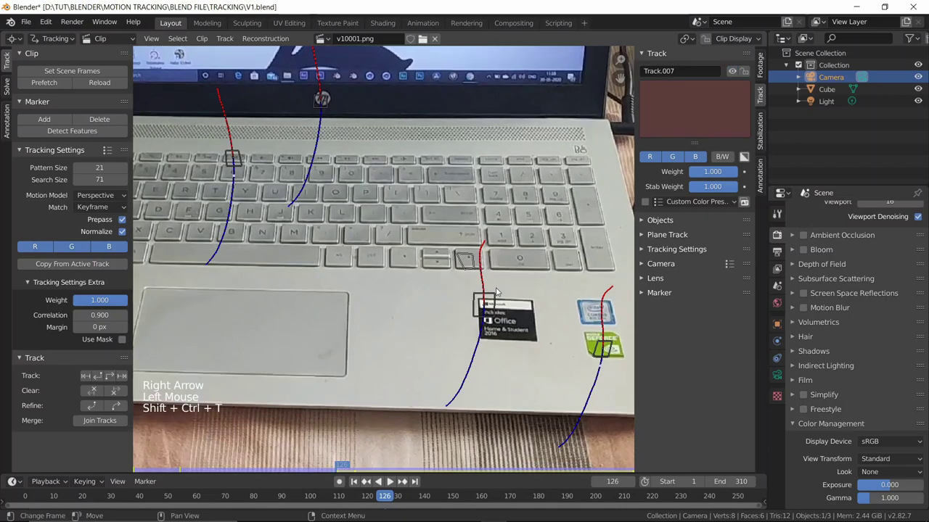
{"action": "key", "text": "Left"}
{"action": "key", "text": "Right"}
{"action": "key", "text": "Right"}
{"action": "key", "text": "Right"}
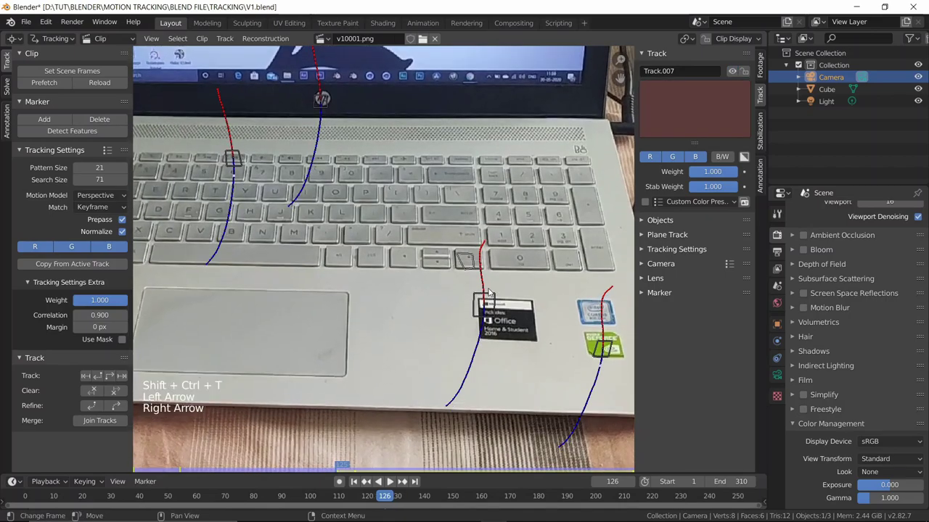
{"action": "left_click_drag", "start_coordinate": [498, 296], "coordinate": [500, 298]}
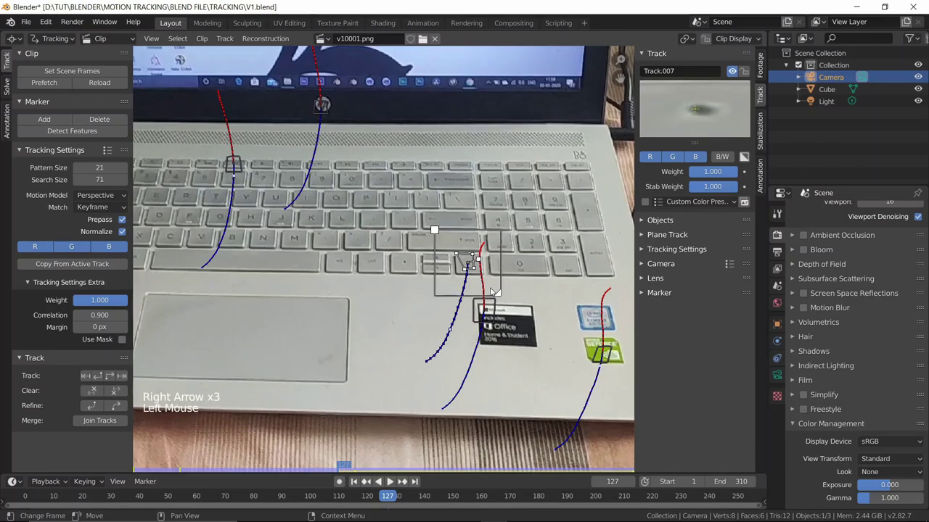
{"action": "key", "text": "ctrl+shift+t"}
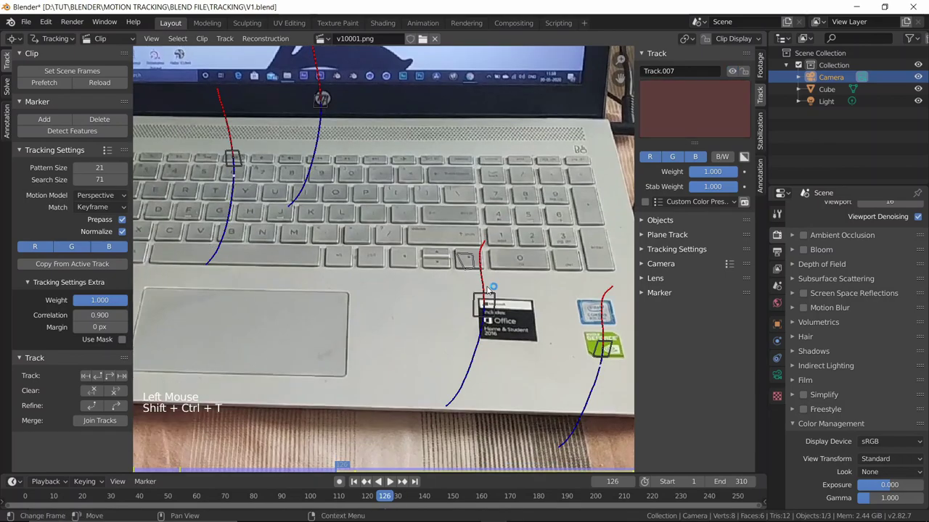
- Delete the right-arrow key marker's track and go back to frame 310
{"action": "key", "text": "x"}
{"action": "left_click", "coordinate": [493, 288]}
{"action": "middle_click_drag", "start_coordinate": [328, 246], "coordinate": [466, 268], "text": "shift"}
{"action": "key", "text": "shift+Right"}
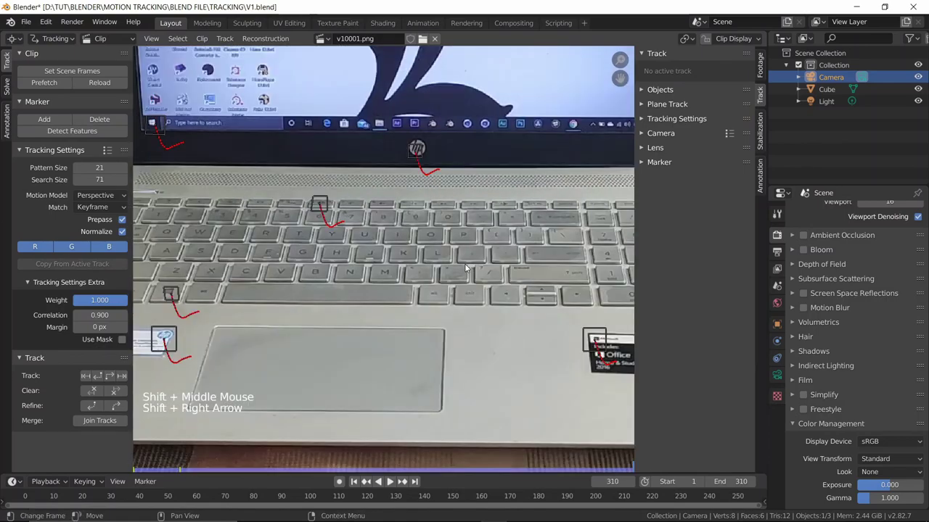
- In frame 310, place a tracking marker on the Chrome icon in the laptop screen's taskbar and enlarge it around the icon
{"action": "scroll", "coordinate": [426, 252], "scroll_direction": "down", "scroll_amount": 3}
{"action": "middle_click_drag", "start_coordinate": [426, 252], "coordinate": [434, 225]}
{"action": "scroll", "coordinate": [450, 230], "scroll_direction": "up", "scroll_amount": 3}
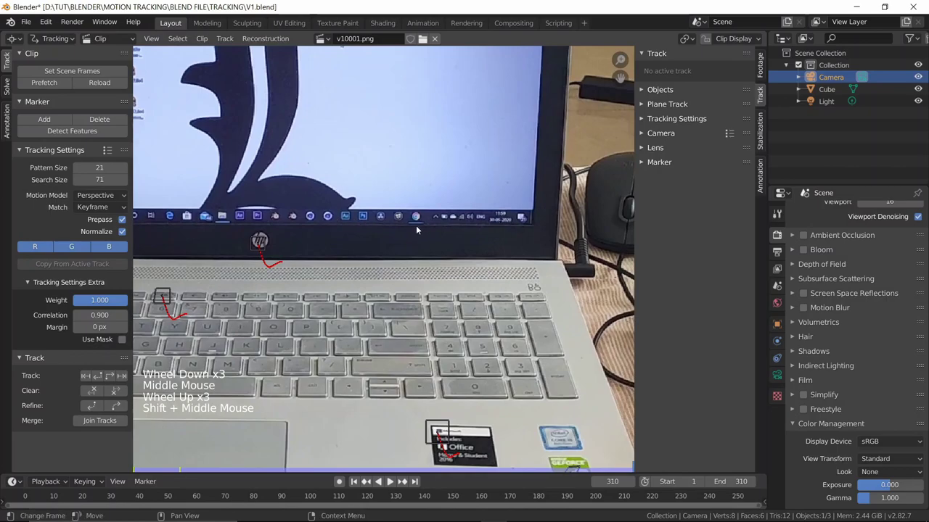
{"action": "scroll", "coordinate": [415, 221], "scroll_direction": "up", "scroll_amount": 3}
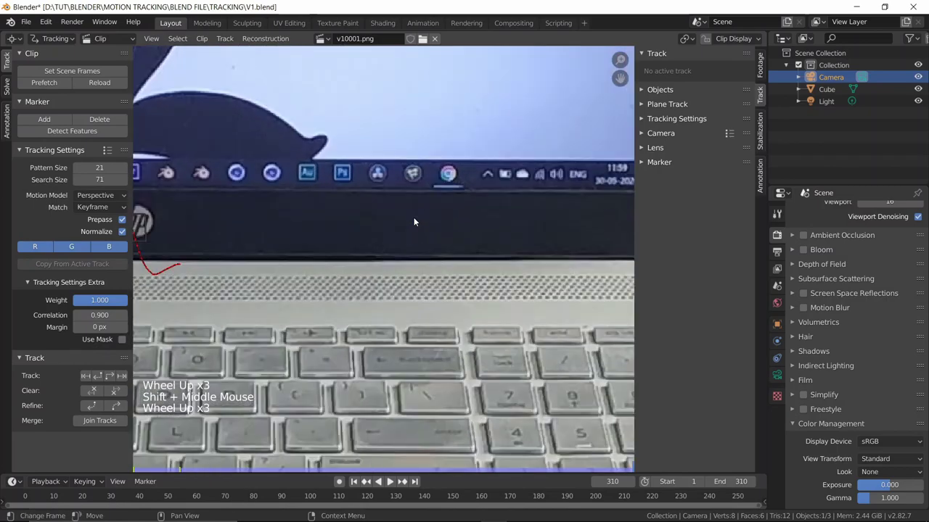
{"action": "left_click", "coordinate": [449, 174], "text": "ctrl"}
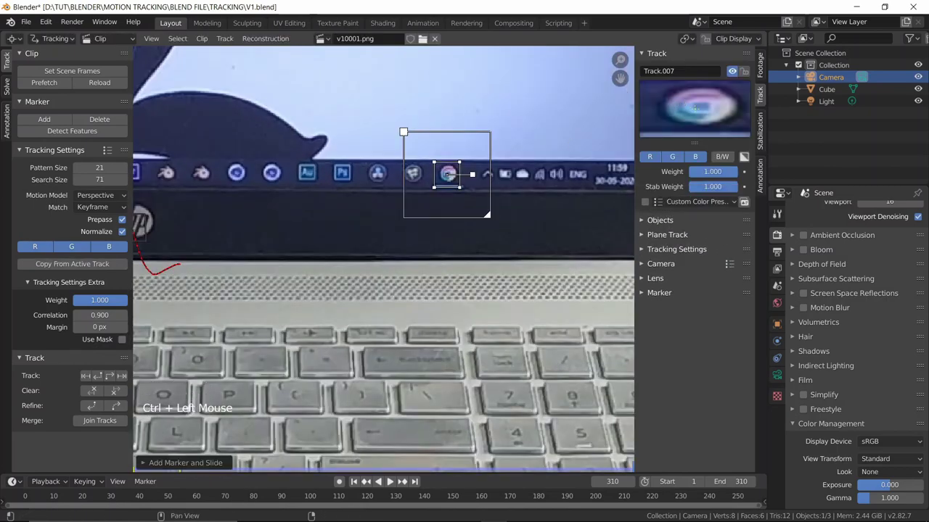
{"action": "left_click", "coordinate": [448, 174]}
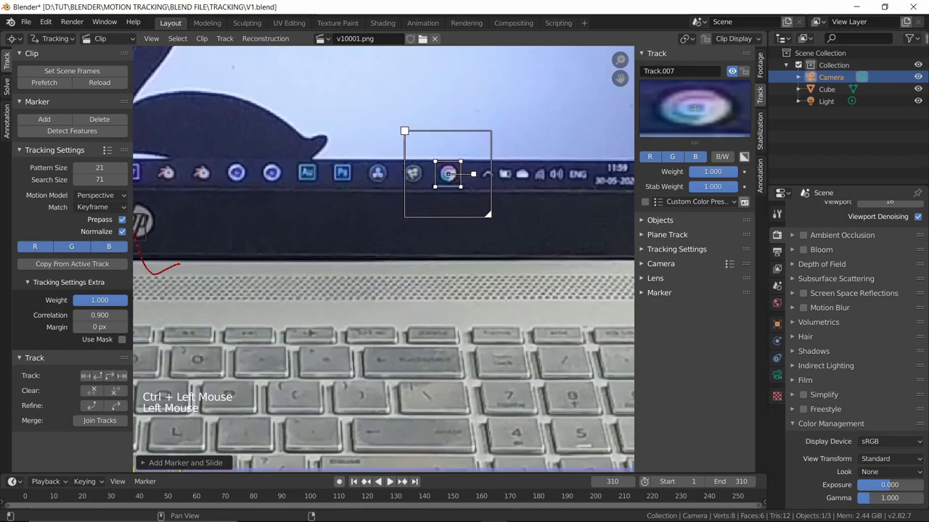
{"action": "key", "text": "s"}
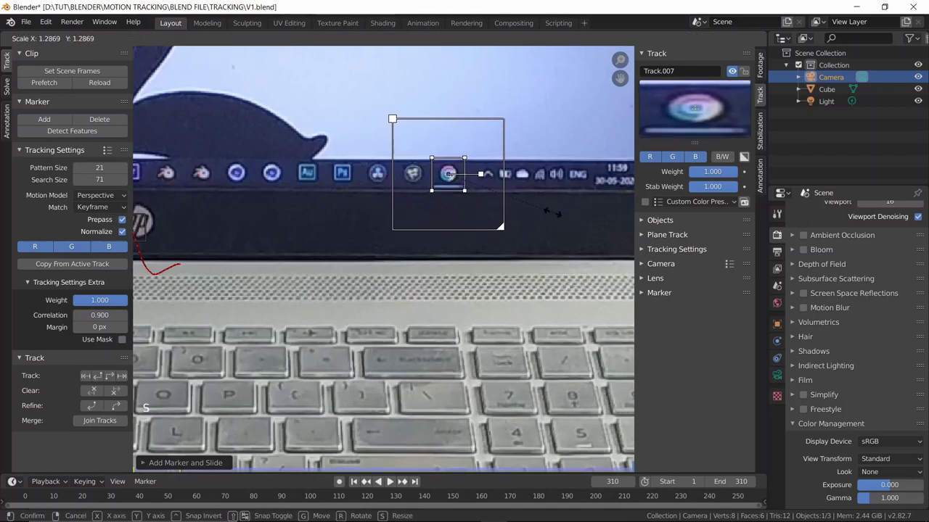
{"action": "left_click", "coordinate": [505, 187]}
- Track the Chrome icon marker backward from frame 310 to frame 1 and lock its track
{"action": "scroll", "coordinate": [511, 183], "scroll_direction": "down", "scroll_amount": 3}
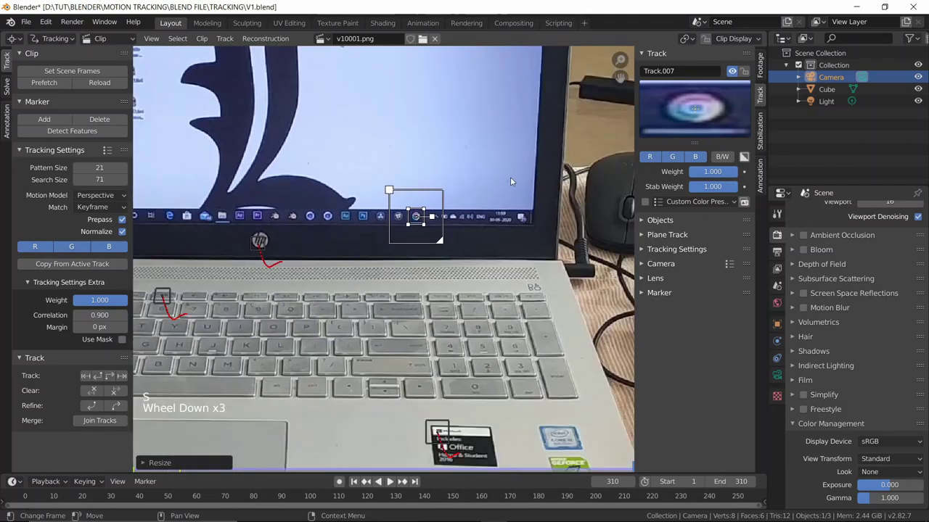
{"action": "key", "text": "ctrl"}
{"action": "key", "text": "shift"}
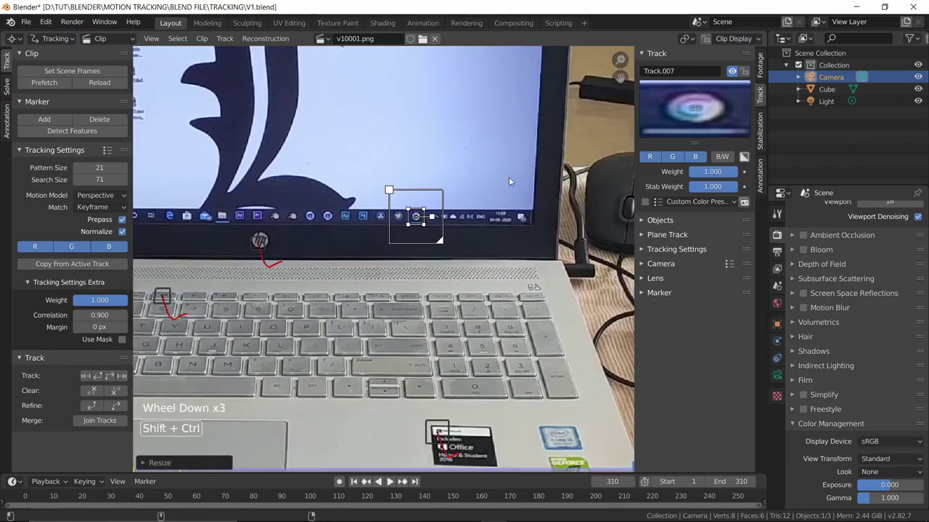
{"action": "key", "text": "ctrl+shift+t"}
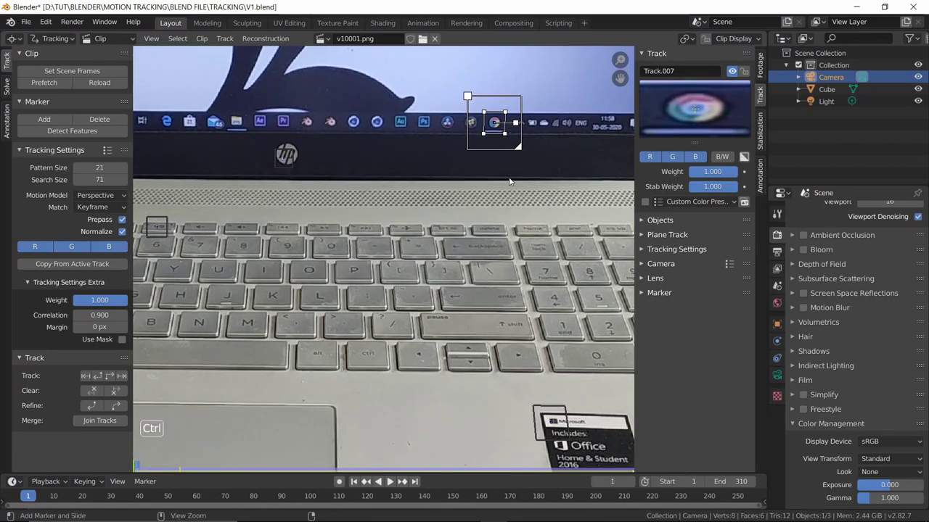
{"action": "key", "text": "ctrl+l"}
- In frame 1, place a tracking marker on the Cinema 4D desktop icon on the laptop screen and enlarge it
{"action": "scroll", "coordinate": [443, 166], "scroll_direction": "down", "scroll_amount": 4}
{"action": "middle_click_drag", "start_coordinate": [316, 279], "coordinate": [468, 275], "text": "shift"}
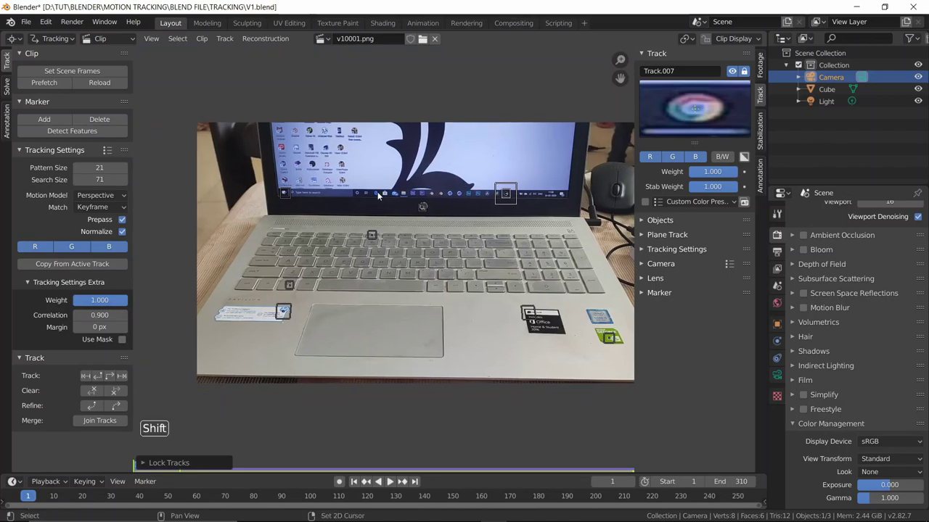
{"action": "middle_click_drag", "start_coordinate": [377, 191], "coordinate": [379, 231], "text": "shift"}
{"action": "scroll", "coordinate": [355, 200], "scroll_direction": "up", "scroll_amount": 4}
{"action": "middle_click_drag", "start_coordinate": [308, 166], "coordinate": [380, 270]}
{"action": "scroll", "coordinate": [319, 150], "scroll_direction": "up", "scroll_amount": 1}
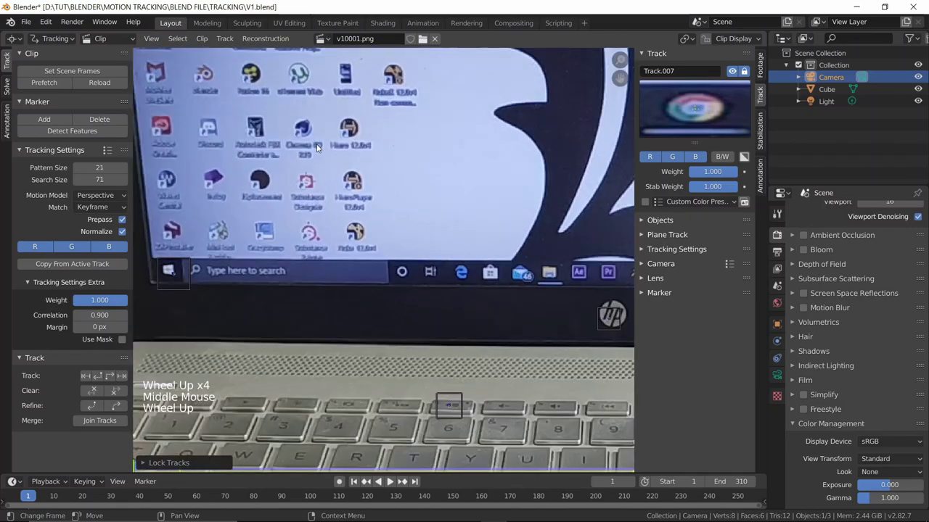
{"action": "key", "text": "ctrl"}
{"action": "left_click", "coordinate": [304, 129], "text": "ctrl"}
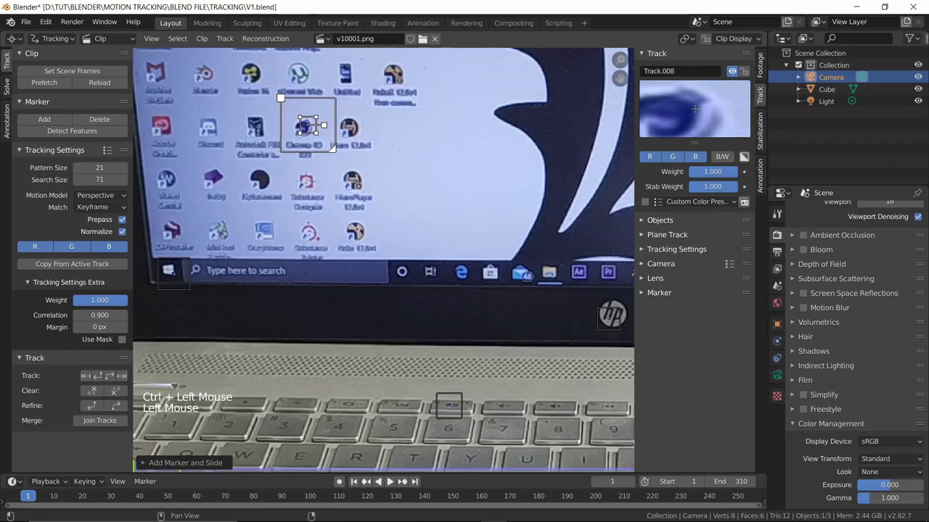
{"action": "key", "text": "s"}
{"action": "left_click", "coordinate": [429, 180]}
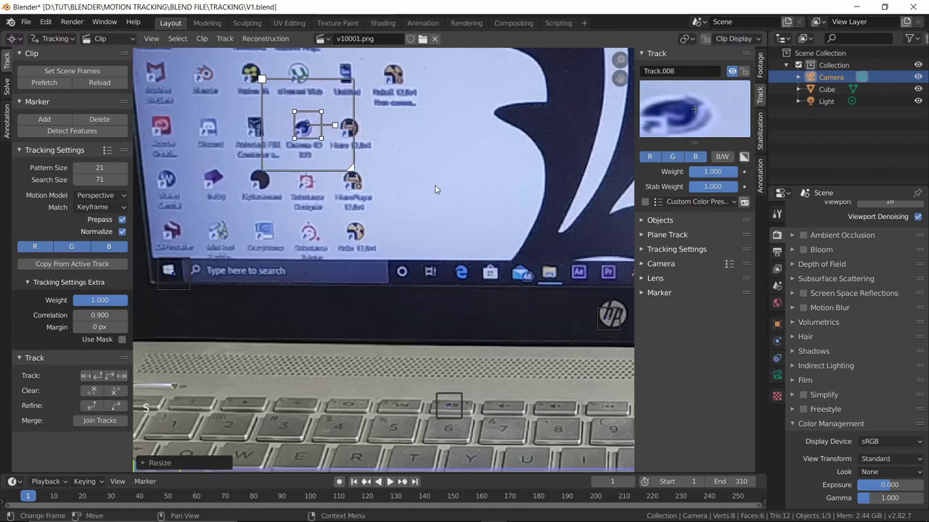
- Track the Cinema 4D icon marker forward from frame 1 to frame 310 and lock its track
{"action": "scroll", "coordinate": [429, 178], "scroll_direction": "down", "scroll_amount": 2}
{"action": "key", "text": "ctrl"}
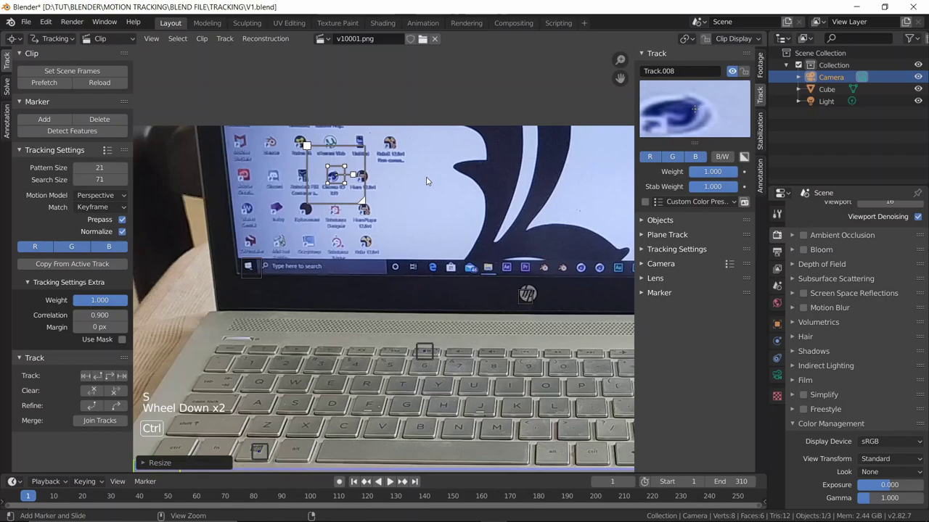
{"action": "key", "text": "ctrl+t"}
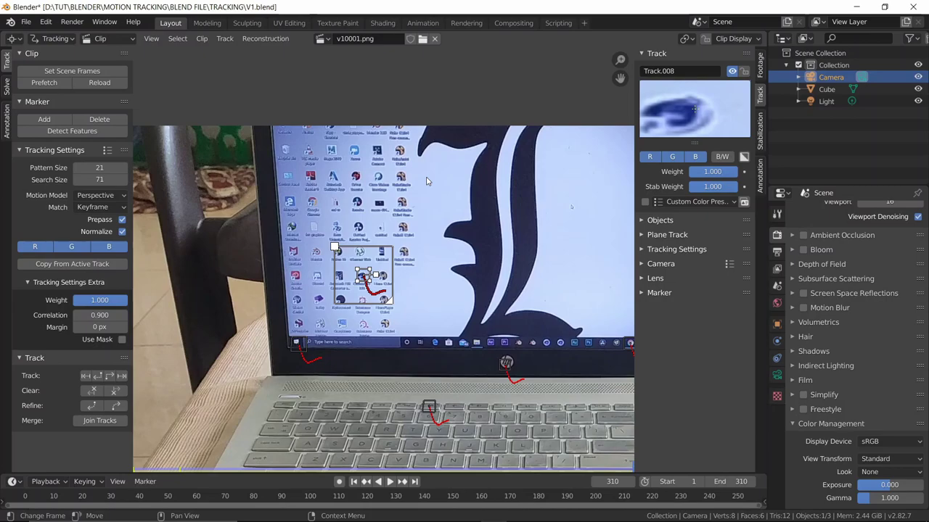
{"action": "key", "text": "ctrl+l"}
- Examine the laptop's keyboard, palm rest and surroundings in frame 310 for another high-contrast feature to track
{"action": "scroll", "coordinate": [426, 181], "scroll_direction": "down", "scroll_amount": 3}
{"action": "middle_click_drag", "start_coordinate": [427, 182], "coordinate": [403, 182], "text": "shift"}
{"action": "scroll", "coordinate": [391, 244], "scroll_direction": "up", "scroll_amount": 3}
{"action": "scroll", "coordinate": [391, 244], "scroll_direction": "up", "scroll_amount": 1}
{"action": "scroll", "coordinate": [403, 182], "scroll_direction": "up", "scroll_amount": 2}
{"action": "scroll", "coordinate": [287, 159], "scroll_direction": "down", "scroll_amount": 1}
{"action": "middle_click_drag", "start_coordinate": [436, 284], "coordinate": [422, 259], "text": "shift"}
{"action": "scroll", "coordinate": [436, 250], "scroll_direction": "up", "scroll_amount": 2}
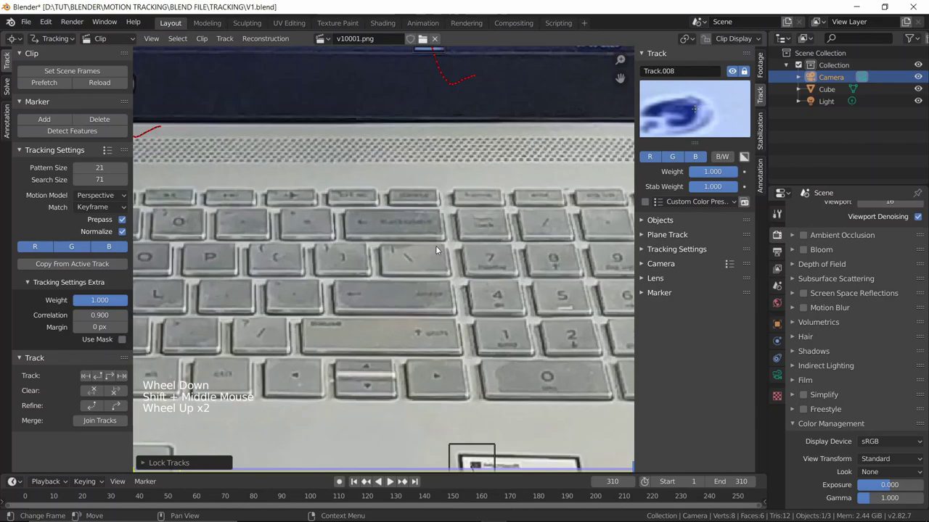
{"action": "scroll", "coordinate": [394, 295], "scroll_direction": "down", "scroll_amount": 2}
{"action": "middle_click_drag", "start_coordinate": [393, 293], "coordinate": [454, 227], "text": "shift"}
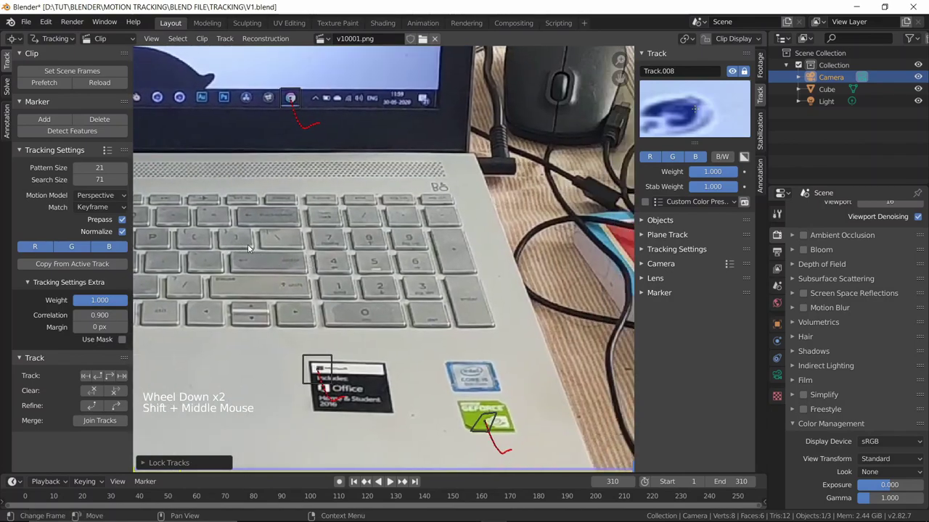
{"action": "middle_click_drag", "start_coordinate": [239, 254], "coordinate": [268, 222], "text": "shift"}
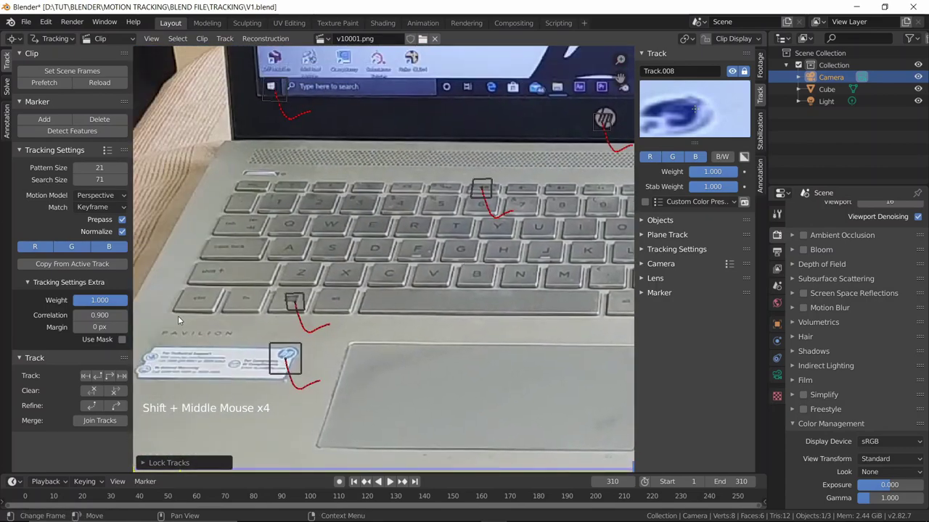
{"action": "middle_click_drag", "start_coordinate": [178, 320], "coordinate": [208, 217], "text": "shift"}
{"action": "middle_click_drag", "start_coordinate": [484, 157], "coordinate": [279, 266]}
{"action": "middle_click_drag", "start_coordinate": [541, 214], "coordinate": [326, 241]}
{"action": "middle_click_drag", "start_coordinate": [590, 246], "coordinate": [436, 289]}
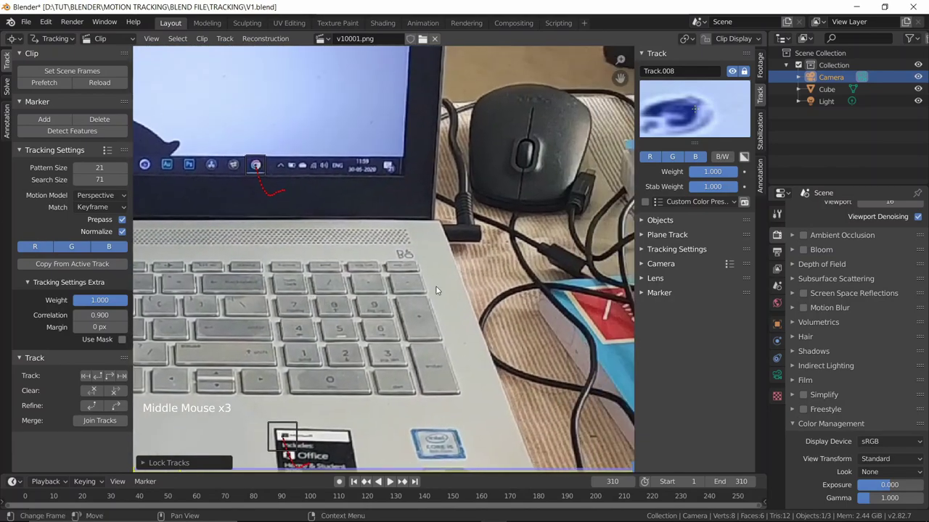
{"action": "scroll", "coordinate": [436, 291], "scroll_direction": "up", "scroll_amount": 4}
{"action": "scroll", "coordinate": [338, 333], "scroll_direction": "down", "scroll_amount": 3}
{"action": "middle_click_drag", "start_coordinate": [338, 319], "coordinate": [364, 265], "text": "shift"}
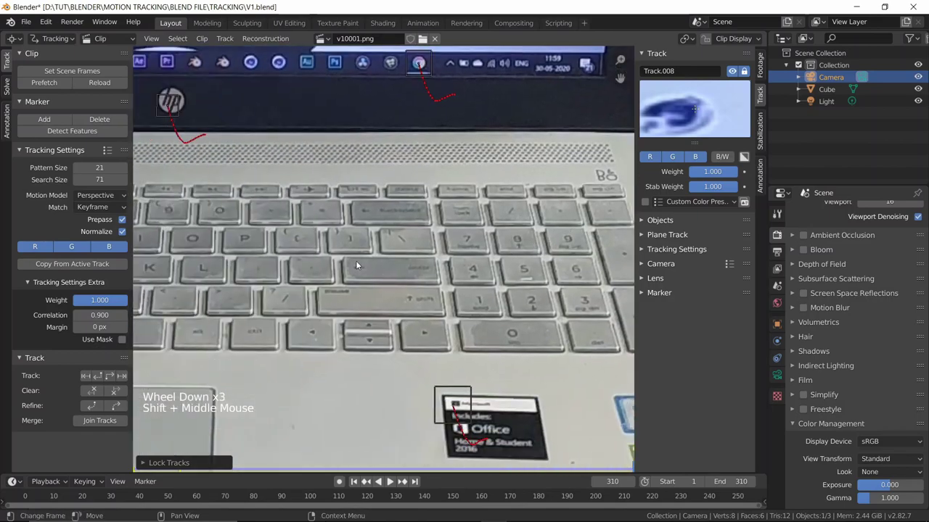
- In frame 310, place a tracking marker on the keyboard's N key and enlarge it around the letter
{"action": "middle_click_drag", "start_coordinate": [274, 271], "coordinate": [350, 182], "text": "shift"}
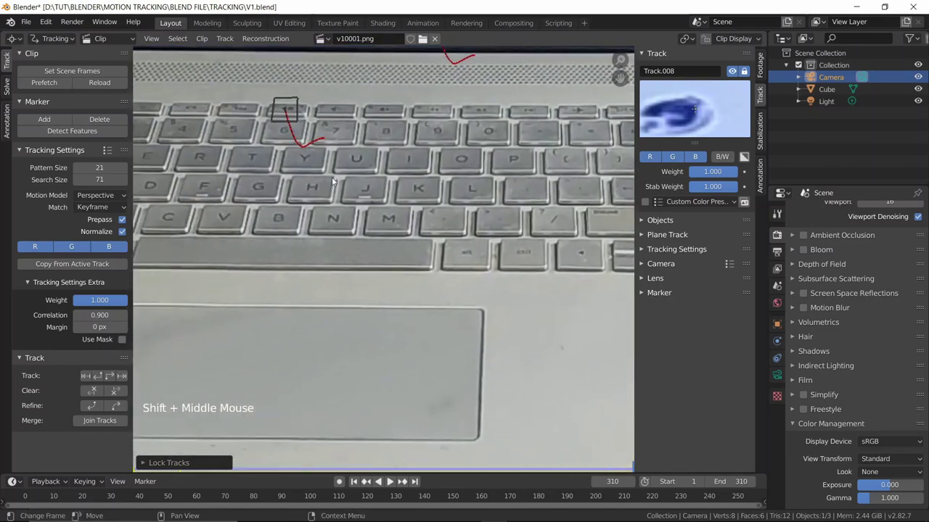
{"action": "left_click", "coordinate": [337, 220], "text": "ctrl"}
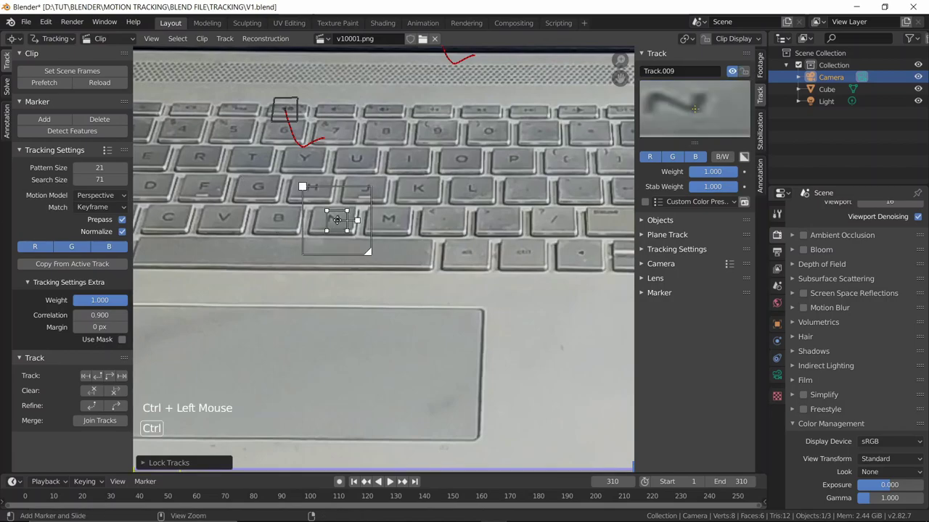
{"action": "key", "text": "s"}
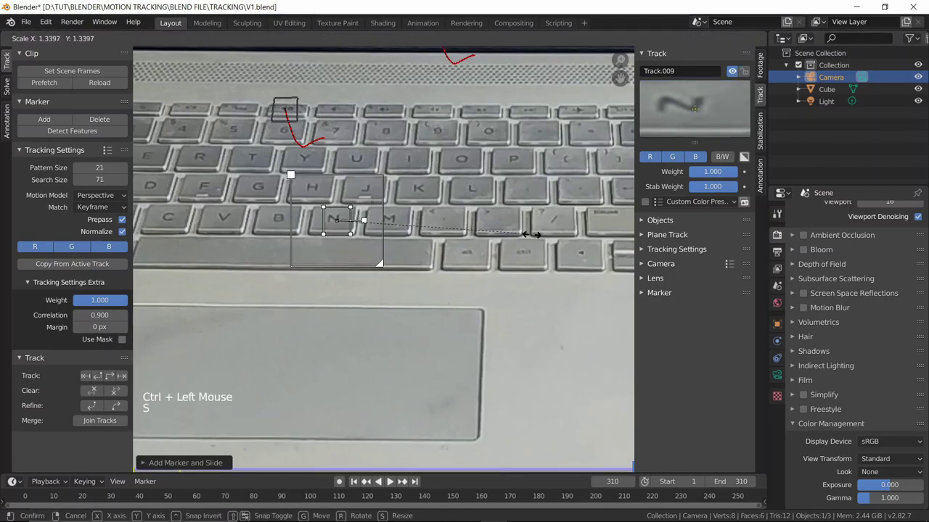
{"action": "left_click", "coordinate": [570, 241]}
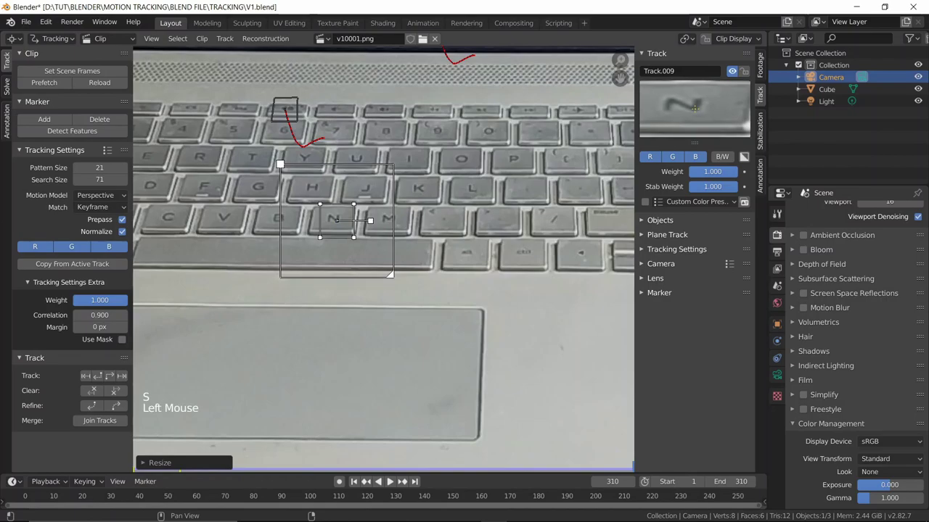
- Try tracking the N key marker backward from frame 310, retrying from frame 307
{"action": "scroll", "coordinate": [524, 186], "scroll_direction": "down", "scroll_amount": 3}
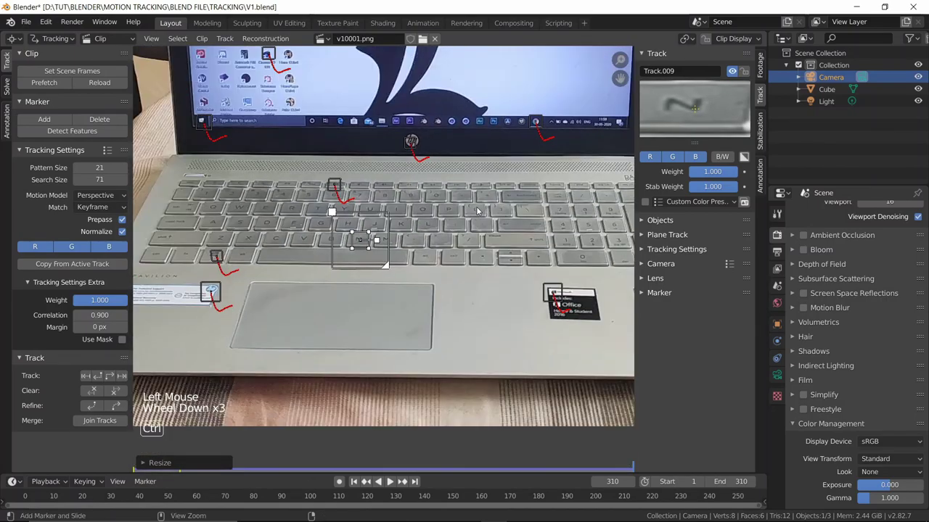
{"action": "key", "text": "ctrl+shift+t"}
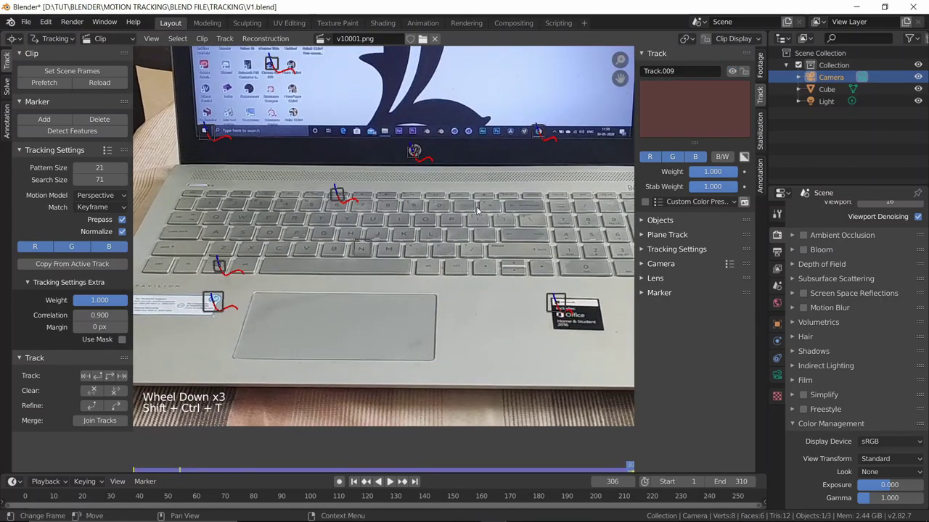
{"action": "key", "text": "Left"}
{"action": "key", "text": "Right"}
{"action": "key", "text": "Right"}
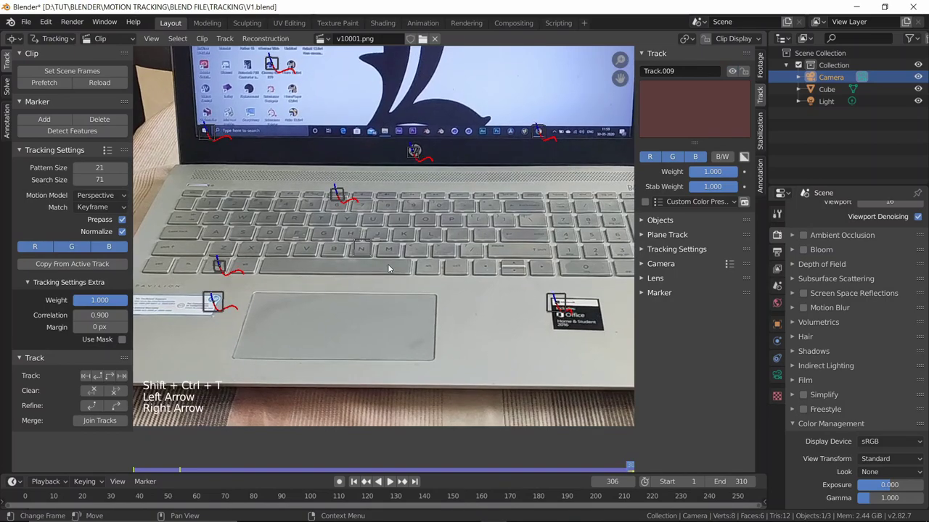
{"action": "left_click_drag", "start_coordinate": [388, 275], "coordinate": [392, 278]}
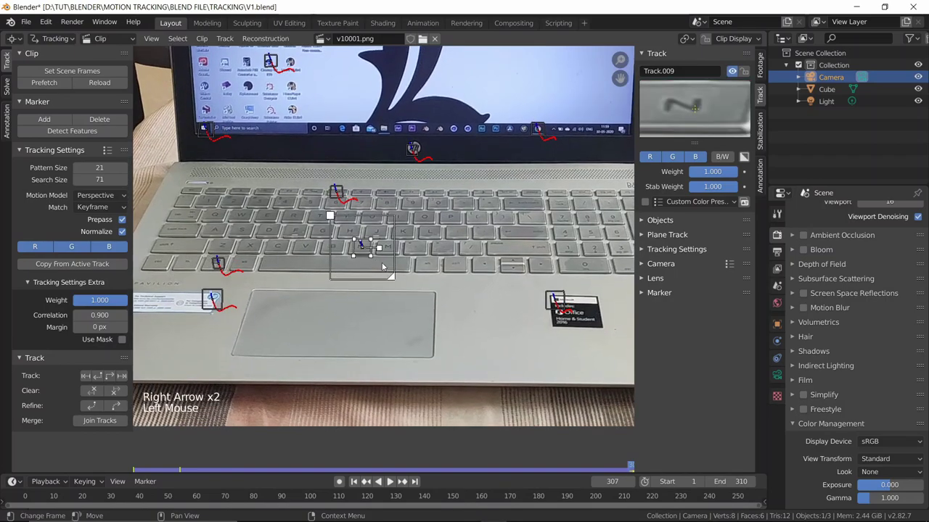
{"action": "key", "text": "ctrl+shift+t"}
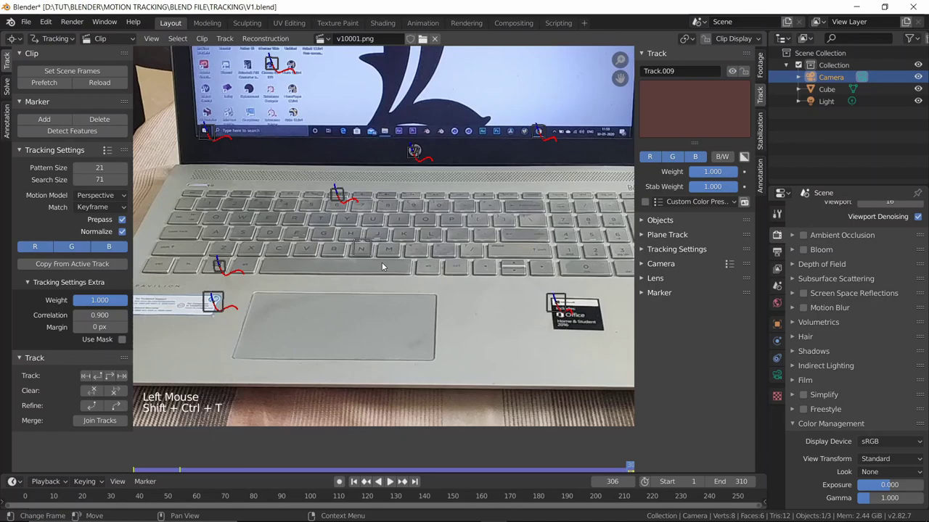
- Delete the N key marker's track
{"action": "key", "text": "x"}
{"action": "left_click", "coordinate": [383, 267]}
- Go to frame 1 and examine the keyboard, speaker grille and B&O logo for another feature suitable for tracking
{"action": "key", "text": "shift+Left"}
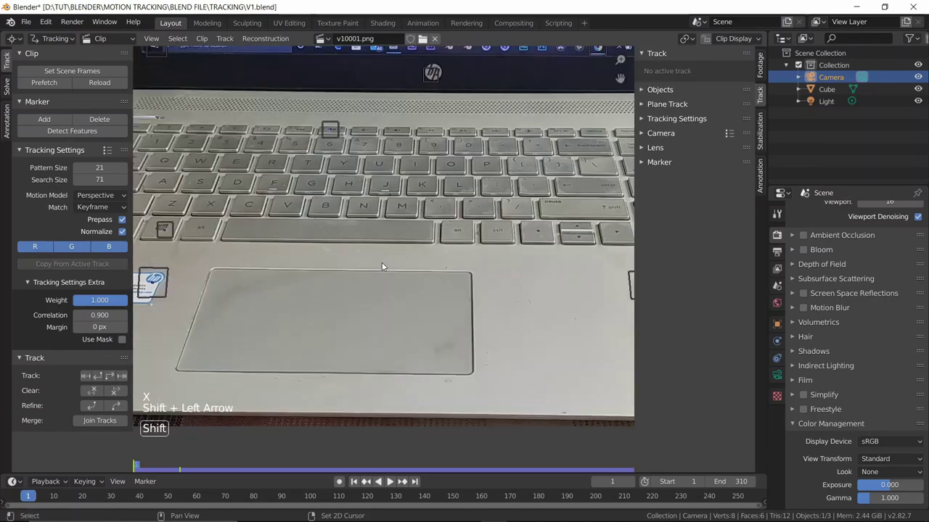
{"action": "scroll", "coordinate": [471, 215], "scroll_direction": "up", "scroll_amount": 2}
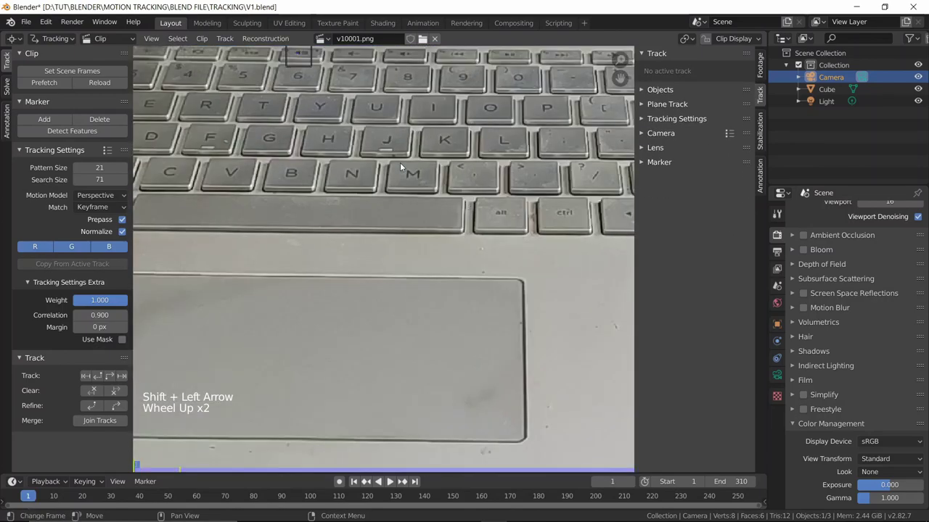
{"action": "middle_click_drag", "start_coordinate": [400, 163], "coordinate": [349, 265]}
{"action": "scroll", "coordinate": [349, 264], "scroll_direction": "up", "scroll_amount": 1}
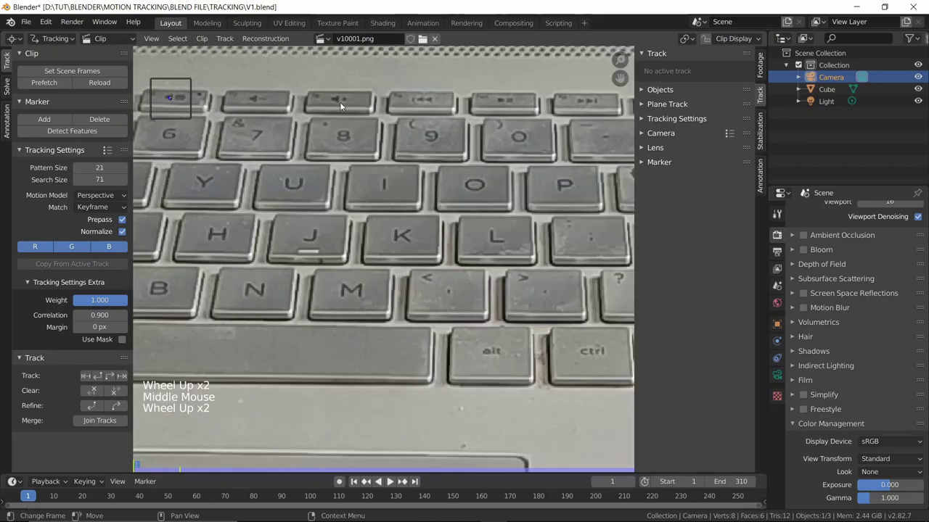
{"action": "scroll", "coordinate": [406, 123], "scroll_direction": "down", "scroll_amount": 4}
{"action": "middle_click_drag", "start_coordinate": [435, 167], "coordinate": [362, 214], "text": "shift"}
{"action": "middle_click_drag", "start_coordinate": [617, 216], "coordinate": [519, 212], "text": "shift"}
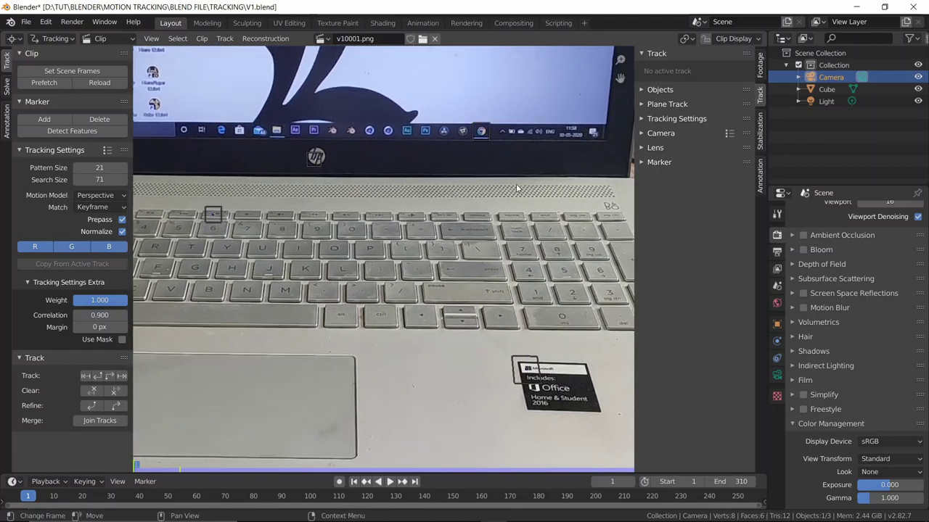
{"action": "middle_click_drag", "start_coordinate": [624, 199], "coordinate": [478, 222], "text": "shift"}
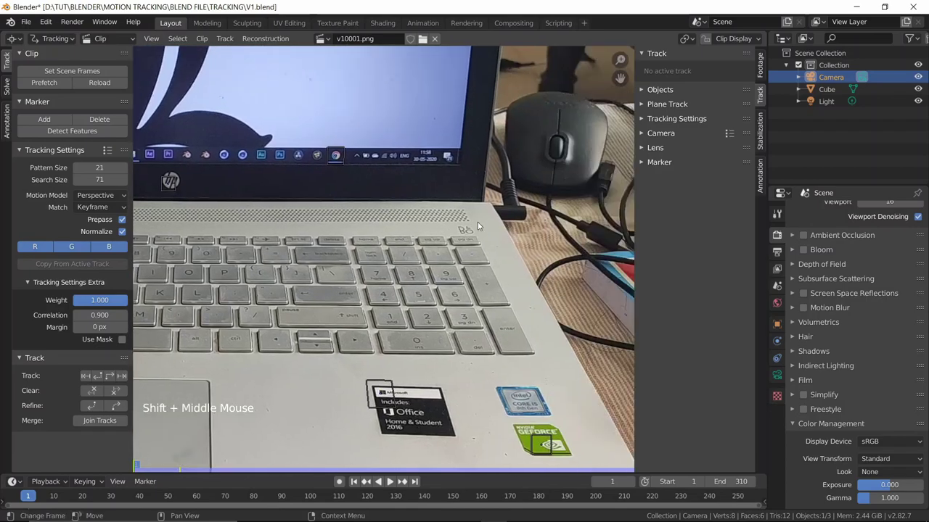
{"action": "scroll", "coordinate": [481, 207], "scroll_direction": "up", "scroll_amount": 5}
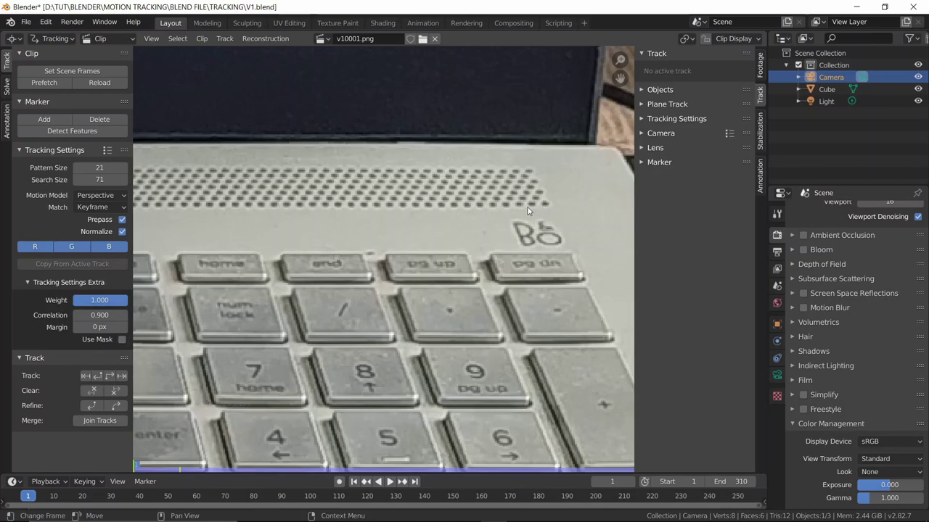
{"action": "scroll", "coordinate": [347, 180], "scroll_direction": "down", "scroll_amount": 2}
{"action": "scroll", "coordinate": [326, 244], "scroll_direction": "down", "scroll_amount": 2}
{"action": "middle_click_drag", "start_coordinate": [326, 244], "coordinate": [411, 212], "text": "shift"}
{"action": "scroll", "coordinate": [406, 217], "scroll_direction": "down", "scroll_amount": 2}
{"action": "scroll", "coordinate": [563, 206], "scroll_direction": "down", "scroll_amount": 1}
{"action": "scroll", "coordinate": [321, 222], "scroll_direction": "up", "scroll_amount": 3}
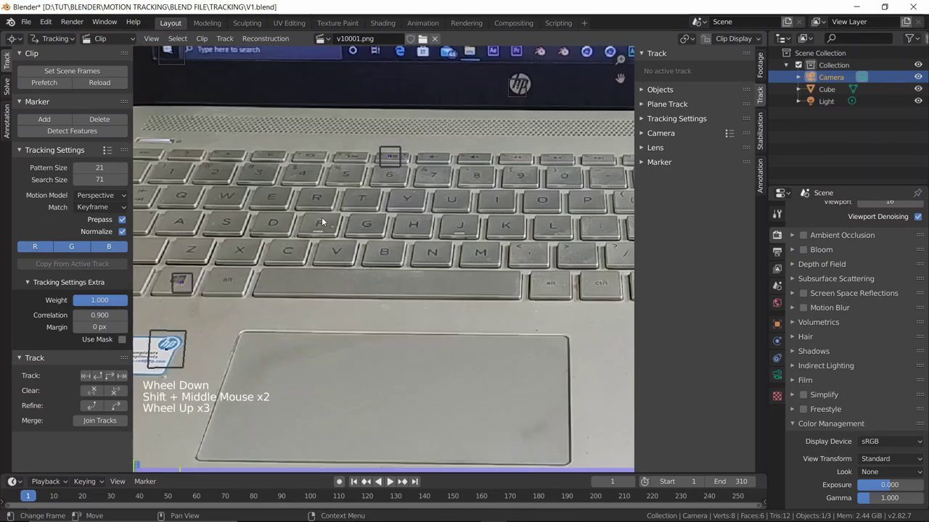
{"action": "scroll", "coordinate": [322, 219], "scroll_direction": "up", "scroll_amount": 1}
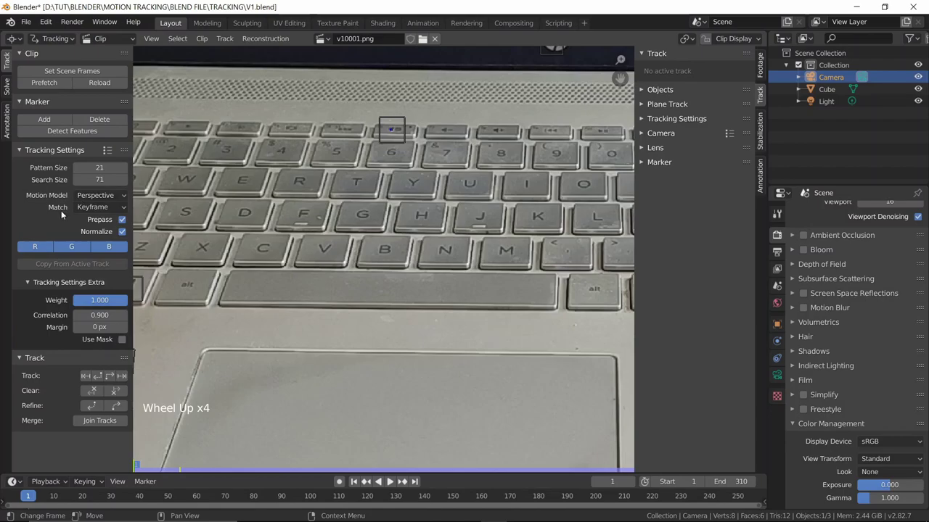
{"action": "scroll", "coordinate": [375, 142], "scroll_direction": "down", "scroll_amount": 4}
{"action": "middle_click_drag", "start_coordinate": [375, 142], "coordinate": [342, 161], "text": "shift"}
{"action": "scroll", "coordinate": [347, 249], "scroll_direction": "down", "scroll_amount": 1}
{"action": "middle_click_drag", "start_coordinate": [347, 249], "coordinate": [348, 279], "text": "shift"}
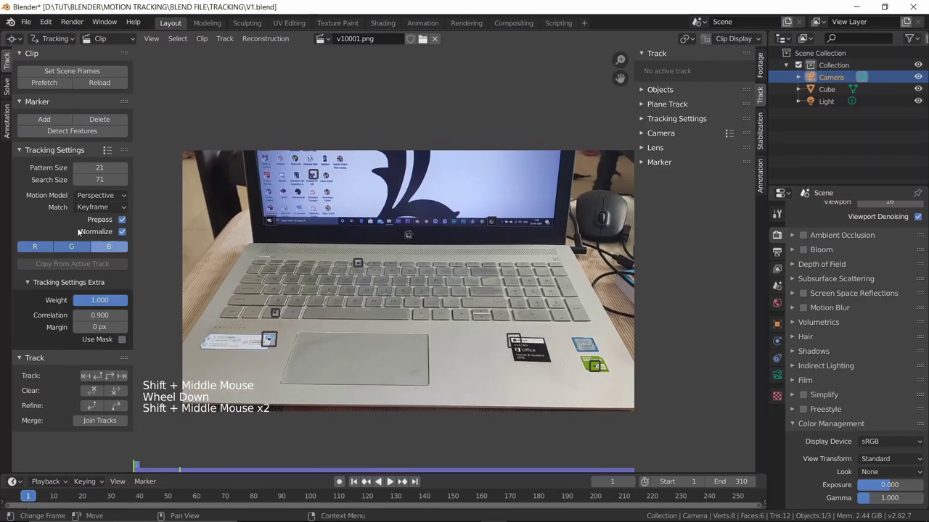
{"action": "scroll", "coordinate": [394, 289], "scroll_direction": "up", "scroll_amount": 2, "text": "shift"}
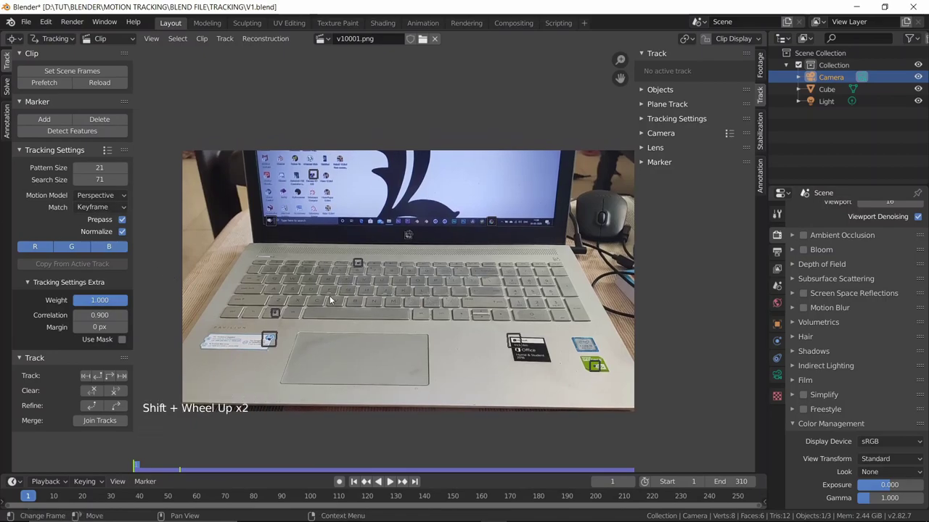
- Select the marker on the keyboard's Windows key and play the clip from frame 1 to check how its pattern tracks
{"action": "scroll", "coordinate": [329, 297], "scroll_direction": "up", "scroll_amount": 3}
{"action": "scroll", "coordinate": [329, 298], "scroll_direction": "down", "scroll_amount": 2}
{"action": "middle_click_drag", "start_coordinate": [329, 297], "coordinate": [364, 254], "text": "shift"}
{"action": "scroll", "coordinate": [347, 263], "scroll_direction": "up", "scroll_amount": 7}
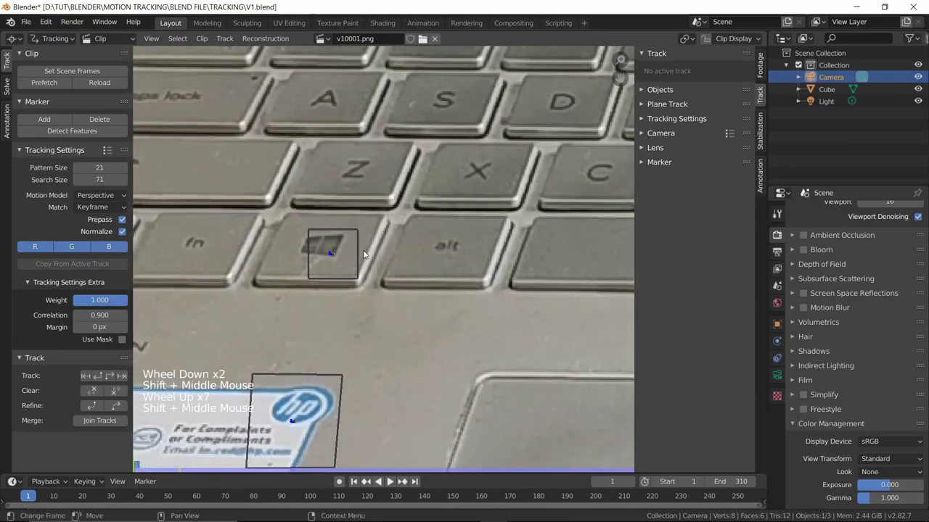
{"action": "left_click", "coordinate": [357, 254]}
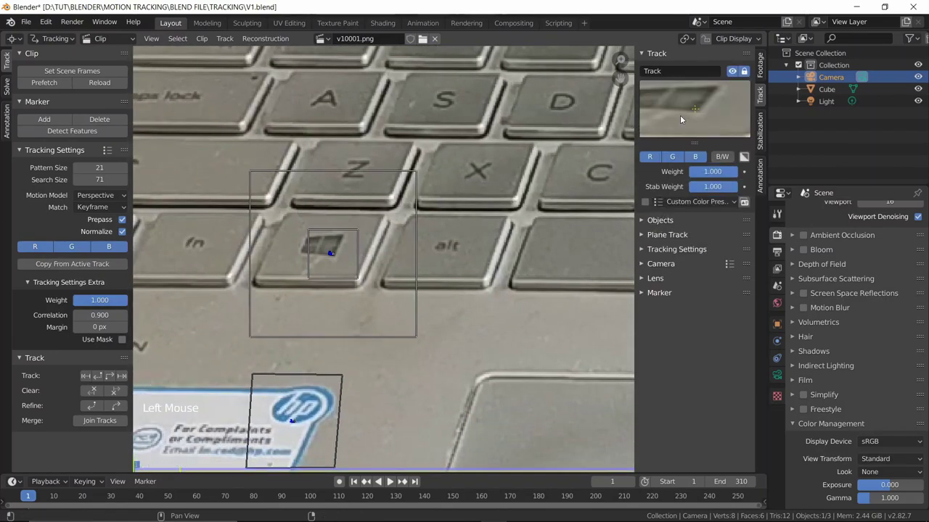
{"action": "key", "text": "space"}
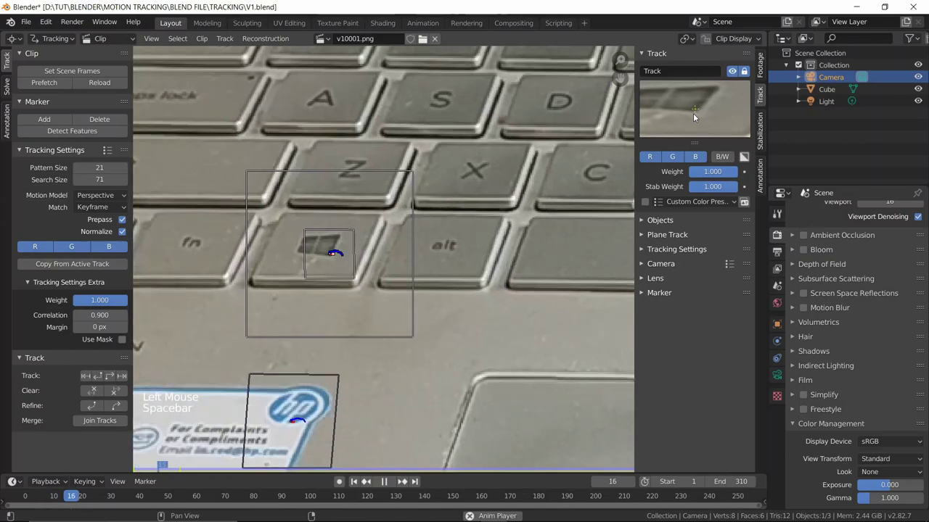
{"action": "key", "text": "space"}
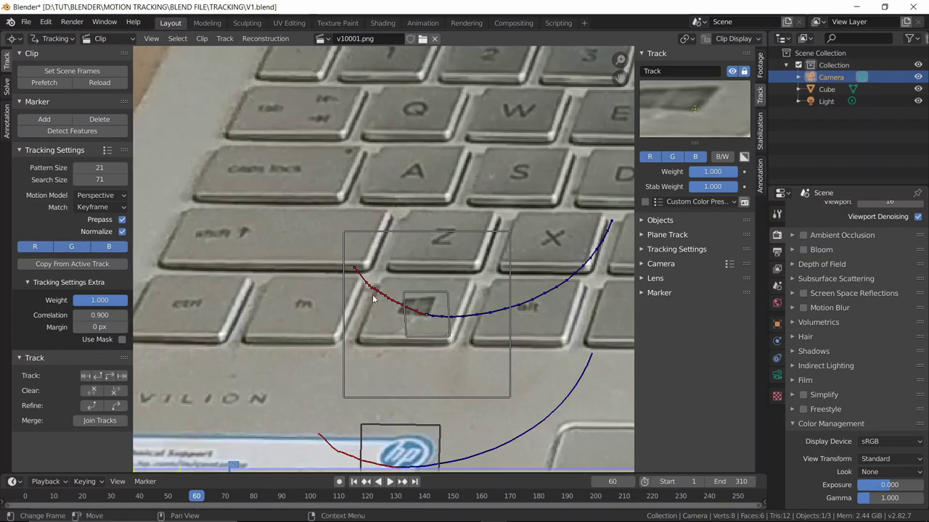
{"action": "key", "text": "shift+Left"}
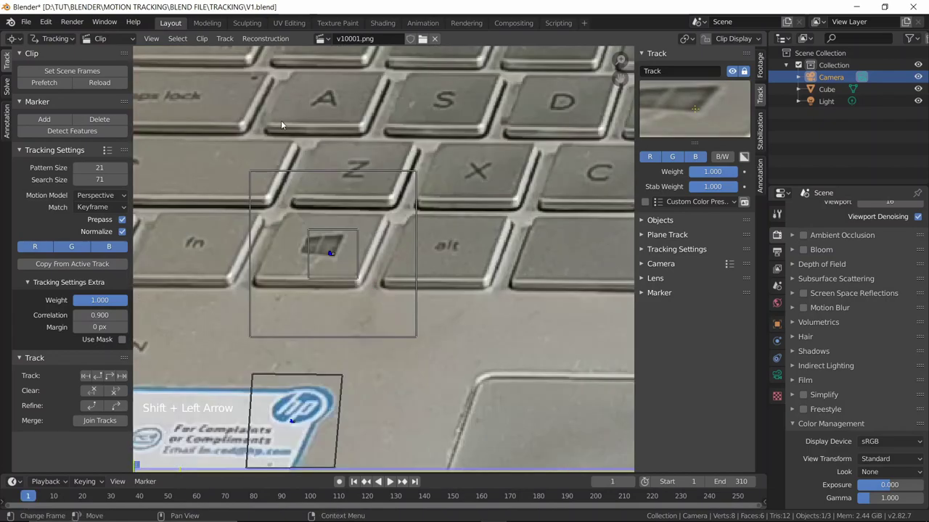
- Review the pattern Match options, keeping Keyframe, replay the Windows key marker's track, and return to frame 1
{"action": "left_click", "coordinate": [92, 206]}
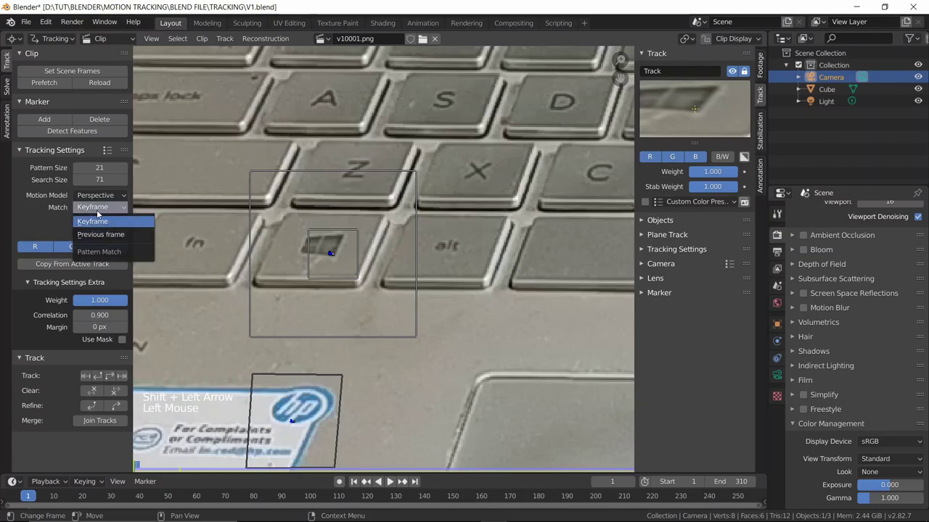
{"action": "left_click", "coordinate": [94, 215]}
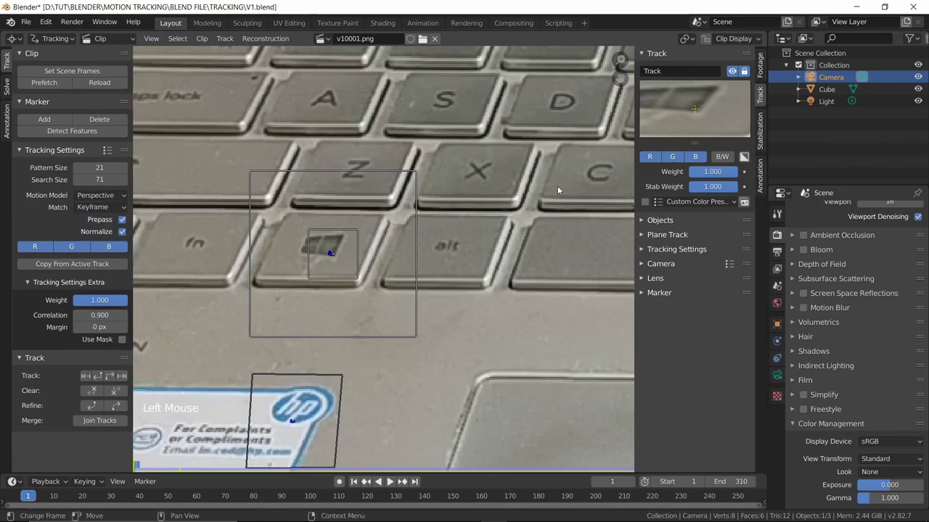
{"action": "key", "text": "space"}
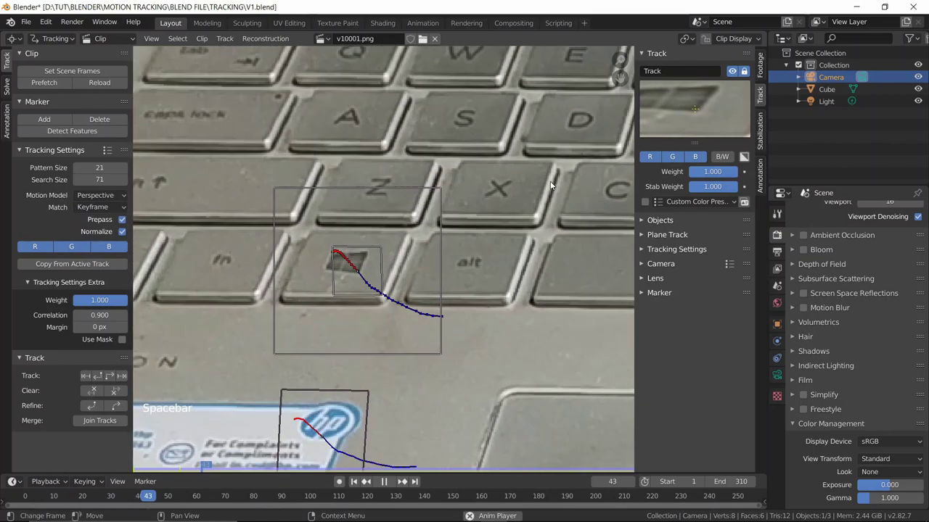
{"action": "key", "text": "space"}
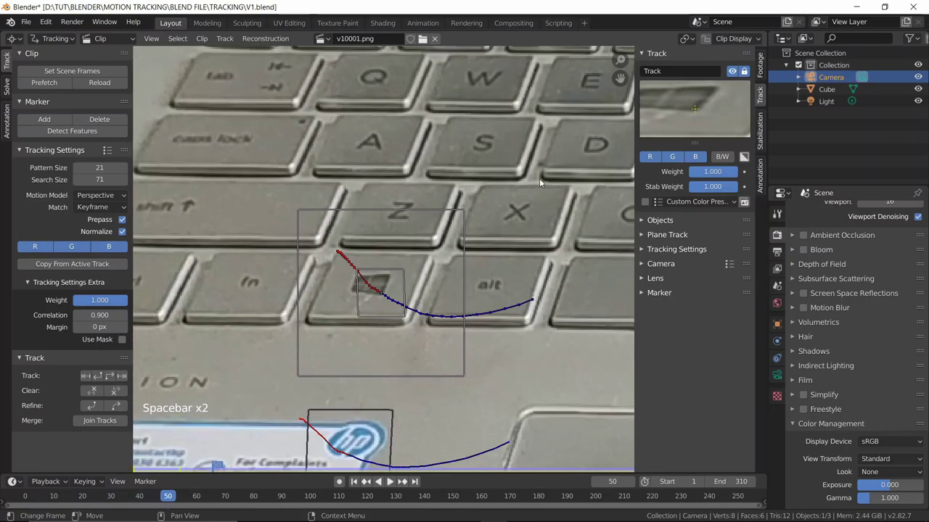
{"action": "key", "text": "Left"}
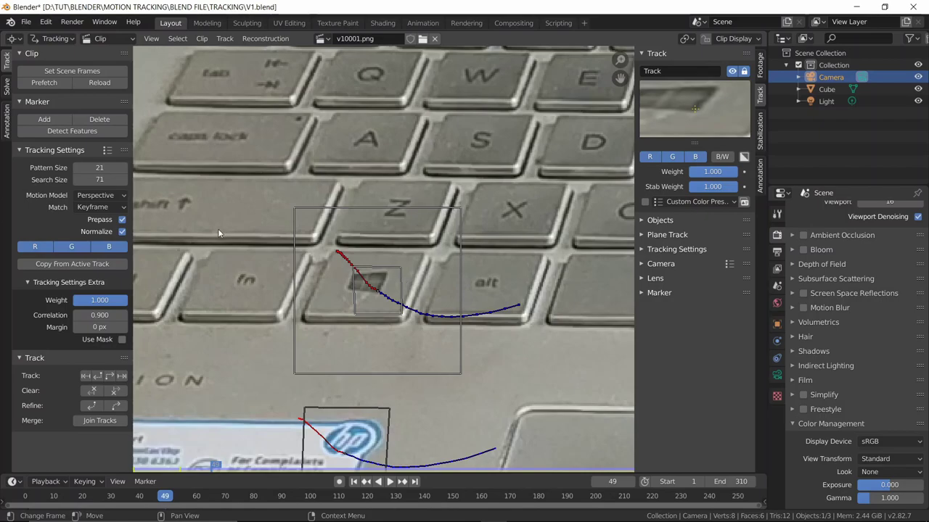
{"action": "left_click", "coordinate": [97, 207]}
{"action": "scroll", "coordinate": [380, 162], "scroll_direction": "down", "scroll_amount": 7}
{"action": "middle_click_drag", "start_coordinate": [377, 174], "coordinate": [344, 255], "text": "shift"}
{"action": "key", "text": "shift+Left"}
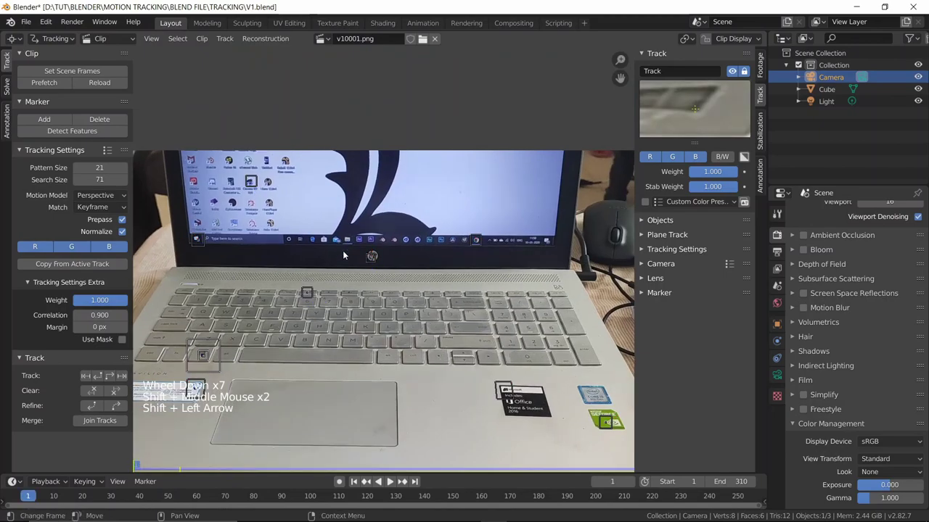
- In frame 1, place a tracking marker on the keyboard's H key and enlarge it around the letter
{"action": "scroll", "coordinate": [344, 256], "scroll_direction": "down", "scroll_amount": 1}
{"action": "scroll", "coordinate": [485, 232], "scroll_direction": "up", "scroll_amount": 3}
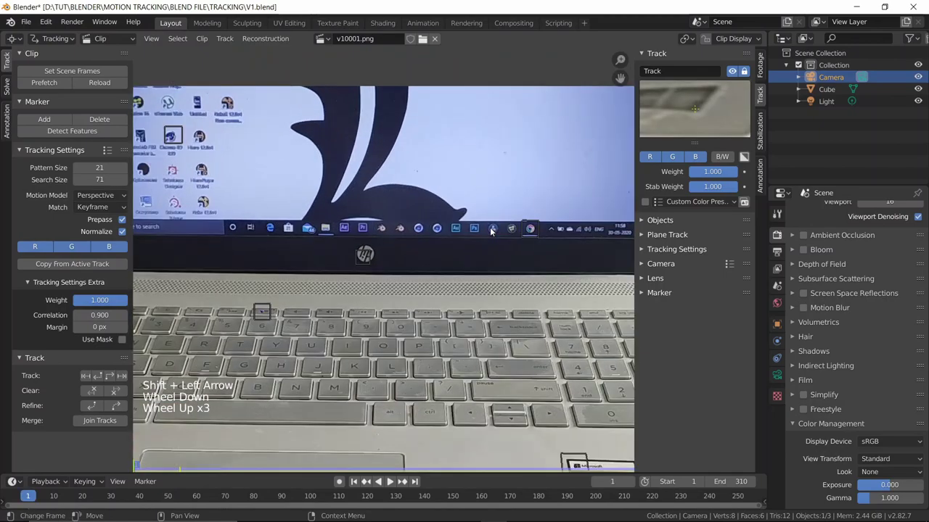
{"action": "middle_click_drag", "start_coordinate": [500, 240], "coordinate": [384, 246], "text": "shift"}
{"action": "middle_click_drag", "start_coordinate": [493, 297], "coordinate": [435, 156], "text": "shift"}
{"action": "scroll", "coordinate": [305, 279], "scroll_direction": "down", "scroll_amount": 2}
{"action": "middle_click_drag", "start_coordinate": [305, 279], "coordinate": [361, 259], "text": "shift"}
{"action": "scroll", "coordinate": [475, 227], "scroll_direction": "up", "scroll_amount": 3}
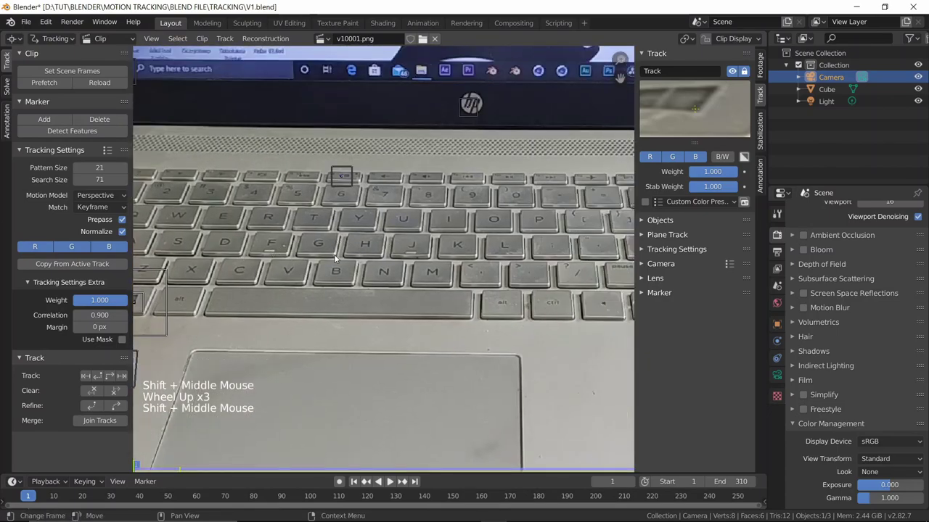
{"action": "scroll", "coordinate": [338, 254], "scroll_direction": "up", "scroll_amount": 2}
{"action": "scroll", "coordinate": [337, 254], "scroll_direction": "down", "scroll_amount": 1}
{"action": "scroll", "coordinate": [337, 222], "scroll_direction": "up", "scroll_amount": 3}
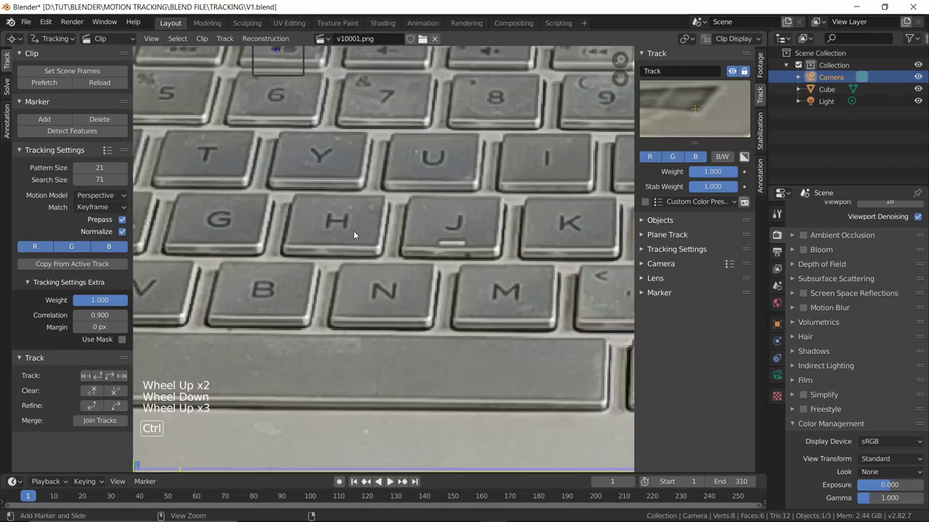
{"action": "left_click", "coordinate": [344, 227], "text": "ctrl"}
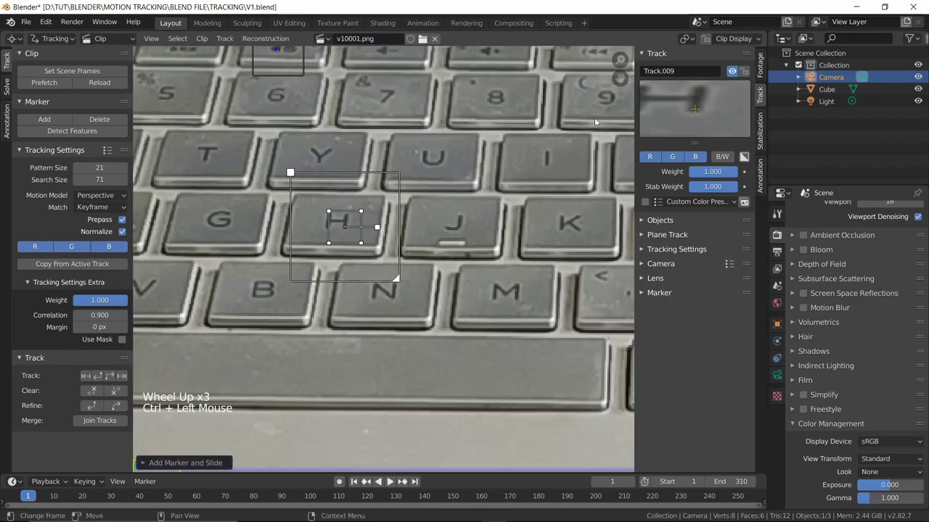
{"action": "key", "text": "s"}
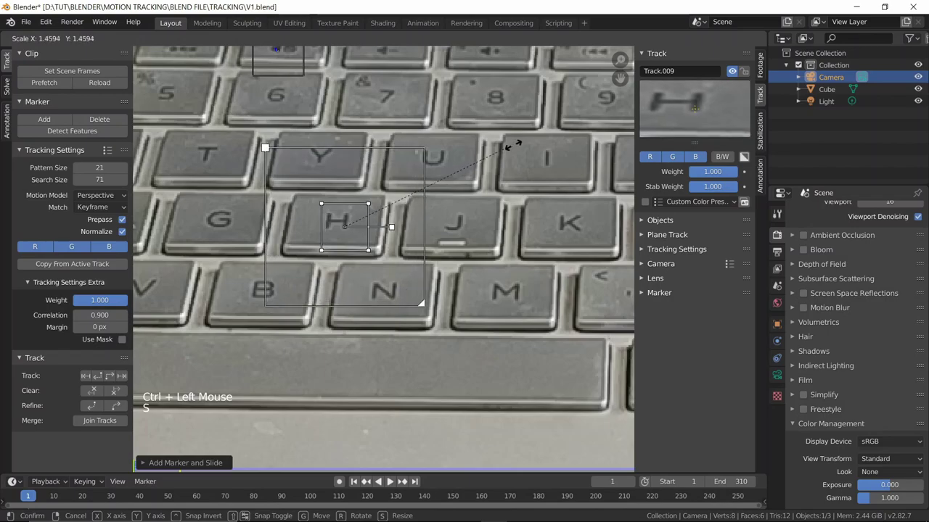
{"action": "left_click", "coordinate": [515, 145]}
{"action": "left_click", "coordinate": [344, 226]}
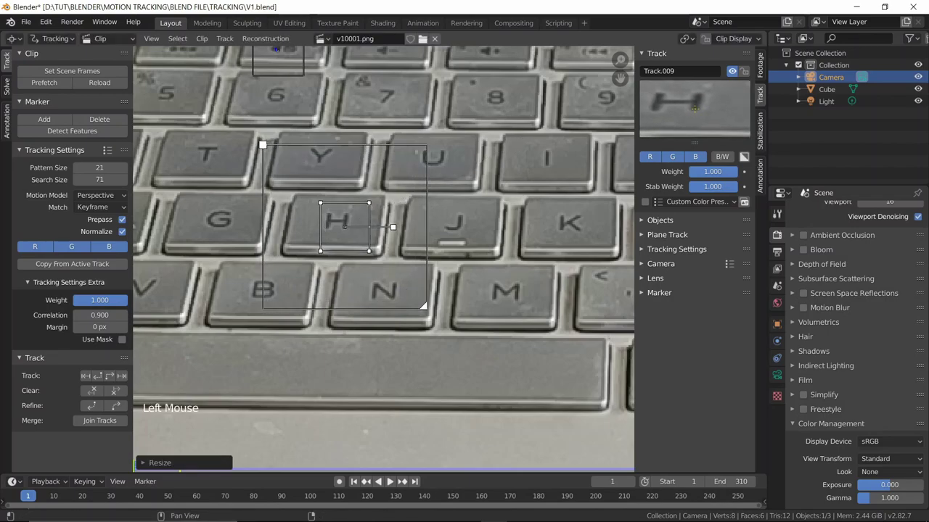
- Track the H key marker forward from frame 1, adjust its search area at frame 92 and resume tracking
{"action": "scroll", "coordinate": [482, 180], "scroll_direction": "down", "scroll_amount": 3, "text": "ctrl"}
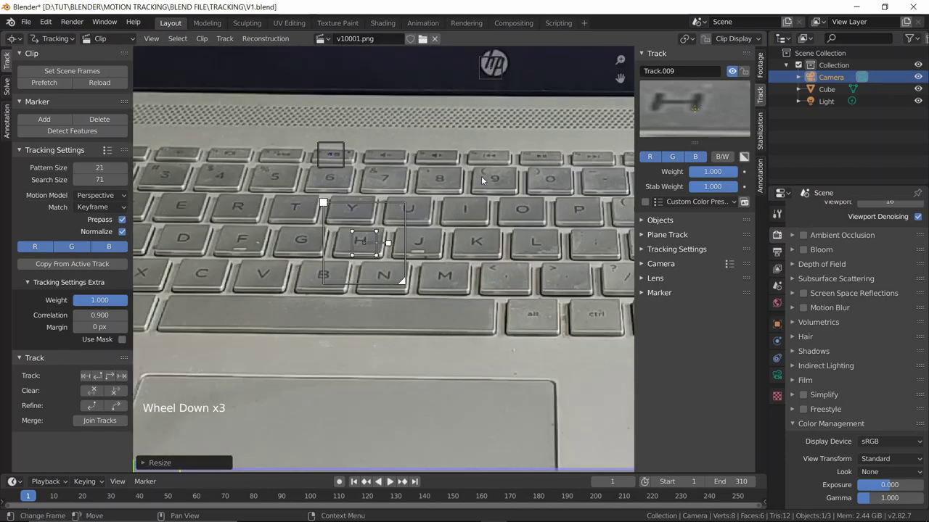
{"action": "key", "text": "ctrl+t"}
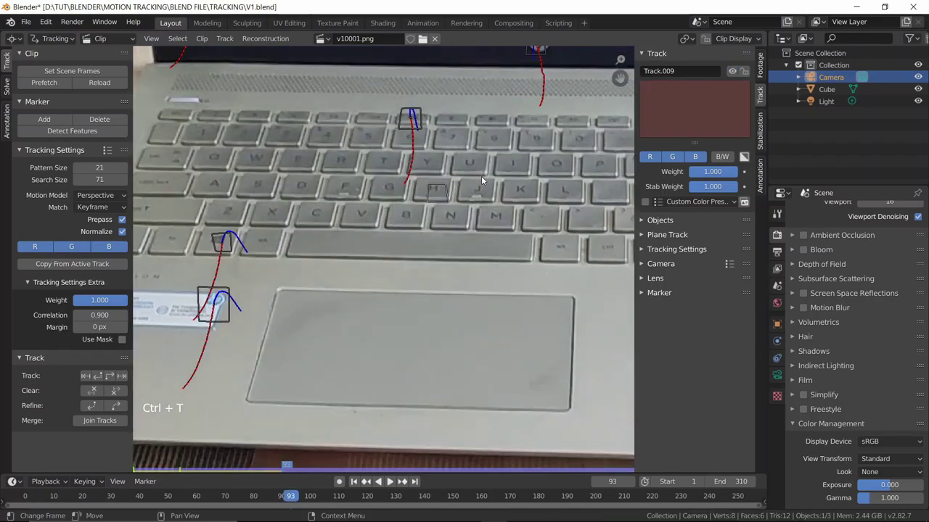
{"action": "key", "text": "Left"}
{"action": "left_click_drag", "start_coordinate": [480, 229], "coordinate": [473, 229]}
{"action": "key", "text": "ctrl"}
{"action": "key", "text": "ctrl+t"}
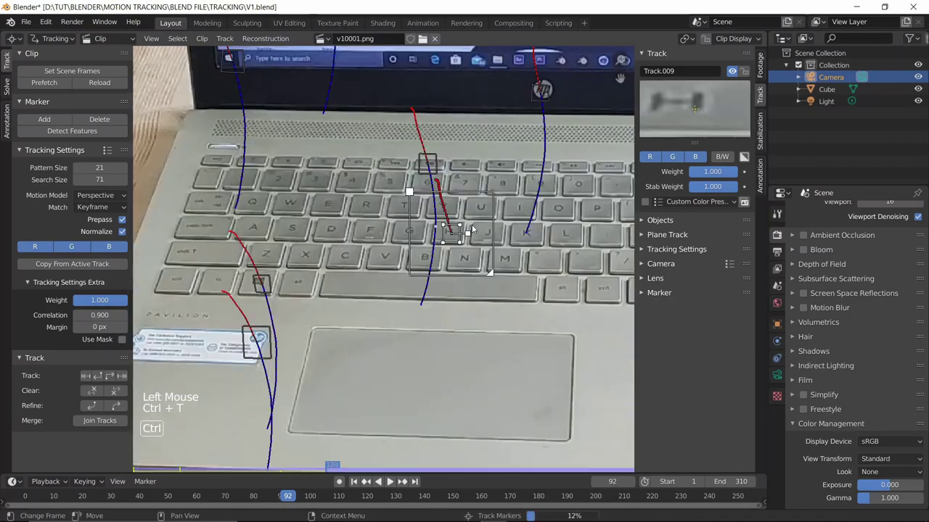
- Enlarge the H key marker's search area at frame 120 and again where tracking next stops, resuming forward tracking each time
{"action": "key", "text": "Left"}
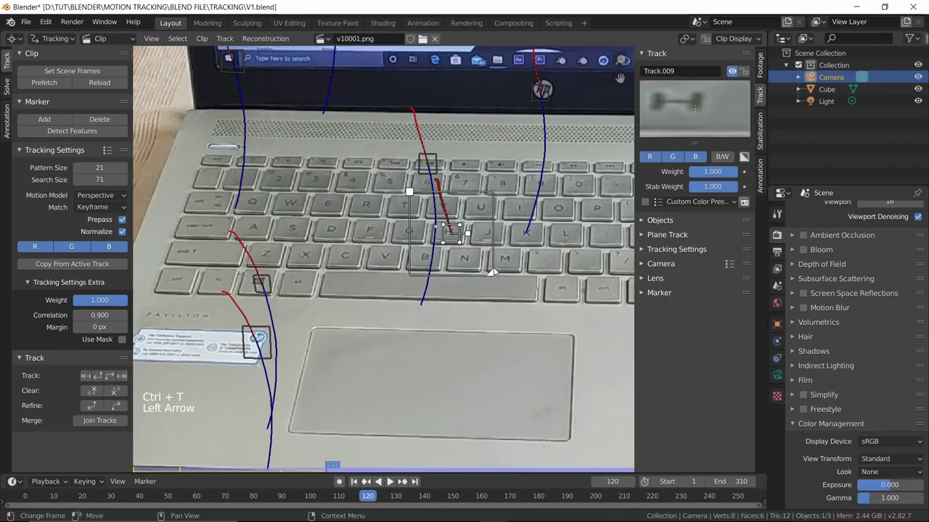
{"action": "left_click_drag", "start_coordinate": [490, 273], "coordinate": [493, 275]}
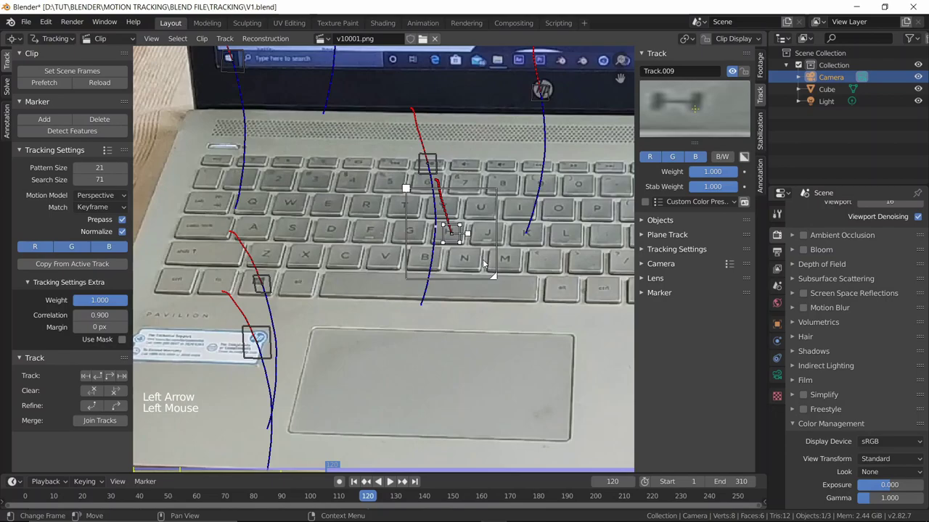
{"action": "key", "text": "ctrl+t"}
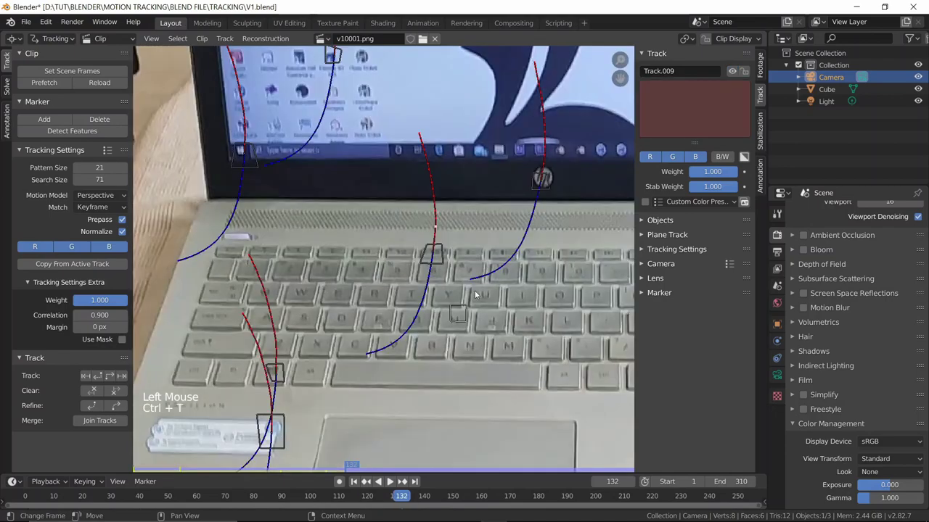
{"action": "key", "text": "Left"}
{"action": "left_click_drag", "start_coordinate": [500, 357], "coordinate": [505, 361]}
{"action": "key", "text": "ctrl+t"}
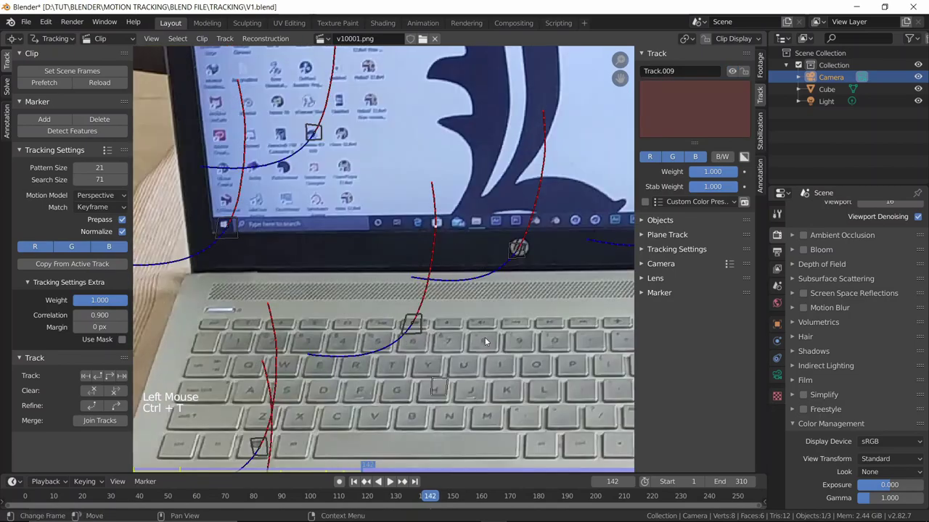
- Enlarge the H key marker's search area at frames 141 and 282, tracking forward after each change through frame 310
{"action": "key", "text": "Left"}
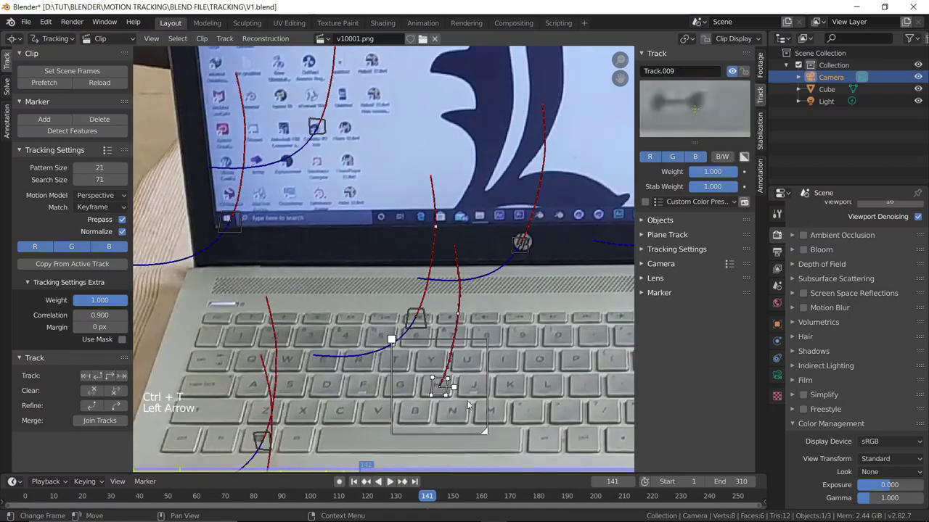
{"action": "left_click", "coordinate": [483, 434]}
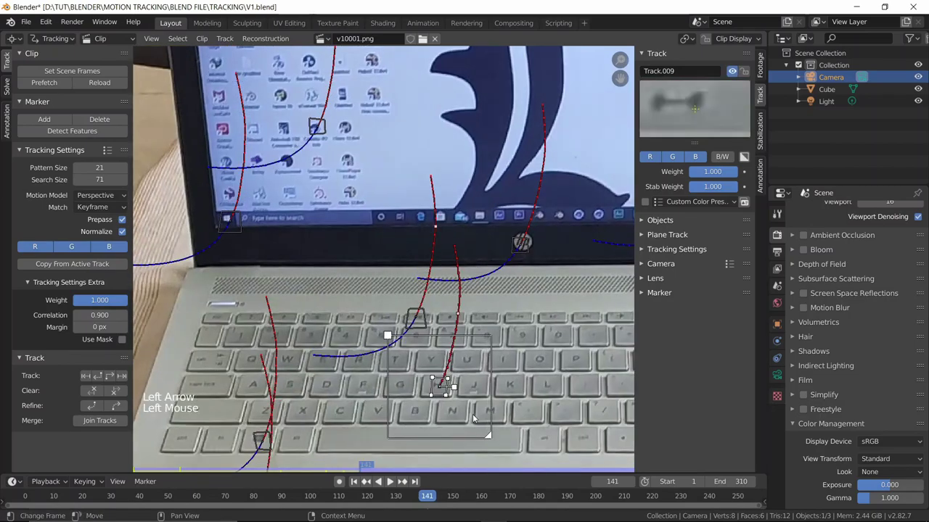
{"action": "key", "text": "ctrl+t"}
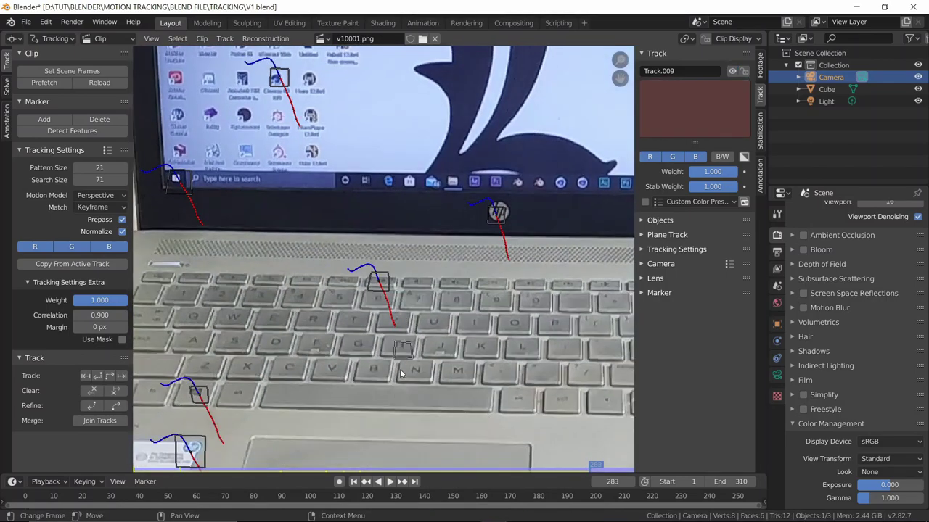
{"action": "key", "text": "Left"}
{"action": "left_click", "coordinate": [450, 400]}
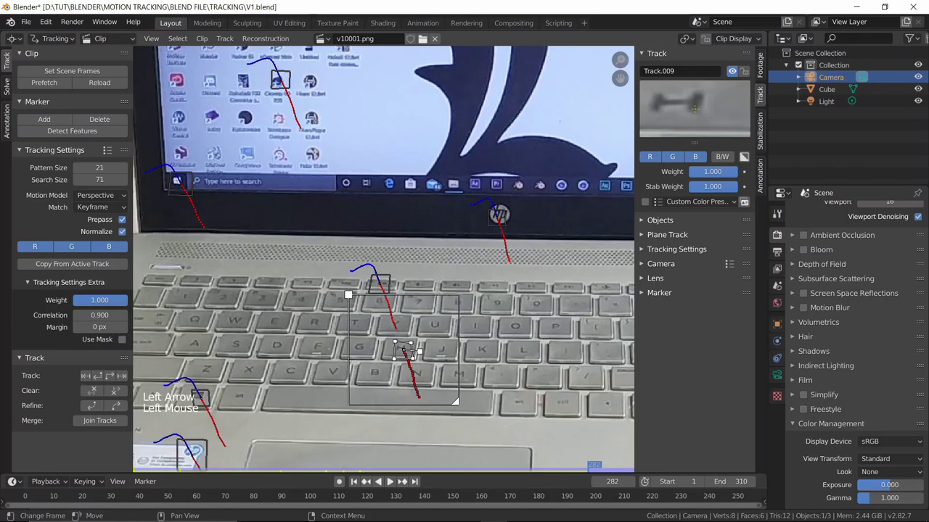
{"action": "key", "text": "ctrl+t"}
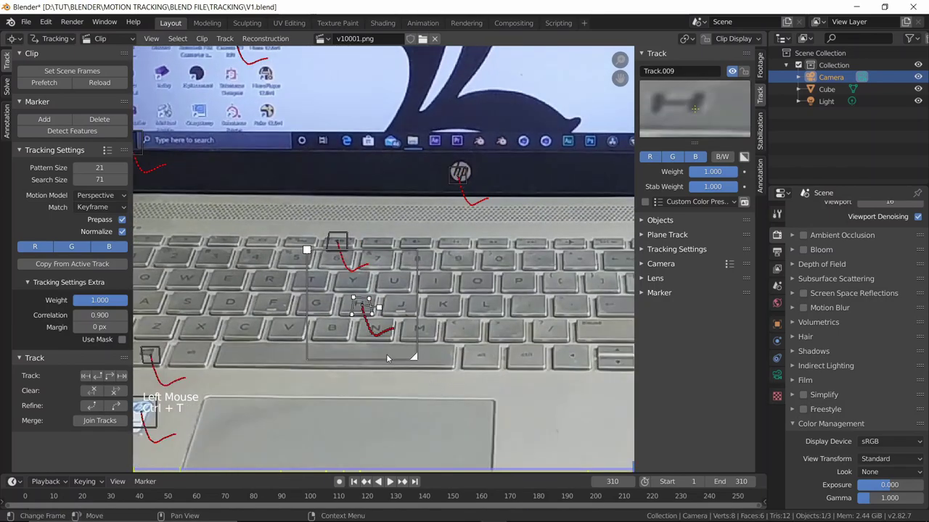
- Lock the H key marker's track and return to frame 1 with the whole laptop in view
{"action": "key", "text": "ctrl+l"}
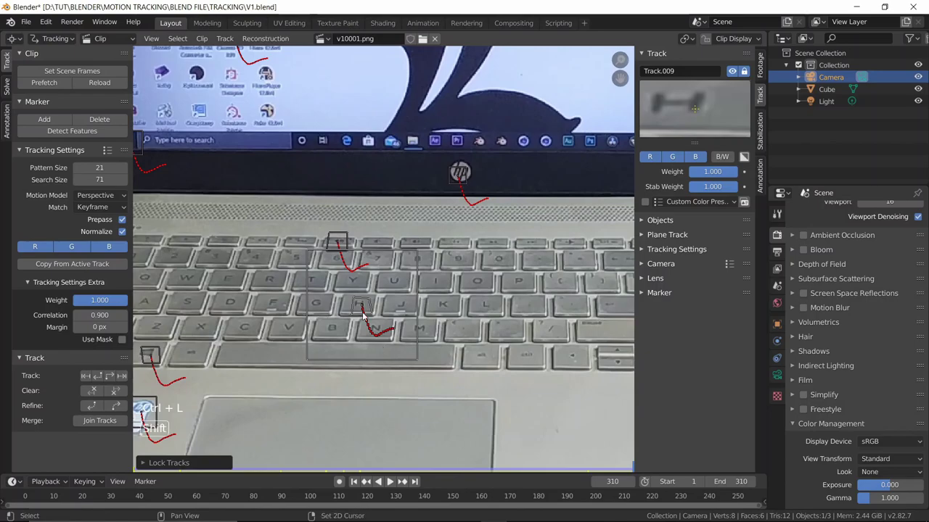
{"action": "key", "text": "shift+Left"}
{"action": "scroll", "coordinate": [339, 179], "scroll_direction": "down", "scroll_amount": 5}
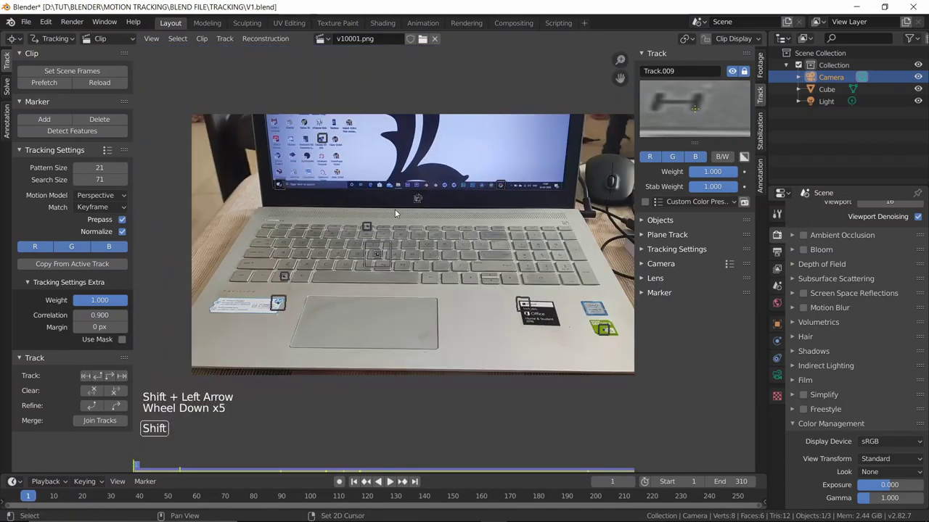
{"action": "middle_click_drag", "start_coordinate": [394, 209], "coordinate": [402, 227], "text": "shift"}
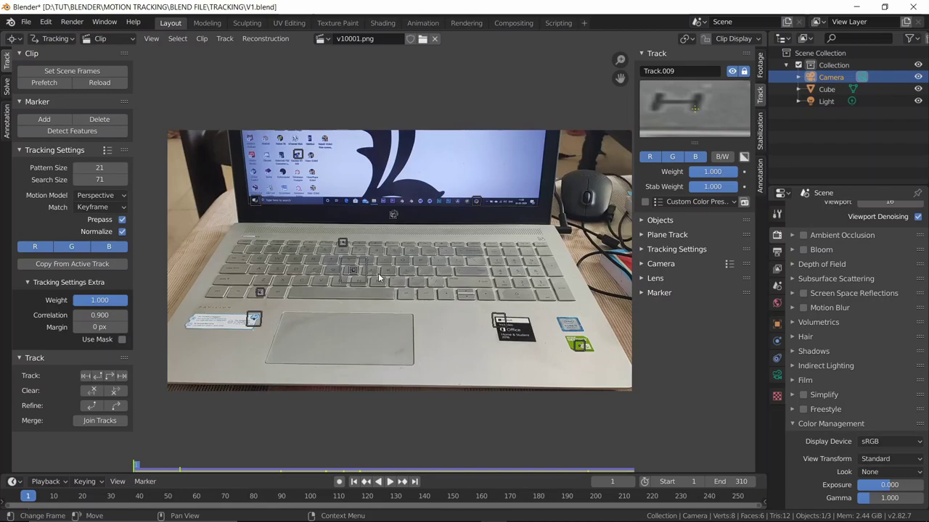
- Enable automatic keyframe selection in the camera solve settings
{"action": "left_click", "coordinate": [6, 86]}
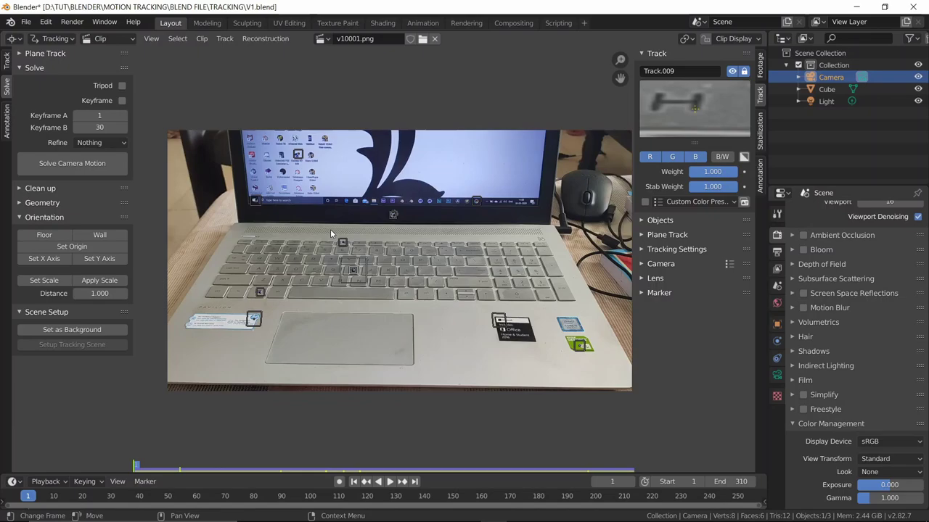
{"action": "left_click", "coordinate": [24, 56]}
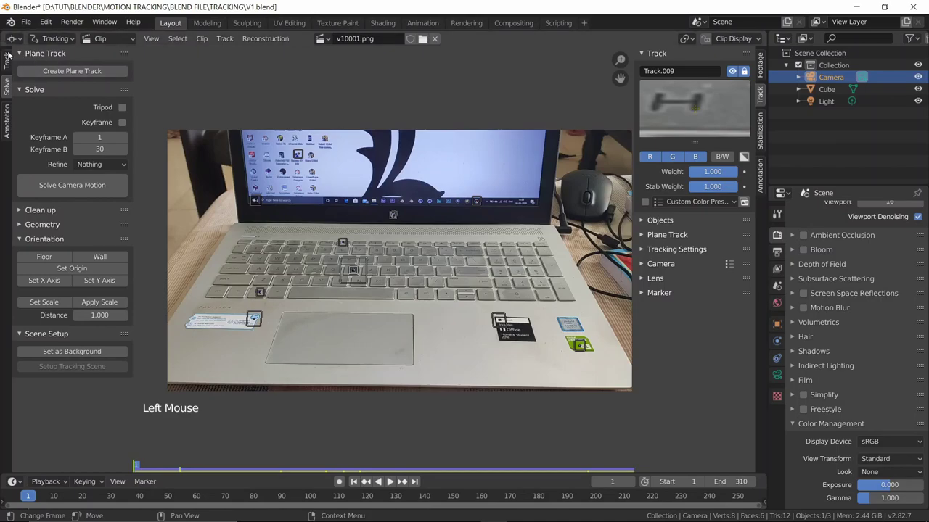
{"action": "left_click", "coordinate": [23, 55]}
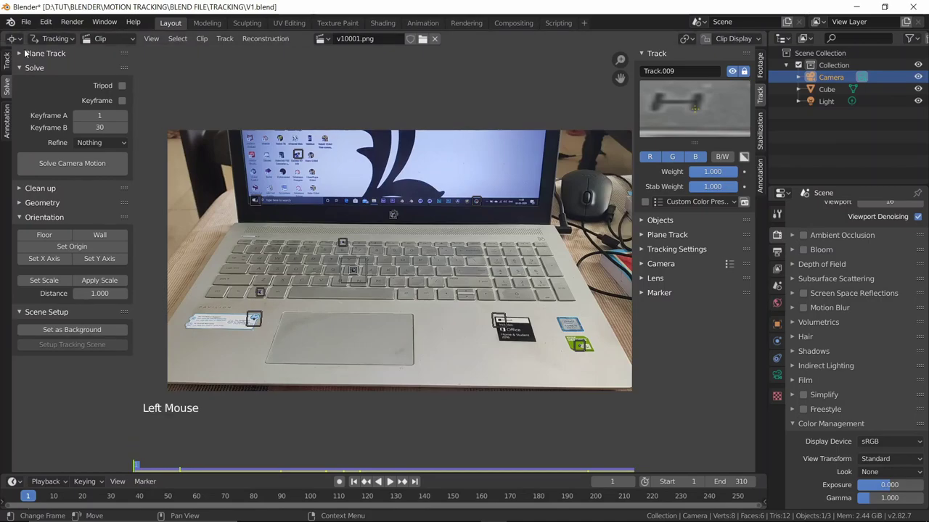
{"action": "left_click", "coordinate": [24, 54]}
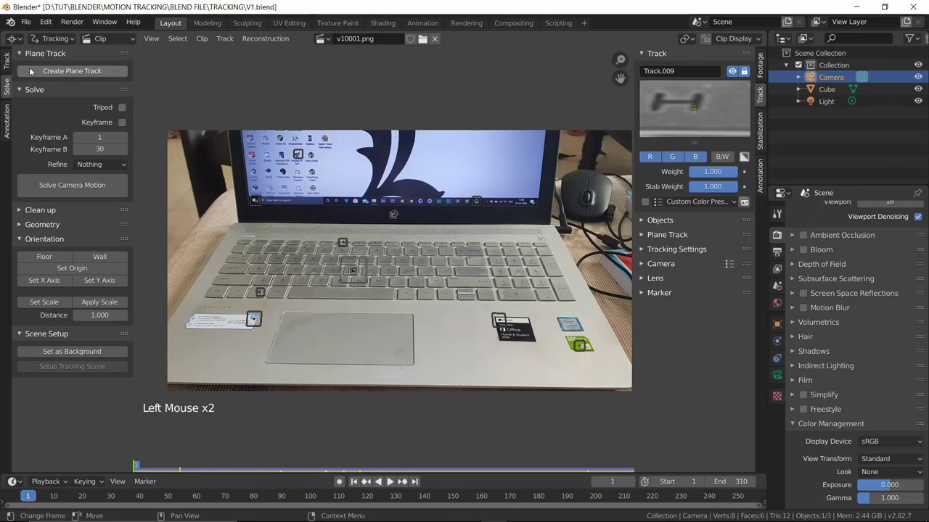
{"action": "left_click", "coordinate": [24, 55]}
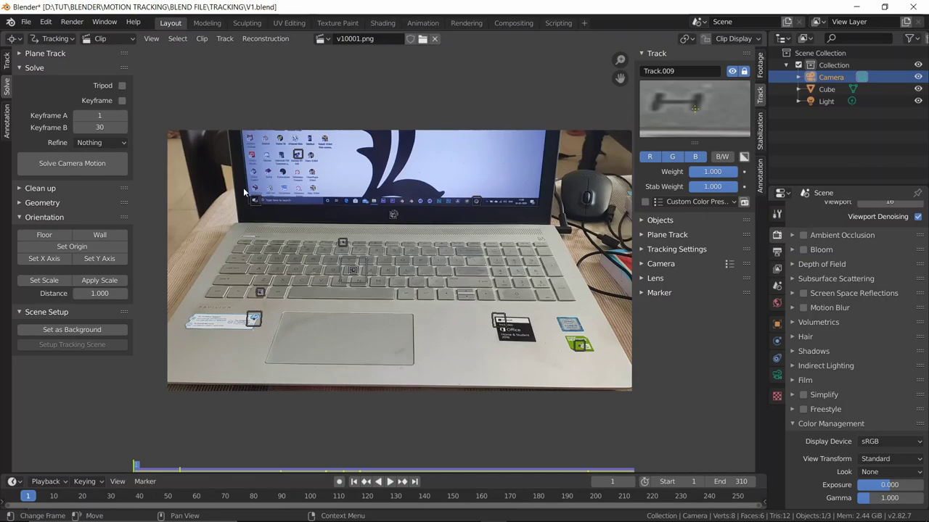
{"action": "left_click", "coordinate": [122, 101]}
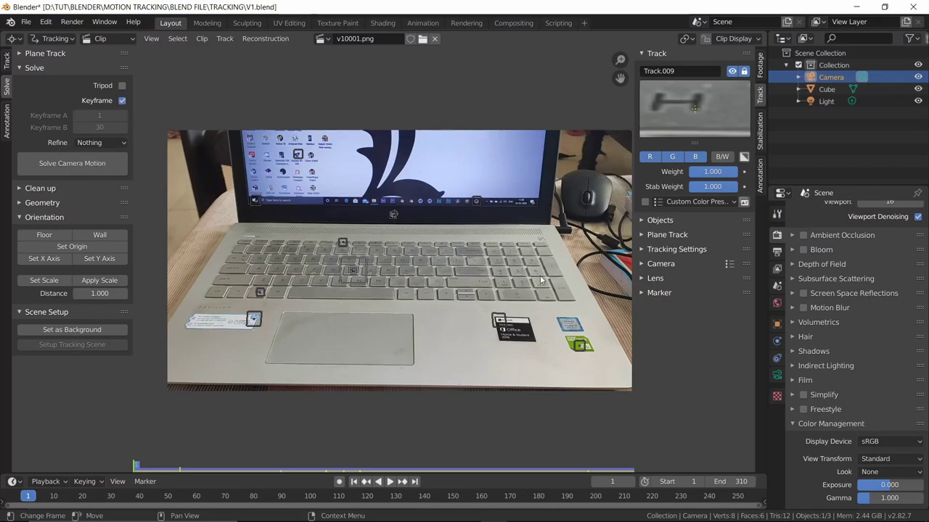
- Review the clip's camera and lens settings and set the solver to refine Focal length, K1, K2
{"action": "left_click", "coordinate": [653, 265]}
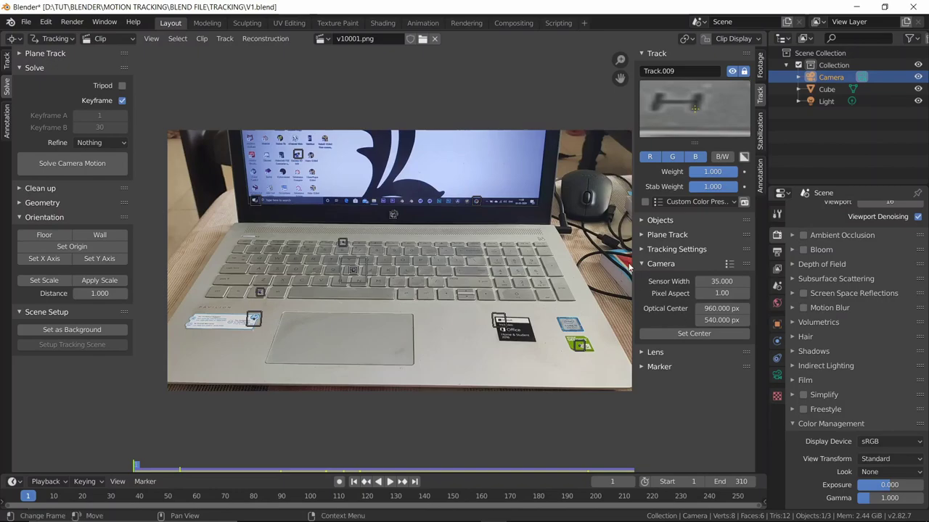
{"action": "left_click", "coordinate": [647, 353]}
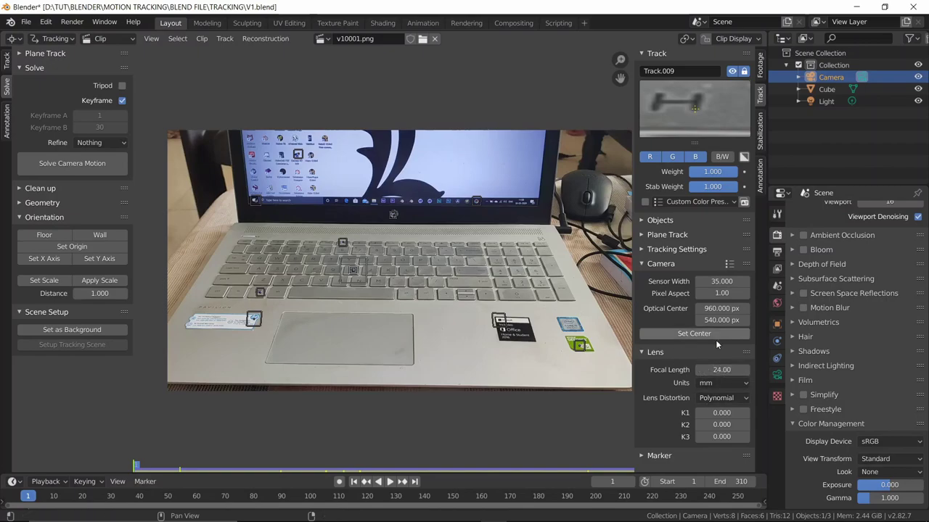
{"action": "left_click", "coordinate": [641, 353]}
{"action": "left_click", "coordinate": [642, 264]}
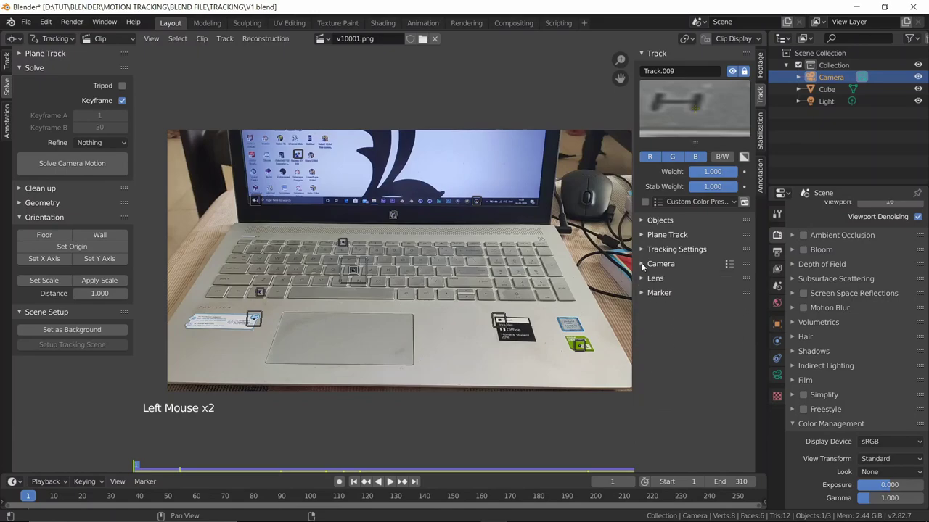
{"action": "left_click", "coordinate": [91, 143]}
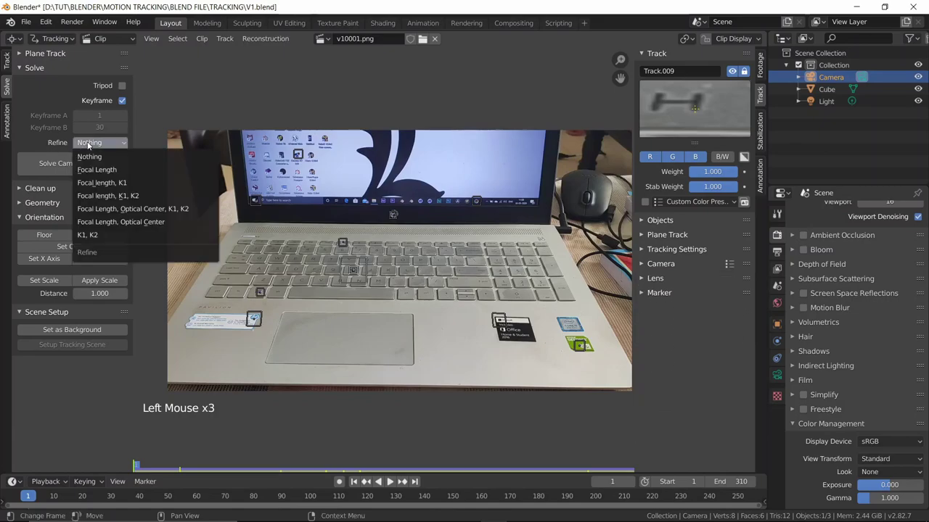
{"action": "left_click", "coordinate": [102, 196]}
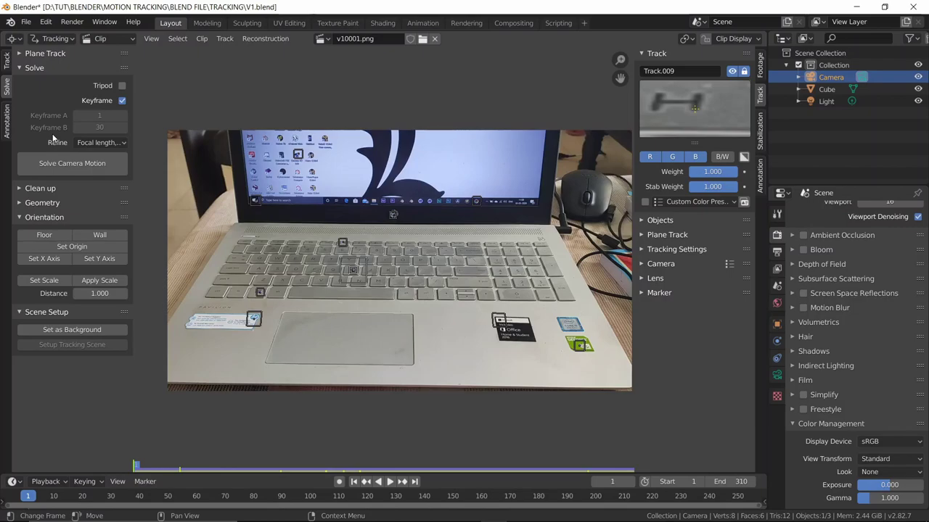
{"action": "left_click", "coordinate": [99, 142]}
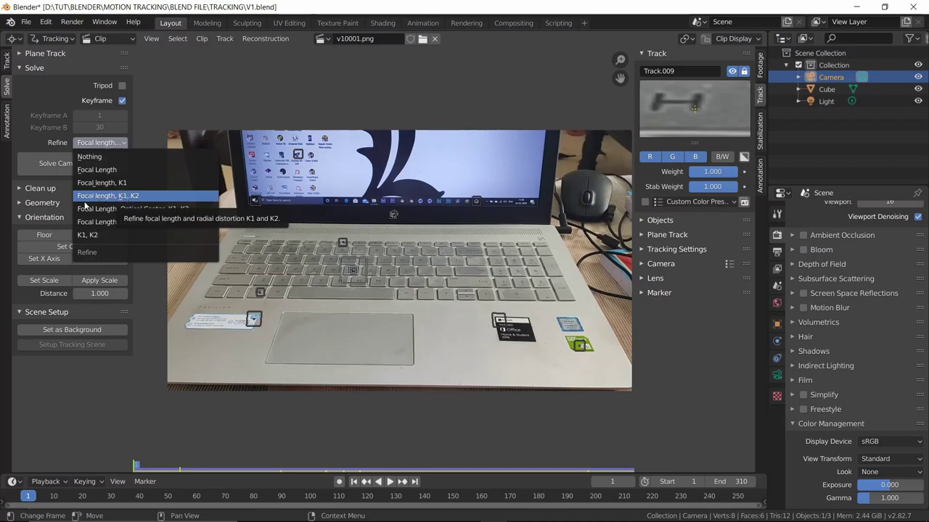
{"action": "left_click", "coordinate": [108, 196]}
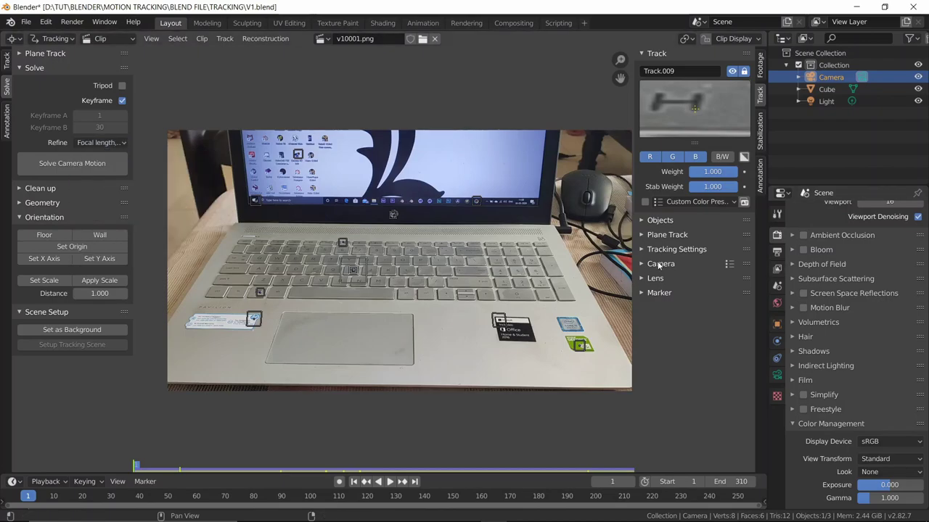
- Recheck the camera and lens settings, solve the camera motion and repeat the solve twice
{"action": "left_click", "coordinate": [650, 266]}
{"action": "left_click", "coordinate": [645, 353]}
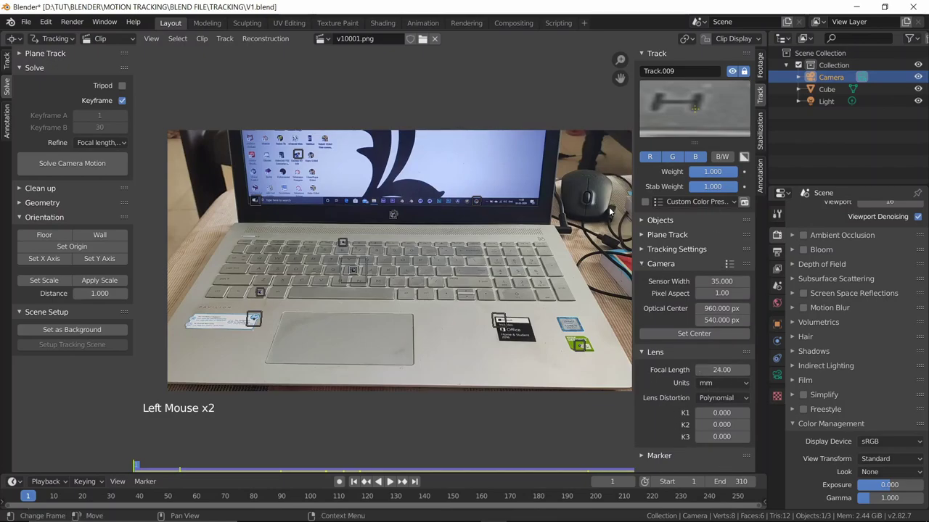
{"action": "left_click", "coordinate": [641, 264]}
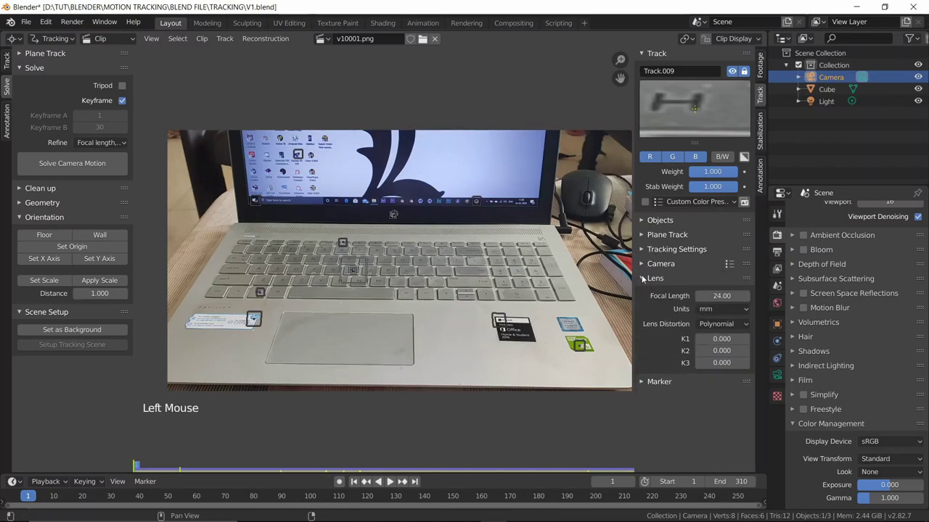
{"action": "left_click", "coordinate": [641, 276]}
{"action": "left_click", "coordinate": [102, 143]}
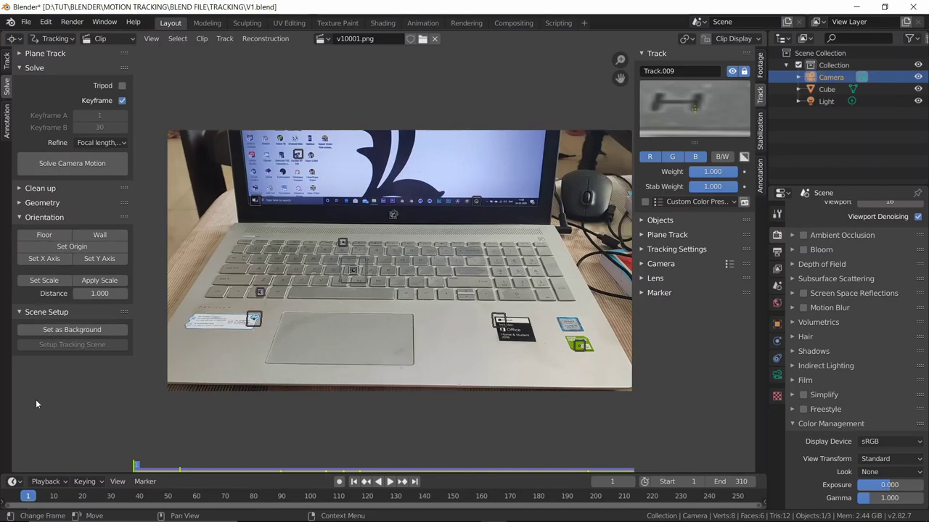
{"action": "left_click", "coordinate": [57, 164]}
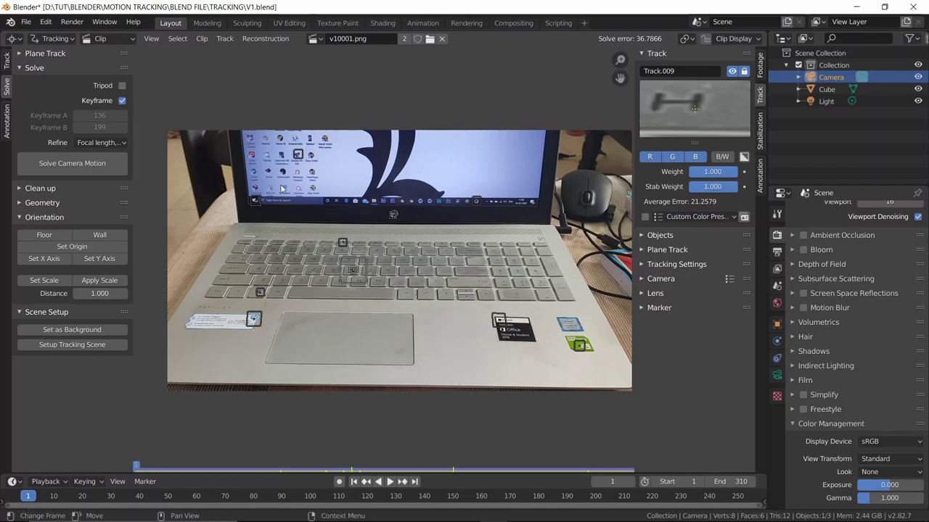
{"action": "left_click", "coordinate": [88, 165]}
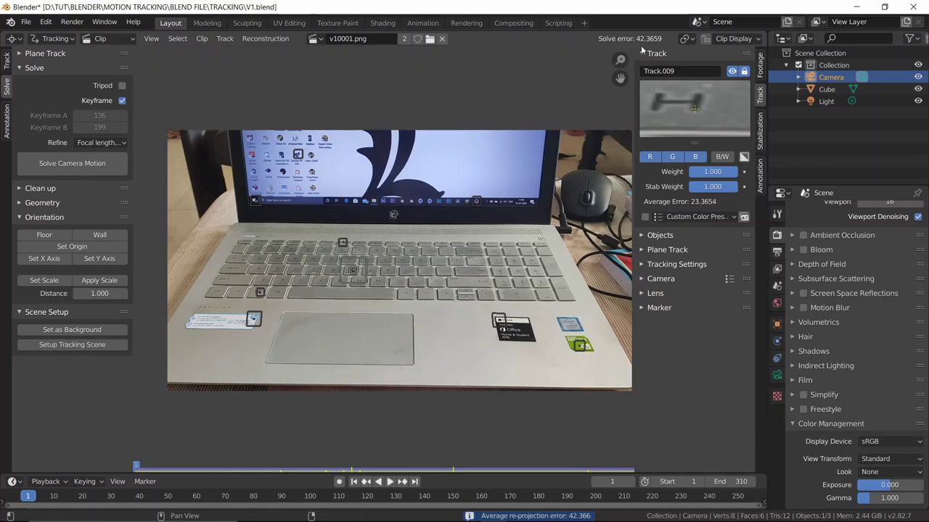
{"action": "left_click", "coordinate": [69, 163]}
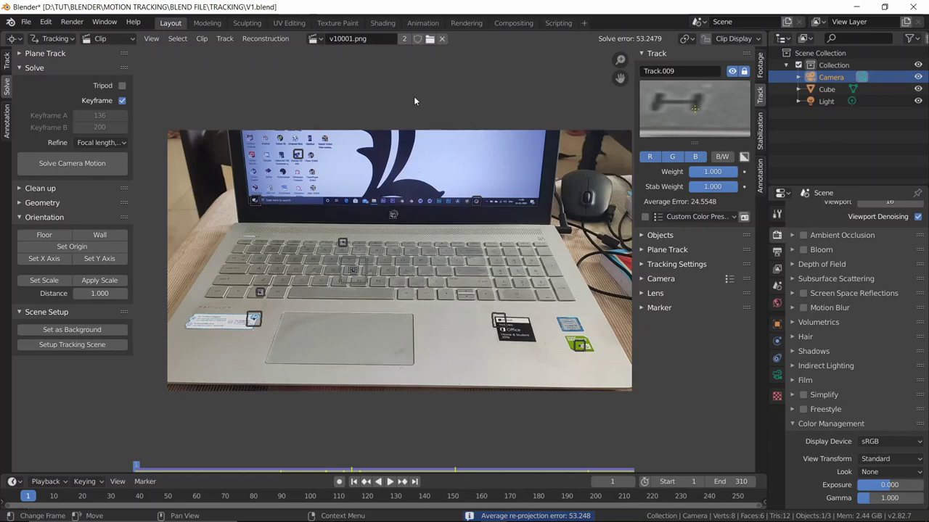
- Set the solver to refine Focal Length, Optical Center, K1, K2 and solve the camera motion again
{"action": "left_click", "coordinate": [95, 145]}
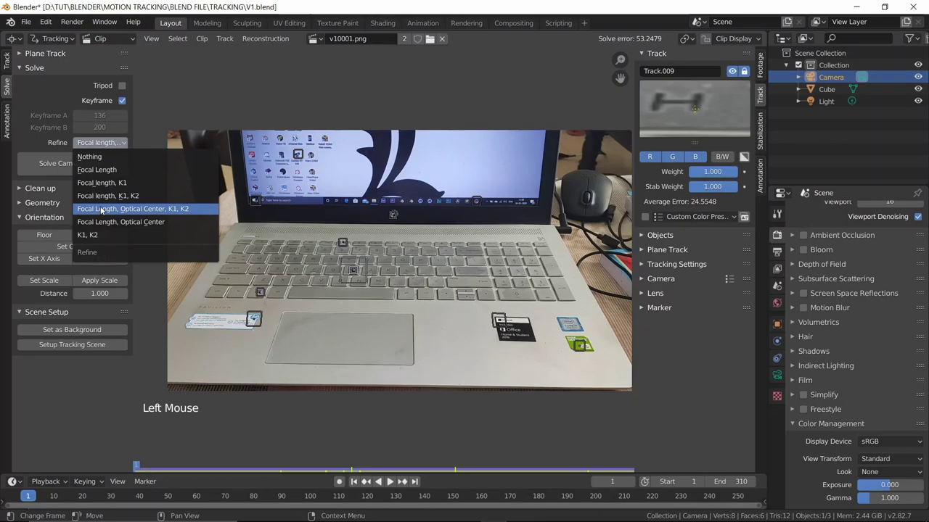
{"action": "left_click", "coordinate": [133, 208]}
{"action": "left_click", "coordinate": [57, 157]}
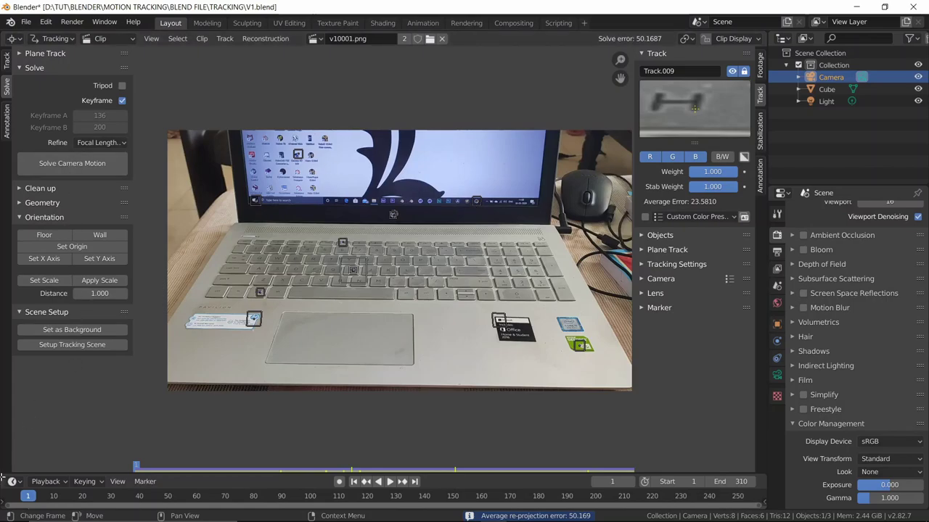
- Split the clip editor area horizontally at about half its height
{"action": "left_click_drag", "start_coordinate": [3, 477], "coordinate": [14, 265]}
{"action": "left_click", "coordinate": [15, 266]}
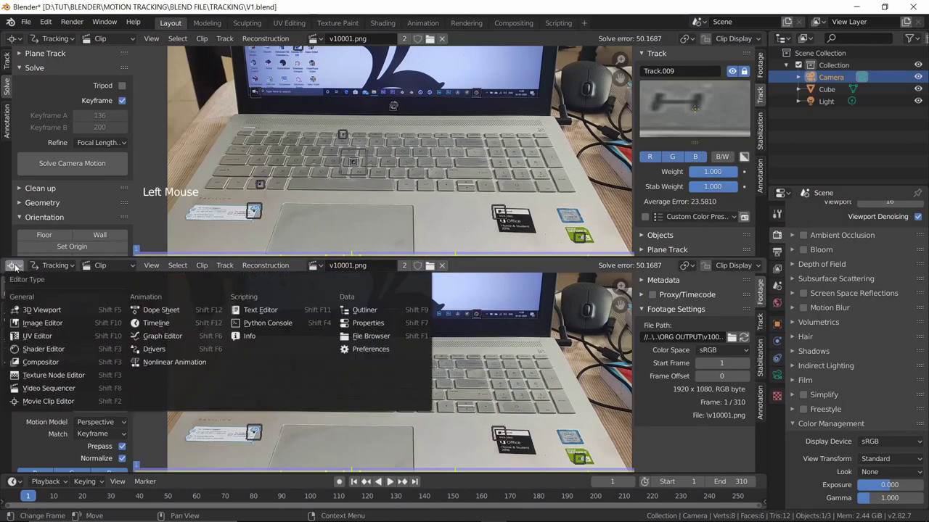
{"action": "left_click", "coordinate": [161, 309]}
{"action": "left_click", "coordinate": [56, 267]}
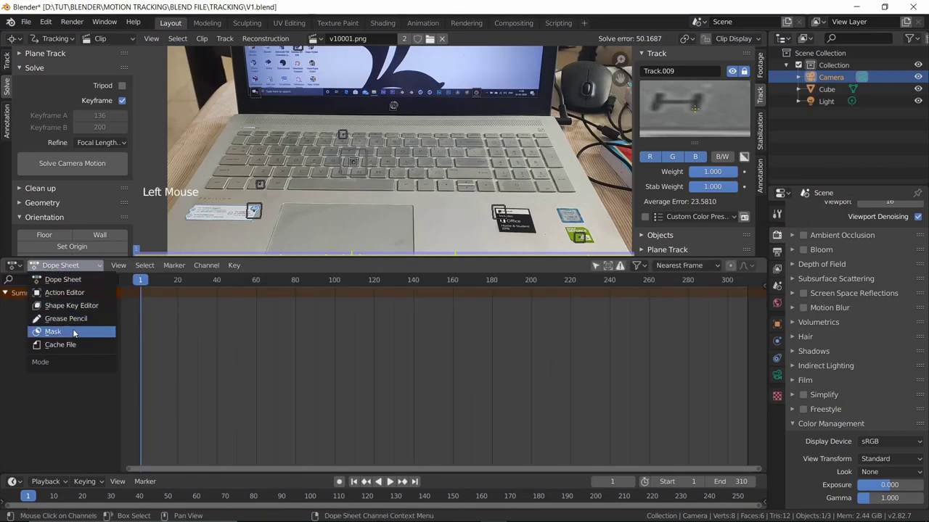
{"action": "left_click", "coordinate": [53, 295]}
- Show the movie clip's tracking graph in the lower area with the curves of all markers
{"action": "left_click", "coordinate": [13, 265]}
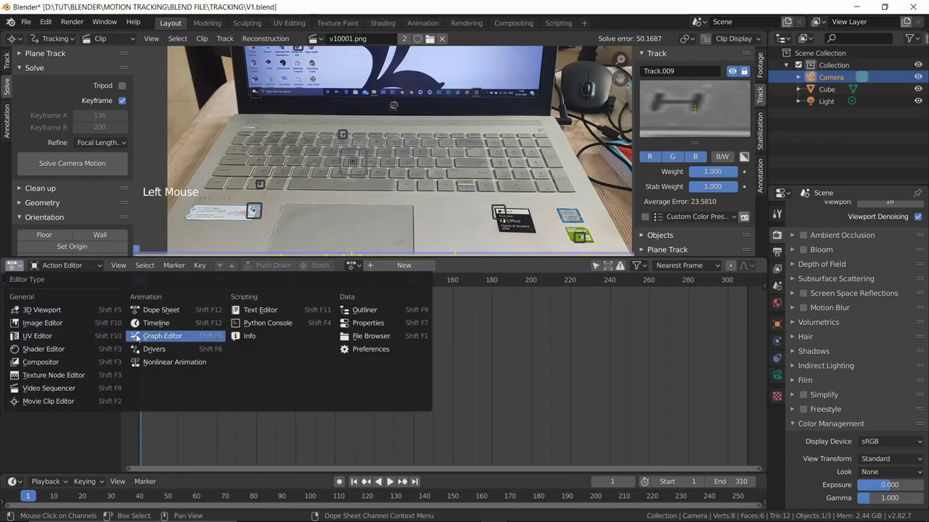
{"action": "left_click", "coordinate": [161, 336]}
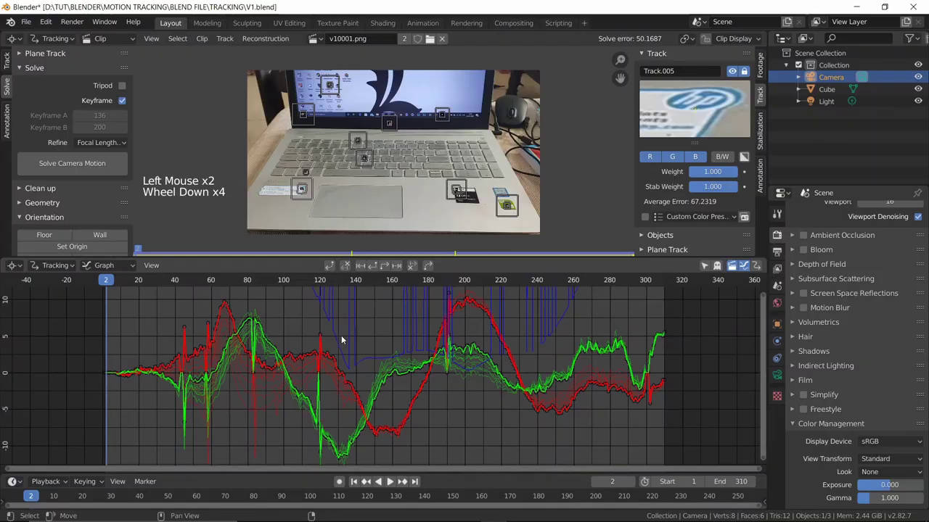
{"action": "scroll", "coordinate": [341, 335], "scroll_direction": "down", "scroll_amount": 4}
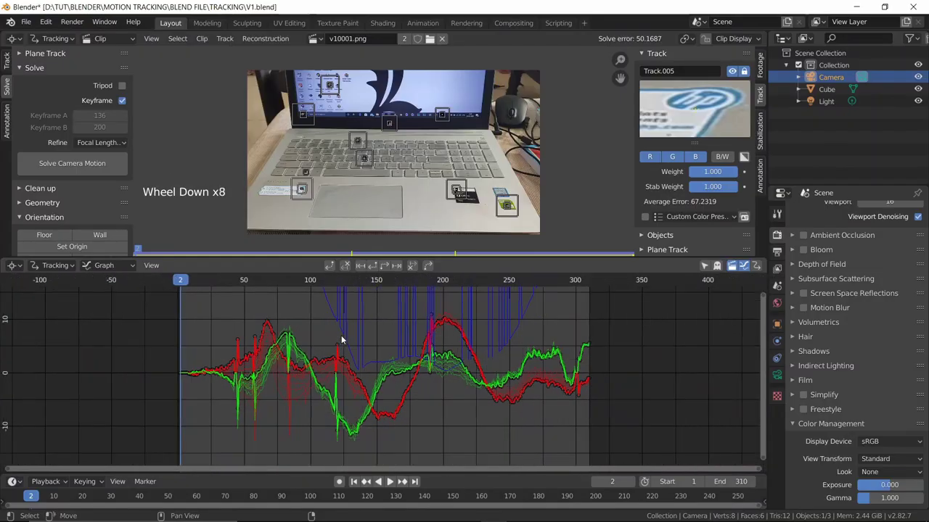
{"action": "scroll", "coordinate": [341, 335], "scroll_direction": "up", "scroll_amount": 1}
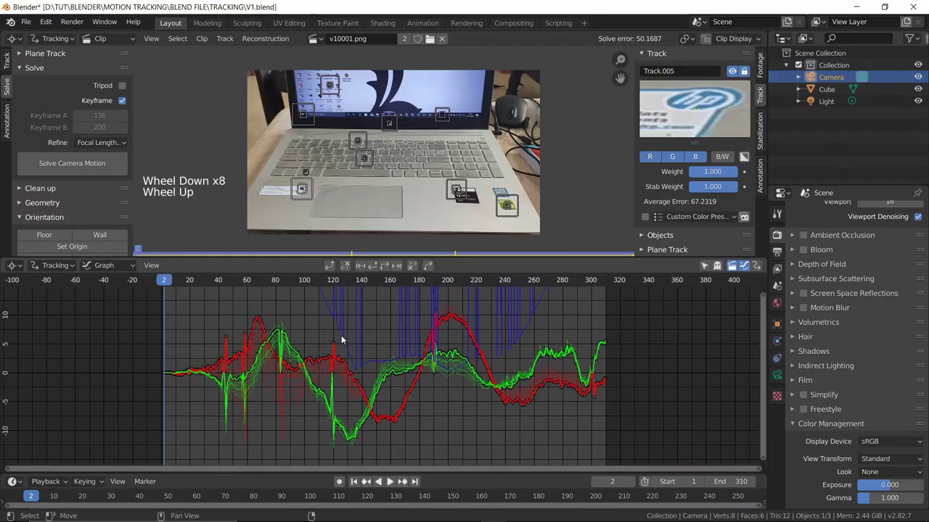
{"action": "left_click", "coordinate": [14, 265]}
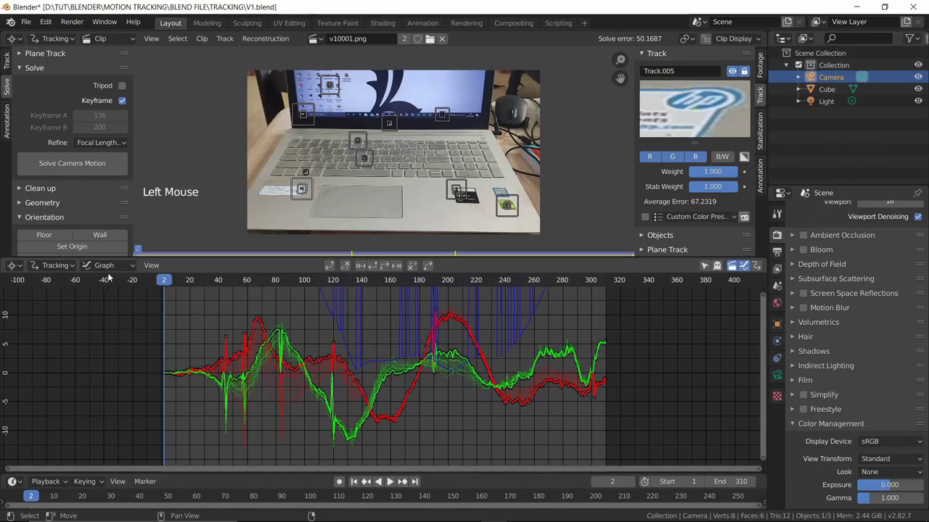
{"action": "left_click", "coordinate": [117, 266]}
{"action": "left_click", "coordinate": [60, 267]}
{"action": "left_click", "coordinate": [14, 266]}
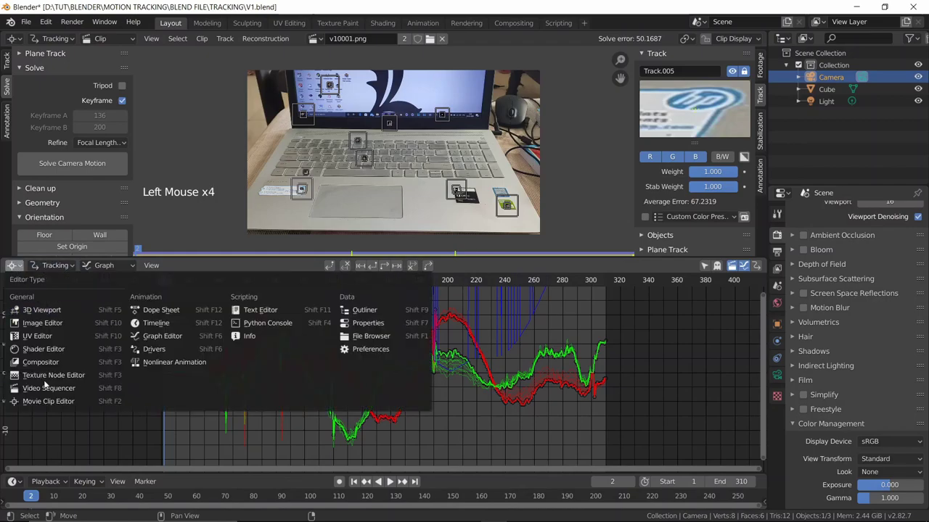
{"action": "left_click", "coordinate": [55, 267]}
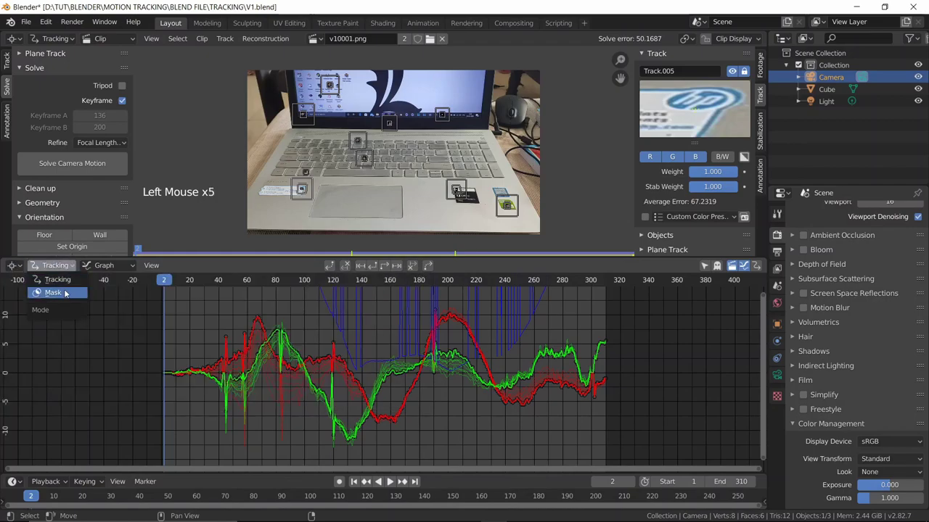
{"action": "mouse_move", "coordinate": [109, 265]}
{"action": "left_mouse_down"}
{"action": "mouse_move", "coordinate": [106, 281]}
{"action": "mouse_move", "coordinate": [108, 267]}
{"action": "left_mouse_up"}
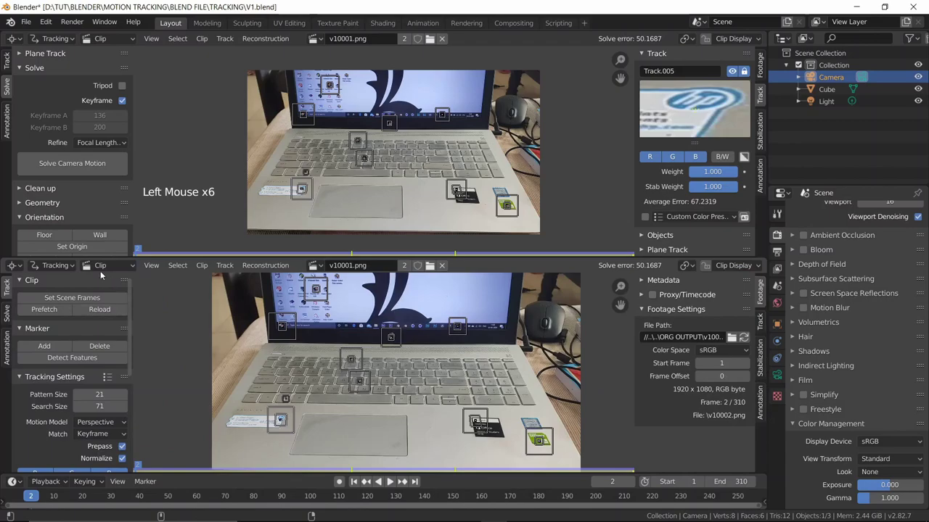
{"action": "left_click", "coordinate": [102, 268]}
{"action": "left_click_drag", "start_coordinate": [105, 306], "coordinate": [106, 292]}
- Examine the markers' motion and error curves in the tracking graph for spikes across the whole frame range
{"action": "scroll", "coordinate": [456, 357], "scroll_direction": "down", "scroll_amount": 6}
{"action": "scroll", "coordinate": [455, 359], "scroll_direction": "down", "scroll_amount": 7}
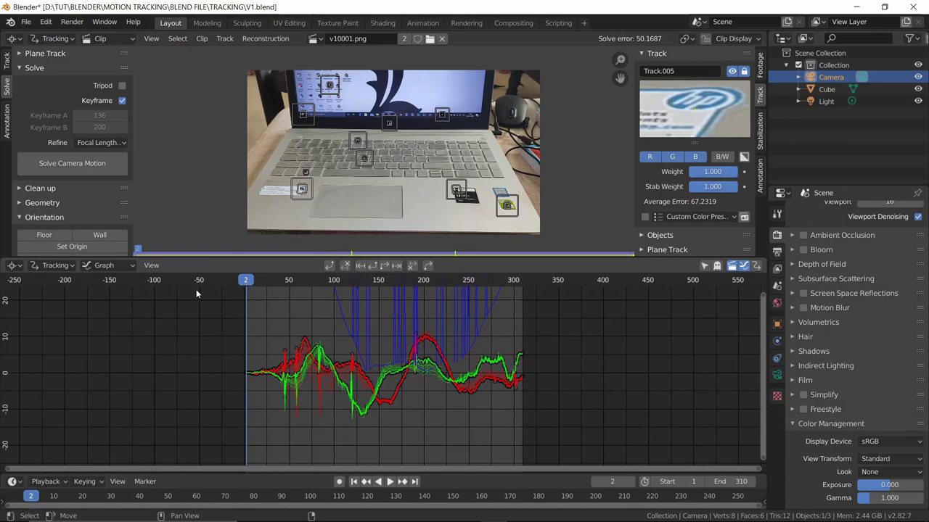
{"action": "middle_click_drag", "start_coordinate": [313, 326], "coordinate": [359, 386]}
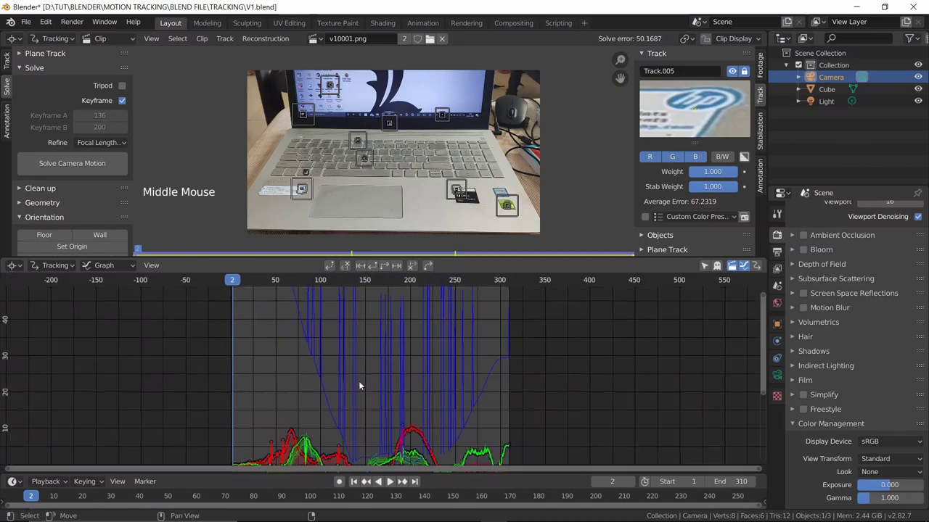
{"action": "scroll", "coordinate": [355, 368], "scroll_direction": "down", "scroll_amount": 5}
{"action": "scroll", "coordinate": [353, 356], "scroll_direction": "down", "scroll_amount": 4}
{"action": "scroll", "coordinate": [352, 357], "scroll_direction": "up", "scroll_amount": 5}
{"action": "scroll", "coordinate": [341, 356], "scroll_direction": "up", "scroll_amount": 7}
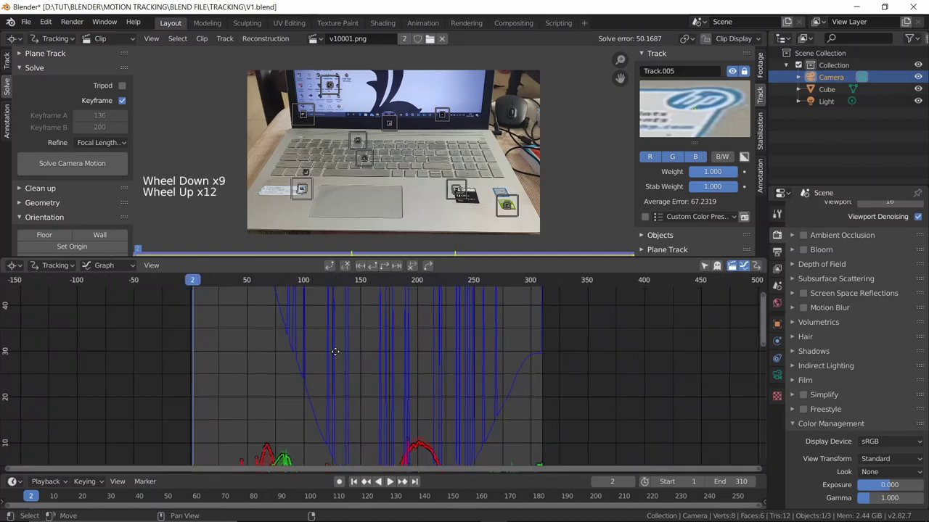
{"action": "middle_click_drag", "start_coordinate": [336, 356], "coordinate": [333, 487]}
{"action": "middle_click_drag", "start_coordinate": [344, 419], "coordinate": [363, 395]}
{"action": "scroll", "coordinate": [365, 396], "scroll_direction": "up", "scroll_amount": 3}
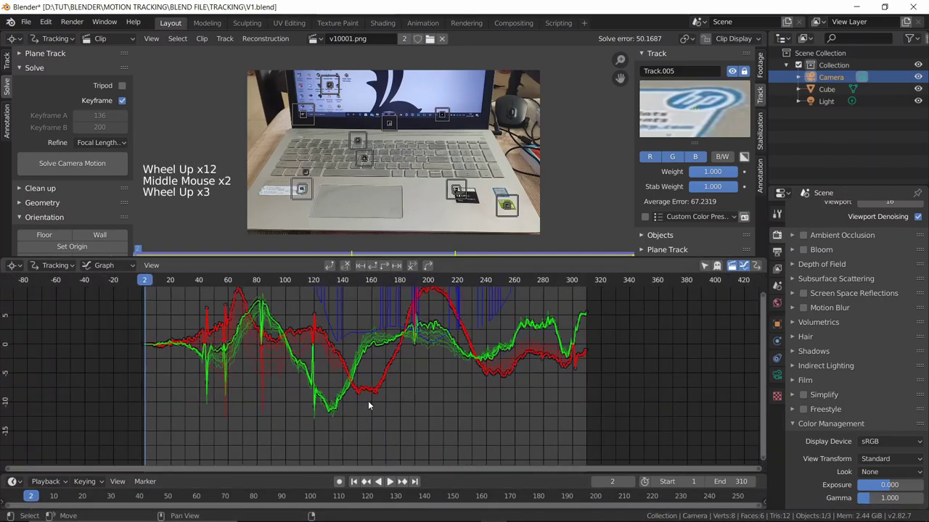
- Close the tracking graph area so that the clip editor with the laptop footage fills the whole space again
{"action": "left_click", "coordinate": [12, 270]}
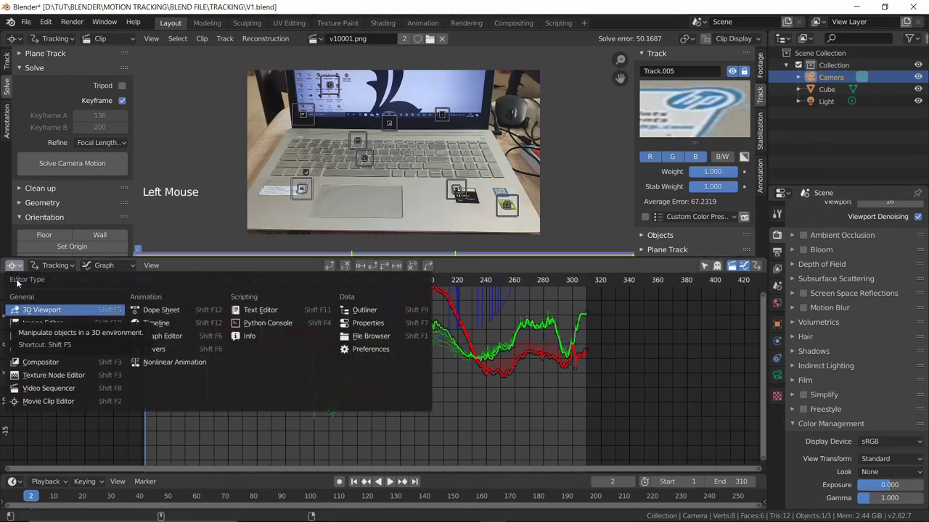
{"action": "left_click_drag", "start_coordinate": [3, 255], "coordinate": [29, 348]}
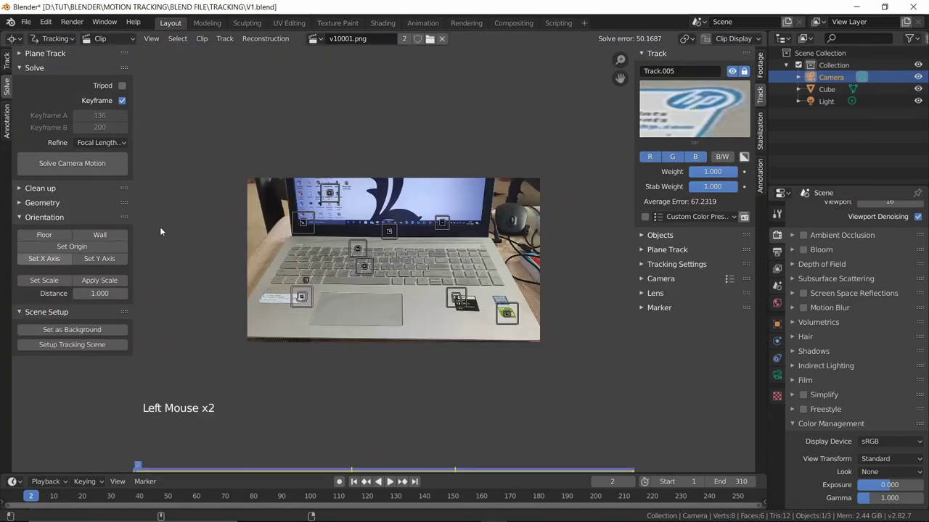
{"action": "scroll", "coordinate": [390, 207], "scroll_direction": "up", "scroll_amount": 4}
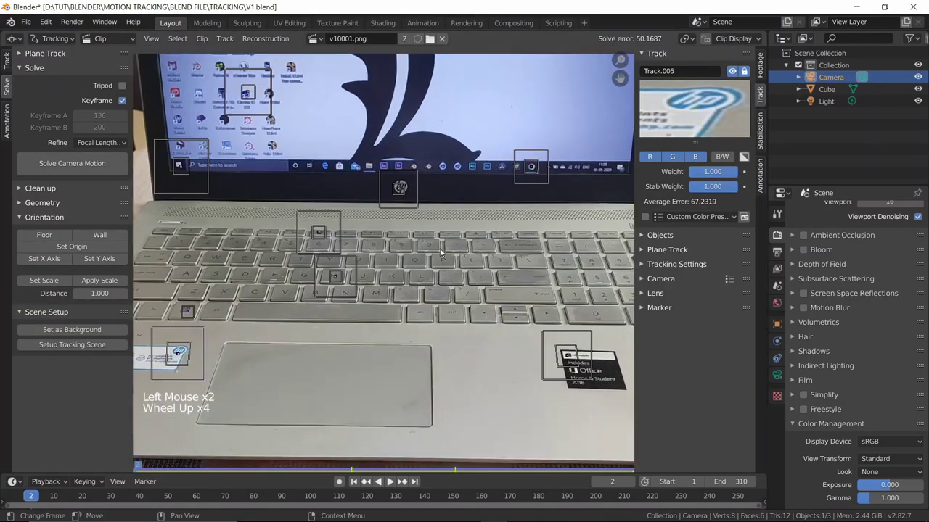
{"action": "scroll", "coordinate": [391, 207], "scroll_direction": "down", "scroll_amount": 3}
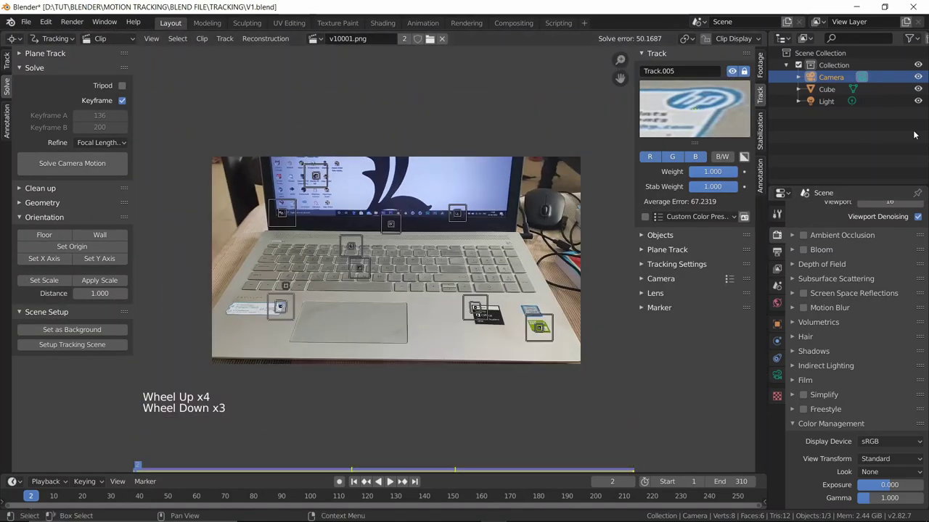
- Turn on the Info display for the markers in the clip editor
{"action": "left_click", "coordinate": [724, 39]}
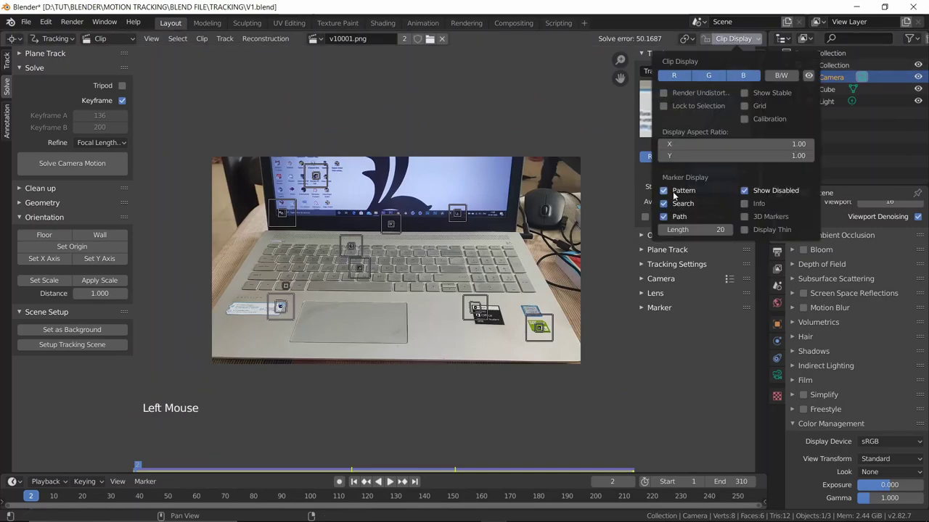
{"action": "left_click", "coordinate": [744, 203]}
{"action": "scroll", "coordinate": [505, 184], "scroll_direction": "up", "scroll_amount": 2}
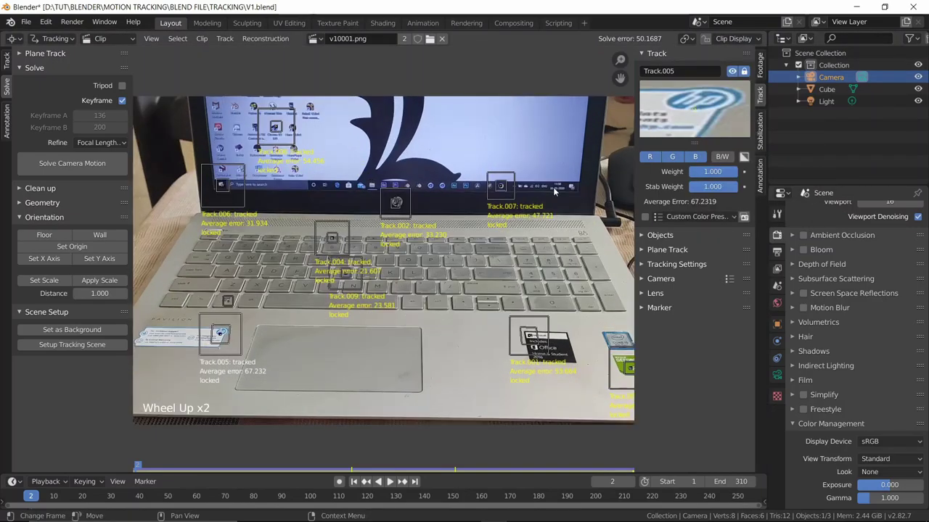
- Examine the average errors of the individual markers on the laptop screen, keyboard and stickers
{"action": "left_click", "coordinate": [505, 184]}
{"action": "left_click", "coordinate": [398, 204]}
{"action": "left_click", "coordinate": [334, 241]}
{"action": "left_click", "coordinate": [346, 273]}
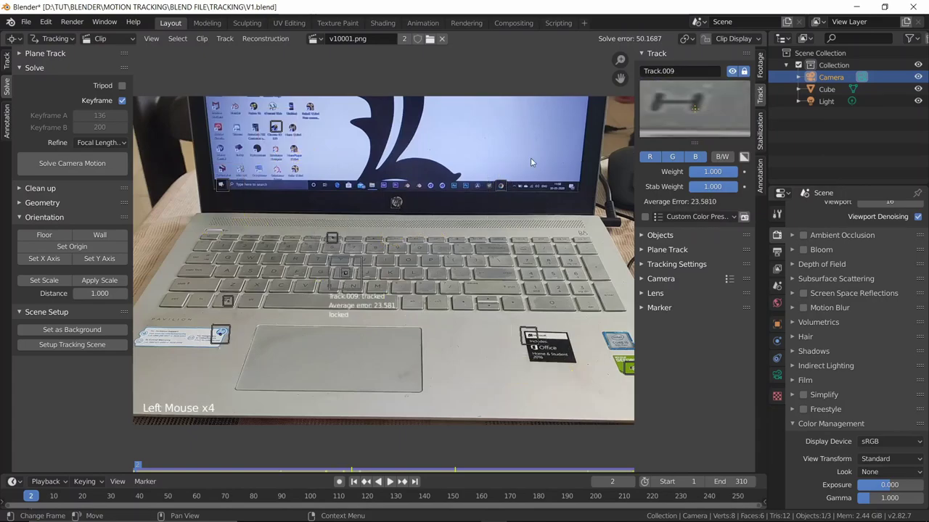
{"action": "left_click", "coordinate": [503, 187]}
{"action": "left_click", "coordinate": [223, 331]}
{"action": "left_click", "coordinate": [226, 303]}
{"action": "key", "text": "a"}
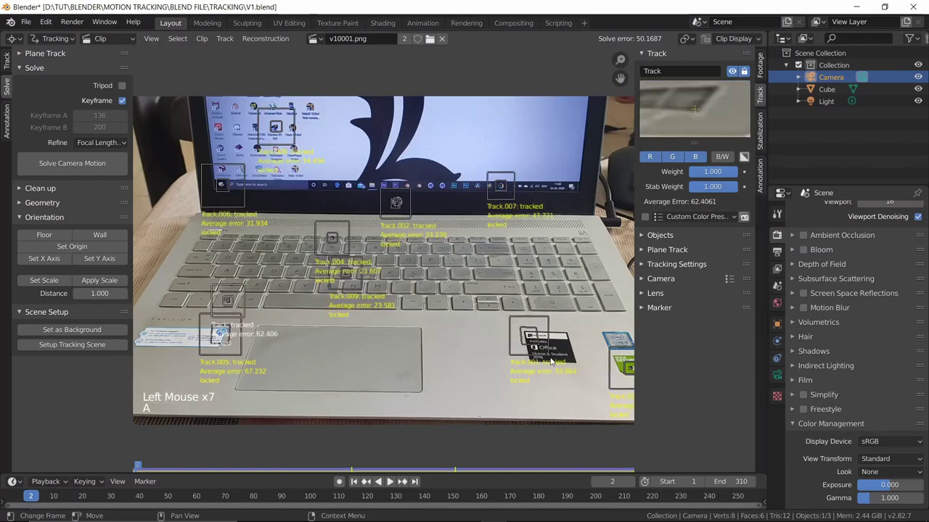
{"action": "left_click", "coordinate": [525, 339]}
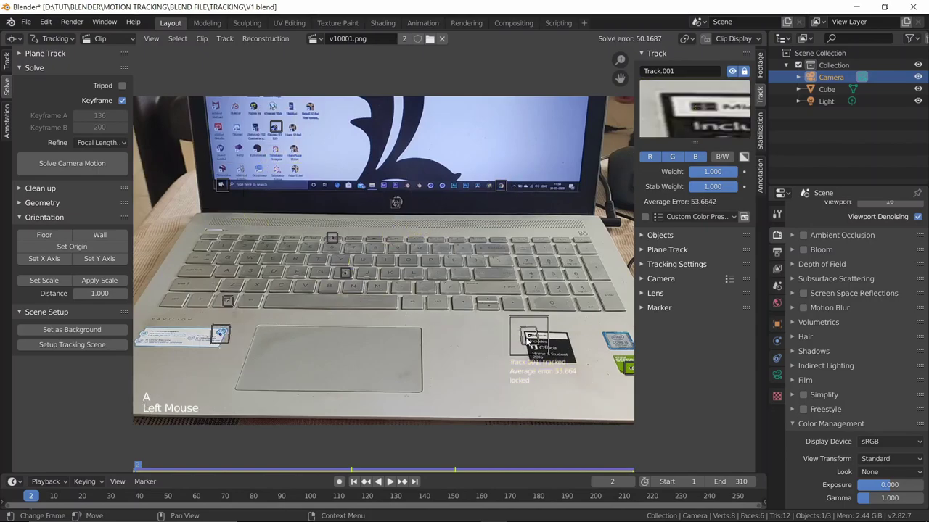
- Delete the Track.007 marker on the laptop screen's taskbar
{"action": "left_click", "coordinate": [498, 187]}
{"action": "key", "text": "x"}
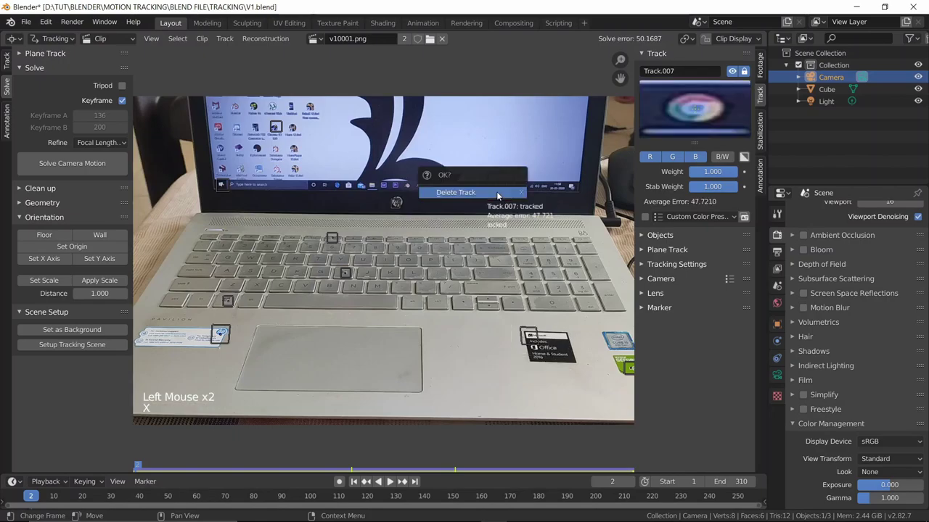
{"action": "left_click", "coordinate": [497, 193]}
- Solve the camera motion again with the remaining markers and save the file
{"action": "left_click", "coordinate": [50, 165]}
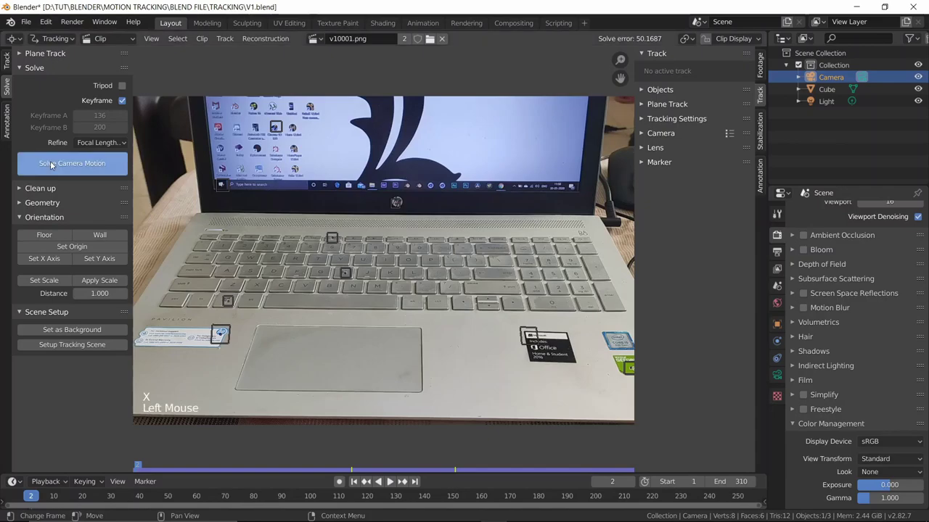
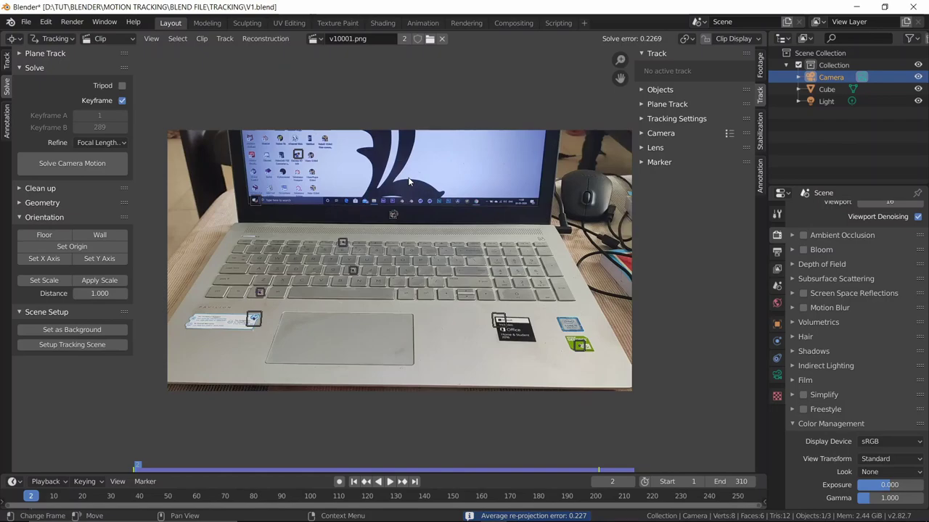
{"action": "key", "text": "ctrl+s"}
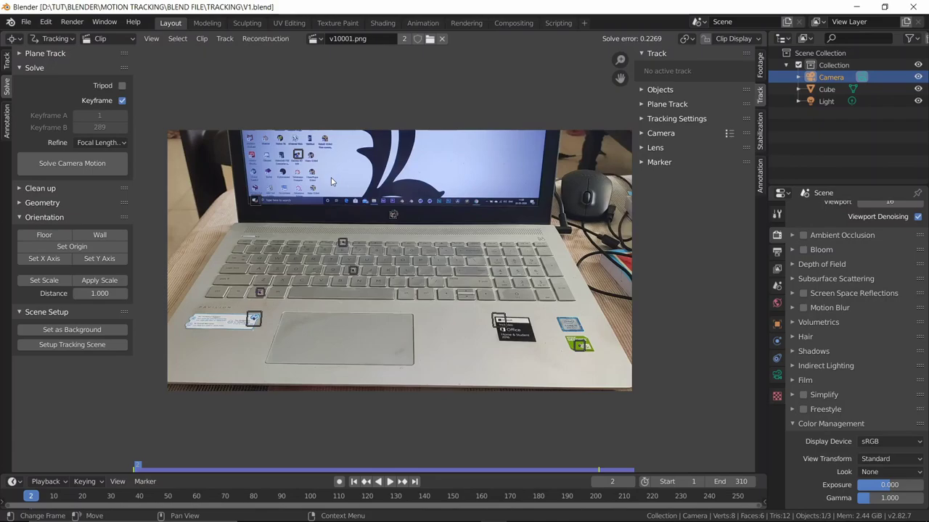
- Check the curves of the remaining markers in the tracking graph over the whole frame range and return to the clip view
{"action": "scroll", "coordinate": [345, 201], "scroll_direction": "up", "scroll_amount": 1}
{"action": "middle_click_drag", "start_coordinate": [346, 201], "coordinate": [315, 232], "text": "shift"}
{"action": "scroll", "coordinate": [341, 203], "scroll_direction": "down", "scroll_amount": 1}
{"action": "scroll", "coordinate": [352, 203], "scroll_direction": "down", "scroll_amount": 1}
{"action": "left_click", "coordinate": [15, 38]}
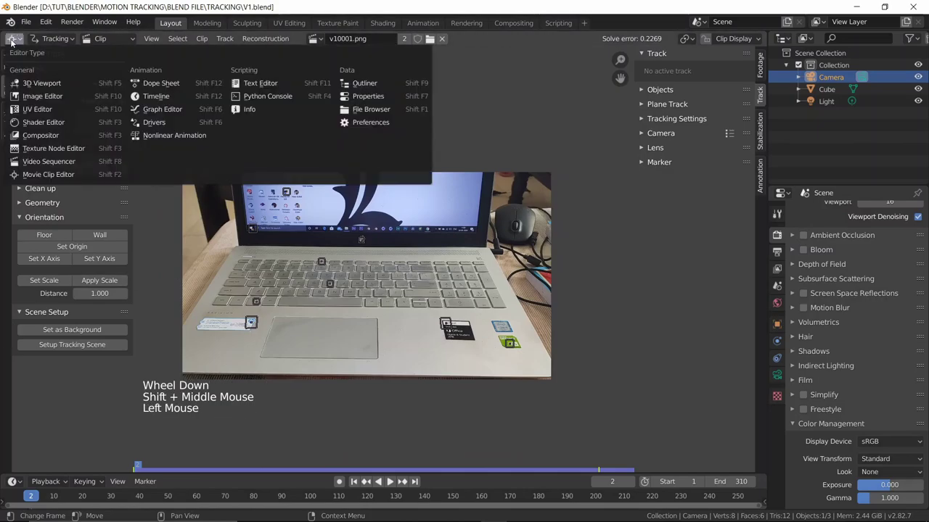
{"action": "left_click", "coordinate": [100, 39]}
{"action": "left_click", "coordinate": [100, 39]}
{"action": "left_click", "coordinate": [107, 65]}
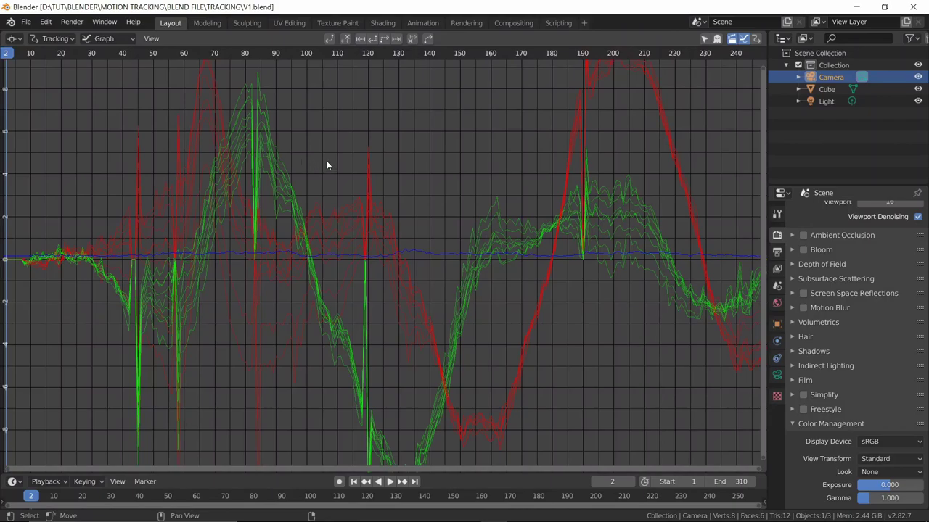
{"action": "scroll", "coordinate": [397, 169], "scroll_direction": "down", "scroll_amount": 4}
{"action": "mouse_move", "coordinate": [558, 133]}
{"action": "middle_mouse_down"}
{"action": "mouse_move", "coordinate": [429, 142]}
{"action": "mouse_move", "coordinate": [545, 135]}
{"action": "middle_mouse_up"}
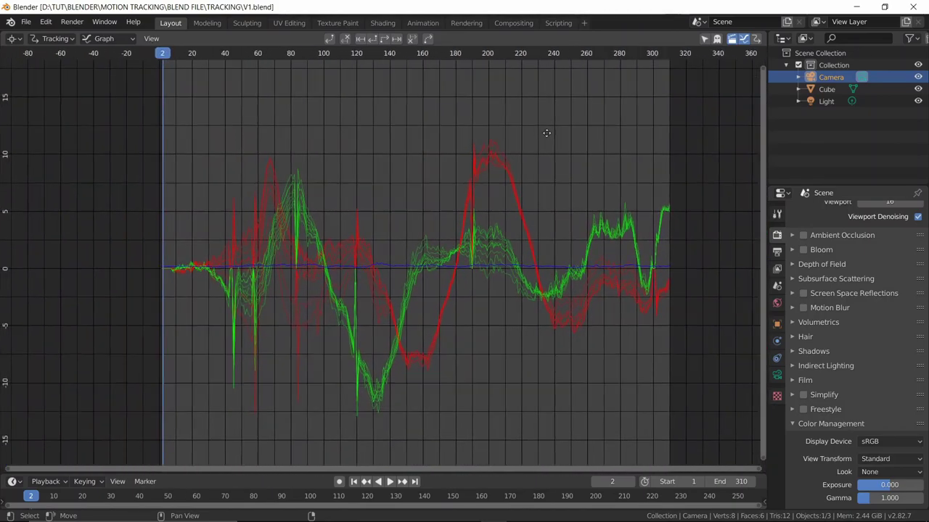
{"action": "left_click", "coordinate": [14, 39]}
{"action": "left_click", "coordinate": [103, 39]}
{"action": "left_click", "coordinate": [104, 51]}
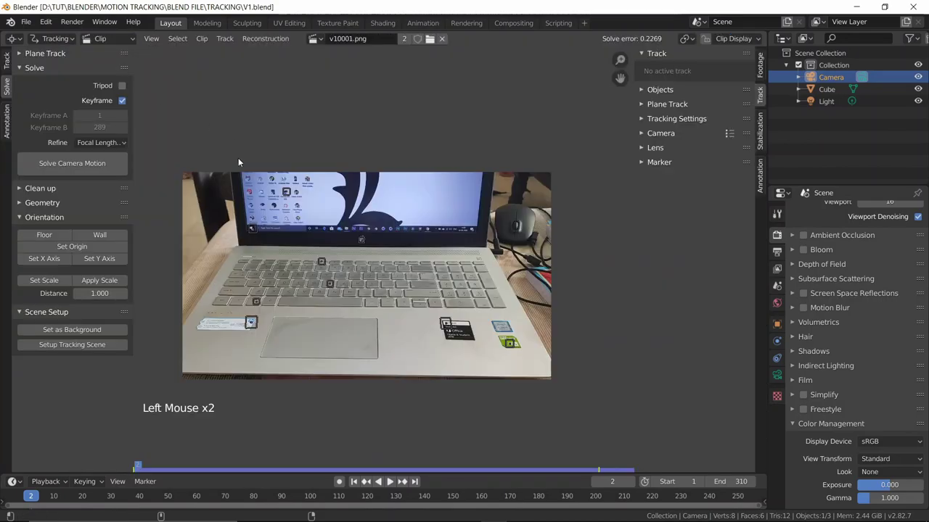
{"action": "middle_click_drag", "start_coordinate": [238, 156], "coordinate": [293, 155], "text": "shift"}
{"action": "scroll", "coordinate": [425, 186], "scroll_direction": "up", "scroll_amount": 1}
{"action": "scroll", "coordinate": [425, 186], "scroll_direction": "up", "scroll_amount": 1}
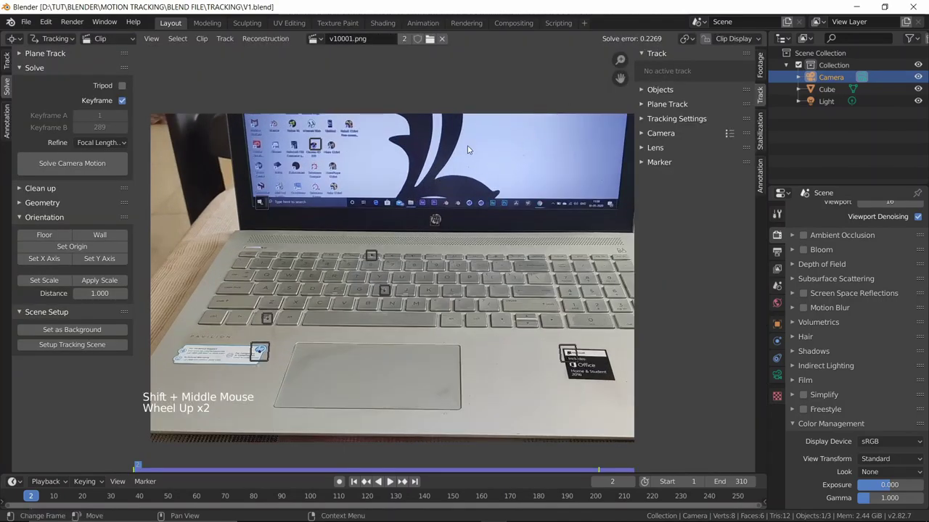
{"action": "scroll", "coordinate": [447, 155], "scroll_direction": "down", "scroll_amount": 2}
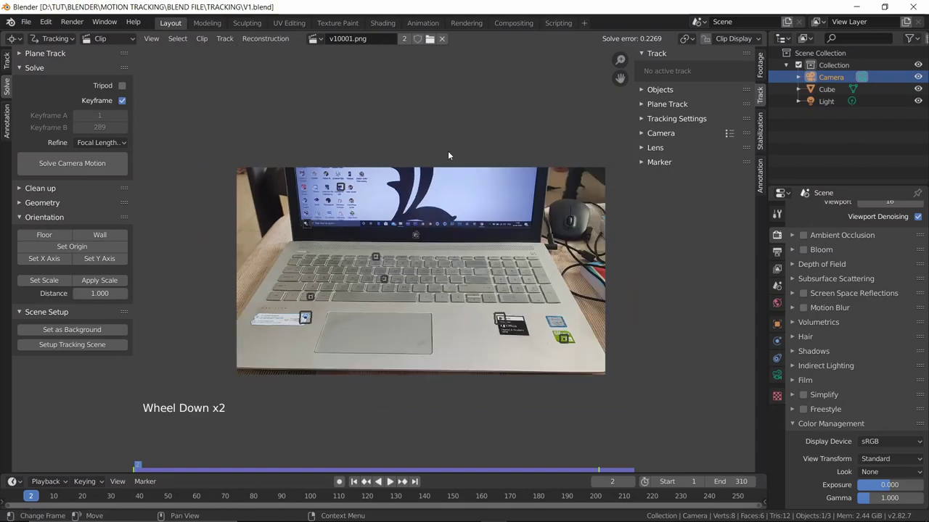
{"action": "middle_click_drag", "start_coordinate": [447, 154], "coordinate": [417, 128]}
{"action": "scroll", "coordinate": [397, 139], "scroll_direction": "up", "scroll_amount": 2}
{"action": "scroll", "coordinate": [398, 138], "scroll_direction": "down", "scroll_amount": 2}
{"action": "scroll", "coordinate": [417, 128], "scroll_direction": "up", "scroll_amount": 1}
{"action": "scroll", "coordinate": [418, 128], "scroll_direction": "down", "scroll_amount": 1}
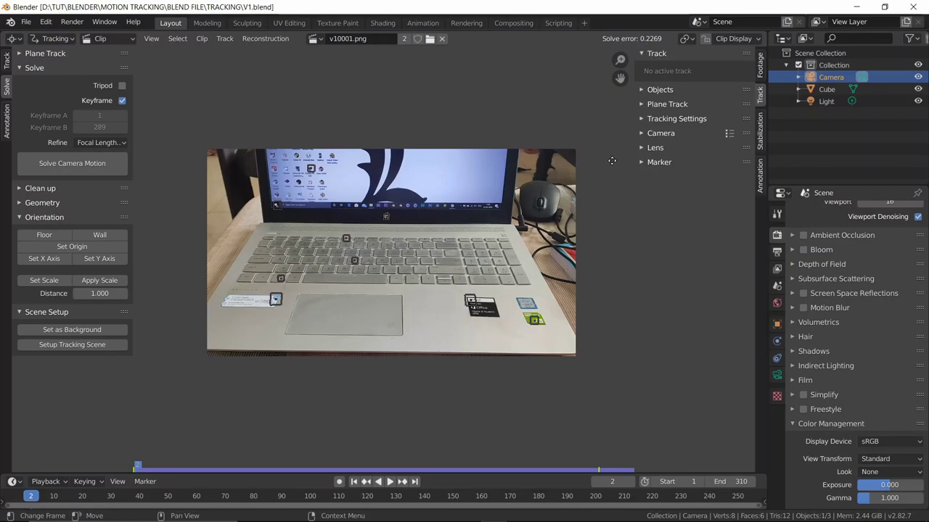
{"action": "key", "text": "shift"}
{"action": "middle_click_drag", "start_coordinate": [273, 233], "coordinate": [283, 240], "text": "shift"}
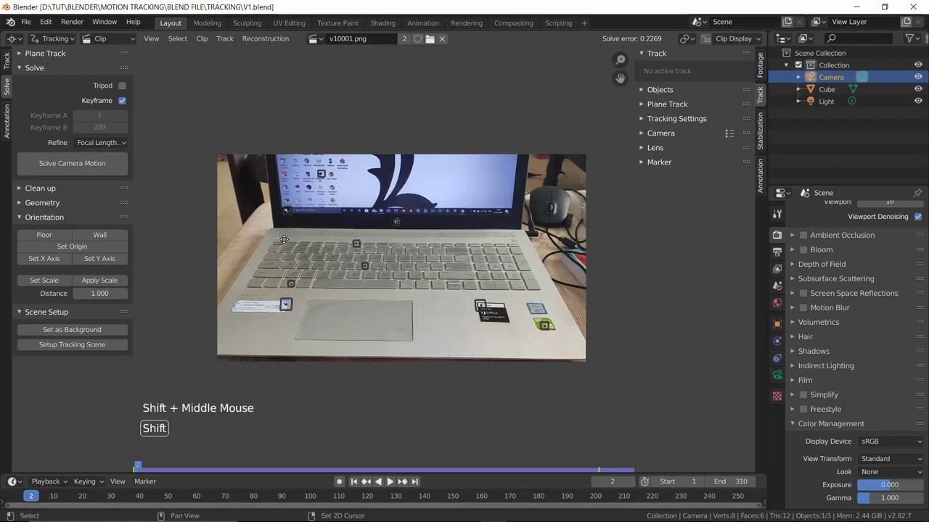
{"action": "scroll", "coordinate": [373, 250], "scroll_direction": "up", "scroll_amount": 1}
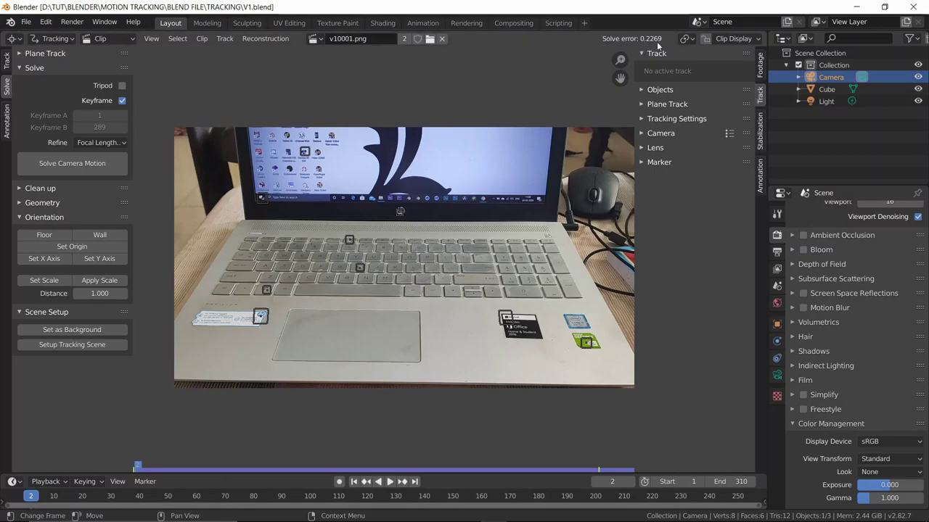
- Go to frame 1 of the footage and save the file
{"action": "key", "text": "shift+Left"}
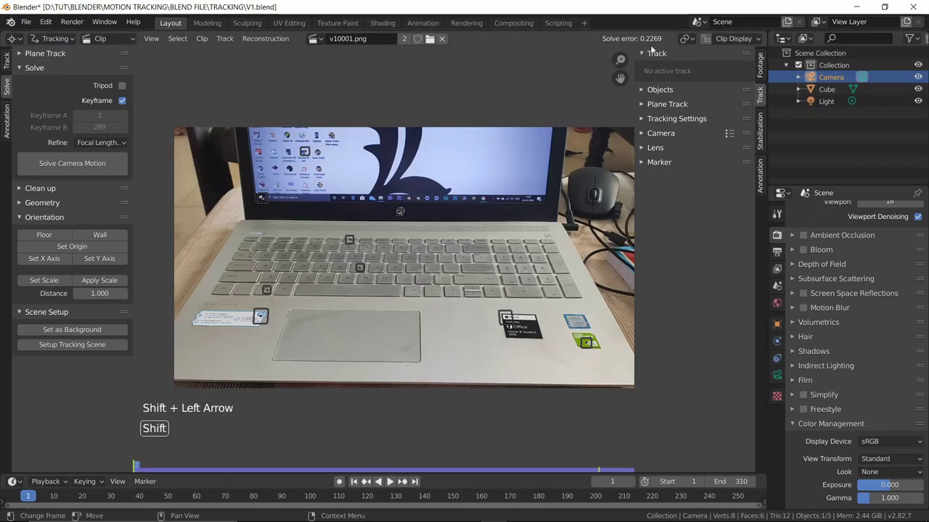
{"action": "key", "text": "ctrl+s"}
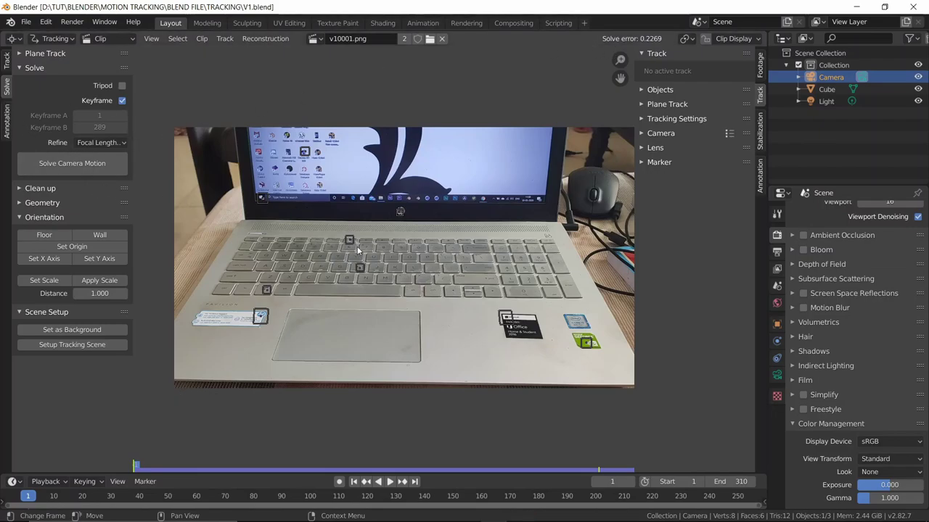
- Split the clip editor area horizontally at a bit under half its height and show the 3D viewport in the upper area
{"action": "left_click_drag", "start_coordinate": [3, 42], "coordinate": [4, 228]}
{"action": "left_click", "coordinate": [13, 38]}
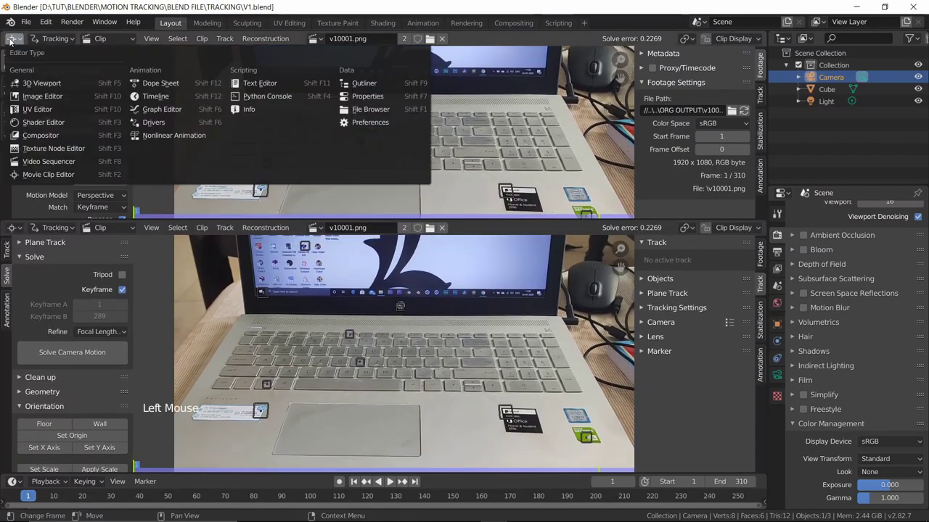
{"action": "left_click", "coordinate": [30, 84]}
{"action": "scroll", "coordinate": [284, 109], "scroll_direction": "down", "scroll_amount": 2}
{"action": "middle_click_drag", "start_coordinate": [284, 108], "coordinate": [349, 116]}
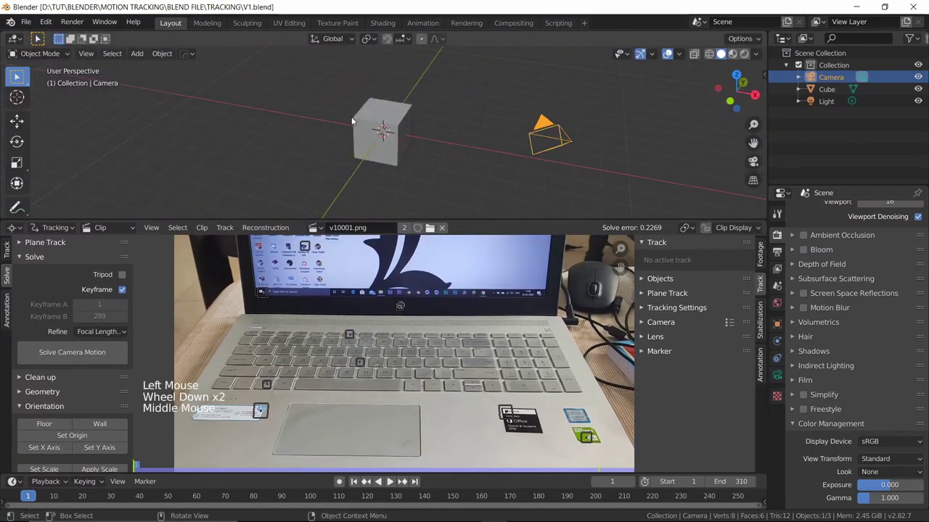
- Delete all default objects from the scene, including the camera, cube and light
{"action": "key", "text": "a"}
{"action": "key", "text": "x"}
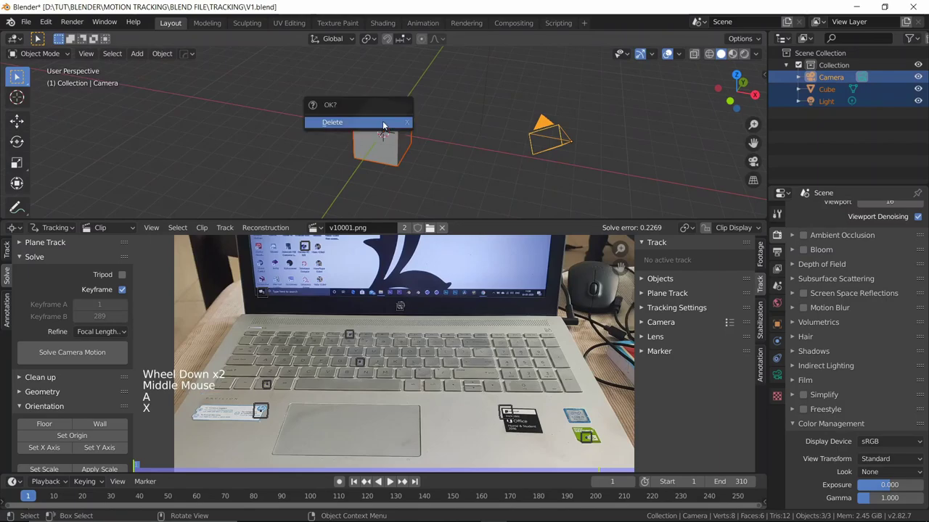
{"action": "left_click", "coordinate": [382, 121]}
{"action": "scroll", "coordinate": [455, 126], "scroll_direction": "down", "scroll_amount": 2}
{"action": "middle_click_drag", "start_coordinate": [454, 126], "coordinate": [430, 109]}
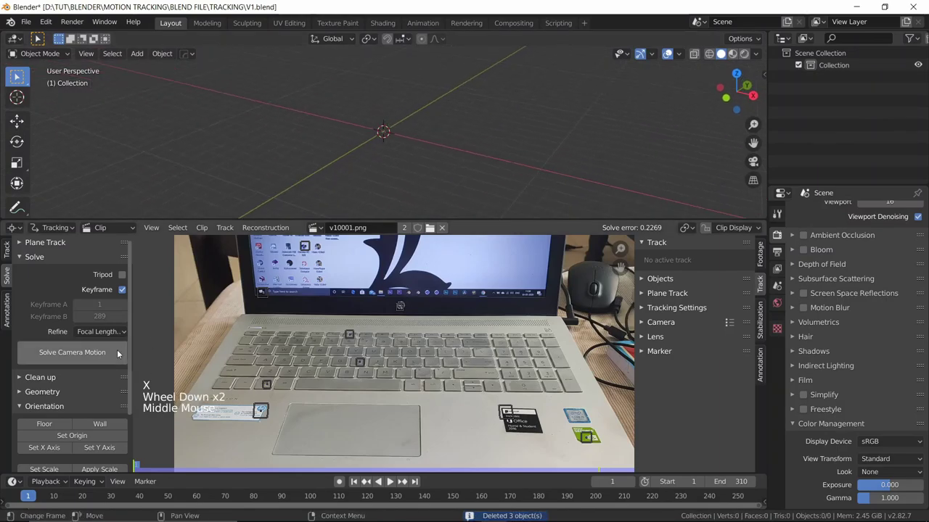
- Set up the tracking scene from the solved laptop clip
{"action": "scroll", "coordinate": [88, 359], "scroll_direction": "down", "scroll_amount": 2}
{"action": "scroll", "coordinate": [89, 359], "scroll_direction": "down", "scroll_amount": 4}
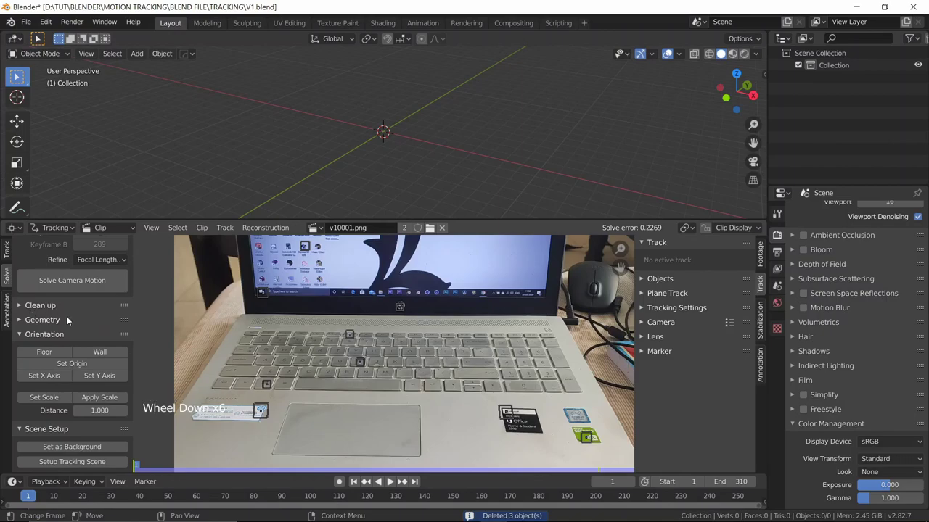
{"action": "scroll", "coordinate": [53, 367], "scroll_direction": "down", "scroll_amount": 3}
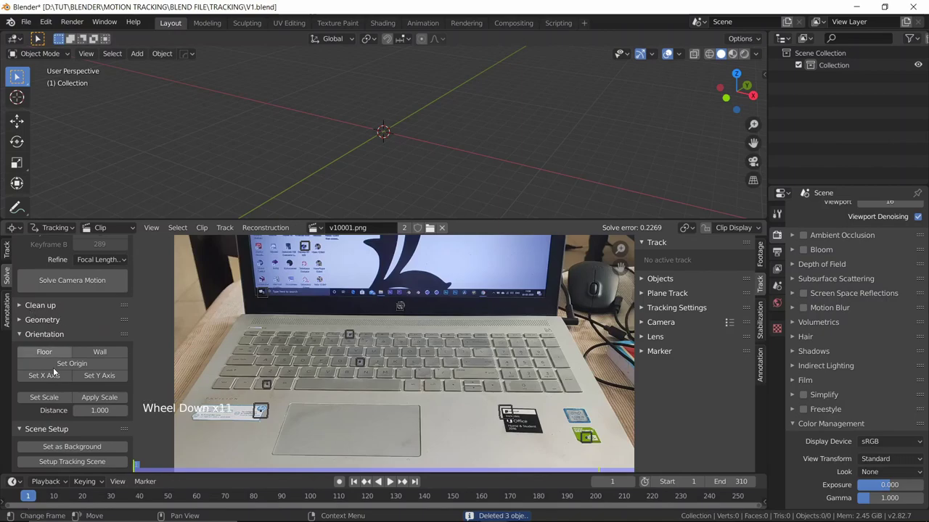
{"action": "left_click", "coordinate": [47, 462]}
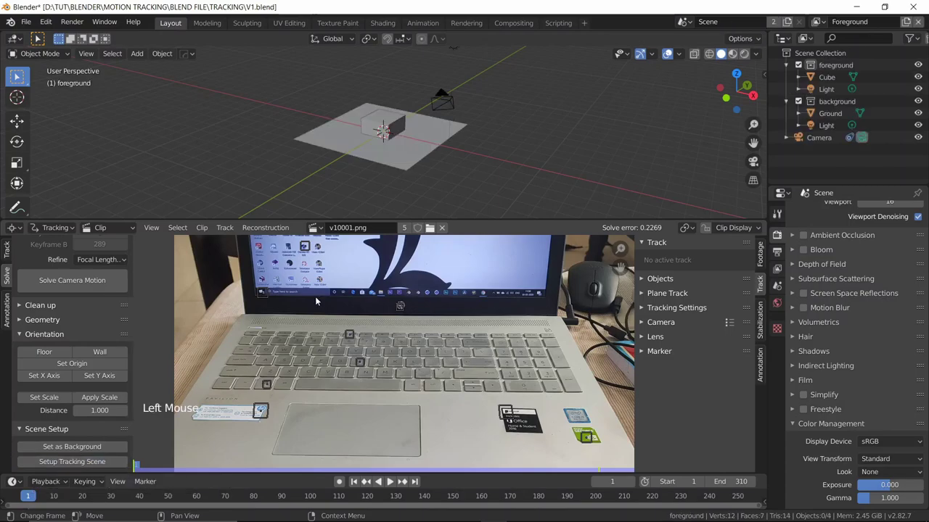
- View the new tracking scene through its camera to compare the cube and ground plane with the footage
{"action": "middle_click_drag", "start_coordinate": [427, 98], "coordinate": [291, 103]}
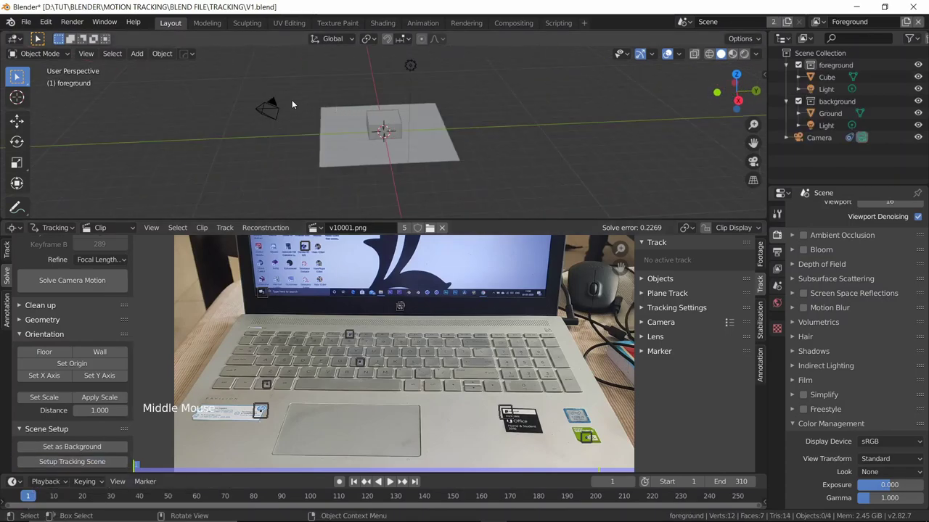
{"action": "key", "text": "KP_0"}
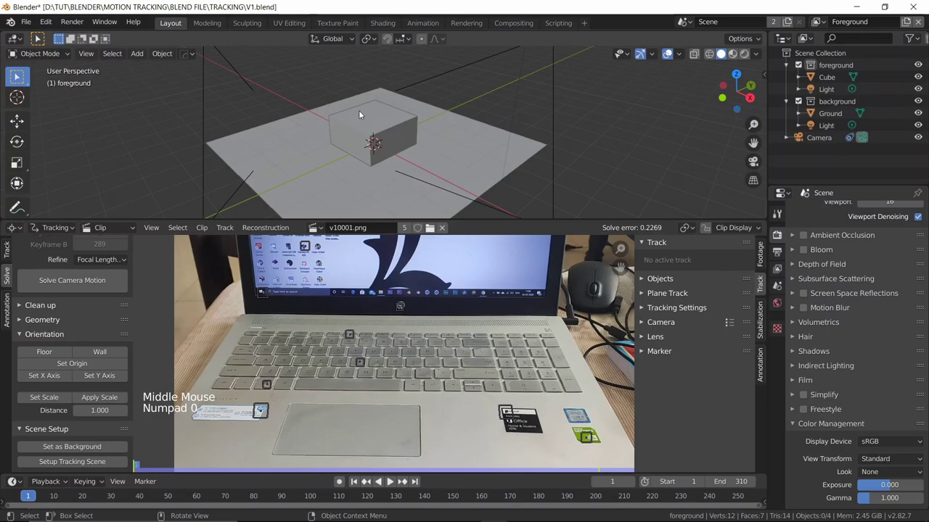
{"action": "scroll", "coordinate": [363, 122], "scroll_direction": "down", "scroll_amount": 1}
{"action": "scroll", "coordinate": [363, 122], "scroll_direction": "up", "scroll_amount": 3}
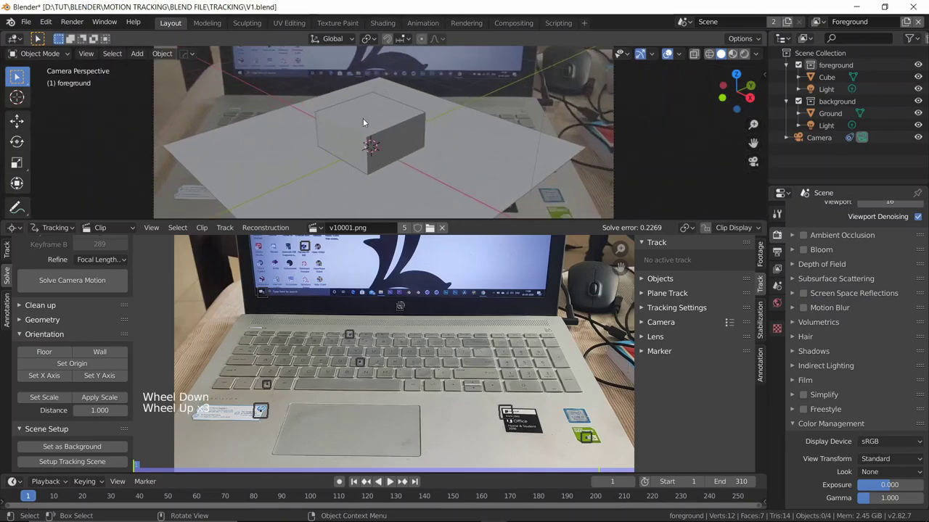
{"action": "scroll", "coordinate": [363, 121], "scroll_direction": "down", "scroll_amount": 2}
{"action": "scroll", "coordinate": [364, 122], "scroll_direction": "up", "scroll_amount": 2}
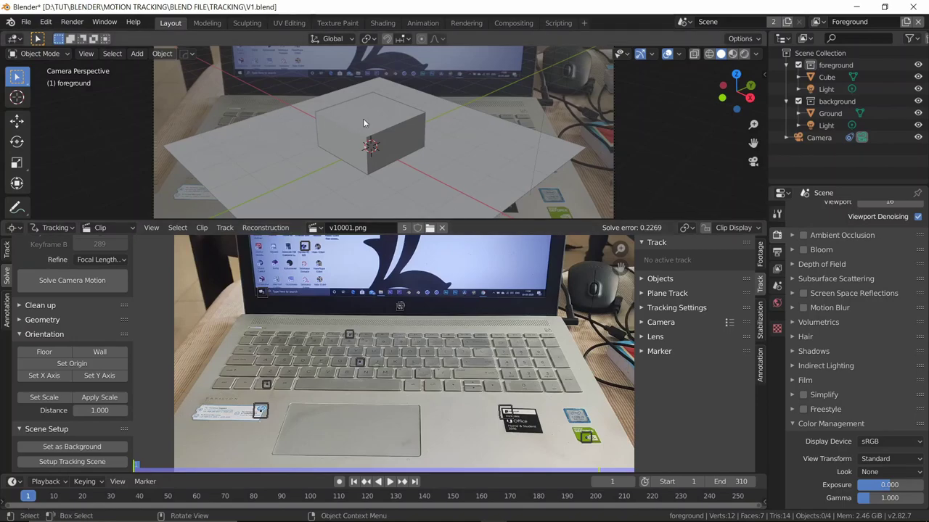
- Inspect the tracking marker on the keyboard's H key and the other markers around it in the laptop clip
{"action": "scroll", "coordinate": [83, 333], "scroll_direction": "up", "scroll_amount": 1}
{"action": "scroll", "coordinate": [84, 333], "scroll_direction": "down", "scroll_amount": 2}
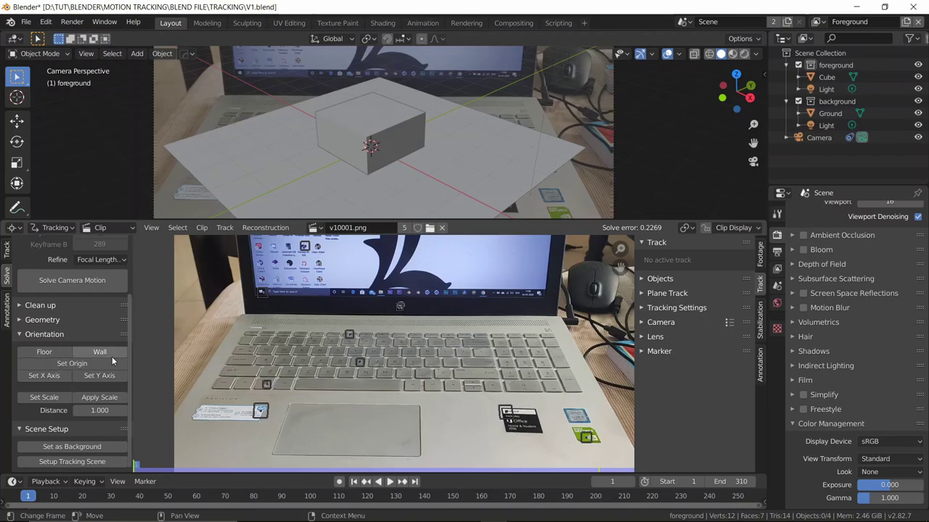
{"action": "middle_click_drag", "start_coordinate": [351, 380], "coordinate": [376, 337], "text": "shift"}
{"action": "scroll", "coordinate": [376, 336], "scroll_direction": "up", "scroll_amount": 3}
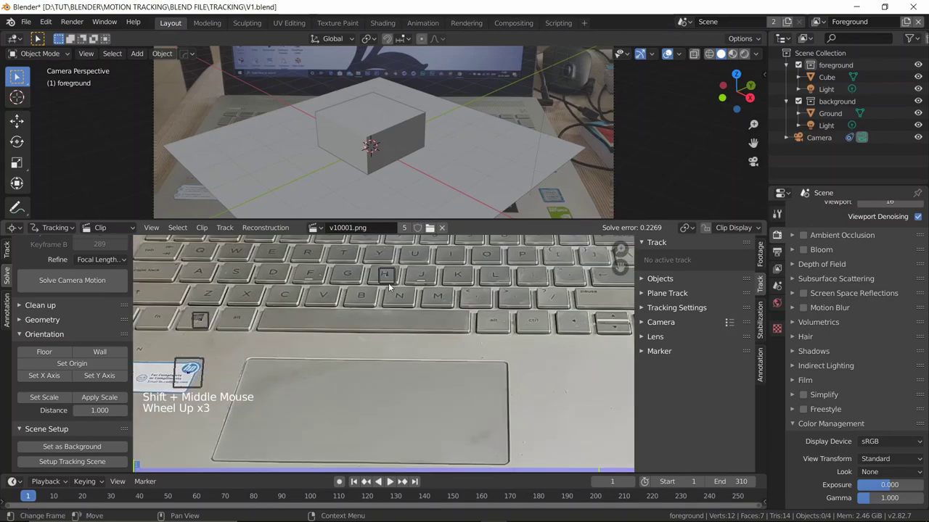
{"action": "left_click", "coordinate": [389, 281]}
{"action": "scroll", "coordinate": [453, 379], "scroll_direction": "down", "scroll_amount": 2}
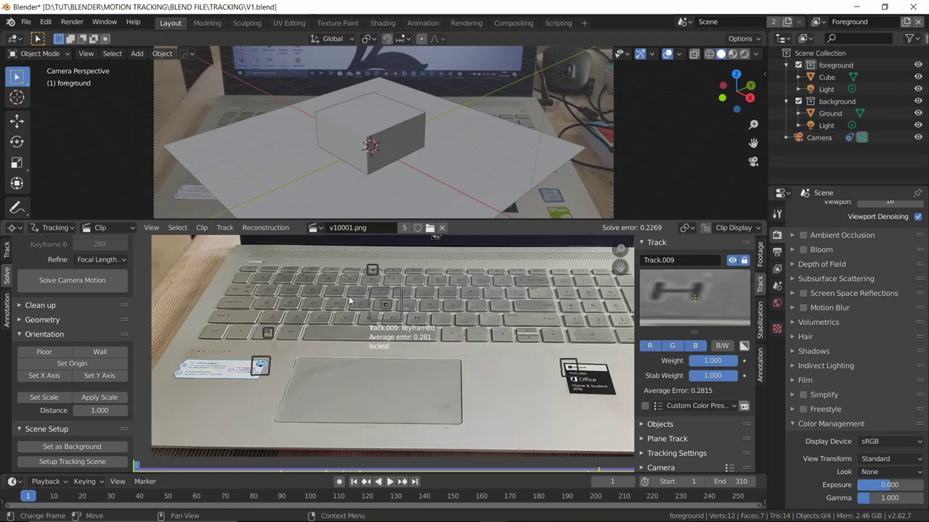
{"action": "scroll", "coordinate": [349, 129], "scroll_direction": "down", "scroll_amount": 2}
{"action": "scroll", "coordinate": [369, 154], "scroll_direction": "up", "scroll_amount": 1}
{"action": "scroll", "coordinate": [369, 156], "scroll_direction": "up", "scroll_amount": 1}
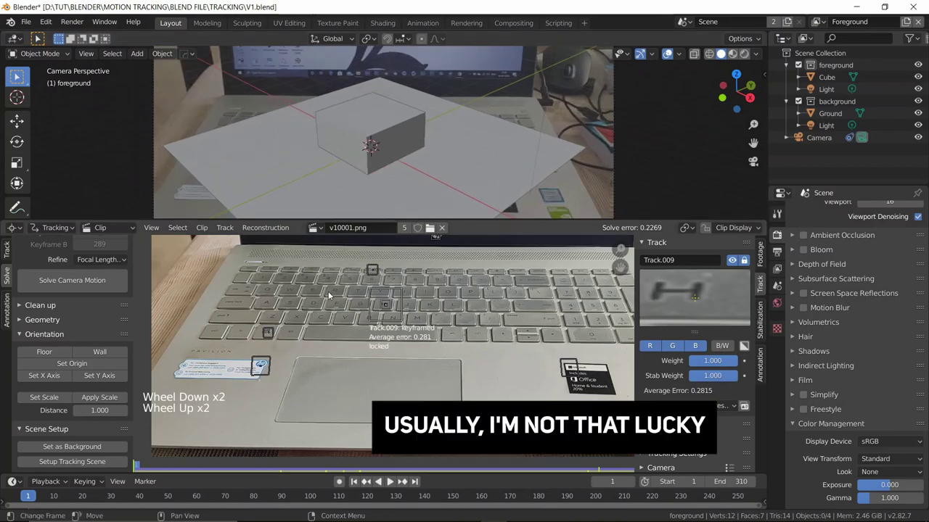
{"action": "scroll", "coordinate": [362, 321], "scroll_direction": "up", "scroll_amount": 1}
- Define the floor from the markers above the 6 key, on the lower-left key and on the Office sticker
{"action": "left_click", "coordinate": [272, 298]}
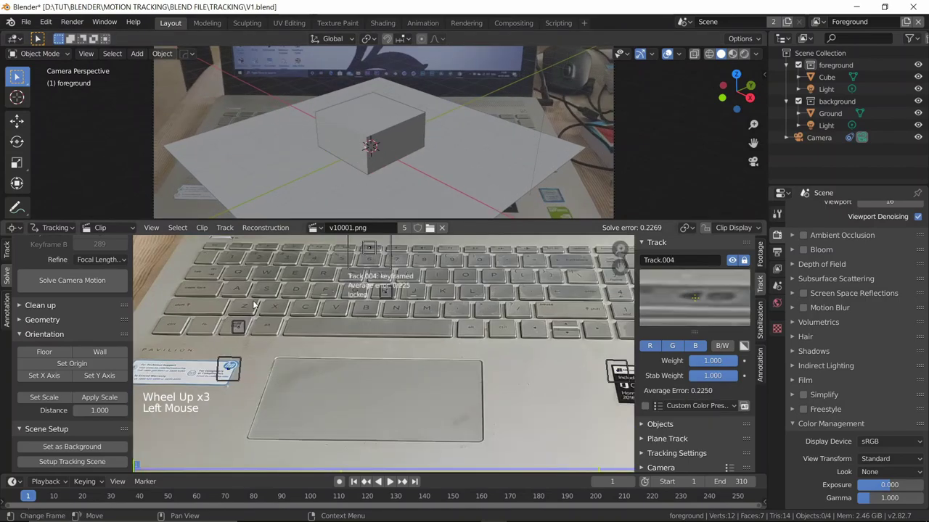
{"action": "left_click", "coordinate": [229, 367], "text": "shift"}
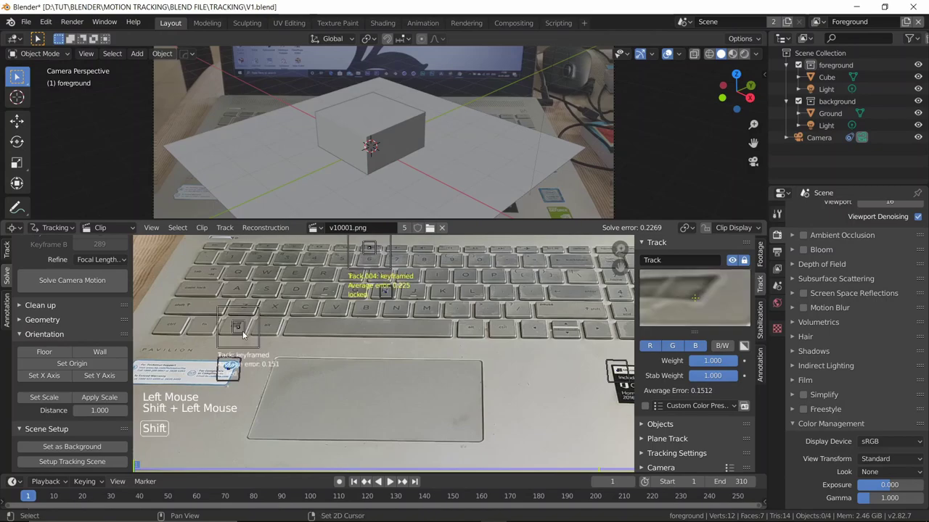
{"action": "scroll", "coordinate": [363, 305], "scroll_direction": "down", "scroll_amount": 1}
{"action": "middle_click_drag", "start_coordinate": [363, 305], "coordinate": [247, 267], "text": "shift"}
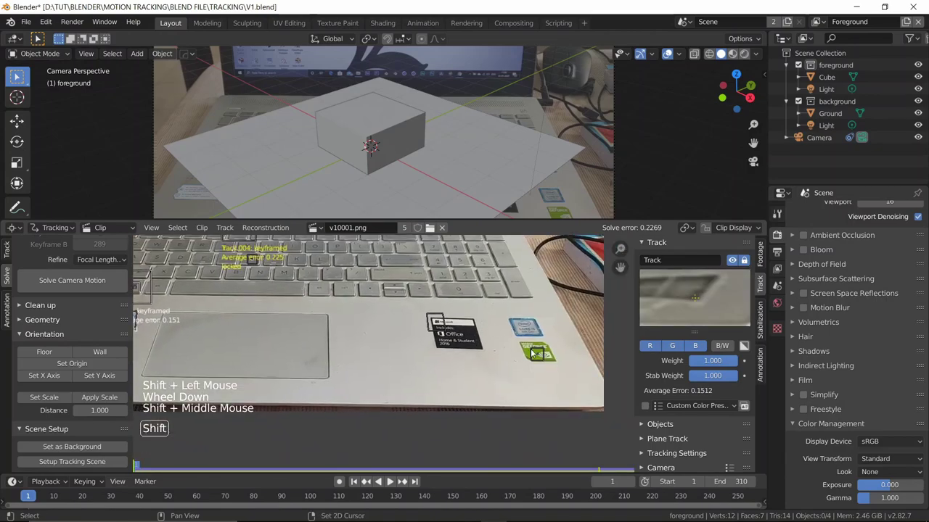
{"action": "left_click", "coordinate": [435, 318], "text": "shift"}
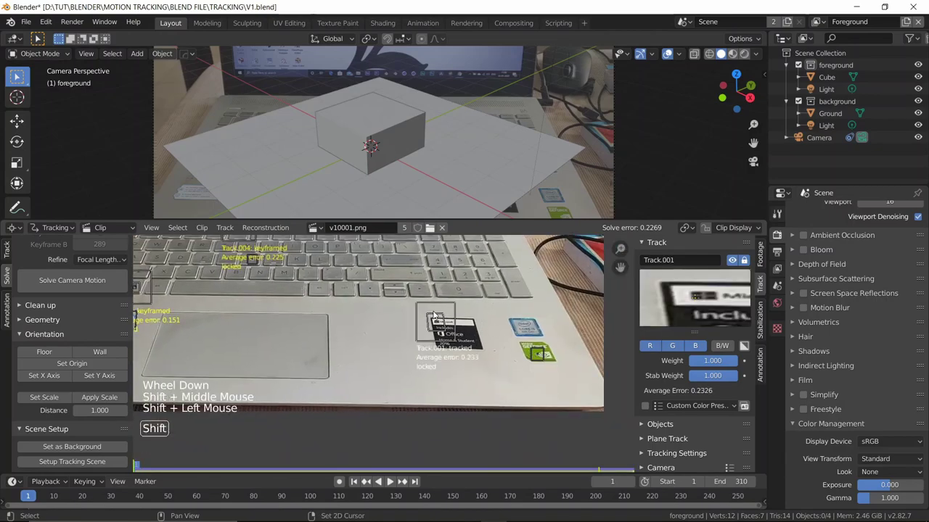
{"action": "left_click", "coordinate": [41, 351]}
{"action": "scroll", "coordinate": [367, 125], "scroll_direction": "down", "scroll_amount": 6}
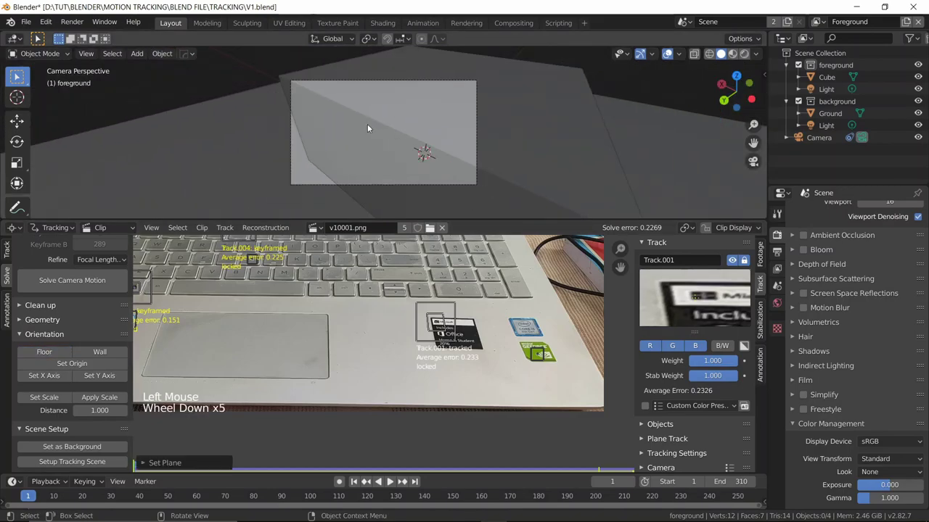
{"action": "scroll", "coordinate": [368, 124], "scroll_direction": "down", "scroll_amount": 1}
- Set the scene scale using a distance of 2 between the H key marker and the marker above the 6 key
{"action": "scroll", "coordinate": [367, 124], "scroll_direction": "up", "scroll_amount": 7}
{"action": "middle_click_drag", "start_coordinate": [340, 341], "coordinate": [500, 417], "text": "shift"}
{"action": "left_click", "coordinate": [412, 335]}
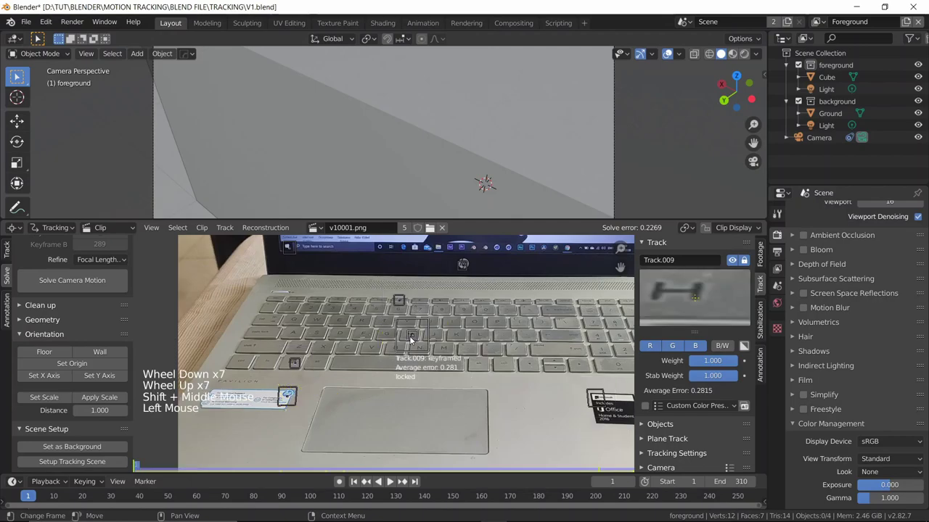
{"action": "left_click", "coordinate": [398, 299], "text": "shift"}
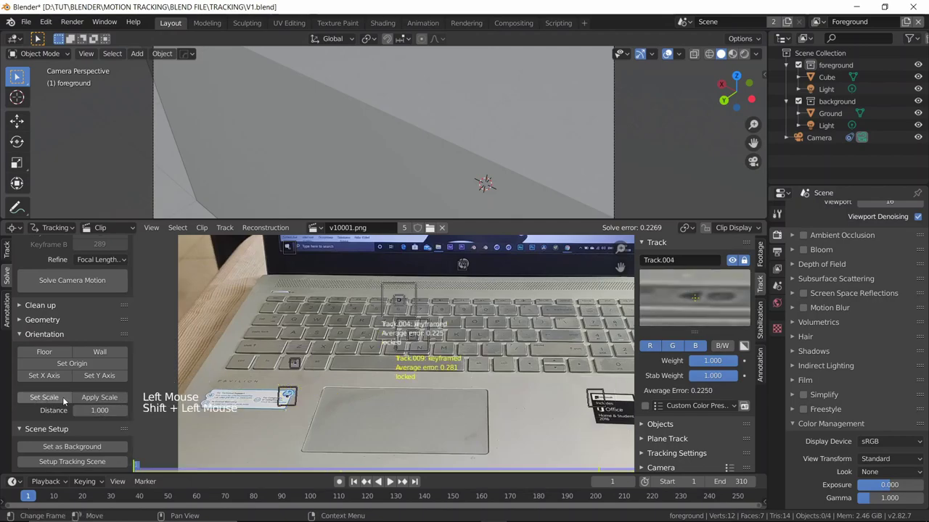
{"action": "left_click", "coordinate": [102, 411]}
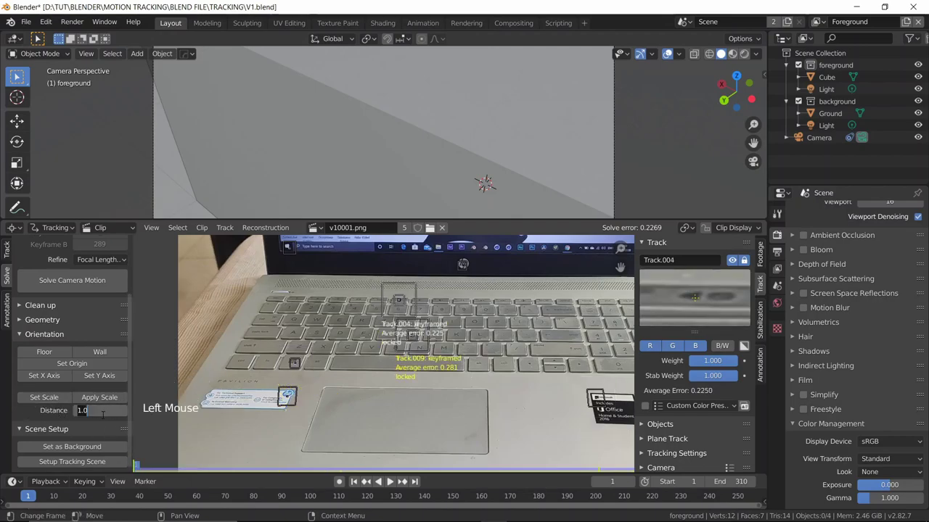
{"action": "type", "text": "2"}
{"action": "key", "text": "Return"}
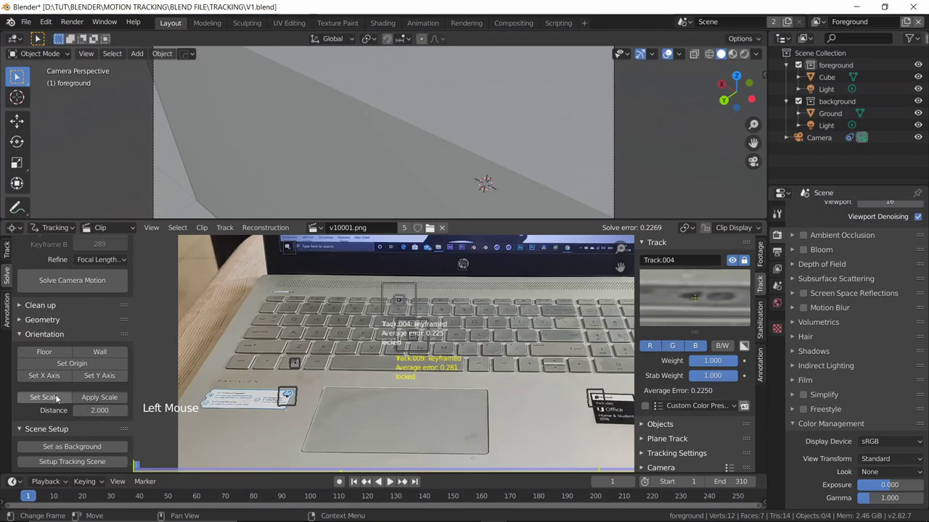
{"action": "left_click", "coordinate": [57, 398]}
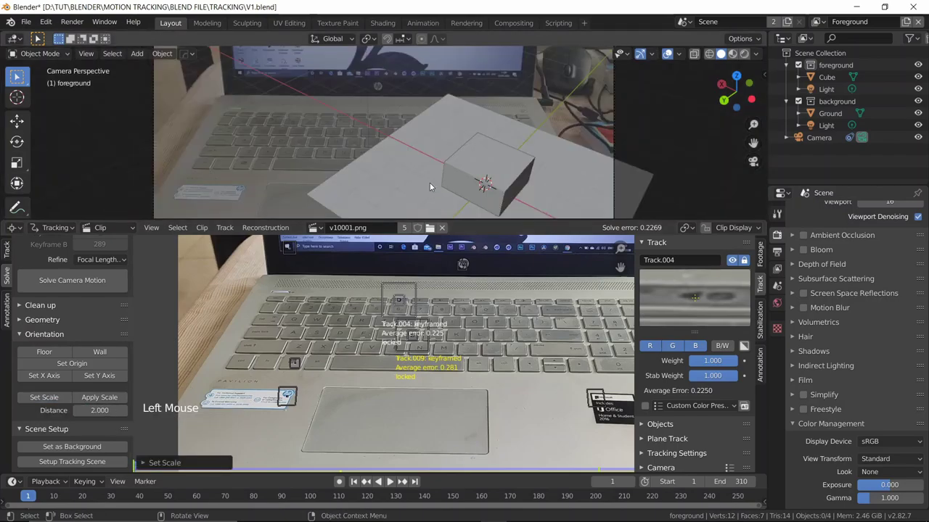
{"action": "scroll", "coordinate": [435, 129], "scroll_direction": "down", "scroll_amount": 1}
{"action": "scroll", "coordinate": [438, 131], "scroll_direction": "down", "scroll_amount": 1}
{"action": "scroll", "coordinate": [438, 131], "scroll_direction": "up", "scroll_amount": 1}
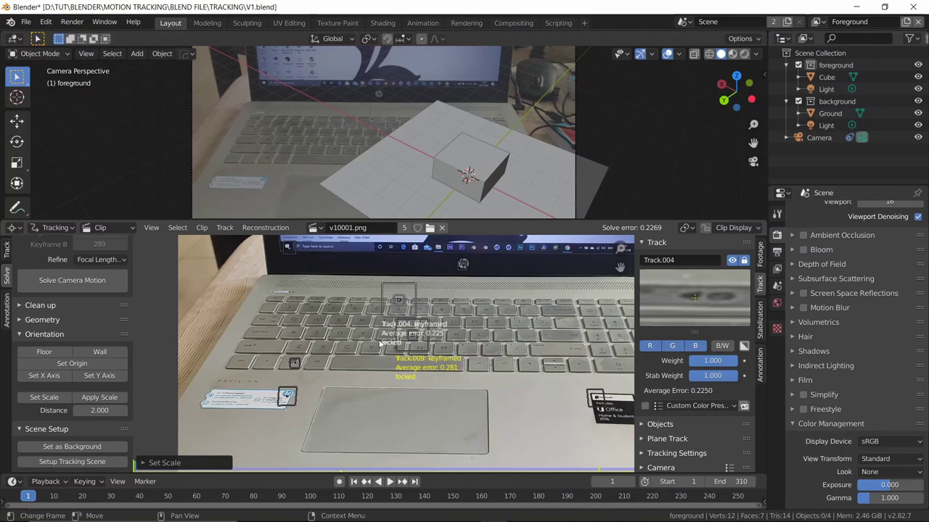
- Set the H key marker as the scene origin
{"action": "scroll", "coordinate": [450, 251], "scroll_direction": "up", "scroll_amount": 1}
{"action": "scroll", "coordinate": [450, 250], "scroll_direction": "down", "scroll_amount": 1}
{"action": "scroll", "coordinate": [450, 251], "scroll_direction": "up", "scroll_amount": 1}
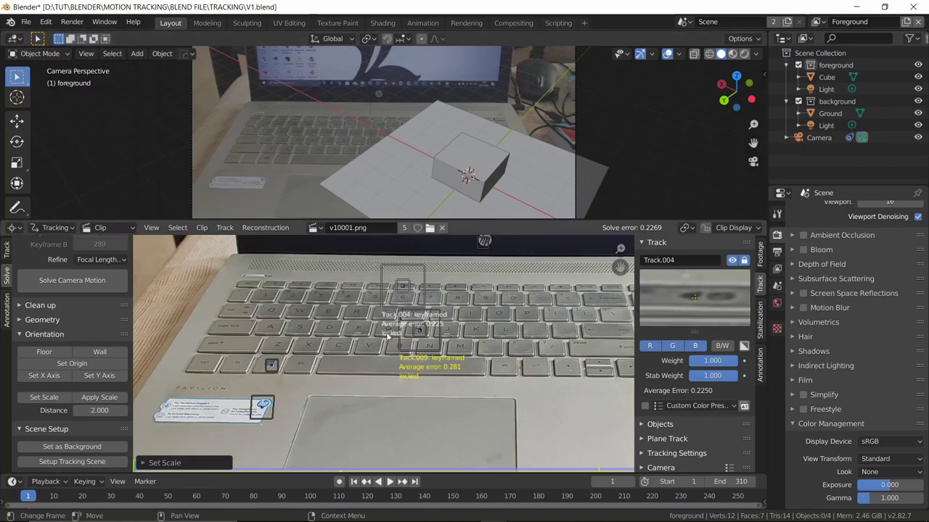
{"action": "scroll", "coordinate": [349, 336], "scroll_direction": "up", "scroll_amount": 1}
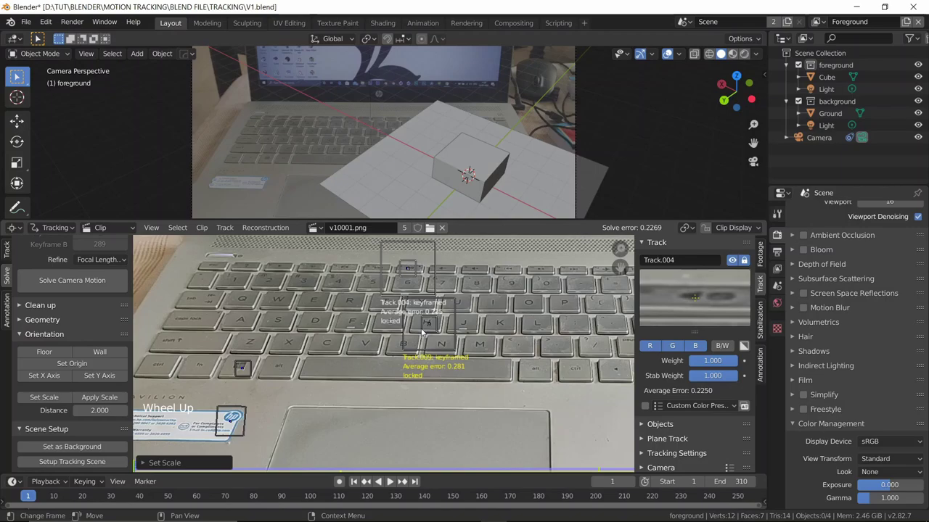
{"action": "left_click", "coordinate": [422, 332]}
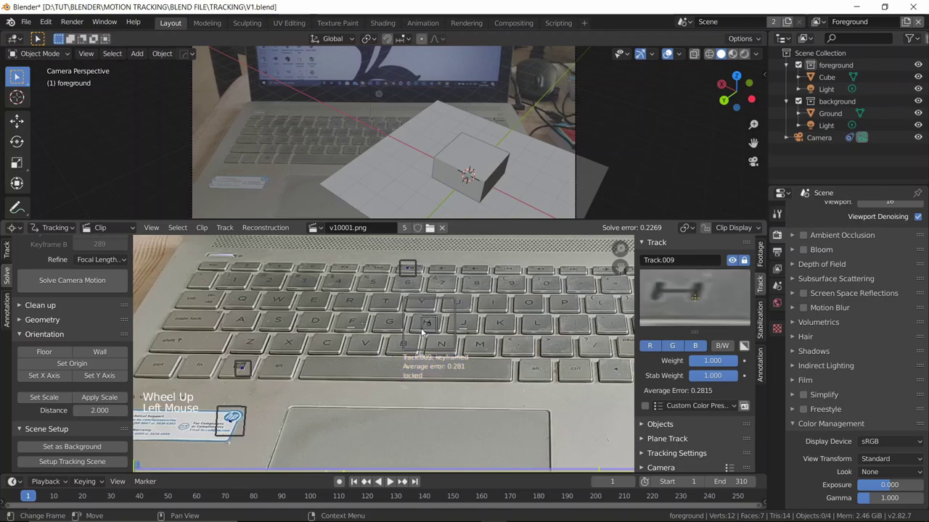
{"action": "scroll", "coordinate": [421, 331], "scroll_direction": "down", "scroll_amount": 1}
{"action": "mouse_move", "coordinate": [422, 332]}
{"action": "middle_mouse_down", "text": "shift"}
{"action": "mouse_move", "coordinate": [247, 276]}
{"action": "mouse_move", "coordinate": [411, 311]}
{"action": "middle_mouse_up", "text": "shift"}
{"action": "scroll", "coordinate": [247, 276], "scroll_direction": "up", "scroll_amount": 1}
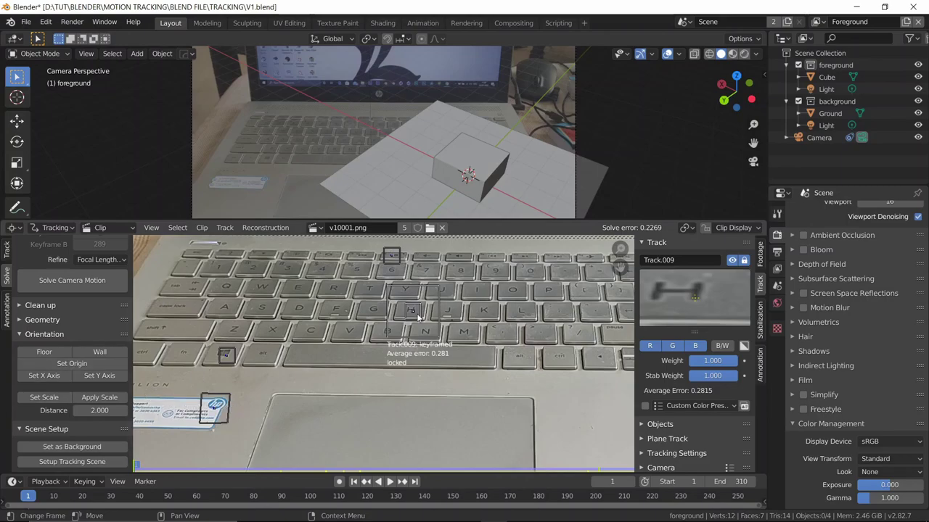
{"action": "left_click", "coordinate": [63, 364]}
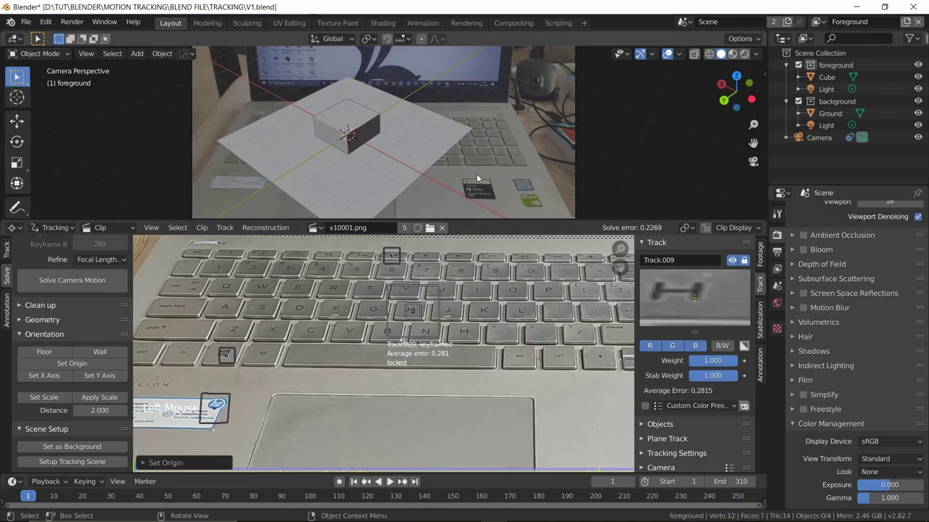
- Set the scene's Y axis using the marker above the 6 key
{"action": "middle_click_drag", "start_coordinate": [378, 373], "coordinate": [404, 393], "text": "shift"}
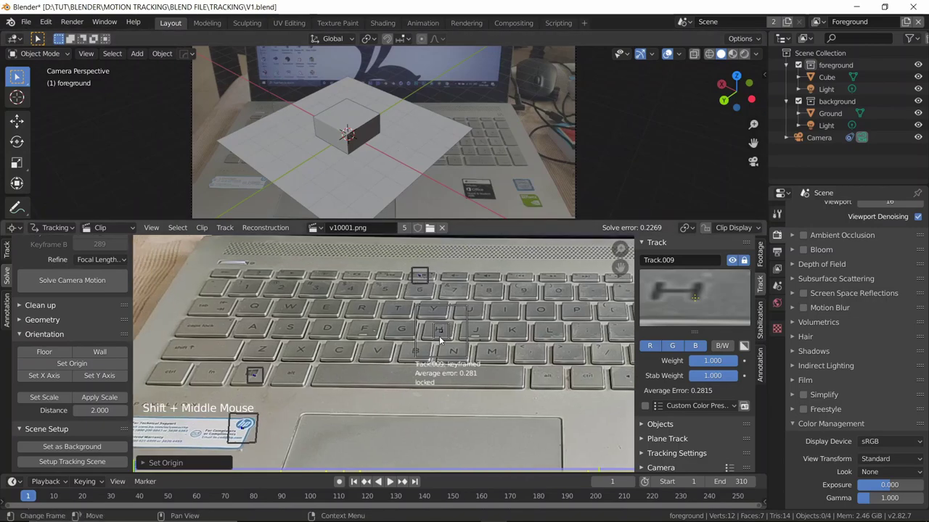
{"action": "left_click", "coordinate": [428, 274]}
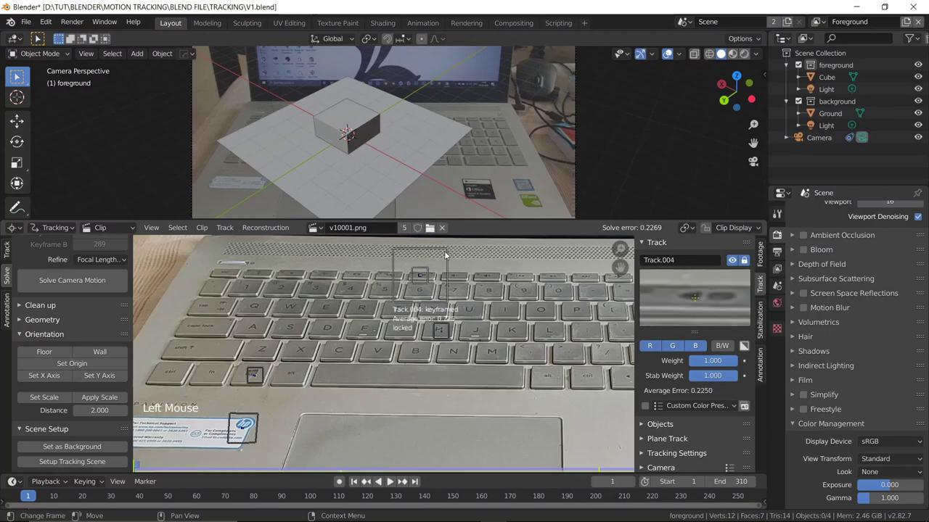
{"action": "left_click", "coordinate": [439, 339]}
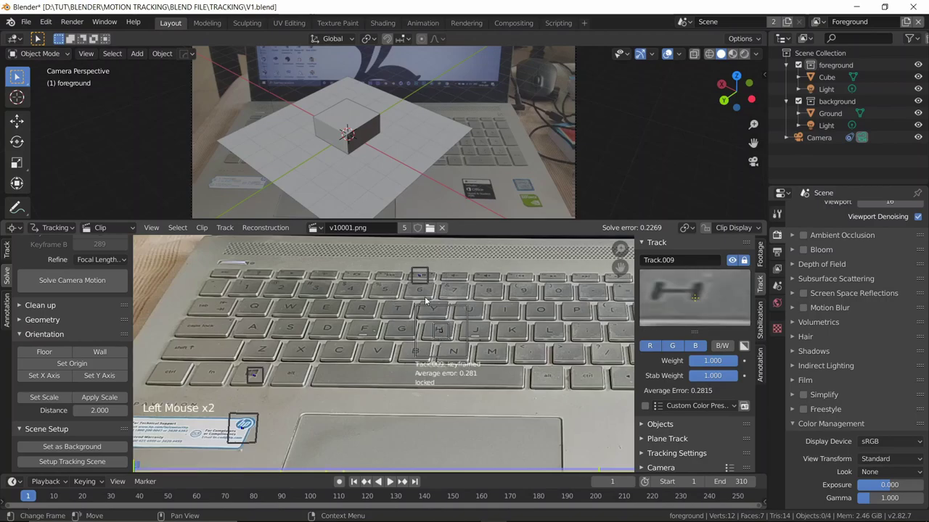
{"action": "left_click", "coordinate": [425, 272]}
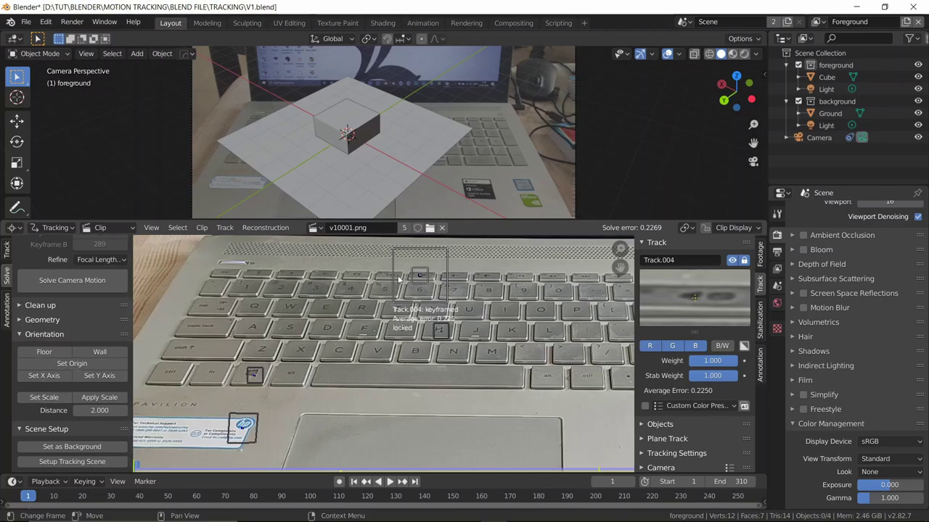
{"action": "left_click", "coordinate": [107, 379]}
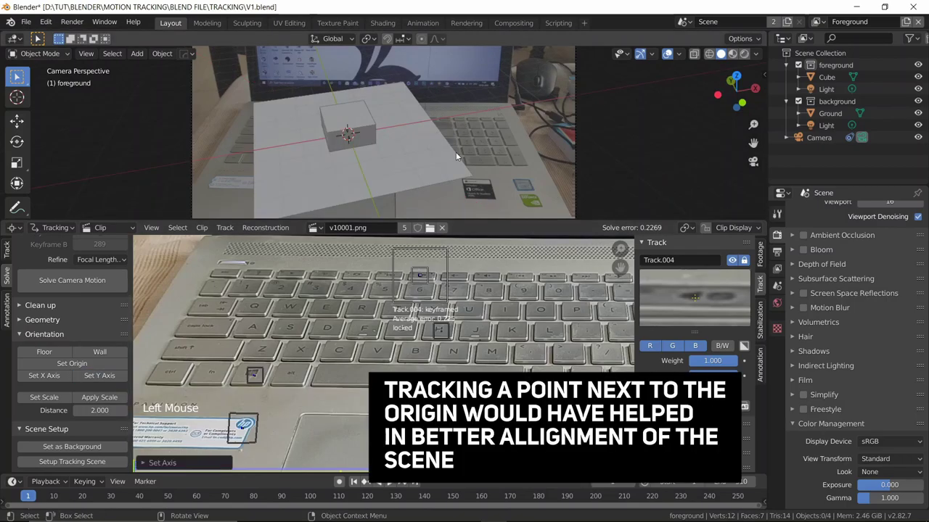
{"action": "scroll", "coordinate": [449, 347], "scroll_direction": "down", "scroll_amount": 2}
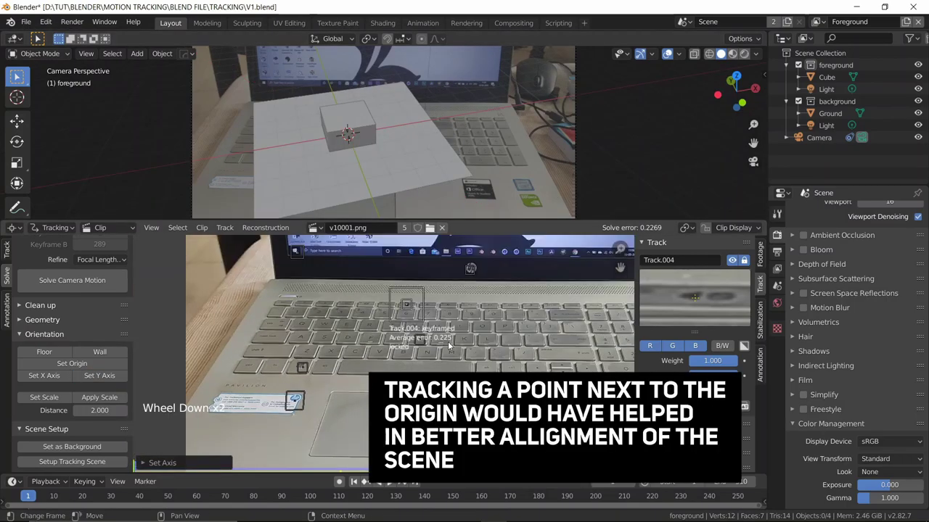
{"action": "scroll", "coordinate": [575, 368], "scroll_direction": "down", "scroll_amount": 1}
- Rotate the camera around the global Z axis by about 19 degrees to line the cube and ground up with the laptop
{"action": "left_click", "coordinate": [573, 98]}
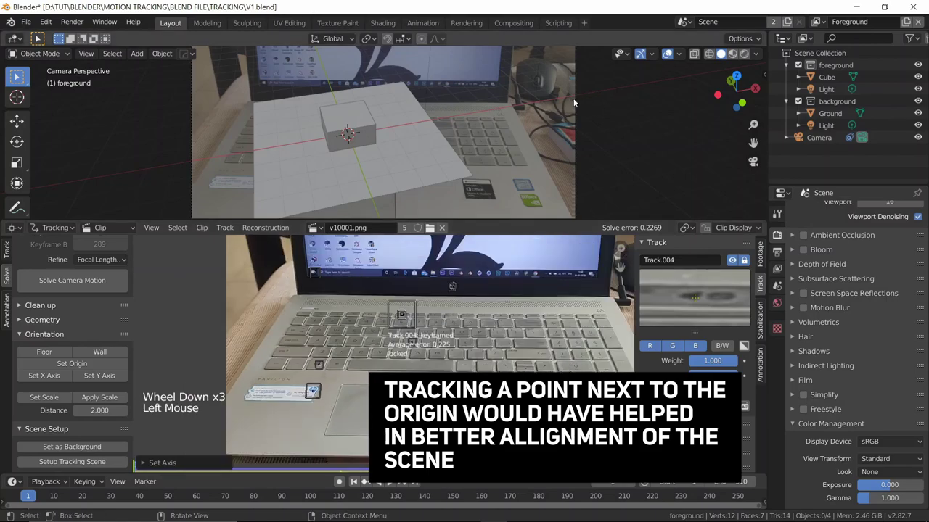
{"action": "scroll", "coordinate": [583, 102], "scroll_direction": "down", "scroll_amount": 3}
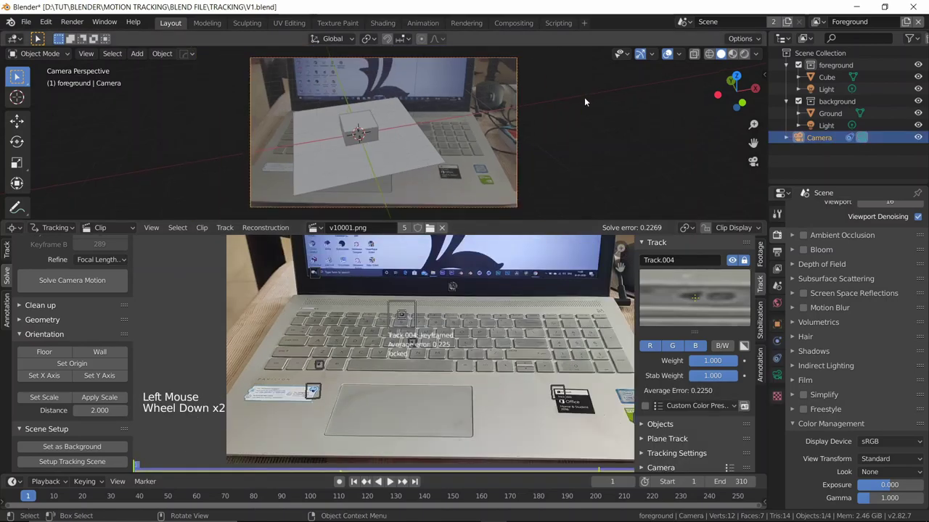
{"action": "key", "text": "r"}
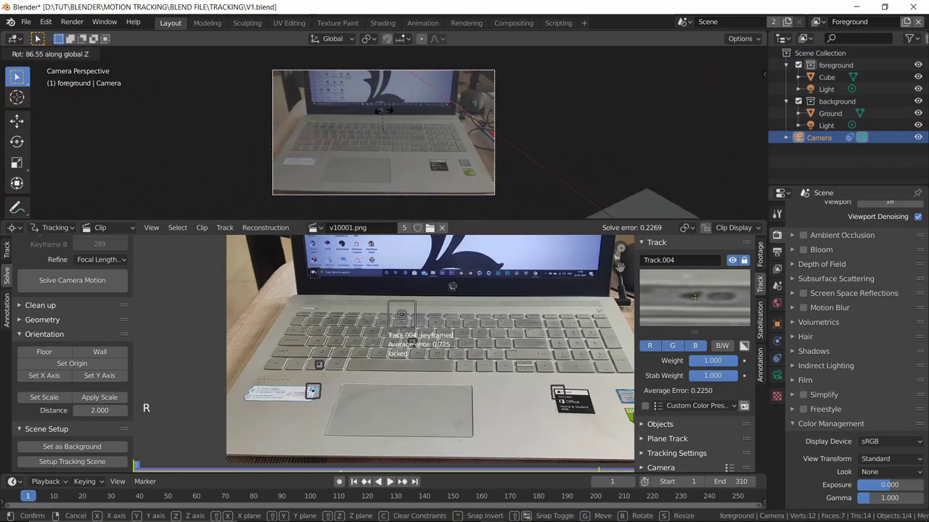
{"action": "key", "text": "shift"}
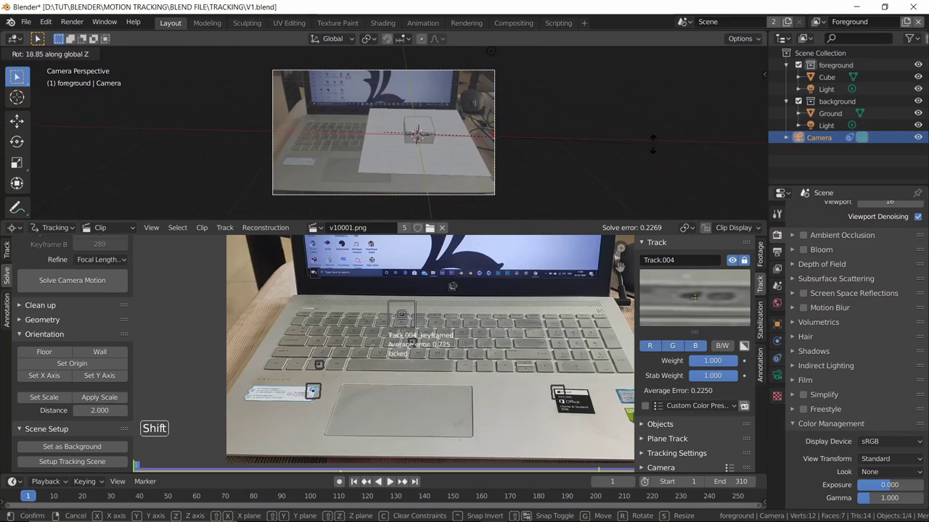
{"action": "left_click", "coordinate": [683, 143]}
{"action": "scroll", "coordinate": [508, 124], "scroll_direction": "up", "scroll_amount": 4}
{"action": "middle_click_drag", "start_coordinate": [433, 112], "coordinate": [290, 102], "text": "shift"}
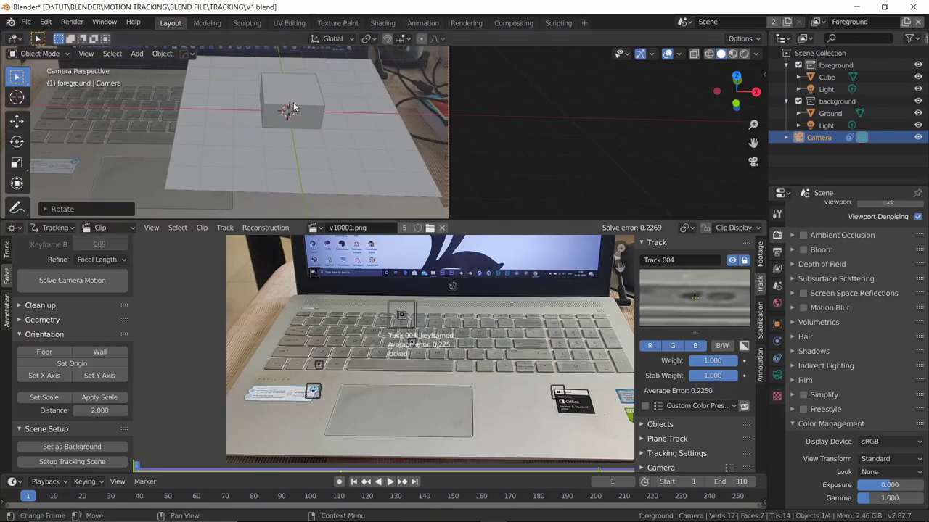
{"action": "middle_click_drag", "start_coordinate": [264, 121], "coordinate": [311, 127], "text": "shift"}
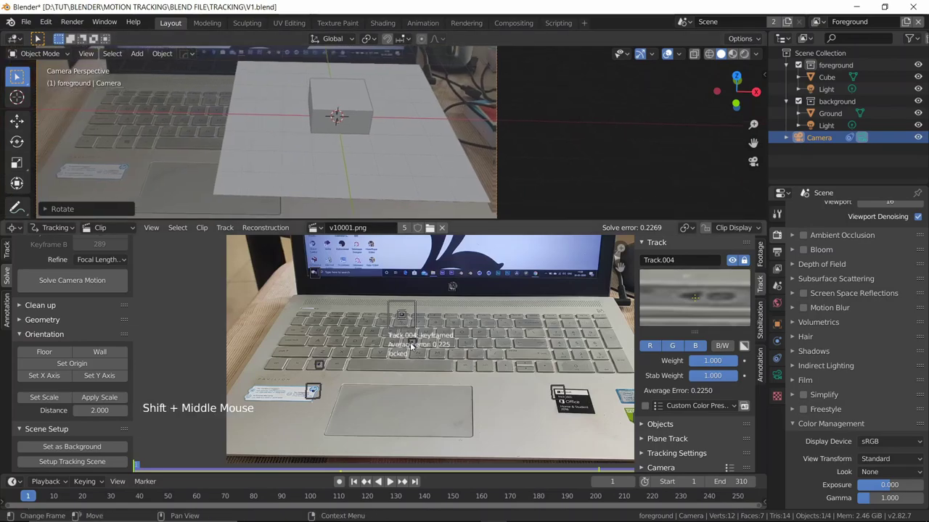
- Set the scene origin again using the tracking marker on the H key
{"action": "left_click", "coordinate": [411, 346]}
{"action": "scroll", "coordinate": [410, 367], "scroll_direction": "up", "scroll_amount": 3}
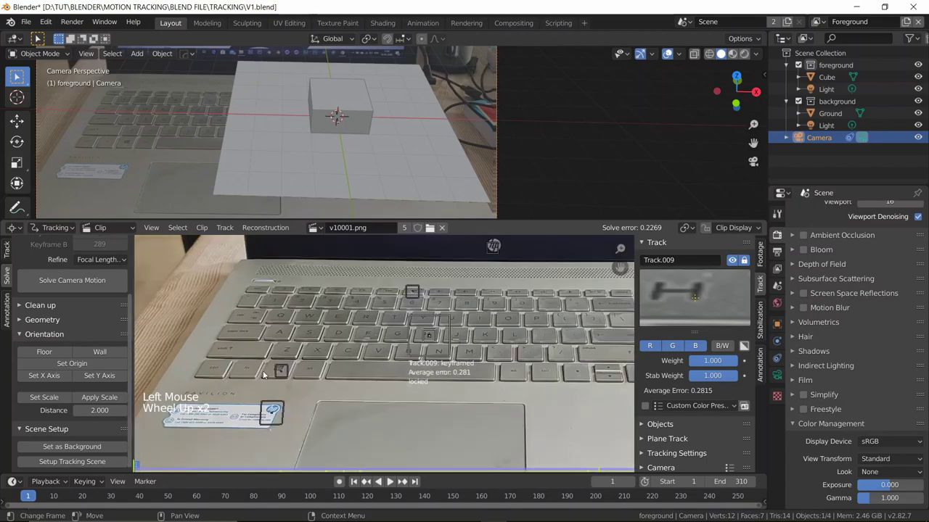
{"action": "scroll", "coordinate": [457, 333], "scroll_direction": "up", "scroll_amount": 1}
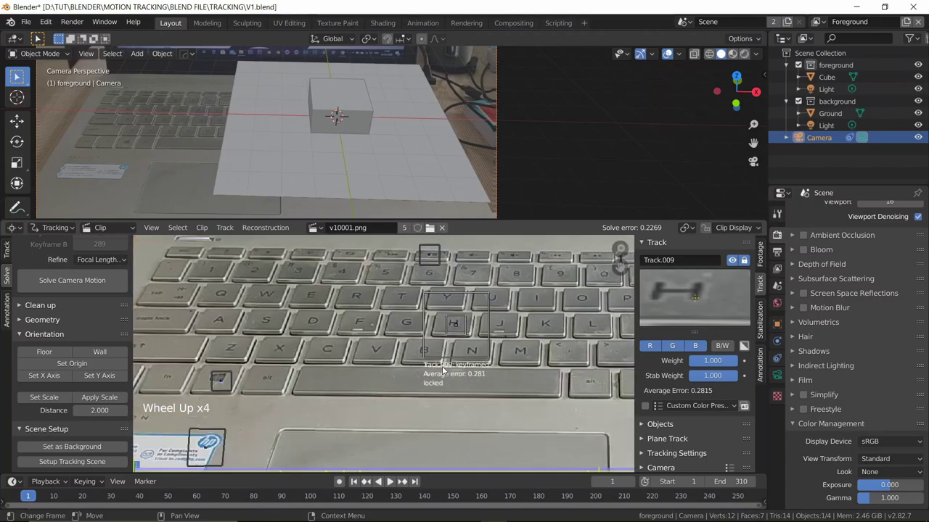
{"action": "scroll", "coordinate": [443, 371], "scroll_direction": "up", "scroll_amount": 2}
{"action": "middle_click_drag", "start_coordinate": [442, 371], "coordinate": [419, 330], "text": "shift"}
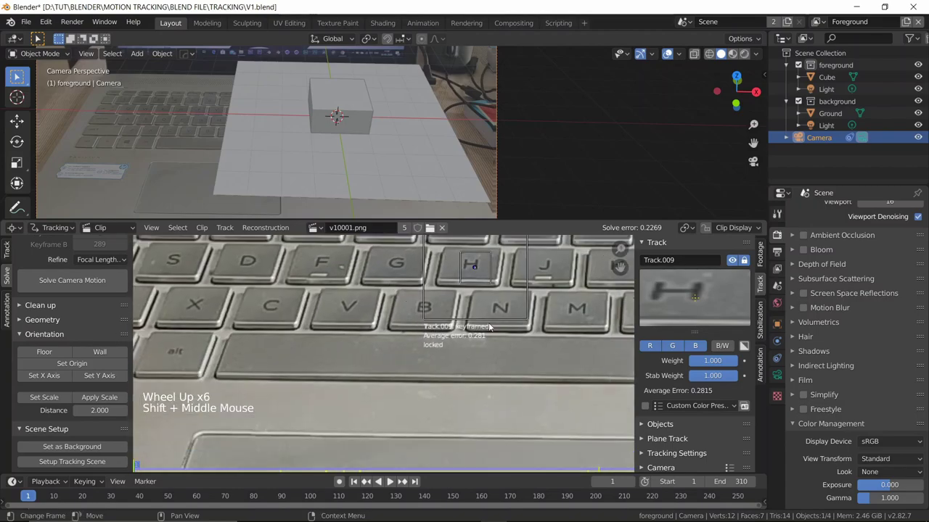
{"action": "left_click", "coordinate": [69, 365]}
{"action": "scroll", "coordinate": [291, 112], "scroll_direction": "down", "scroll_amount": 2}
{"action": "middle_click_drag", "start_coordinate": [290, 112], "coordinate": [406, 145], "text": "shift"}
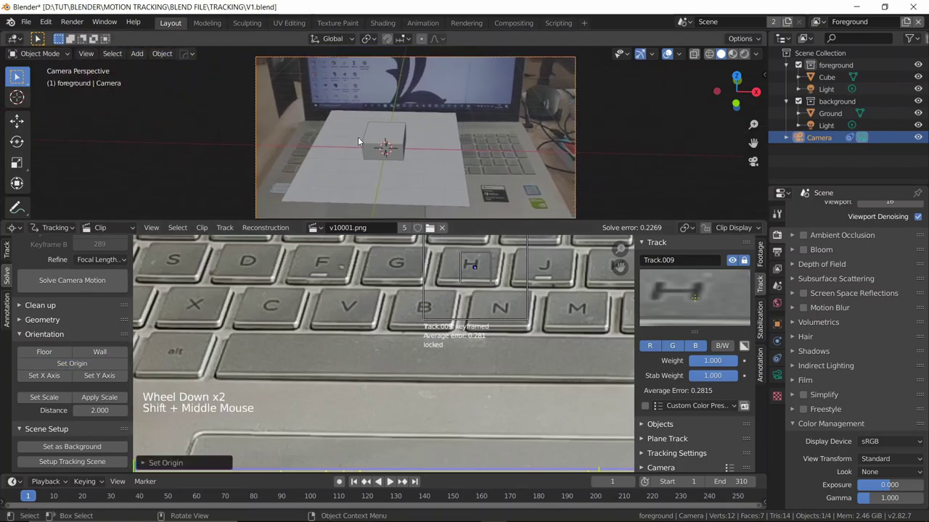
- Expand the 3D viewport over the clip editor and play back the tracked shot through the camera, returning to frame 1
{"action": "left_click_drag", "start_coordinate": [9, 228], "coordinate": [305, 348]}
{"action": "scroll", "coordinate": [391, 277], "scroll_direction": "up", "scroll_amount": 3}
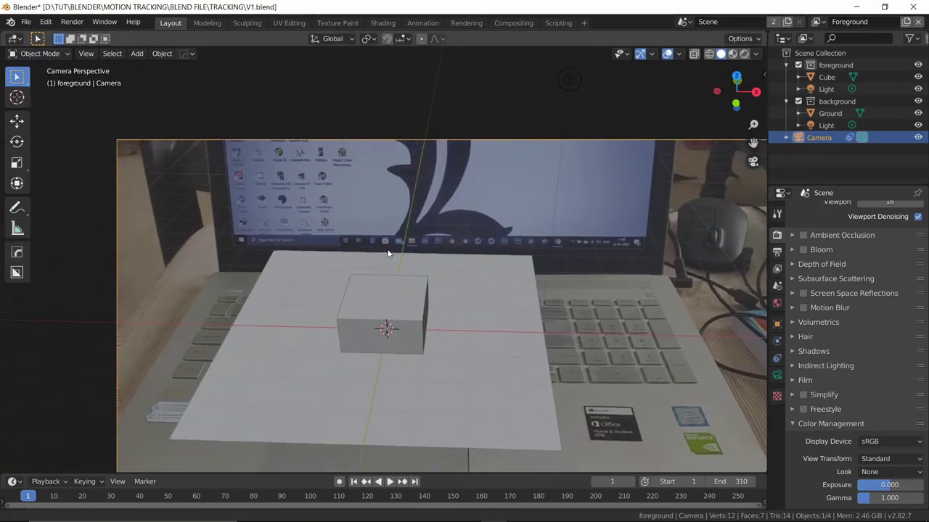
{"action": "key", "text": "space"}
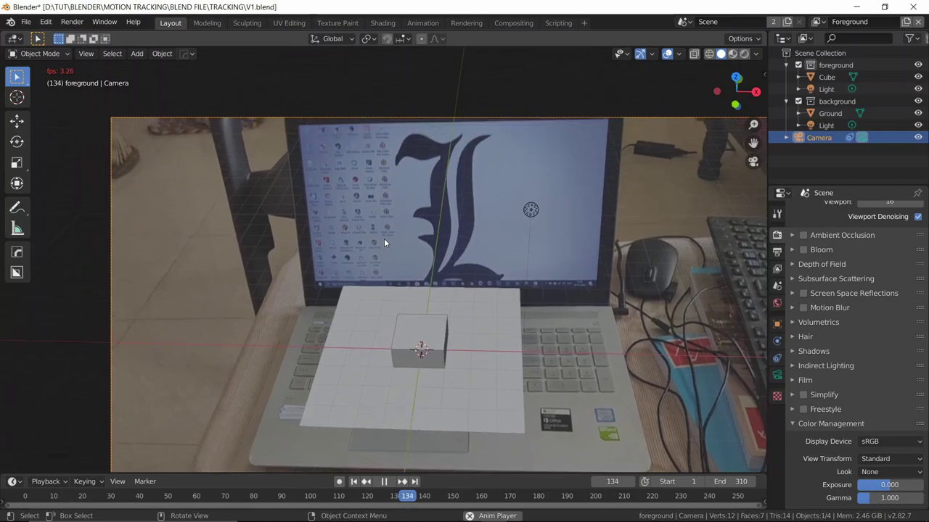
{"action": "key", "text": "space"}
{"action": "middle_click_drag", "start_coordinate": [384, 237], "coordinate": [405, 220], "text": "shift"}
{"action": "key", "text": "Home"}
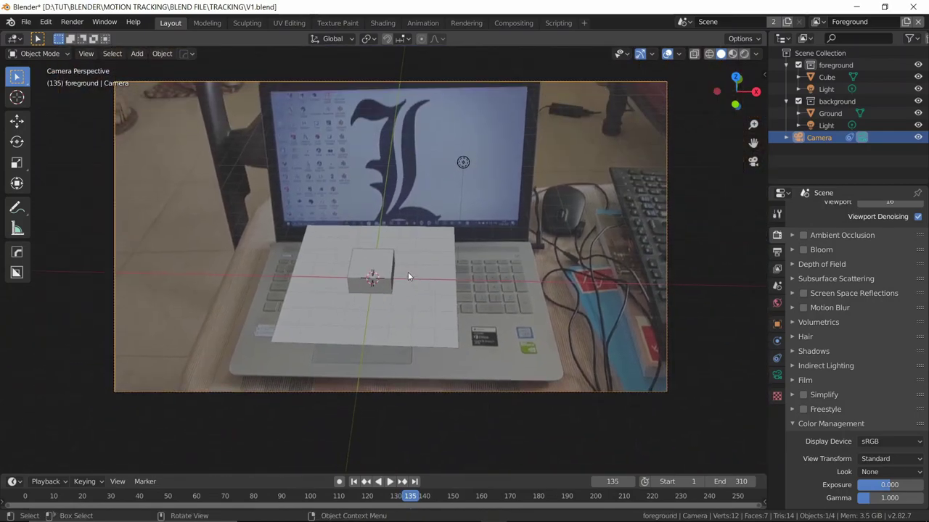
{"action": "key", "text": "shift+Left"}
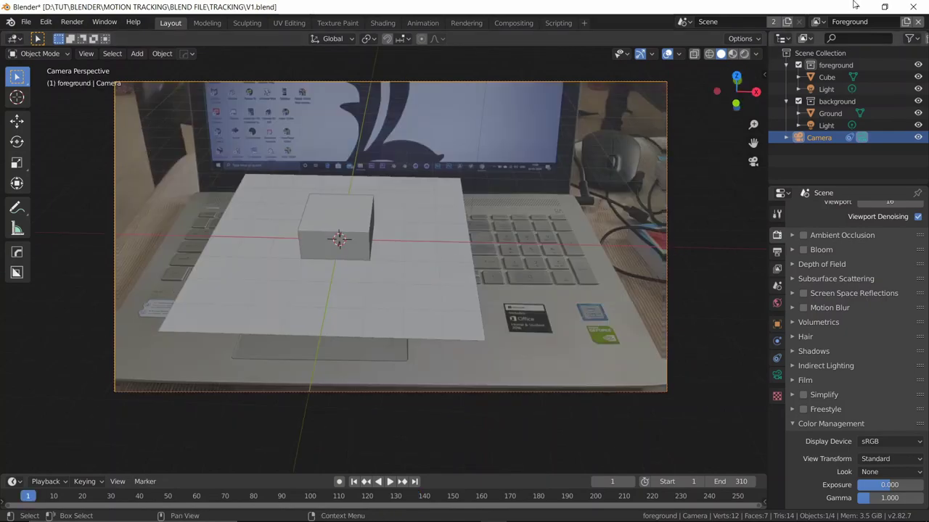
- Look at the Background view layer and switch back to the Foreground view layer
{"action": "left_click", "coordinate": [817, 22]}
{"action": "left_click", "coordinate": [816, 22]}
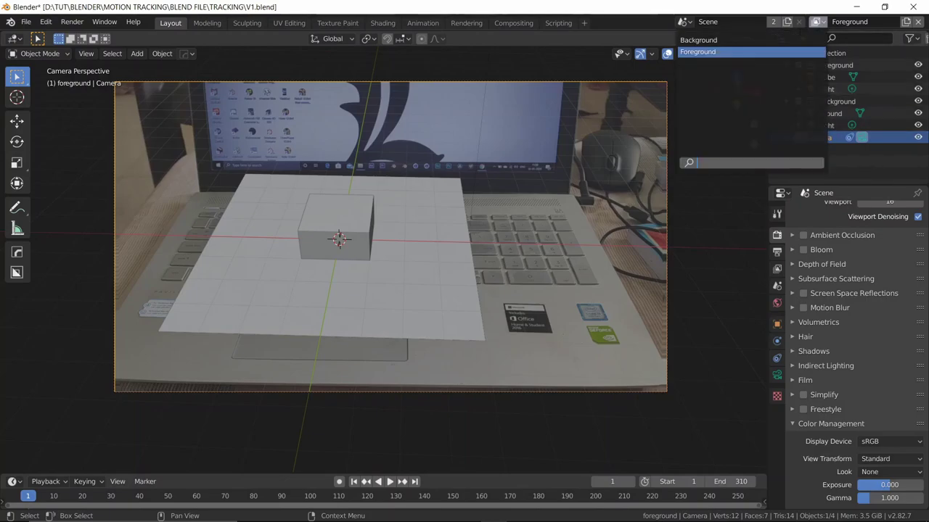
{"action": "left_click", "coordinate": [778, 40]}
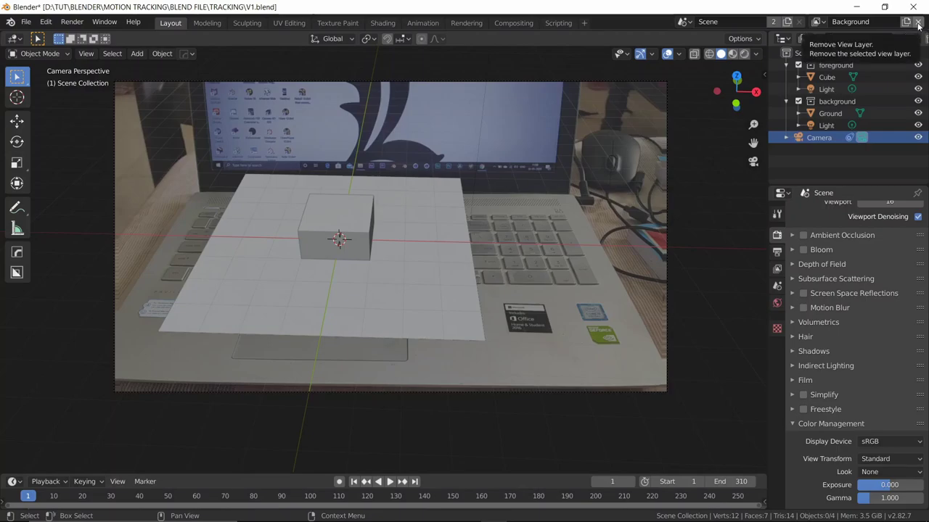
{"action": "left_click", "coordinate": [818, 21]}
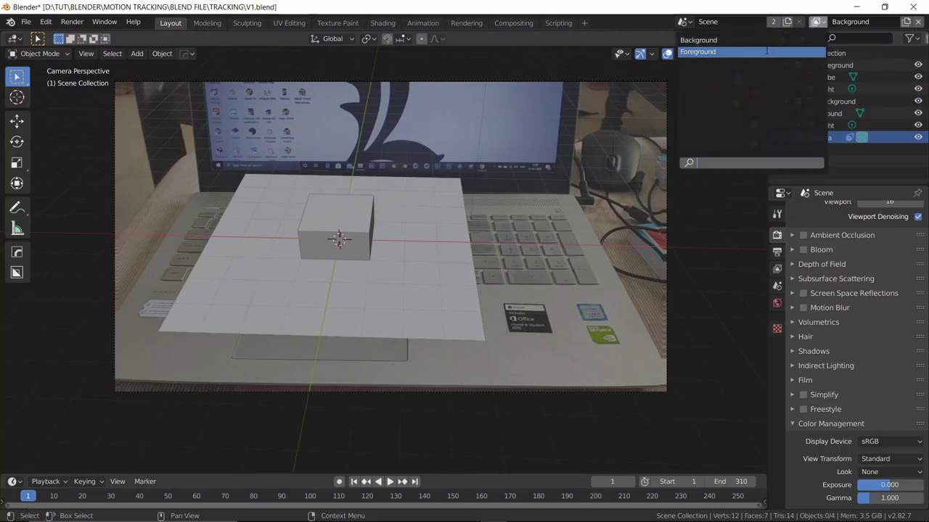
{"action": "left_click", "coordinate": [726, 52]}
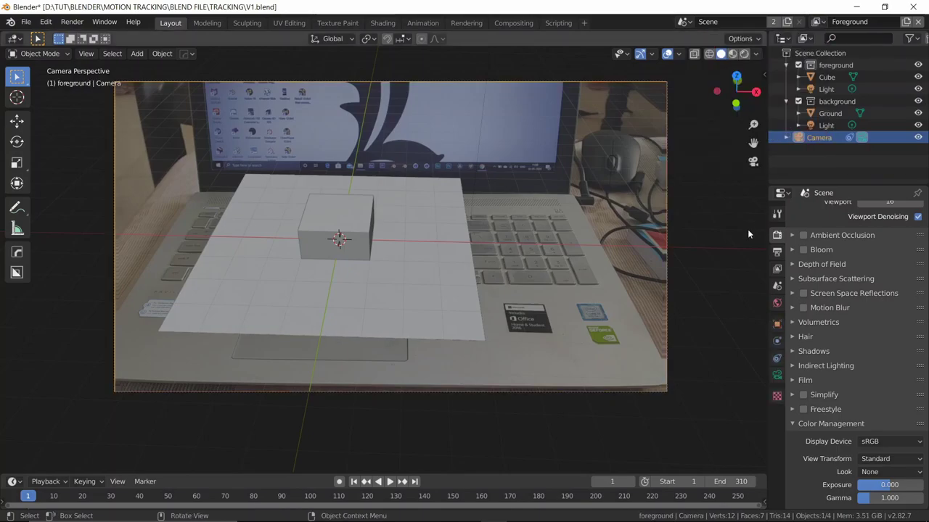
- Save the file and set the render engine to Cycles with GPU Compute as the device
{"action": "scroll", "coordinate": [809, 225], "scroll_direction": "up", "scroll_amount": 2}
{"action": "key", "text": "ctrl+s"}
{"action": "left_click", "coordinate": [864, 214]}
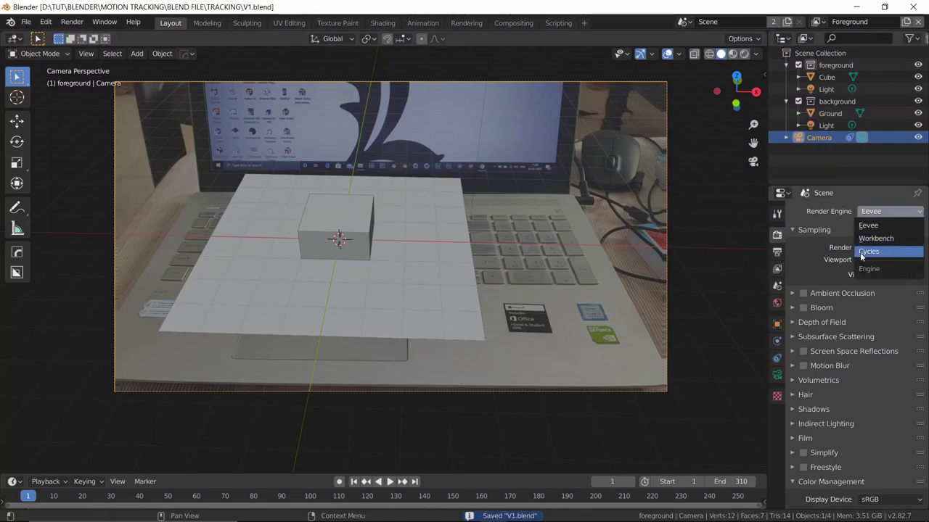
{"action": "left_click", "coordinate": [864, 251]}
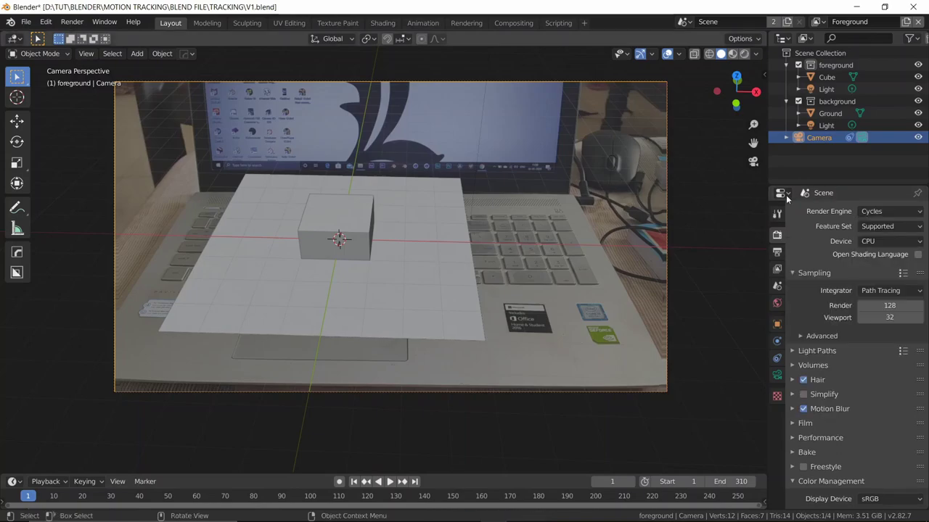
{"action": "left_click", "coordinate": [875, 240]}
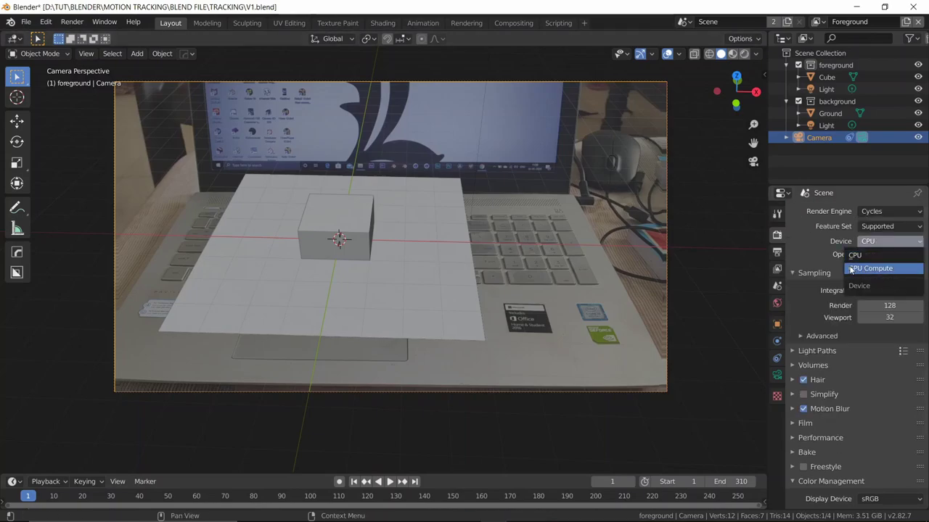
{"action": "left_click", "coordinate": [862, 269]}
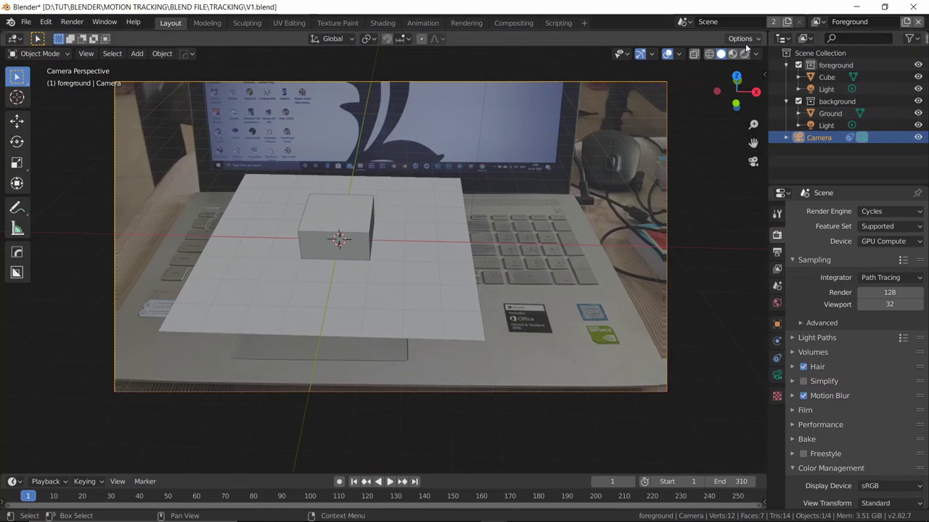
- Show the viewport in rendered shading and raise the background collection light's power to about 1228 W
{"action": "key", "text": "z"}
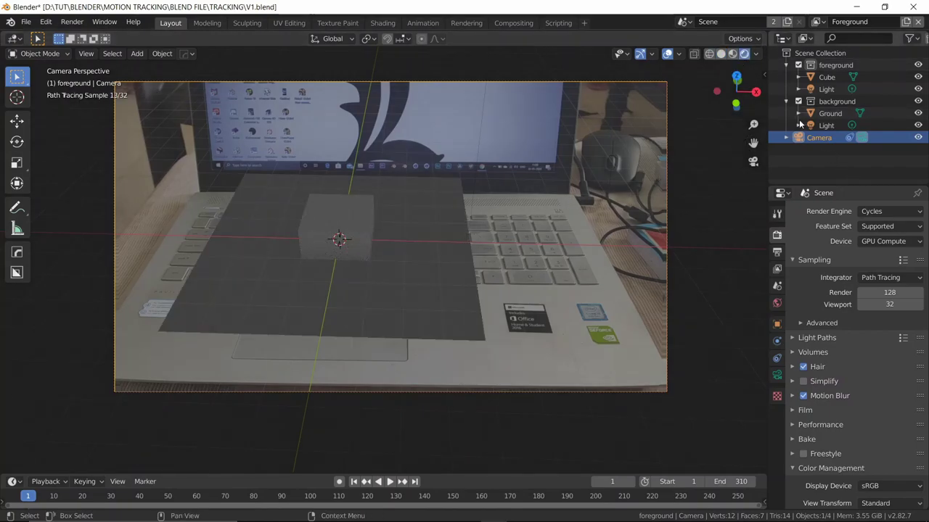
{"action": "left_click", "coordinate": [827, 125]}
{"action": "middle_click_drag", "start_coordinate": [405, 193], "coordinate": [397, 146]}
{"action": "left_click", "coordinate": [775, 376]}
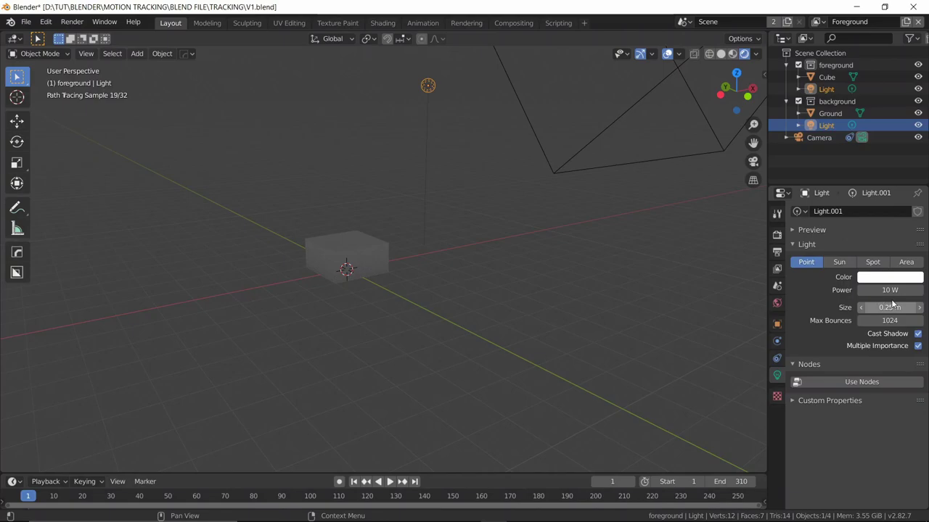
{"action": "left_click_drag", "start_coordinate": [890, 290], "coordinate": [928, 289]}
{"action": "key", "text": "KP_0"}
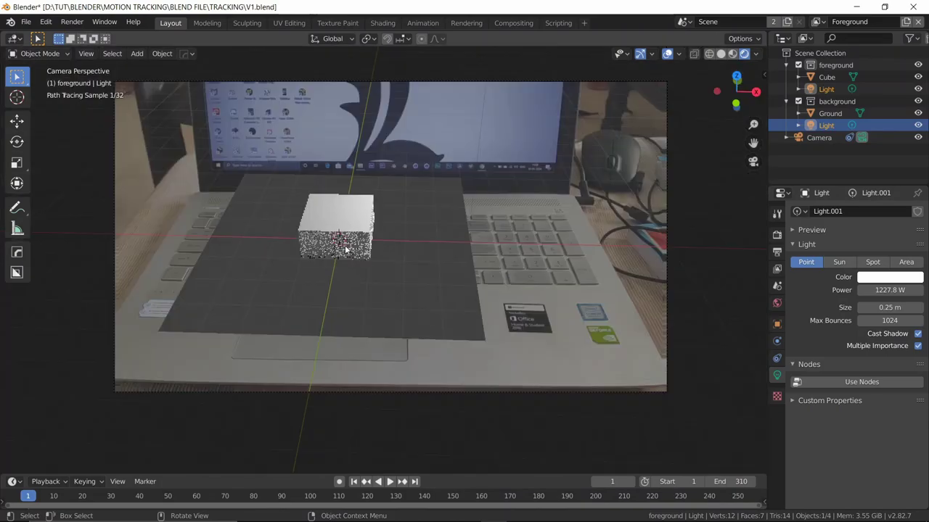
- Set the Cycles render samples to 20
{"action": "left_click", "coordinate": [414, 216]}
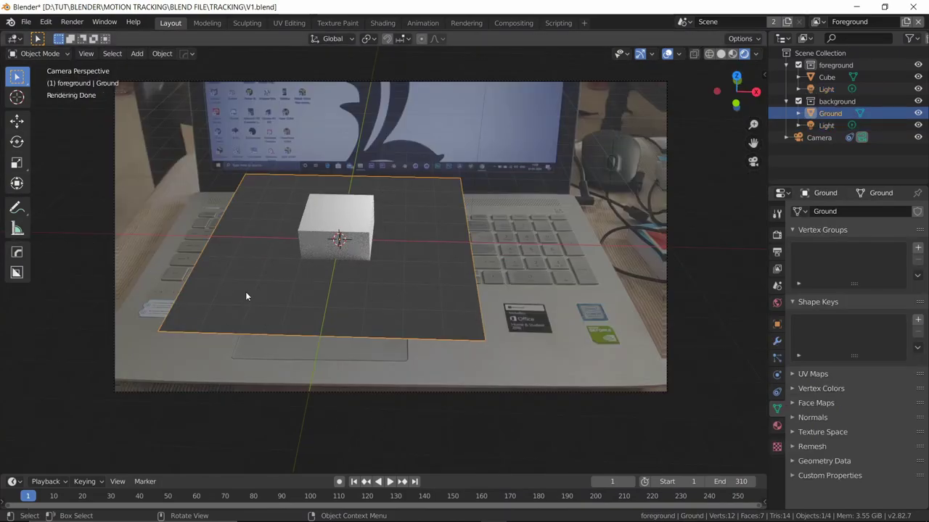
{"action": "scroll", "coordinate": [343, 294], "scroll_direction": "down", "scroll_amount": 1}
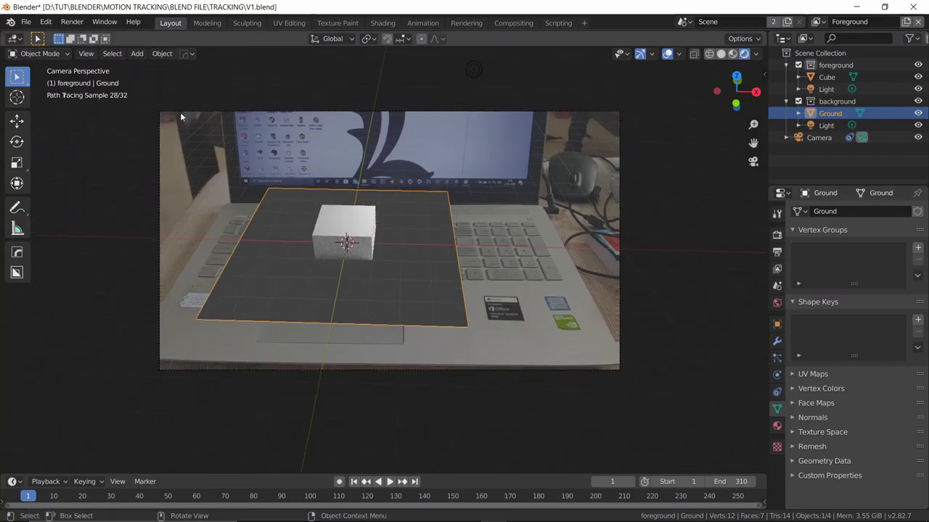
{"action": "left_click", "coordinate": [776, 235]}
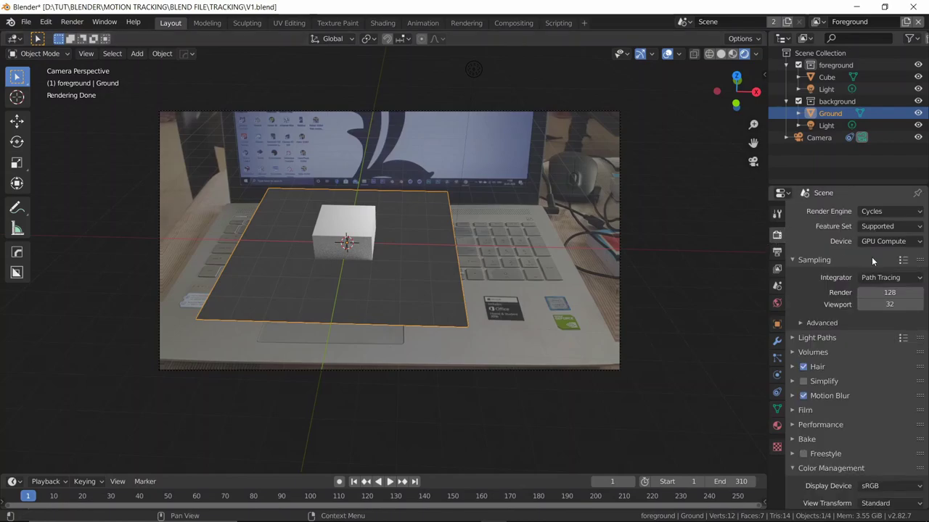
{"action": "double_click", "coordinate": [895, 293]}
{"action": "key", "text": "Return"}
- Render the current frame as a test image, inspect the result and close the render window
{"action": "left_click", "coordinate": [71, 21]}
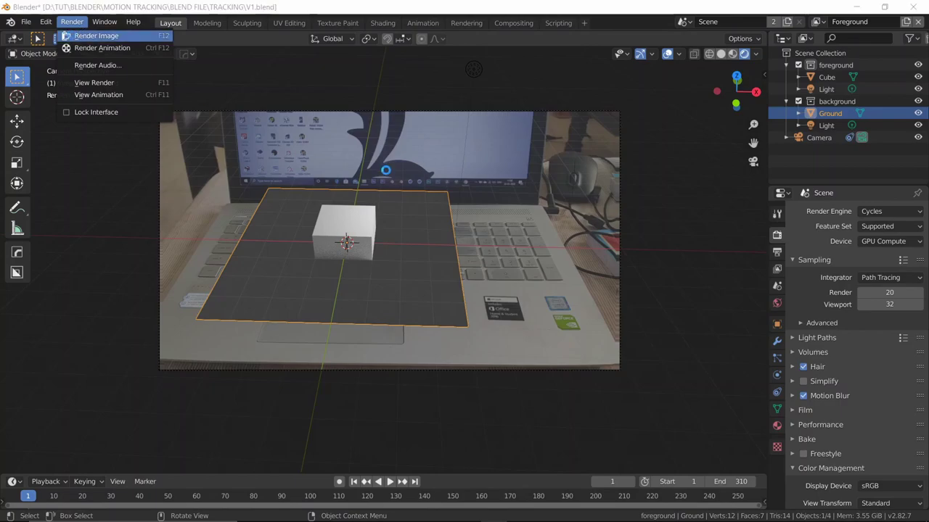
{"action": "left_click", "coordinate": [96, 35]}
{"action": "scroll", "coordinate": [419, 219], "scroll_direction": "down", "scroll_amount": 2}
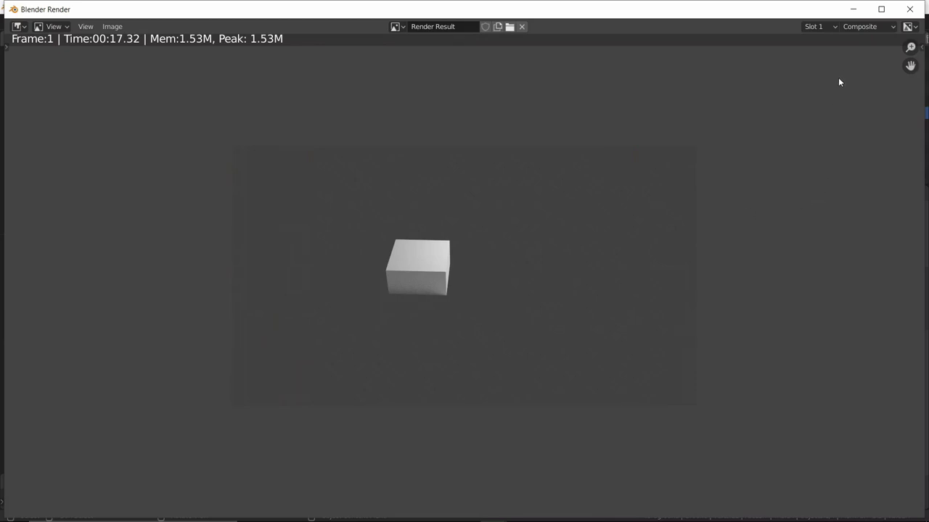
{"action": "scroll", "coordinate": [629, 149], "scroll_direction": "down", "scroll_amount": 2}
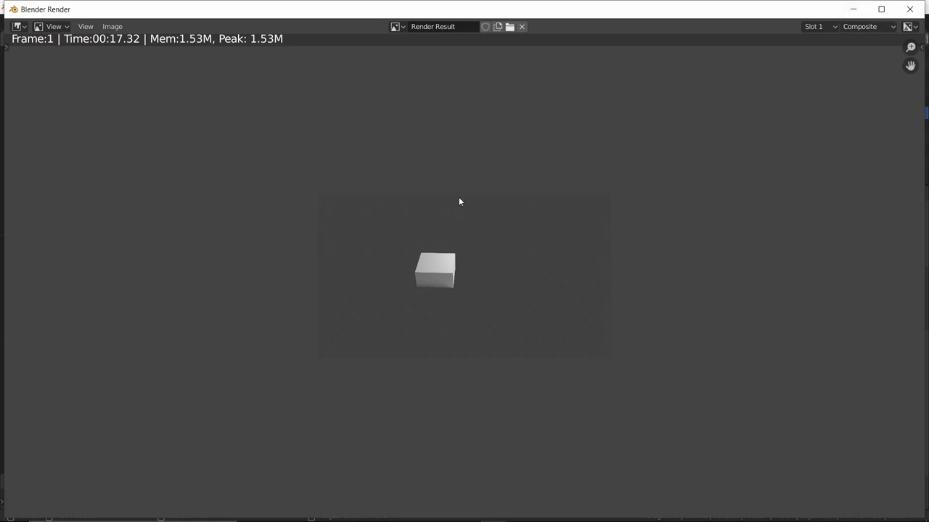
{"action": "scroll", "coordinate": [458, 197], "scroll_direction": "up", "scroll_amount": 4}
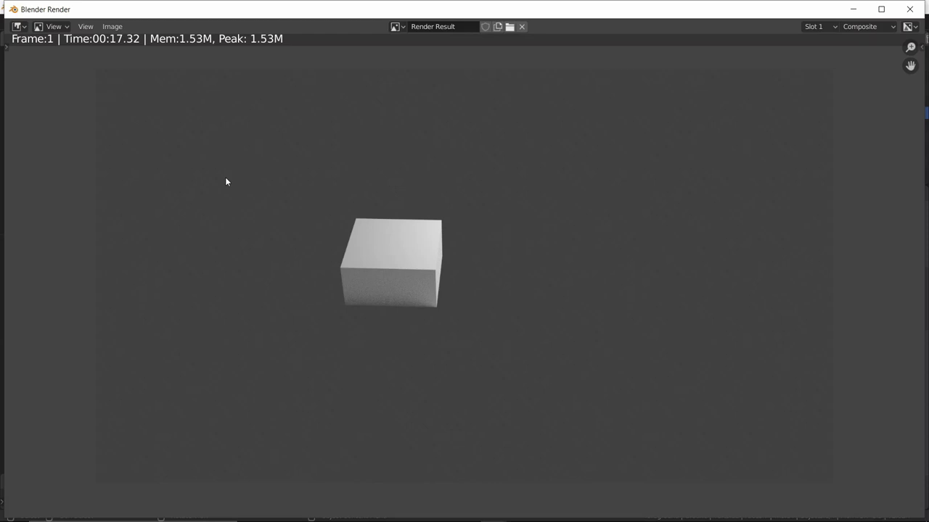
{"action": "left_click", "coordinate": [900, 18]}
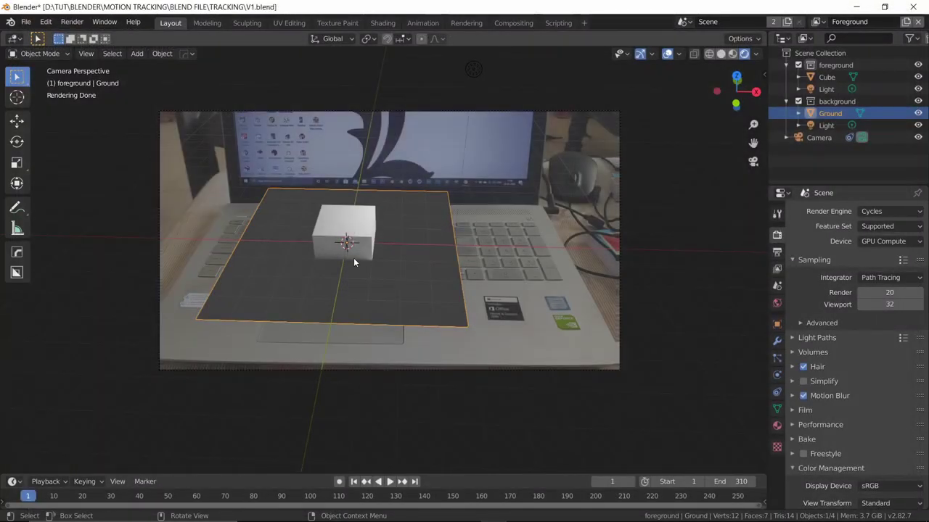
- Enable a transparent film background in the render settings
{"action": "scroll", "coordinate": [465, 208], "scroll_direction": "up", "scroll_amount": 3}
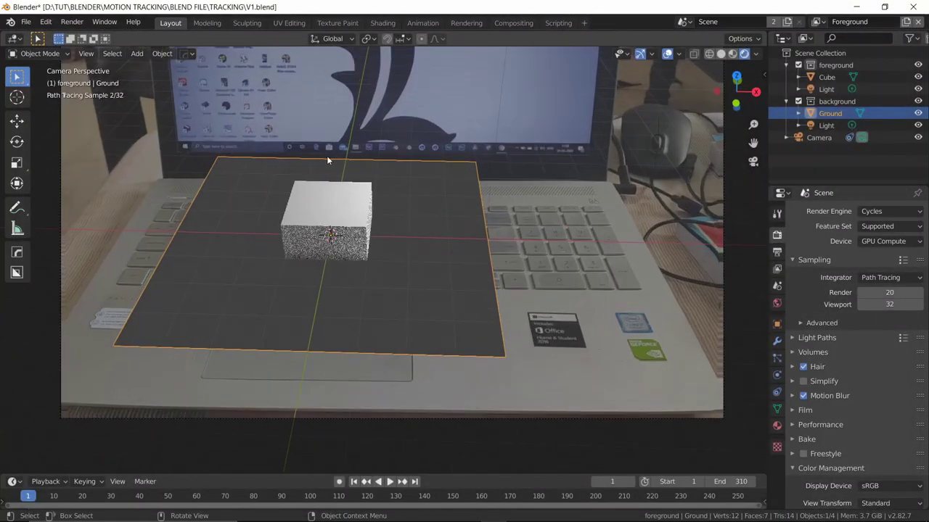
{"action": "left_click", "coordinate": [778, 254]}
{"action": "left_click", "coordinate": [775, 236]}
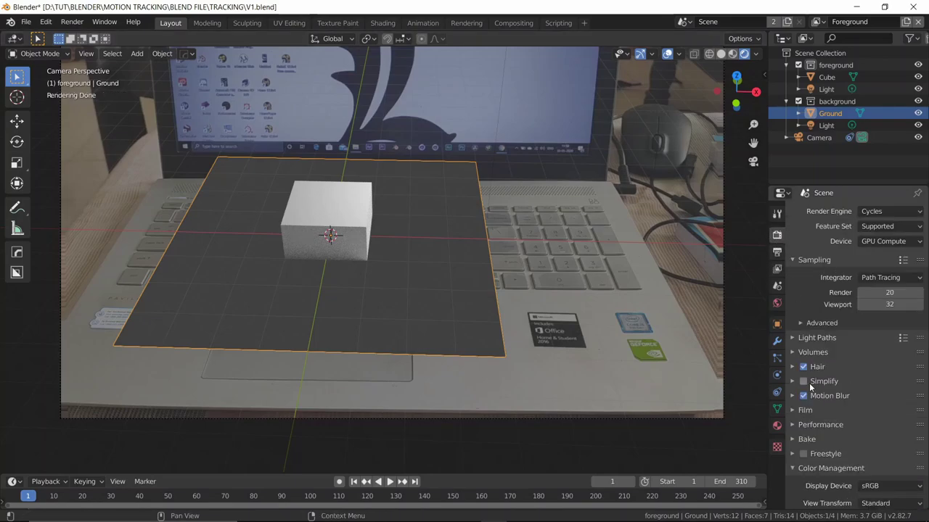
{"action": "scroll", "coordinate": [810, 389], "scroll_direction": "down", "scroll_amount": 2}
{"action": "left_click", "coordinate": [798, 353]}
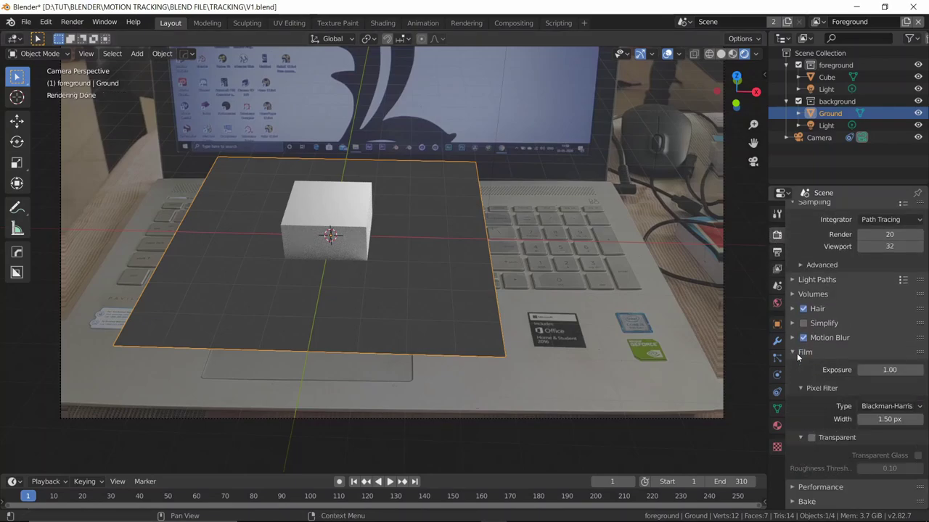
{"action": "left_click", "coordinate": [811, 438]}
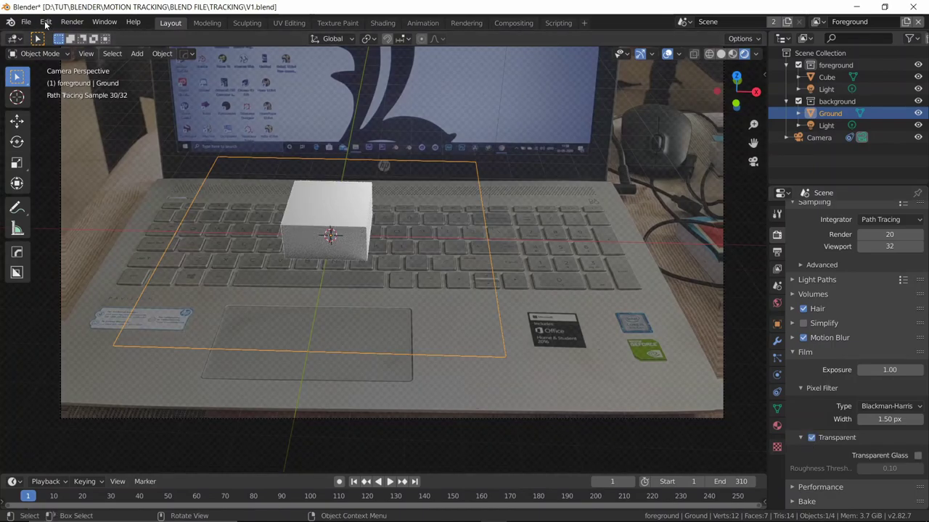
- Render frame 1 with the transparent background and inspect how the cube sits on the laptop keyboard
{"action": "left_click", "coordinate": [72, 21]}
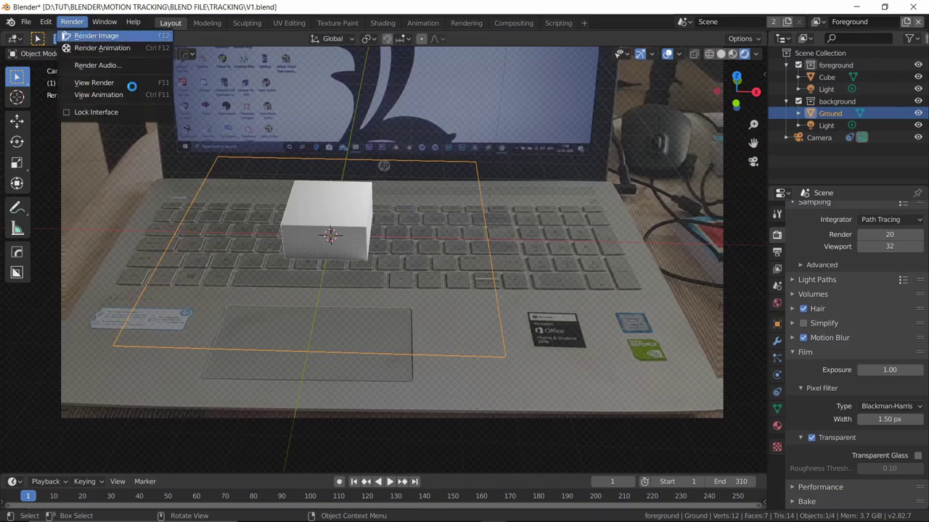
{"action": "left_click", "coordinate": [96, 35]}
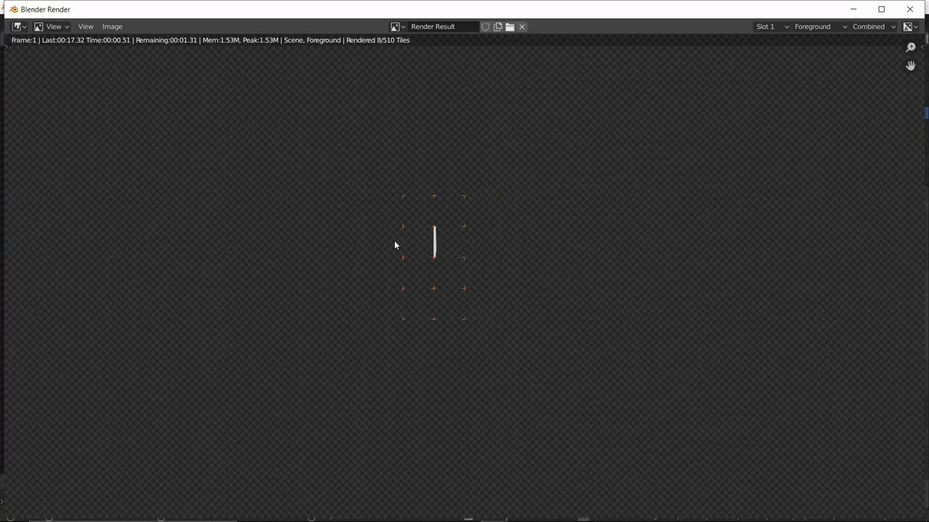
{"action": "scroll", "coordinate": [394, 240], "scroll_direction": "down", "scroll_amount": 3}
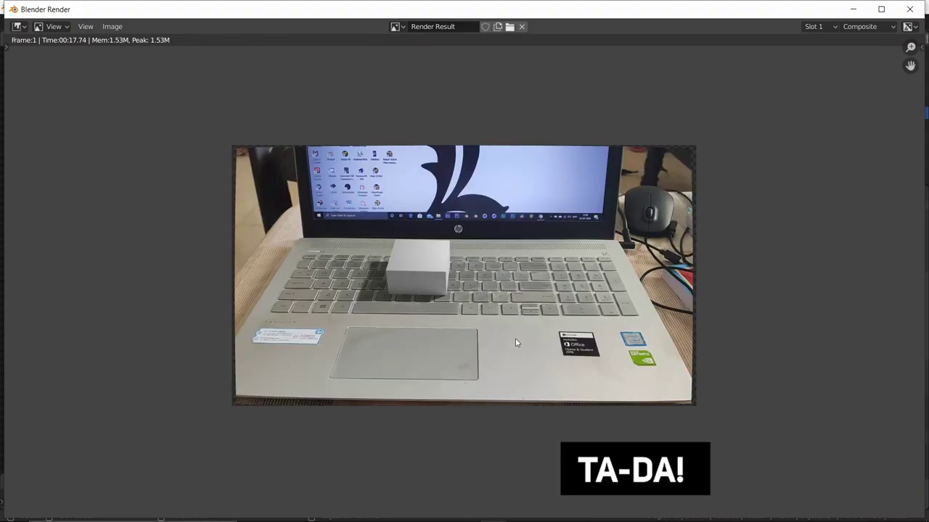
{"action": "scroll", "coordinate": [460, 299], "scroll_direction": "up", "scroll_amount": 4}
{"action": "scroll", "coordinate": [394, 251], "scroll_direction": "down", "scroll_amount": 4}
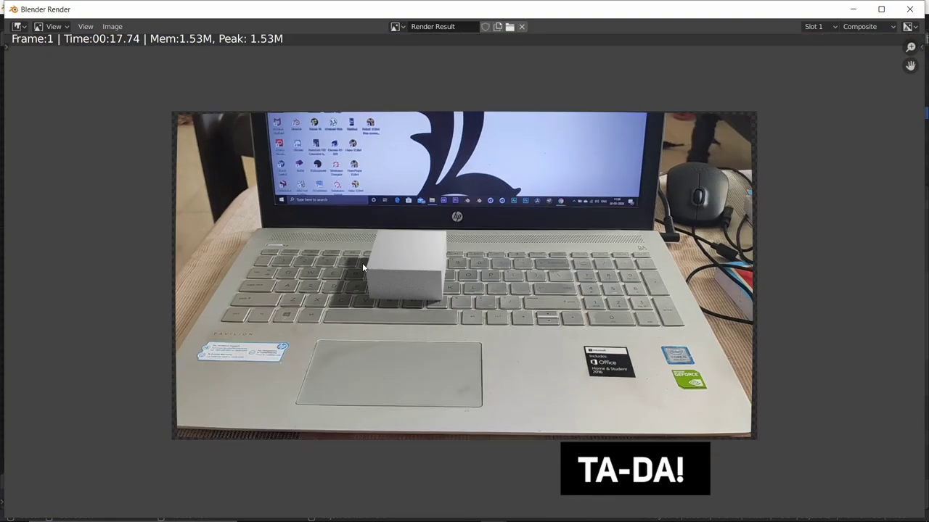
- Examine the rendered cube and its shadow on the keyboard up close, and close the render window
{"action": "scroll", "coordinate": [368, 267], "scroll_direction": "up", "scroll_amount": 2}
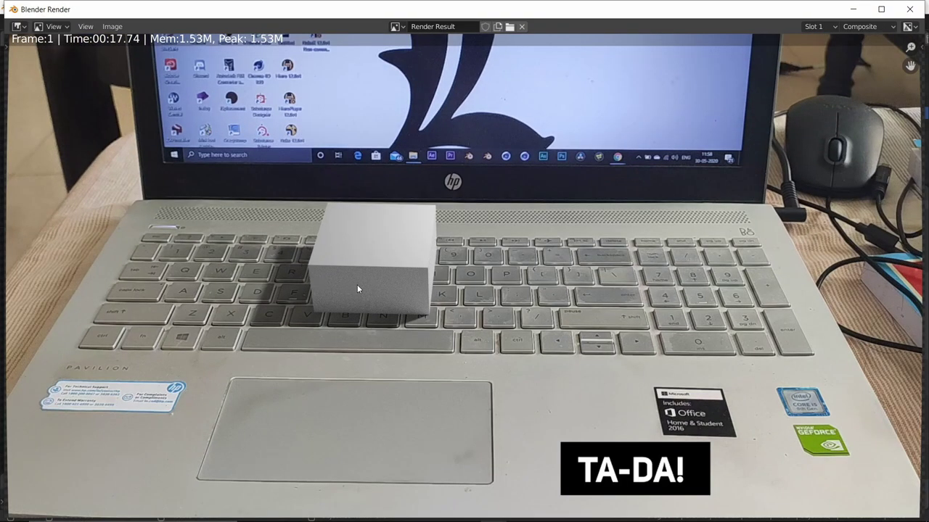
{"action": "scroll", "coordinate": [392, 279], "scroll_direction": "down", "scroll_amount": 2}
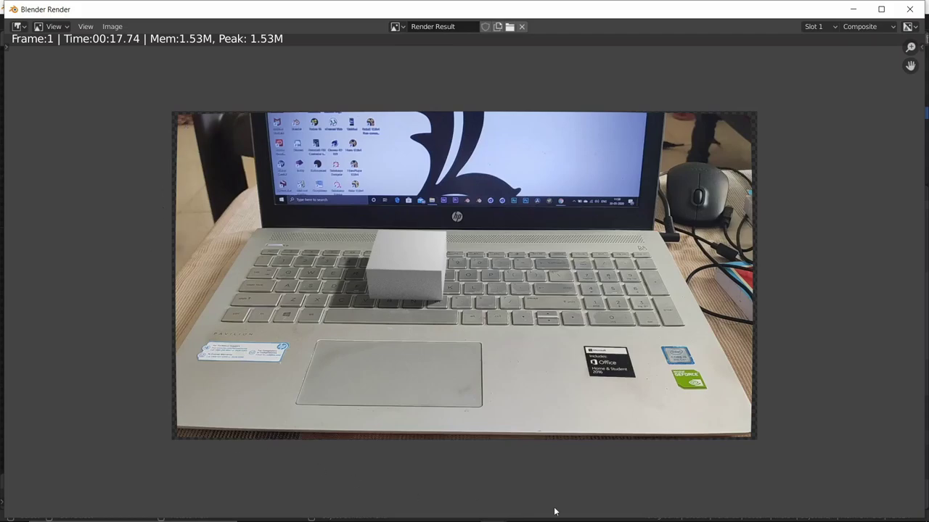
{"action": "left_click", "coordinate": [909, 9]}
- Delete all existing nodes from the compositing node tree, including the movie clip, render layers, alpha over and output nodes
{"action": "left_click", "coordinate": [514, 22]}
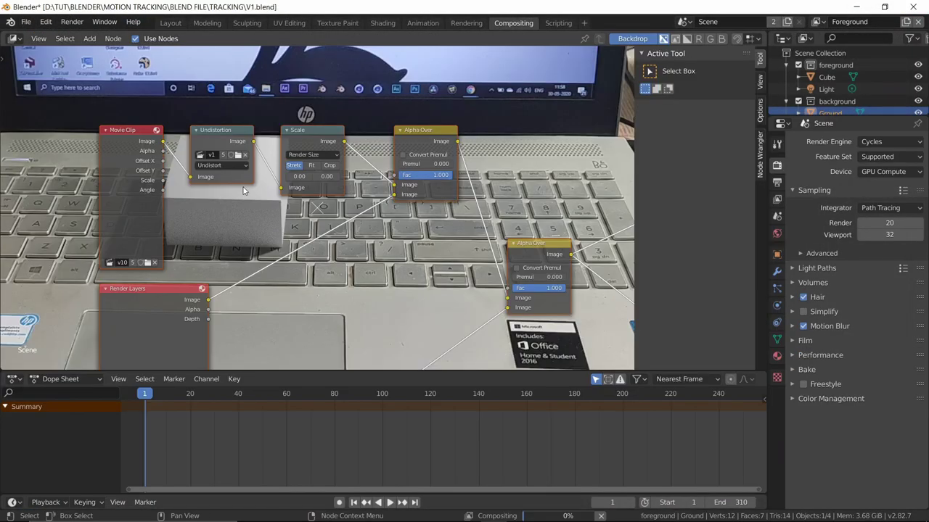
{"action": "key", "text": "Home"}
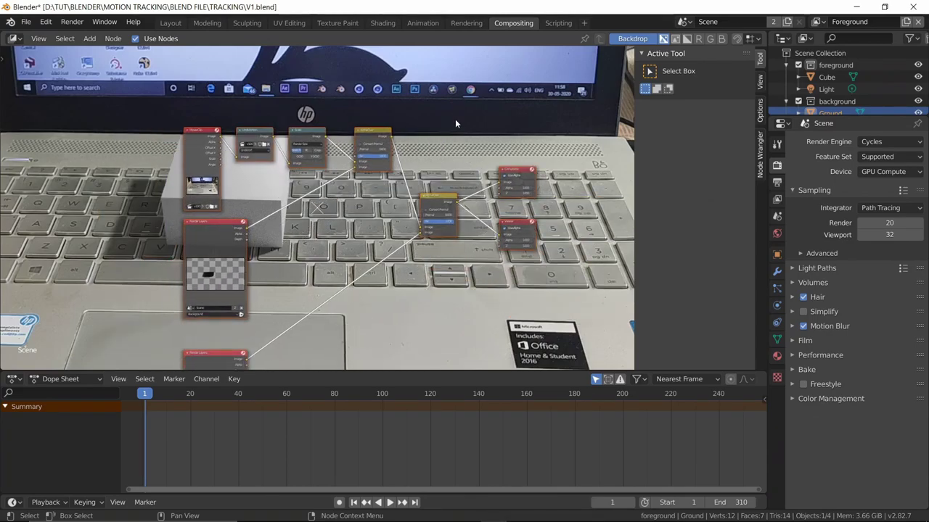
{"action": "left_click_drag", "start_coordinate": [457, 108], "coordinate": [209, 186]}
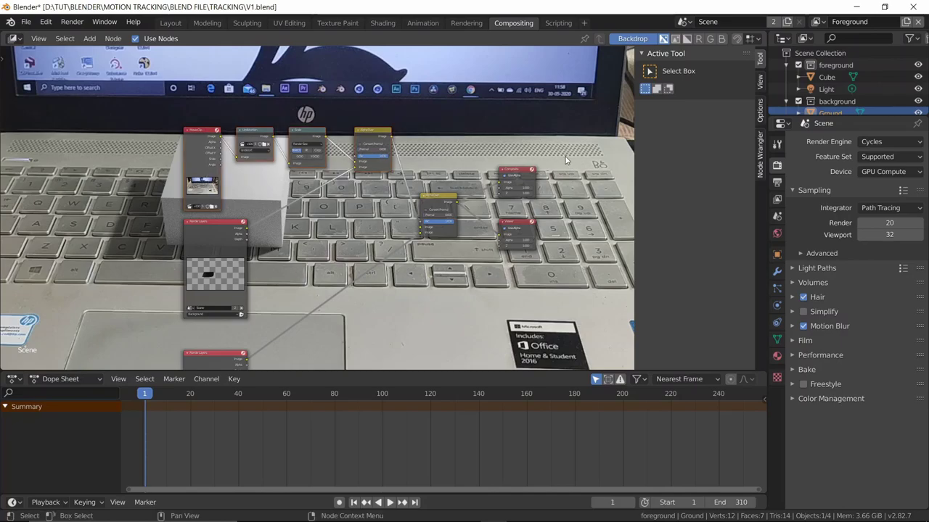
{"action": "scroll", "coordinate": [312, 207], "scroll_direction": "down", "scroll_amount": 2}
{"action": "left_click_drag", "start_coordinate": [429, 119], "coordinate": [165, 361]}
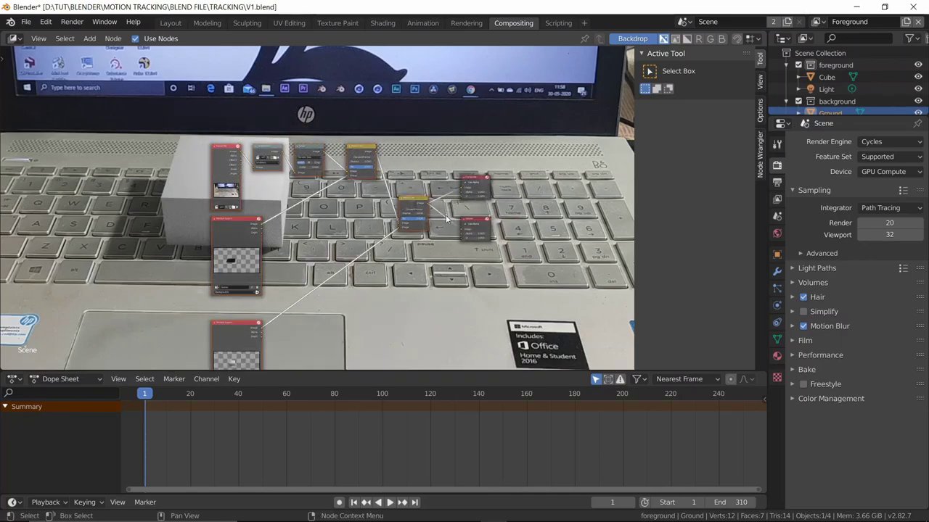
{"action": "left_click_drag", "start_coordinate": [544, 113], "coordinate": [162, 336]}
{"action": "key", "text": "x"}
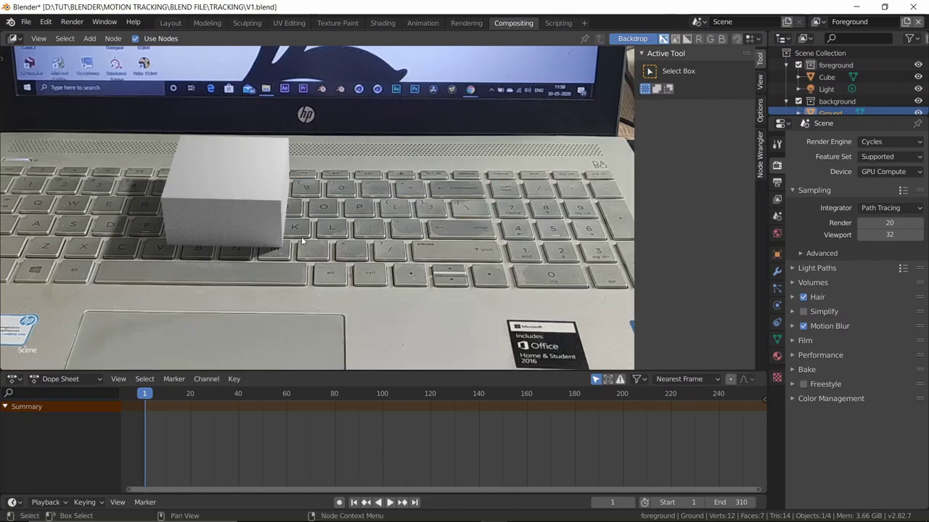
- Add a Composite output node and place it beside the laptop's mouse in the backdrop image
{"action": "key", "text": "alt+v"}
{"action": "key", "text": "alt+v"}
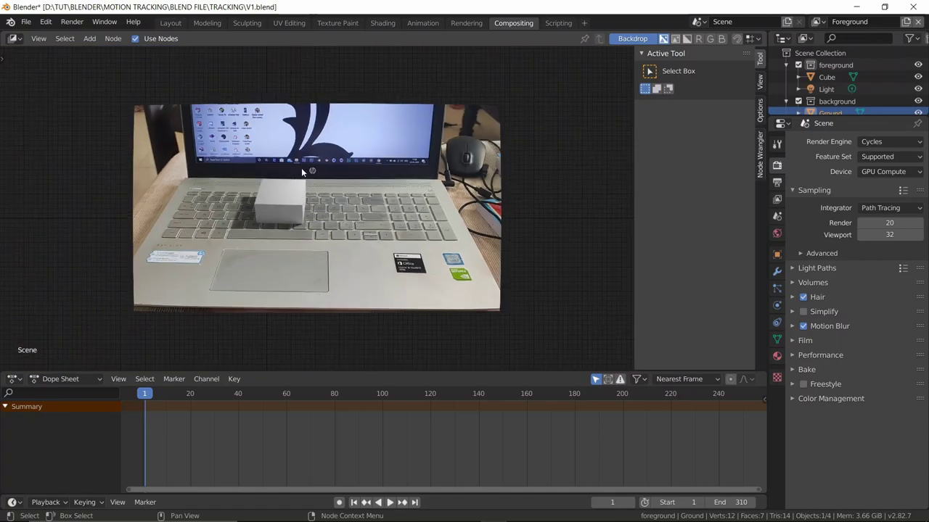
{"action": "key", "text": "shift"}
{"action": "key", "text": "shift+a"}
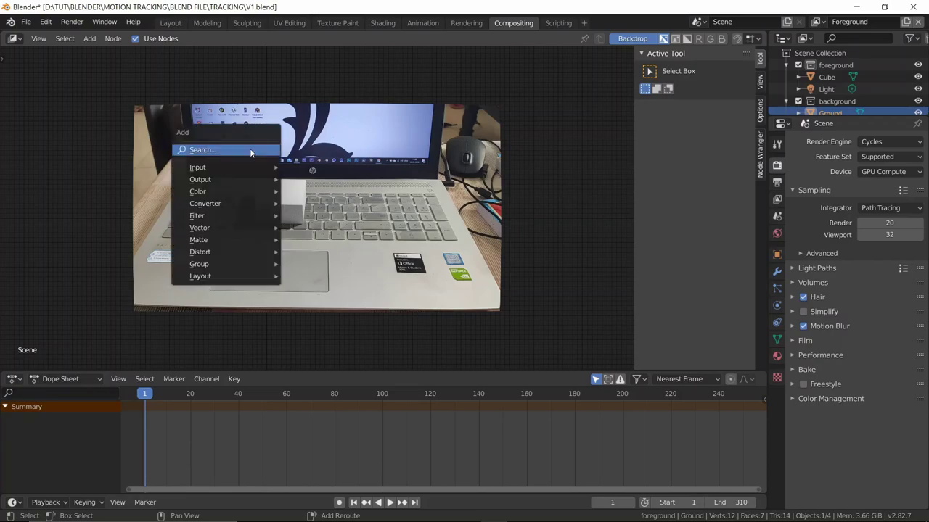
{"action": "left_click", "coordinate": [249, 150]}
{"action": "type", "text": "COM"}
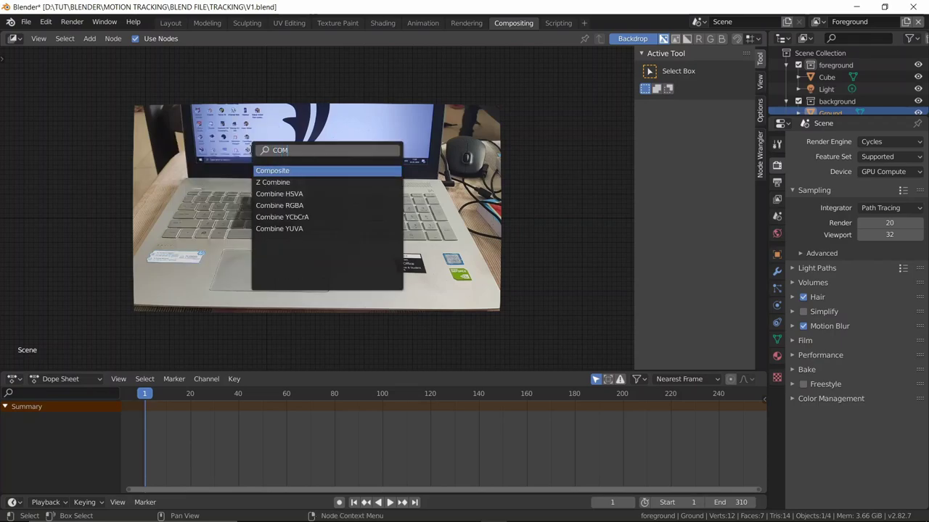
{"action": "key", "text": "Return"}
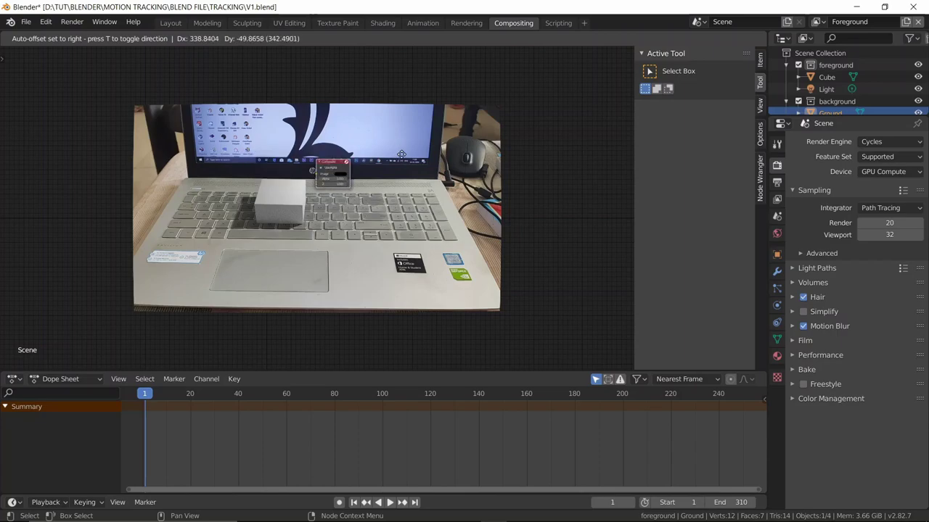
{"action": "left_click", "coordinate": [429, 142]}
- Bring up the choice of nodes for adding another one to the compositing tree
{"action": "key", "text": "shift+a"}
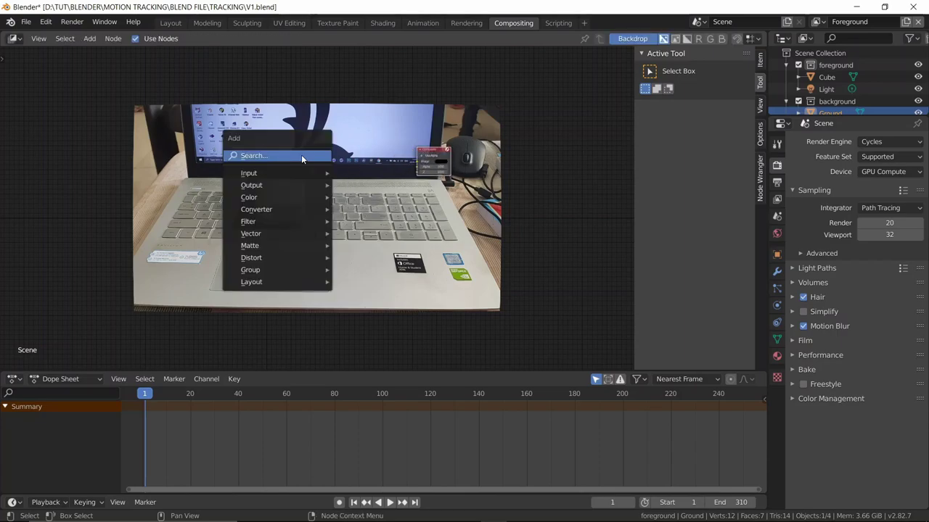
- Add a Render Layers node and place it to the left of the Composite node
{"action": "left_click", "coordinate": [301, 155]}
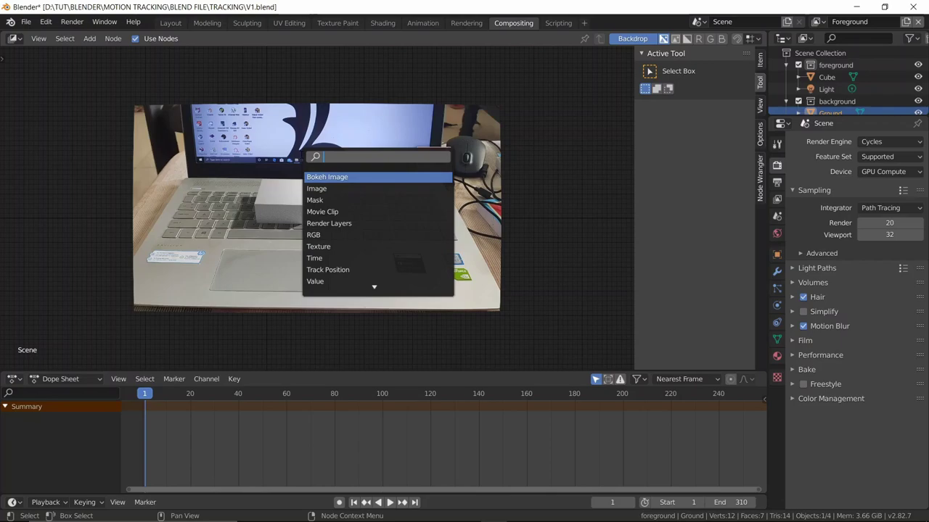
{"action": "type", "text": "RE"}
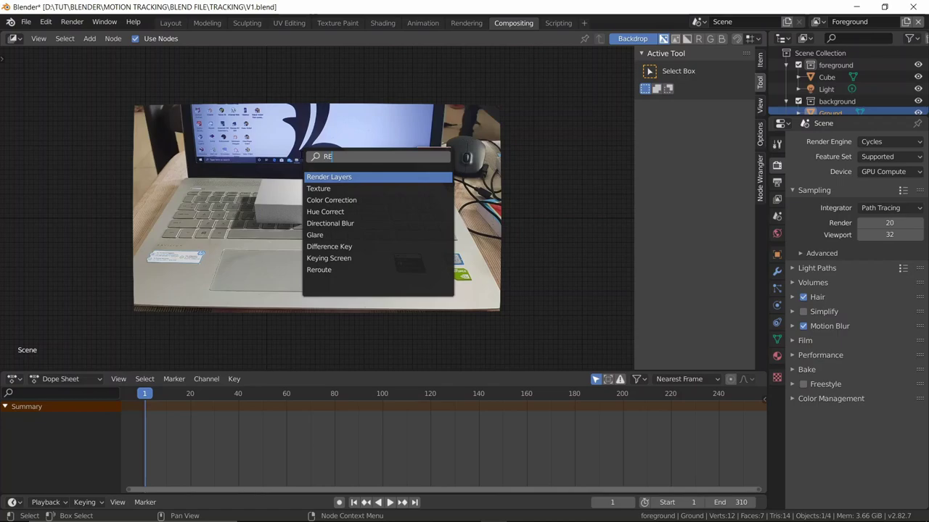
{"action": "key", "text": "Return"}
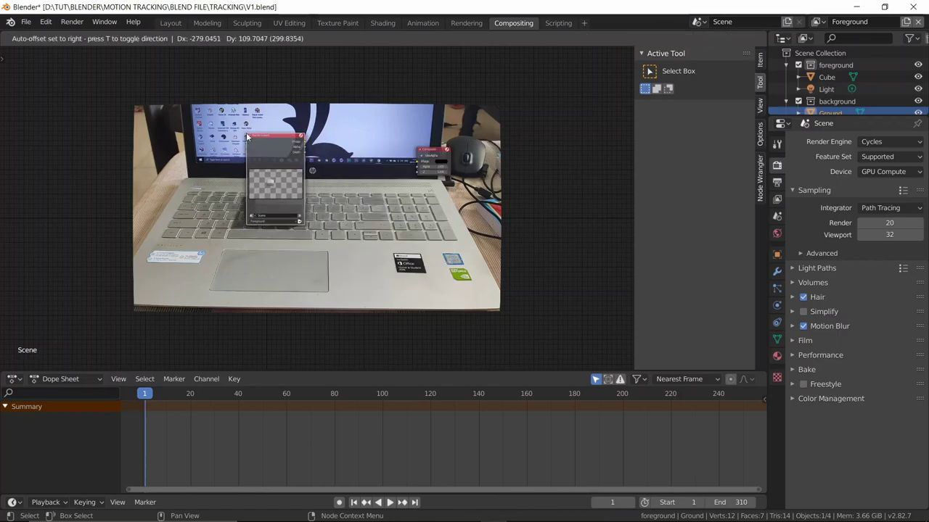
{"action": "left_click", "coordinate": [288, 163]}
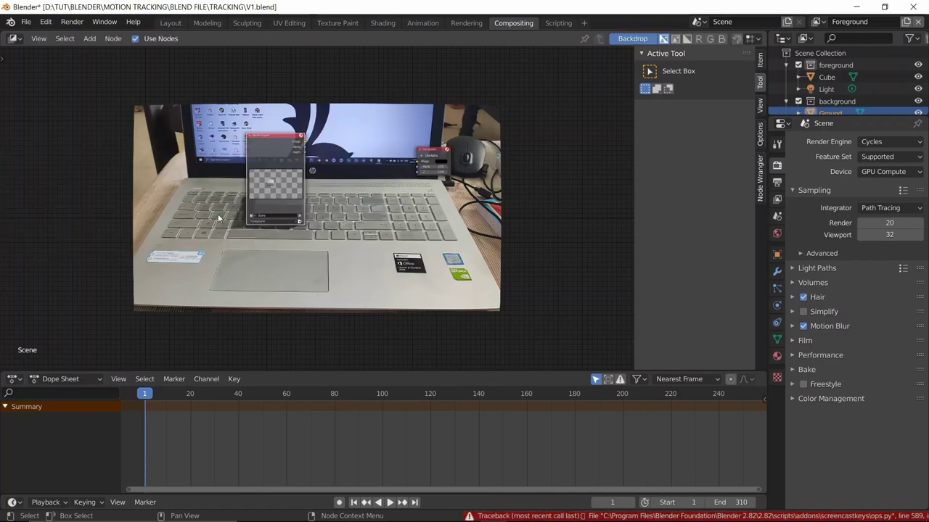
{"action": "scroll", "coordinate": [261, 187], "scroll_direction": "up", "scroll_amount": 3}
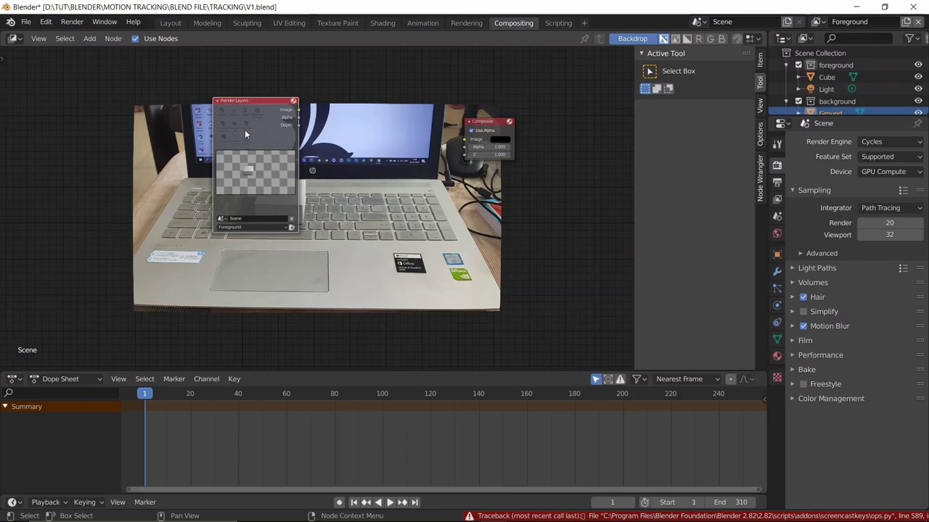
- Set the Layout workspace's 3D viewport to Solid shading and return to the Compositing workspace
{"action": "left_click", "coordinate": [170, 23]}
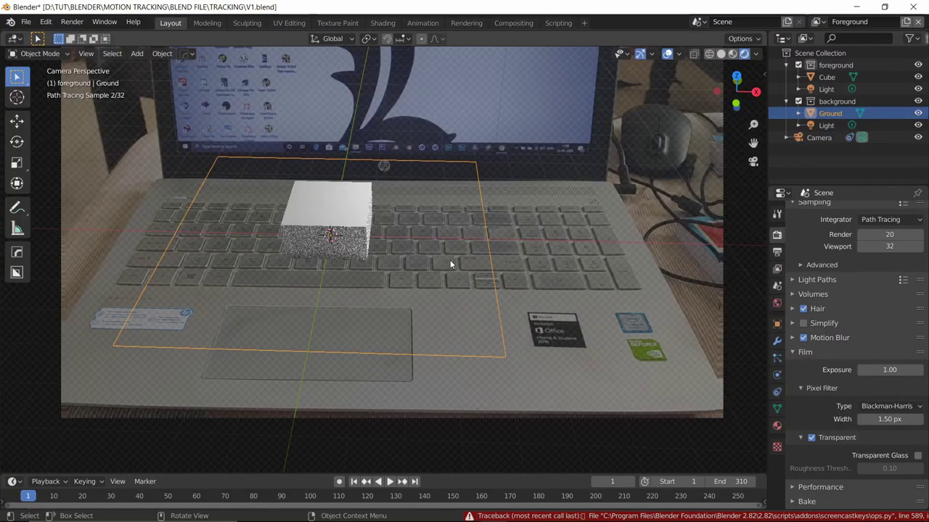
{"action": "left_click", "coordinate": [720, 53]}
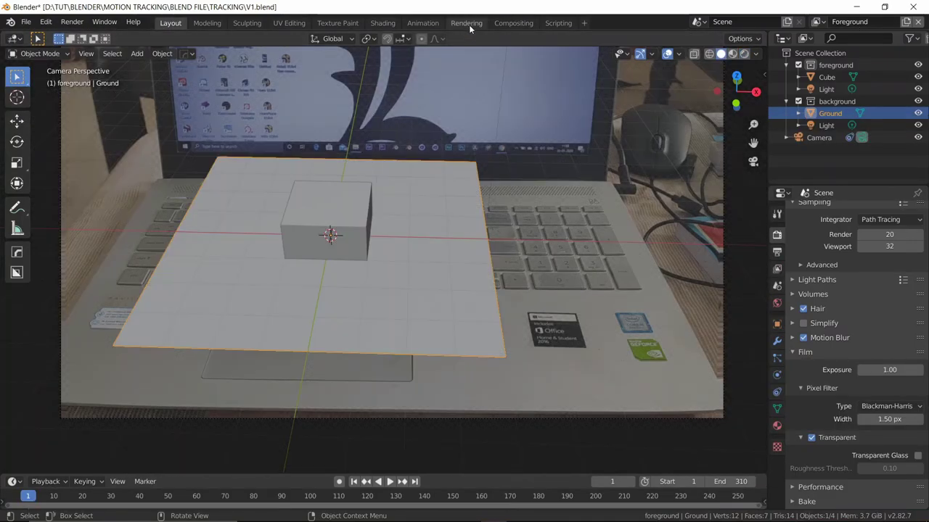
{"action": "left_click", "coordinate": [513, 22]}
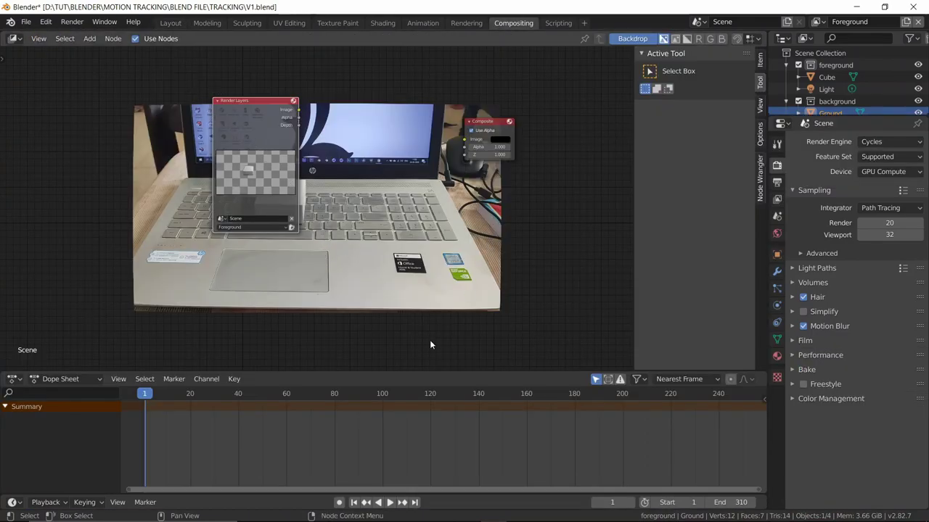
- Add a Movie Clip node and place it directly below the Render Layers node
{"action": "key", "text": "shift+a"}
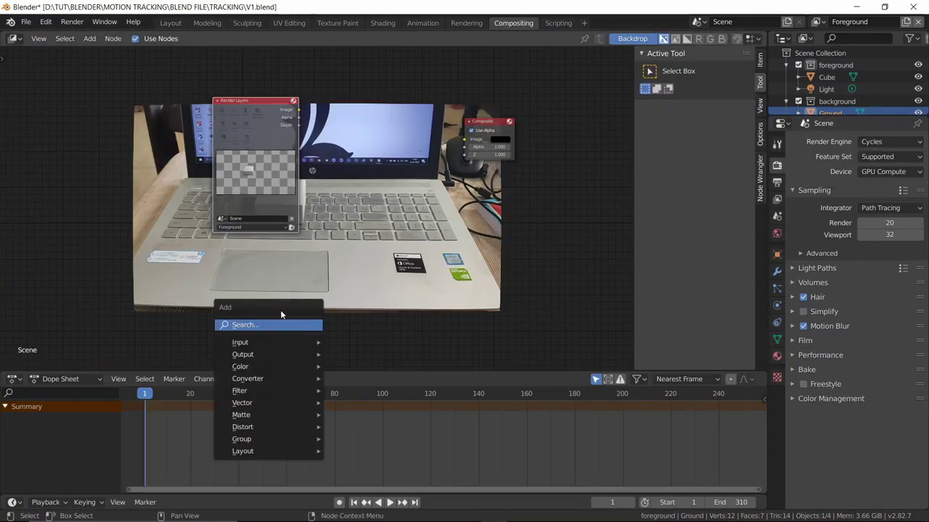
{"action": "left_click", "coordinate": [270, 323]}
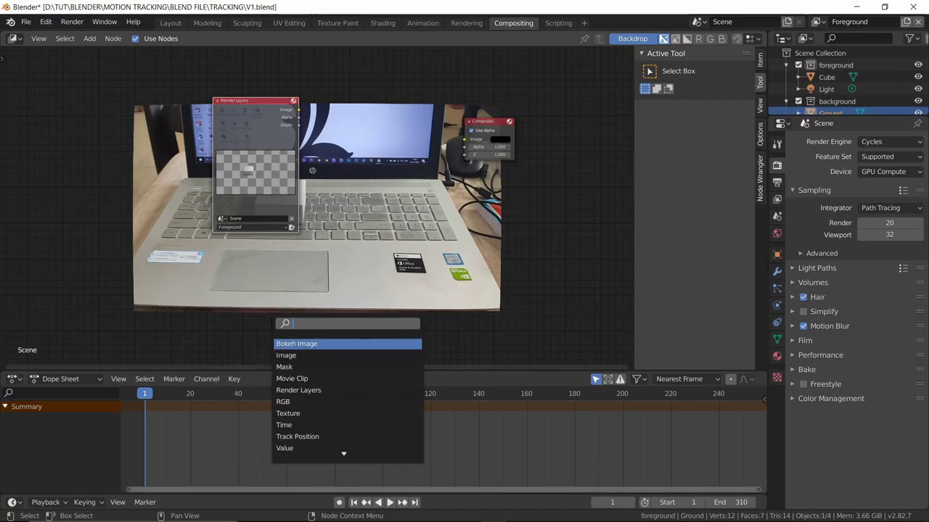
{"action": "type", "text": "movi"}
{"action": "key", "text": "Return"}
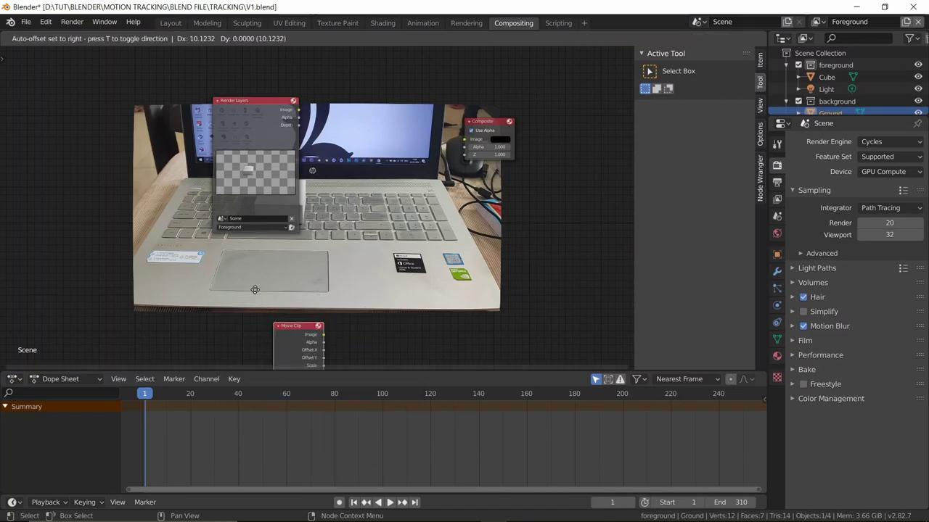
{"action": "left_click", "coordinate": [245, 322]}
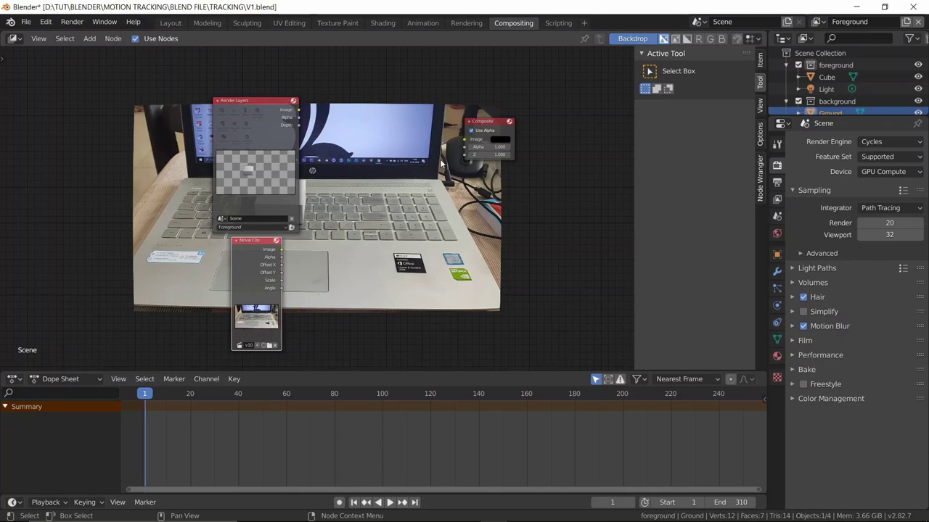
{"action": "scroll", "coordinate": [298, 264], "scroll_direction": "down", "scroll_amount": 1}
{"action": "left_click", "coordinate": [244, 336]}
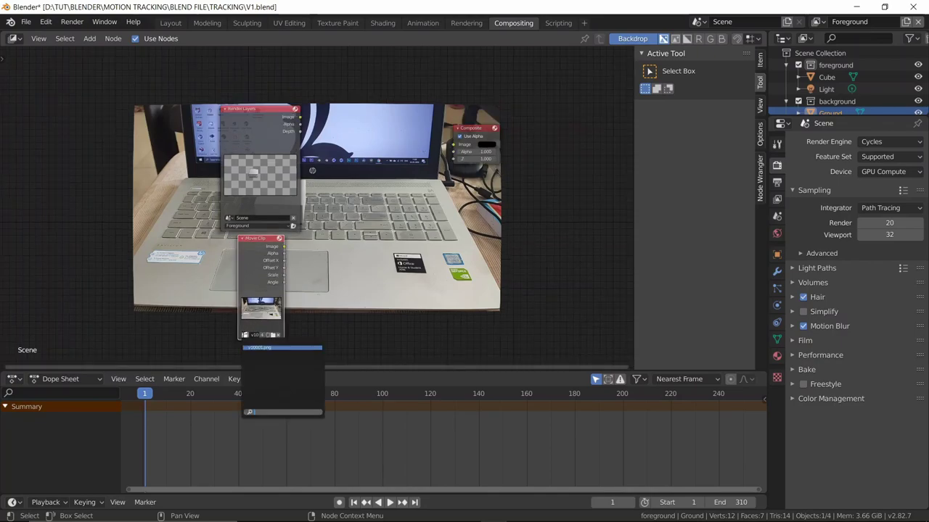
{"action": "middle_click_drag", "start_coordinate": [377, 166], "coordinate": [326, 209]}
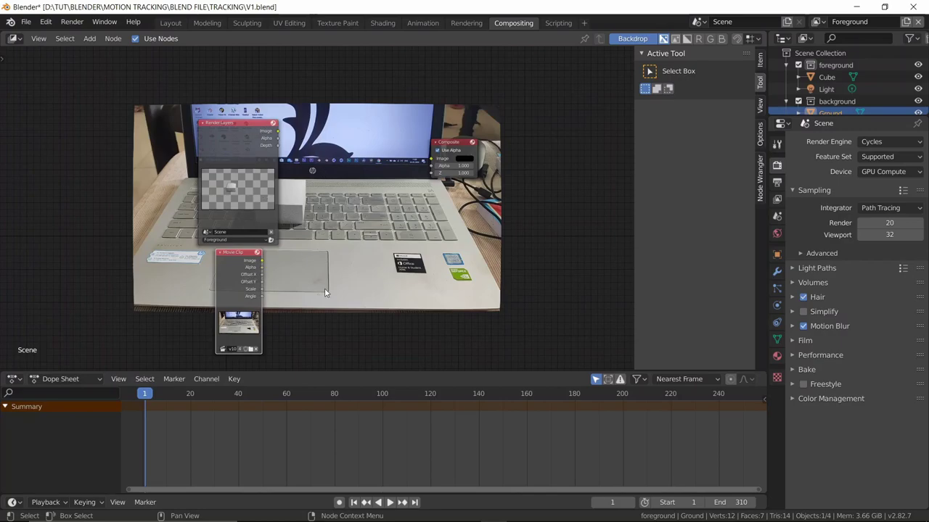
- Add an Alpha Over node between the two input nodes and the Composite node
{"action": "key", "text": "shift+a"}
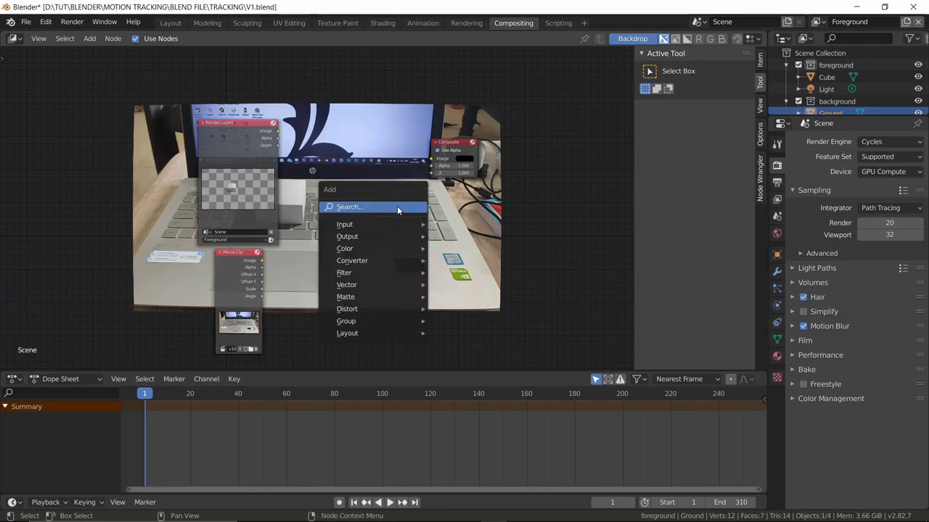
{"action": "left_click", "coordinate": [397, 206]}
{"action": "type", "text": "alp"}
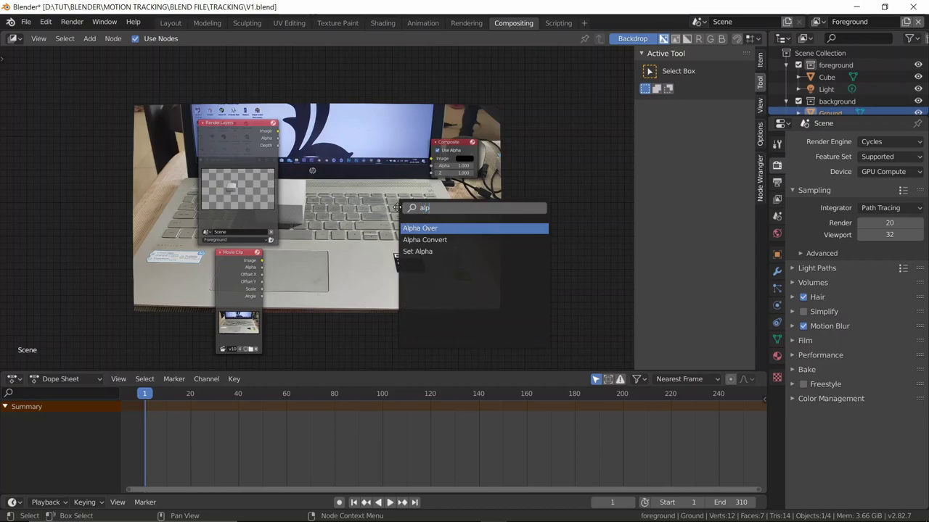
{"action": "key", "text": "Return"}
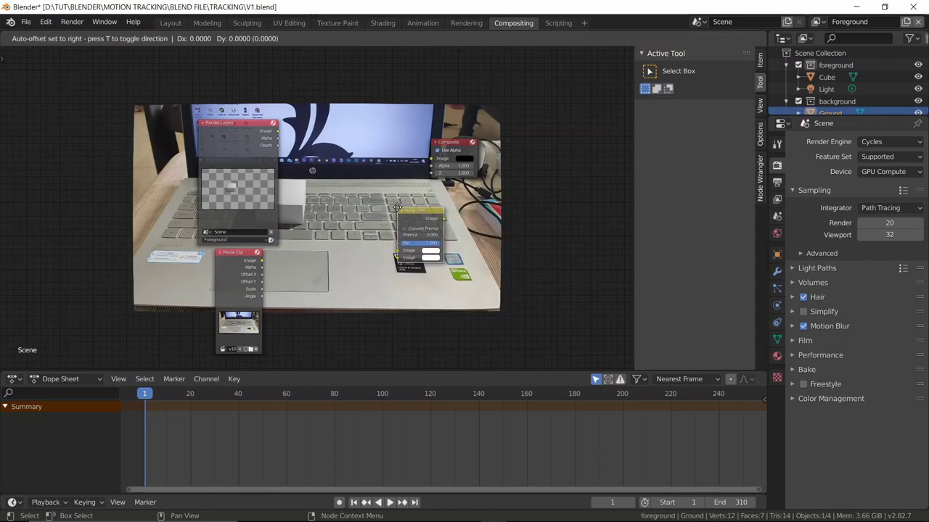
{"action": "left_click", "coordinate": [387, 196]}
{"action": "scroll", "coordinate": [372, 194], "scroll_direction": "up", "scroll_amount": 1}
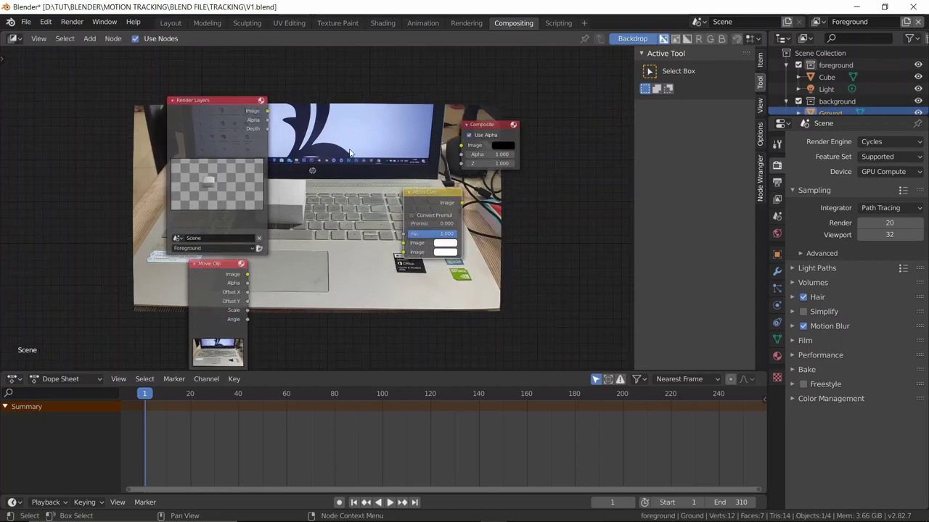
- Link the Render Layers and Movie Clip images to Alpha Over's first and second Image inputs, and its output to the Composite node
{"action": "left_click_drag", "start_coordinate": [268, 111], "coordinate": [404, 243]}
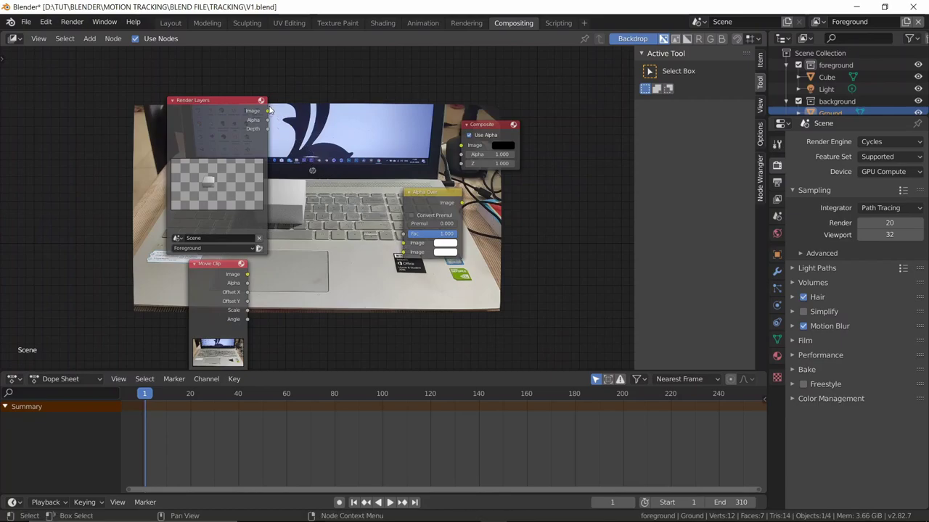
{"action": "left_click_drag", "start_coordinate": [268, 111], "coordinate": [404, 243]}
{"action": "left_click_drag", "start_coordinate": [247, 275], "coordinate": [403, 252]}
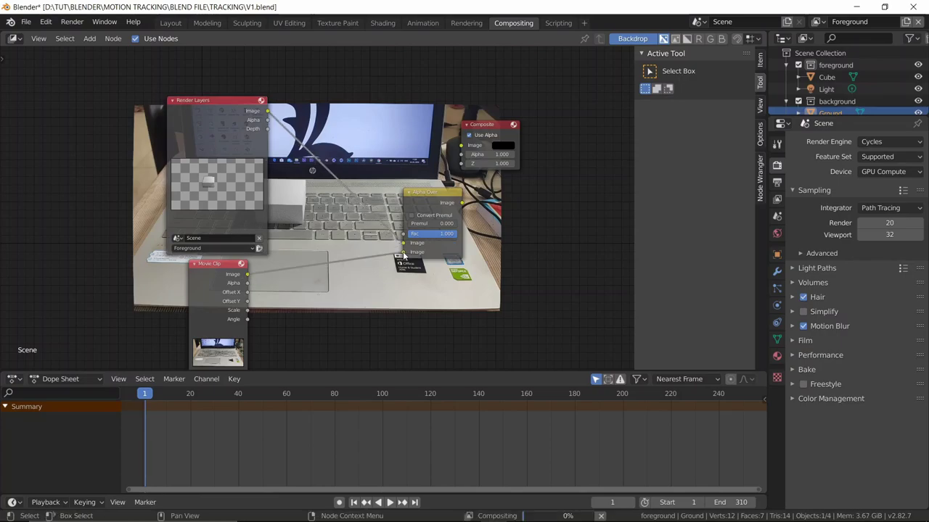
{"action": "left_click_drag", "start_coordinate": [461, 202], "coordinate": [450, 163]}
{"action": "key", "text": "b"}
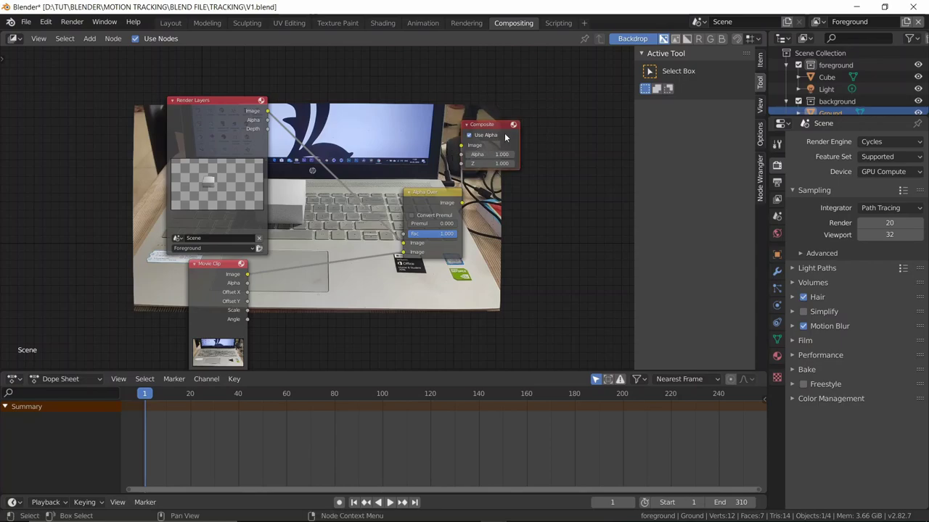
- Move the Composite node farther right, away from the Alpha Over node, keeping Use Alpha enabled
{"action": "left_click", "coordinate": [469, 135]}
{"action": "left_click", "coordinate": [469, 135]}
{"action": "left_click_drag", "start_coordinate": [502, 126], "coordinate": [554, 127]}
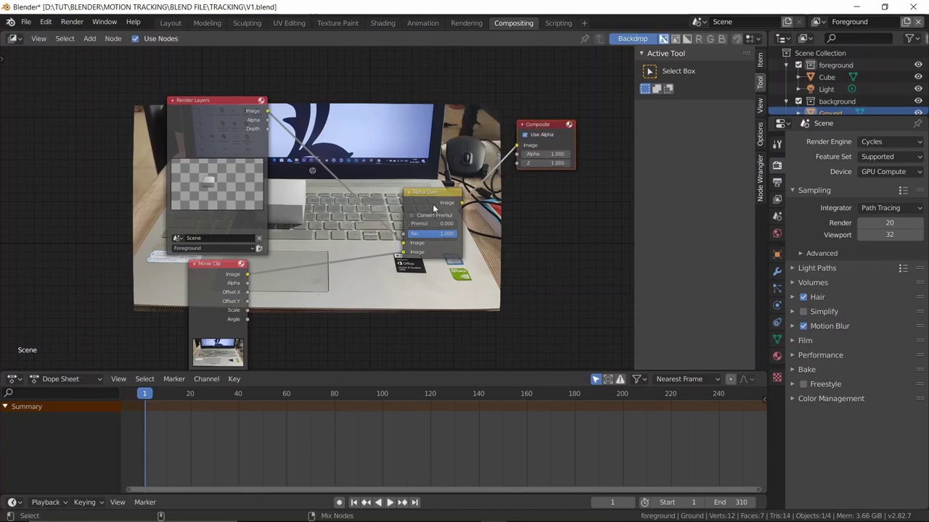
- Preview the Alpha Over output in the backdrop through a connected Viewer node
{"action": "left_click", "coordinate": [432, 204], "text": "ctrl+shift"}
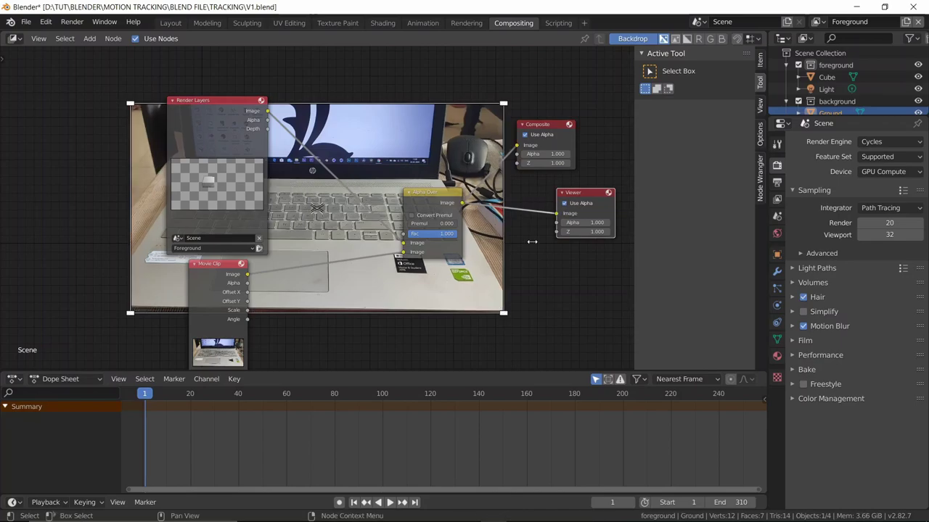
{"action": "left_click", "coordinate": [571, 279]}
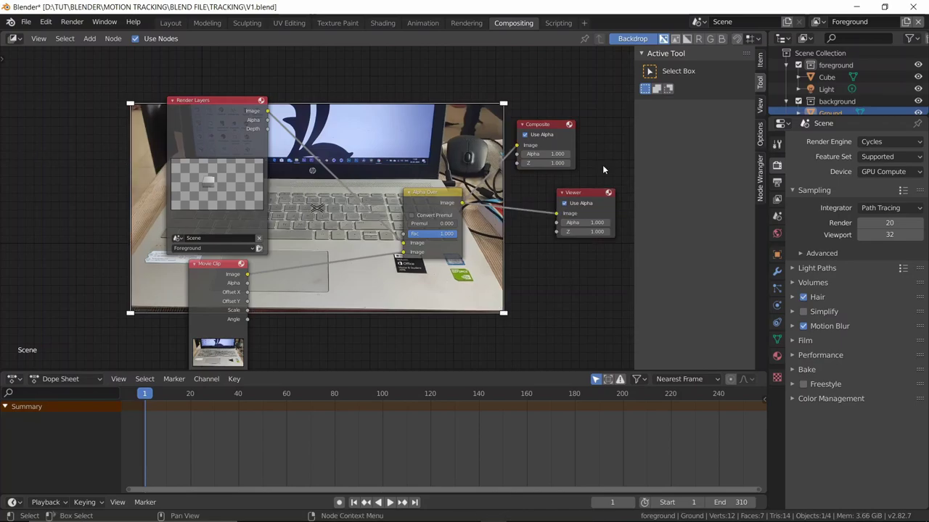
{"action": "left_click", "coordinate": [556, 133]}
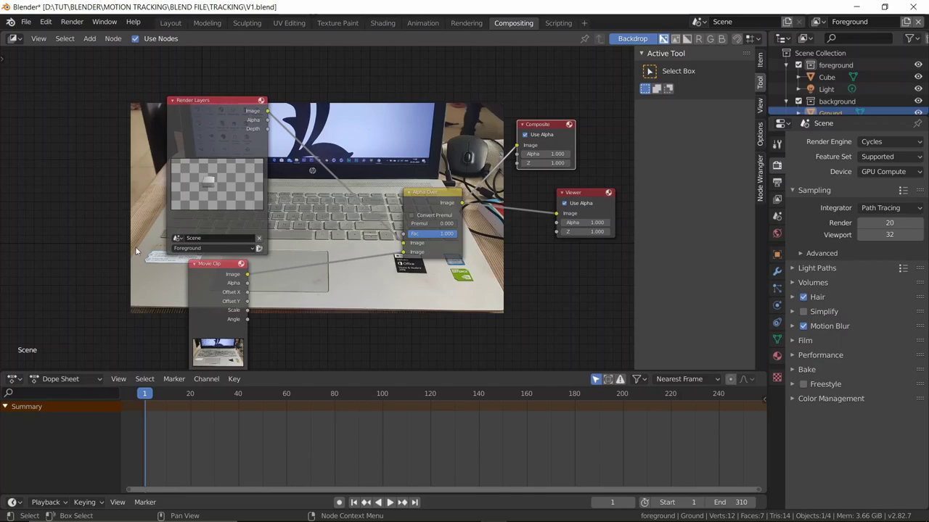
- Swap the Alpha Over inputs so the Movie Clip feeds the first Image socket and the Render Layers the second
{"action": "scroll", "coordinate": [321, 236], "scroll_direction": "up", "scroll_amount": 2}
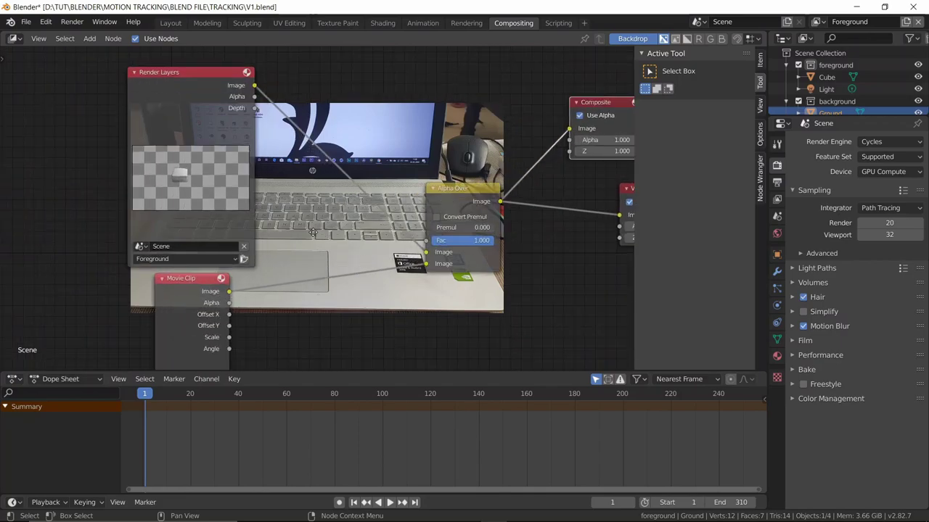
{"action": "middle_click_drag", "start_coordinate": [390, 253], "coordinate": [307, 222]}
{"action": "scroll", "coordinate": [344, 240], "scroll_direction": "up", "scroll_amount": 2}
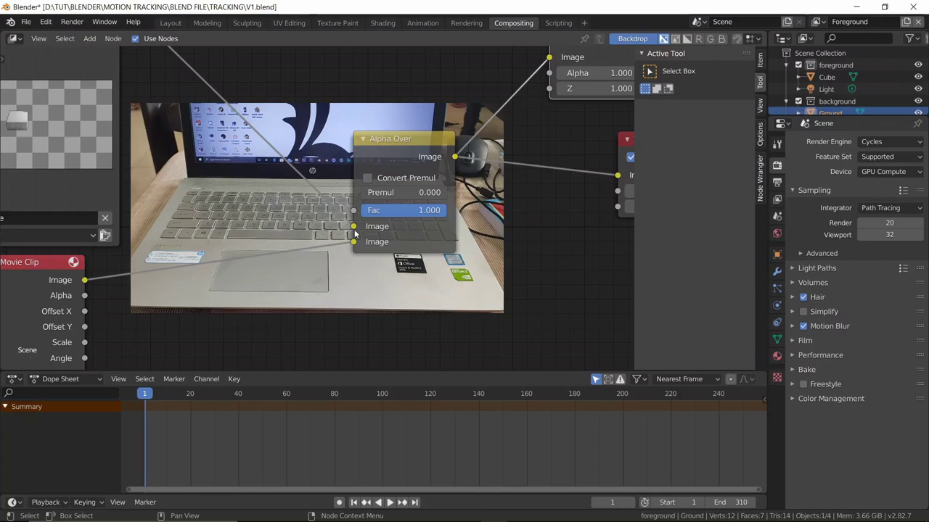
{"action": "left_click_drag", "start_coordinate": [353, 228], "coordinate": [352, 242]}
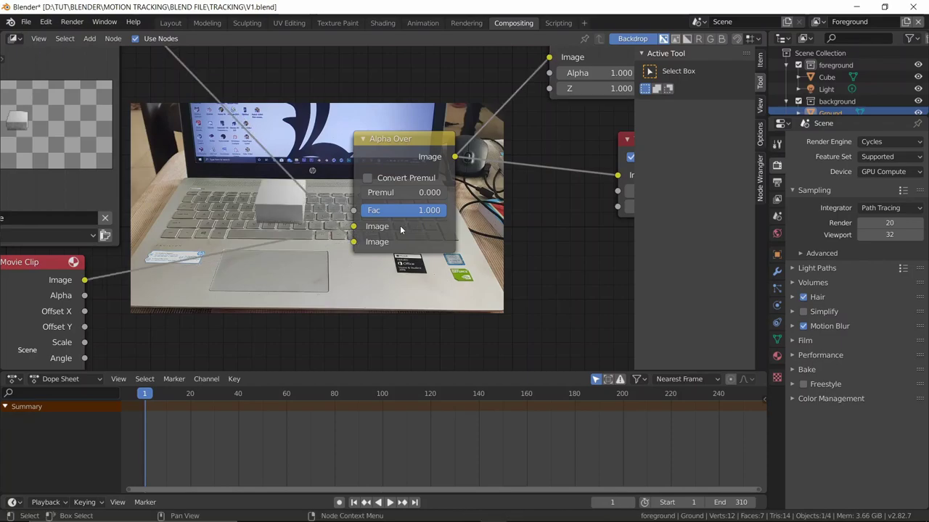
{"action": "scroll", "coordinate": [300, 237], "scroll_direction": "down", "scroll_amount": 1}
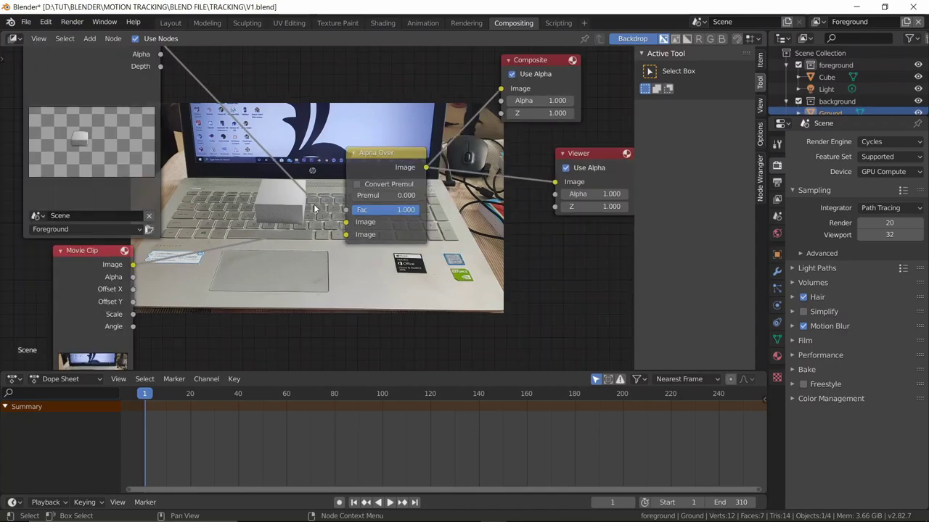
- Add a second Render Layers node for the Foreground layer below the Movie Clip node
{"action": "middle_click_drag", "start_coordinate": [109, 226], "coordinate": [160, 184]}
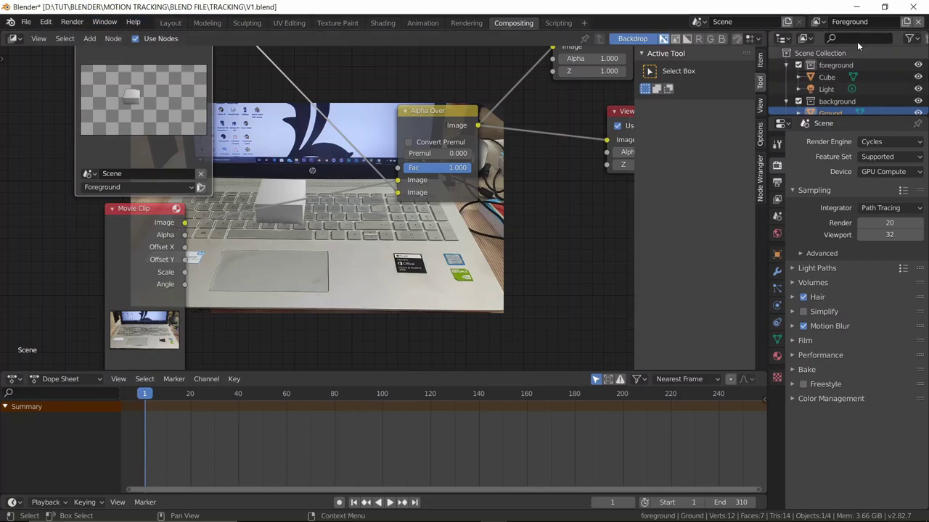
{"action": "scroll", "coordinate": [296, 229], "scroll_direction": "down", "scroll_amount": 2}
{"action": "middle_click_drag", "start_coordinate": [270, 319], "coordinate": [296, 229]}
{"action": "key", "text": "shift+a"}
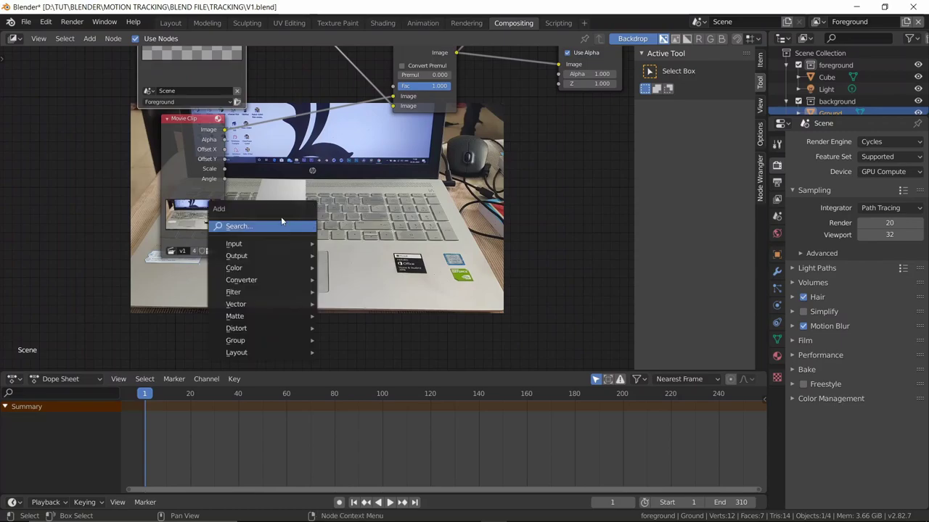
{"action": "left_click_drag", "start_coordinate": [193, 74], "coordinate": [181, 90]}
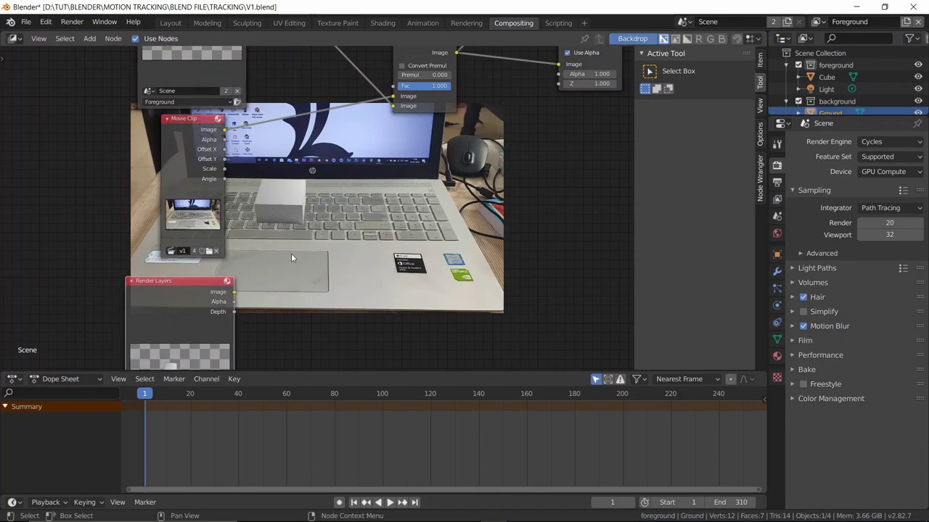
- Move the Movie Clip node below Alpha Over and place the second Render Layers node directly under the first
{"action": "scroll", "coordinate": [283, 205], "scroll_direction": "down", "scroll_amount": 1}
{"action": "left_click_drag", "start_coordinate": [221, 161], "coordinate": [395, 235]}
{"action": "left_click_drag", "start_coordinate": [204, 324], "coordinate": [213, 180]}
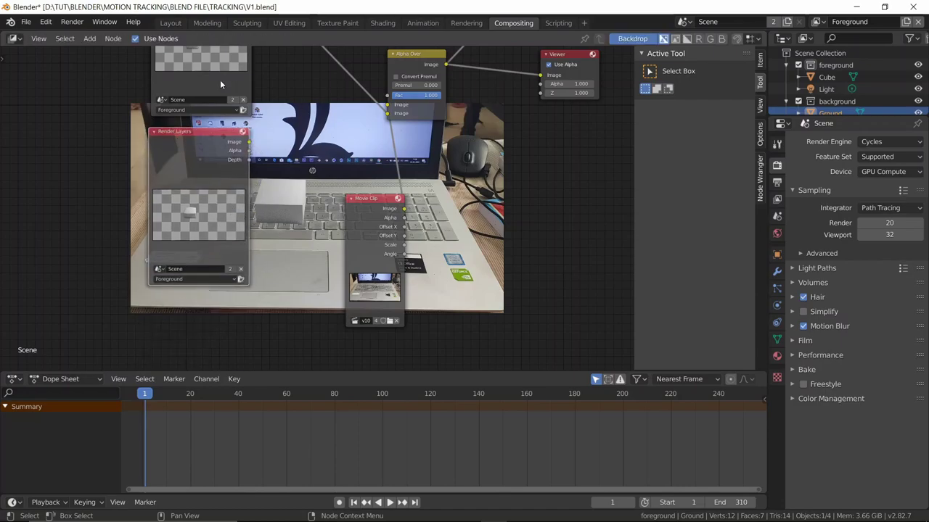
- Disconnect the Movie Clip from Alpha Over and link the second Render Layers image to its first Image input
{"action": "middle_click_drag", "start_coordinate": [246, 83], "coordinate": [255, 109]}
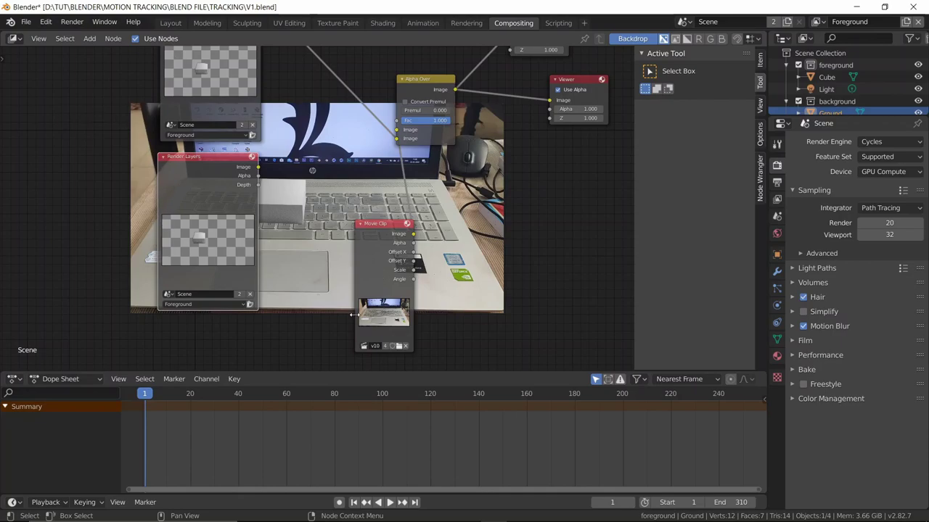
{"action": "left_click_drag", "start_coordinate": [395, 130], "coordinate": [341, 190]}
{"action": "left_click_drag", "start_coordinate": [259, 167], "coordinate": [397, 138]}
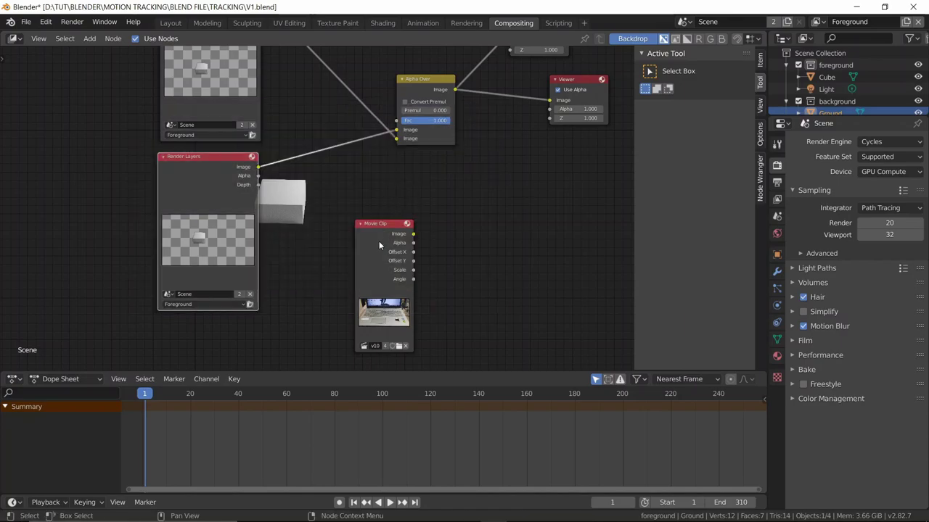
- Combine the Movie Clip and the existing Alpha Over output in a duplicated Alpha Over node and preview it in the Viewer
{"action": "left_click", "coordinate": [415, 80]}
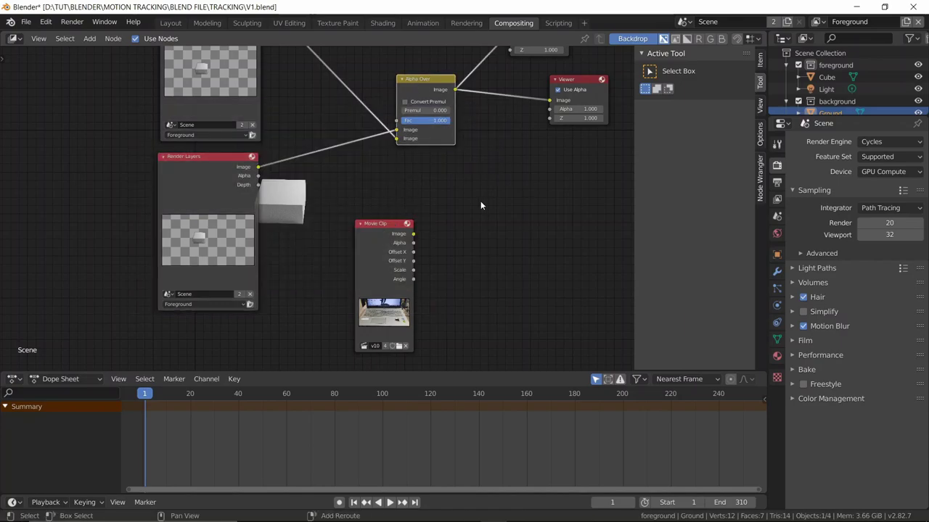
{"action": "key", "text": "shift+d"}
{"action": "left_click", "coordinate": [525, 324]}
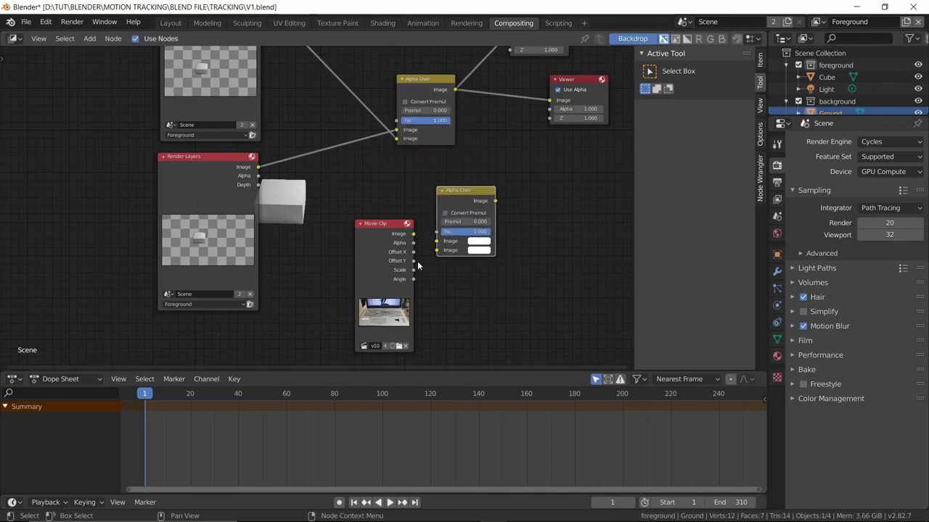
{"action": "left_click_drag", "start_coordinate": [414, 235], "coordinate": [437, 240]}
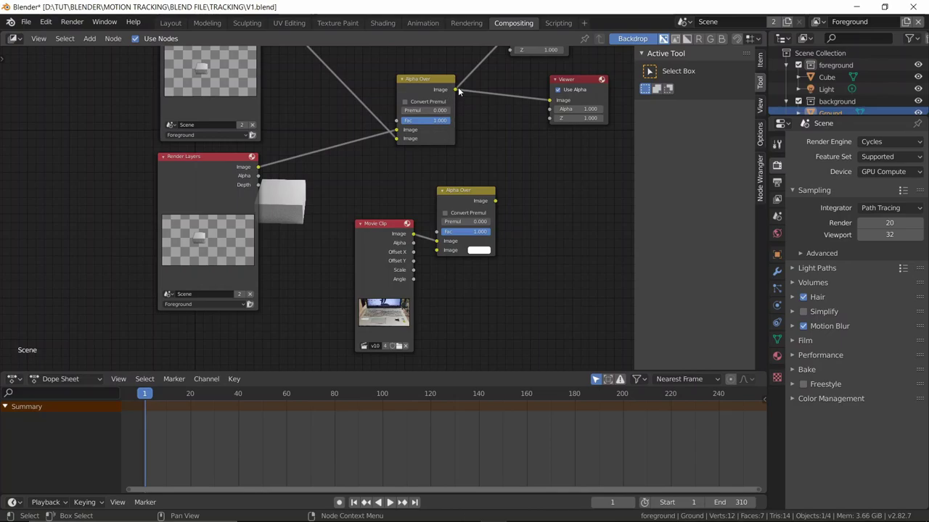
{"action": "left_click_drag", "start_coordinate": [455, 89], "coordinate": [436, 251]}
{"action": "left_click", "coordinate": [465, 189], "text": "ctrl+shift"}
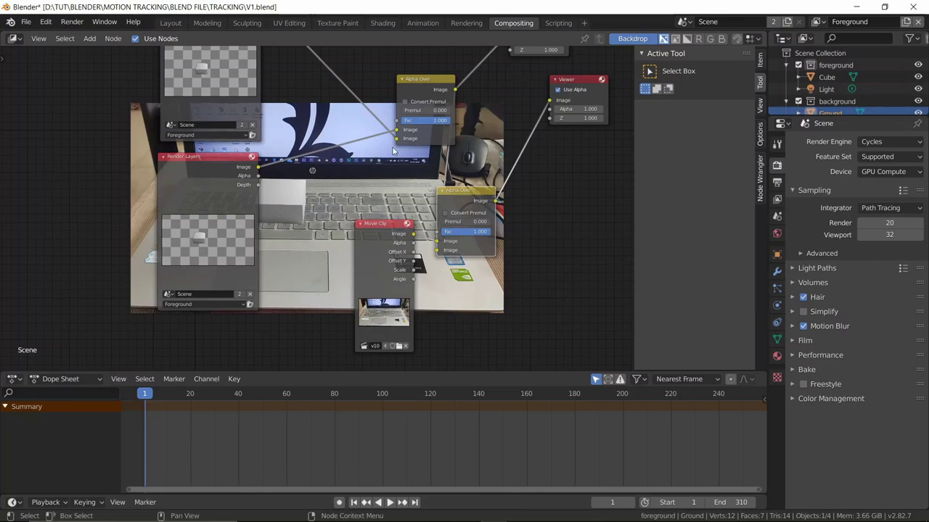
- Move the original Alpha Over node closer to the two Render Layers nodes
{"action": "scroll", "coordinate": [392, 149], "scroll_direction": "up", "scroll_amount": 2}
{"action": "left_click_drag", "start_coordinate": [426, 114], "coordinate": [426, 102]}
{"action": "key", "text": "Home"}
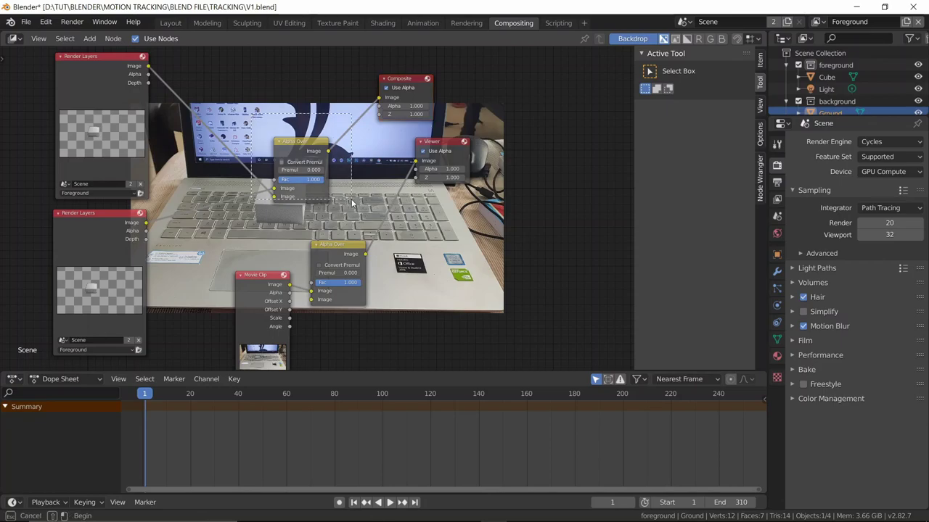
{"action": "key", "text": "g"}
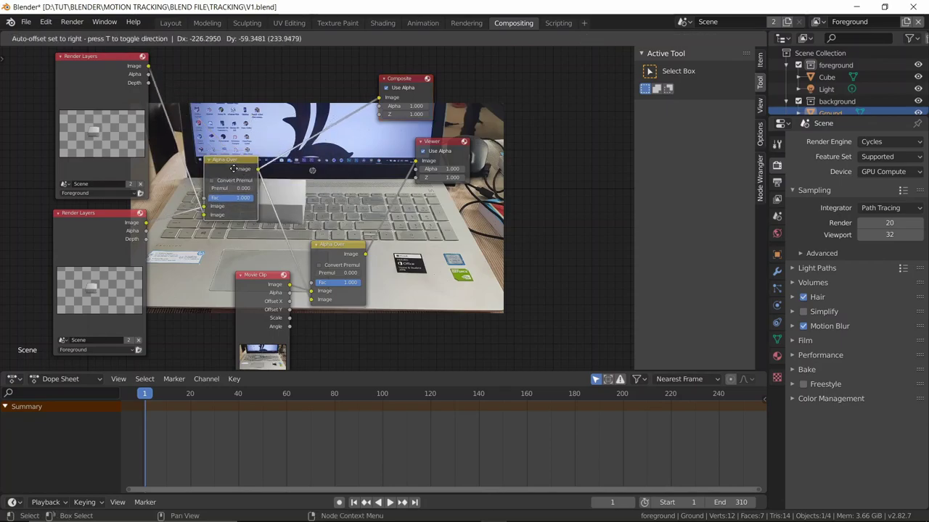
{"action": "left_click", "coordinate": [233, 167]}
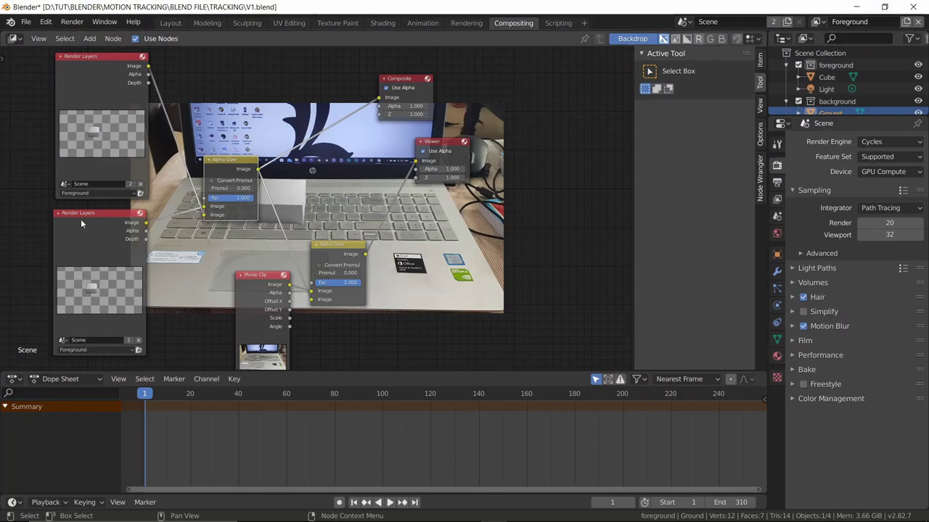
- Move the Composite and Viewer nodes together farther away from the Alpha Over nodes
{"action": "left_click_drag", "start_coordinate": [353, 76], "coordinate": [541, 237]}
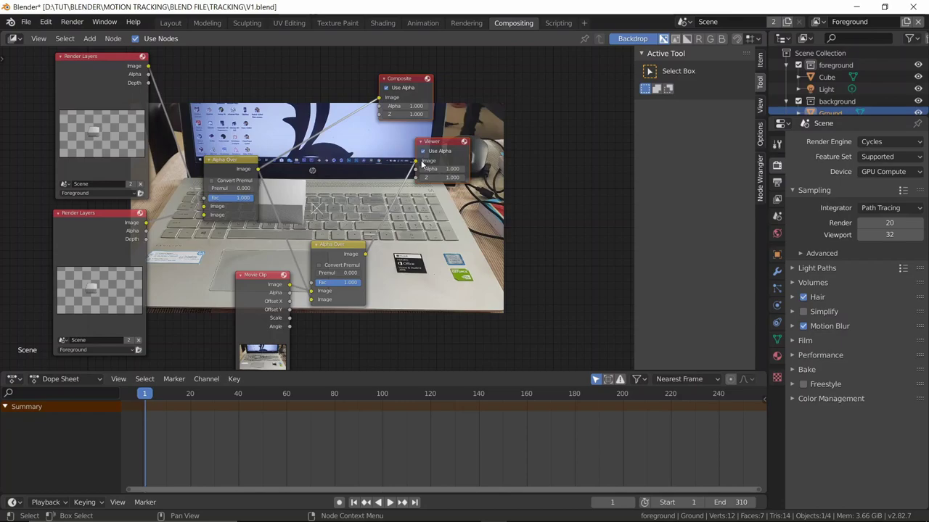
{"action": "left_click", "coordinate": [344, 168]}
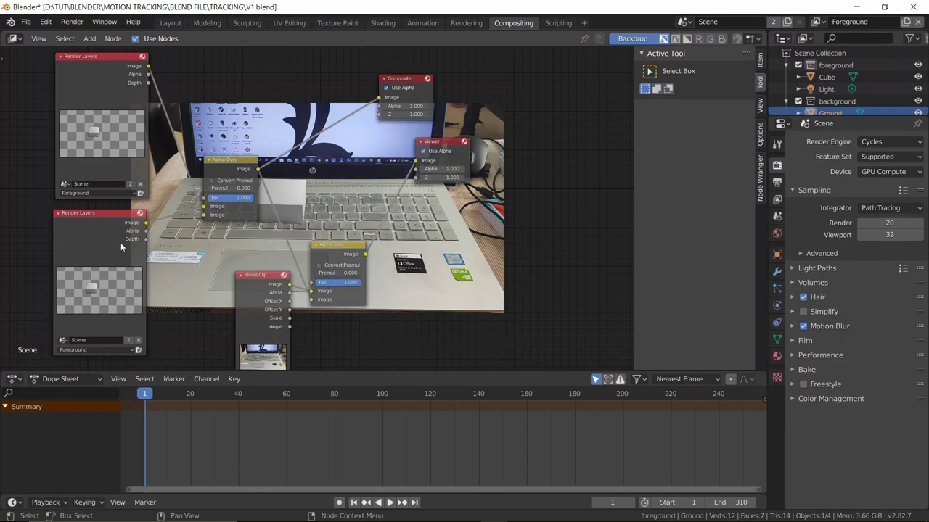
{"action": "left_click_drag", "start_coordinate": [313, 77], "coordinate": [501, 180]}
{"action": "key", "text": "g"}
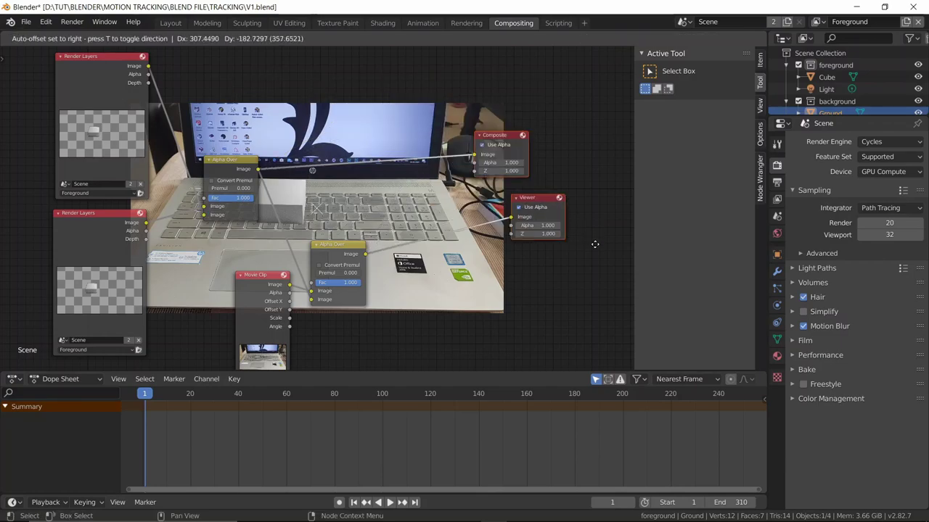
{"action": "left_click", "coordinate": [603, 248]}
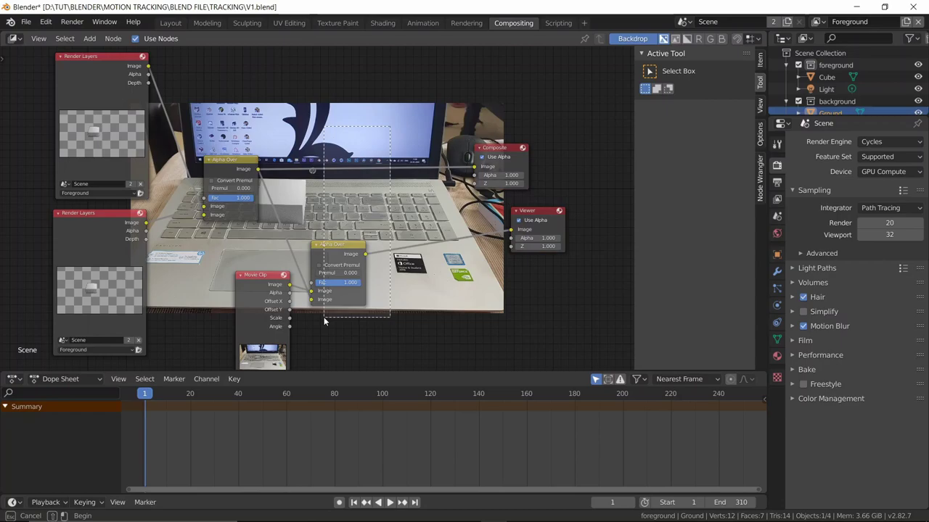
- Delete the duplicate Alpha Over and second Render Layers nodes, and link the Movie Clip to the remaining Alpha Over's first Image input
{"action": "left_click", "coordinate": [327, 297]}
{"action": "key", "text": "x"}
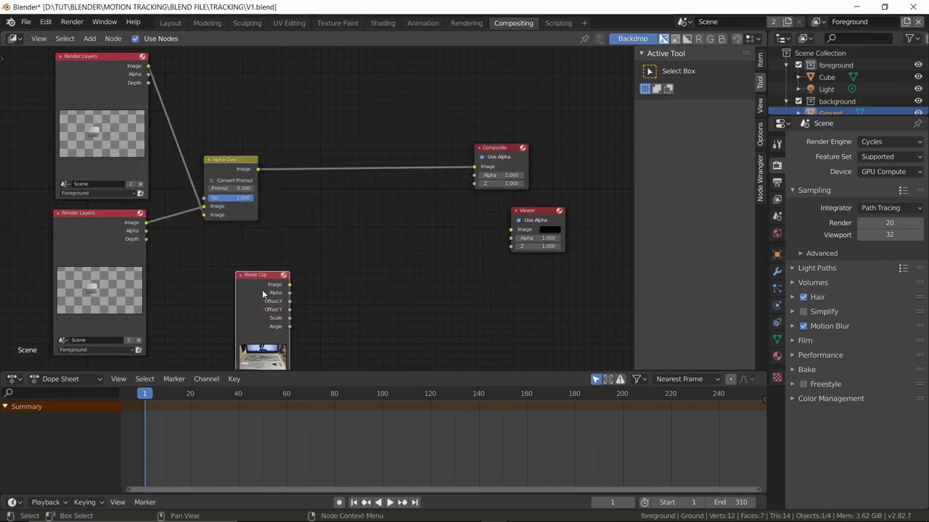
{"action": "left_click", "coordinate": [66, 222]}
{"action": "key", "text": "x"}
{"action": "left_click_drag", "start_coordinate": [283, 283], "coordinate": [204, 207]}
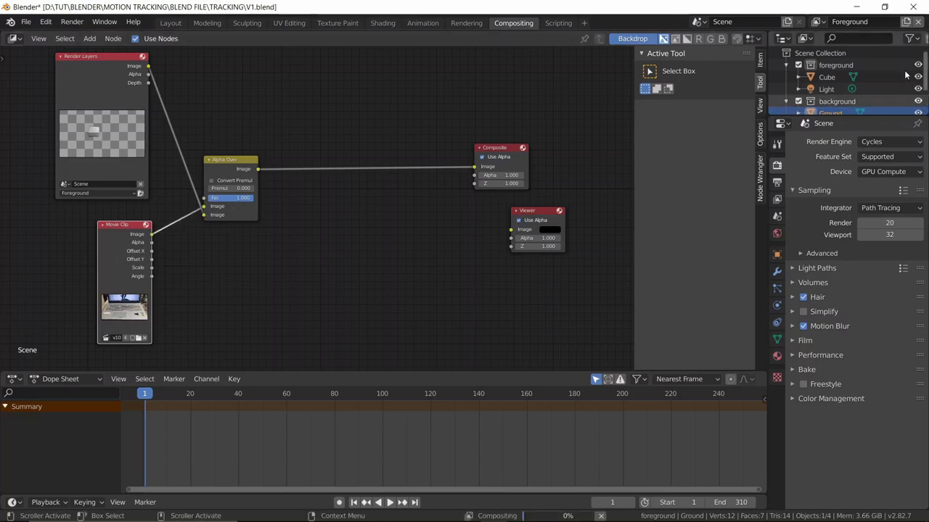
- Switch to the Layout workspace and remove the Background view layer
{"action": "left_click", "coordinate": [171, 23]}
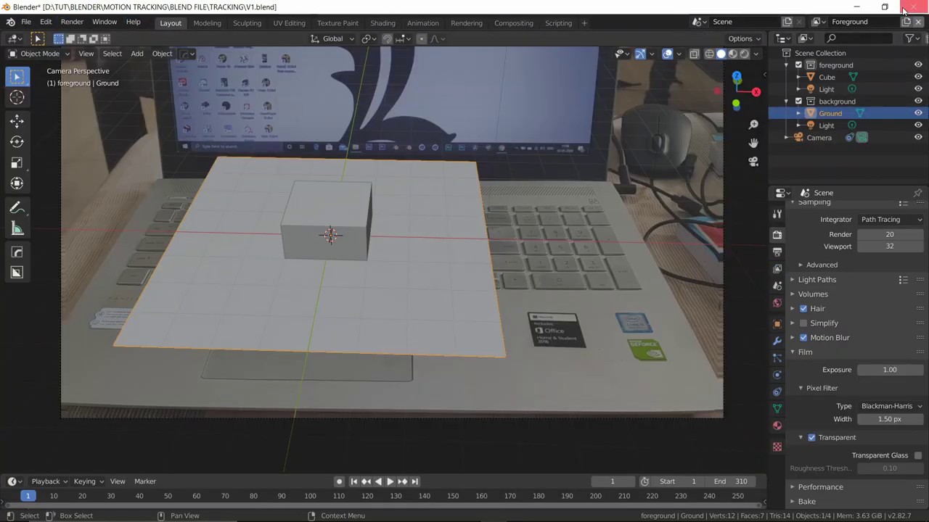
{"action": "left_click", "coordinate": [816, 22]}
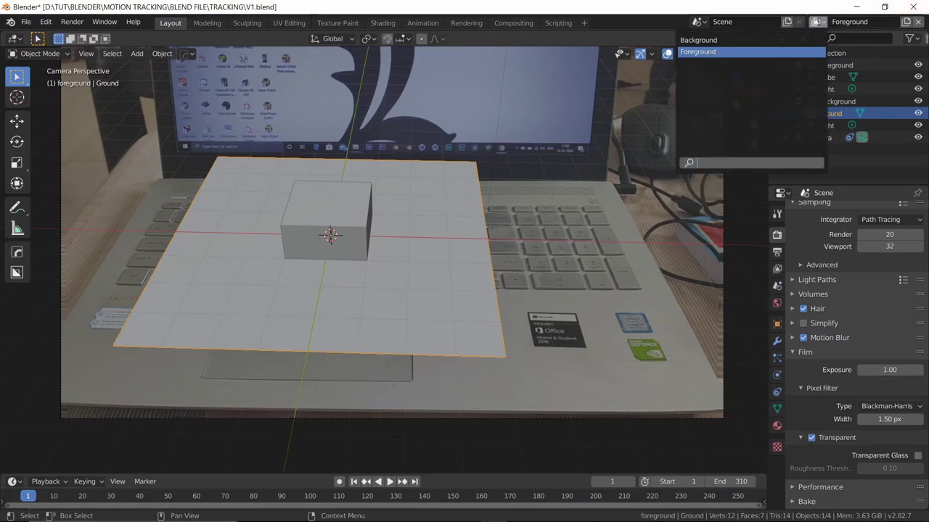
{"action": "left_click", "coordinate": [750, 41]}
{"action": "left_click", "coordinate": [918, 22]}
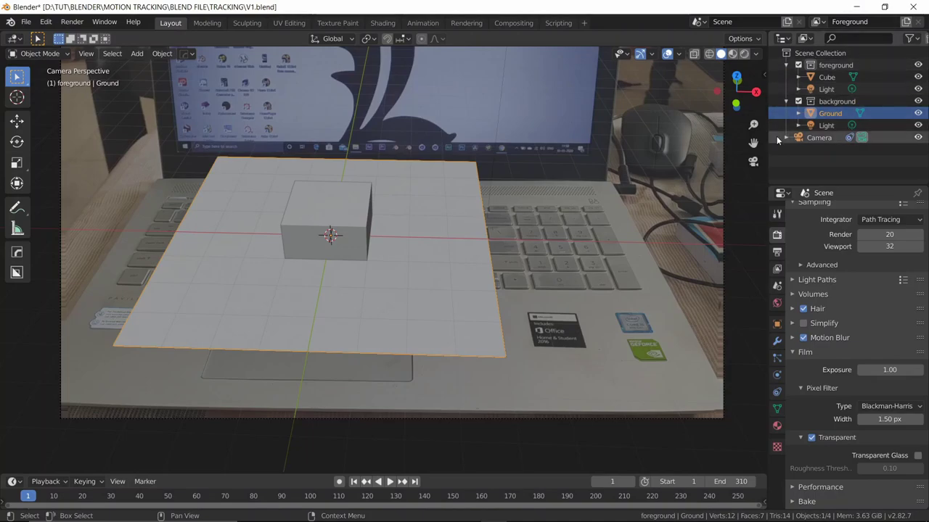
- Move the Ground plane into the foreground collection, checking the scene in Rendered shading before returning to Solid shading
{"action": "left_click", "coordinate": [743, 53]}
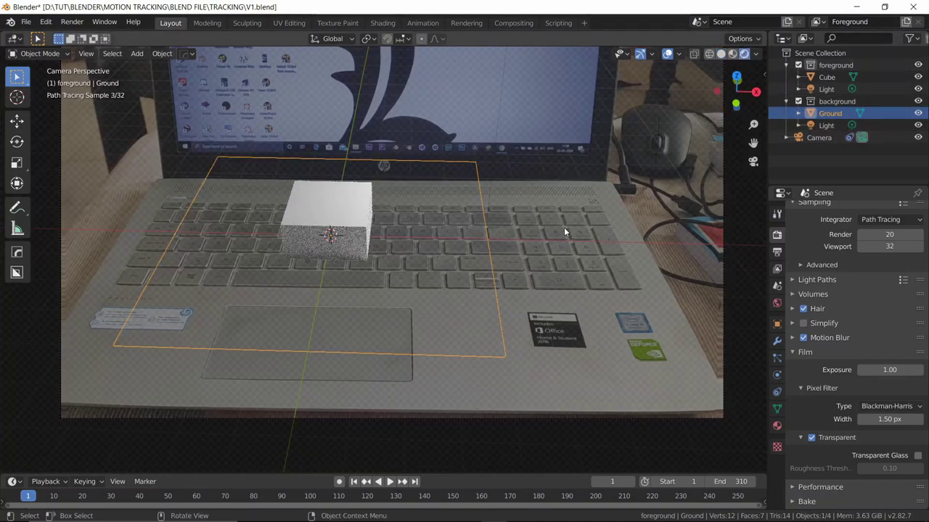
{"action": "left_click_drag", "start_coordinate": [836, 114], "coordinate": [835, 60]}
{"action": "mouse_move", "coordinate": [834, 61]}
{"action": "left_mouse_down"}
{"action": "mouse_move", "coordinate": [833, 76]}
{"action": "mouse_move", "coordinate": [832, 65]}
{"action": "left_mouse_up"}
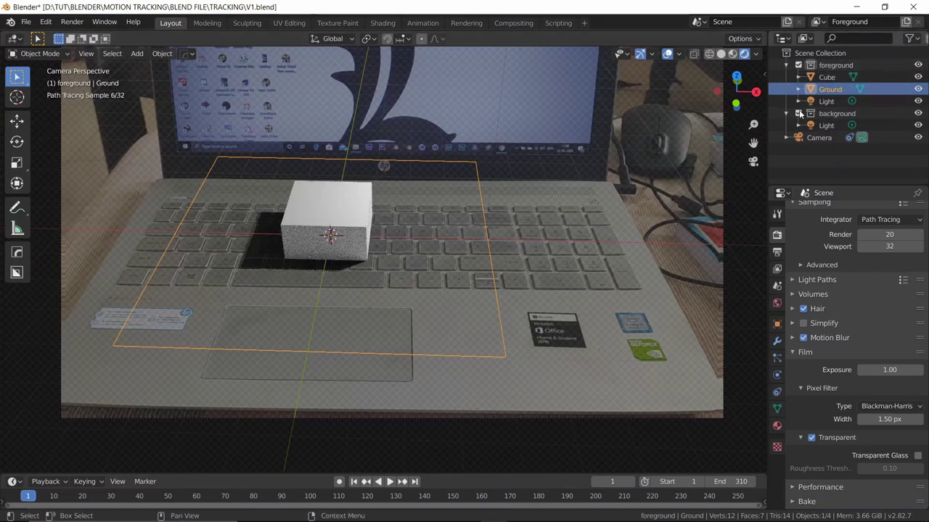
{"action": "left_click", "coordinate": [721, 53]}
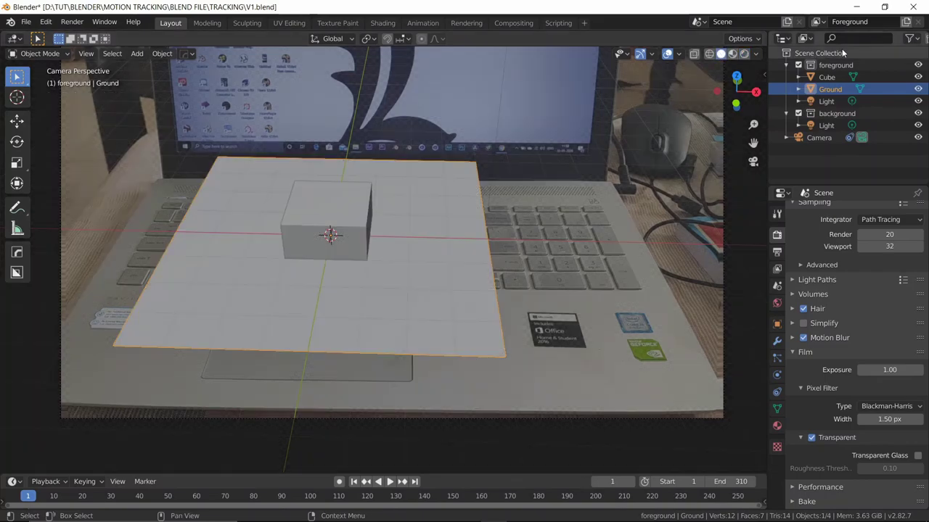
- Show the render, holdout and indirect-only restriction toggles in the outliner
{"action": "left_click", "coordinate": [911, 38]}
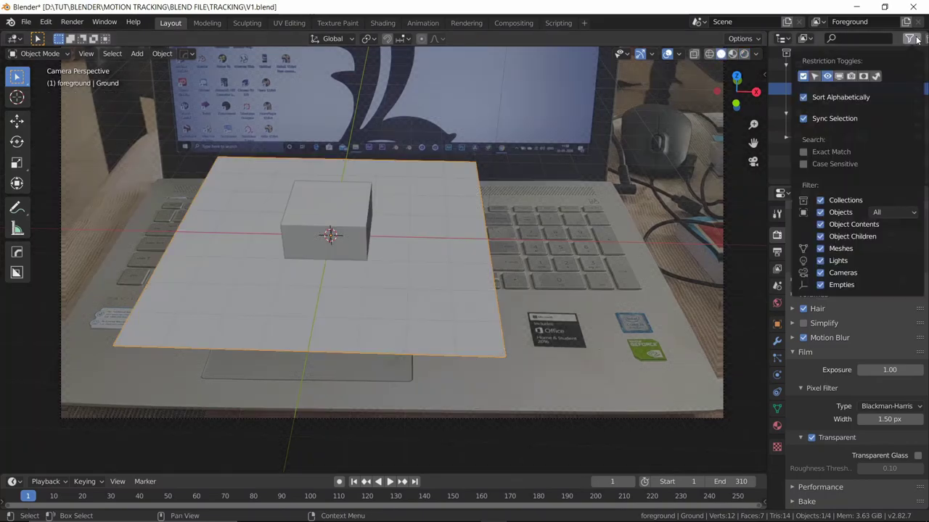
{"action": "left_click", "coordinate": [851, 76]}
{"action": "left_click", "coordinate": [864, 76]}
{"action": "left_click", "coordinate": [875, 76]}
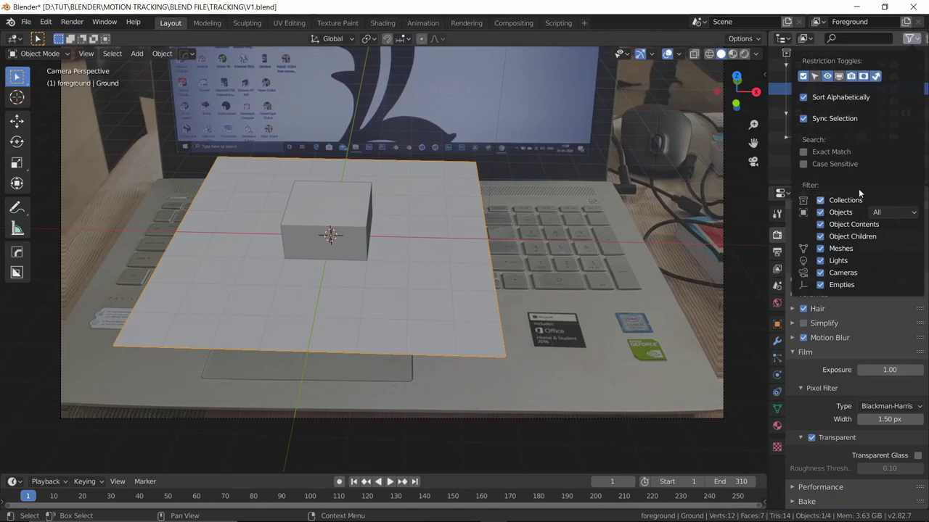
{"action": "left_click", "coordinate": [905, 115]}
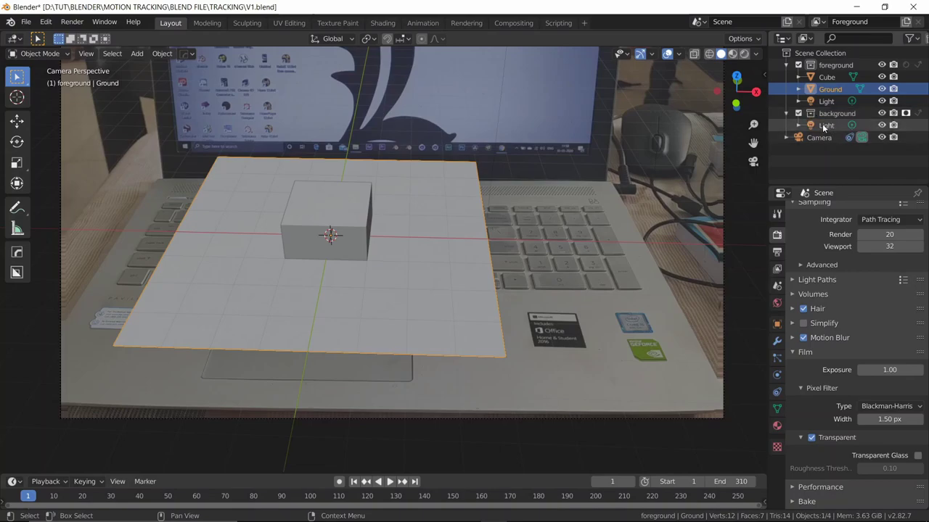
- Delete the Light object shared by the foreground and background collections
{"action": "left_click", "coordinate": [825, 125]}
{"action": "left_click", "coordinate": [834, 114]}
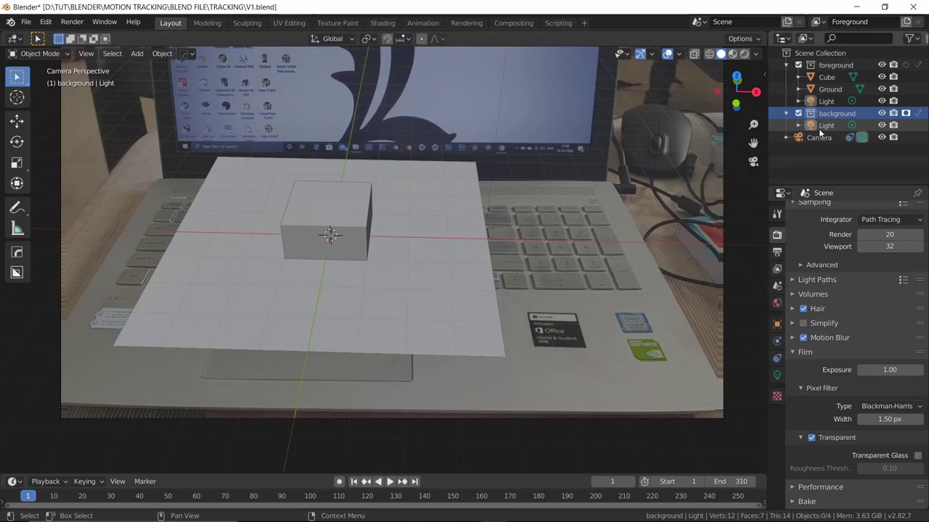
{"action": "left_click", "coordinate": [819, 129]}
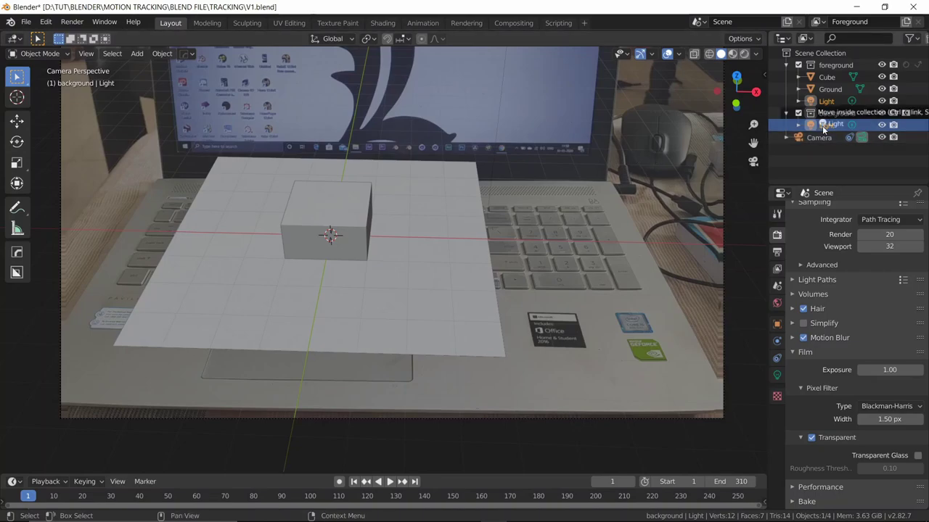
{"action": "key", "text": "x"}
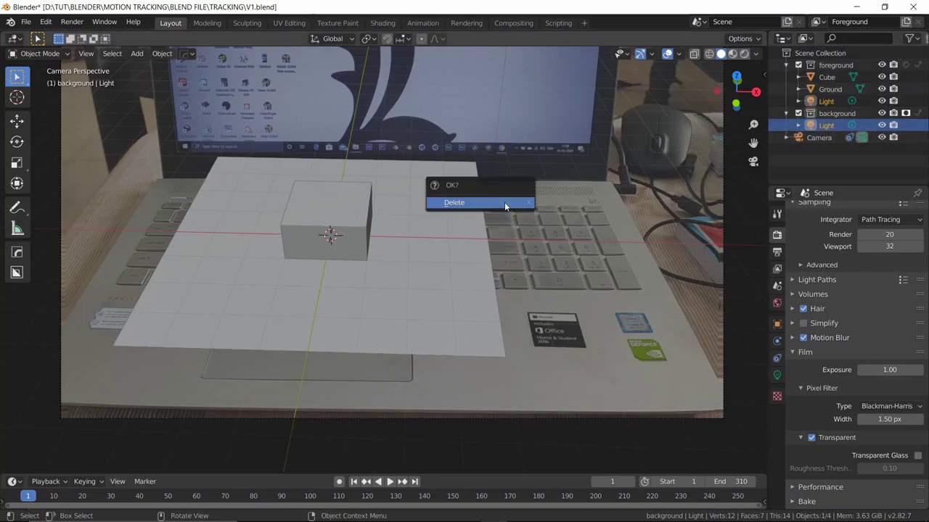
{"action": "left_click", "coordinate": [479, 205]}
- Add a Point light, raise it above the cube along Z and move it about 4.6 m along X
{"action": "key", "text": "shift+a"}
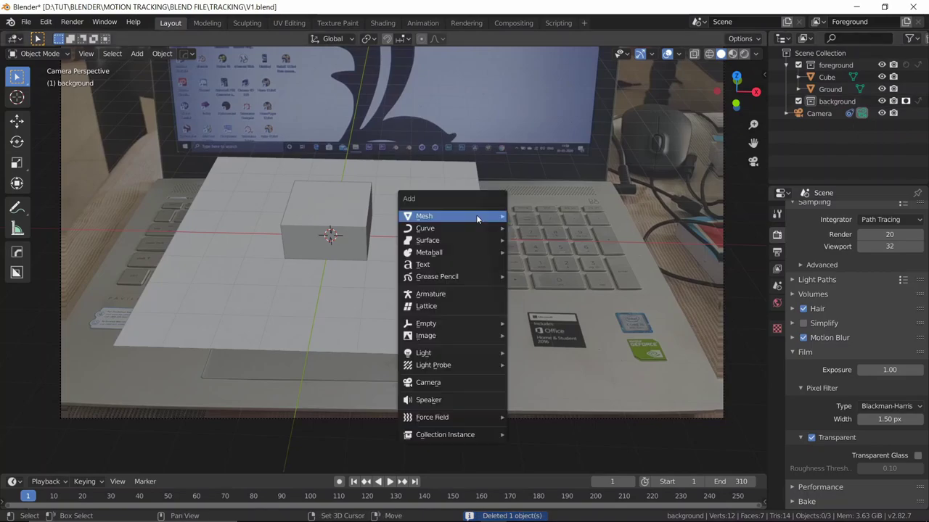
{"action": "mouse_move", "coordinate": [464, 352]}
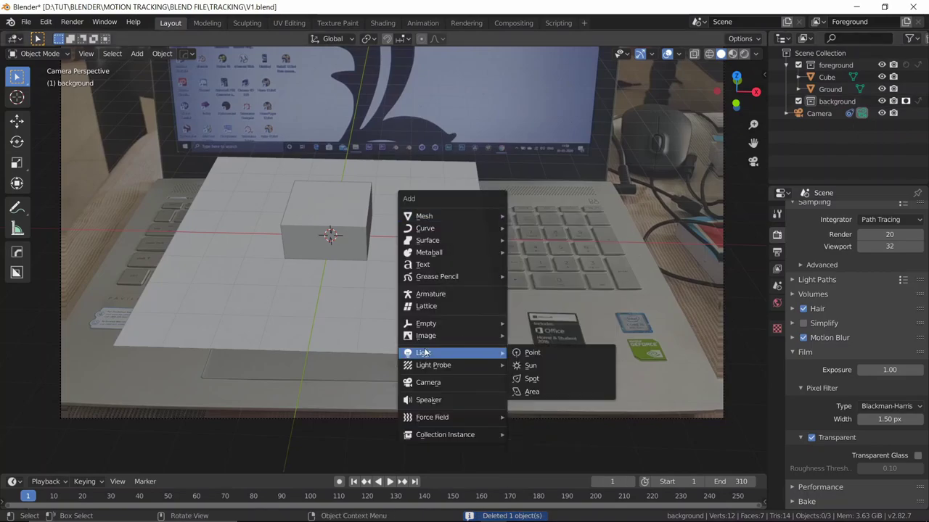
{"action": "left_click", "coordinate": [534, 352]}
{"action": "key", "text": "g"}
{"action": "key", "text": "z"}
{"action": "left_click", "coordinate": [353, 76]}
{"action": "key", "text": "g"}
{"action": "key", "text": "x"}
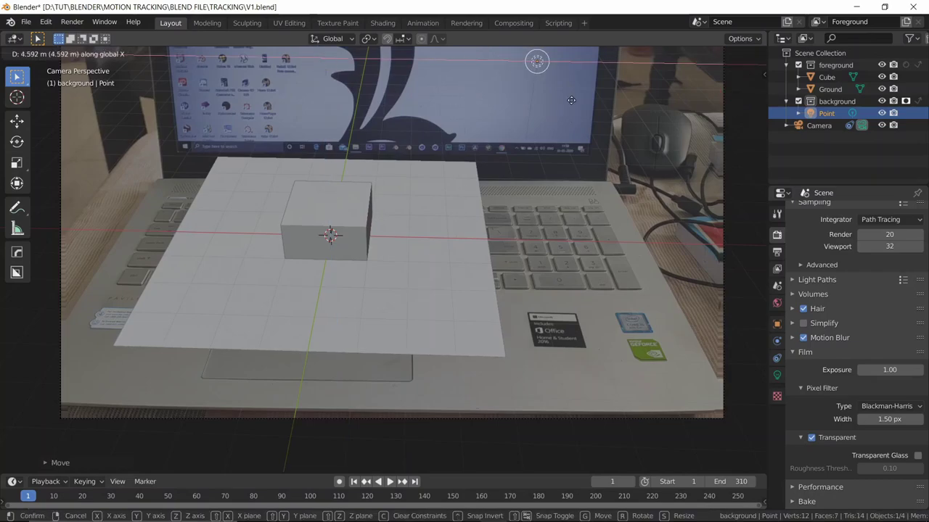
{"action": "left_click", "coordinate": [573, 76]}
- Move the Point light into the foreground collection and delete the emptied background collection
{"action": "left_click", "coordinate": [842, 104]}
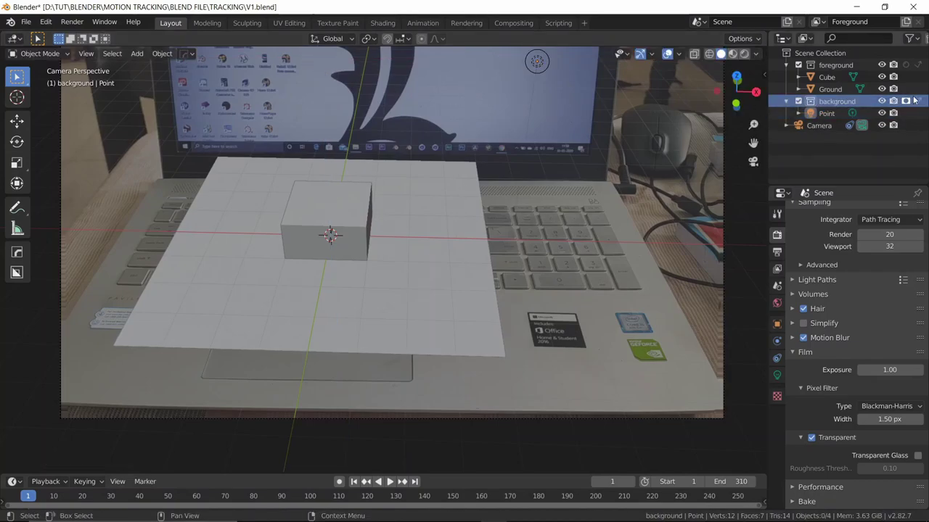
{"action": "left_click_drag", "start_coordinate": [826, 114], "coordinate": [827, 98]}
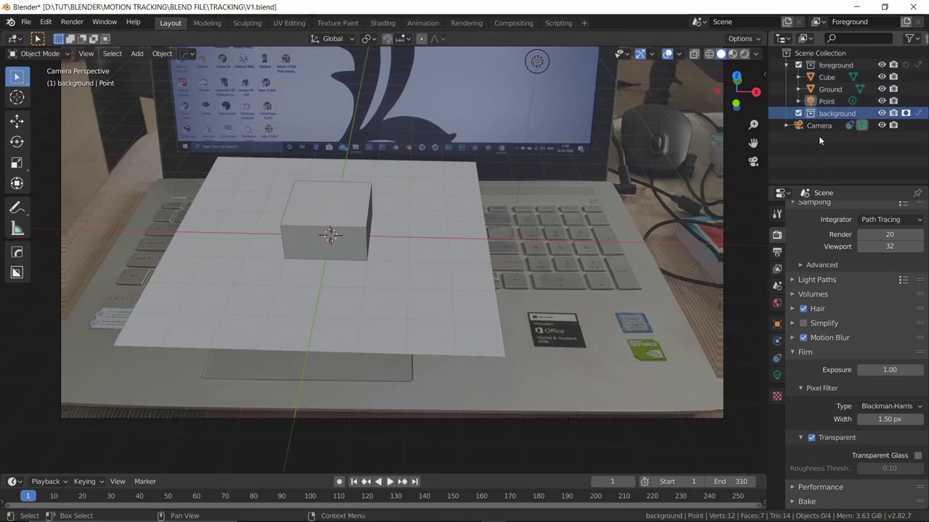
{"action": "key", "text": "x"}
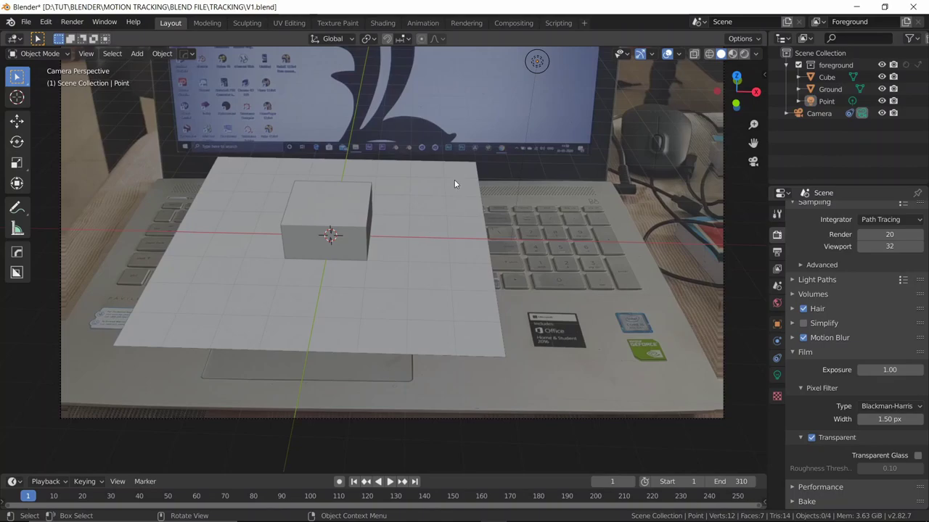
- Switch the viewport to Rendered shading and set the Point light's power to 500 W
{"action": "left_click", "coordinate": [744, 53]}
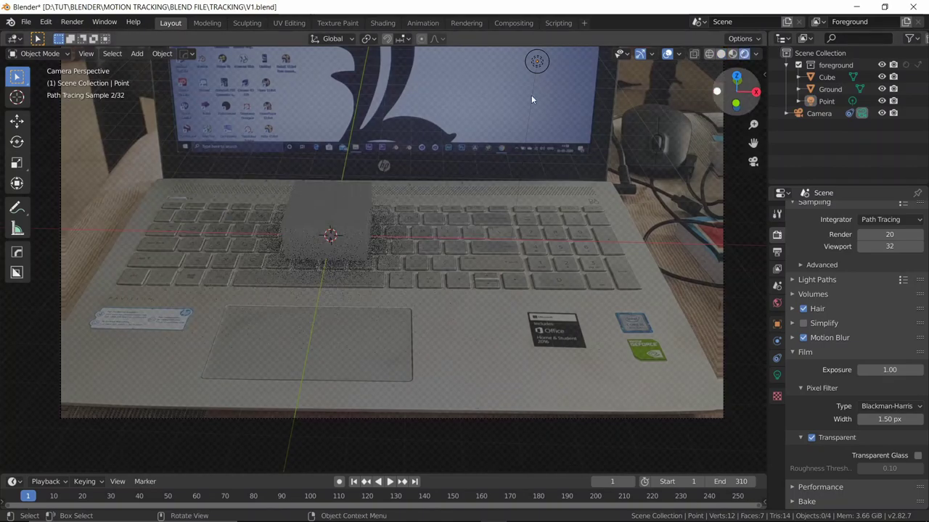
{"action": "left_click", "coordinate": [536, 62]}
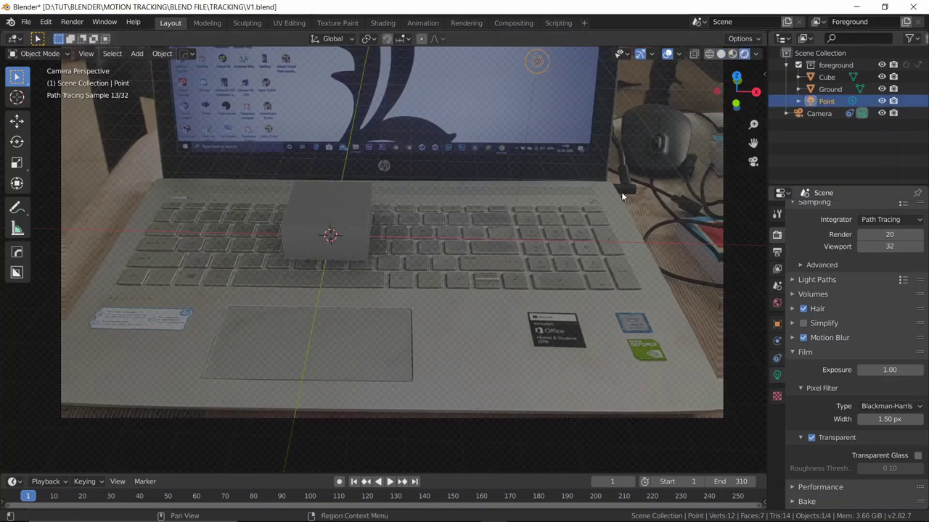
{"action": "left_click", "coordinate": [777, 375]}
{"action": "double_click", "coordinate": [886, 290]}
{"action": "type", "text": "200"}
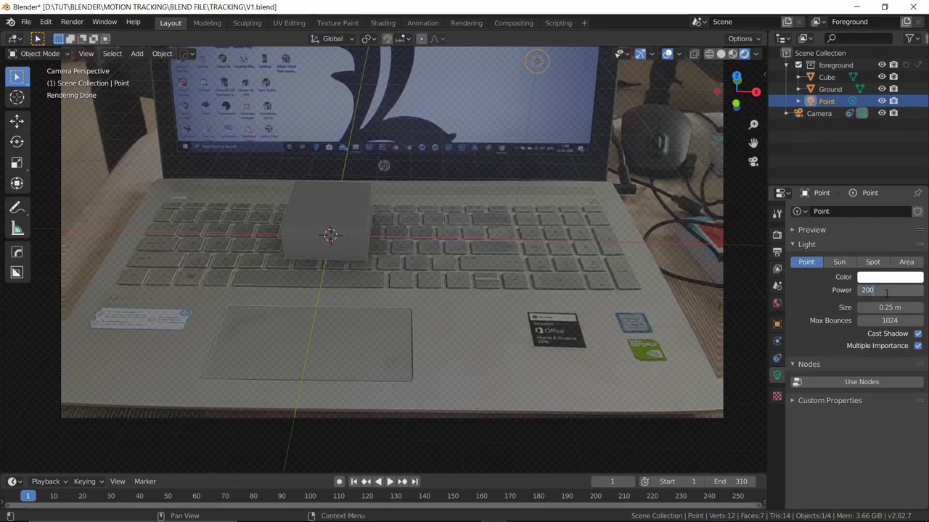
{"action": "key", "text": "Return"}
{"action": "double_click", "coordinate": [886, 290]}
{"action": "type", "text": "500"}
{"action": "key", "text": "Return"}
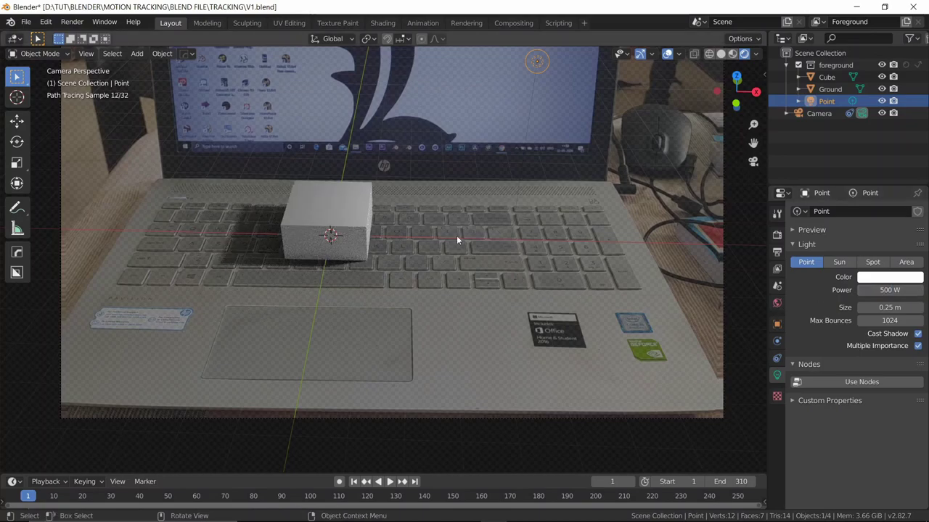
- Select the camera and set the opacity of its v10001.png background clip to 1.000
{"action": "scroll", "coordinate": [456, 235], "scroll_direction": "down", "scroll_amount": 3}
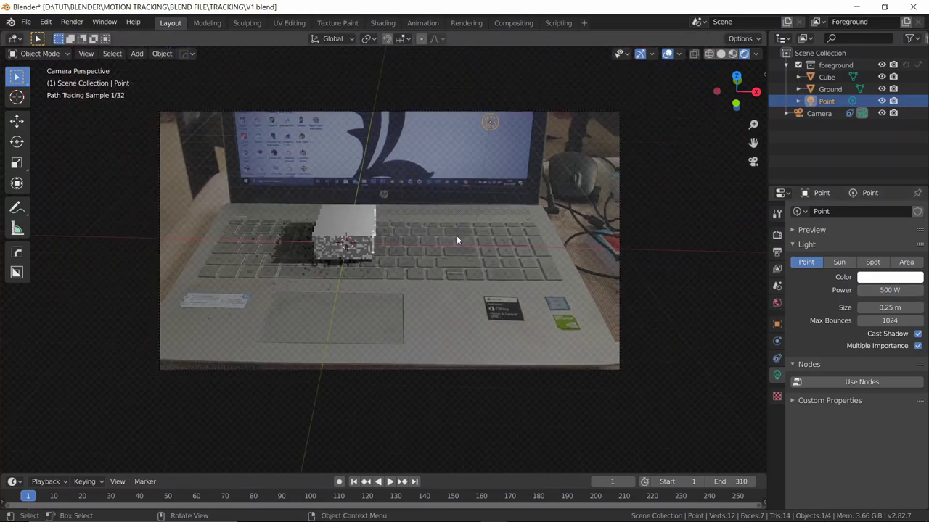
{"action": "left_click", "coordinate": [604, 135]}
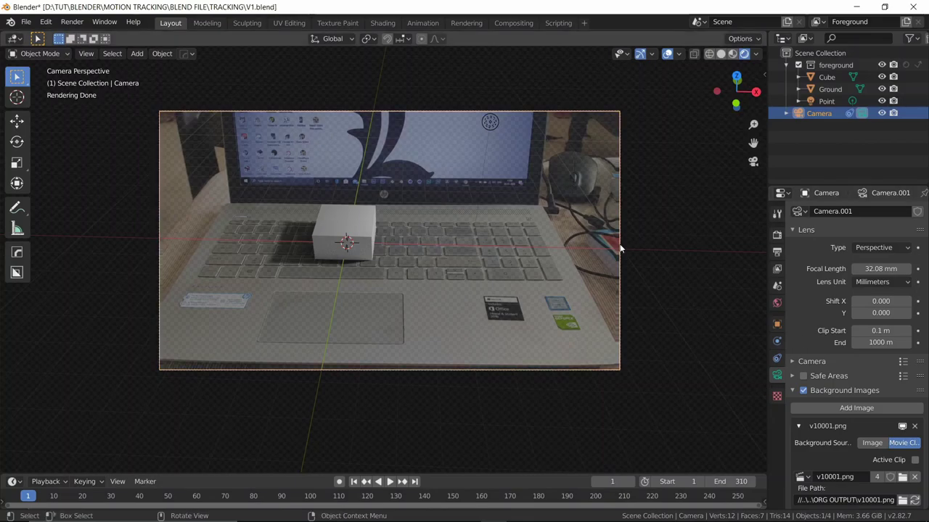
{"action": "scroll", "coordinate": [764, 383], "scroll_direction": "down", "scroll_amount": 3}
{"action": "scroll", "coordinate": [558, 326], "scroll_direction": "up", "scroll_amount": 3}
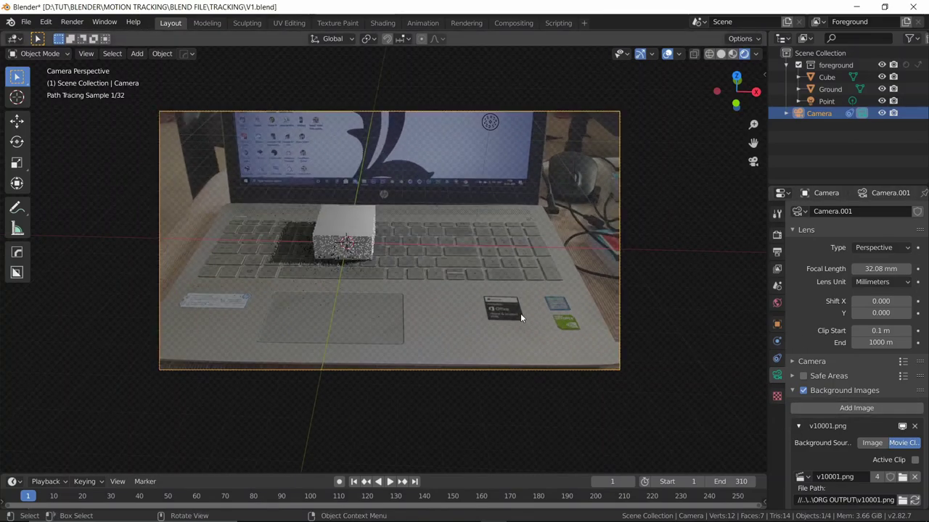
{"action": "scroll", "coordinate": [520, 314], "scroll_direction": "up", "scroll_amount": 2}
{"action": "scroll", "coordinate": [818, 379], "scroll_direction": "down", "scroll_amount": 6}
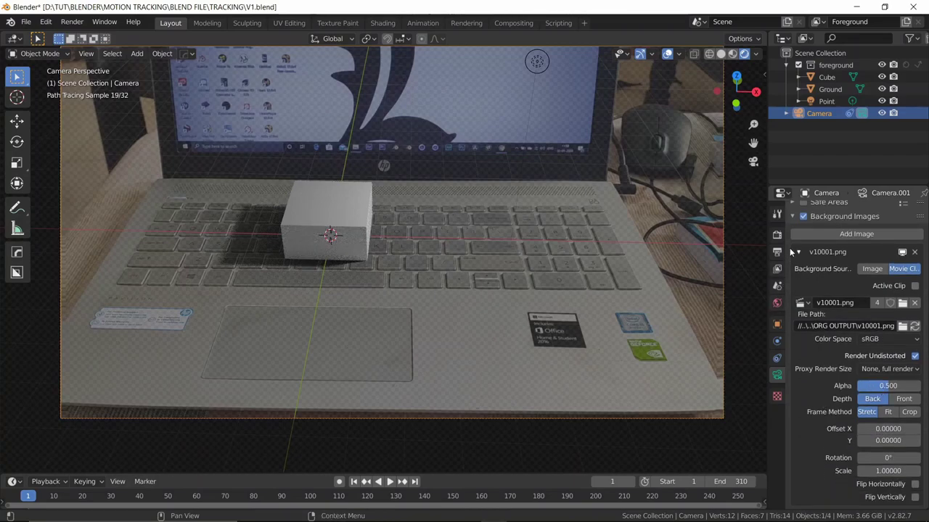
{"action": "left_click_drag", "start_coordinate": [916, 387], "coordinate": [928, 387]}
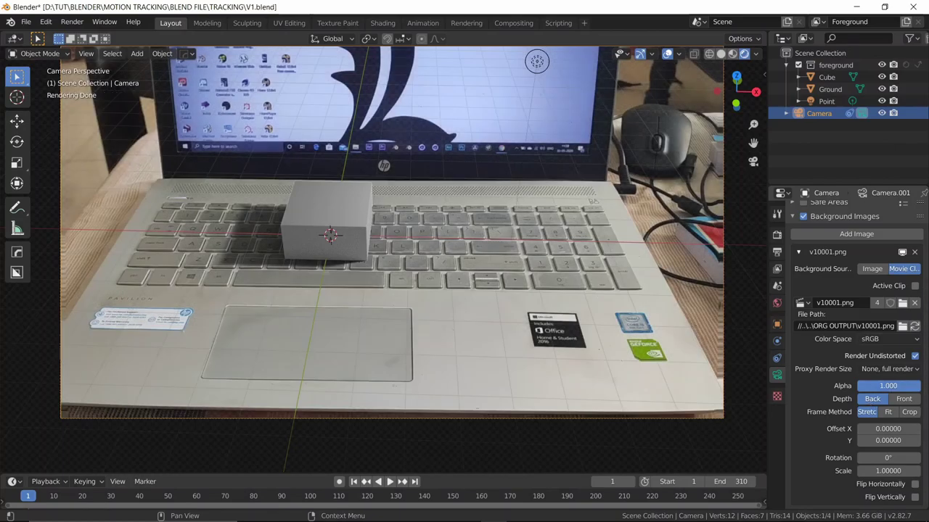
- Switch the viewport to Solid shading, select the Ground plane and expand its object Visibility settings
{"action": "scroll", "coordinate": [396, 272], "scroll_direction": "down", "scroll_amount": 4}
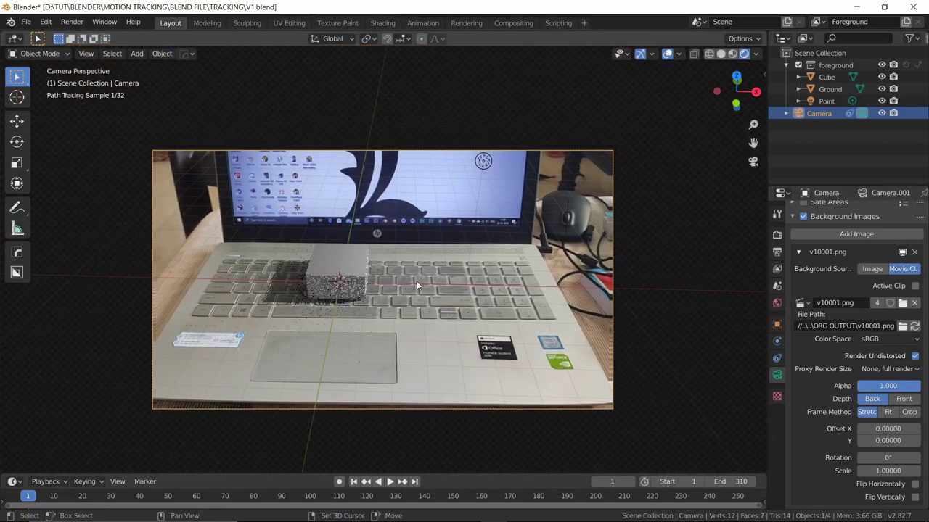
{"action": "scroll", "coordinate": [358, 272], "scroll_direction": "up", "scroll_amount": 1}
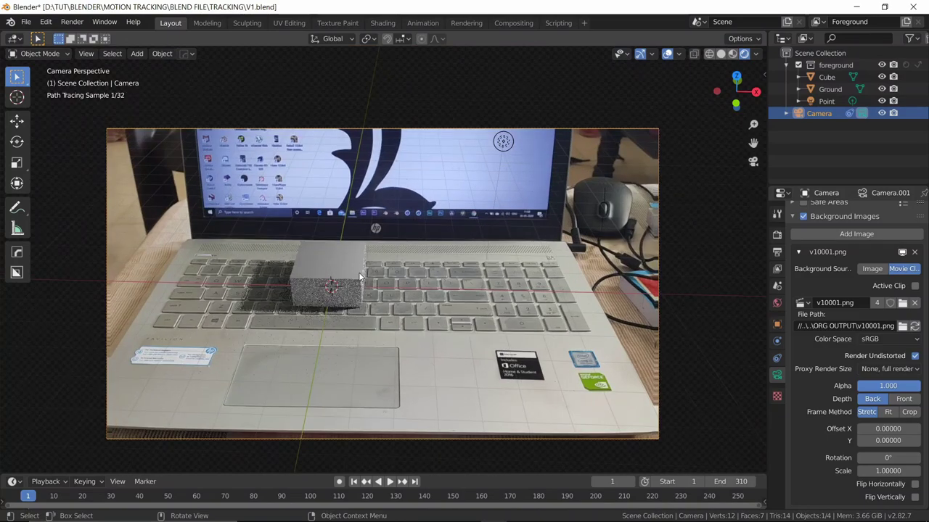
{"action": "left_click", "coordinate": [720, 55]}
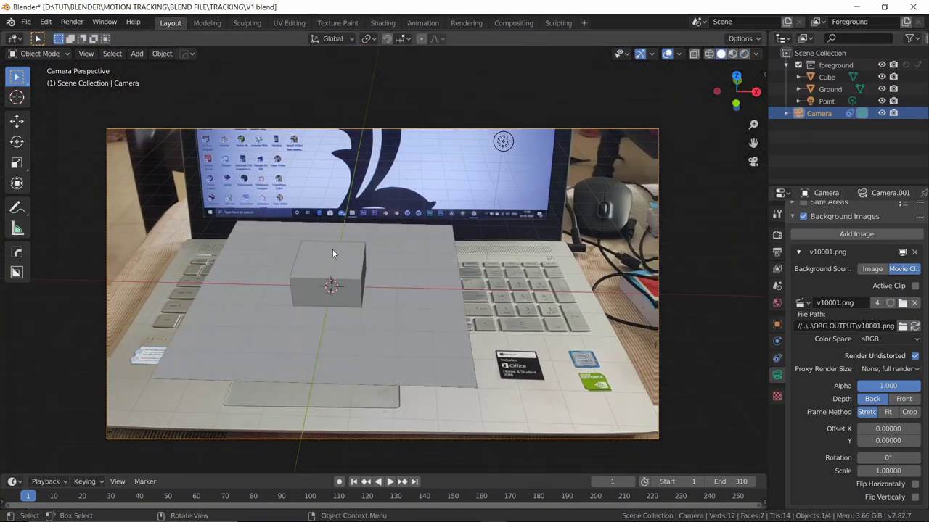
{"action": "left_click", "coordinate": [430, 244]}
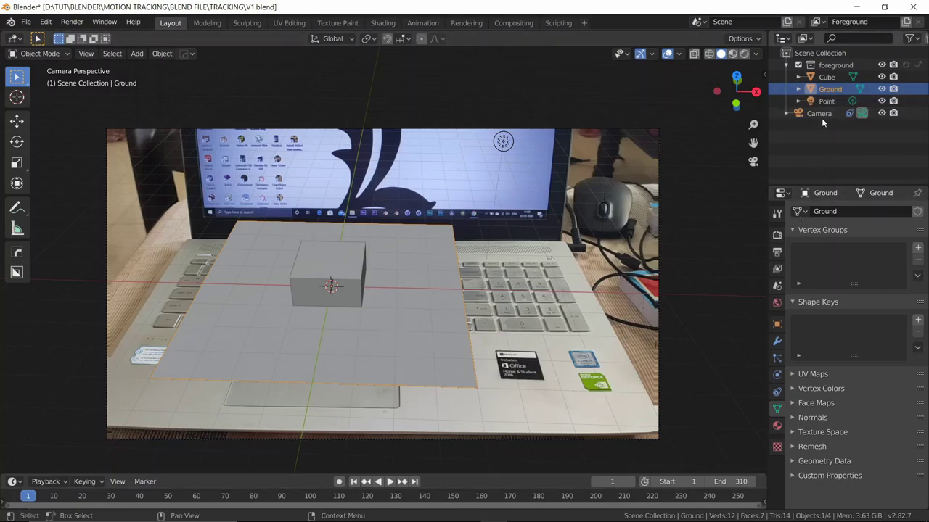
{"action": "left_click", "coordinate": [777, 324]}
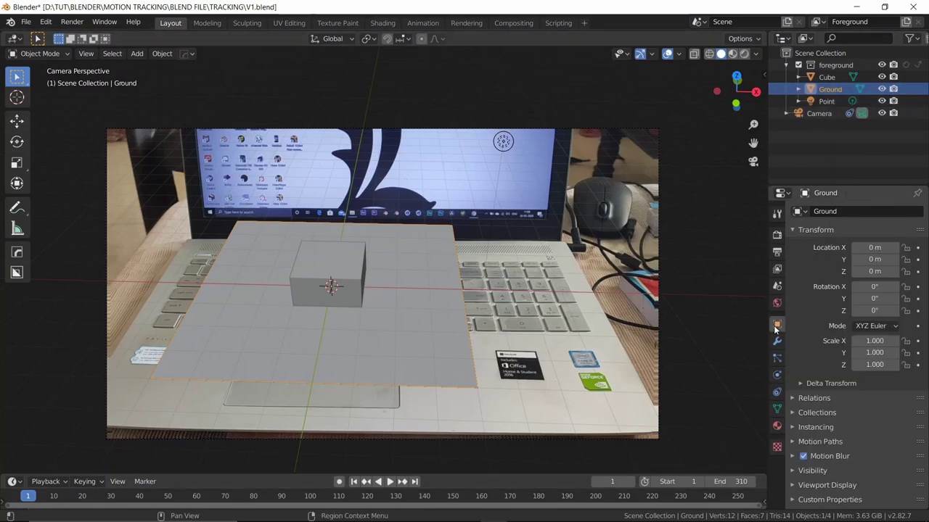
{"action": "left_click", "coordinate": [794, 470]}
{"action": "scroll", "coordinate": [820, 463], "scroll_direction": "down", "scroll_amount": 3}
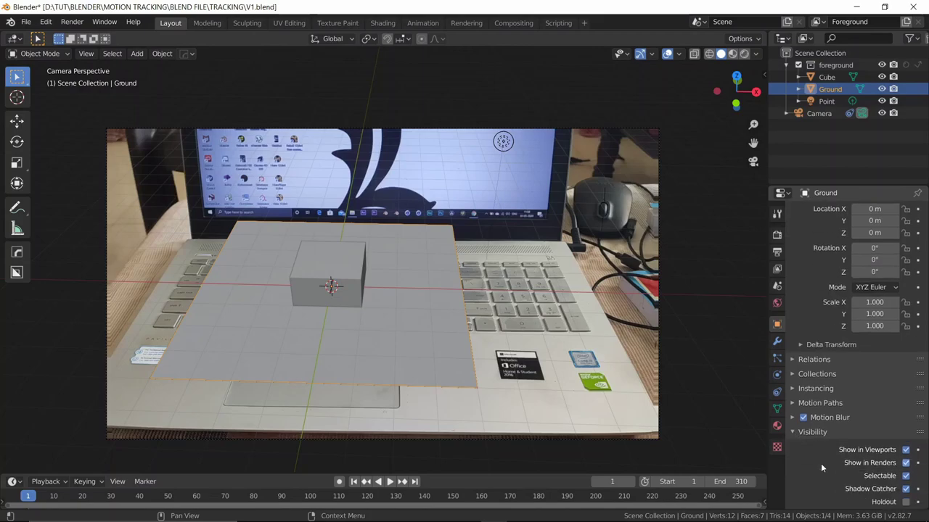
- Check the Ground plane's shadow catching in Rendered shading, return the viewport to Solid shading and save the file
{"action": "left_click", "coordinate": [743, 54]}
{"action": "left_click", "coordinate": [906, 450]}
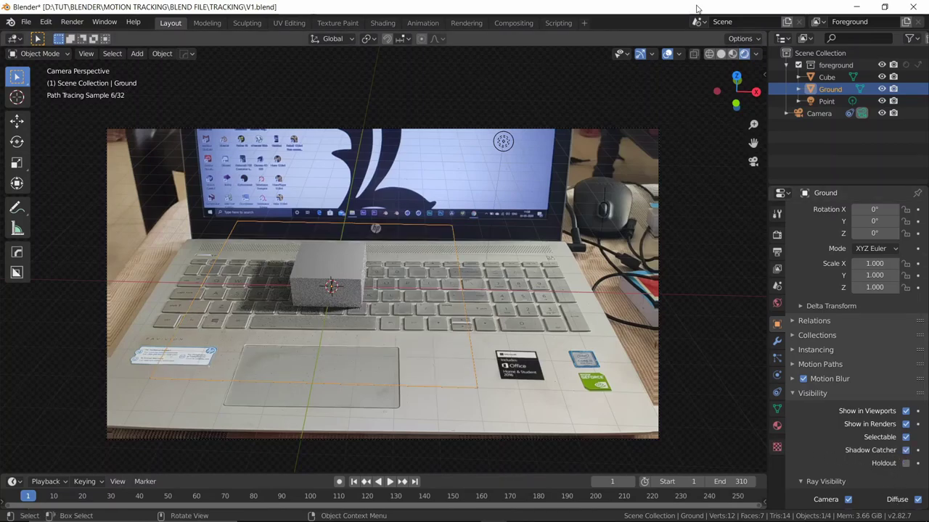
{"action": "left_click", "coordinate": [721, 54]}
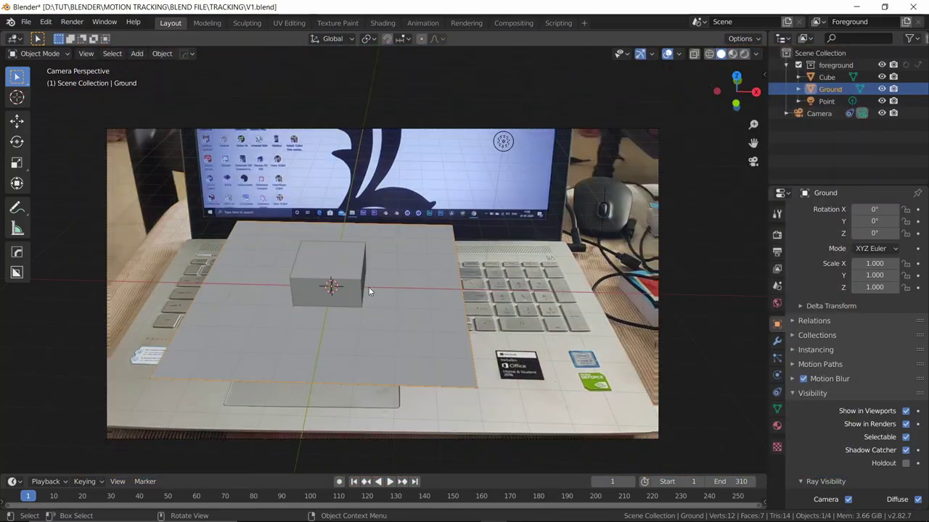
{"action": "key", "text": "ctrl+s"}
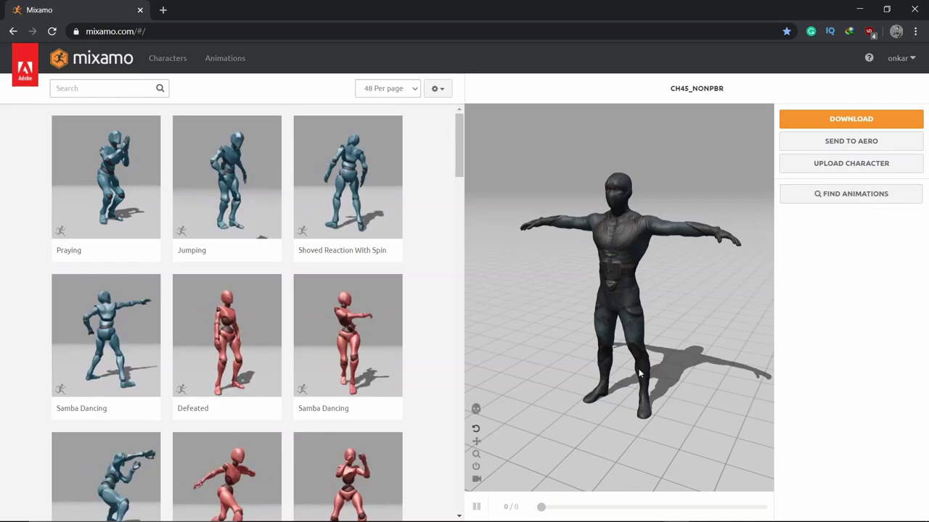
- Switch to Mixamo in the browser and look through its character library
{"action": "left_click", "coordinate": [903, 59]}
{"action": "left_click", "coordinate": [861, 308]}
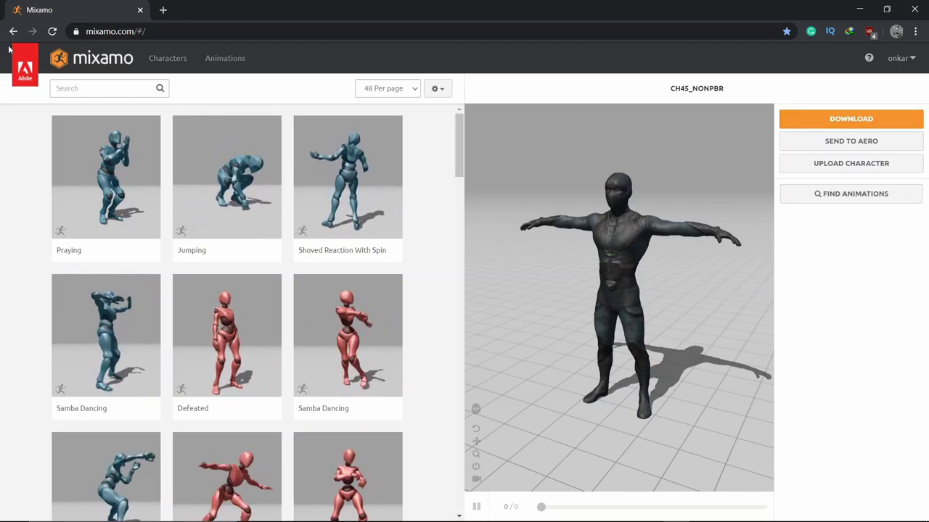
{"action": "left_click", "coordinate": [159, 61]}
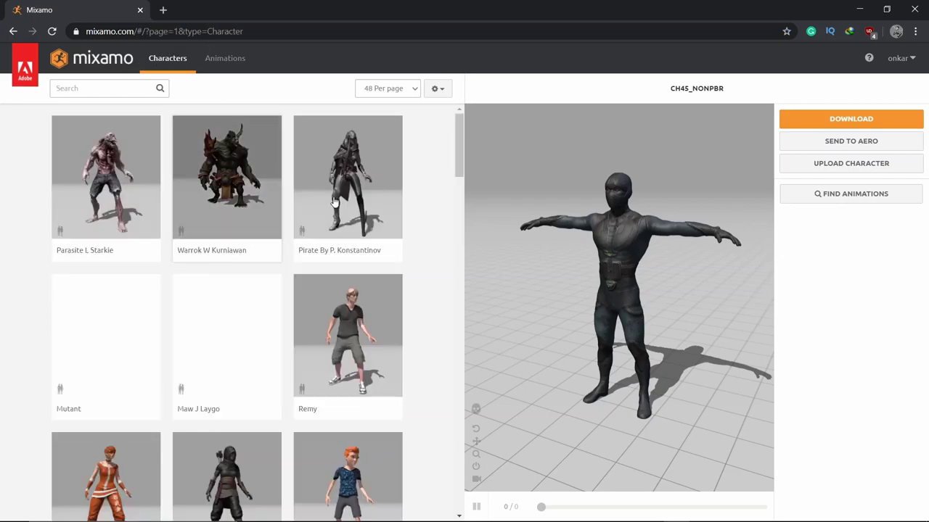
{"action": "scroll", "coordinate": [346, 216], "scroll_direction": "down", "scroll_amount": 1}
{"action": "scroll", "coordinate": [348, 225], "scroll_direction": "down", "scroll_amount": 8}
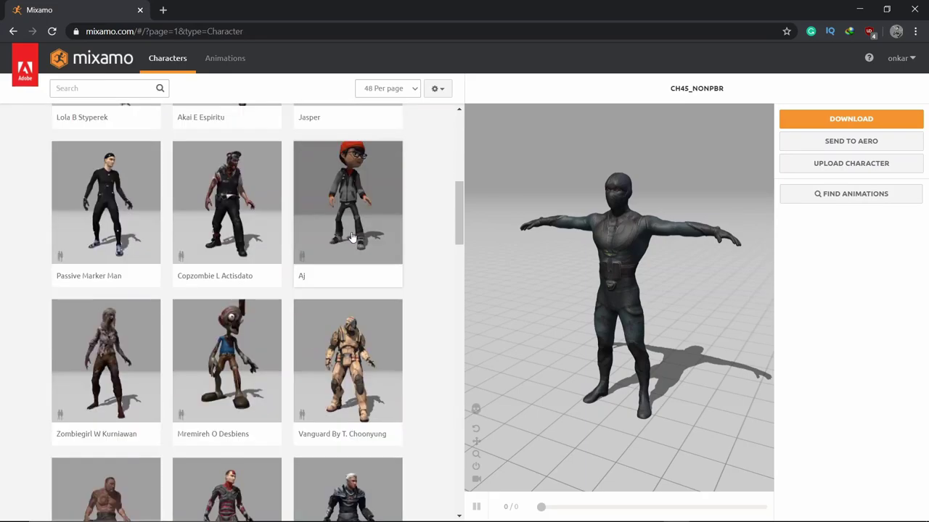
{"action": "scroll", "coordinate": [421, 242], "scroll_direction": "down", "scroll_amount": 1}
{"action": "scroll", "coordinate": [421, 241], "scroll_direction": "down", "scroll_amount": 4}
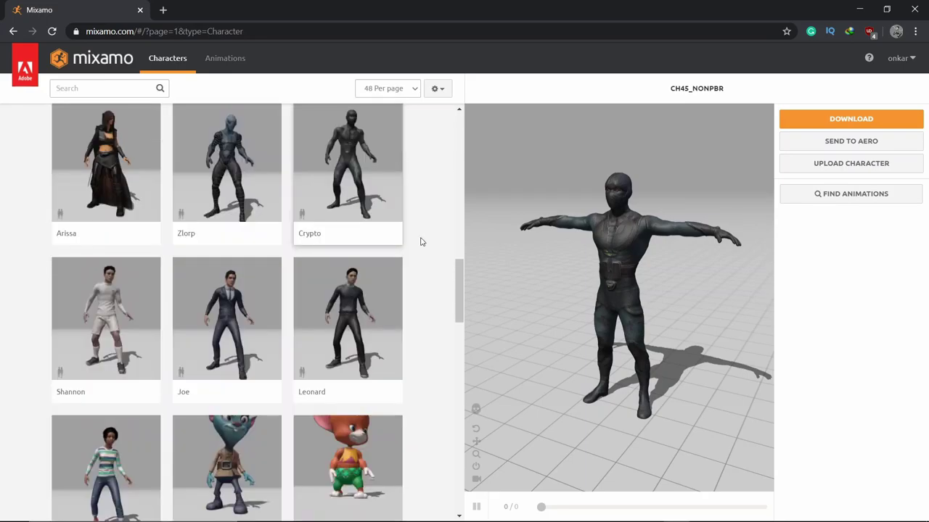
{"action": "scroll", "coordinate": [426, 244], "scroll_direction": "up", "scroll_amount": 2}
{"action": "scroll", "coordinate": [426, 244], "scroll_direction": "up", "scroll_amount": 3}
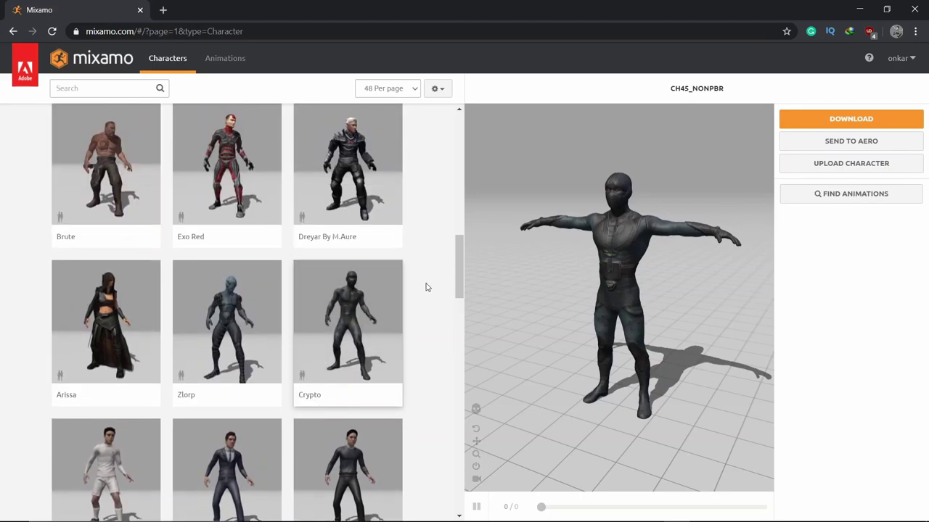
{"action": "scroll", "coordinate": [427, 286], "scroll_direction": "up", "scroll_amount": 4}
{"action": "scroll", "coordinate": [427, 280], "scroll_direction": "up", "scroll_amount": 8}
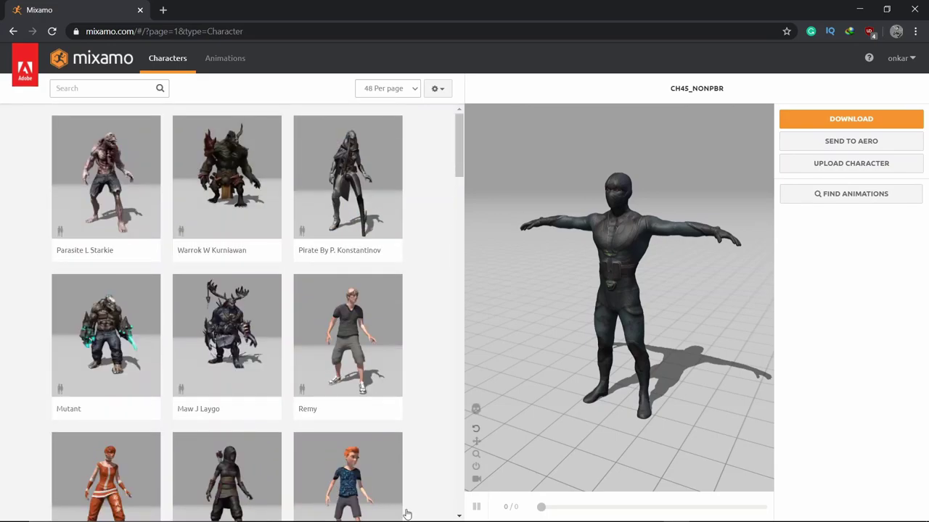
- Search Mixamo's animations for "dancing" and apply the blue figure's Dancing animation to the black-suited character
{"action": "left_click", "coordinate": [226, 62]}
{"action": "left_click", "coordinate": [117, 88]}
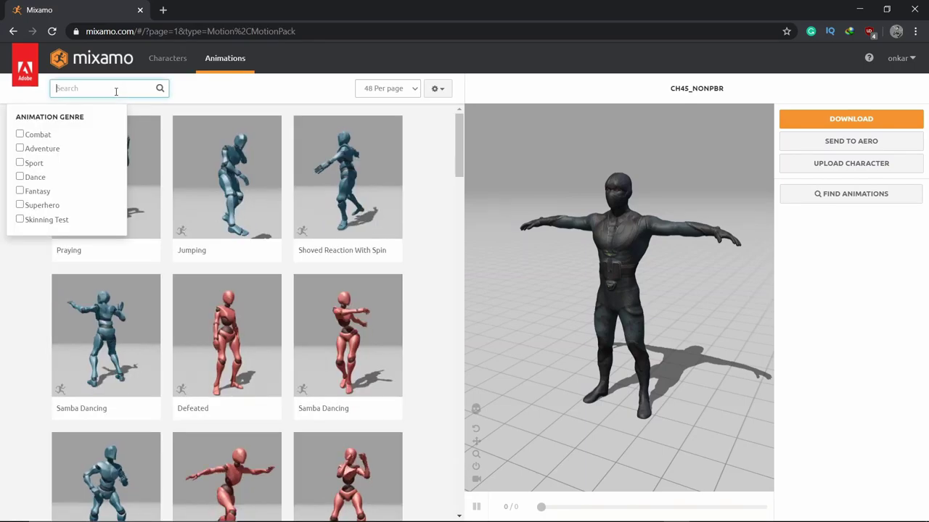
{"action": "type", "text": "dancing"}
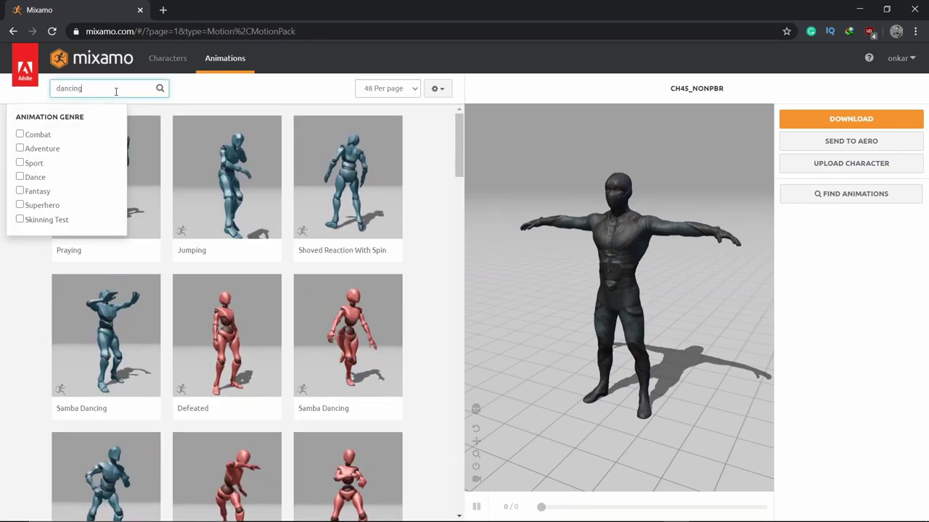
{"action": "key", "text": "Return"}
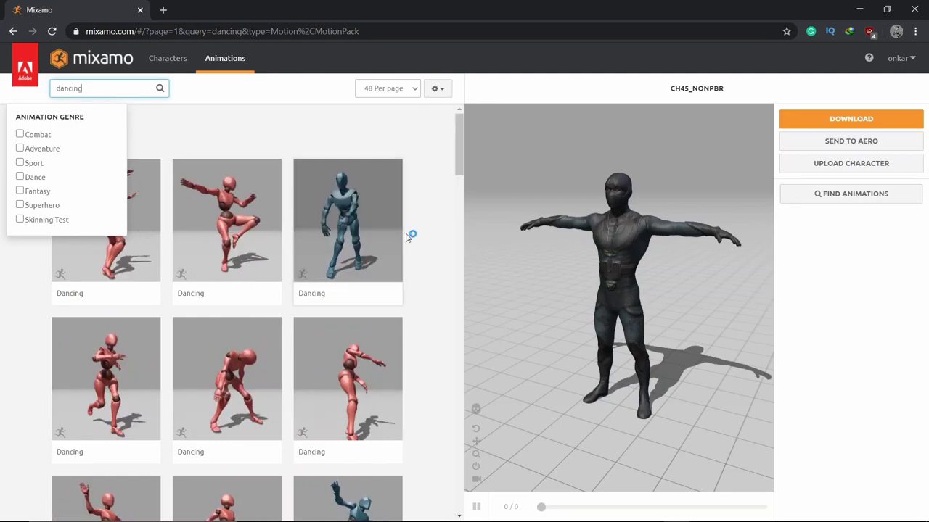
{"action": "scroll", "coordinate": [385, 304], "scroll_direction": "down", "scroll_amount": 2}
{"action": "scroll", "coordinate": [379, 195], "scroll_direction": "up", "scroll_amount": 2}
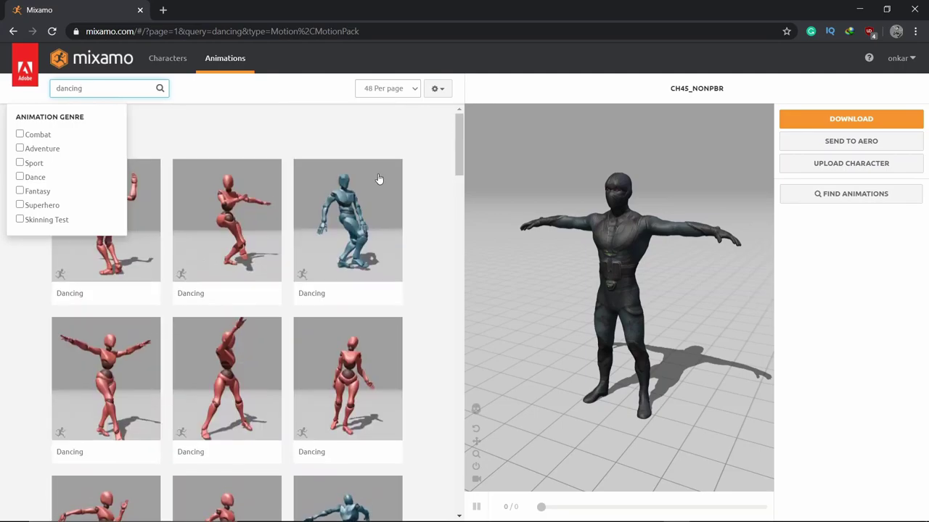
{"action": "left_click", "coordinate": [336, 236]}
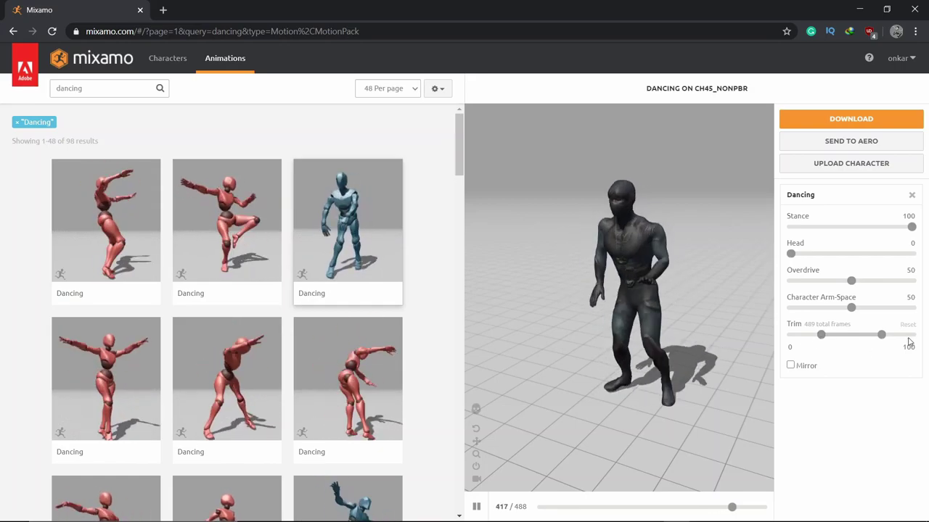
- Trim the Dancing animation to the range 0 to 94
{"action": "left_click_drag", "start_coordinate": [820, 336], "coordinate": [777, 342]}
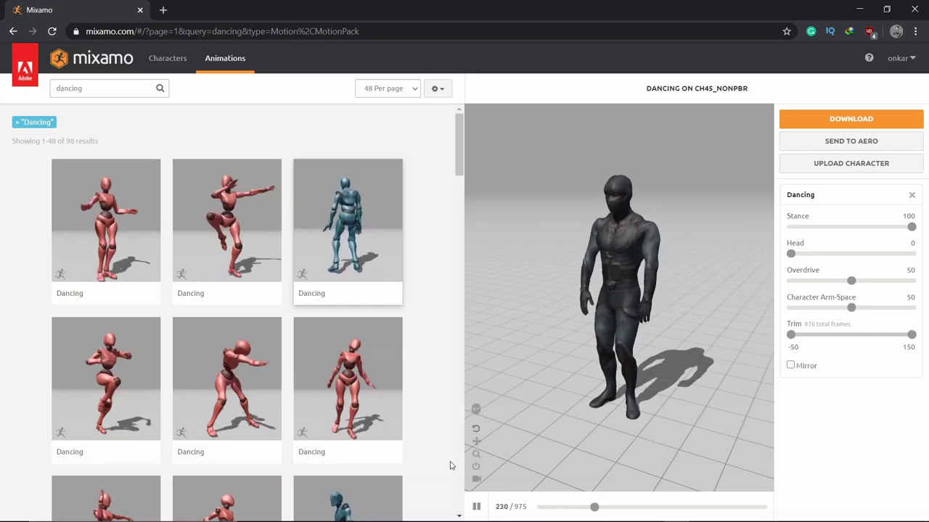
{"action": "left_click", "coordinate": [476, 507]}
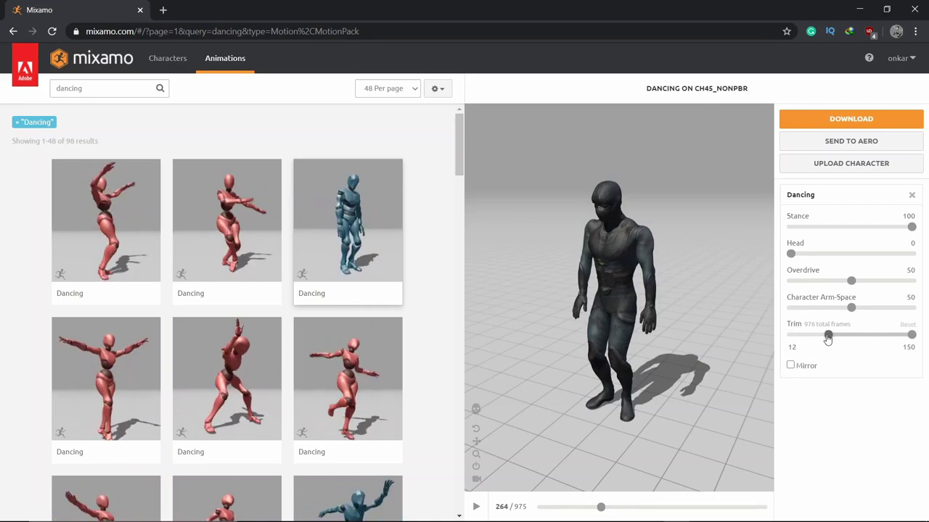
{"action": "left_click_drag", "start_coordinate": [827, 338], "coordinate": [791, 351]}
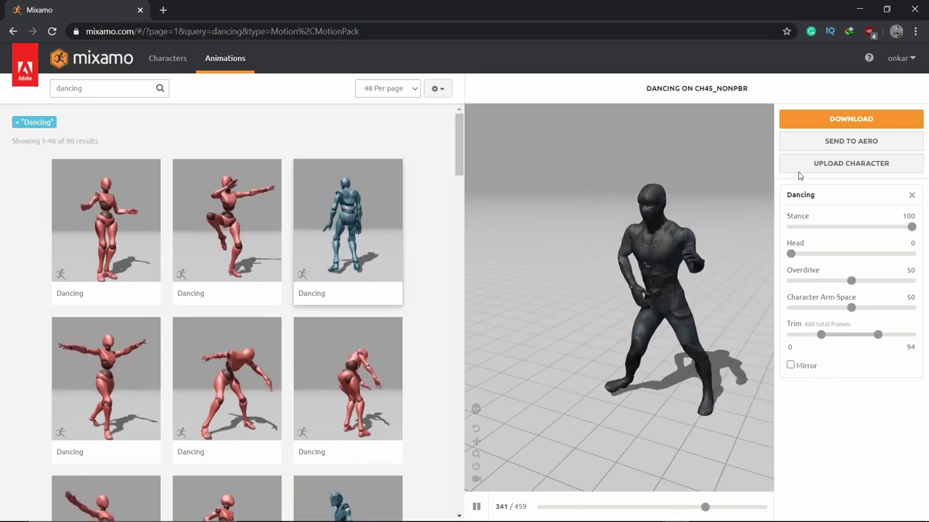
{"action": "left_click", "coordinate": [820, 258]}
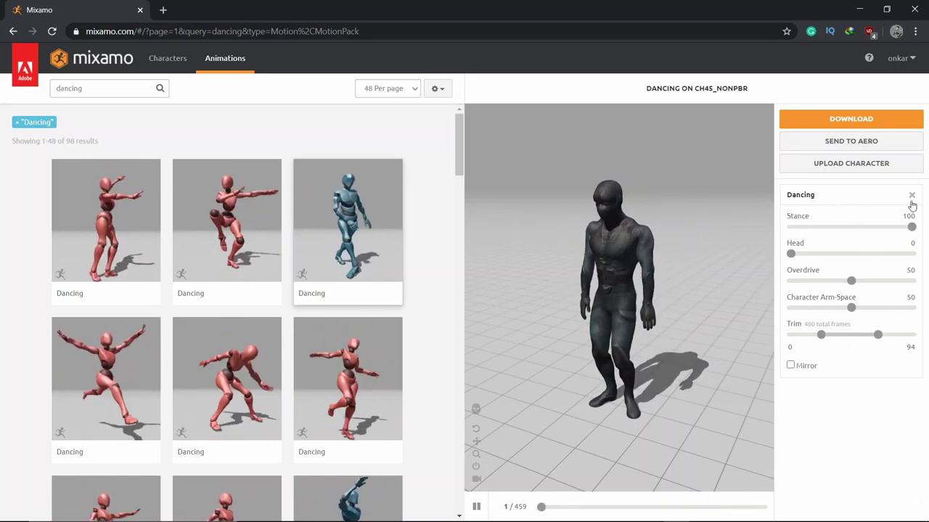
- Open the download settings for the Dancing animation and choose the FBX(.fbx) format, With Skin and no keyframe reduction
{"action": "left_click", "coordinate": [819, 121]}
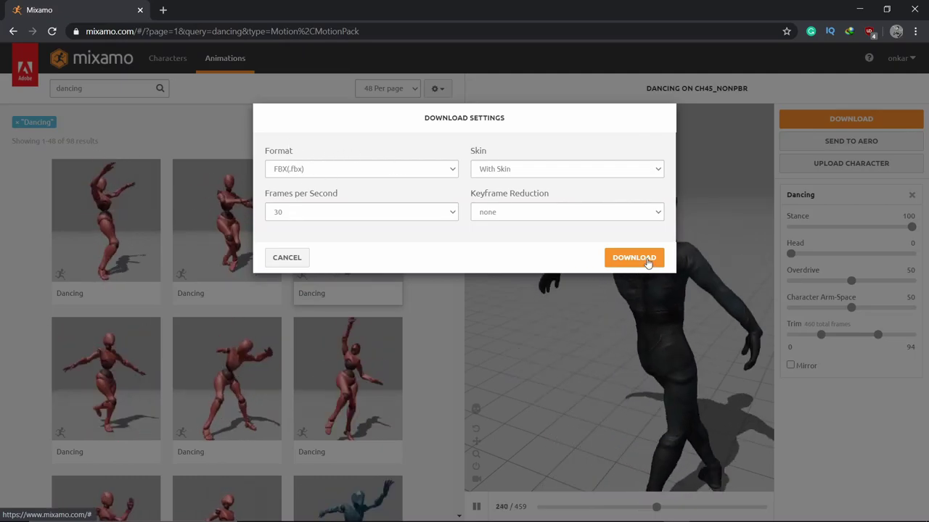
{"action": "left_click", "coordinate": [323, 169]}
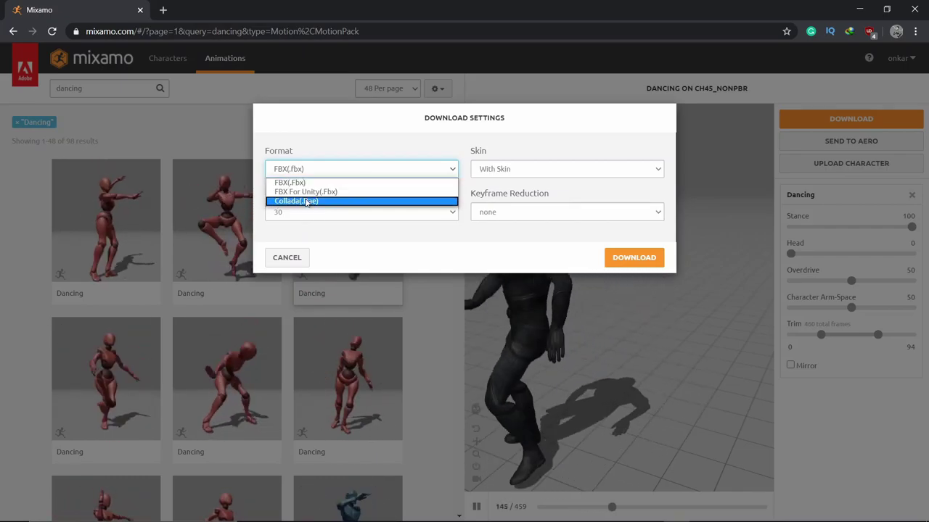
{"action": "left_click", "coordinate": [294, 182]}
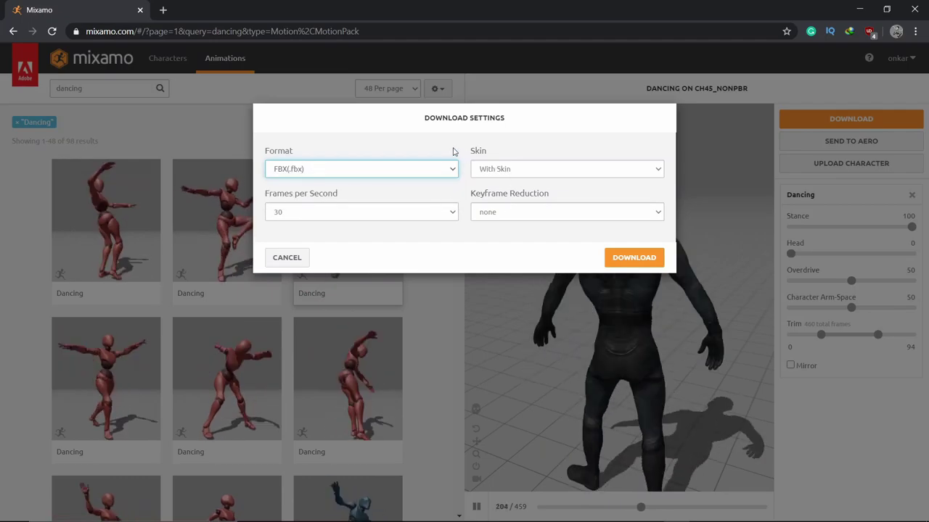
{"action": "left_click", "coordinate": [522, 172]}
{"action": "left_click", "coordinate": [521, 172]}
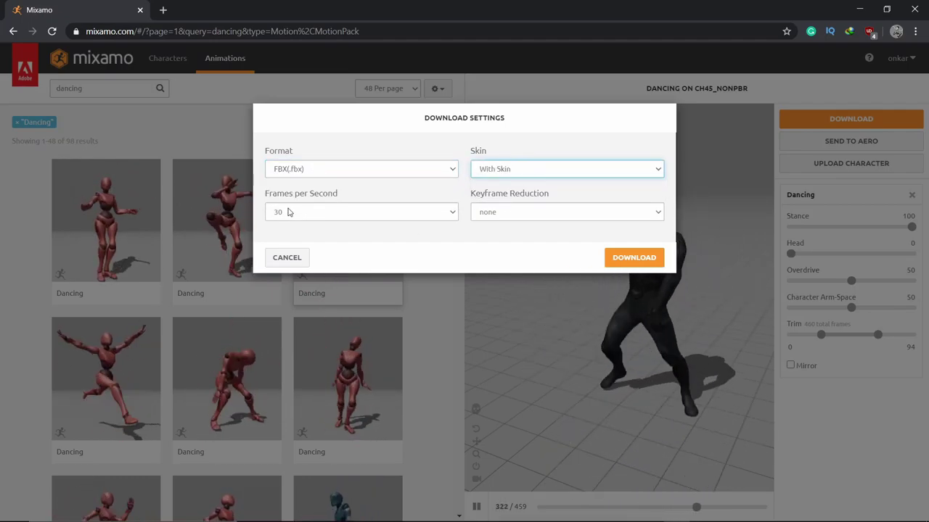
{"action": "left_click", "coordinate": [550, 219]}
{"action": "left_click", "coordinate": [550, 224]}
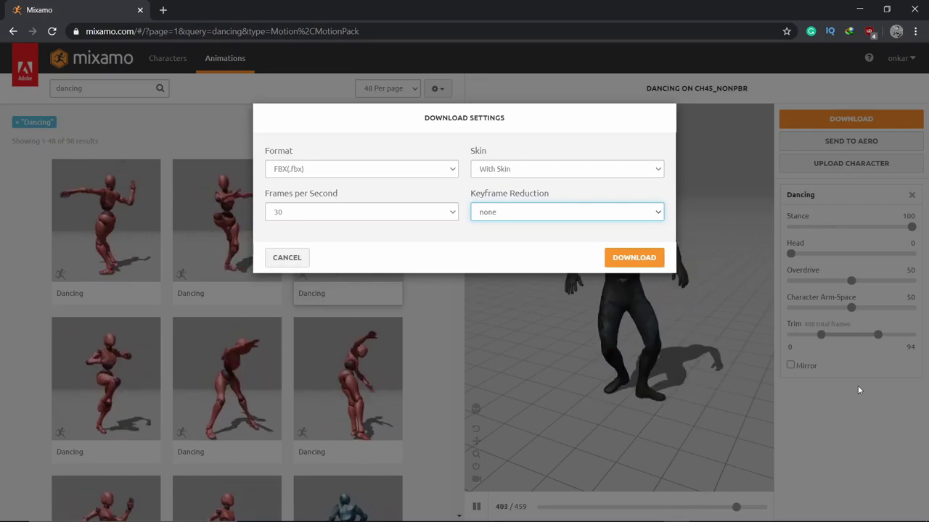
- Switch to File Explorer, go to the Downloads folder and select the downloaded Dancing file
{"action": "key", "text": "alt+Tab"}
{"action": "key", "text": "alt+Tab"}
{"action": "key", "text": "alt+Tab"}
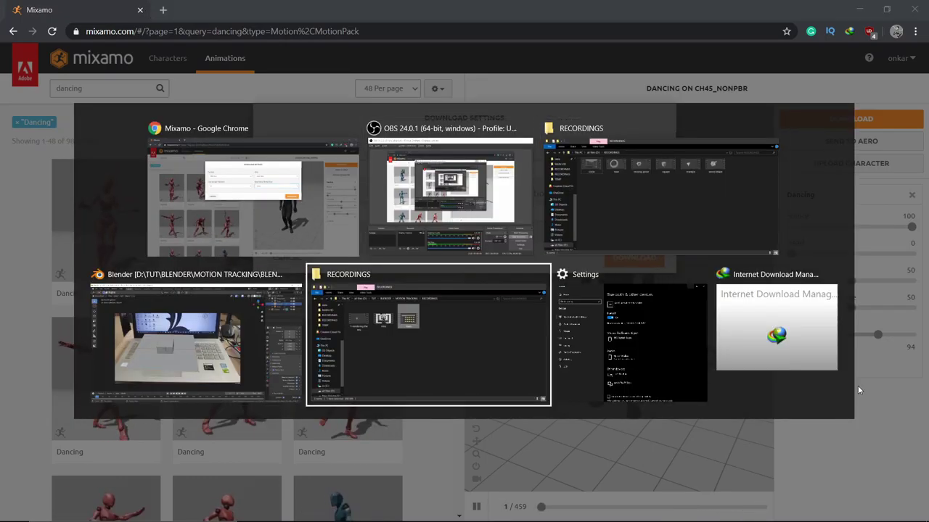
{"action": "key", "text": "alt"}
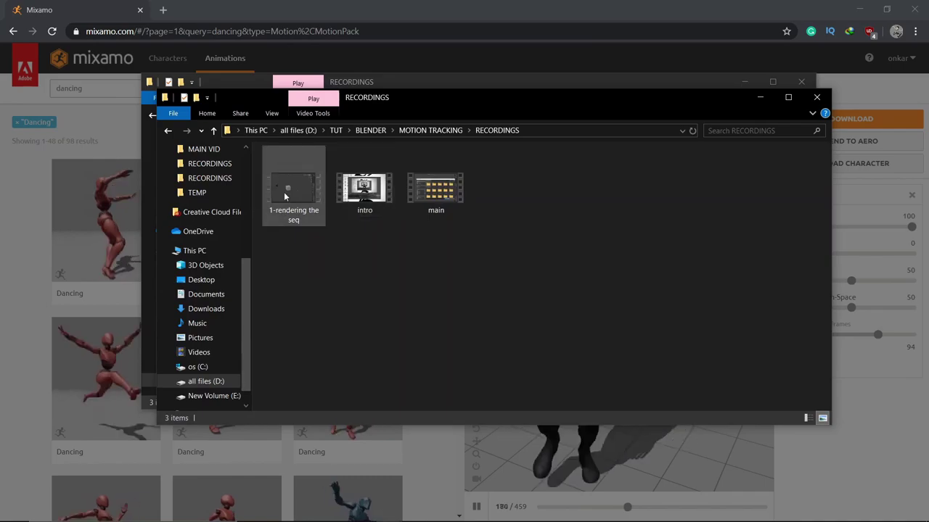
{"action": "scroll", "coordinate": [185, 193], "scroll_direction": "up", "scroll_amount": 3}
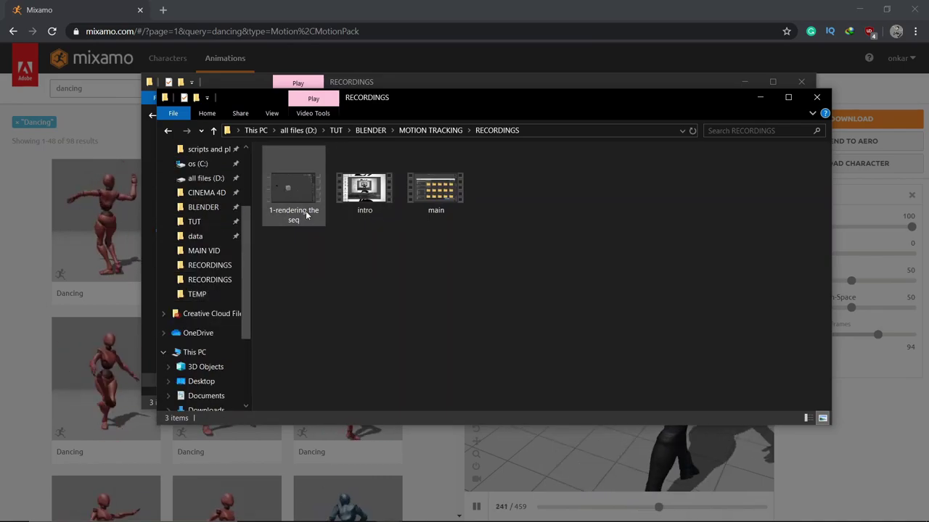
{"action": "scroll", "coordinate": [185, 207], "scroll_direction": "up", "scroll_amount": 3}
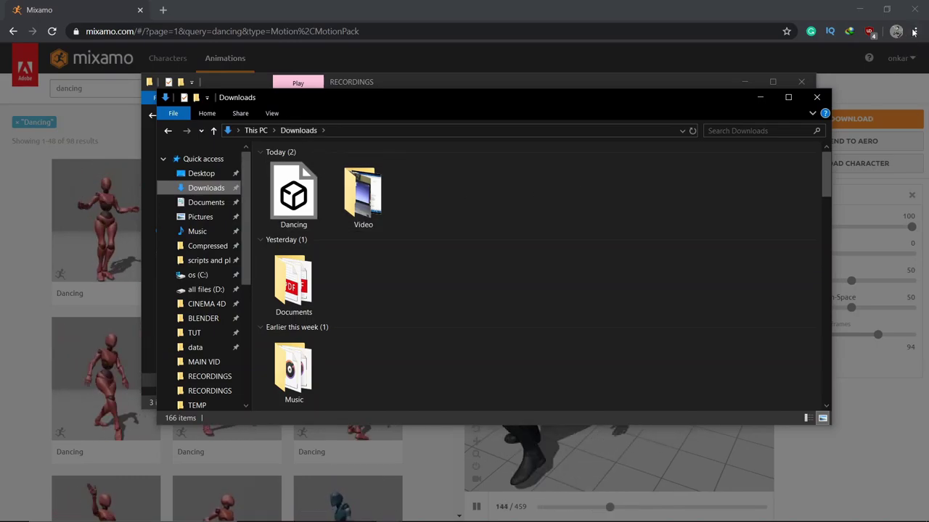
{"action": "left_click", "coordinate": [291, 195]}
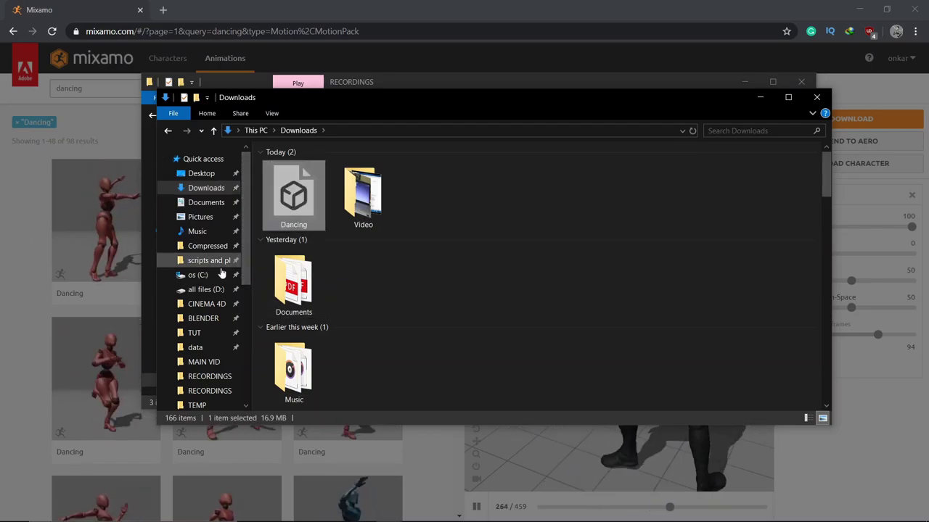
- Create a folder named "dancing guy 2" in 3D_MODELS on drive D and paste the Dancing file into it
{"action": "scroll", "coordinate": [210, 263], "scroll_direction": "down", "scroll_amount": 1}
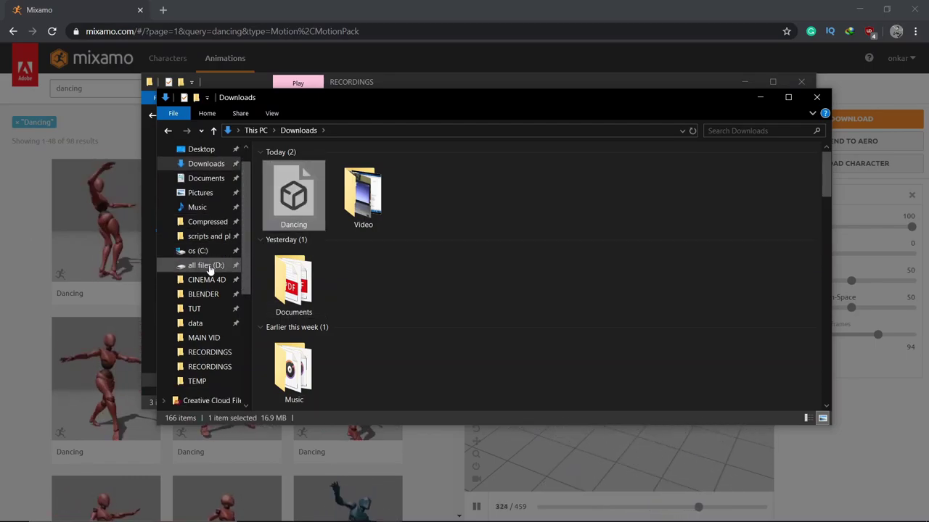
{"action": "left_click", "coordinate": [210, 266]}
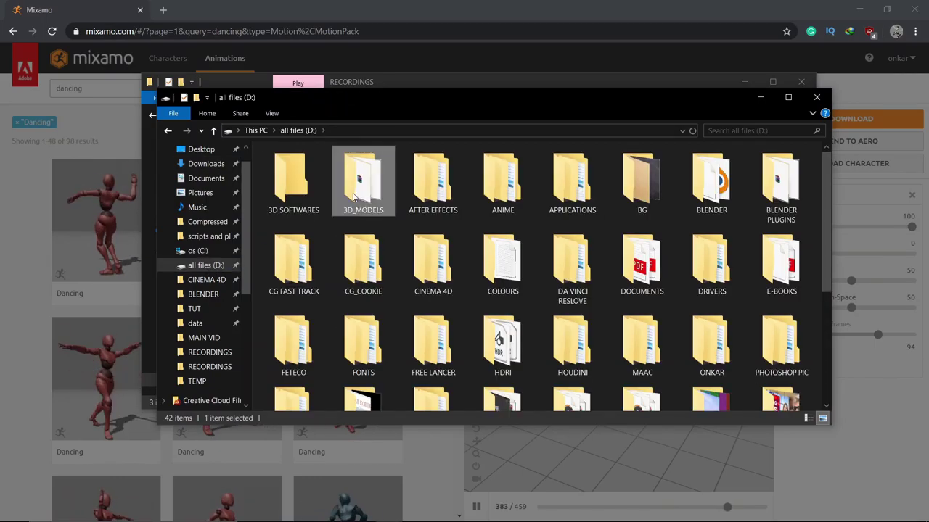
{"action": "double_click", "coordinate": [356, 190]}
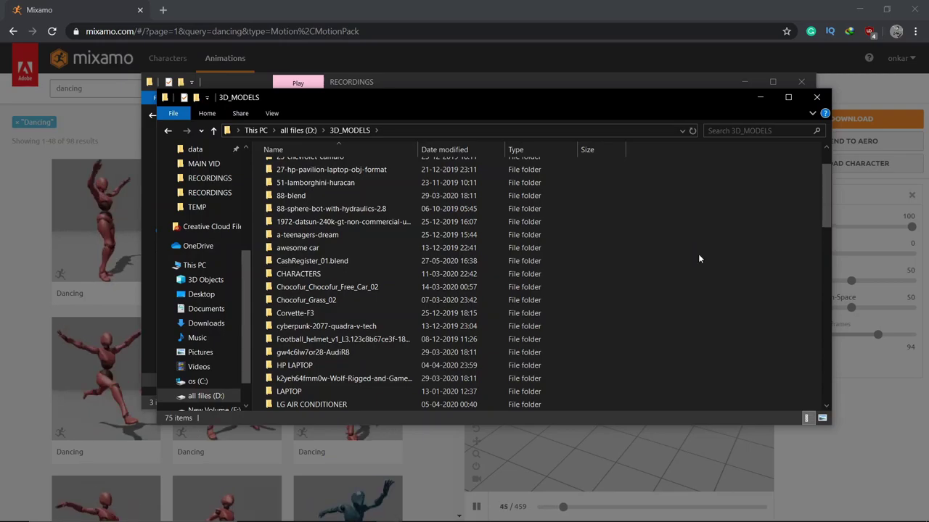
{"action": "key", "text": "ctrl+shift+n"}
{"action": "type", "text": "danci"}
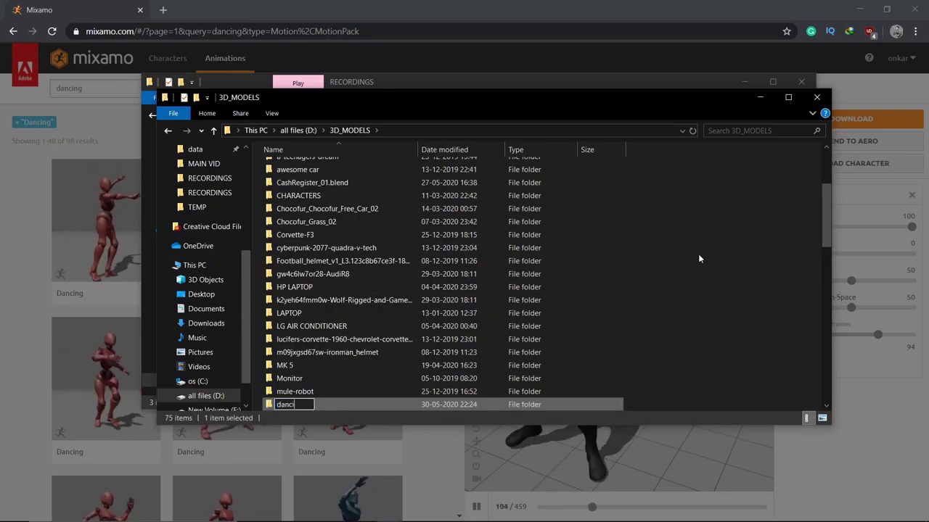
{"action": "type", "text": "ng guy 2"}
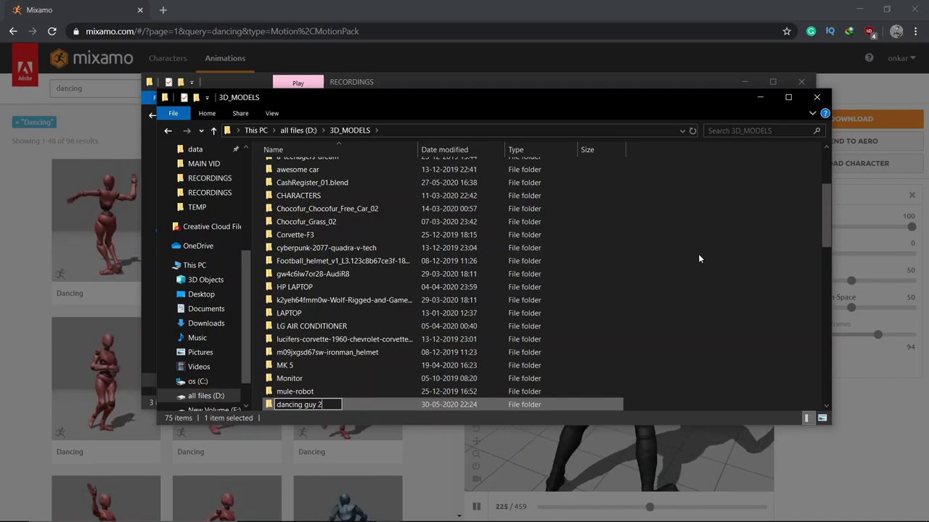
{"action": "key", "text": "Return"}
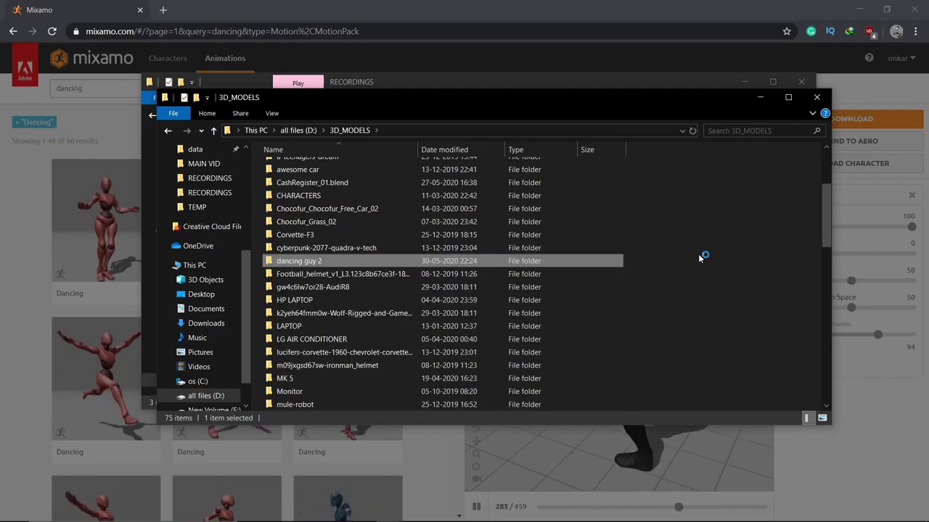
{"action": "key", "text": "Return"}
{"action": "key", "text": "ctrl+v"}
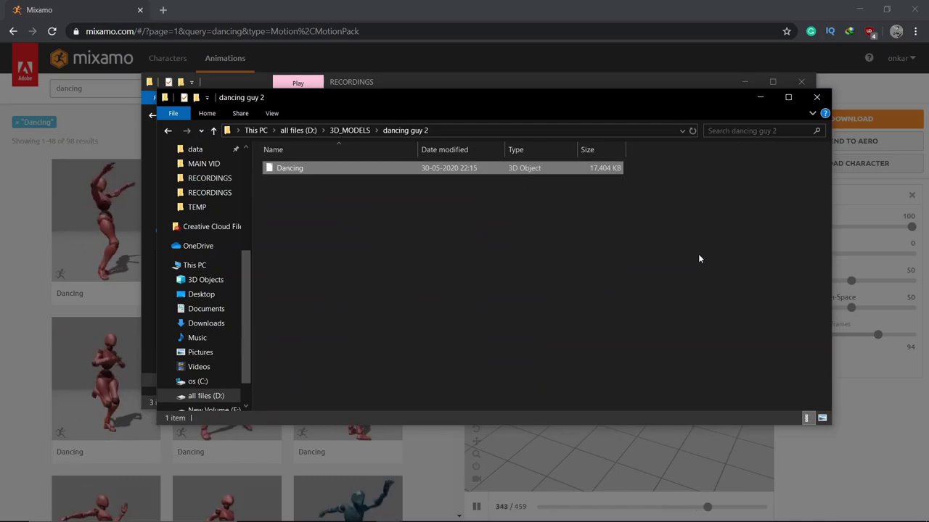
- Minimize both File Explorer windows, cancel Mixamo's download settings and return to Blender
{"action": "left_click", "coordinate": [760, 97]}
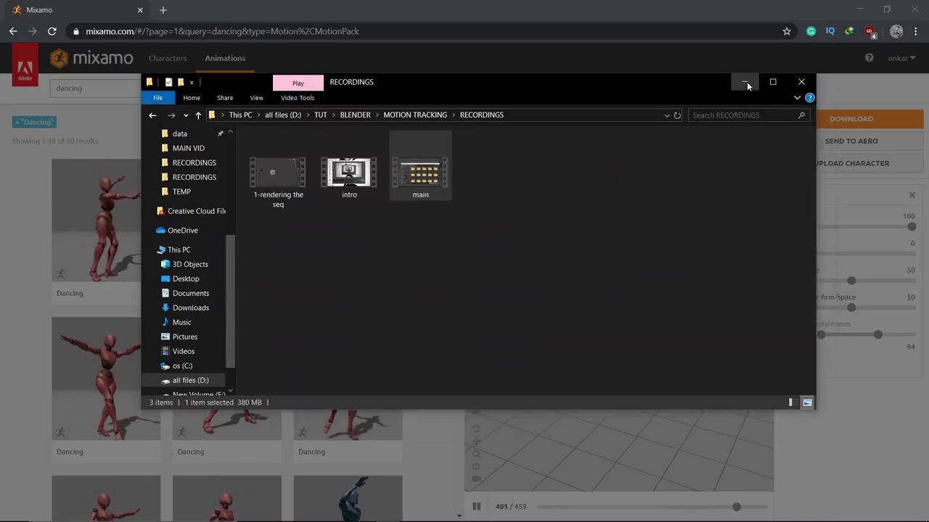
{"action": "left_click", "coordinate": [745, 81]}
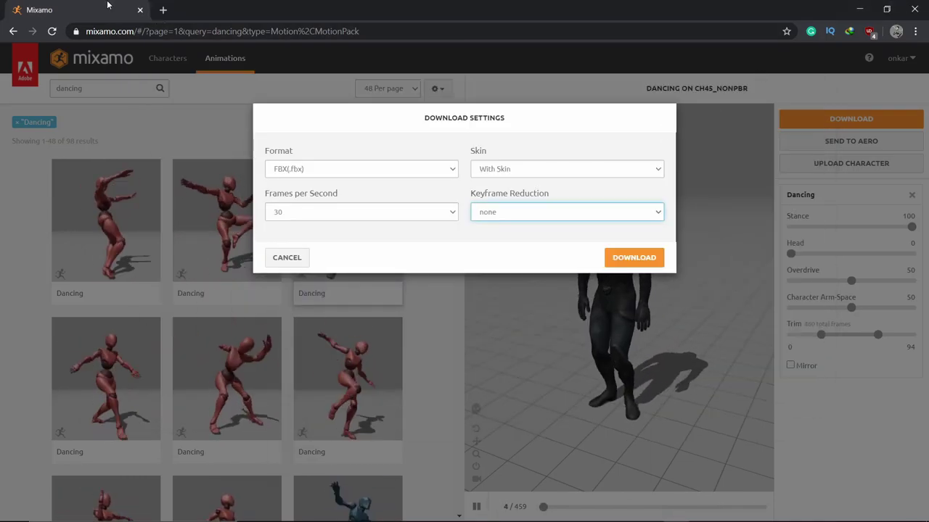
{"action": "left_click", "coordinate": [286, 258]}
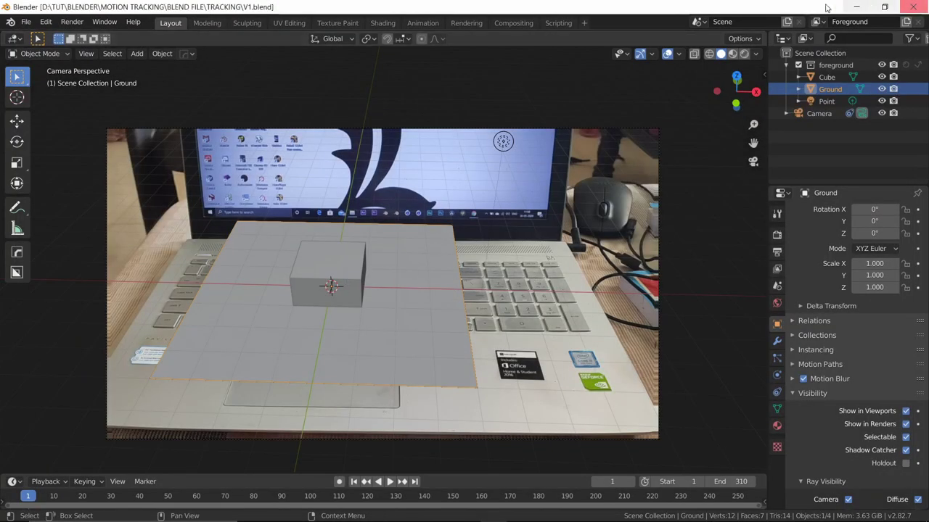
- Delete the cube standing on the Ground plane
{"action": "left_click", "coordinate": [326, 285]}
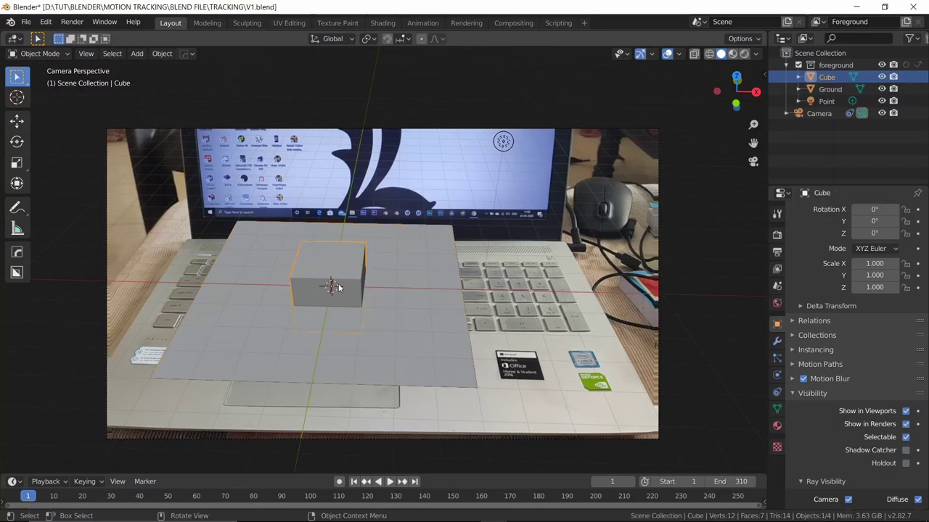
{"action": "left_click", "coordinate": [338, 284]}
- Move the Ground plane's far edge about -1.44 m along Y so it meets the base of the laptop screen
{"action": "left_click", "coordinate": [316, 235]}
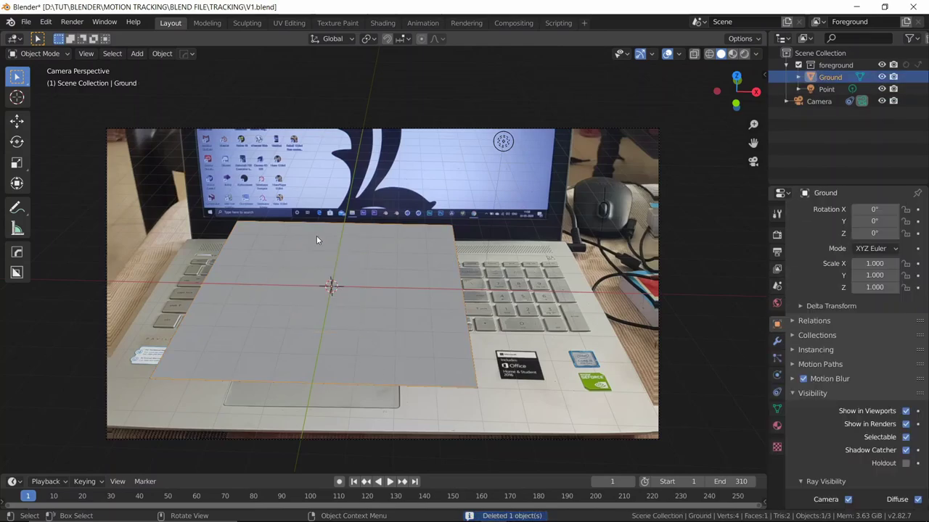
{"action": "key", "text": "Tab"}
{"action": "key", "text": "alt+a"}
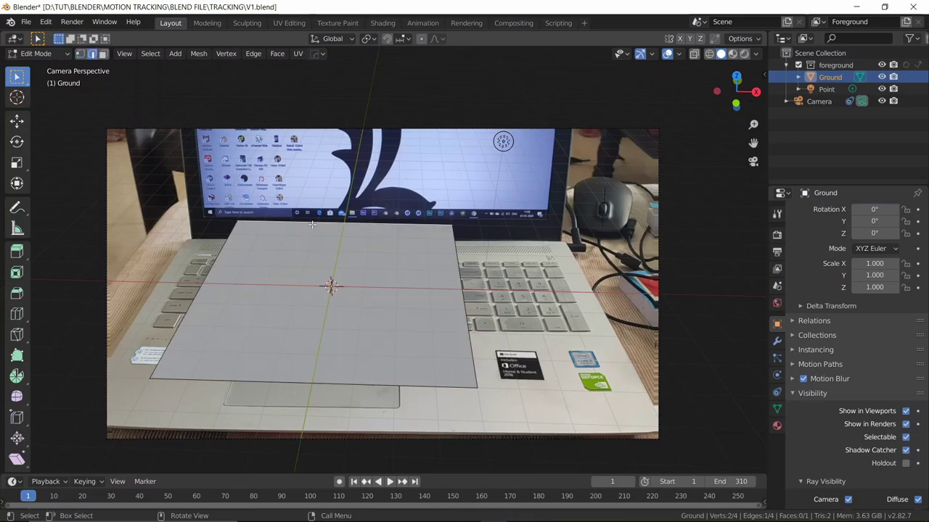
{"action": "key", "text": "g"}
{"action": "key", "text": "y"}
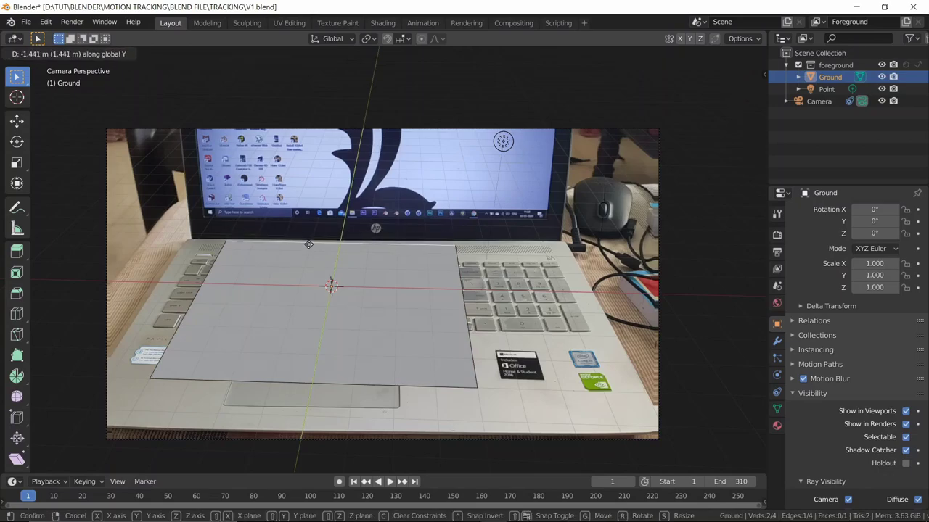
{"action": "left_click", "coordinate": [309, 245]}
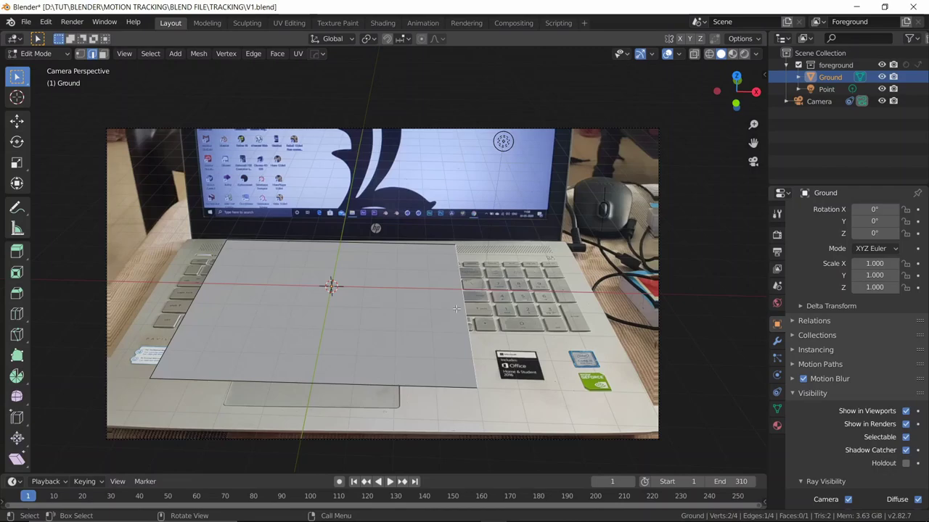
- Scale the whole Ground plane along X until it spans the full width of the laptop
{"action": "key", "text": "a"}
{"action": "key", "text": "s"}
{"action": "key", "text": "x"}
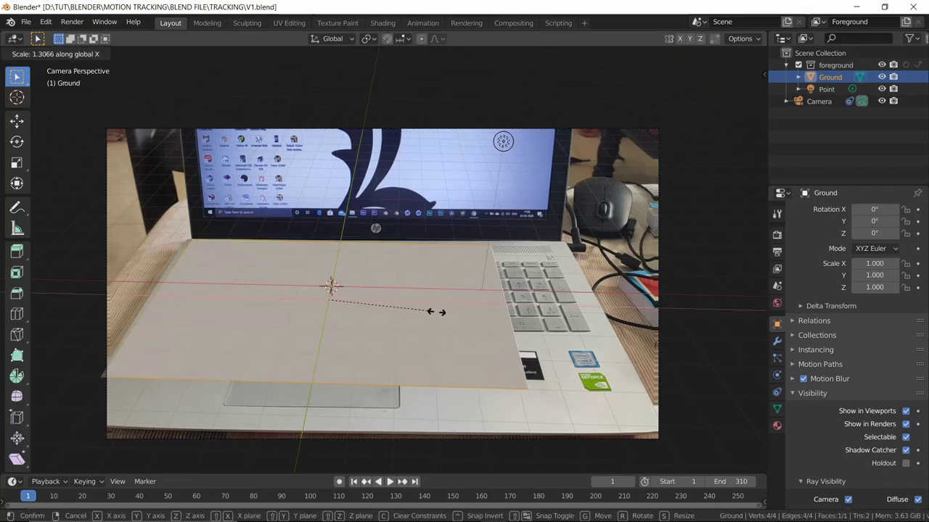
{"action": "left_click", "coordinate": [492, 308]}
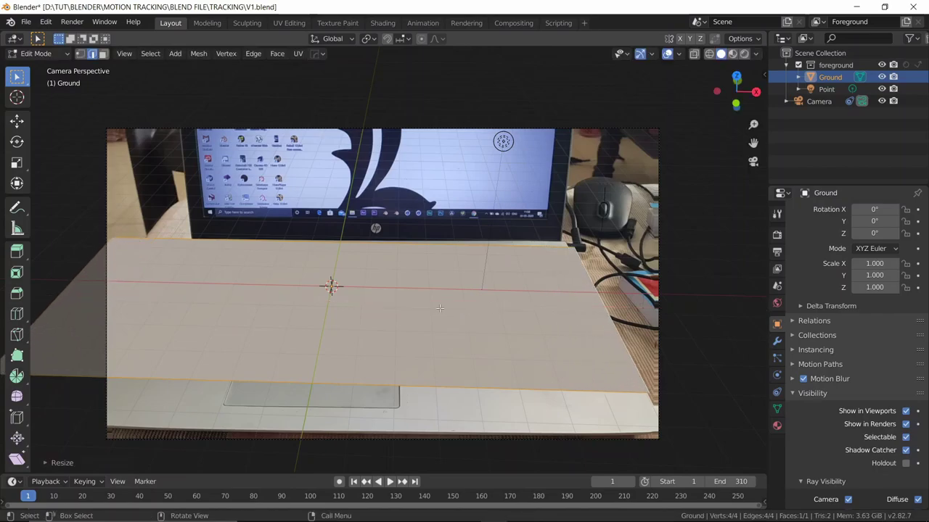
- Move the Ground plane's near edge along Y to the laptop's front edge and leave Edit Mode
{"action": "left_click", "coordinate": [259, 382]}
{"action": "key", "text": "g"}
{"action": "key", "text": "y"}
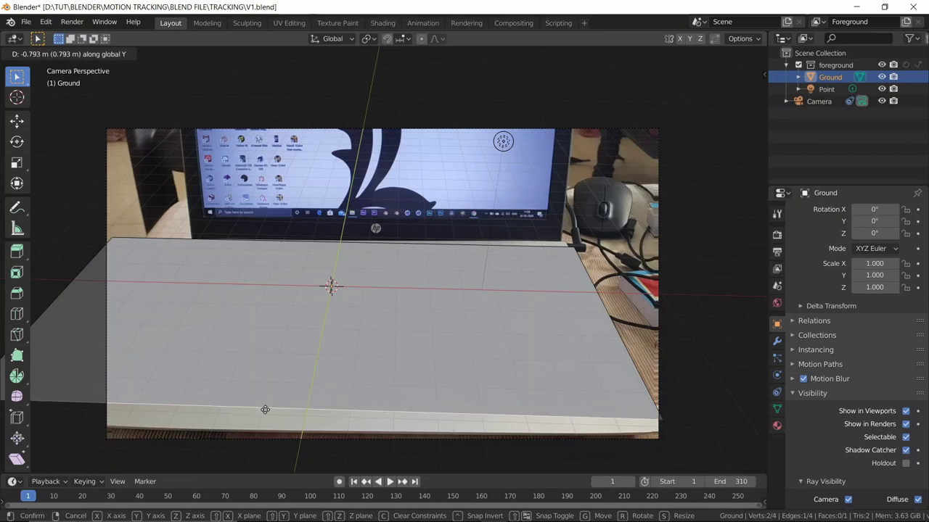
{"action": "left_click", "coordinate": [268, 427]}
{"action": "key", "text": "Tab"}
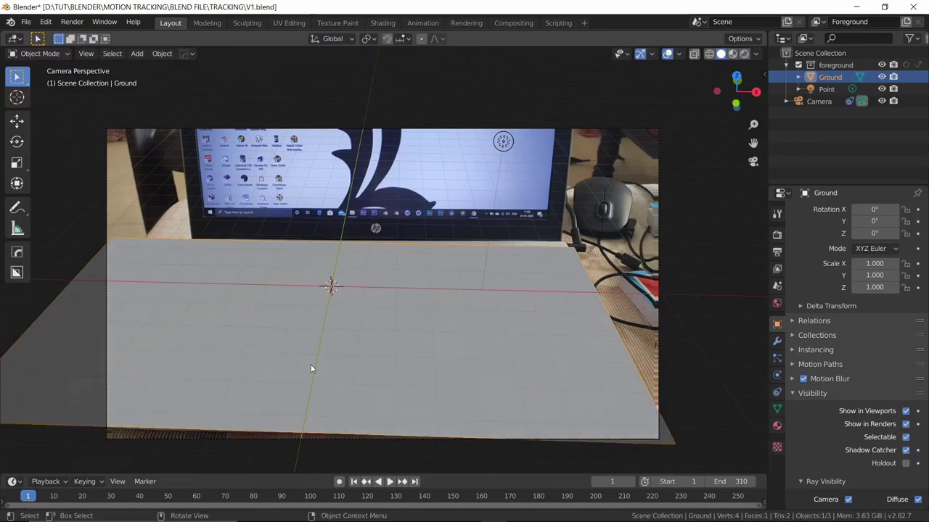
- Rename the Ground object as shadowcatcher
{"action": "double_click", "coordinate": [830, 77]}
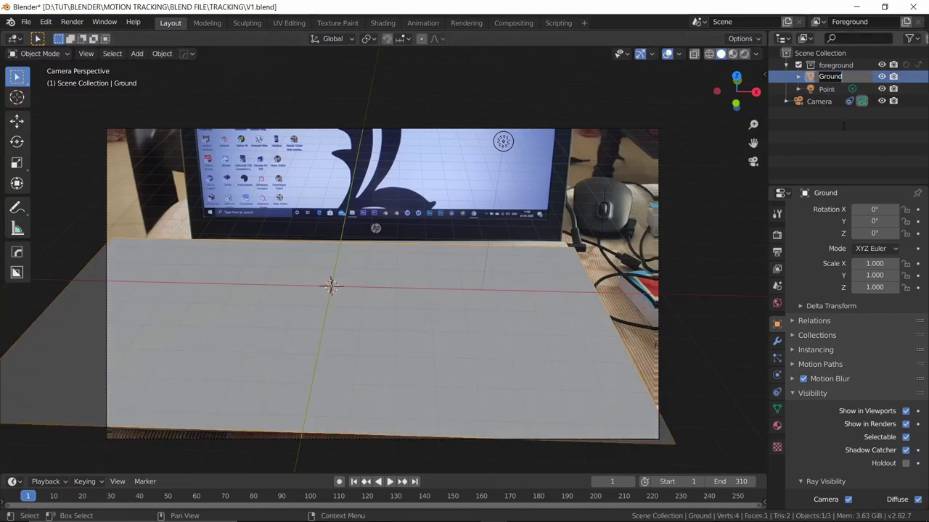
{"action": "type", "text": "s"}
{"action": "key", "text": "Return"}
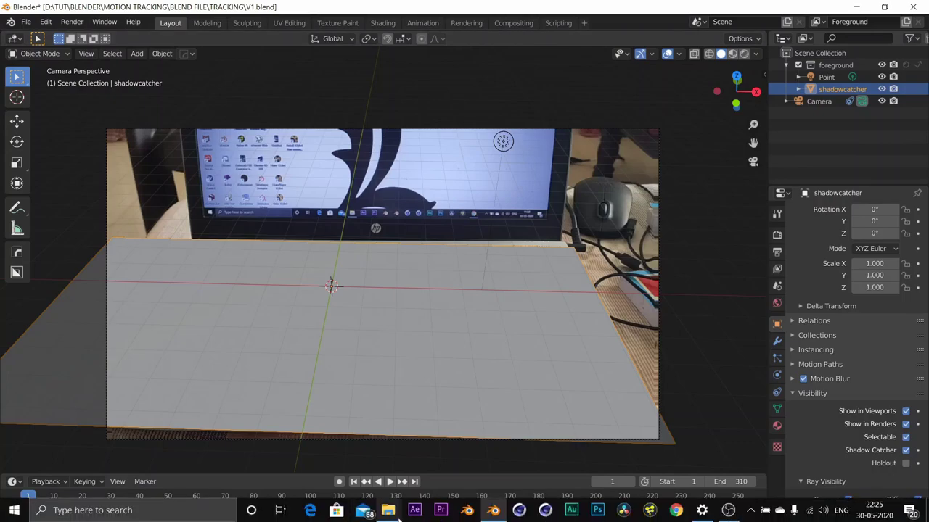
- Check in File Explorer which folder holds the Dancing file and return to Blender
{"action": "mouse_move", "coordinate": [388, 510]}
{"action": "left_click", "coordinate": [495, 471]}
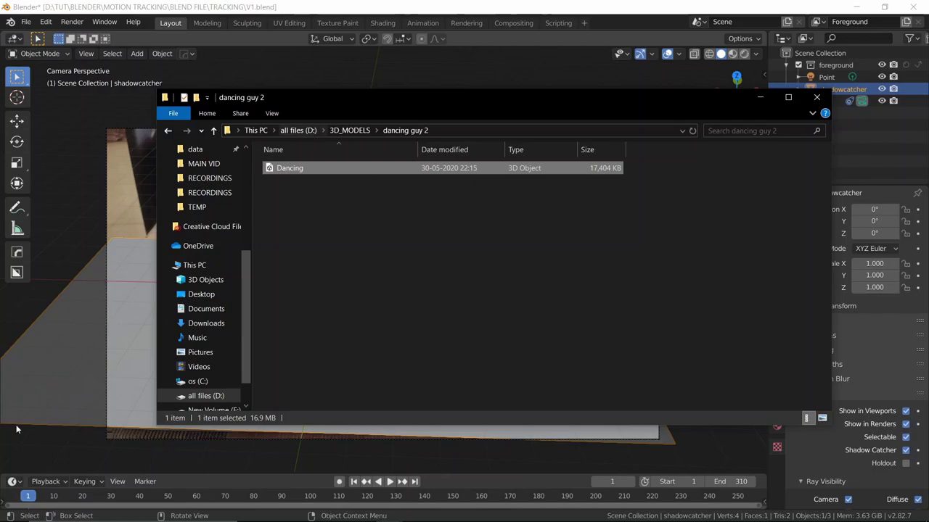
{"action": "left_click", "coordinate": [753, 96]}
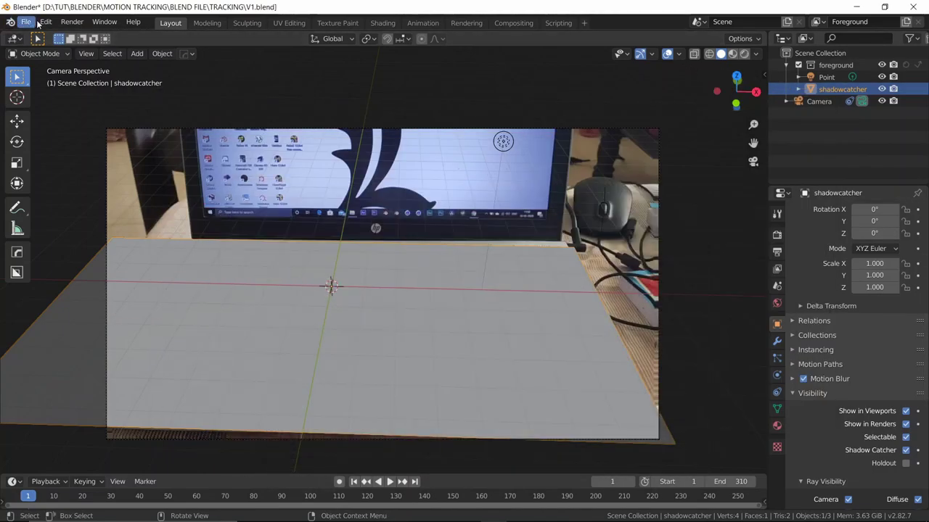
- Start an FBX import and open the D:\3D_MODELS folder in the file browser
{"action": "left_click", "coordinate": [27, 23]}
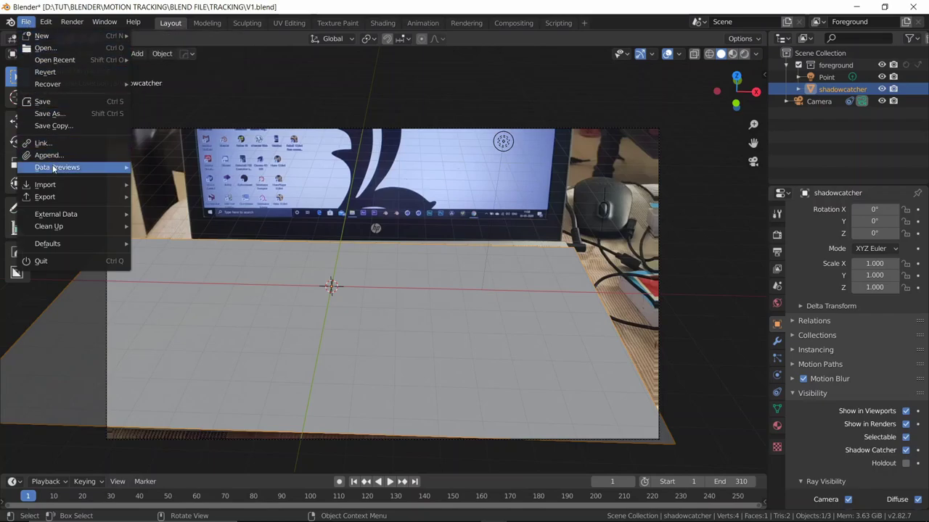
{"action": "mouse_move", "coordinate": [43, 185]}
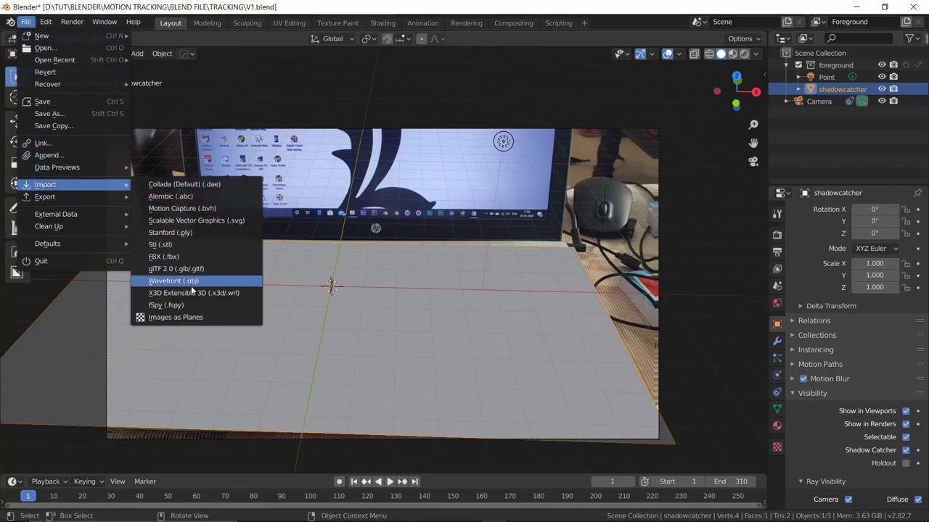
{"action": "left_click", "coordinate": [190, 260]}
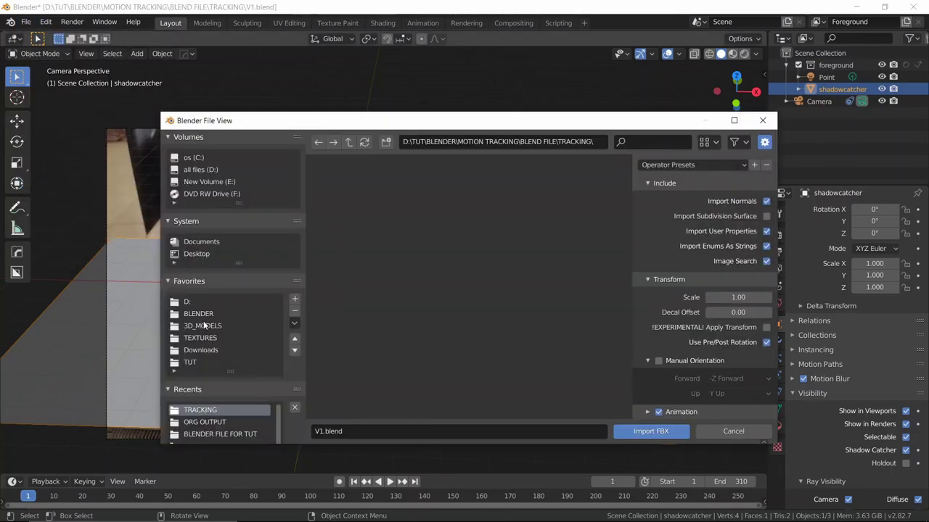
{"action": "left_click", "coordinate": [205, 327]}
- Import Dancing.fbx from the dancing guy 2 folder with the default FBX options
{"action": "scroll", "coordinate": [594, 192], "scroll_direction": "down", "scroll_amount": 2}
{"action": "scroll", "coordinate": [593, 192], "scroll_direction": "up", "scroll_amount": 2}
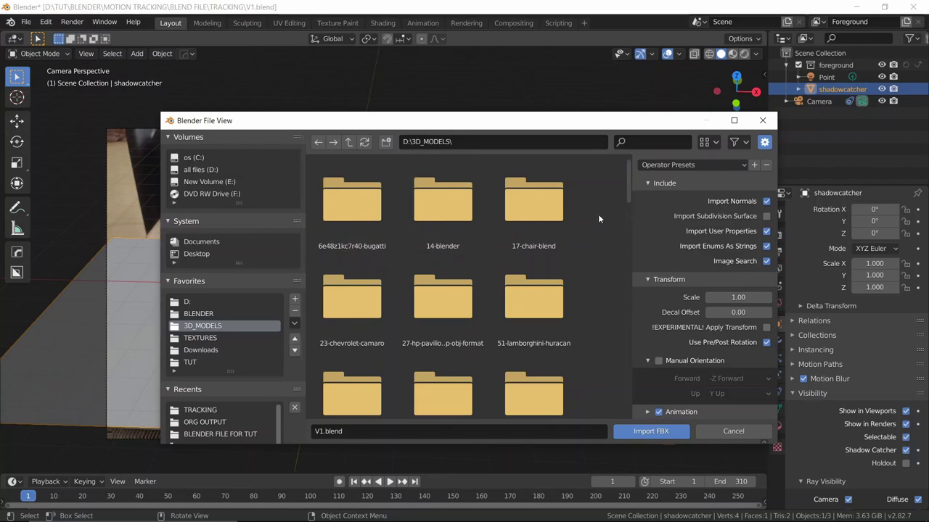
{"action": "scroll", "coordinate": [598, 218], "scroll_direction": "down", "scroll_amount": 2}
{"action": "scroll", "coordinate": [598, 218], "scroll_direction": "down", "scroll_amount": 2}
{"action": "scroll", "coordinate": [598, 218], "scroll_direction": "down", "scroll_amount": 6}
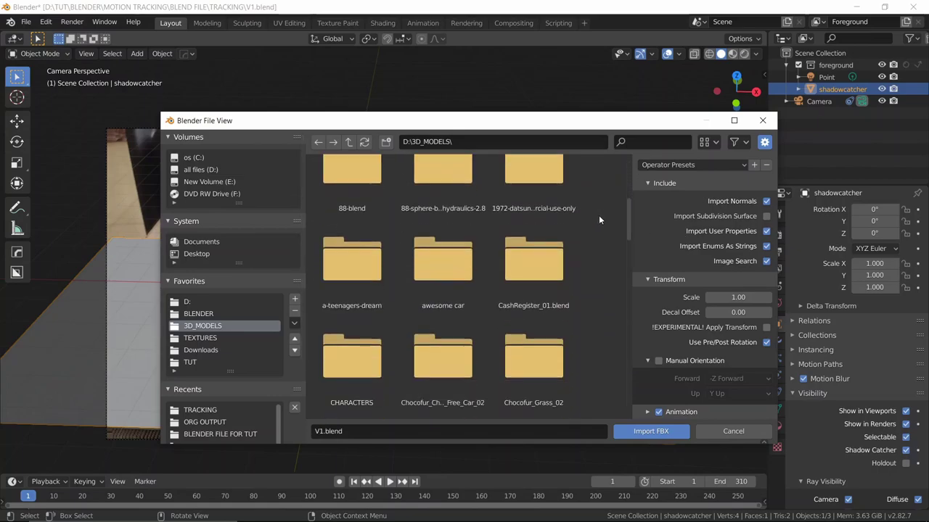
{"action": "scroll", "coordinate": [597, 238], "scroll_direction": "down", "scroll_amount": 12}
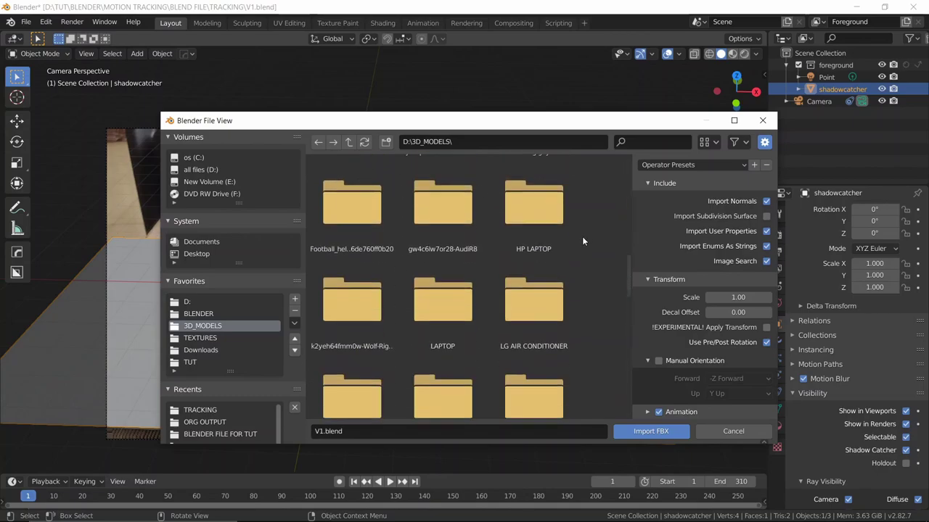
{"action": "scroll", "coordinate": [597, 236], "scroll_direction": "up", "scroll_amount": 15}
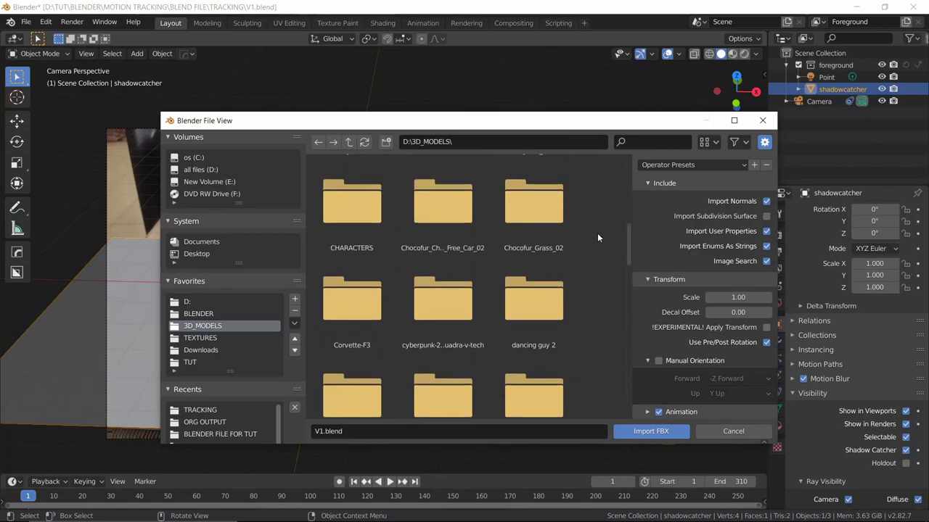
{"action": "double_click", "coordinate": [543, 293]}
{"action": "left_click", "coordinate": [352, 203]}
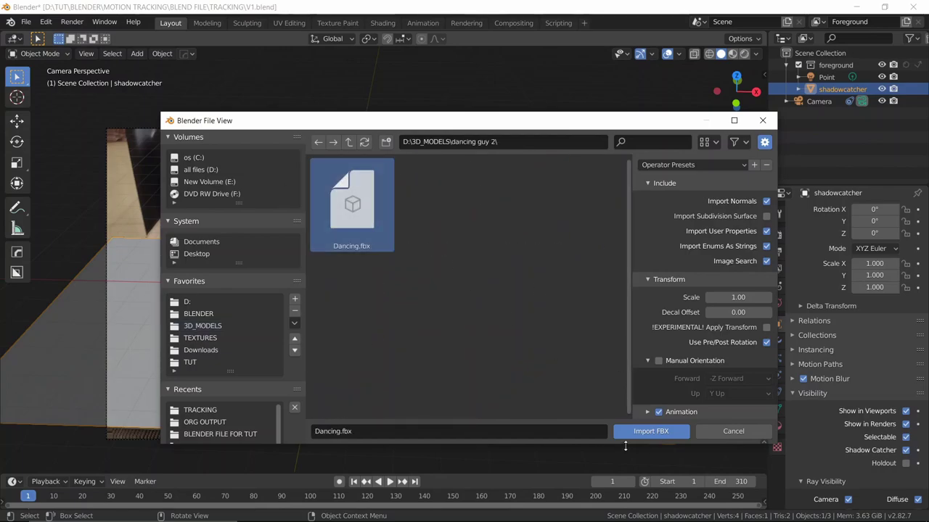
{"action": "left_click", "coordinate": [647, 432]}
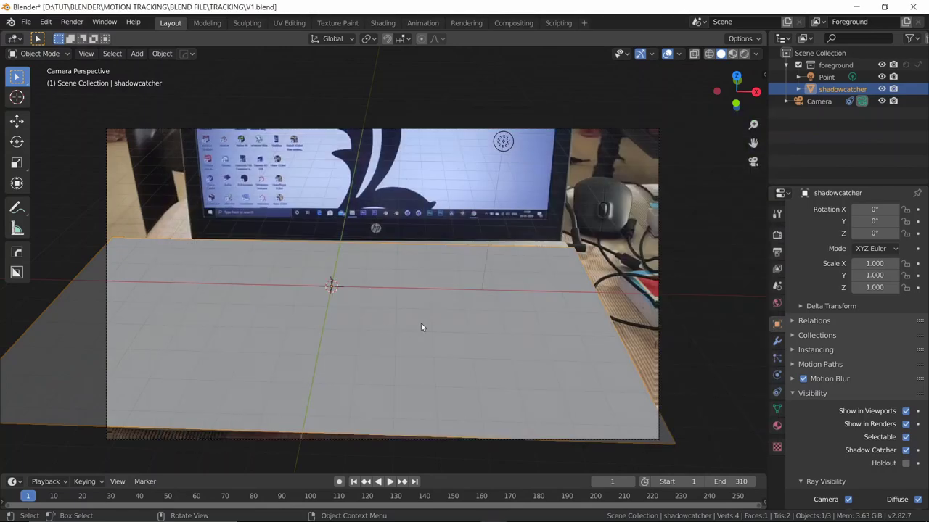
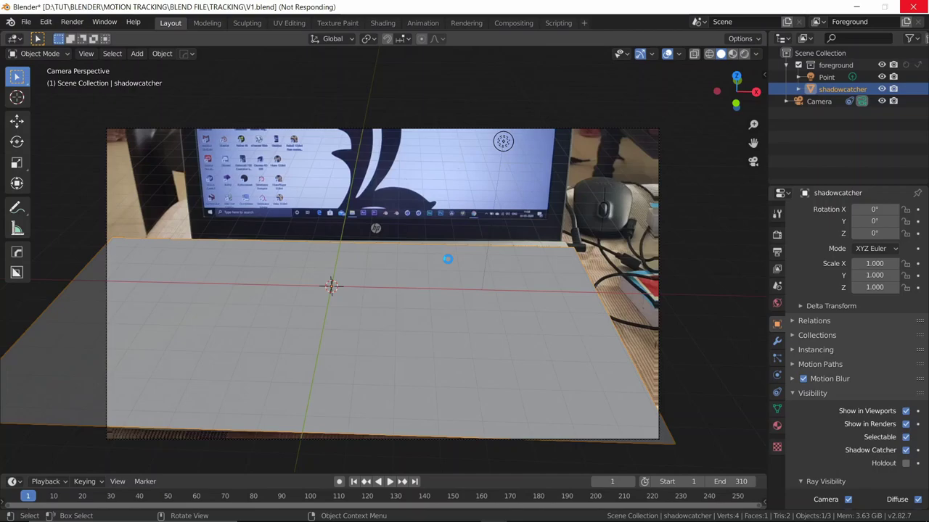
- Select only the imported character's armature and scale it up uniformly to about 0.031
{"action": "scroll", "coordinate": [447, 258], "scroll_direction": "down", "scroll_amount": 2}
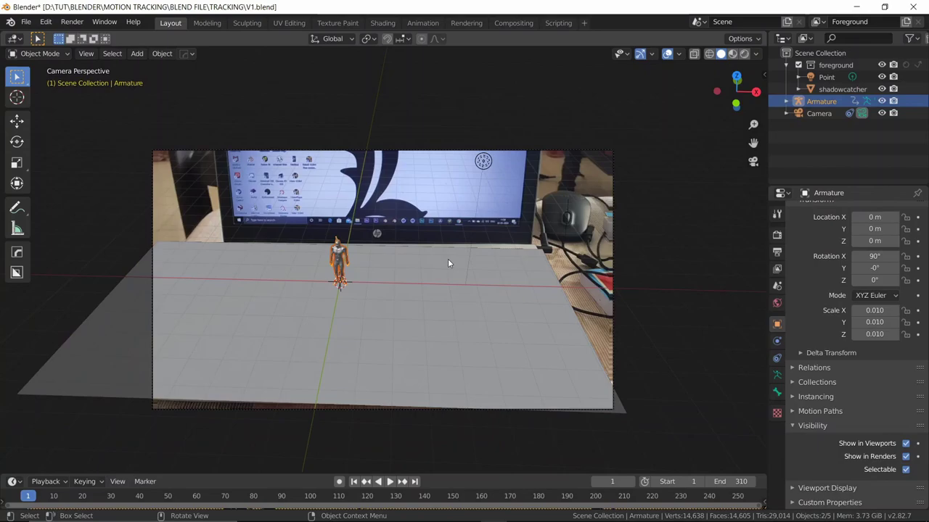
{"action": "scroll", "coordinate": [404, 268], "scroll_direction": "up", "scroll_amount": 5}
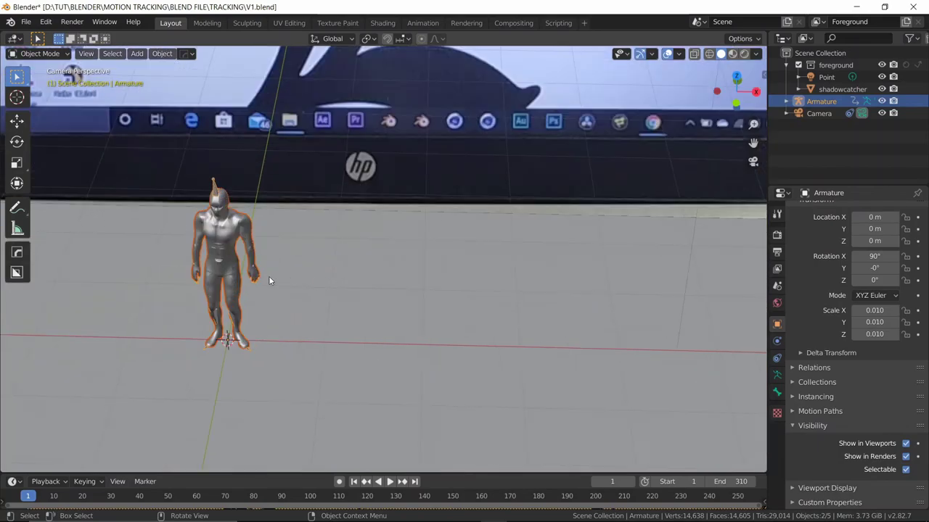
{"action": "middle_click_drag", "start_coordinate": [282, 276], "coordinate": [583, 261], "text": "shift"}
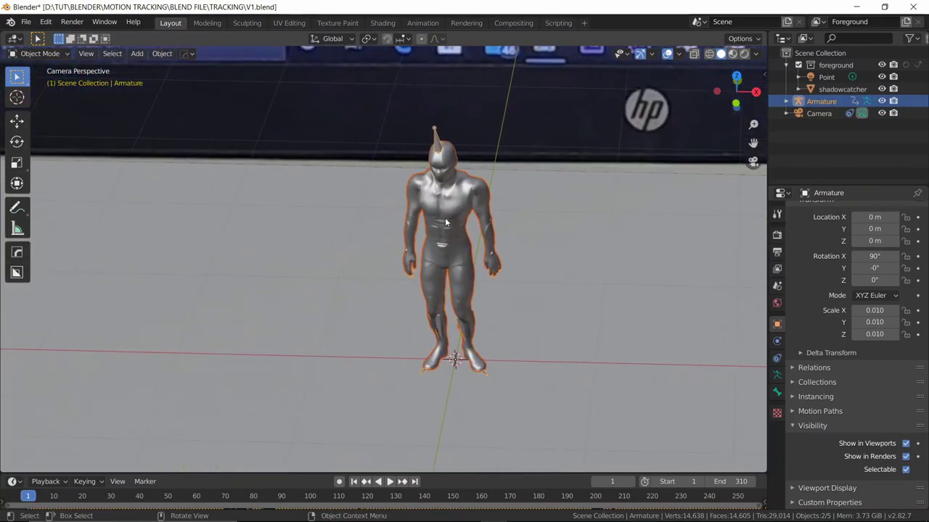
{"action": "scroll", "coordinate": [434, 254], "scroll_direction": "down", "scroll_amount": 5}
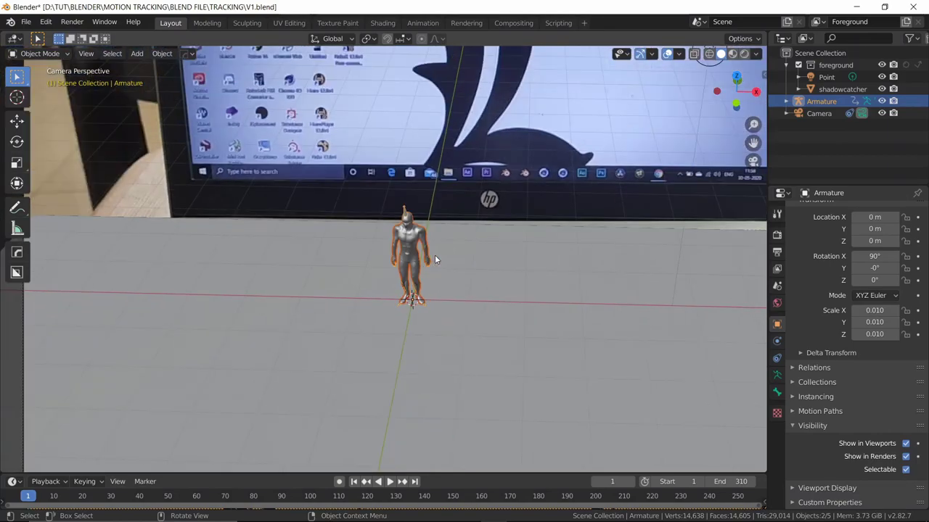
{"action": "scroll", "coordinate": [443, 257], "scroll_direction": "up", "scroll_amount": 5}
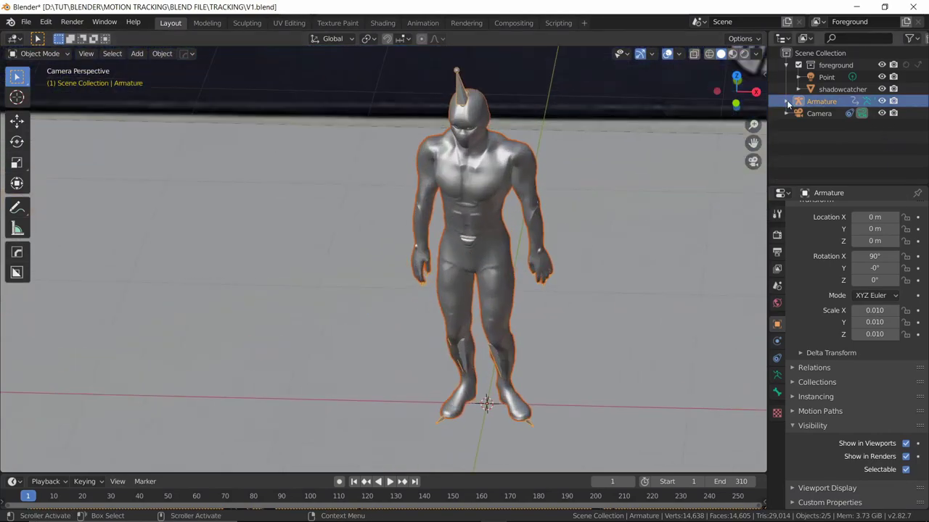
{"action": "left_click", "coordinate": [825, 105]}
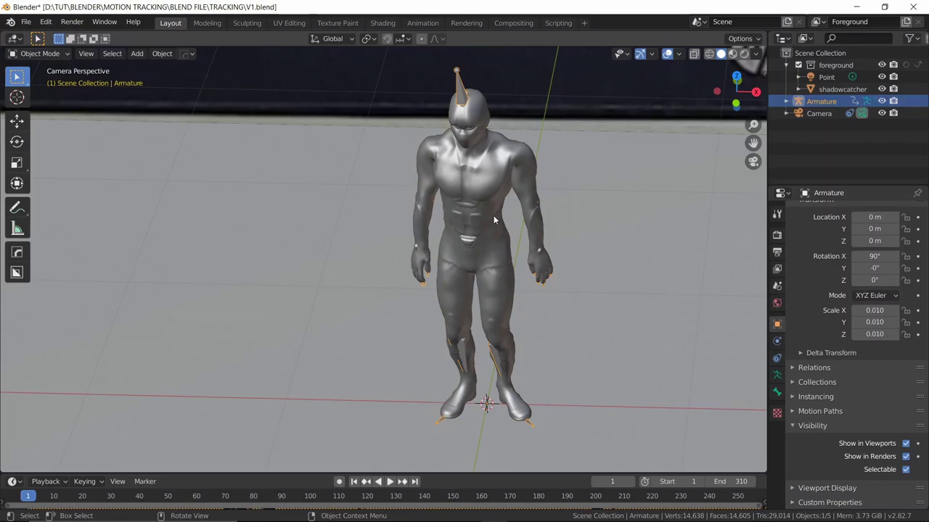
{"action": "scroll", "coordinate": [489, 221], "scroll_direction": "down", "scroll_amount": 5}
{"action": "scroll", "coordinate": [449, 260], "scroll_direction": "down", "scroll_amount": 3}
{"action": "key", "text": "s"}
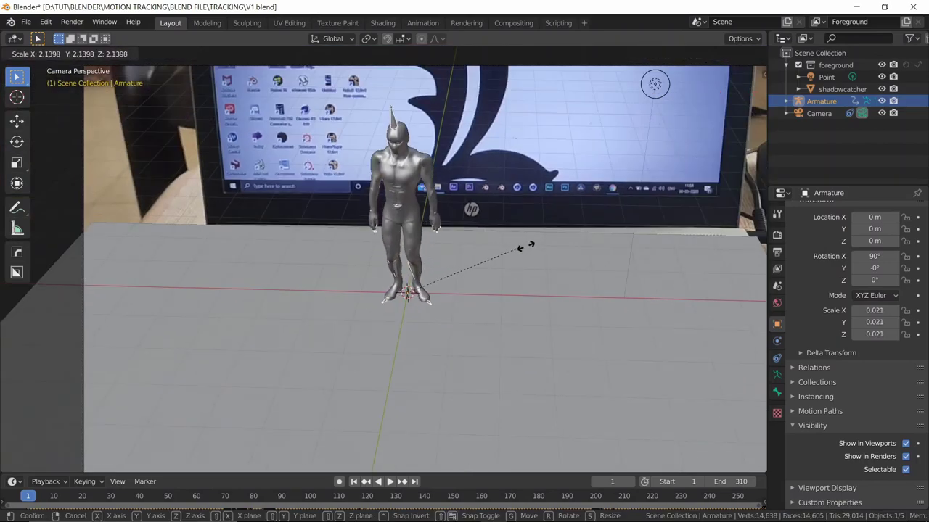
{"action": "left_click", "coordinate": [579, 238]}
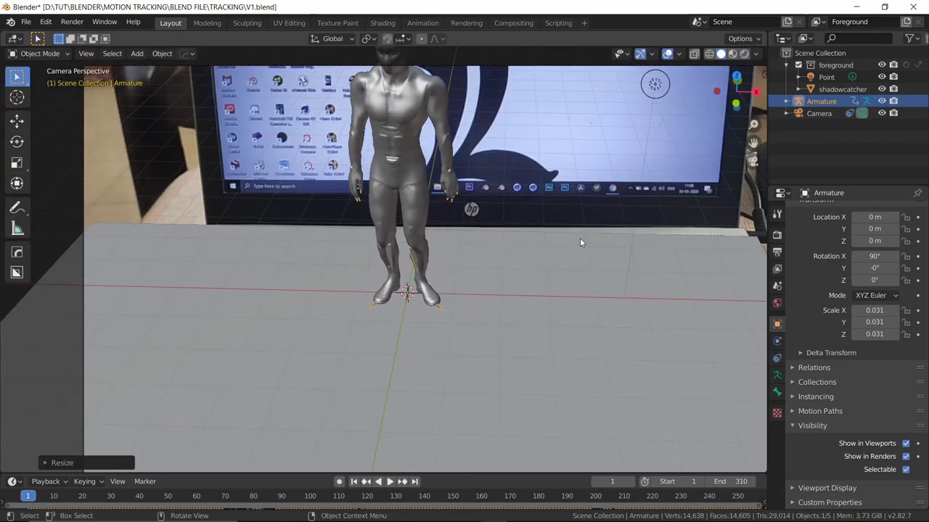
{"action": "scroll", "coordinate": [513, 235], "scroll_direction": "down", "scroll_amount": 4}
{"action": "middle_click_drag", "start_coordinate": [513, 236], "coordinate": [475, 248], "text": "shift"}
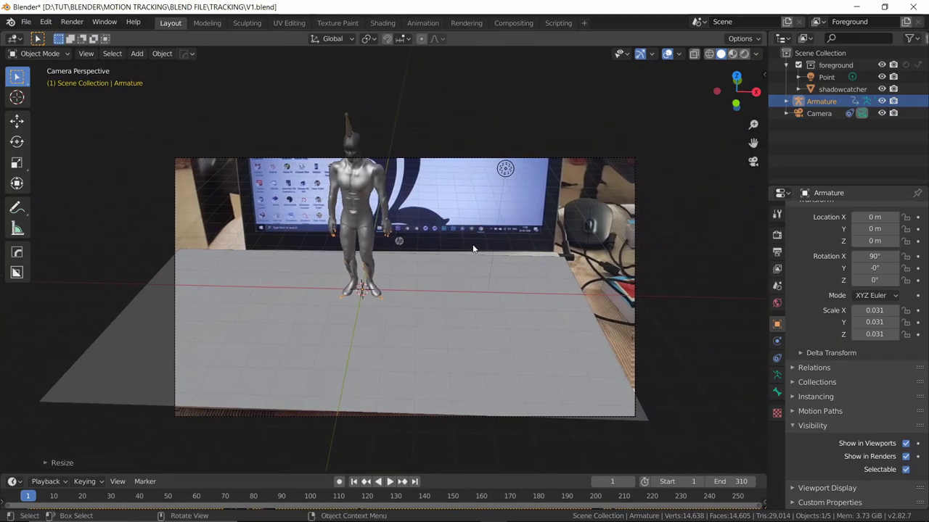
{"action": "key", "text": "g"}
{"action": "key", "text": "Escape"}
- Enable the Screencast Keys display in the 3D viewport and hide the sidebar again
{"action": "key", "text": "n"}
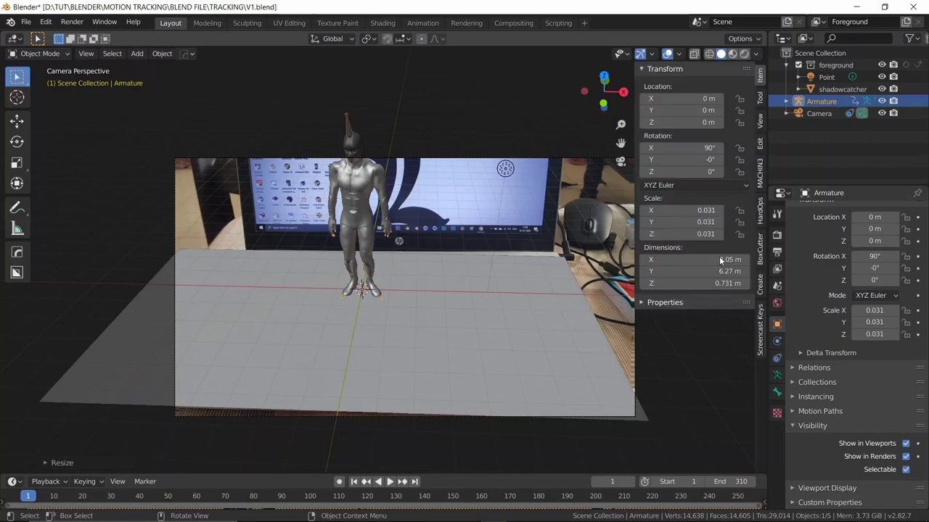
{"action": "left_click", "coordinate": [761, 336]}
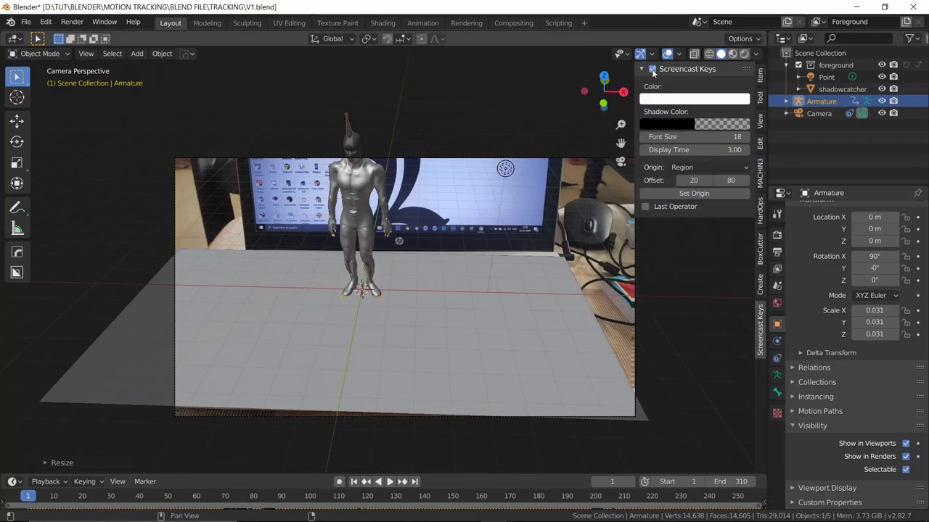
{"action": "key", "text": "n"}
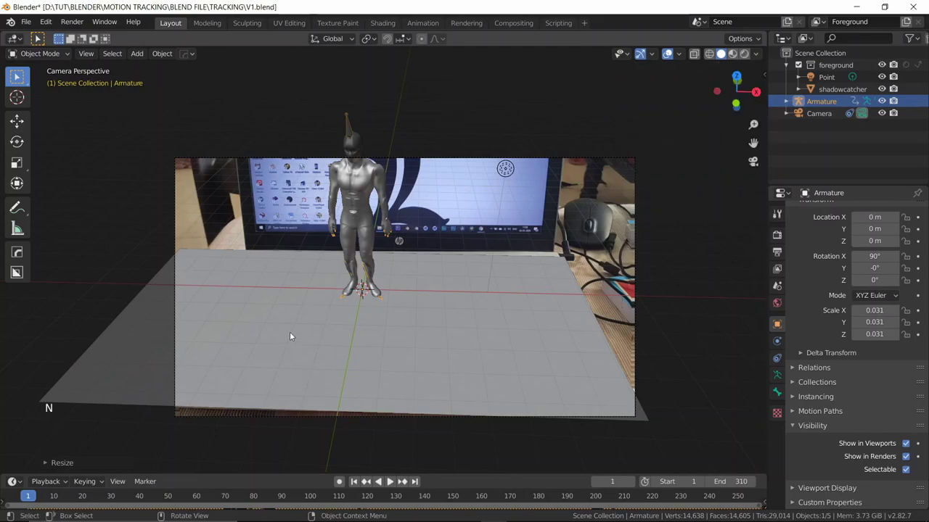
- Move the armature along Y to about -4.70 m, near the front edge of the shadow catcher plane
{"action": "scroll", "coordinate": [323, 306], "scroll_direction": "up", "scroll_amount": 2}
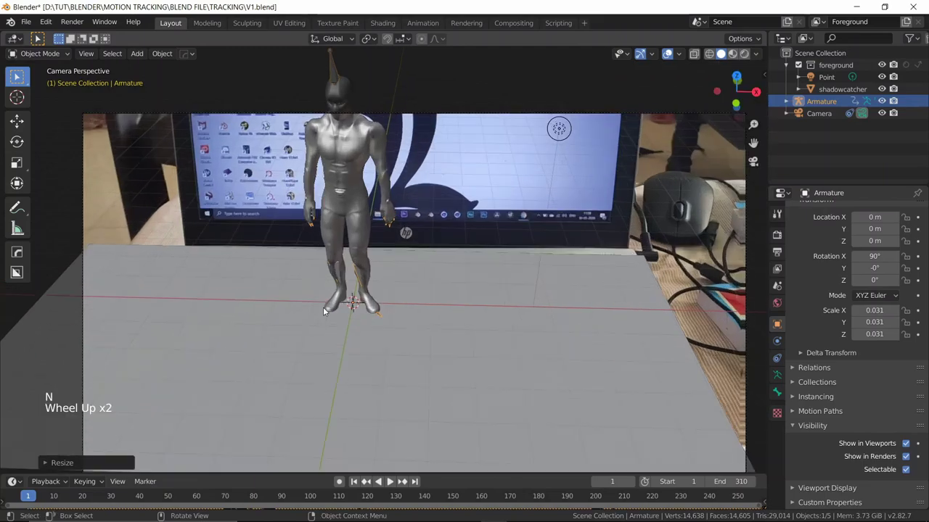
{"action": "left_click", "coordinate": [822, 101]}
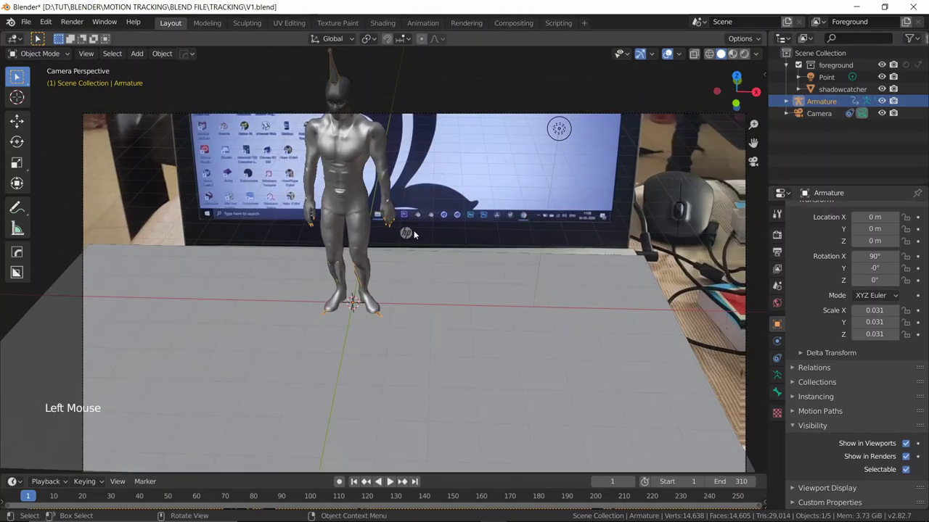
{"action": "key", "text": "g"}
{"action": "key", "text": "y"}
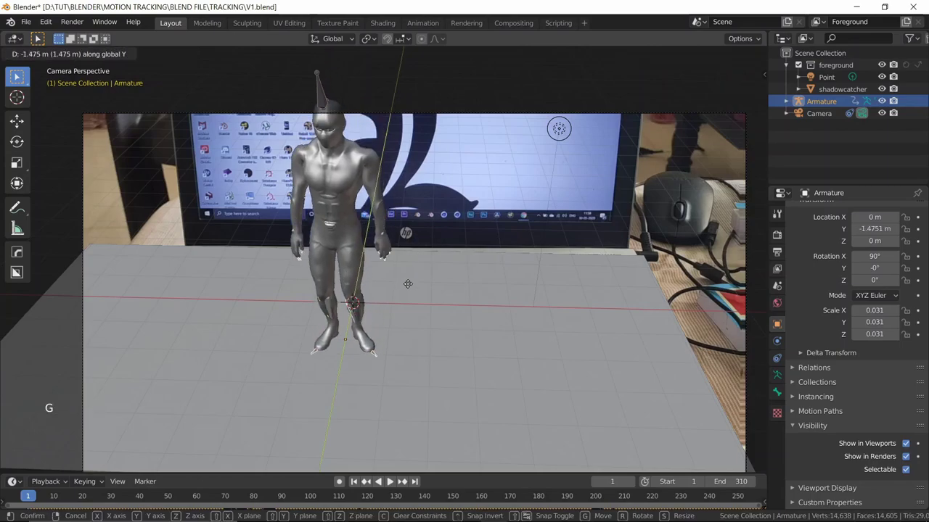
{"action": "left_click", "coordinate": [399, 377]}
- Scale the armature down uniformly to about 0.026
{"action": "middle_click_drag", "start_coordinate": [398, 377], "coordinate": [389, 245], "text": "shift"}
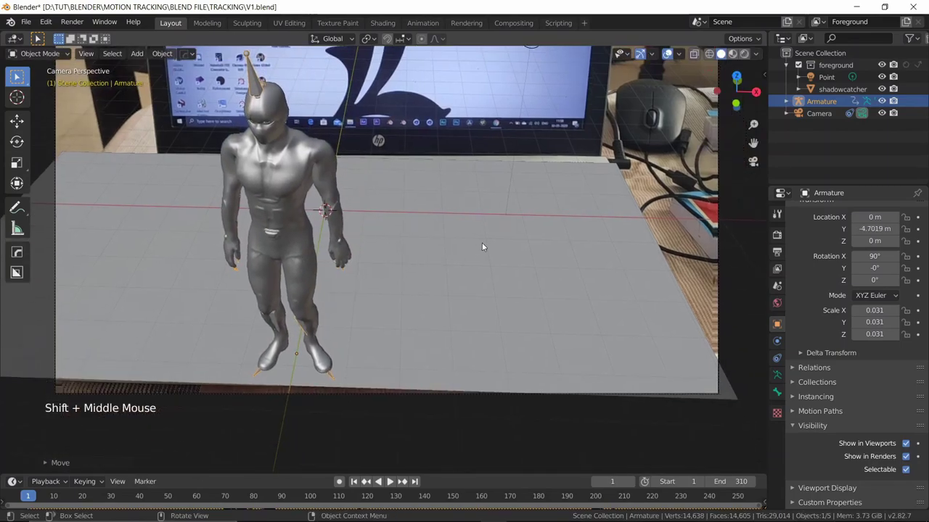
{"action": "key", "text": "s"}
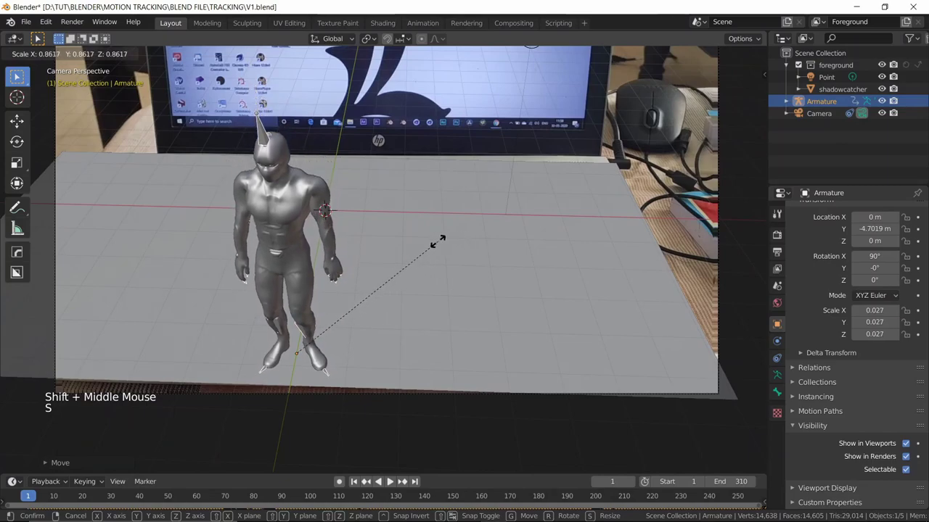
{"action": "left_click", "coordinate": [431, 244]}
- Turn on X-ray and place the armature over the laptop's touchpad, at about X 0.515 m and Y -3.75 m
{"action": "key", "text": "alt"}
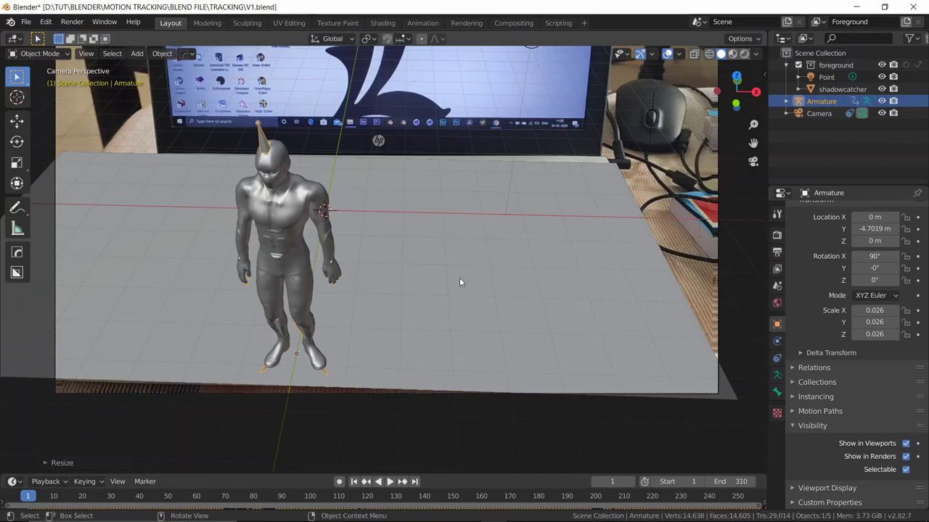
{"action": "key", "text": "alt+z"}
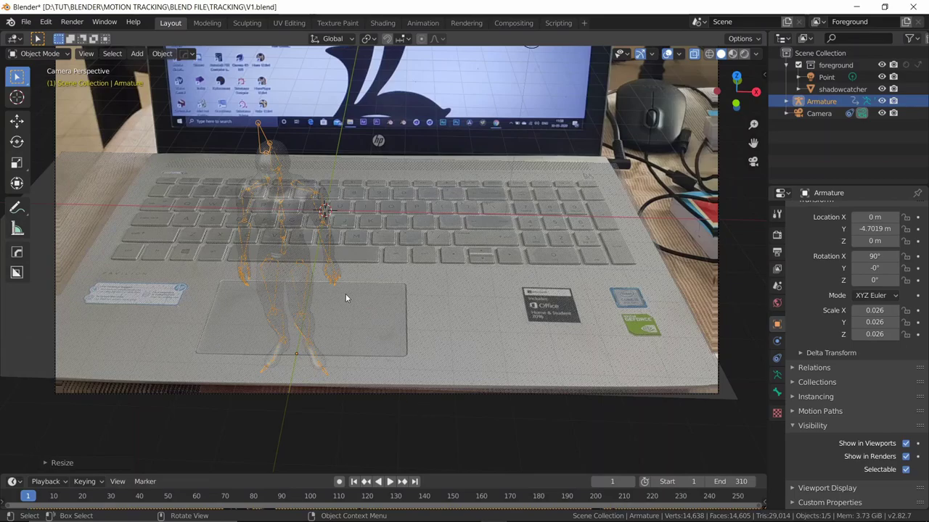
{"action": "key", "text": "g"}
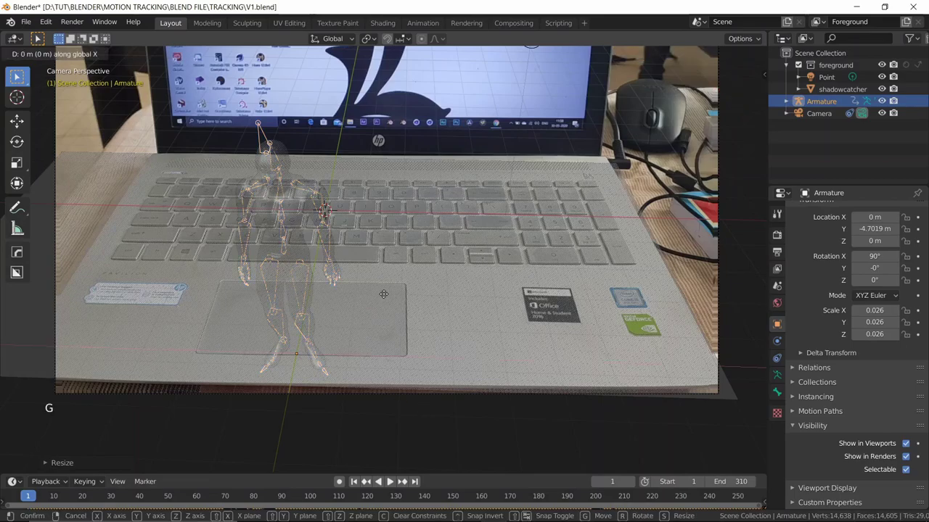
{"action": "key", "text": "x"}
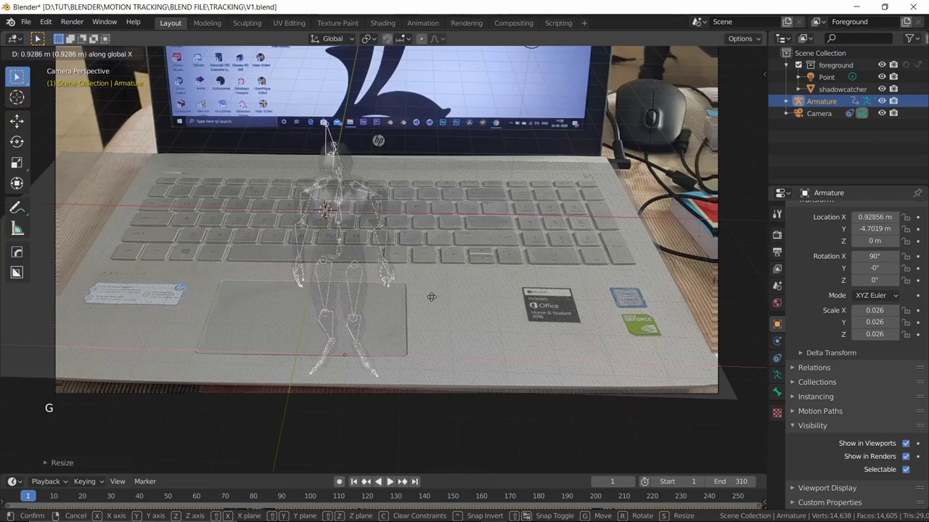
{"action": "left_click", "coordinate": [410, 298]}
{"action": "key", "text": "g"}
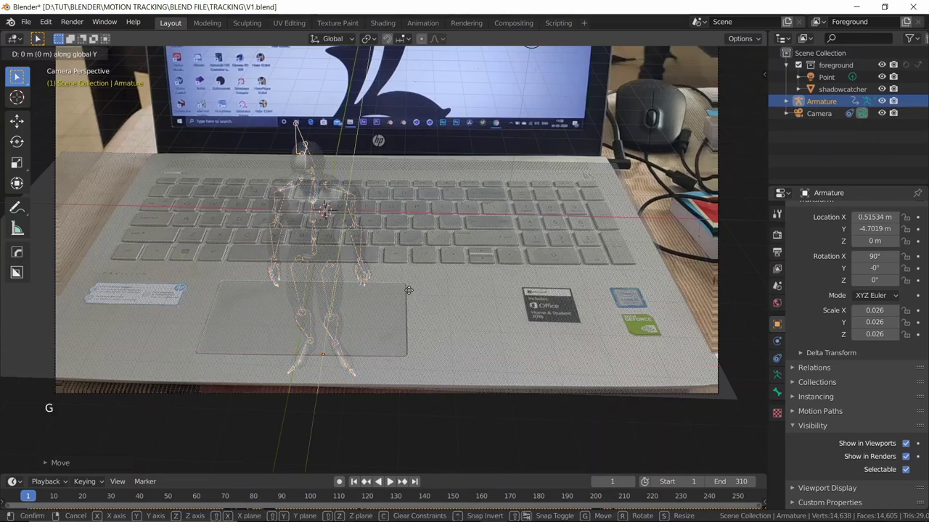
{"action": "key", "text": "y"}
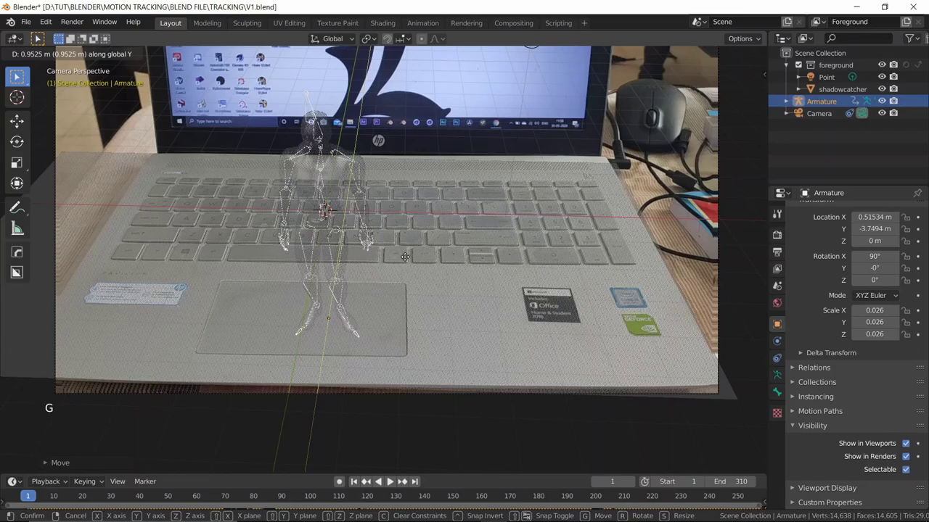
{"action": "left_click", "coordinate": [405, 257]}
- Turn off X-ray to show the character and plane as solid again, with the whole camera frame in view
{"action": "scroll", "coordinate": [458, 219], "scroll_direction": "down", "scroll_amount": 2}
{"action": "scroll", "coordinate": [456, 219], "scroll_direction": "up", "scroll_amount": 1}
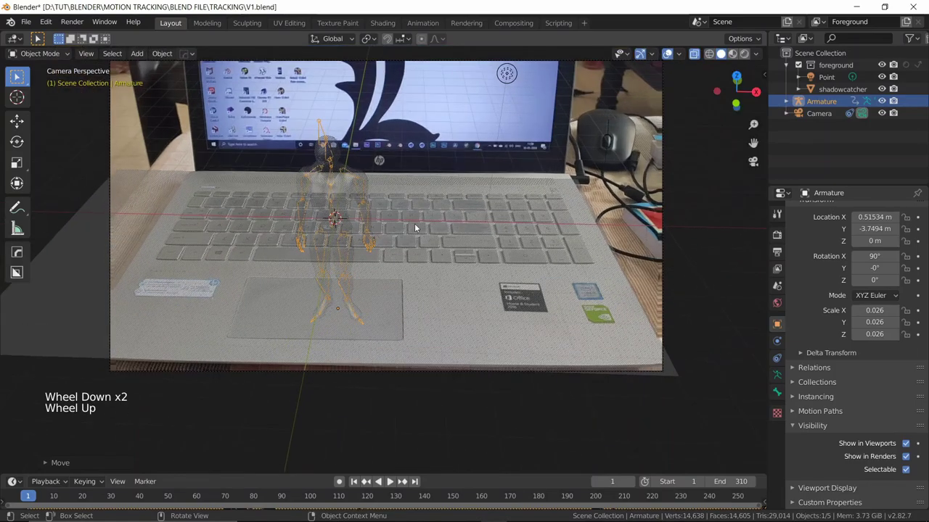
{"action": "scroll", "coordinate": [415, 228], "scroll_direction": "down", "scroll_amount": 1}
{"action": "key", "text": "alt+z"}
{"action": "scroll", "coordinate": [414, 223], "scroll_direction": "up", "scroll_amount": 1}
{"action": "scroll", "coordinate": [412, 223], "scroll_direction": "down", "scroll_amount": 1}
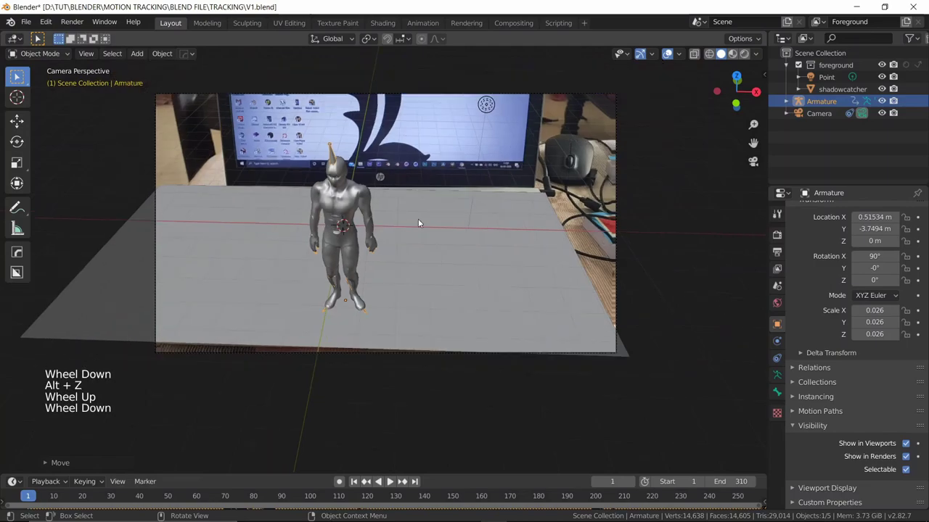
- Preview the character and its shadow in rendered shading, return to solid shading and select the shadowcatcher plane
{"action": "left_click", "coordinate": [744, 55]}
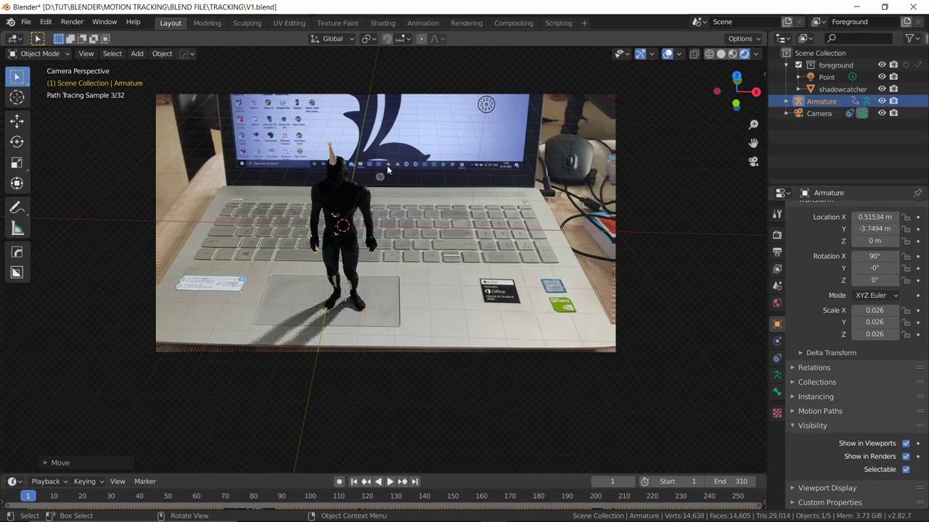
{"action": "scroll", "coordinate": [386, 165], "scroll_direction": "up", "scroll_amount": 1}
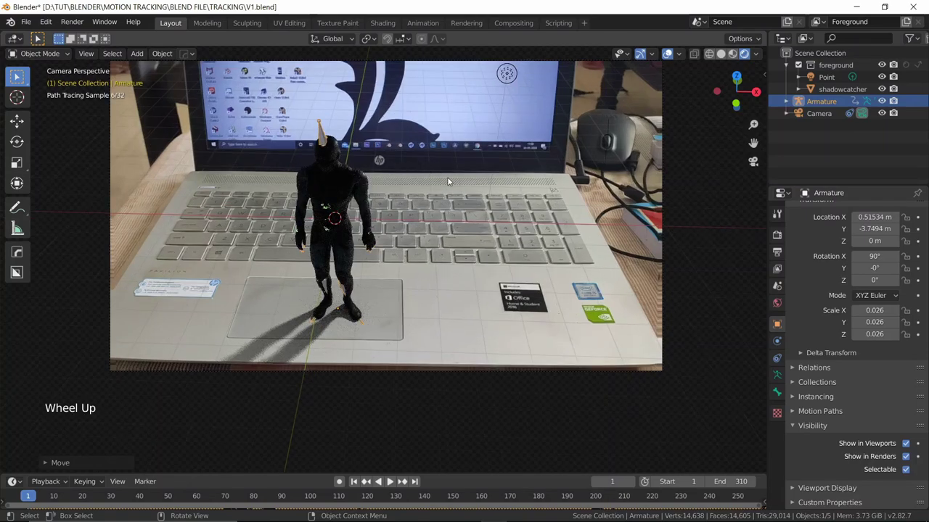
{"action": "left_click", "coordinate": [721, 54]}
{"action": "left_click", "coordinate": [551, 226]}
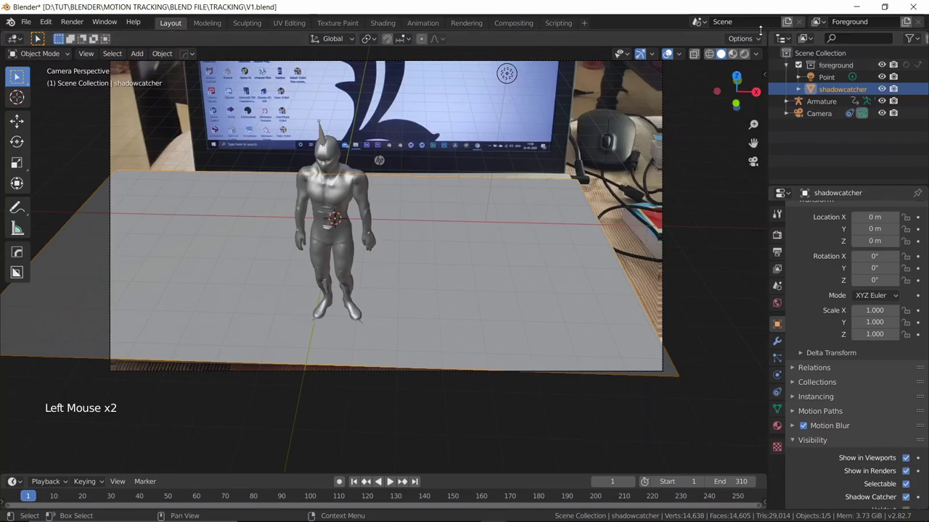
- Split the 3D viewport into one large and two small stacked viewports, and frame the camera view in the small ones
{"action": "left_click_drag", "start_coordinate": [766, 38], "coordinate": [467, 39]}
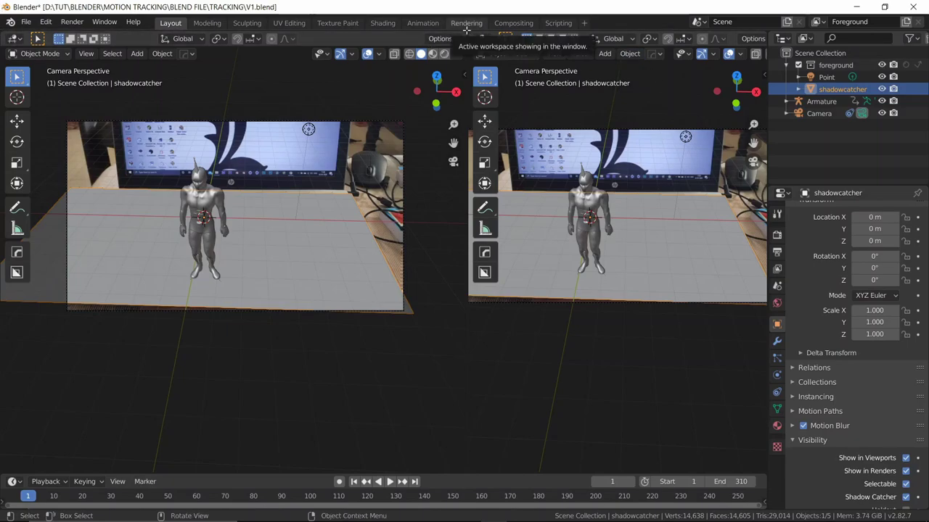
{"action": "left_click_drag", "start_coordinate": [470, 32], "coordinate": [508, 283]}
{"action": "middle_click_drag", "start_coordinate": [605, 144], "coordinate": [621, 197], "text": "shift"}
{"action": "scroll", "coordinate": [621, 197], "scroll_direction": "up", "scroll_amount": 1}
{"action": "middle_click_drag", "start_coordinate": [624, 336], "coordinate": [633, 359], "text": "shift"}
{"action": "scroll", "coordinate": [638, 361], "scroll_direction": "up", "scroll_amount": 1}
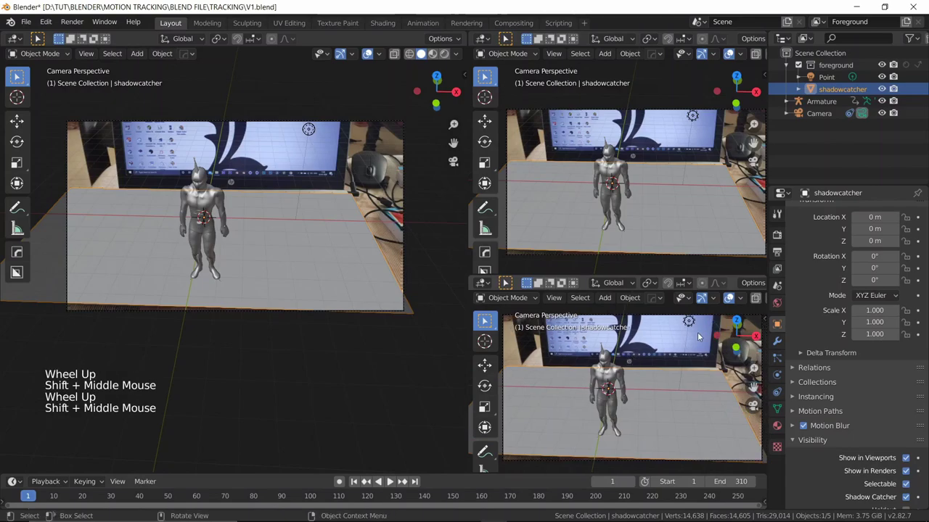
{"action": "scroll", "coordinate": [727, 311], "scroll_direction": "down", "scroll_amount": 1}
{"action": "scroll", "coordinate": [731, 302], "scroll_direction": "down", "scroll_amount": 8}
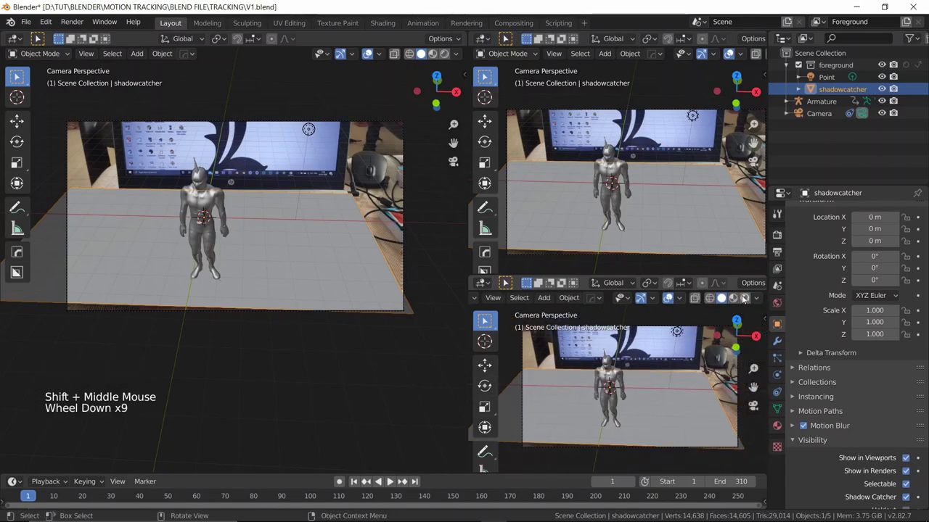
- Set the lower small viewport to rendered shading and hide its gizmos, keeping overlays on so the footage shows
{"action": "left_click", "coordinate": [744, 298]}
{"action": "left_click", "coordinate": [667, 298]}
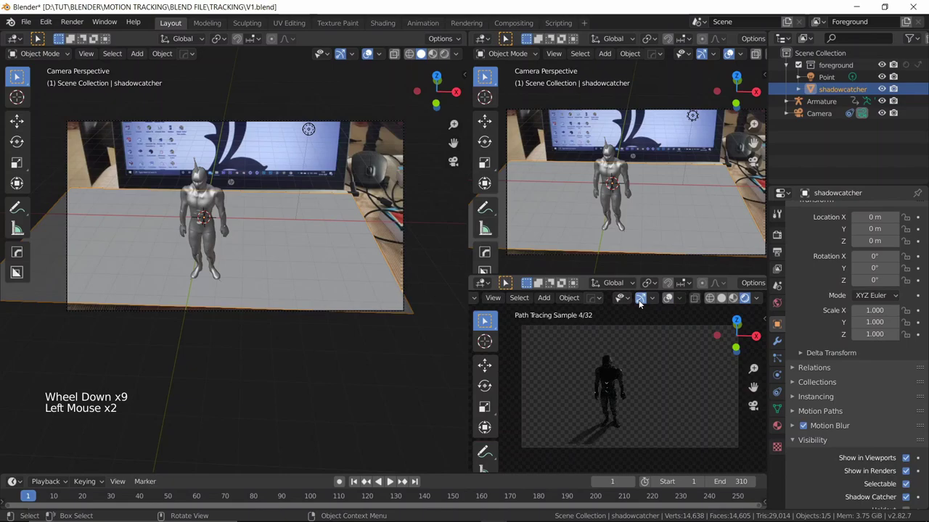
{"action": "left_click", "coordinate": [641, 298]}
{"action": "left_click", "coordinate": [668, 299]}
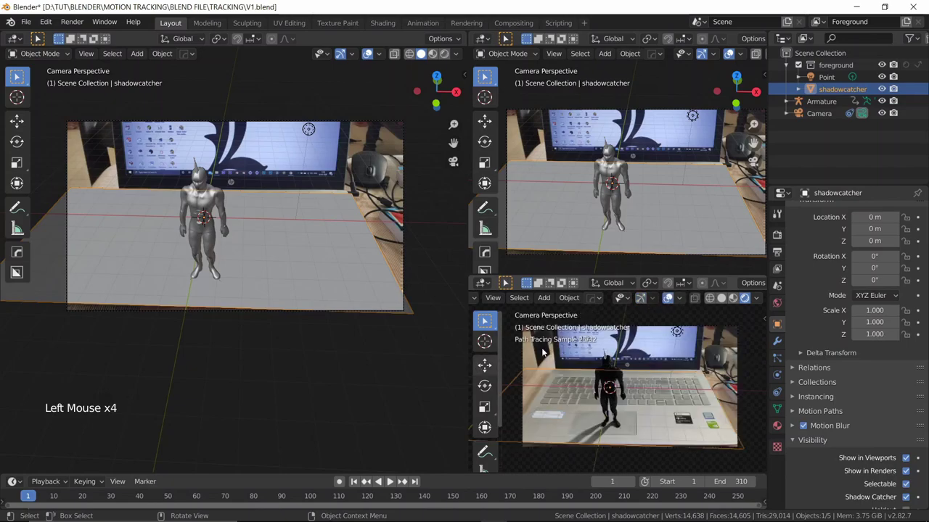
- Hide the shadowcatcher plane and frame the camera view in the large viewport
{"action": "left_click", "coordinate": [221, 222]}
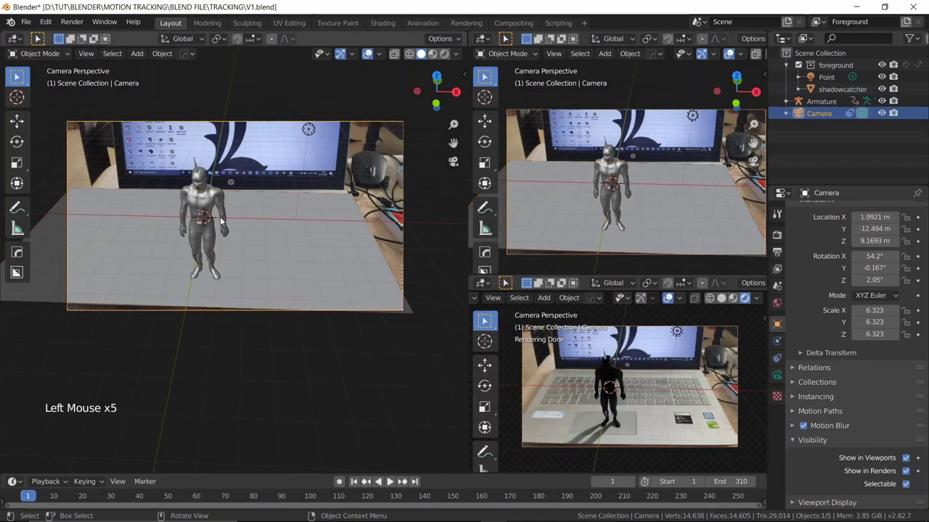
{"action": "left_click", "coordinate": [308, 130]}
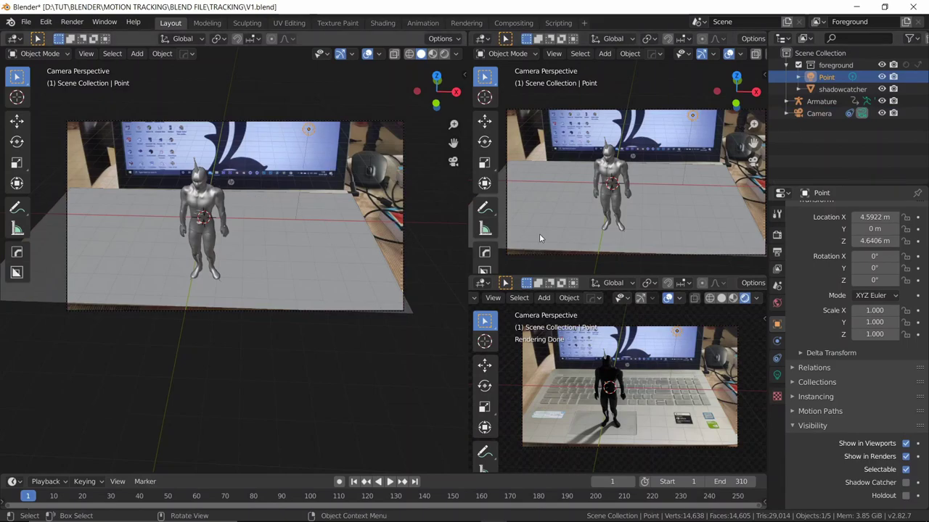
{"action": "left_click", "coordinate": [358, 243]}
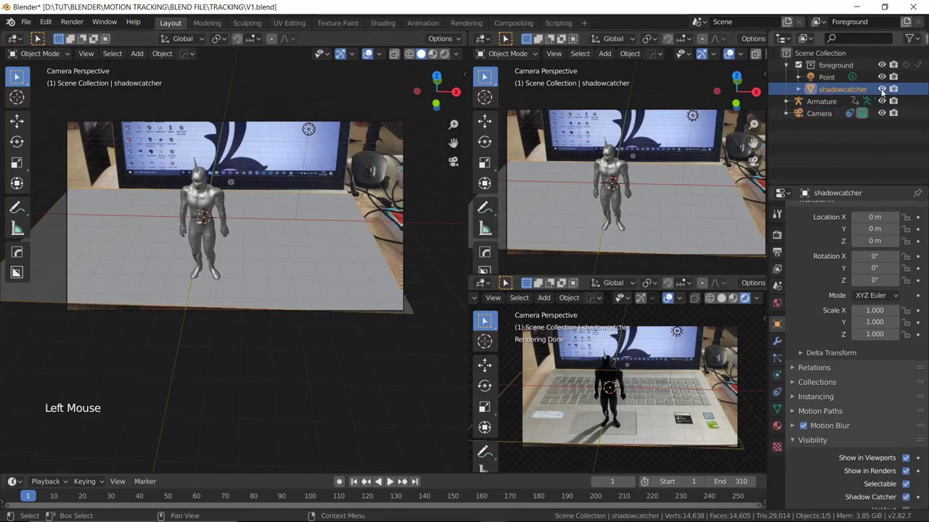
{"action": "left_click", "coordinate": [172, 271]}
{"action": "middle_click_drag", "start_coordinate": [104, 235], "coordinate": [145, 227], "text": "shift"}
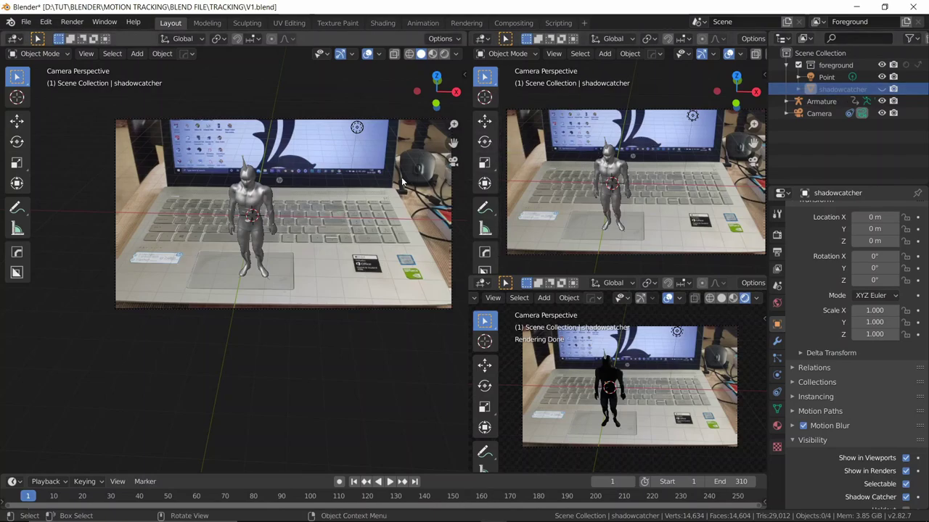
{"action": "middle_click_drag", "start_coordinate": [402, 183], "coordinate": [352, 226], "text": "shift"}
{"action": "scroll", "coordinate": [381, 239], "scroll_direction": "up", "scroll_amount": 1}
- Delete the point light and make the foreground collection active
{"action": "left_click", "coordinate": [830, 76]}
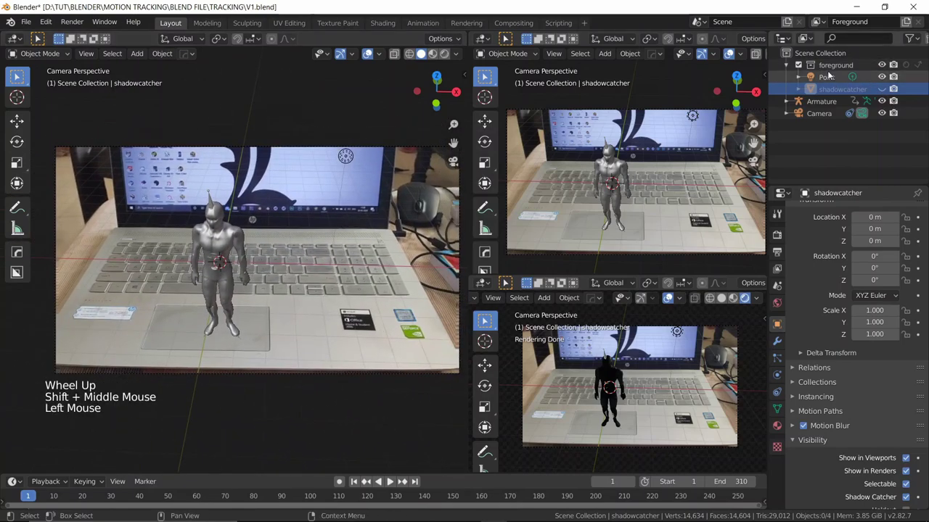
{"action": "key", "text": "x"}
{"action": "left_click", "coordinate": [374, 199]}
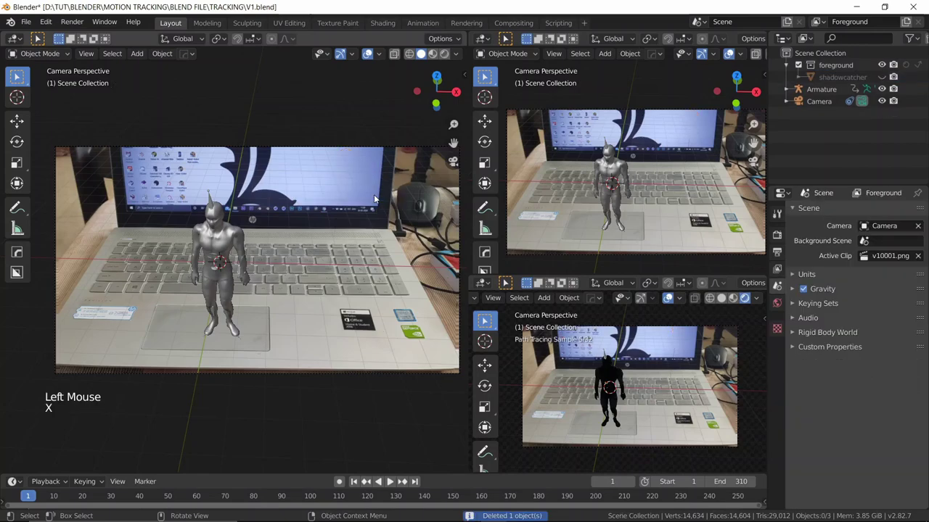
{"action": "left_click", "coordinate": [863, 66]}
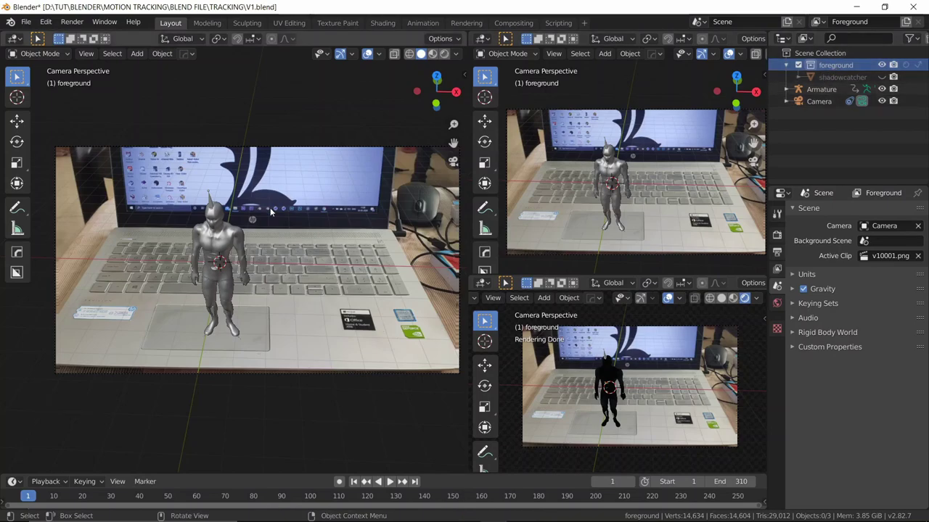
{"action": "key", "text": "shift+a"}
{"action": "mouse_move", "coordinate": [272, 227]}
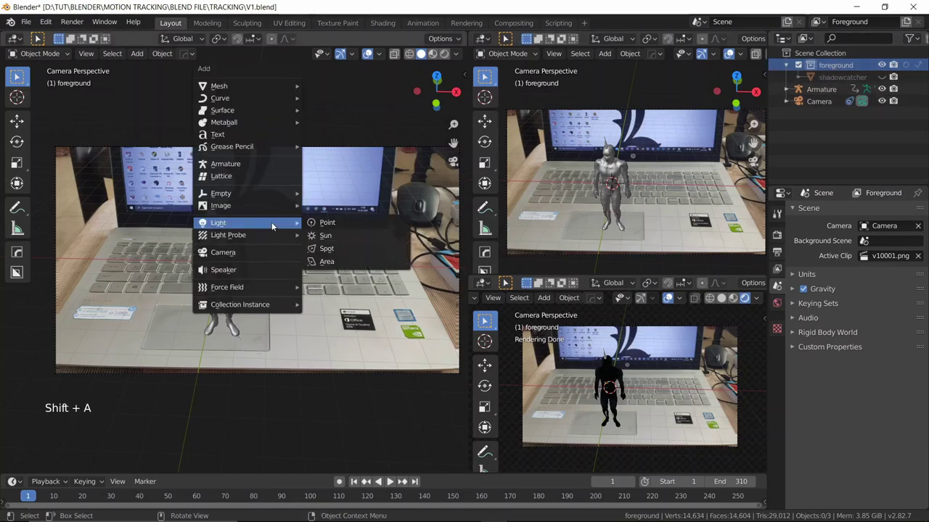
{"action": "left_click", "coordinate": [325, 263]}
{"action": "key", "text": "g"}
{"action": "key", "text": "z"}
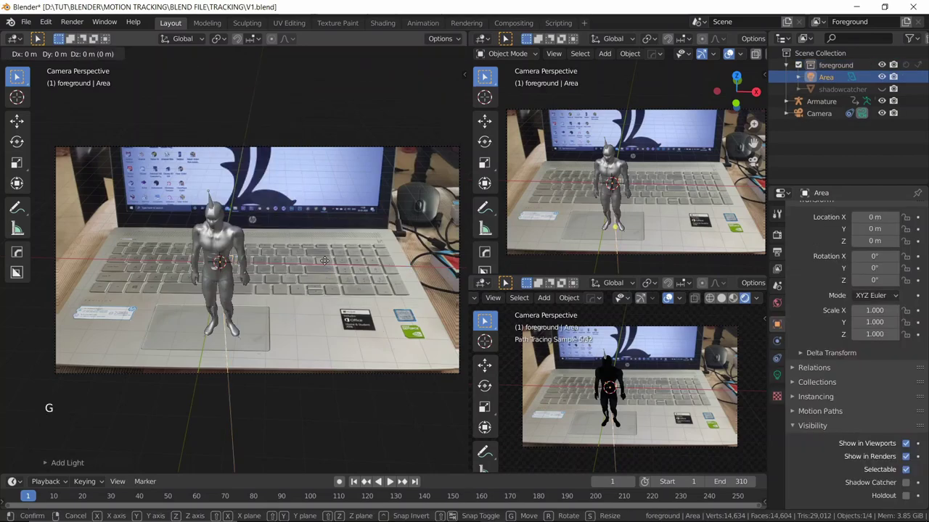
{"action": "left_click", "coordinate": [300, 126]}
{"action": "key", "text": "g"}
{"action": "key", "text": "x"}
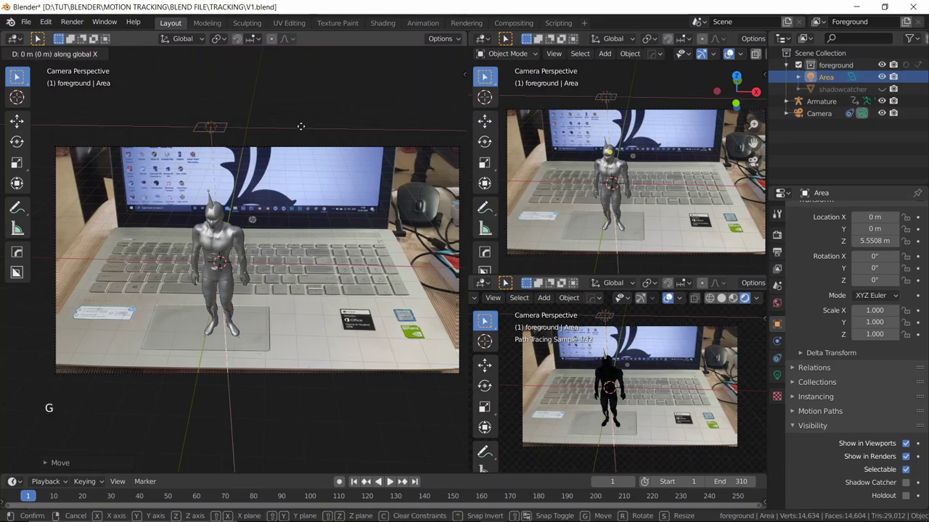
{"action": "left_click", "coordinate": [203, 210]}
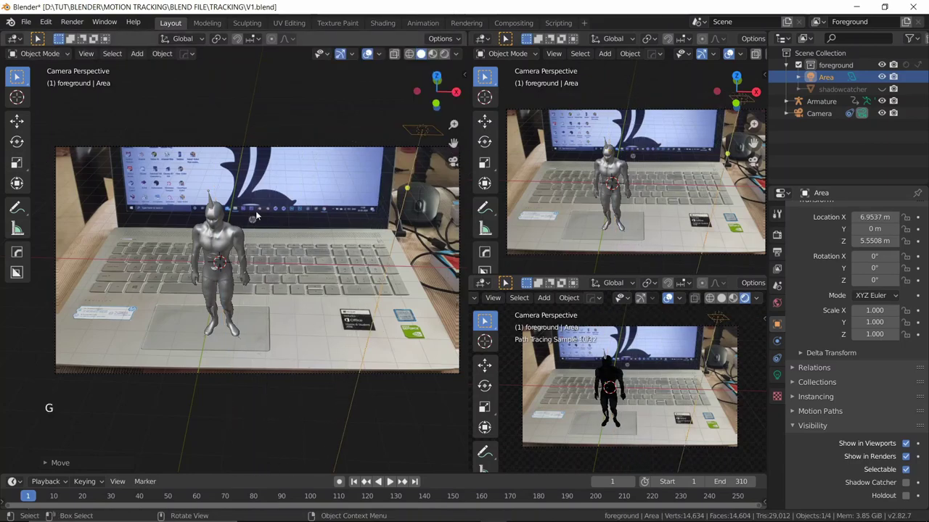
{"action": "key", "text": "x"}
{"action": "left_click", "coordinate": [308, 216]}
- Add an area light to the foreground collection and move it to about X 7.93 m and Z 5.89 m
{"action": "key", "text": "shift+a"}
{"action": "mouse_move", "coordinate": [308, 216]}
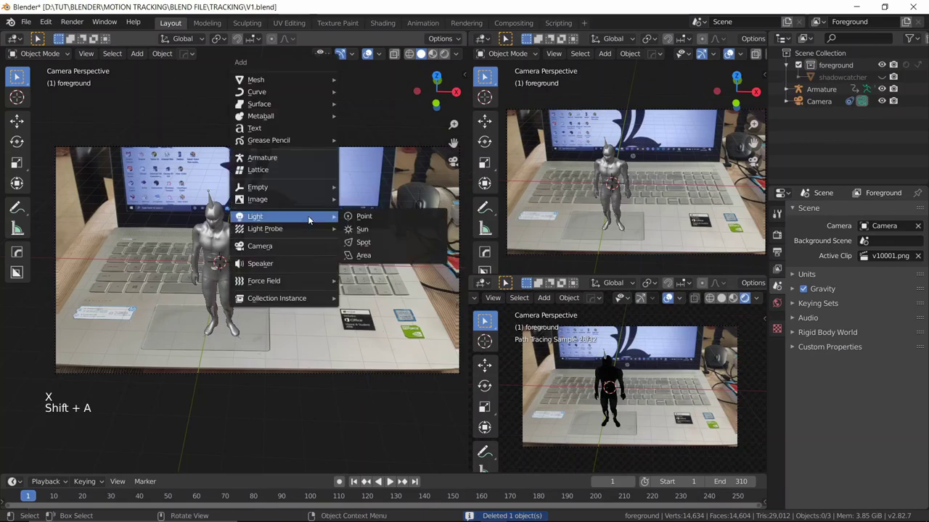
{"action": "left_click", "coordinate": [361, 255]}
{"action": "key", "text": "g"}
{"action": "key", "text": "z"}
{"action": "left_click", "coordinate": [265, 102]}
{"action": "key", "text": "g"}
{"action": "key", "text": "y"}
{"action": "key", "text": "x"}
{"action": "left_click", "coordinate": [35, 149]}
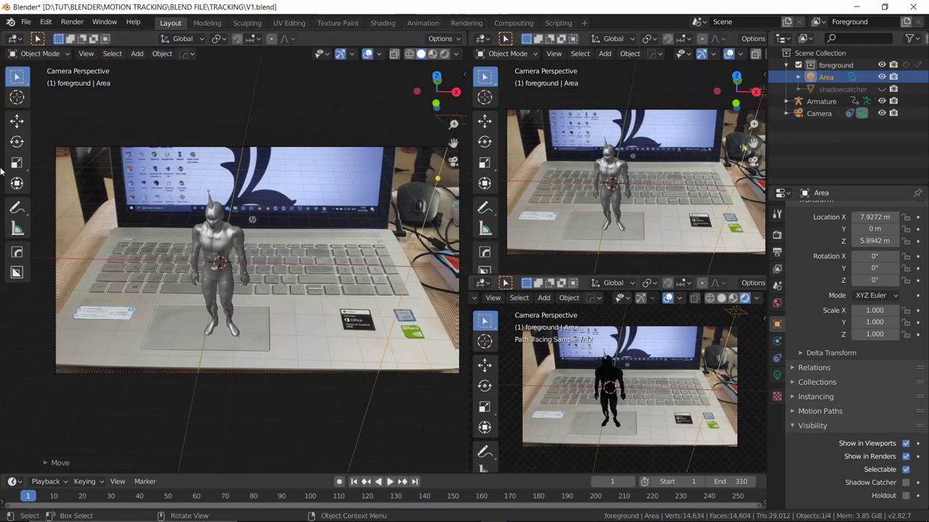
- Rotate the area light freely to about X 1.2°, Y 66.5° and Z 4.3° so it points across the plane
{"action": "middle_click_drag", "start_coordinate": [138, 203], "coordinate": [151, 209]}
{"action": "scroll", "coordinate": [207, 208], "scroll_direction": "down", "scroll_amount": 2}
{"action": "middle_click_drag", "start_coordinate": [207, 208], "coordinate": [188, 194]}
{"action": "key", "text": "e"}
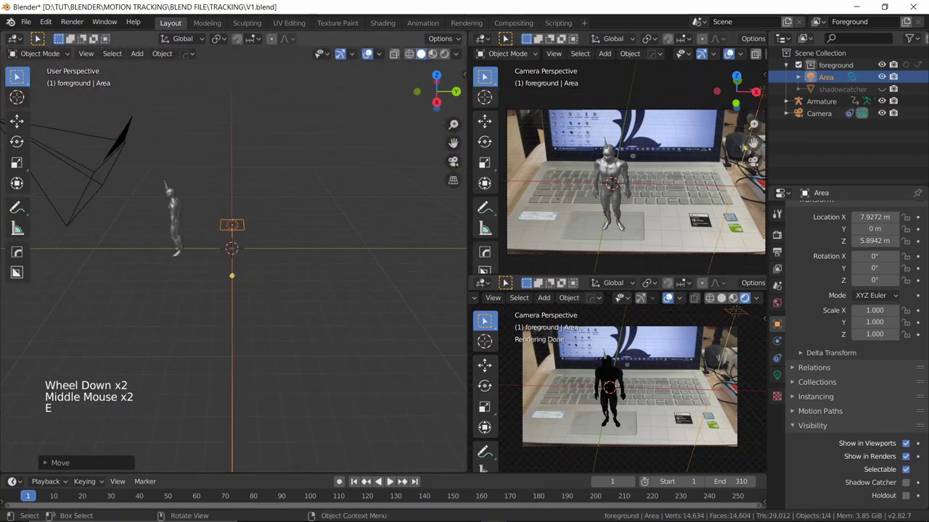
{"action": "key", "text": "r"}
{"action": "key", "text": "r"}
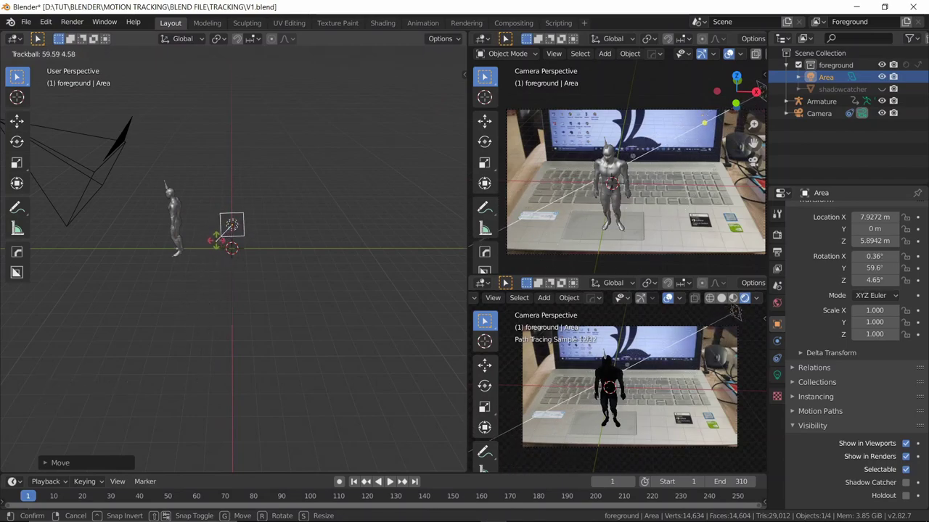
{"action": "left_click", "coordinate": [788, 301]}
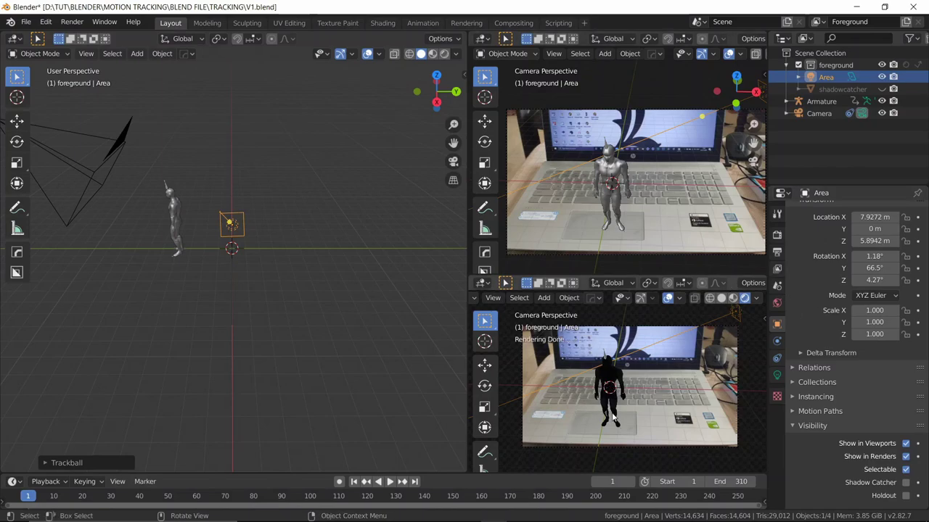
- Try raising the area light's power to 500 W and to 5000 W
{"action": "left_click", "coordinate": [777, 376]}
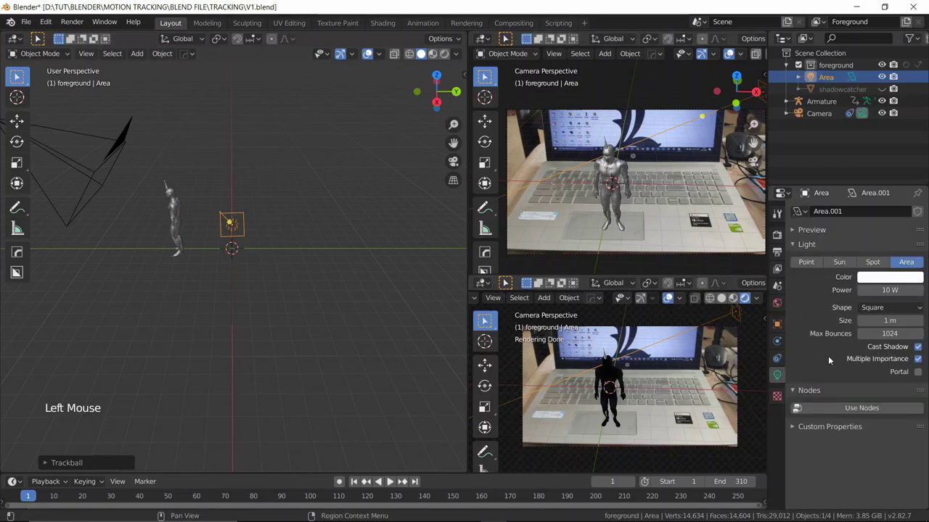
{"action": "left_click", "coordinate": [887, 292]}
{"action": "type", "text": "500"}
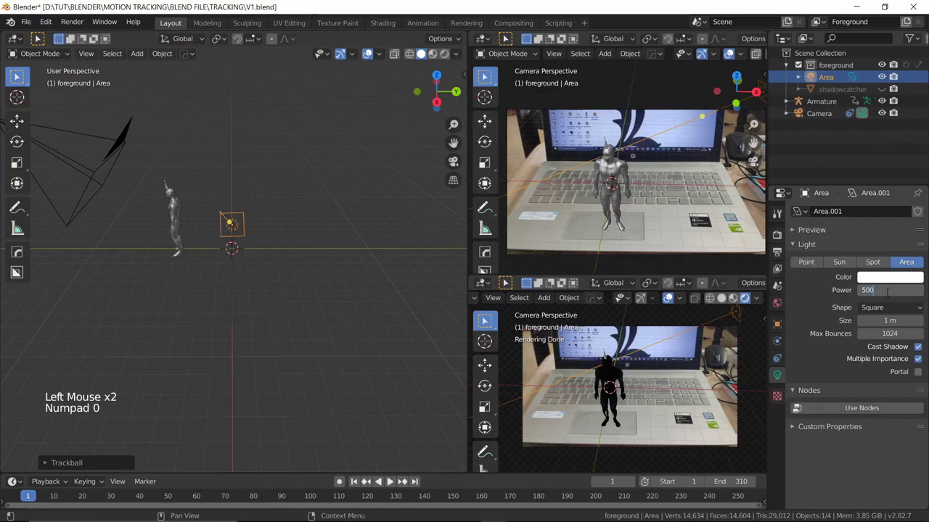
{"action": "key", "text": "Return"}
{"action": "left_click", "coordinate": [888, 290]}
{"action": "type", "text": "500"}
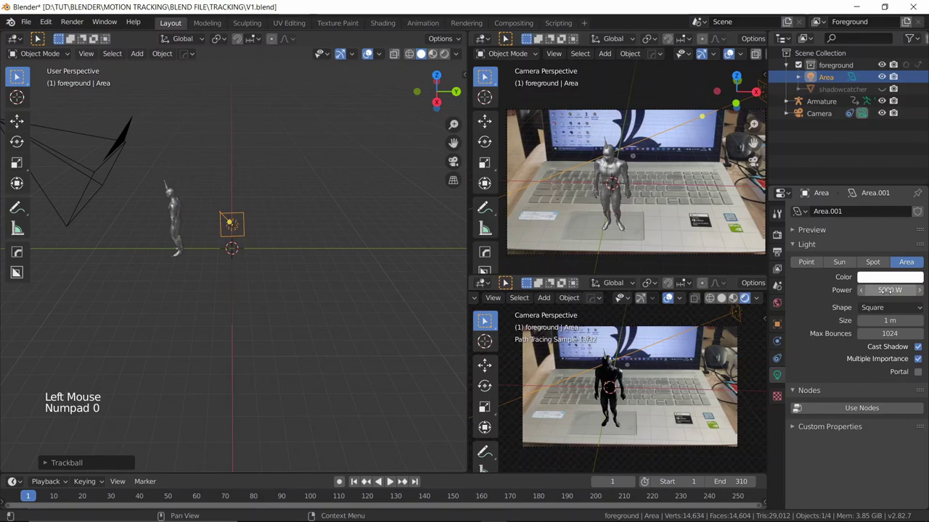
- Show the shadowcatcher plane again and set the area light's power to 400 W
{"action": "left_click", "coordinate": [882, 88]}
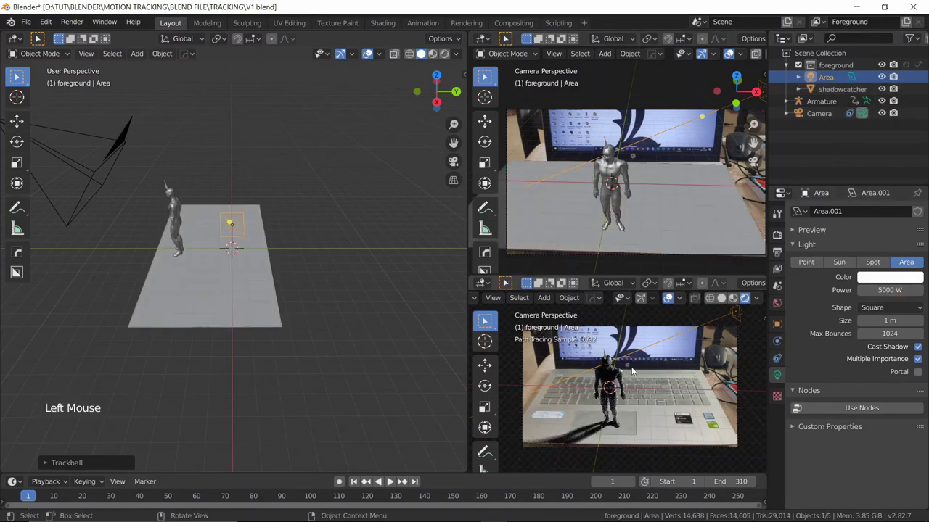
{"action": "double_click", "coordinate": [901, 289]}
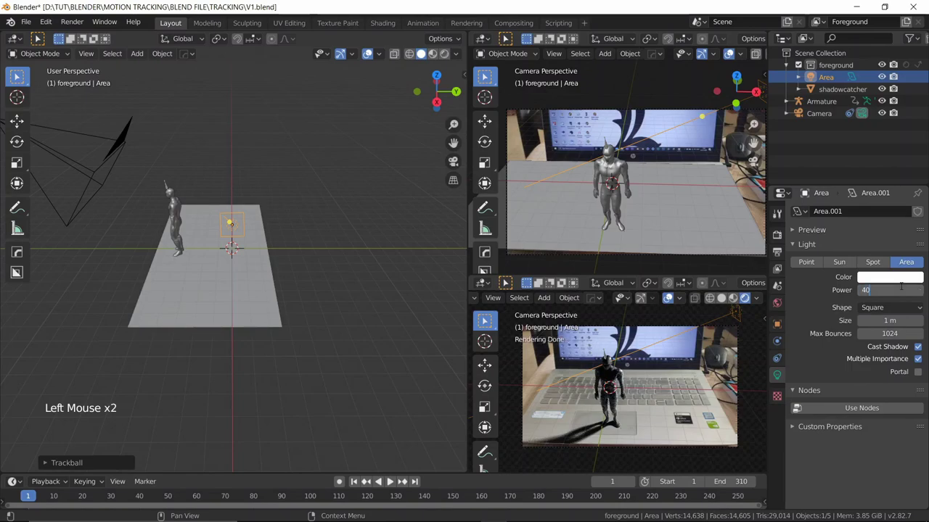
{"action": "key", "text": "Return"}
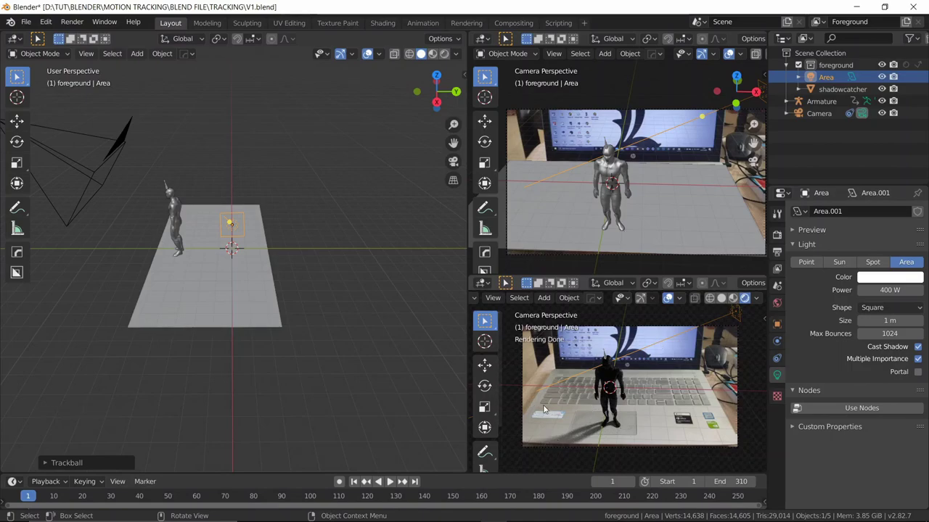
- Move the area light about 4 m in the negative Y direction, alongside the character, and check its aim from several angles
{"action": "mouse_move", "coordinate": [294, 266]}
{"action": "middle_mouse_down"}
{"action": "mouse_move", "coordinate": [348, 263]}
{"action": "mouse_move", "coordinate": [307, 244]}
{"action": "mouse_move", "coordinate": [288, 276]}
{"action": "middle_mouse_up"}
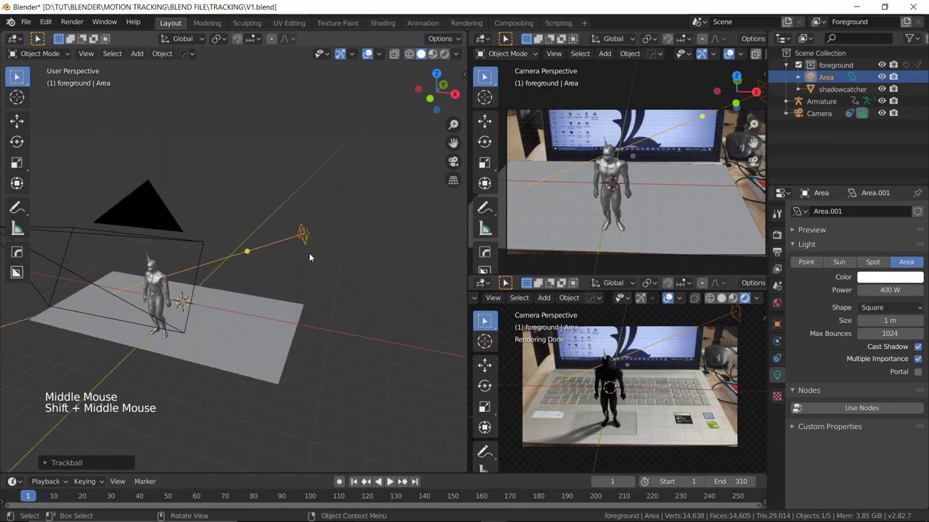
{"action": "key", "text": "g"}
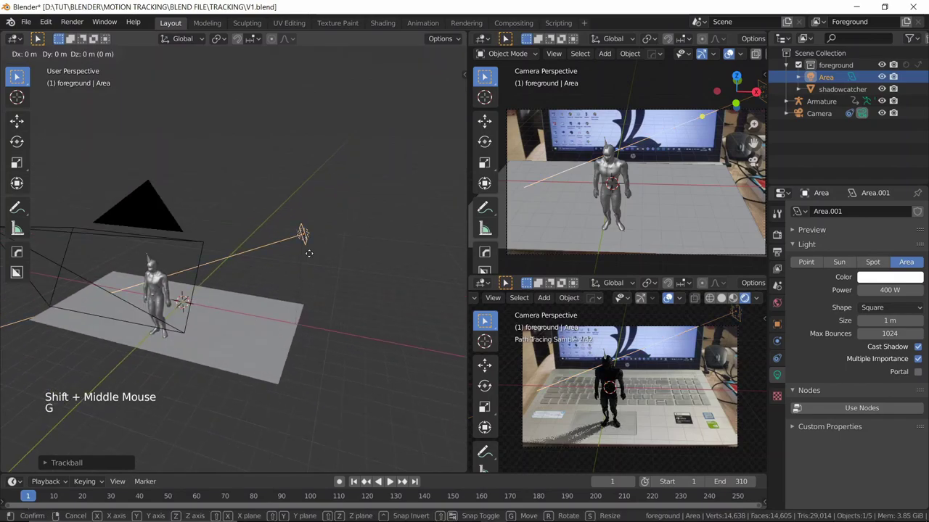
{"action": "key", "text": "y"}
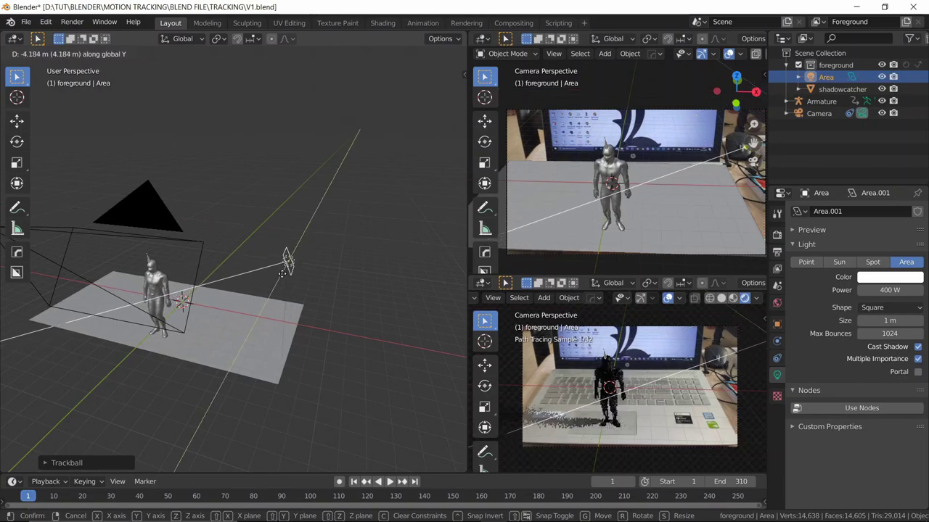
{"action": "left_click", "coordinate": [283, 280]}
{"action": "middle_click_drag", "start_coordinate": [282, 279], "coordinate": [339, 266]}
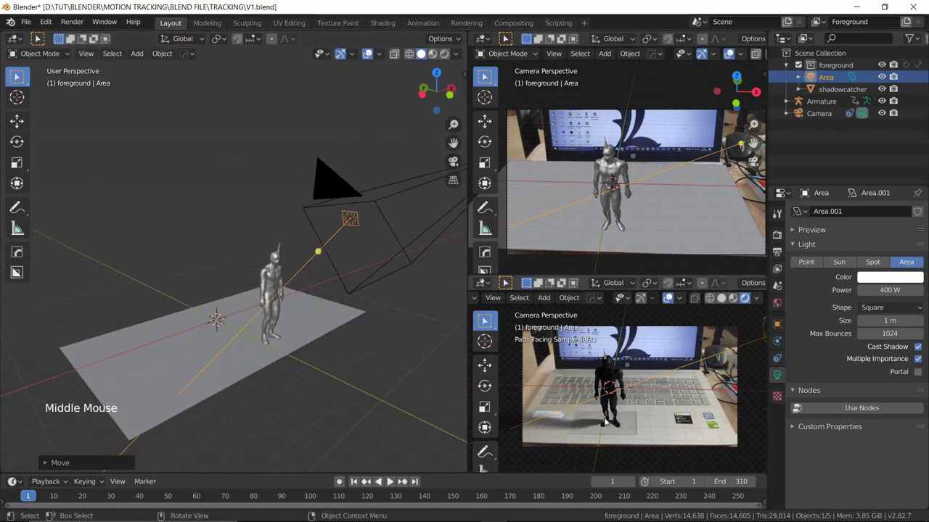
{"action": "middle_click_drag", "start_coordinate": [354, 282], "coordinate": [215, 310]}
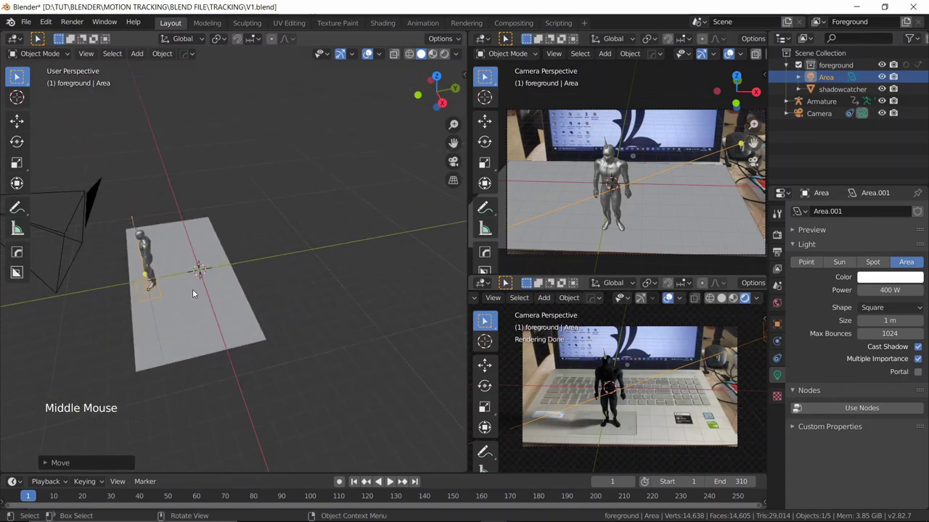
- Rotate the area light freely by a few degrees and check the character's shadow direction in the rendered camera view
{"action": "key", "text": "r"}
{"action": "key", "text": "r"}
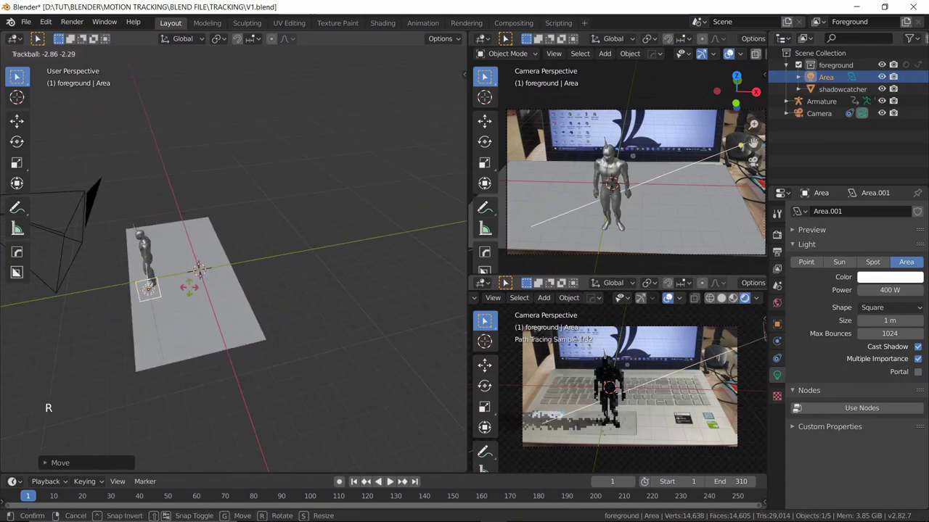
{"action": "left_click", "coordinate": [589, 340]}
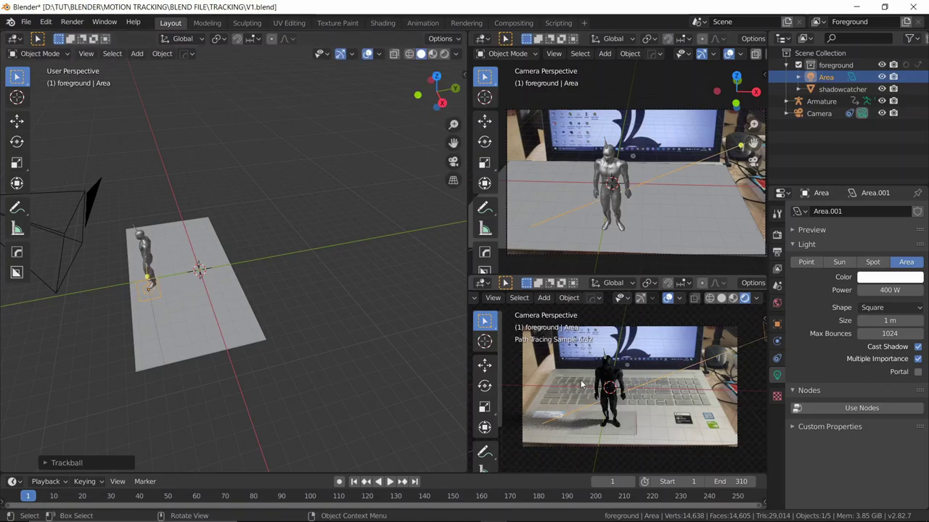
{"action": "scroll", "coordinate": [567, 420], "scroll_direction": "up", "scroll_amount": 2}
{"action": "middle_click_drag", "start_coordinate": [567, 420], "coordinate": [596, 373], "text": "shift"}
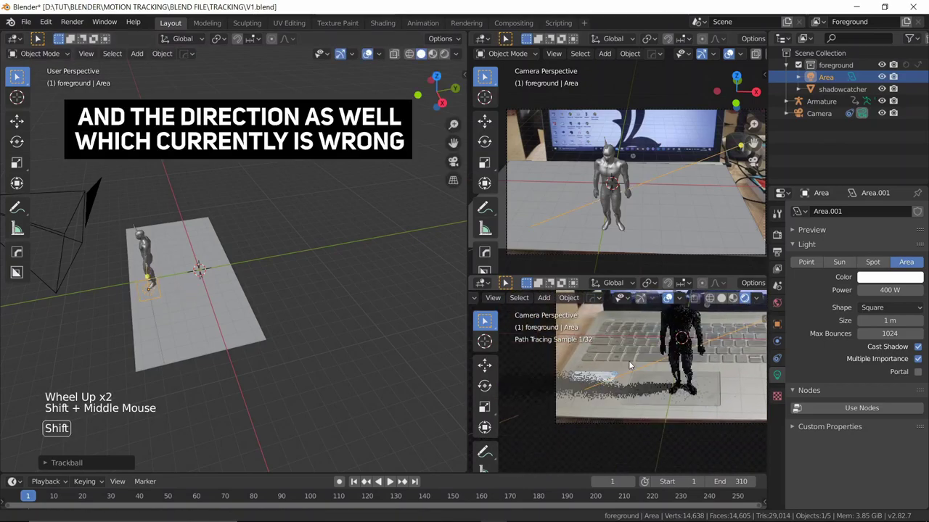
{"action": "middle_click_drag", "start_coordinate": [666, 372], "coordinate": [628, 405], "text": "shift"}
{"action": "scroll", "coordinate": [624, 399], "scroll_direction": "down", "scroll_amount": 1}
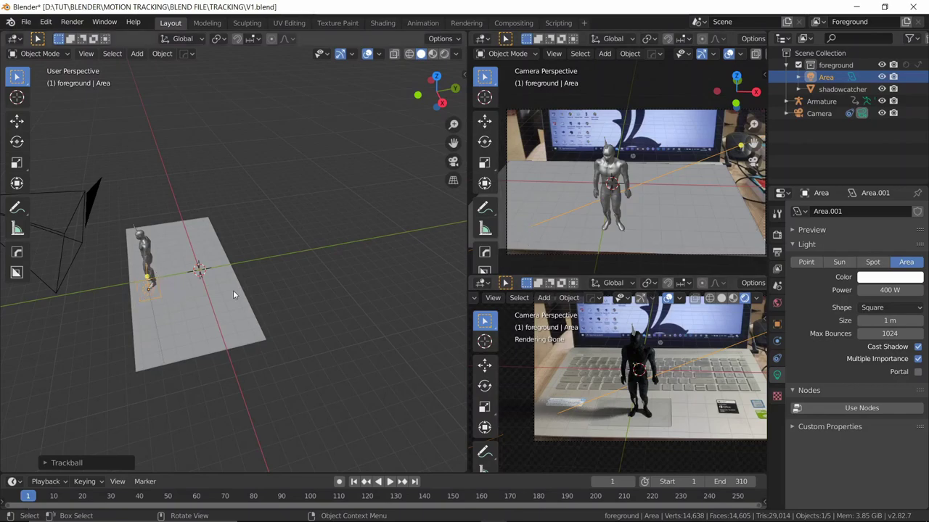
- Edit the shadowcatcher plane and move its overhanging side edge about 3 m inward along X to fit the laptop's side
{"action": "left_click", "coordinate": [532, 204]}
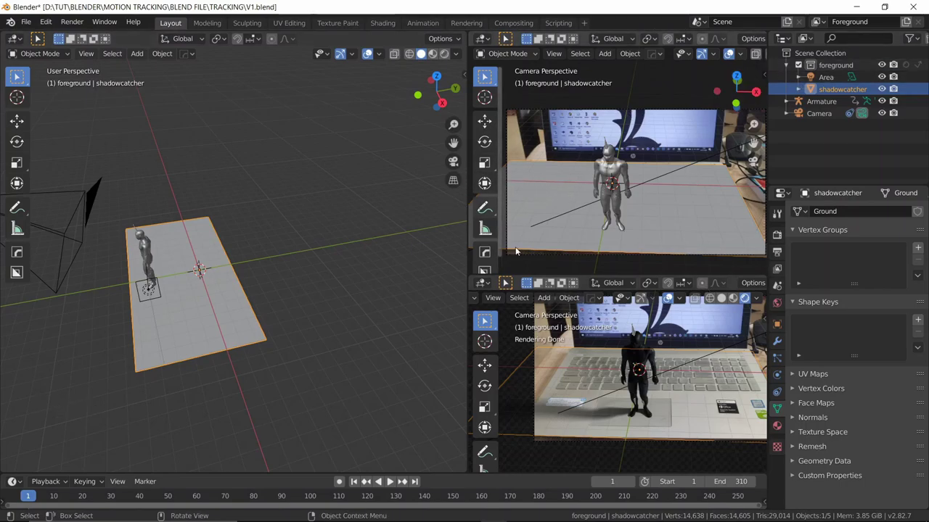
{"action": "middle_click_drag", "start_coordinate": [553, 216], "coordinate": [622, 219], "text": "shift"}
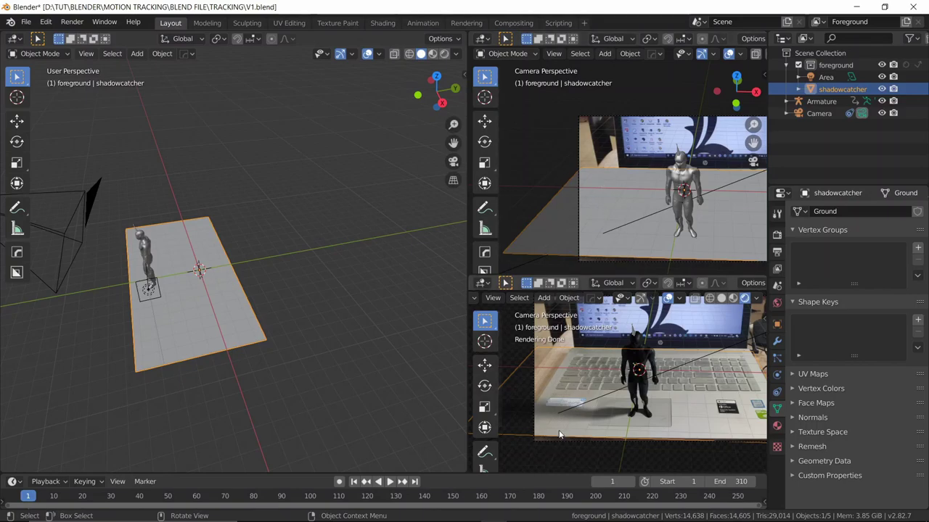
{"action": "scroll", "coordinate": [553, 388], "scroll_direction": "up", "scroll_amount": 3}
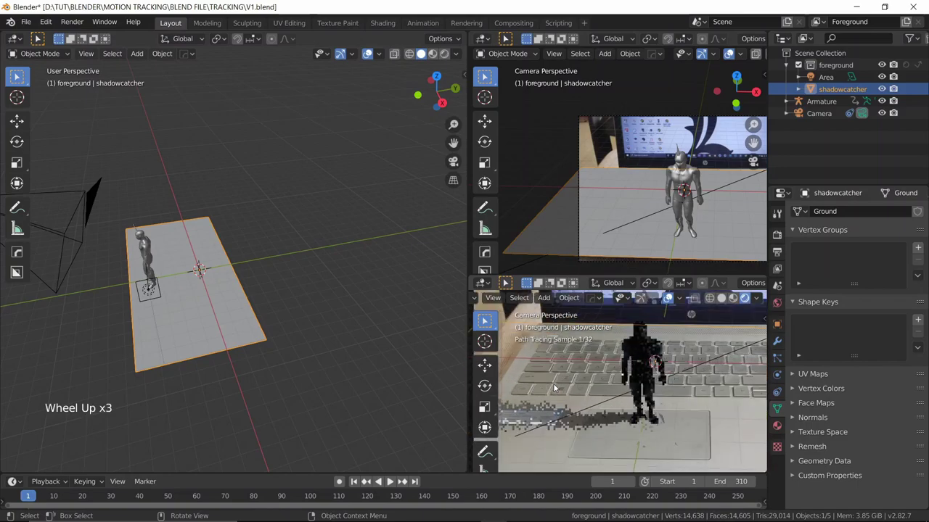
{"action": "middle_click_drag", "start_coordinate": [553, 388], "coordinate": [559, 346], "text": "shift"}
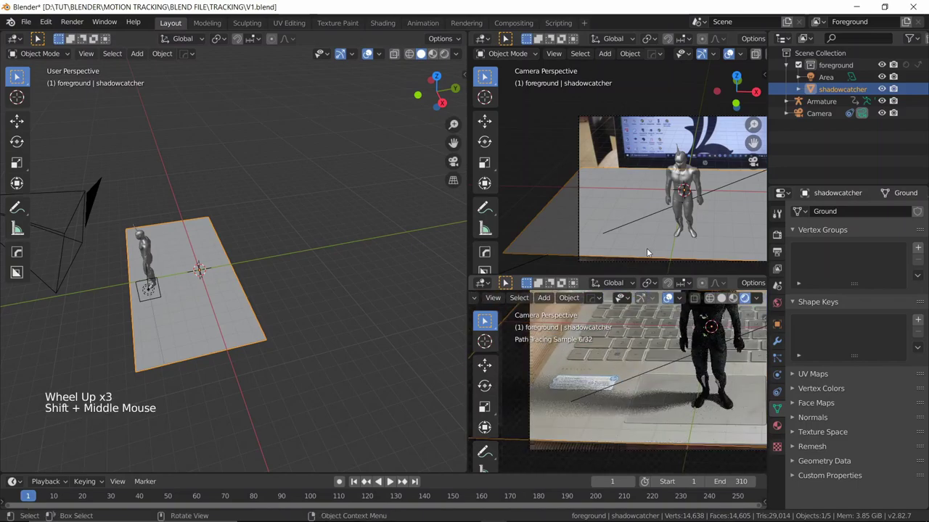
{"action": "key", "text": "Tab"}
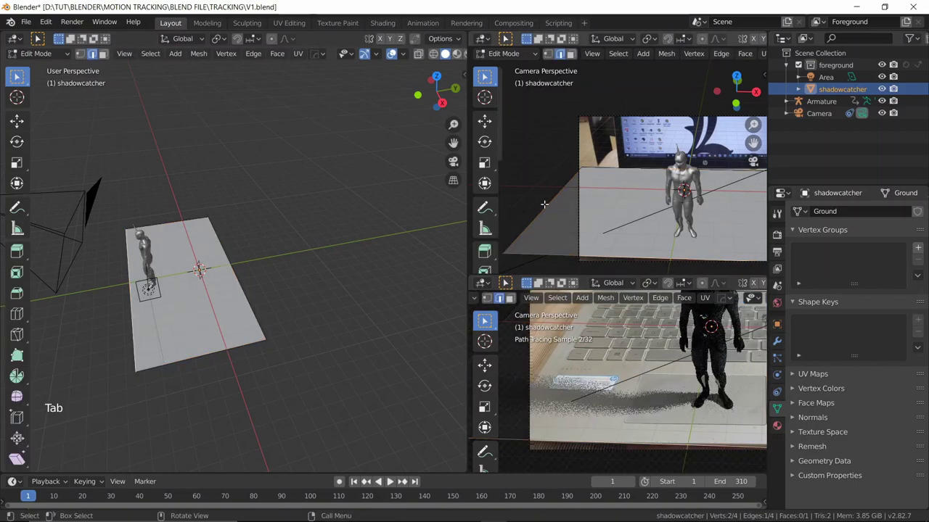
{"action": "left_click", "coordinate": [545, 204]}
{"action": "key", "text": "g"}
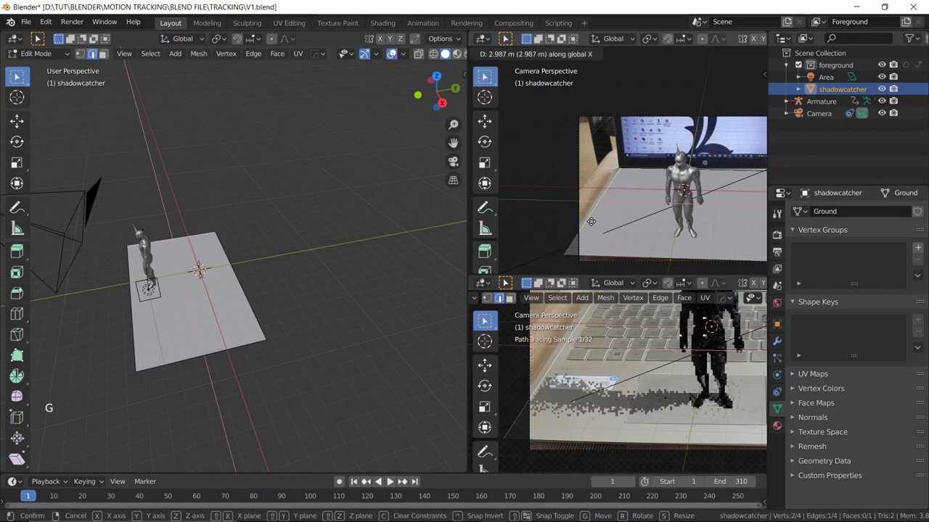
{"action": "left_click", "coordinate": [571, 247]}
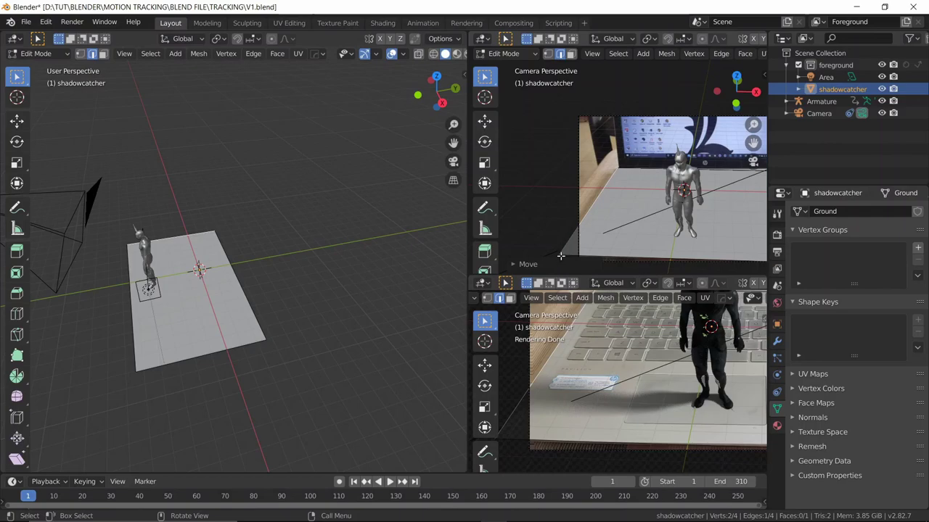
- Select the shadowcatcher's face and extrude it downward to form a thin slab as the laptop's base
{"action": "left_click", "coordinate": [650, 238]}
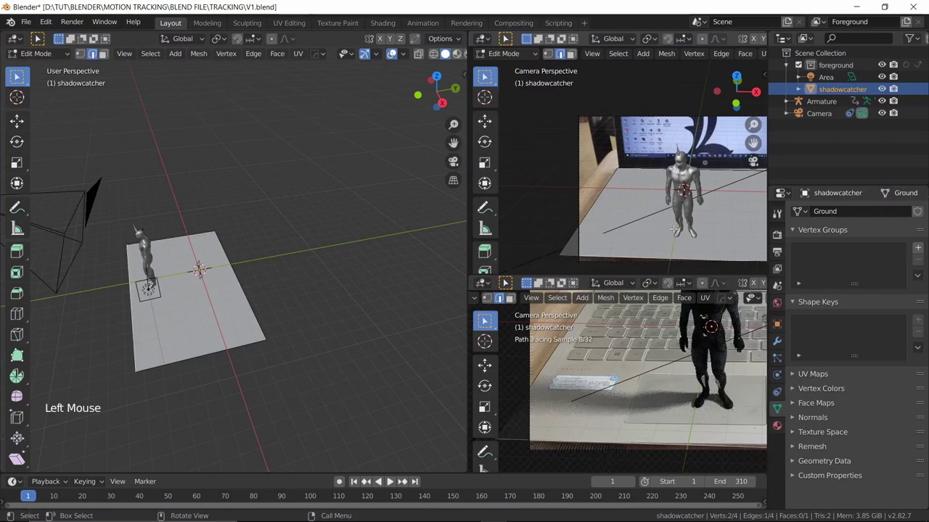
{"action": "middle_click_drag", "start_coordinate": [543, 417], "coordinate": [569, 415], "text": "shift"}
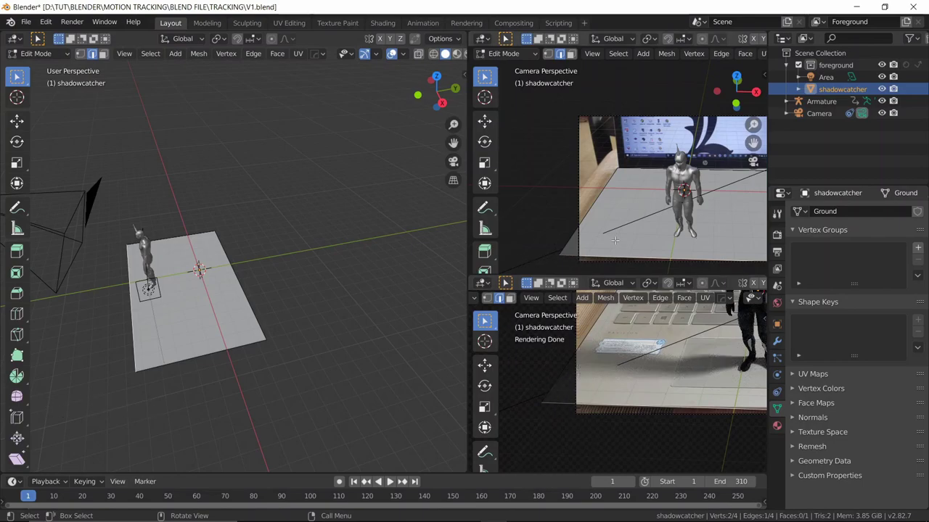
{"action": "key", "text": "1"}
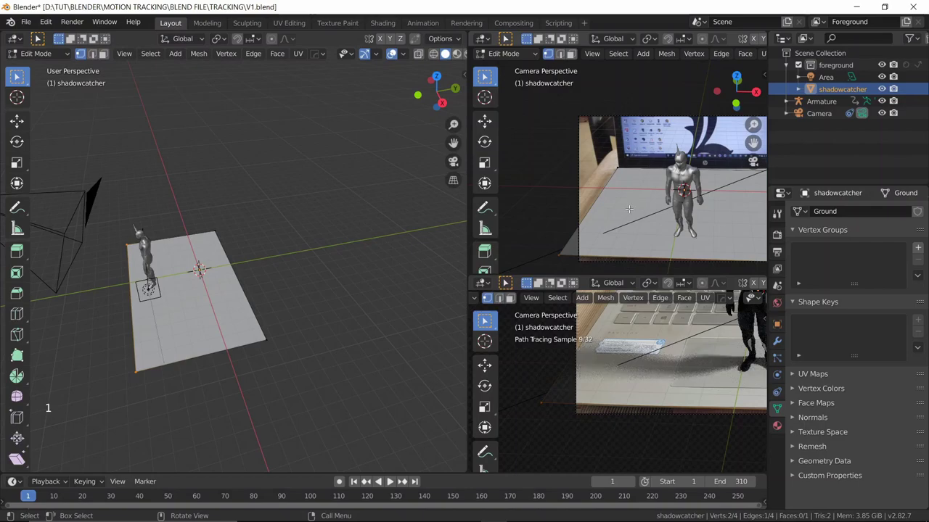
{"action": "key", "text": "3"}
{"action": "left_click", "coordinate": [643, 218]}
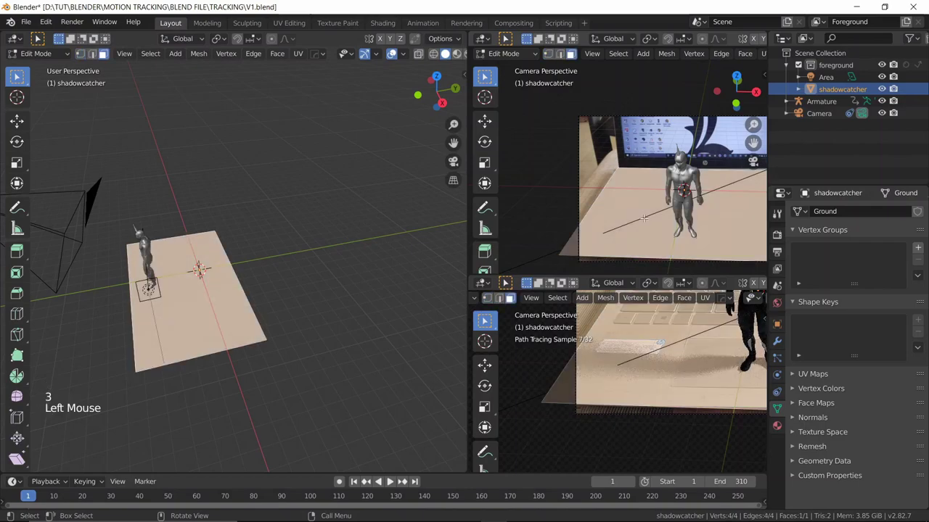
{"action": "key", "text": "e"}
{"action": "left_click", "coordinate": [573, 264]}
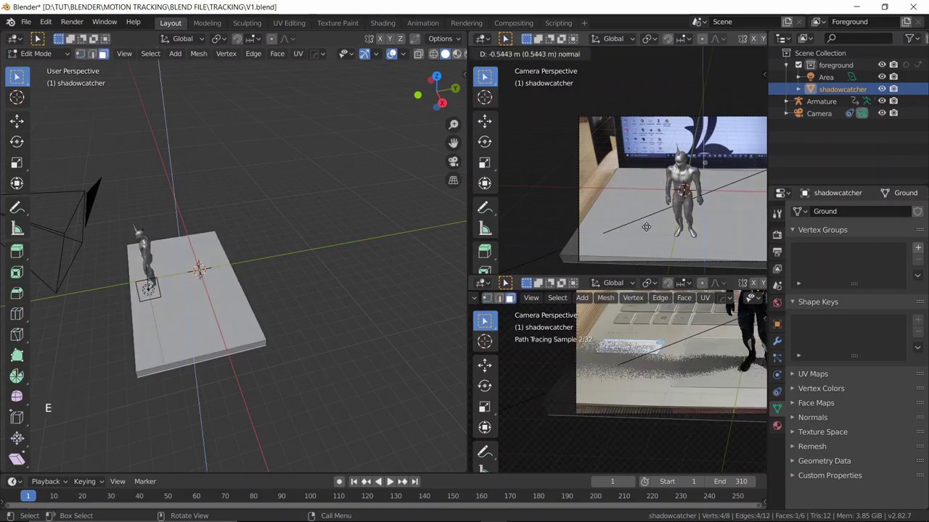
{"action": "key", "text": "2"}
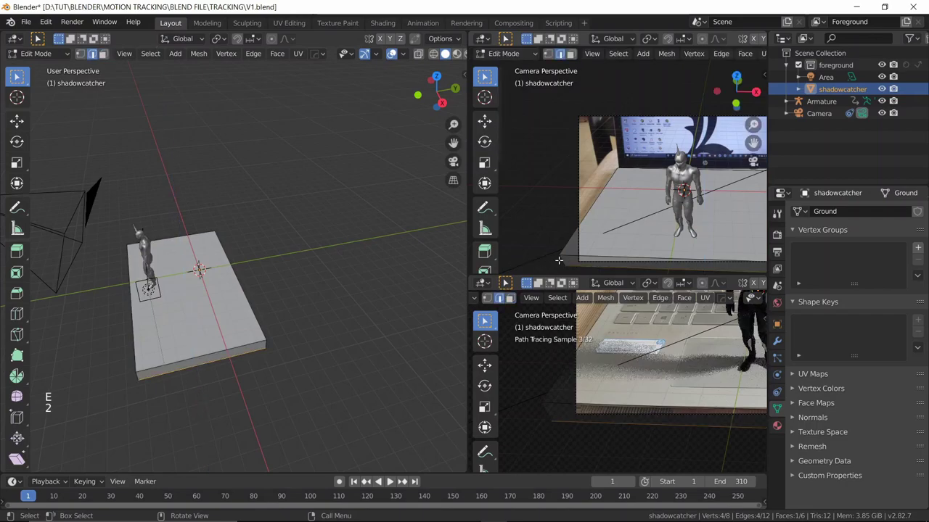
{"action": "left_click", "coordinate": [577, 259]}
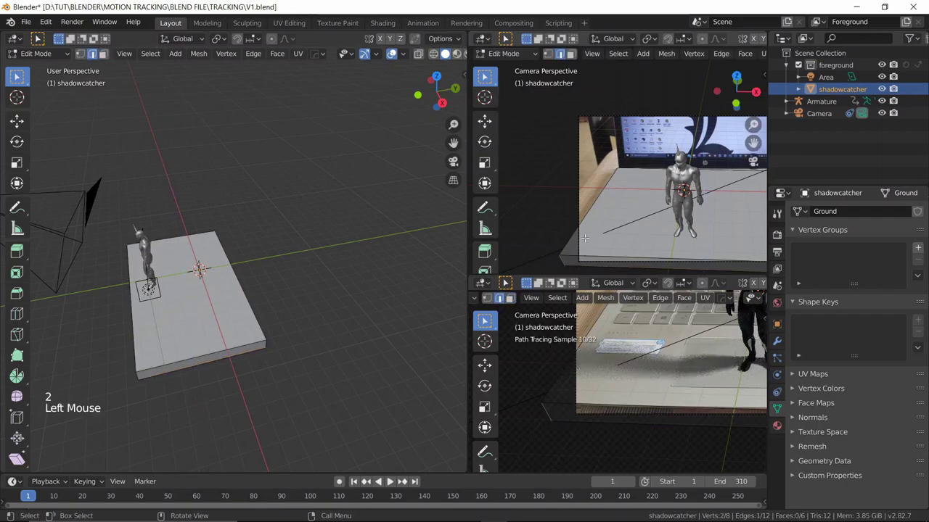
{"action": "key", "text": "ctrl+b"}
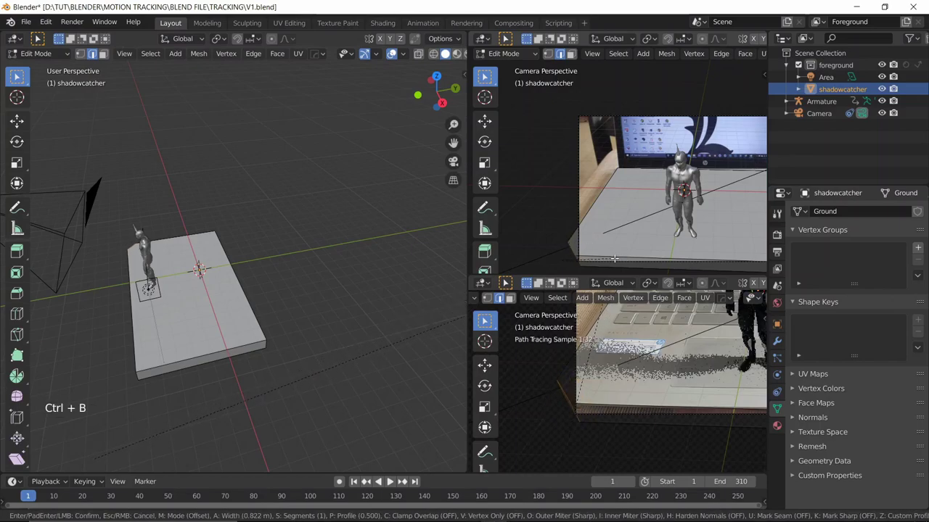
{"action": "scroll", "coordinate": [617, 258], "scroll_direction": "up", "scroll_amount": 2}
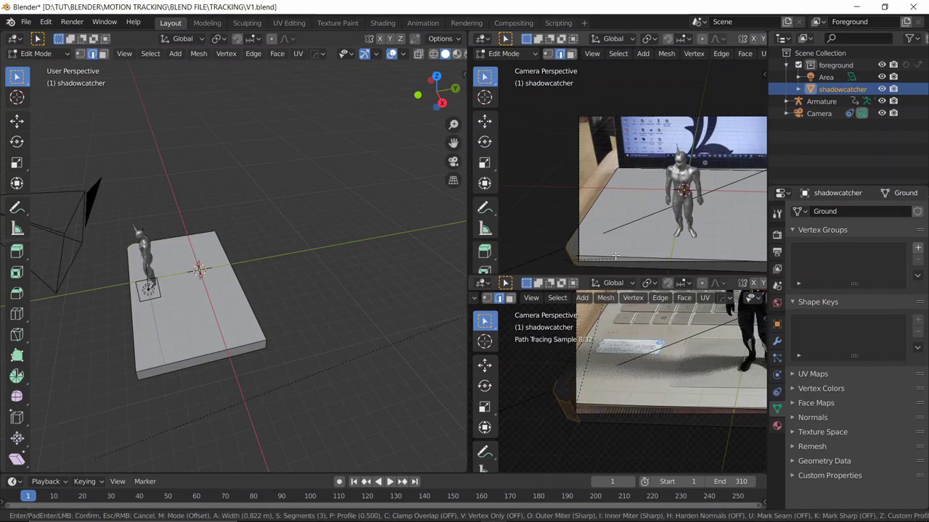
{"action": "key", "text": "Escape"}
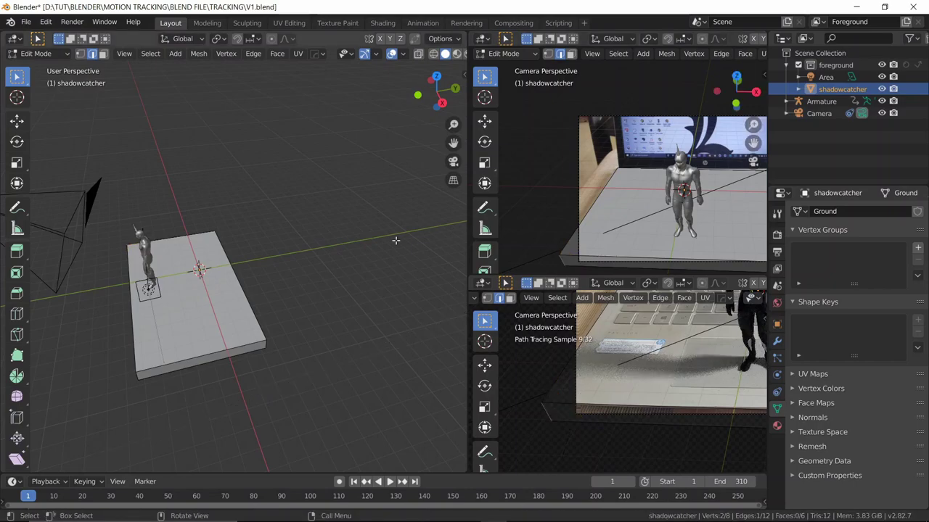
- Go to the last frame, 310, and bring the slab's front corner close up in the camera view
{"action": "key", "text": "shift"}
{"action": "key", "text": "shift+Right"}
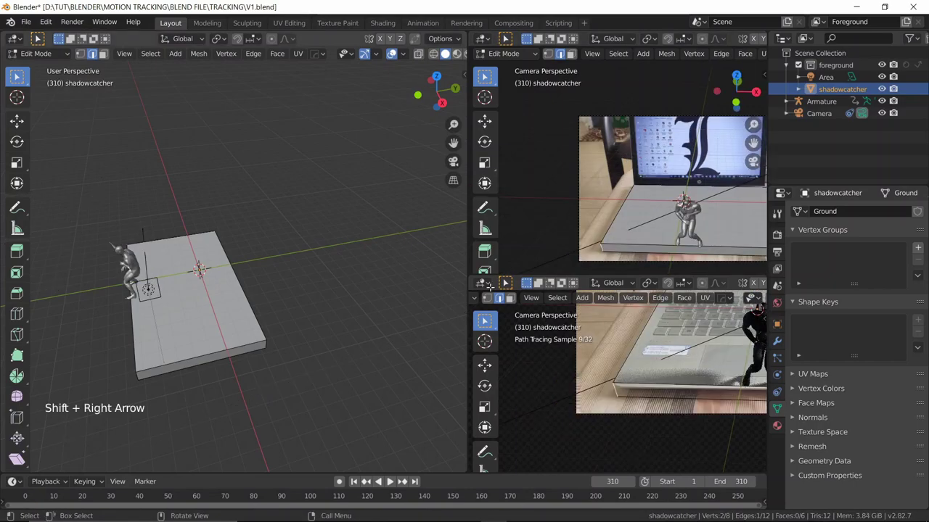
{"action": "scroll", "coordinate": [616, 246], "scroll_direction": "up", "scroll_amount": 3}
{"action": "middle_click_drag", "start_coordinate": [616, 247], "coordinate": [571, 232], "text": "shift"}
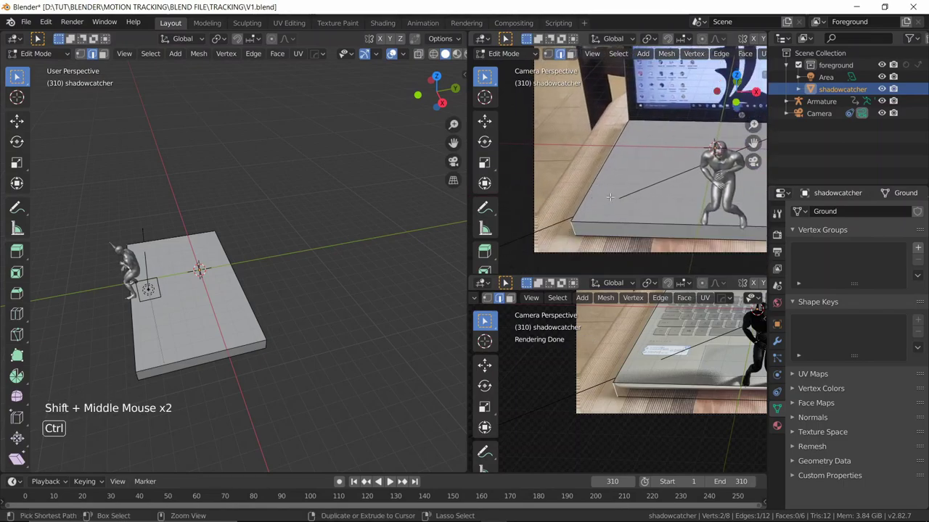
- Try beveling the slab's vertical front corner edge with four segments, inspect the corner, and undo the bevel
{"action": "key", "text": "ctrl+b"}
{"action": "scroll", "coordinate": [639, 214], "scroll_direction": "up", "scroll_amount": 3}
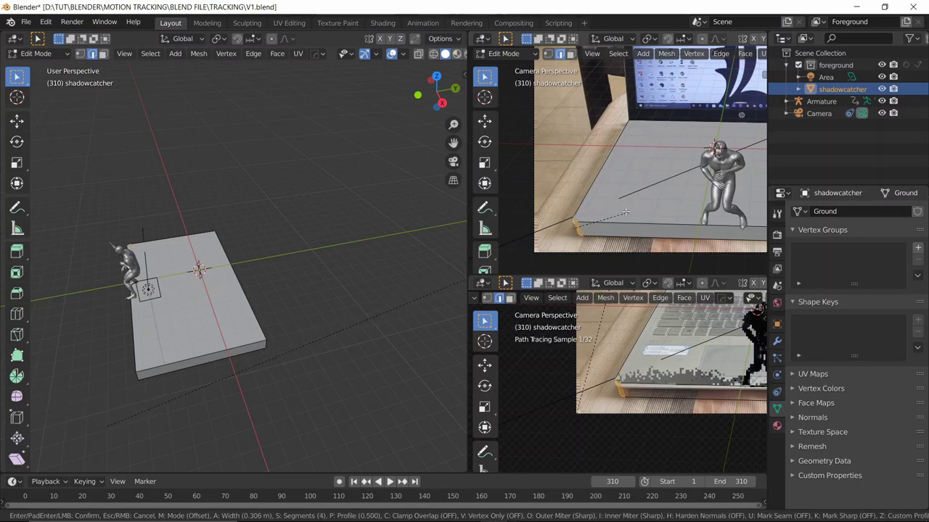
{"action": "left_click", "coordinate": [627, 211]}
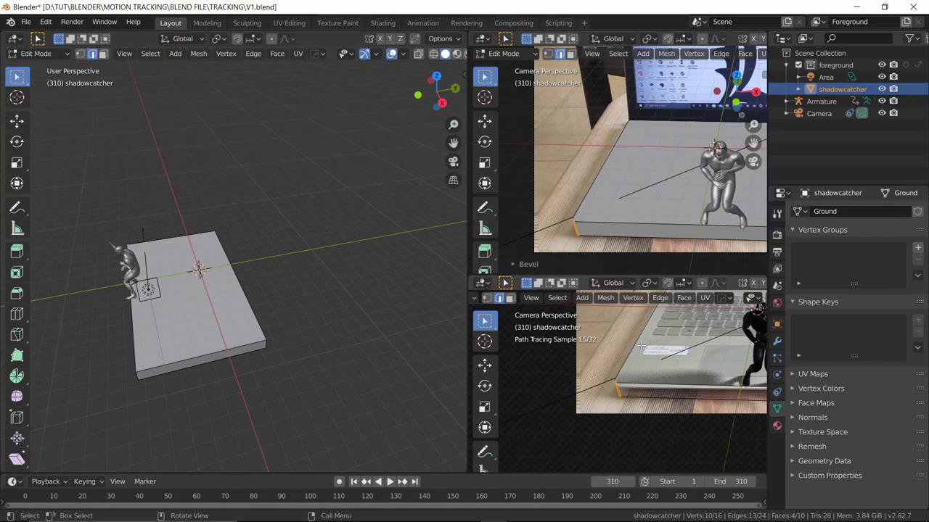
{"action": "left_click", "coordinate": [645, 227]}
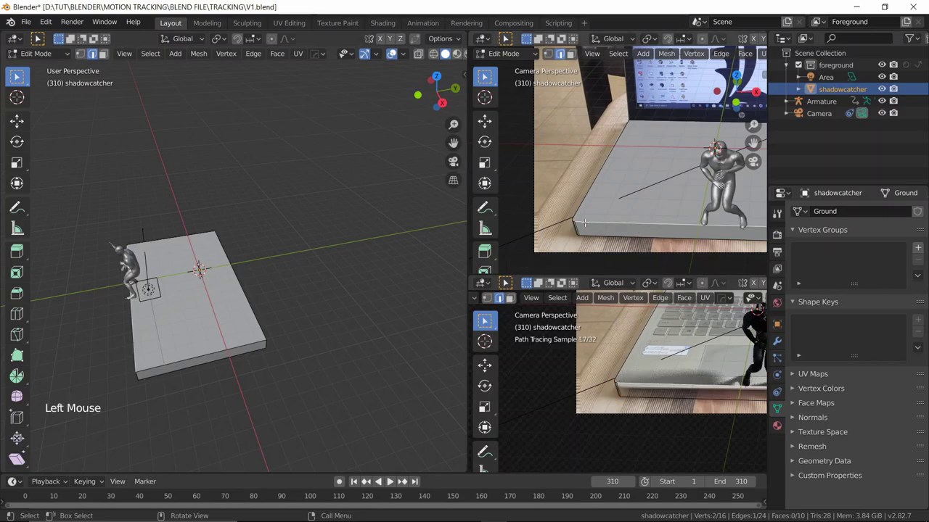
{"action": "middle_click_drag", "start_coordinate": [412, 265], "coordinate": [295, 317]}
{"action": "scroll", "coordinate": [271, 256], "scroll_direction": "up", "scroll_amount": 3}
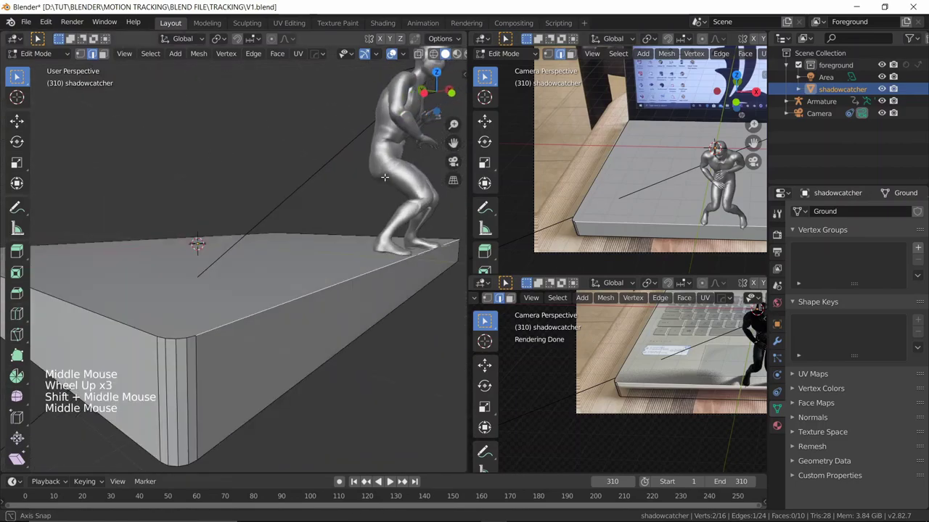
{"action": "key", "text": "ctrl+z"}
{"action": "key", "text": "ctrl+z"}
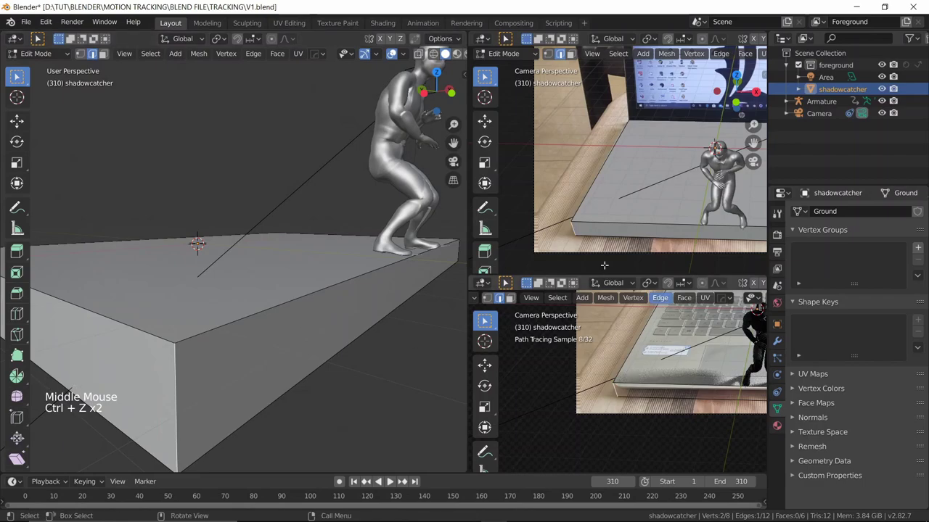
- Move the slab's upper front edge about 0.18 m in the negative Y direction to align it with the laptop's front
{"action": "scroll", "coordinate": [615, 239], "scroll_direction": "up", "scroll_amount": 1}
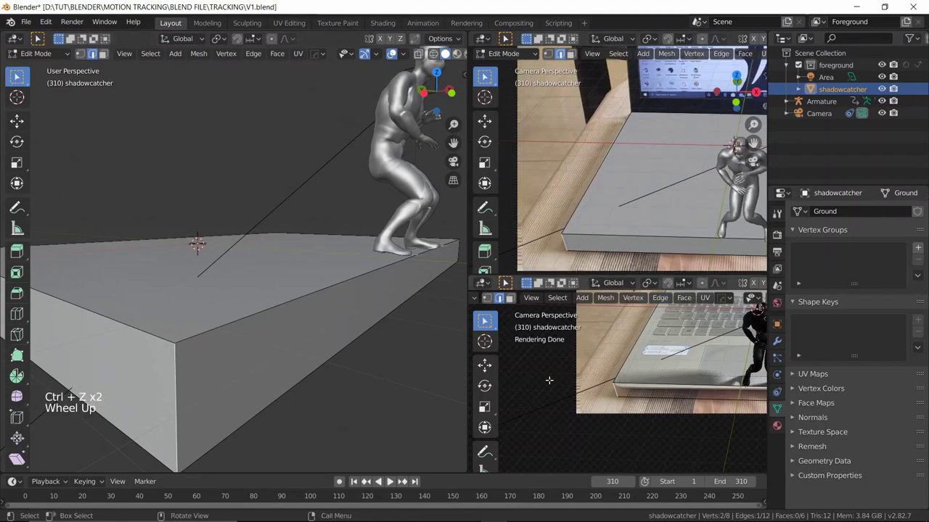
{"action": "left_click", "coordinate": [242, 317]}
{"action": "key", "text": "g"}
{"action": "key", "text": "y"}
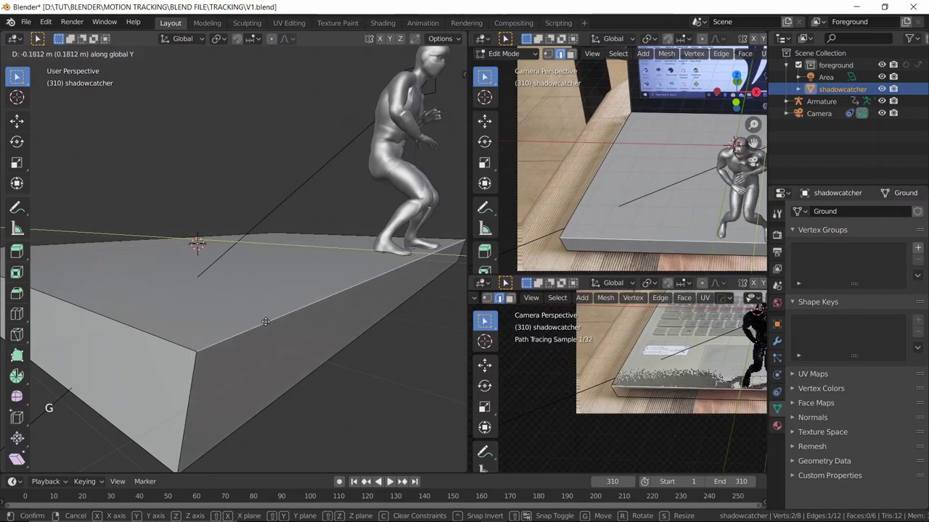
{"action": "left_click", "coordinate": [264, 321]}
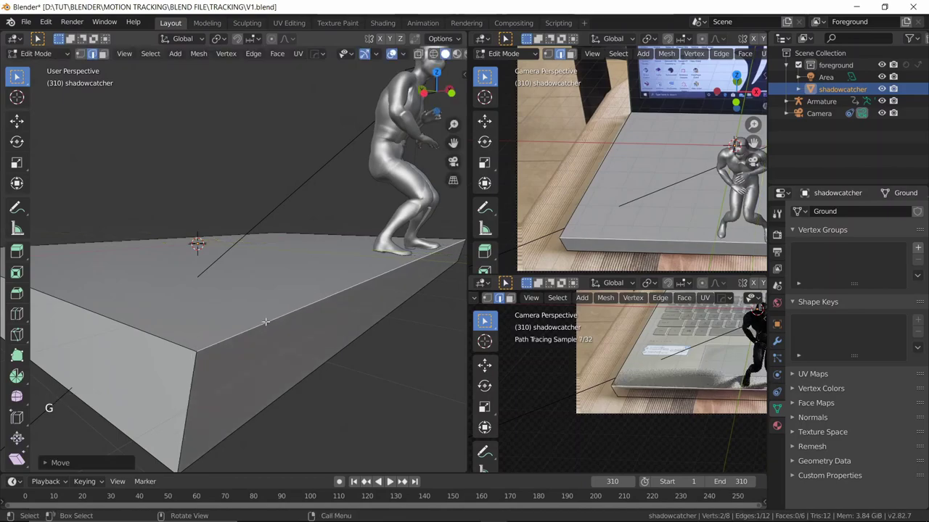
- Bevel the slab's vertical front corner edge with four segments to follow the laptop's rounded corner, and return to Object Mode
{"action": "left_click", "coordinate": [206, 389]}
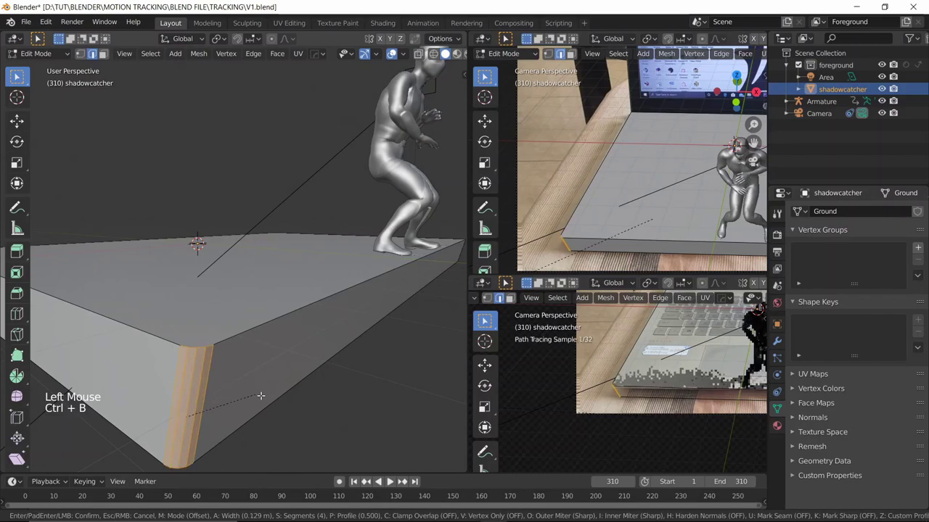
{"action": "left_click", "coordinate": [315, 387]}
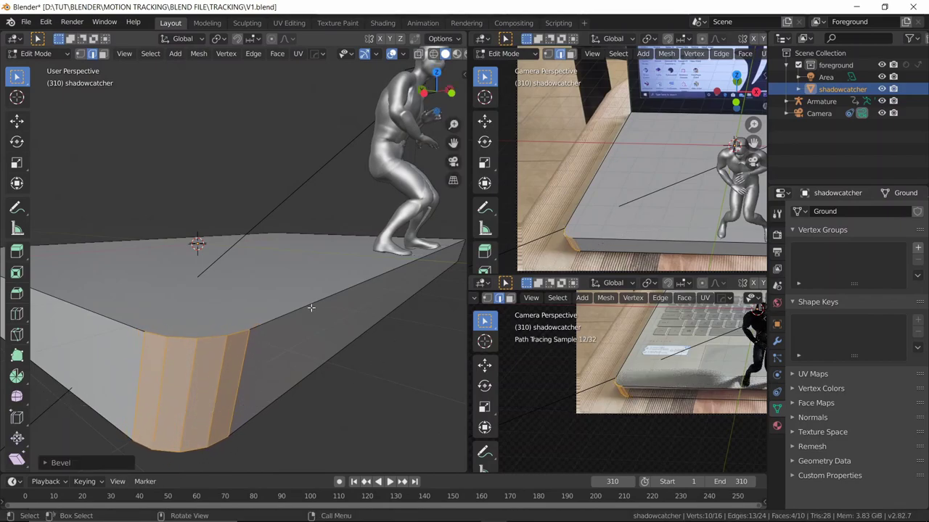
{"action": "key", "text": "Tab"}
{"action": "scroll", "coordinate": [317, 290], "scroll_direction": "down", "scroll_amount": 4}
{"action": "mouse_move", "coordinate": [317, 290]}
{"action": "middle_mouse_down"}
{"action": "mouse_move", "coordinate": [270, 304]}
{"action": "mouse_move", "coordinate": [326, 305]}
{"action": "middle_mouse_up"}
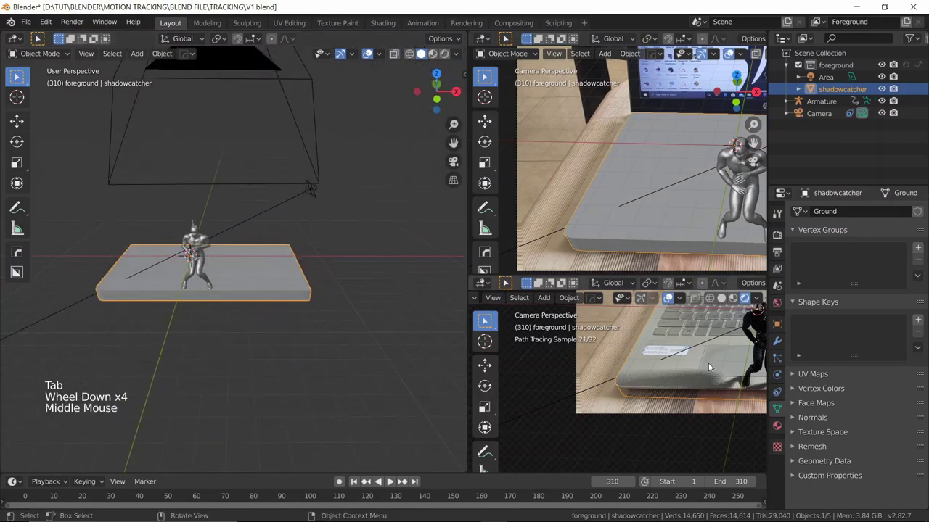
{"action": "scroll", "coordinate": [708, 363], "scroll_direction": "down", "scroll_amount": 1}
{"action": "middle_click_drag", "start_coordinate": [708, 363], "coordinate": [622, 390], "text": "shift"}
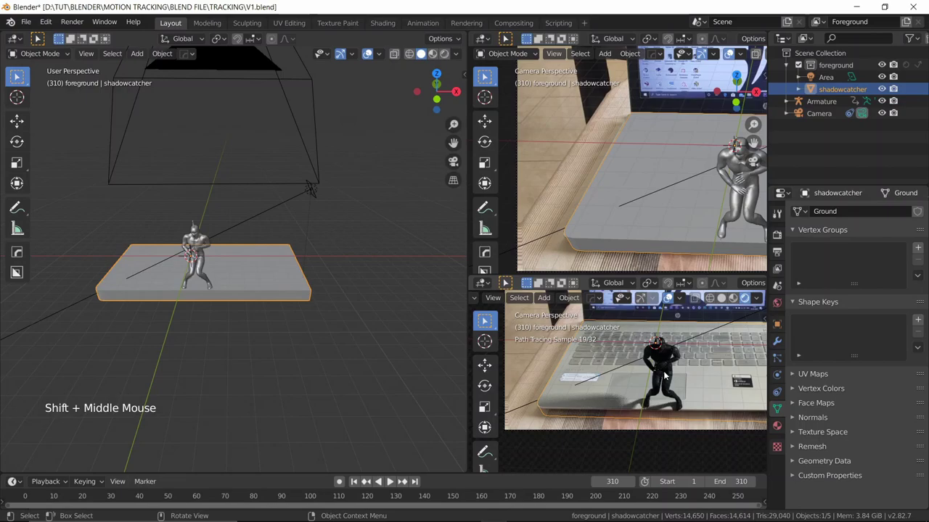
- Move the character's armature about 1.36 m along the positive Y axis, back from the laptop's front edge
{"action": "scroll", "coordinate": [665, 375], "scroll_direction": "up", "scroll_amount": 2}
{"action": "middle_click_drag", "start_coordinate": [665, 375], "coordinate": [636, 391], "text": "shift"}
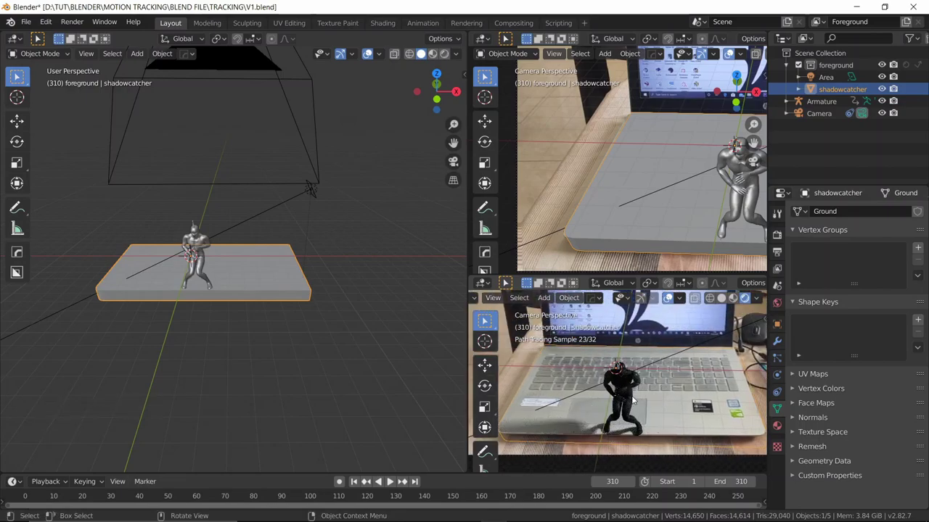
{"action": "left_click", "coordinate": [819, 101]}
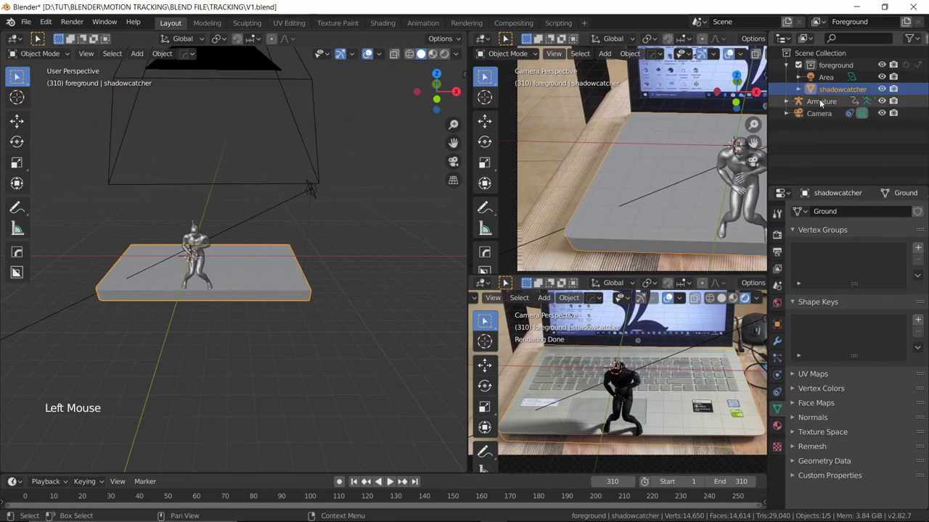
{"action": "key", "text": "g"}
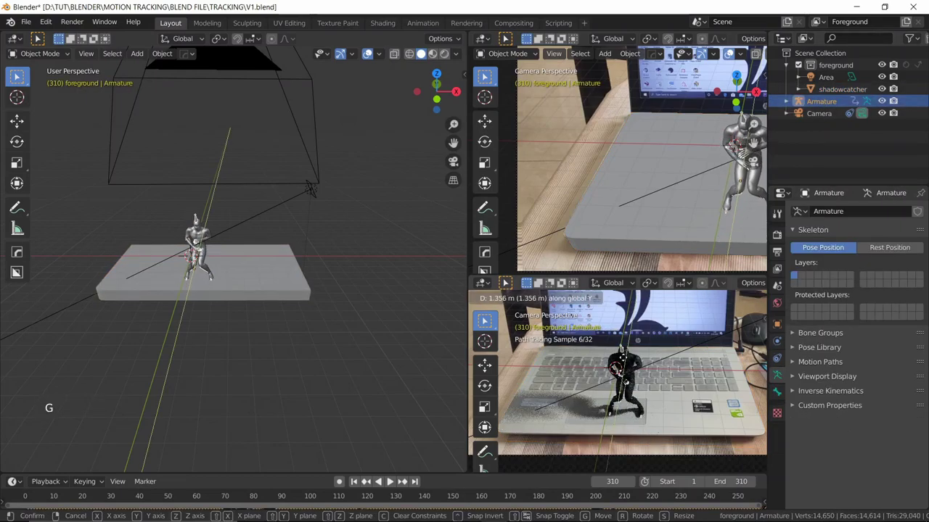
{"action": "left_click", "coordinate": [658, 368]}
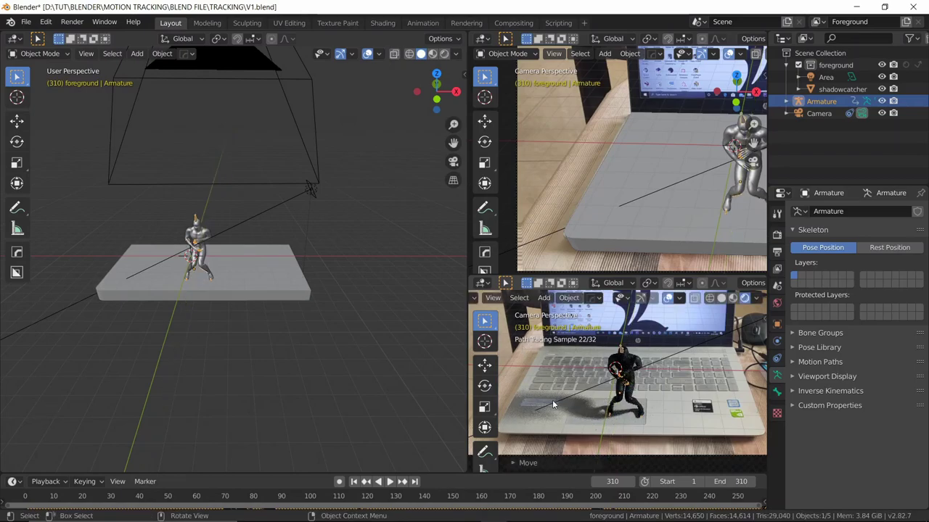
- Open the shadowcatcher slab in Edit Mode with X-ray enabled so the footage shows through at the laptop's rear corner
{"action": "middle_click_drag", "start_coordinate": [528, 406], "coordinate": [602, 376], "text": "shift"}
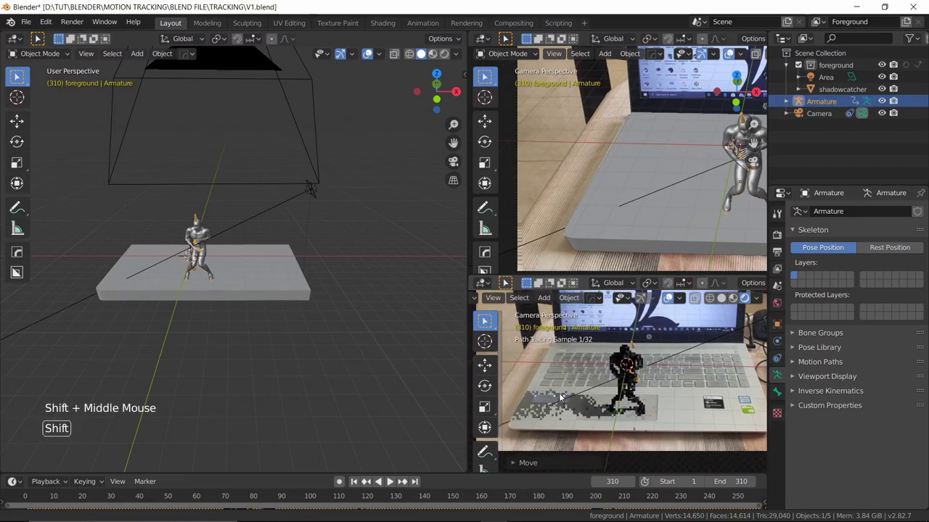
{"action": "scroll", "coordinate": [603, 375], "scroll_direction": "up", "scroll_amount": 6}
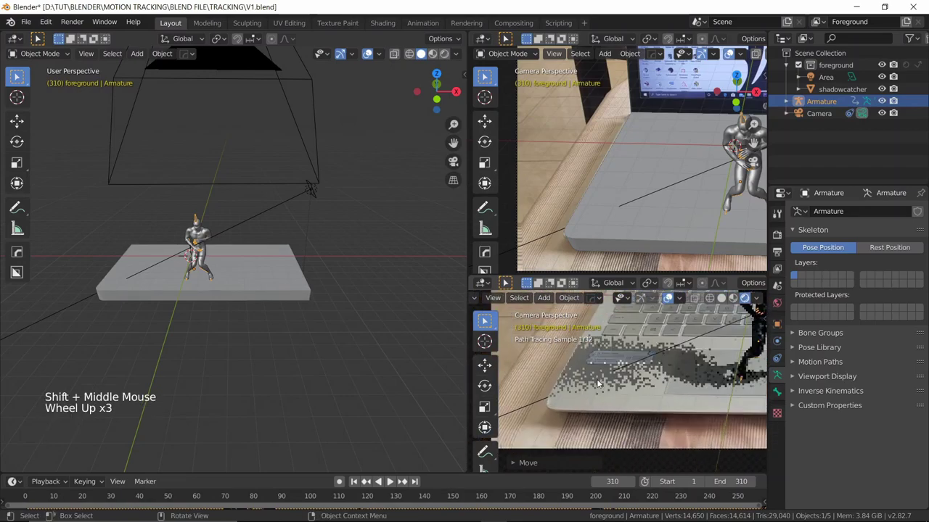
{"action": "left_click", "coordinate": [532, 354]}
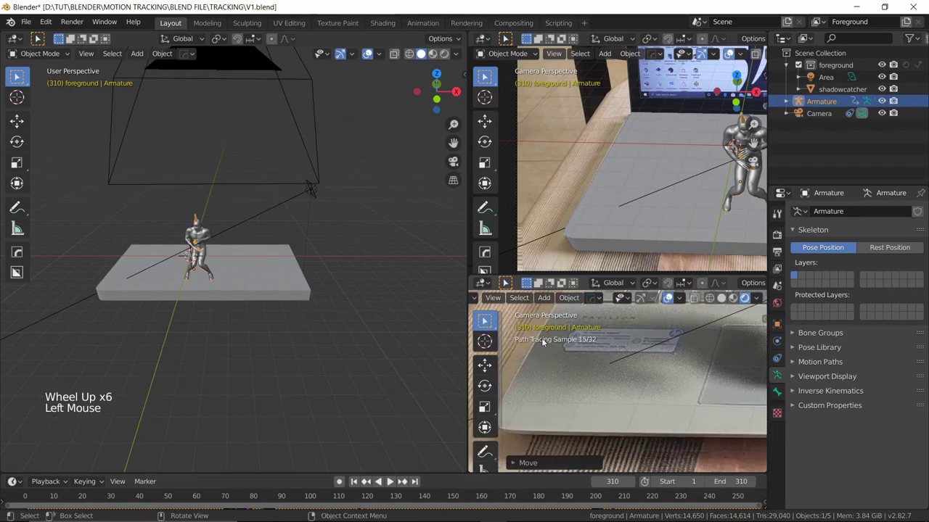
{"action": "key", "text": "Tab"}
{"action": "scroll", "coordinate": [621, 129], "scroll_direction": "up", "scroll_amount": 2}
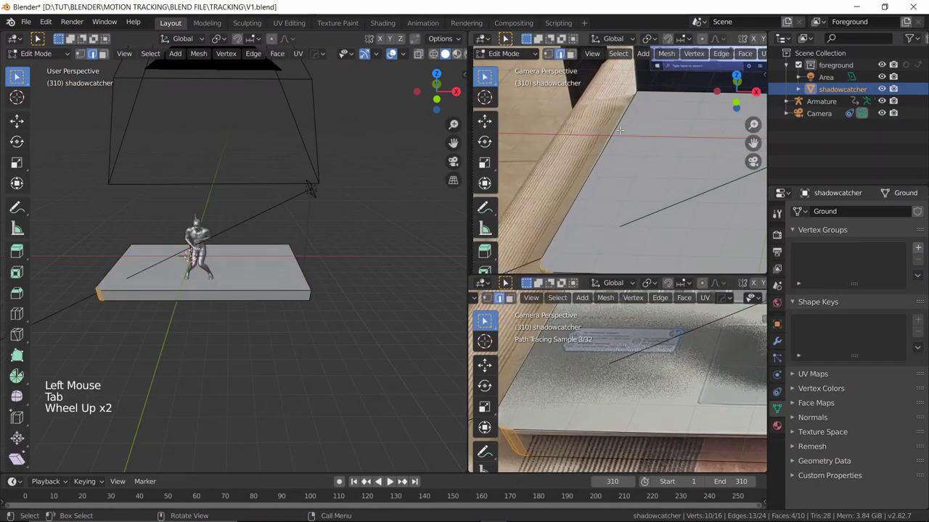
{"action": "key", "text": "alt+z"}
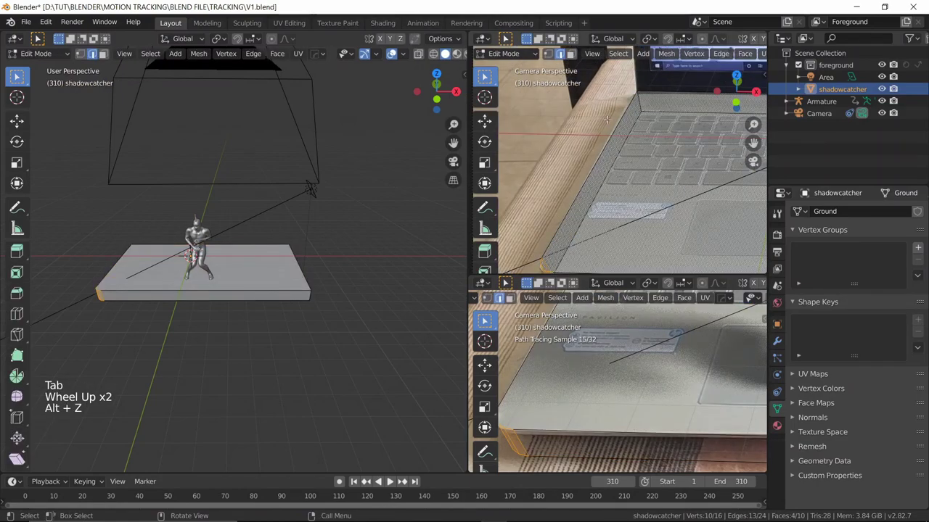
- Move the slab's upper rear-left corner vertex onto the laptop's rear corner in the footage and return to Object Mode
{"action": "left_click", "coordinate": [640, 92]}
{"action": "left_click", "coordinate": [648, 95]}
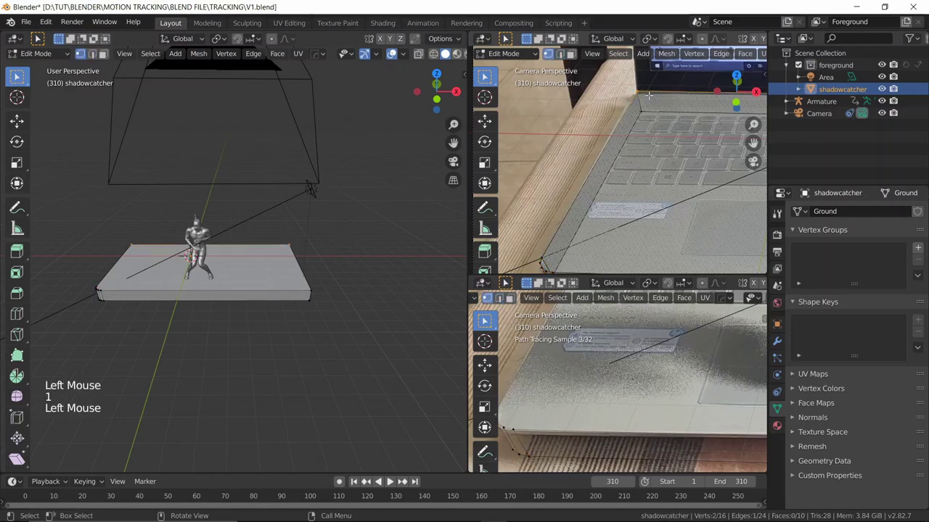
{"action": "key", "text": "g"}
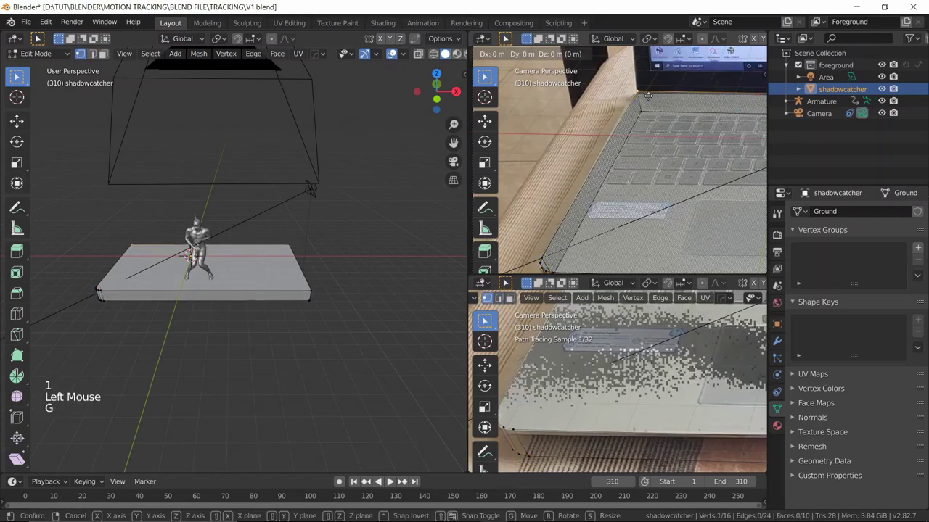
{"action": "left_click", "coordinate": [644, 108]}
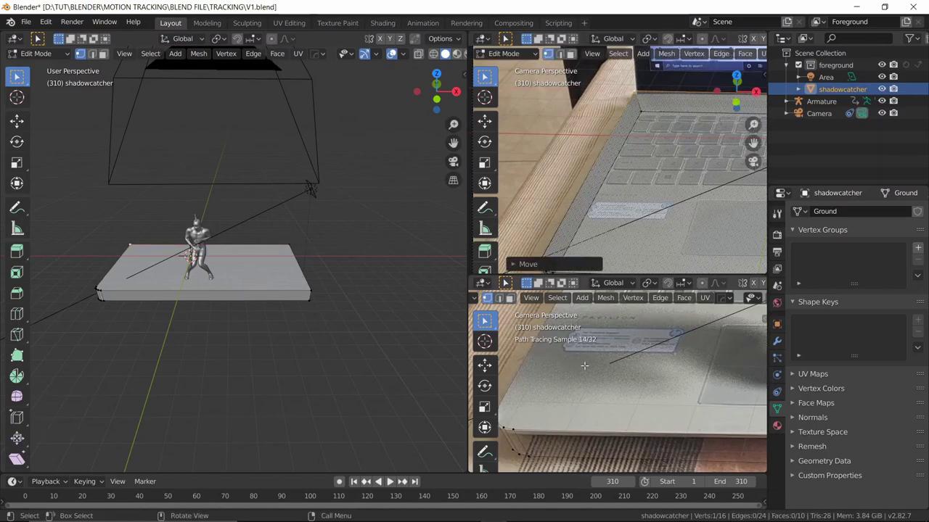
{"action": "scroll", "coordinate": [585, 366], "scroll_direction": "down", "scroll_amount": 3}
{"action": "scroll", "coordinate": [637, 315], "scroll_direction": "down", "scroll_amount": 2}
{"action": "key", "text": "Tab"}
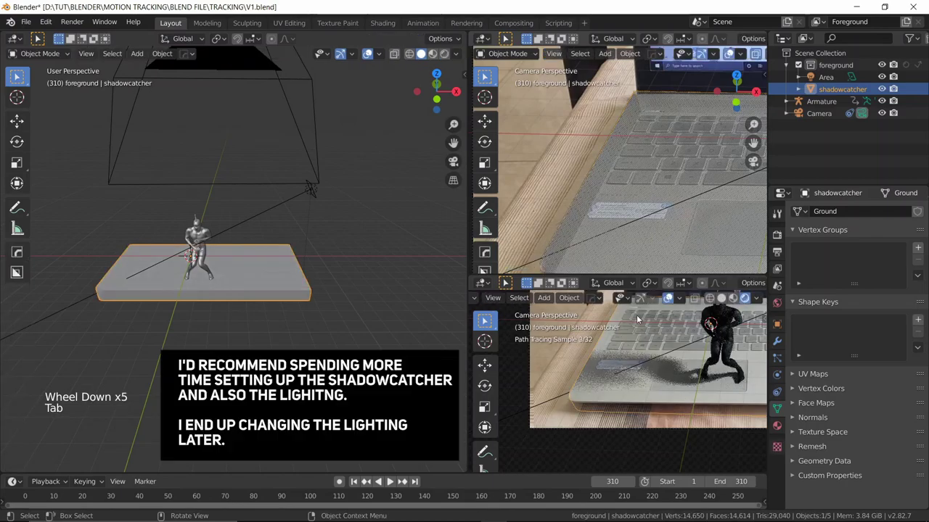
- Save the file and switch the rendered camera preview to Solid shading
{"action": "scroll", "coordinate": [687, 356], "scroll_direction": "down", "scroll_amount": 2}
{"action": "middle_click_drag", "start_coordinate": [687, 356], "coordinate": [633, 372], "text": "shift"}
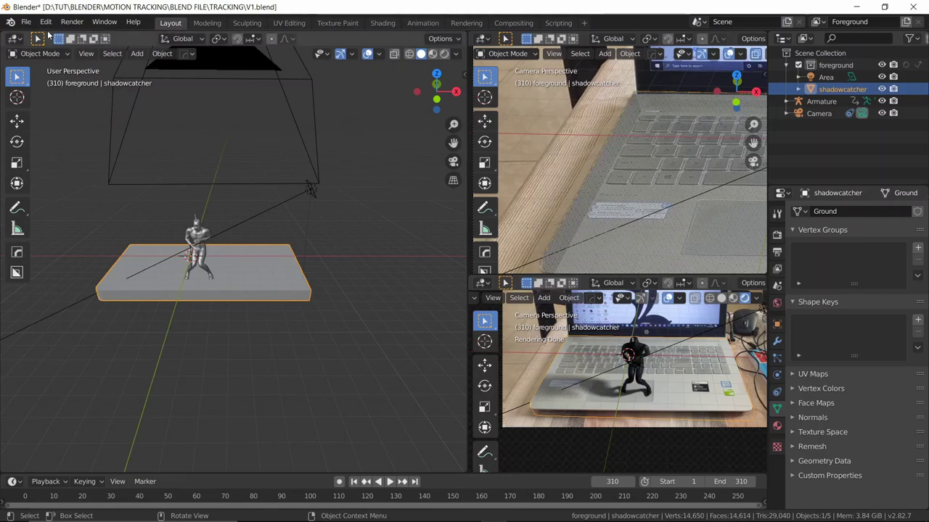
{"action": "key", "text": "ctrl+s"}
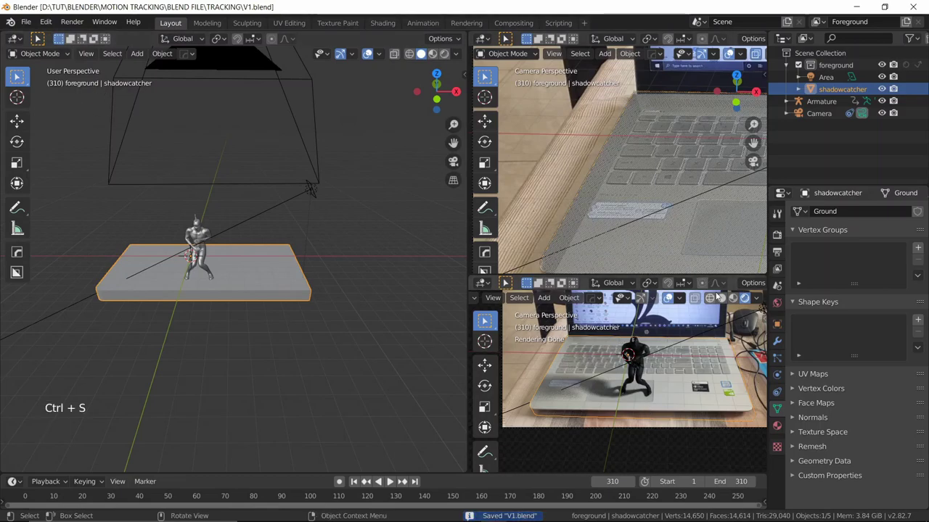
{"action": "left_click", "coordinate": [721, 299]}
- Set the render tile size to 256 in both X and Y in the scene's performance settings
{"action": "left_click", "coordinate": [776, 234]}
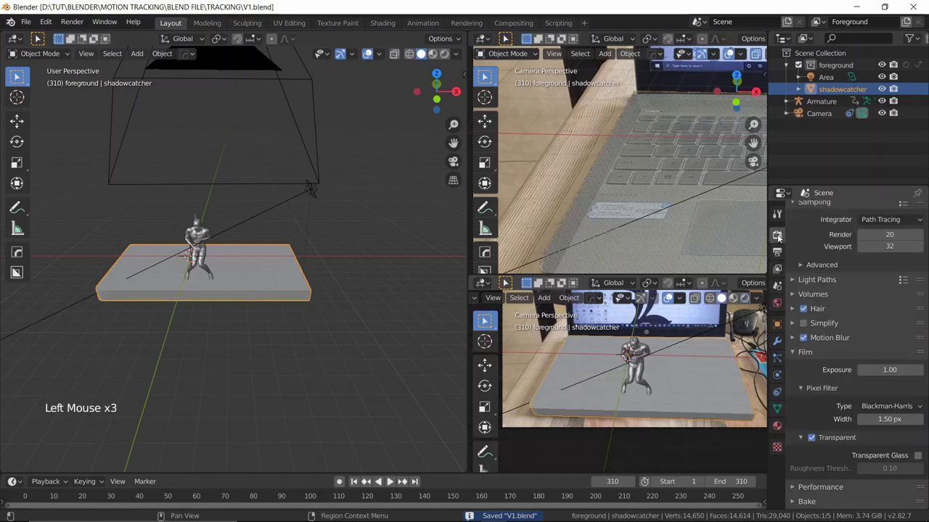
{"action": "left_click", "coordinate": [776, 252]}
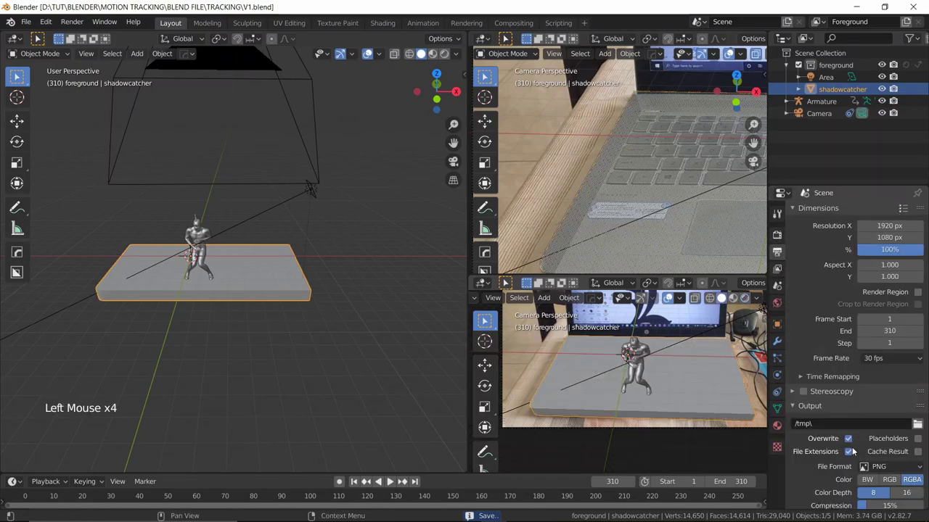
{"action": "left_click", "coordinate": [775, 235]}
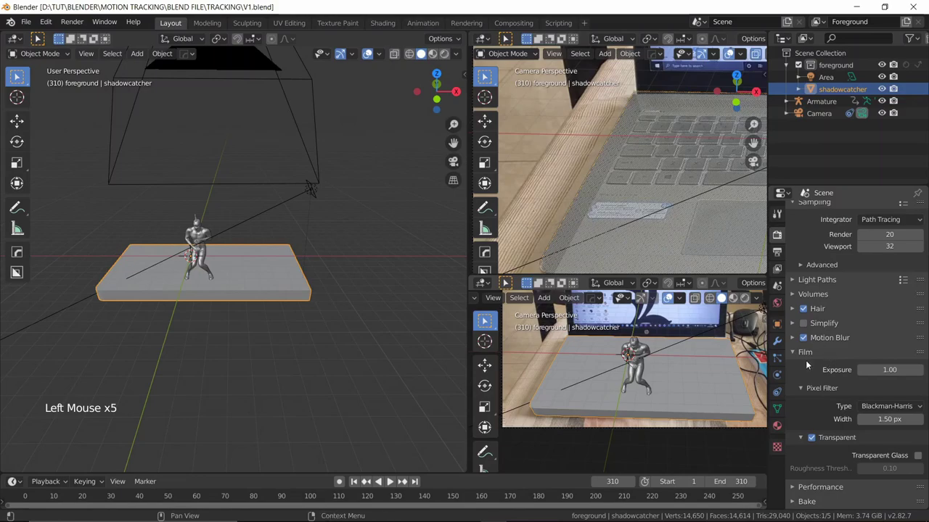
{"action": "left_click", "coordinate": [805, 353]}
{"action": "left_click", "coordinate": [776, 253]}
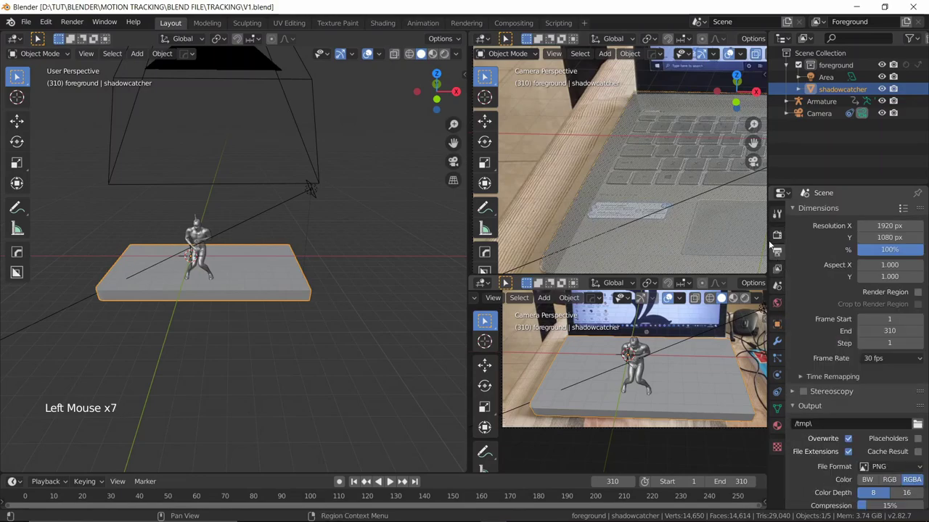
{"action": "left_click", "coordinate": [777, 238]}
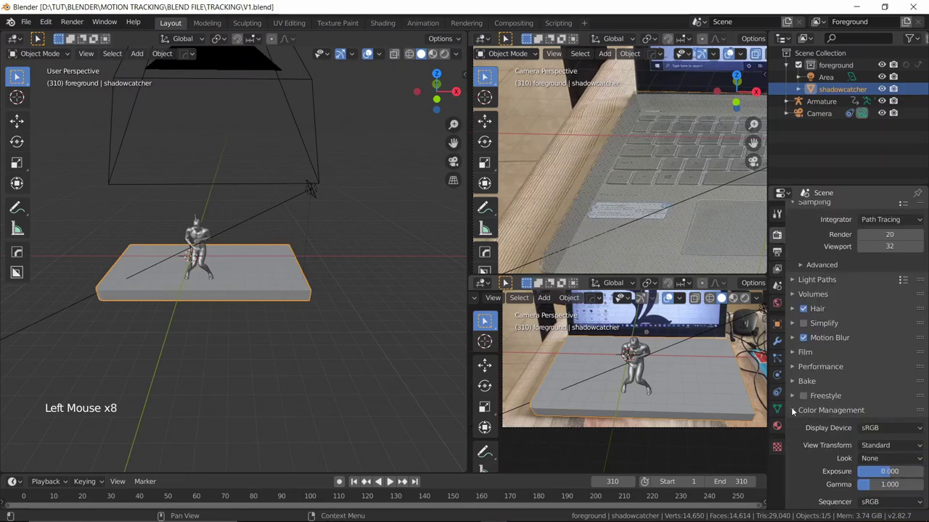
{"action": "left_click", "coordinate": [792, 396]}
{"action": "left_click", "coordinate": [797, 424]}
{"action": "scroll", "coordinate": [846, 422], "scroll_direction": "down", "scroll_amount": 7}
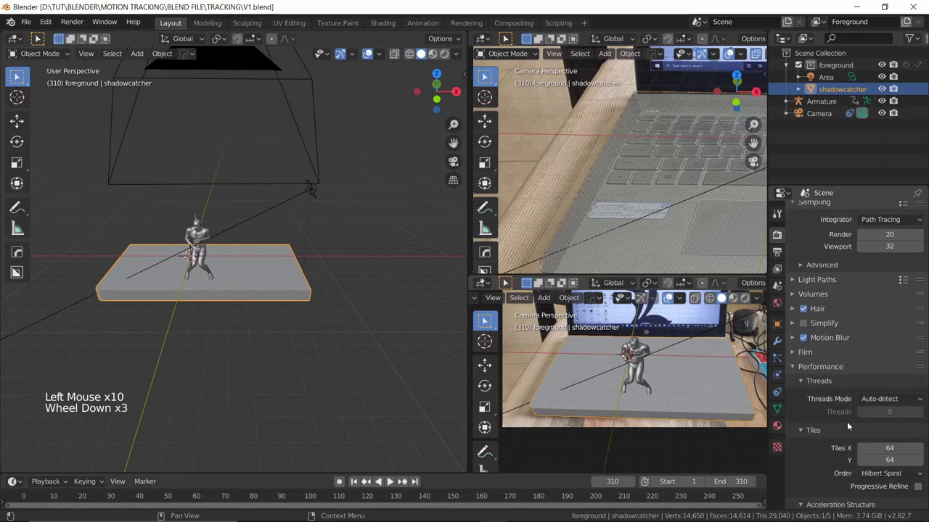
{"action": "left_click", "coordinate": [896, 372]}
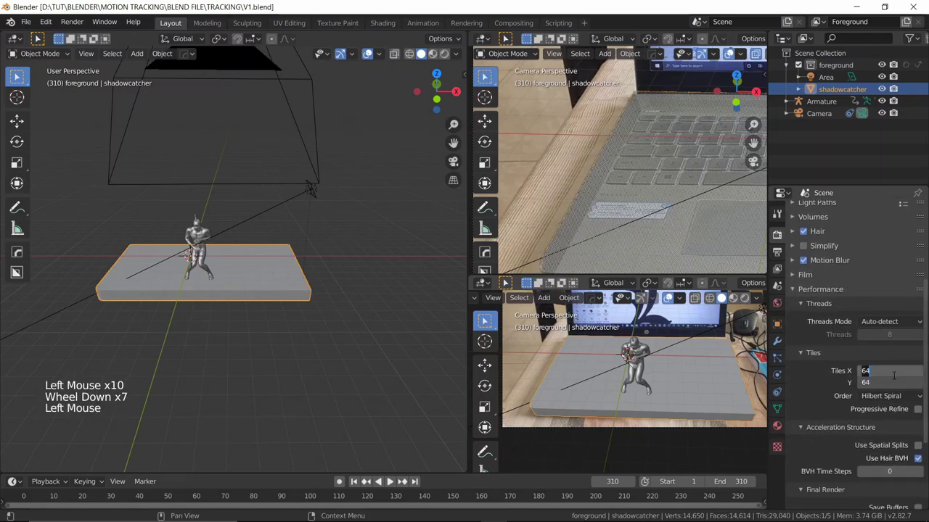
{"action": "type", "text": "25"}
{"action": "key", "text": "Return"}
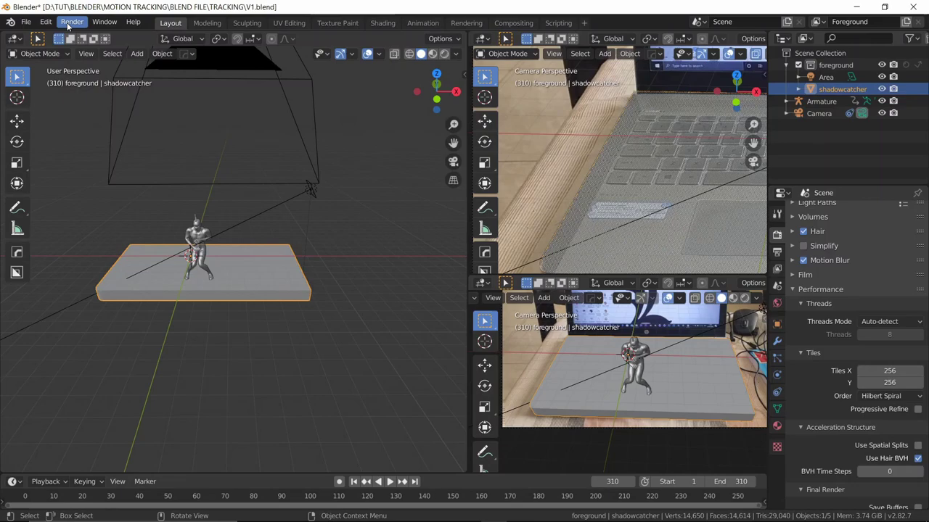
- Save the file, then render frame 310 as a still image to inspect the character and shadow composited on the laptop
{"action": "key", "text": "ctrl+s"}
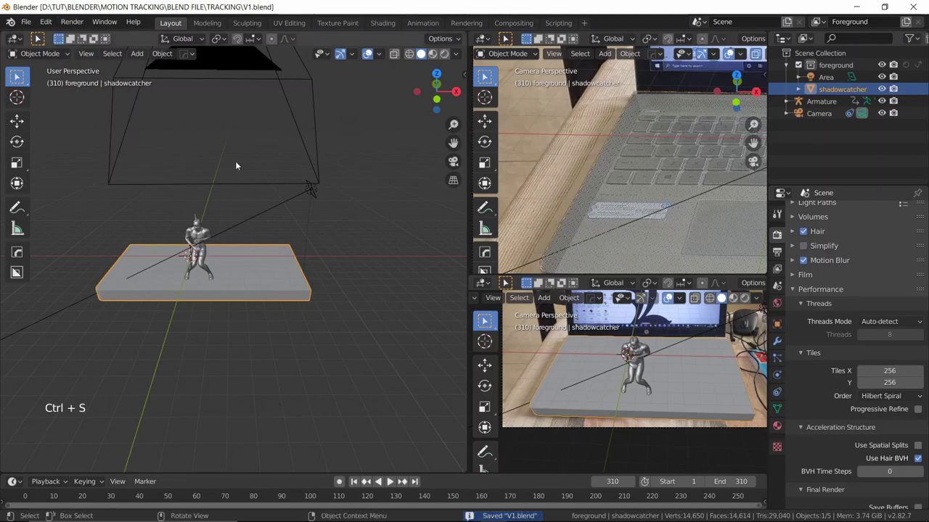
{"action": "left_click", "coordinate": [70, 23]}
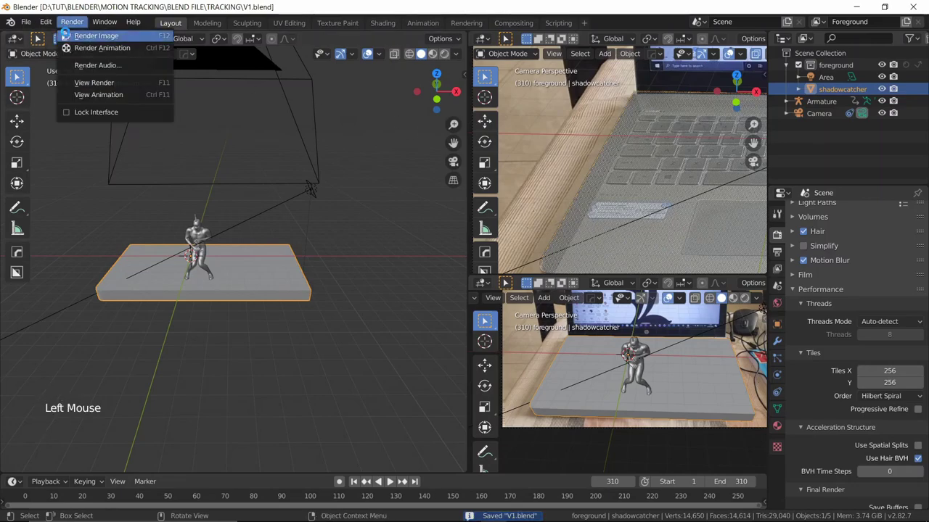
{"action": "left_click", "coordinate": [94, 35]}
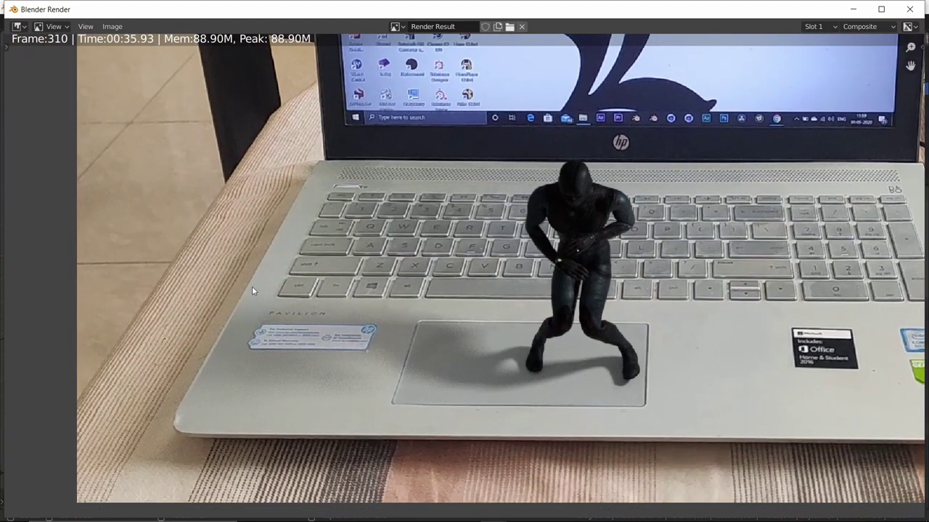
{"action": "scroll", "coordinate": [450, 252], "scroll_direction": "down", "scroll_amount": 4}
{"action": "middle_click_drag", "start_coordinate": [532, 223], "coordinate": [476, 275]}
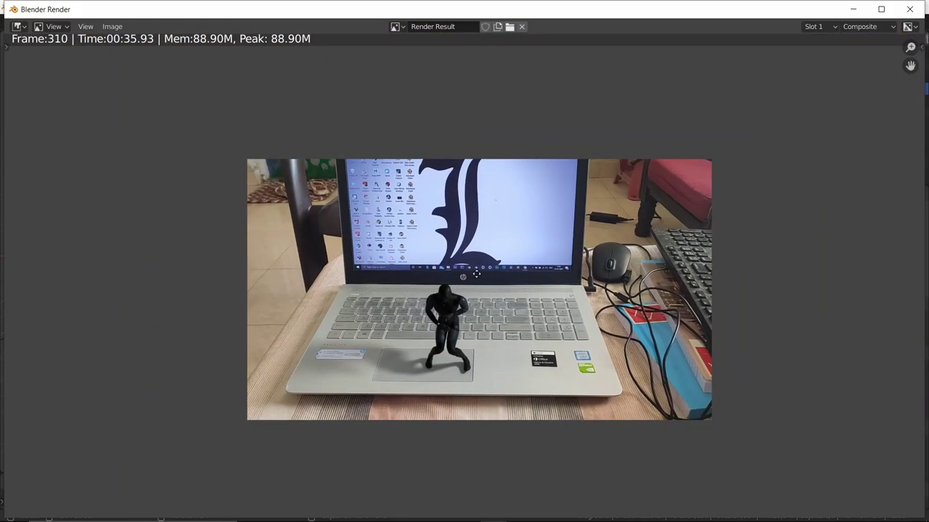
{"action": "scroll", "coordinate": [472, 338], "scroll_direction": "up", "scroll_amount": 1}
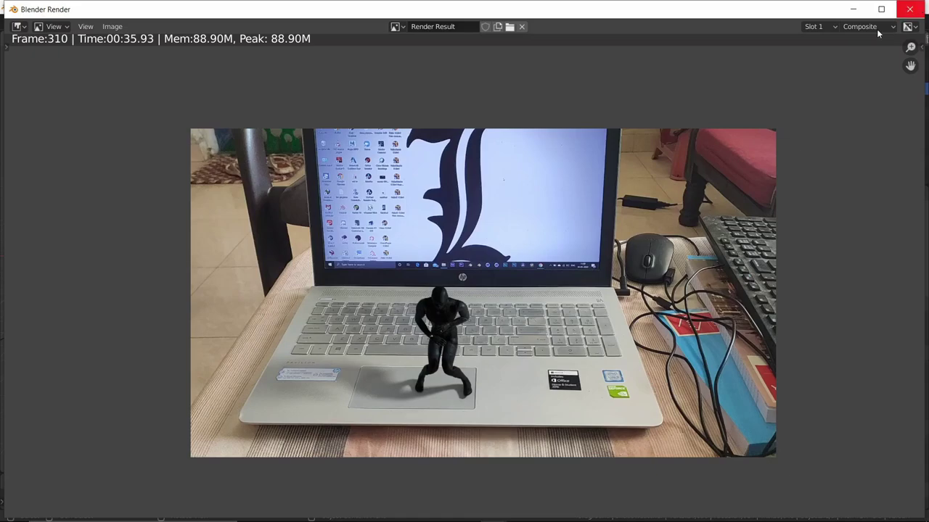
{"action": "left_click", "coordinate": [910, 8]}
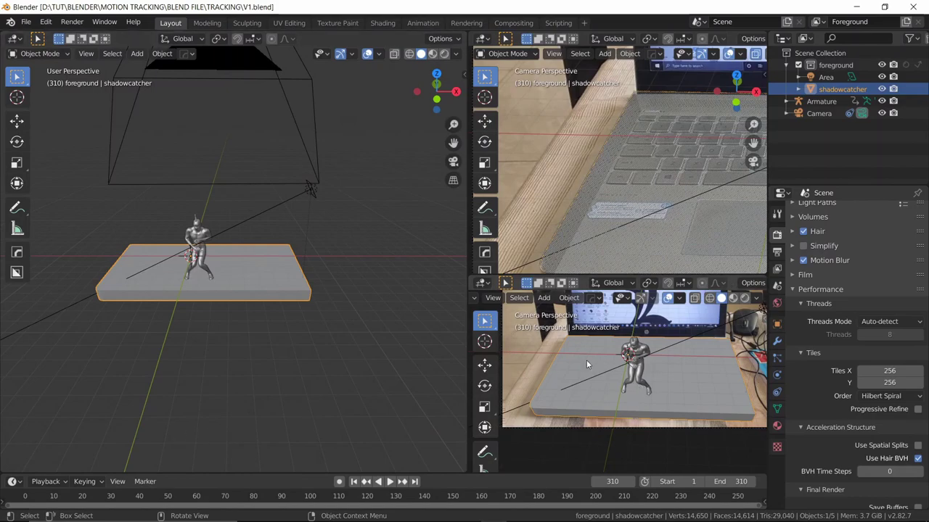
- Browse for the render output location and create a folder named TEST OUTPUT inside D:\TUT\BLENDER\MOTION TRACKING
{"action": "middle_click_drag", "start_coordinate": [120, 178], "coordinate": [247, 239], "text": "shift"}
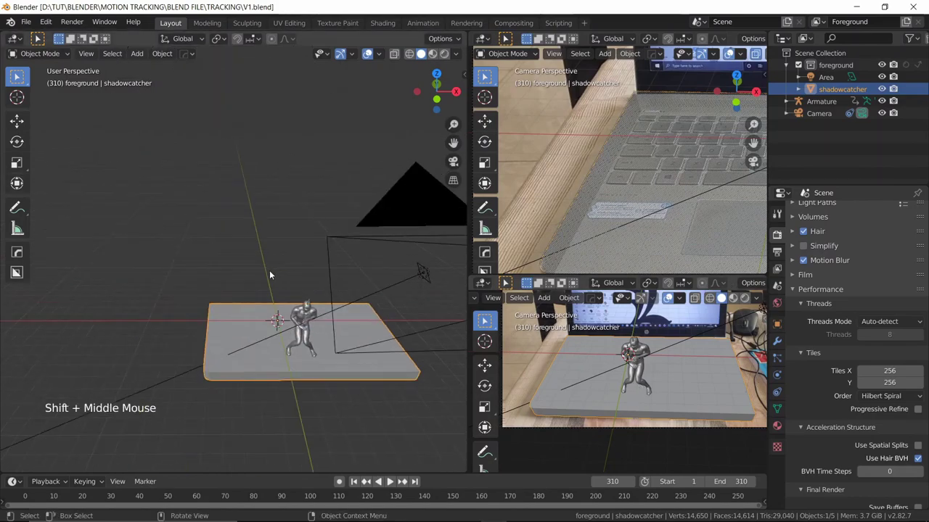
{"action": "left_click", "coordinate": [85, 53]}
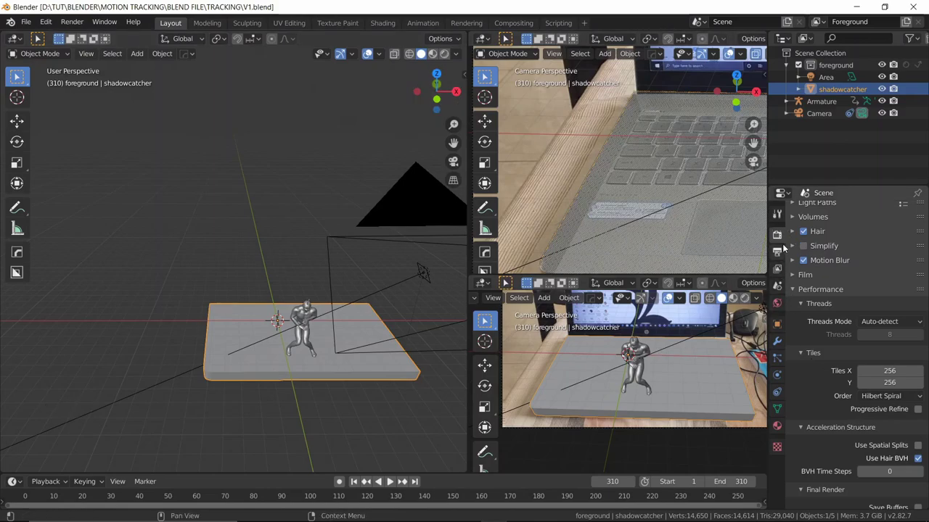
{"action": "left_click", "coordinate": [776, 251]}
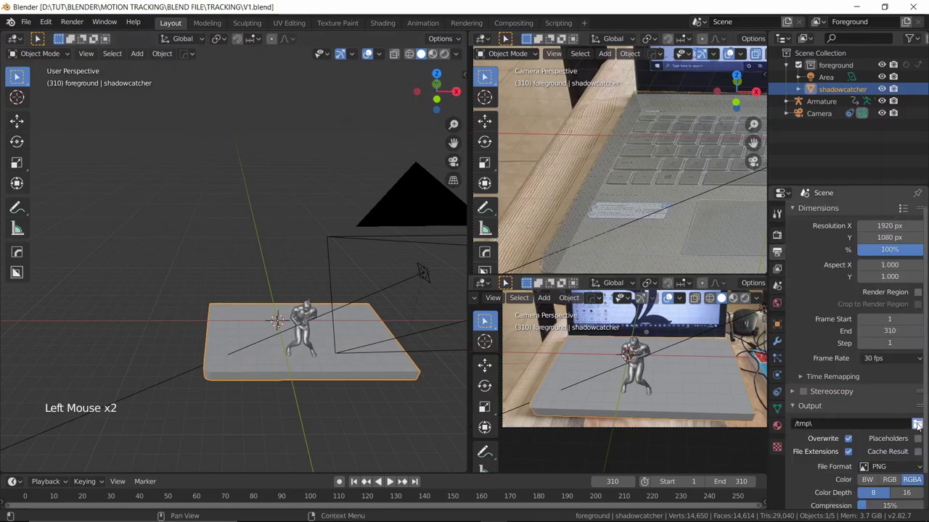
{"action": "left_click", "coordinate": [917, 424]}
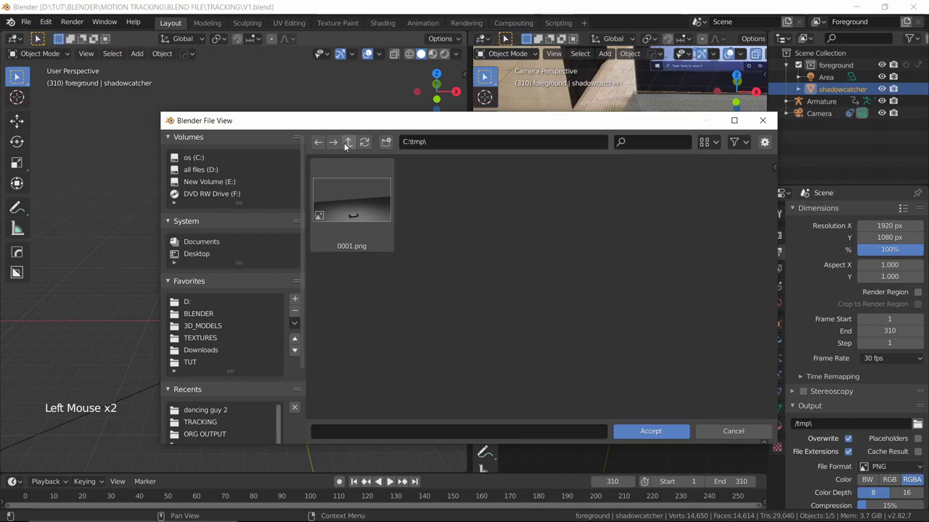
{"action": "left_click", "coordinate": [348, 143]}
{"action": "left_click", "coordinate": [190, 411]}
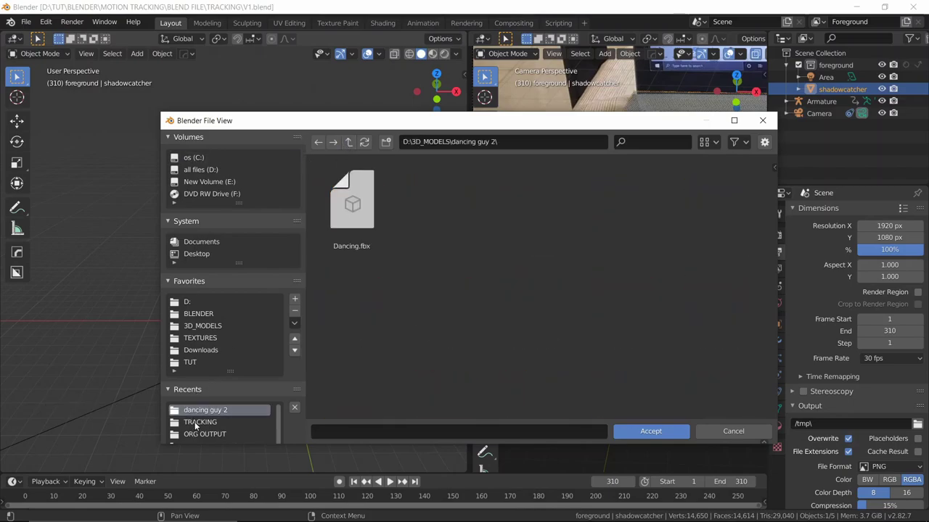
{"action": "left_click", "coordinate": [194, 424]}
{"action": "left_click", "coordinate": [348, 142]}
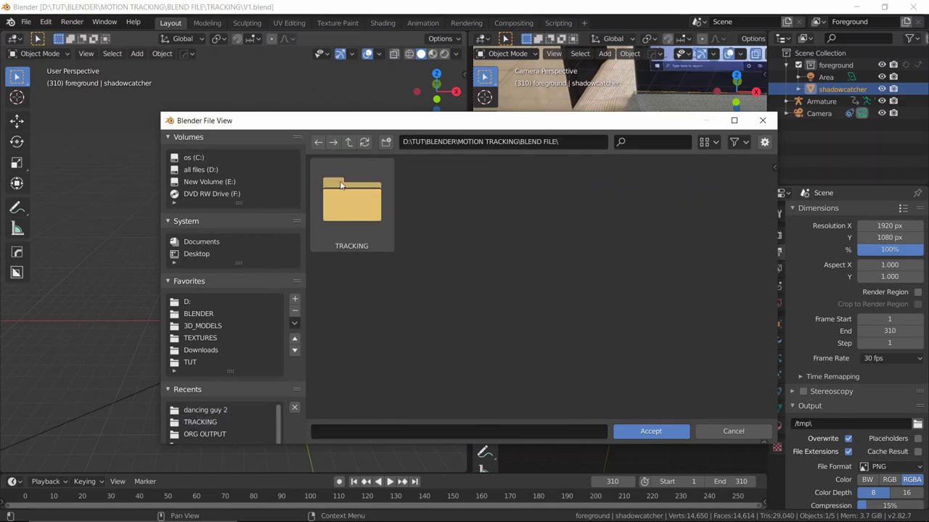
{"action": "left_click", "coordinate": [348, 142]}
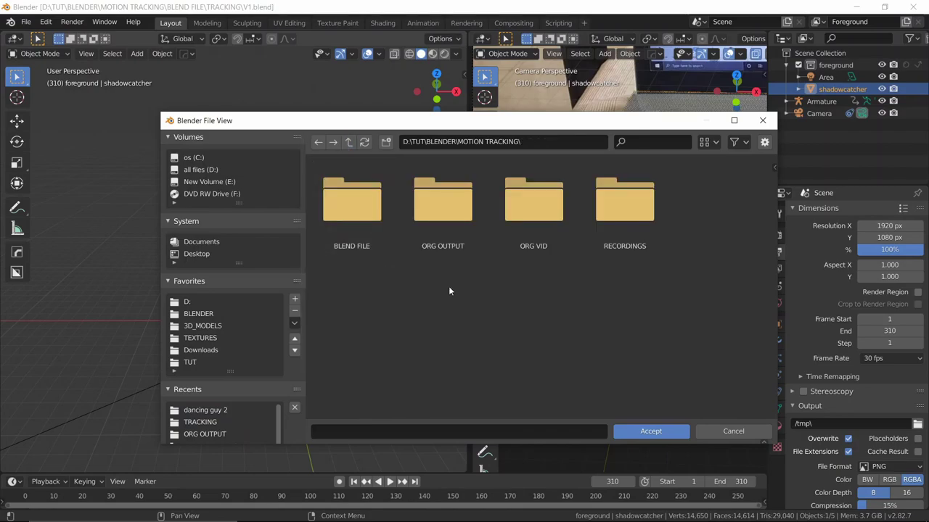
{"action": "key", "text": "i"}
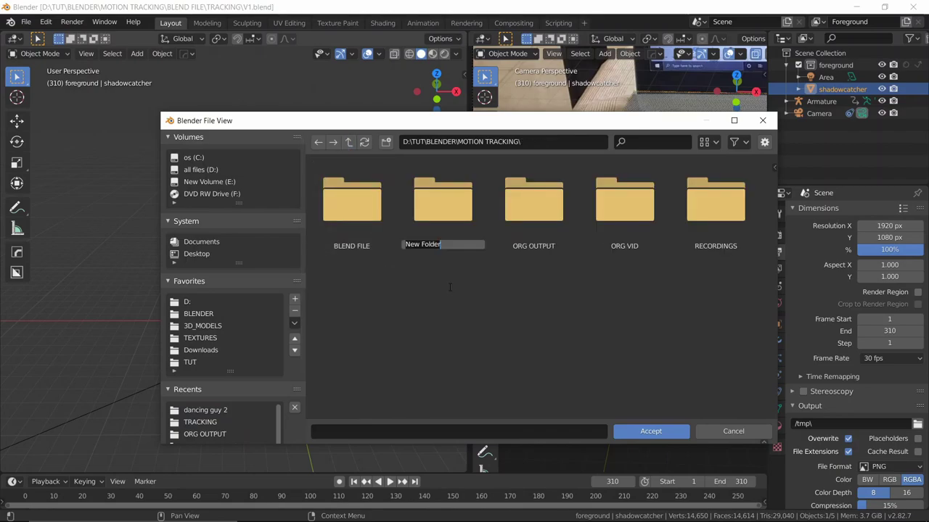
{"action": "type", "text": "TEST OUTPUT"}
{"action": "key", "text": "Return"}
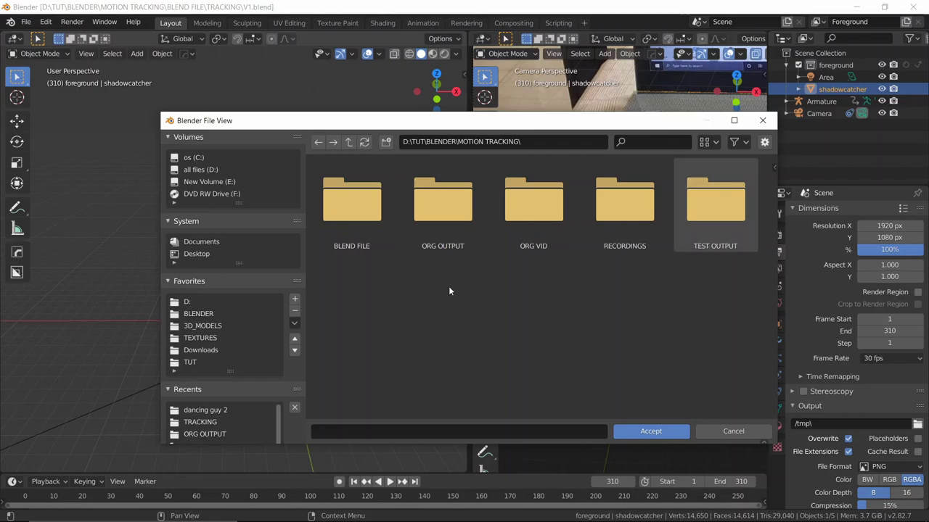
- Set the render output path to the TEST OUTPUT folder with the file name V1
{"action": "key", "text": "Right"}
{"action": "key", "text": "Right"}
{"action": "key", "text": "Return"}
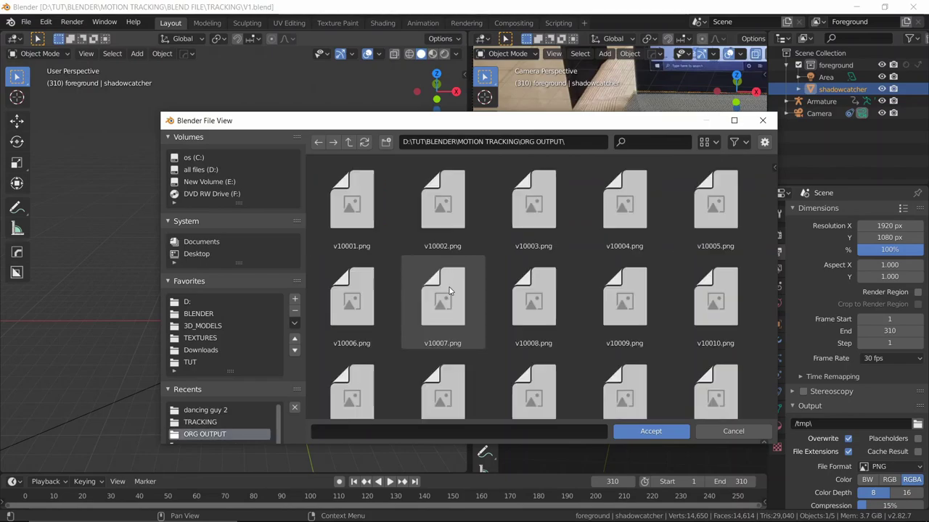
{"action": "left_click", "coordinate": [349, 143]}
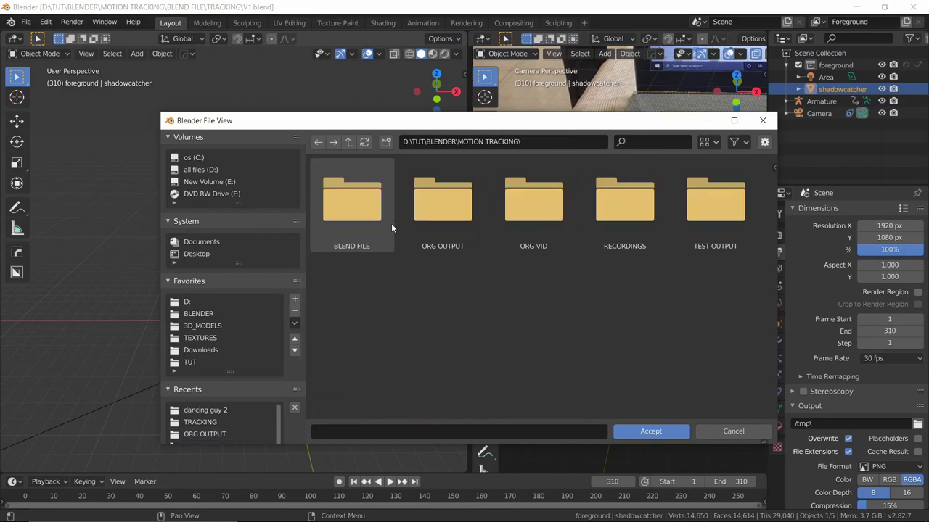
{"action": "double_click", "coordinate": [698, 192]}
{"action": "left_click", "coordinate": [398, 433]}
{"action": "type", "text": "V1"}
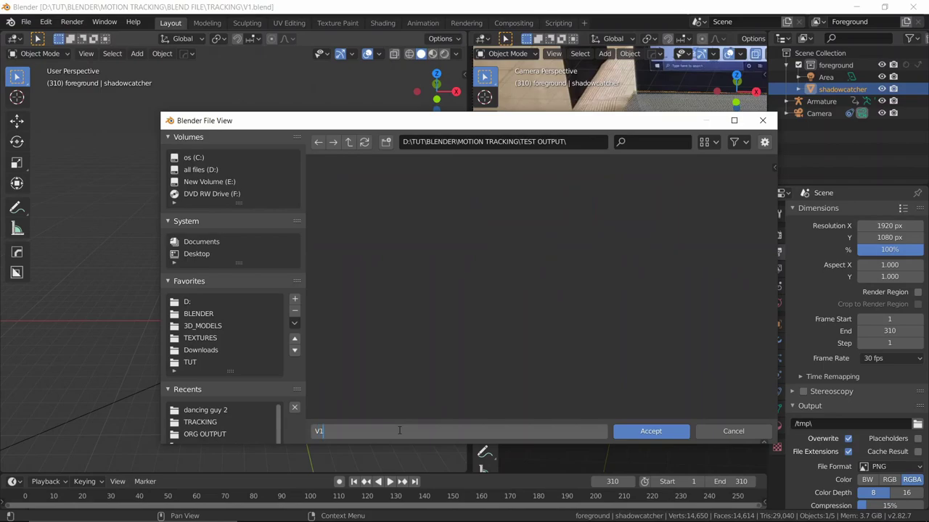
{"action": "left_click", "coordinate": [646, 433]}
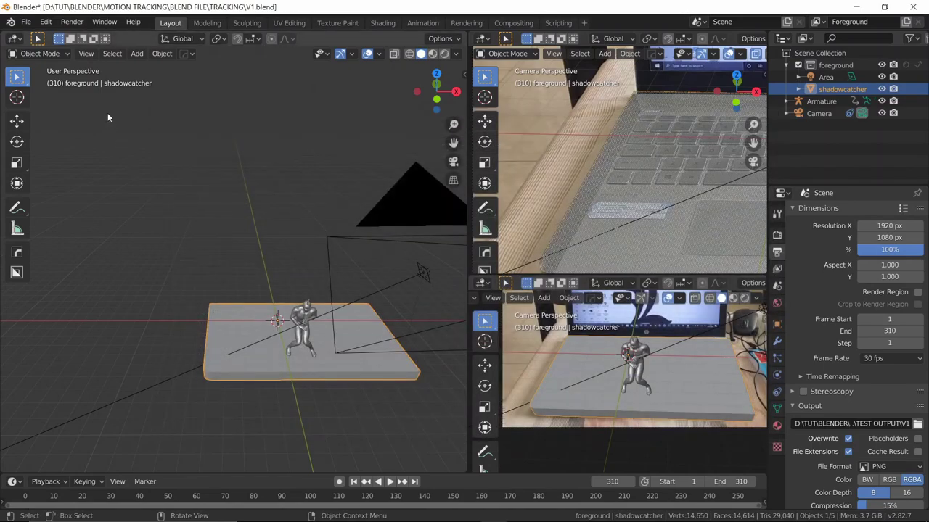
- Play the animation and examine the character's movement on the slab from several angles outside the camera view
{"action": "left_click", "coordinate": [82, 53]}
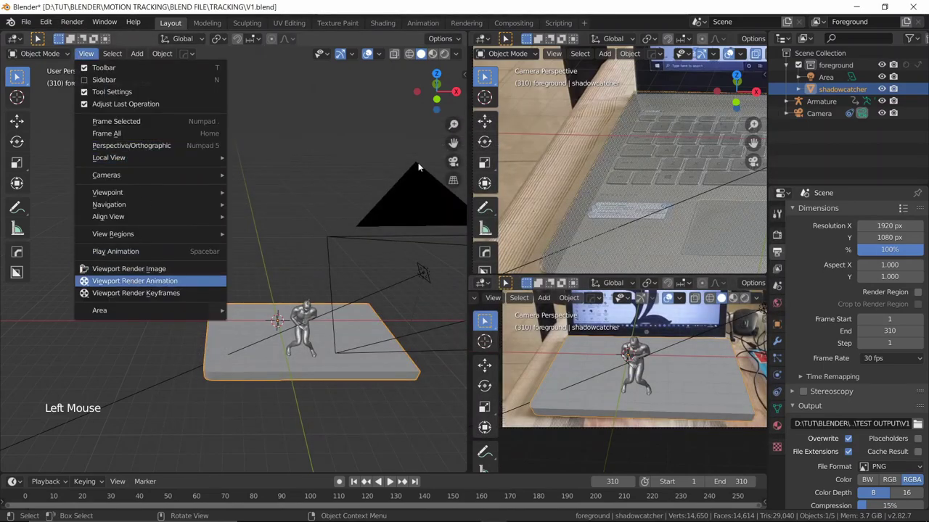
{"action": "left_click", "coordinate": [341, 112]}
{"action": "key", "text": "space"}
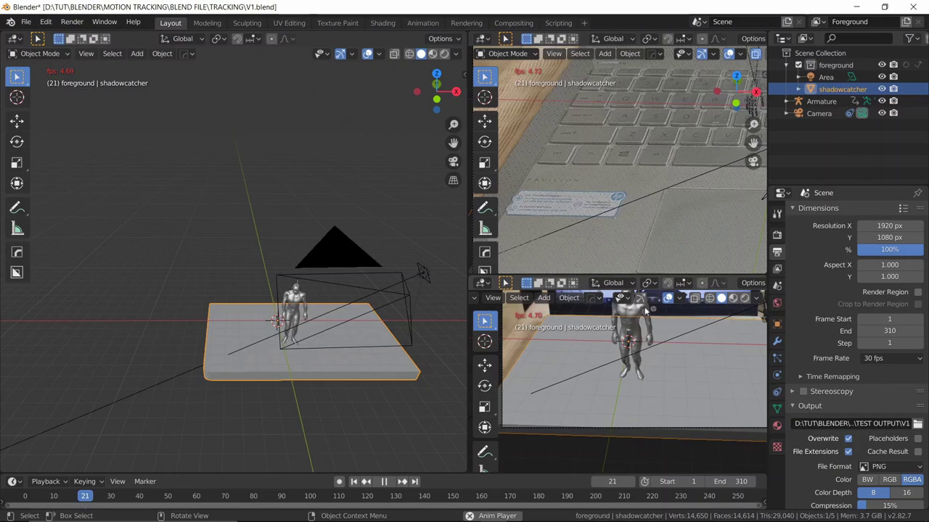
{"action": "middle_click_drag", "start_coordinate": [653, 334], "coordinate": [585, 243]}
{"action": "scroll", "coordinate": [584, 198], "scroll_direction": "down", "scroll_amount": 2}
{"action": "middle_click_drag", "start_coordinate": [584, 199], "coordinate": [609, 209]}
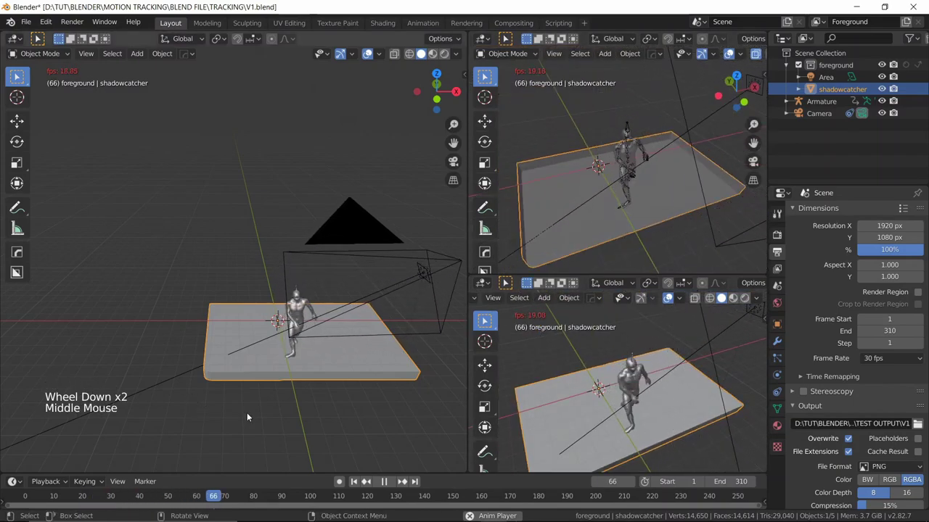
{"action": "middle_click_drag", "start_coordinate": [209, 399], "coordinate": [213, 346], "text": "shift"}
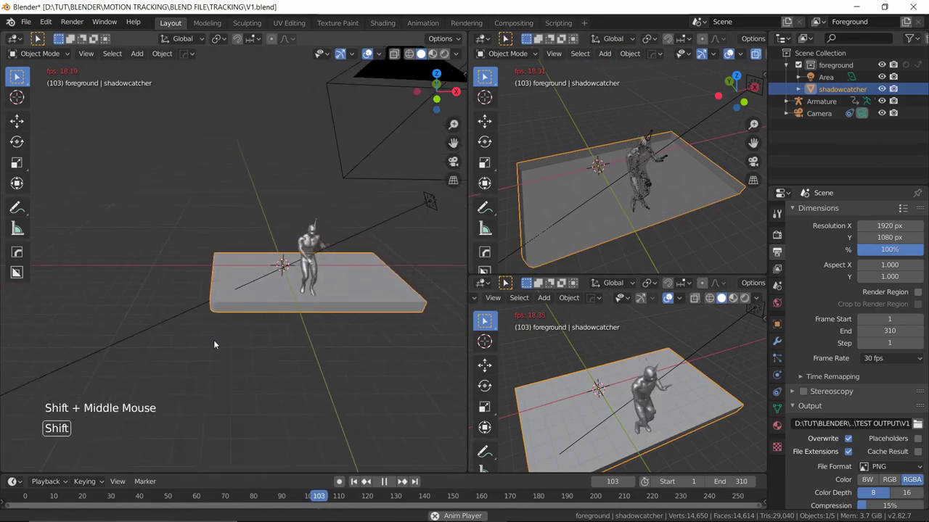
{"action": "scroll", "coordinate": [300, 322], "scroll_direction": "up", "scroll_amount": 2}
{"action": "middle_click_drag", "start_coordinate": [301, 320], "coordinate": [272, 313], "text": "shift"}
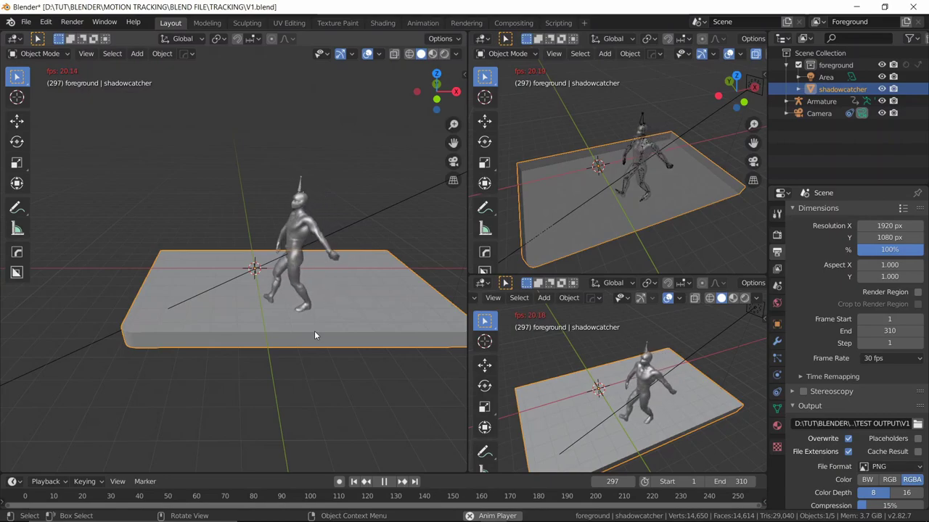
{"action": "key", "text": "space"}
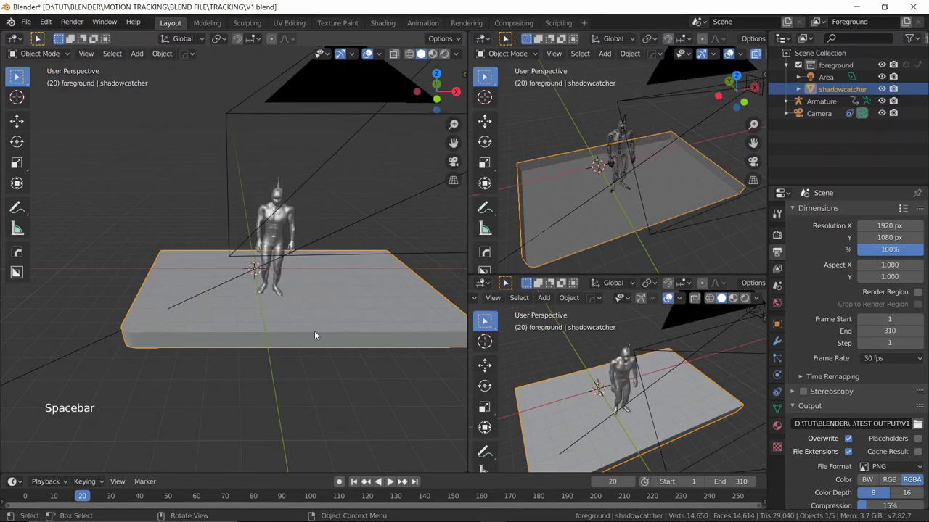
- Show the lower viewport through the camera in Rendered shading and inspect the character and its shadow at frame 20
{"action": "left_click", "coordinate": [743, 299]}
{"action": "key", "text": "KP_0"}
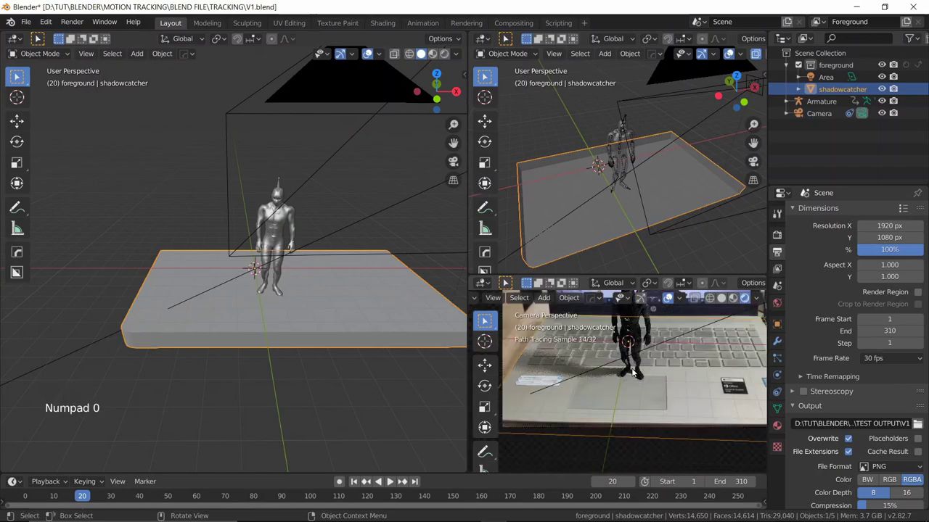
{"action": "scroll", "coordinate": [629, 370], "scroll_direction": "down", "scroll_amount": 2}
{"action": "middle_click_drag", "start_coordinate": [628, 370], "coordinate": [639, 355], "text": "shift"}
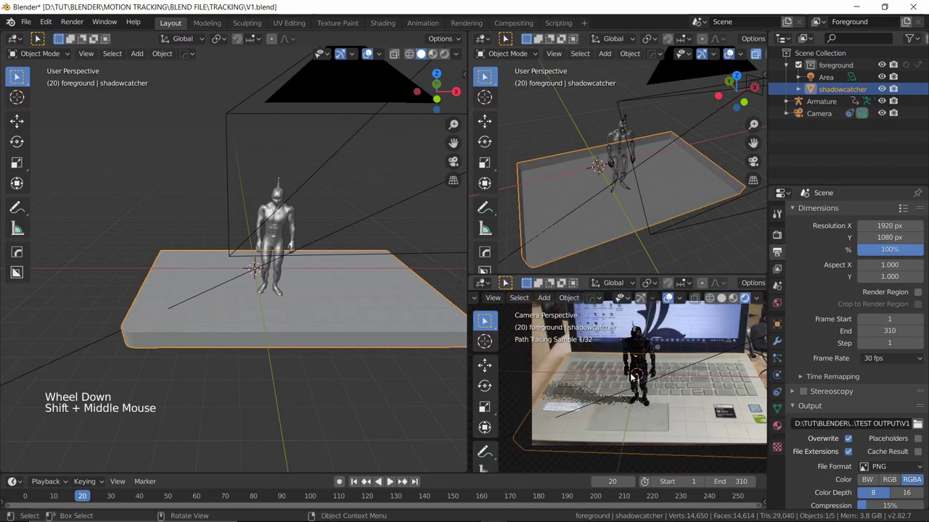
{"action": "scroll", "coordinate": [627, 344], "scroll_direction": "up", "scroll_amount": 3}
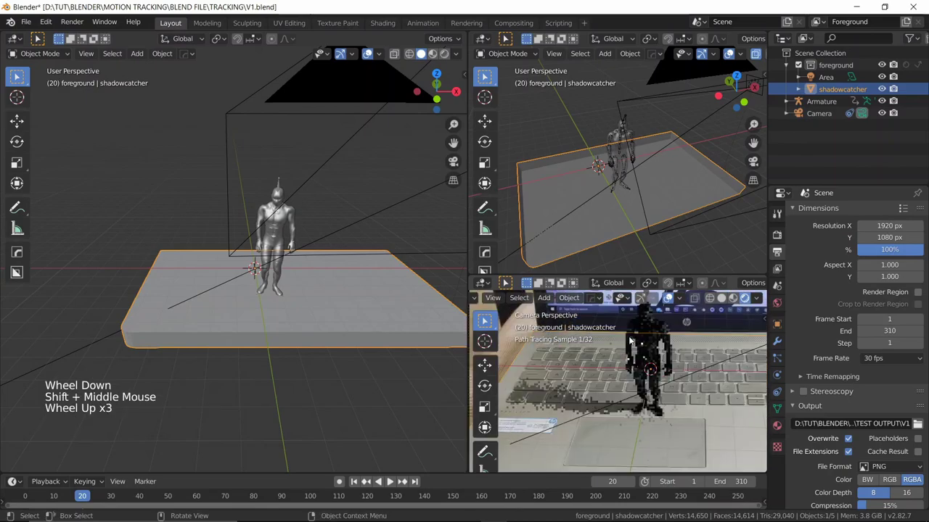
{"action": "middle_click_drag", "start_coordinate": [627, 344], "coordinate": [638, 339], "text": "shift"}
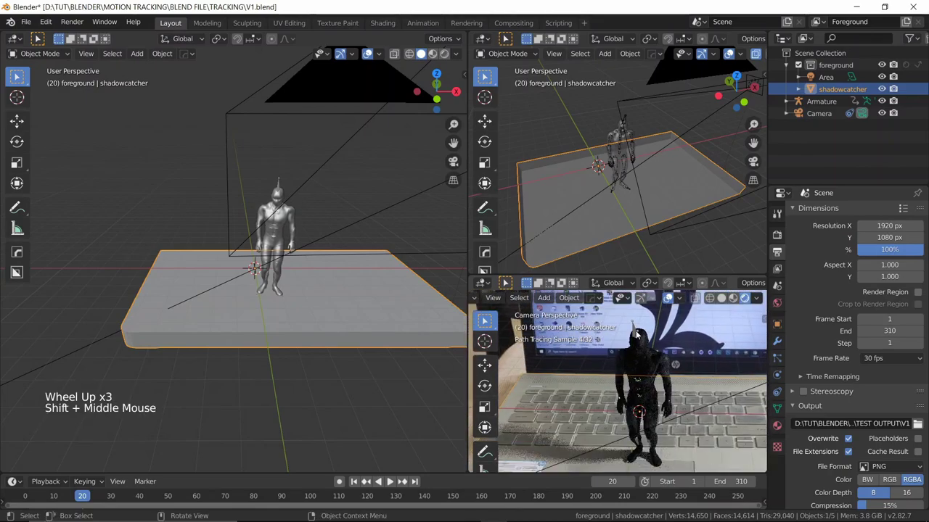
{"action": "scroll", "coordinate": [617, 368], "scroll_direction": "down", "scroll_amount": 5}
{"action": "middle_click_drag", "start_coordinate": [576, 369], "coordinate": [569, 370], "text": "shift"}
{"action": "scroll", "coordinate": [568, 370], "scroll_direction": "up", "scroll_amount": 1}
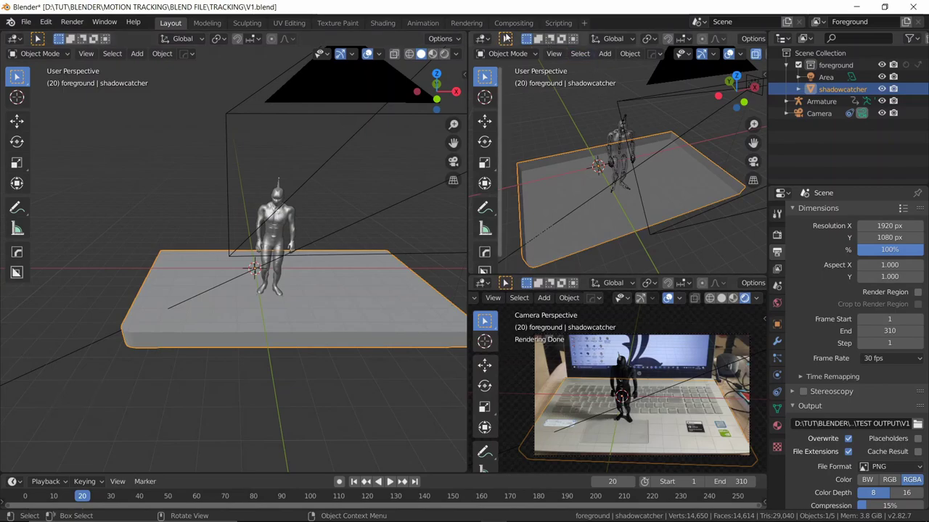
- In the Compositing workspace, enable Convert Premul on the Alpha Over node and connect its output to the Viewer to check the composite
{"action": "left_click", "coordinate": [513, 23]}
{"action": "scroll", "coordinate": [327, 218], "scroll_direction": "down", "scroll_amount": 3}
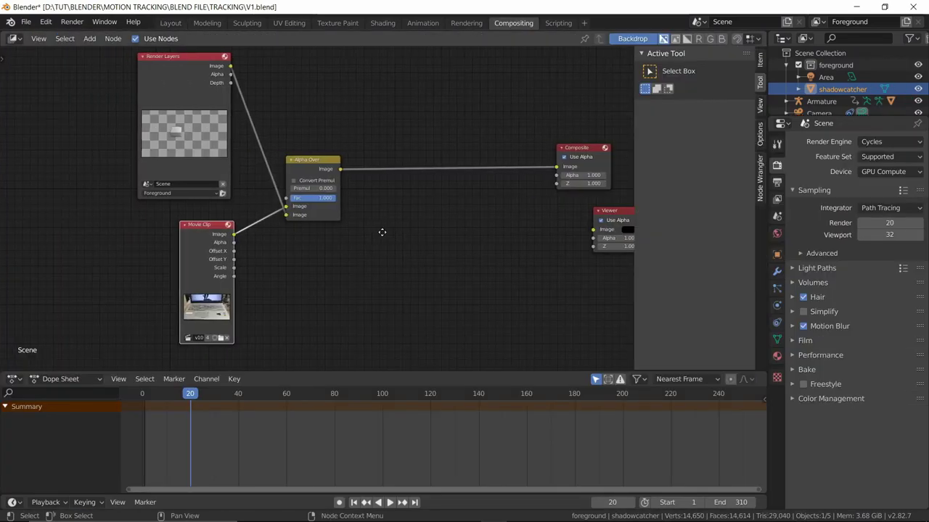
{"action": "scroll", "coordinate": [511, 144], "scroll_direction": "up", "scroll_amount": 4}
{"action": "scroll", "coordinate": [494, 153], "scroll_direction": "down", "scroll_amount": 2}
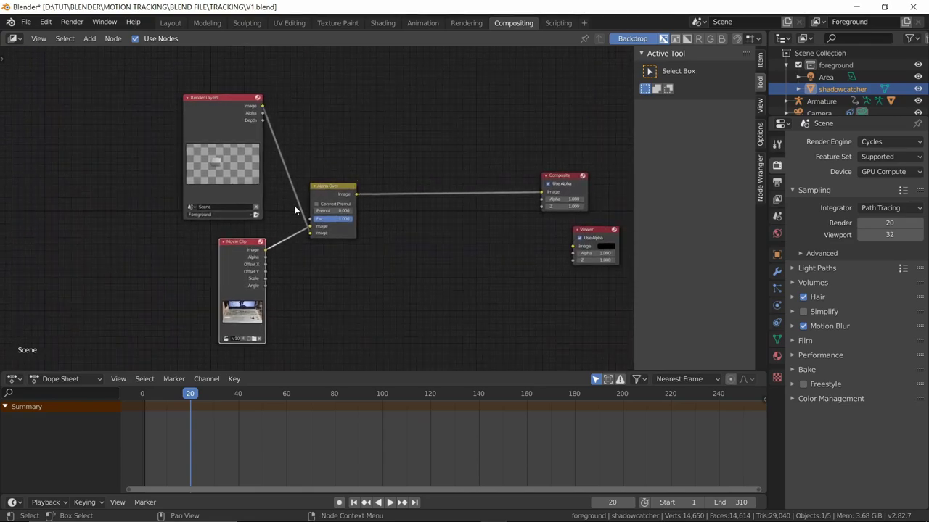
{"action": "scroll", "coordinate": [313, 194], "scroll_direction": "up", "scroll_amount": 2}
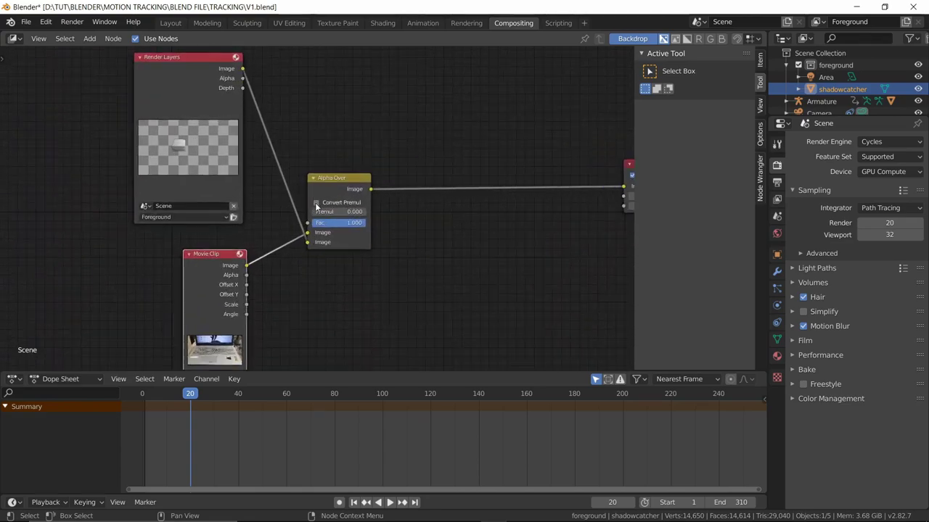
{"action": "left_click", "coordinate": [316, 203]}
{"action": "scroll", "coordinate": [460, 249], "scroll_direction": "down", "scroll_amount": 2}
{"action": "left_click", "coordinate": [310, 180], "text": "ctrl+shift"}
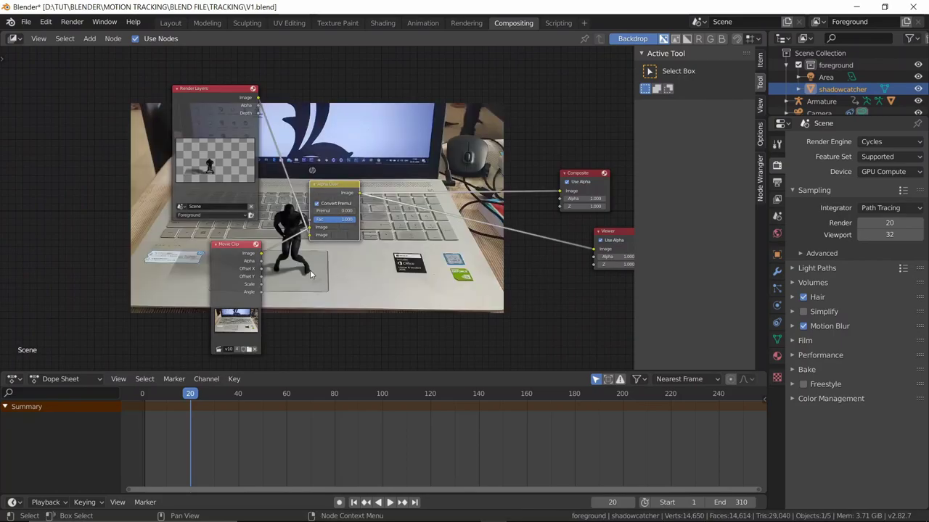
{"action": "key", "text": "alt+v"}
{"action": "key", "text": "v"}
{"action": "middle_click_drag", "start_coordinate": [213, 242], "coordinate": [41, 207]}
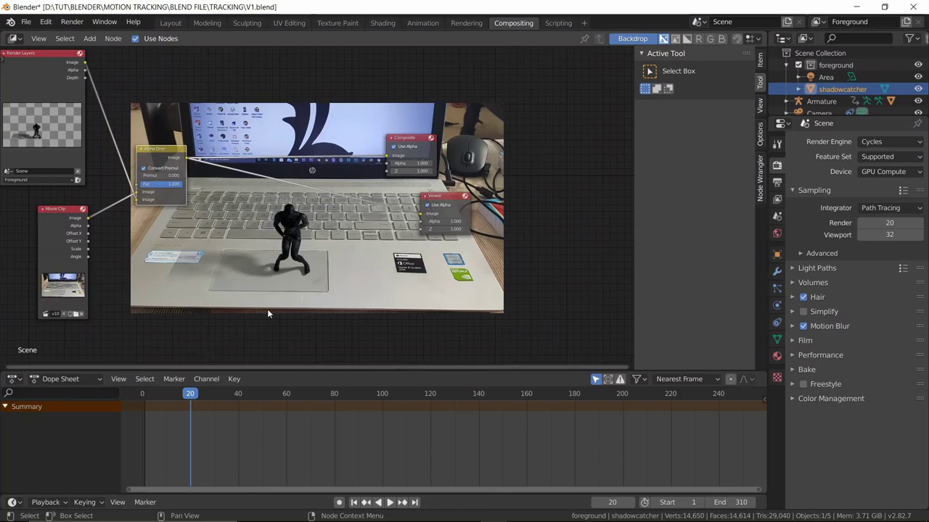
- Go to frame 1 and render it as a still image to check the character and shadow
{"action": "key", "text": "shift+Left"}
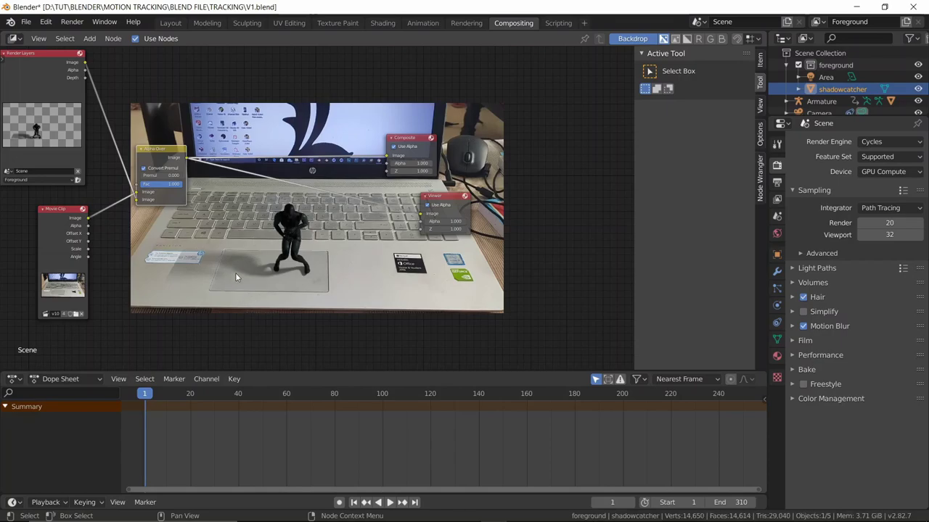
{"action": "middle_click_drag", "start_coordinate": [235, 277], "coordinate": [289, 268]}
{"action": "middle_click_drag", "start_coordinate": [229, 249], "coordinate": [171, 230]}
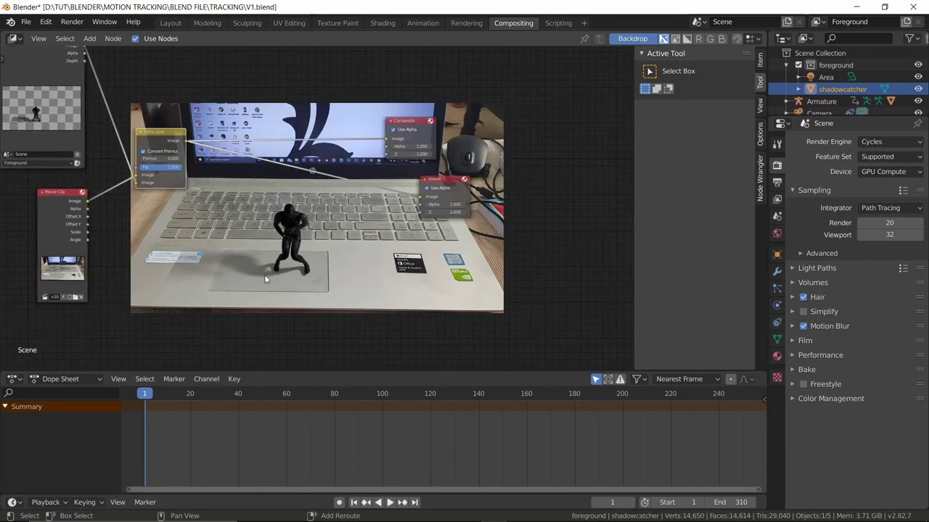
{"action": "scroll", "coordinate": [221, 285], "scroll_direction": "up", "scroll_amount": 1}
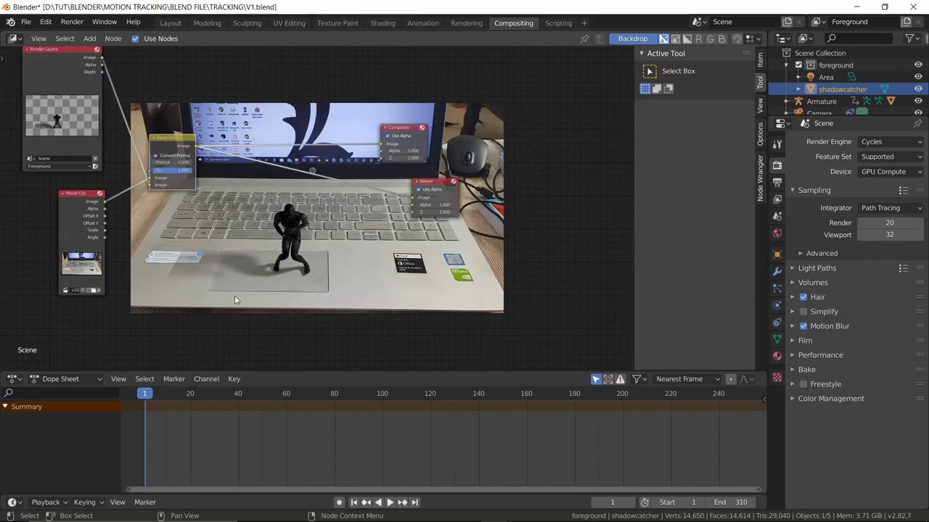
{"action": "scroll", "coordinate": [244, 263], "scroll_direction": "up", "scroll_amount": 1}
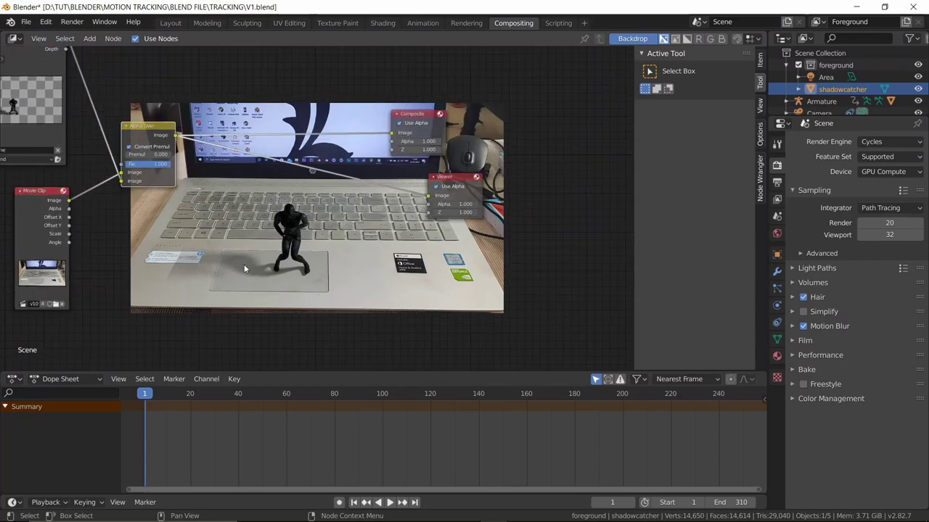
{"action": "left_click", "coordinate": [72, 21]}
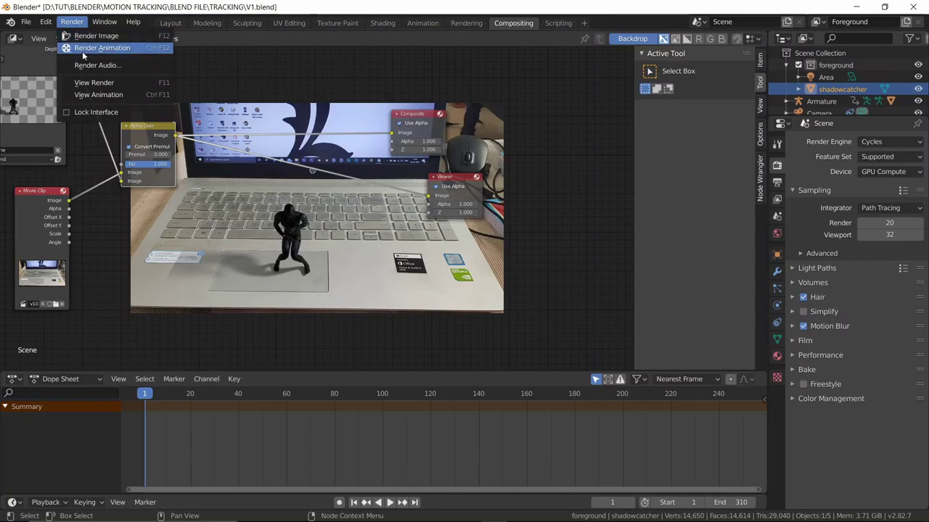
{"action": "left_click", "coordinate": [93, 36]}
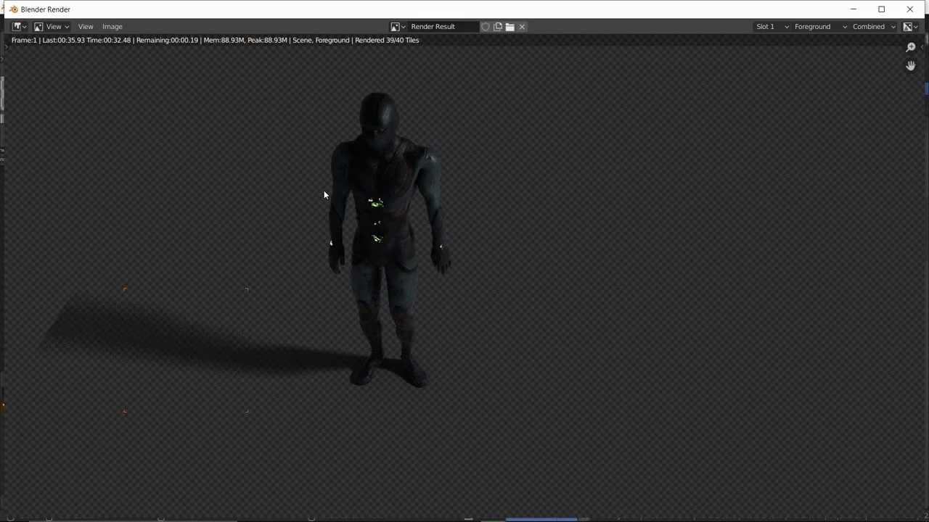
- Inspect the character and shadow in the composited render of frame 1, and close the render result
{"action": "scroll", "coordinate": [362, 248], "scroll_direction": "down", "scroll_amount": 3}
{"action": "scroll", "coordinate": [560, 142], "scroll_direction": "up", "scroll_amount": 2}
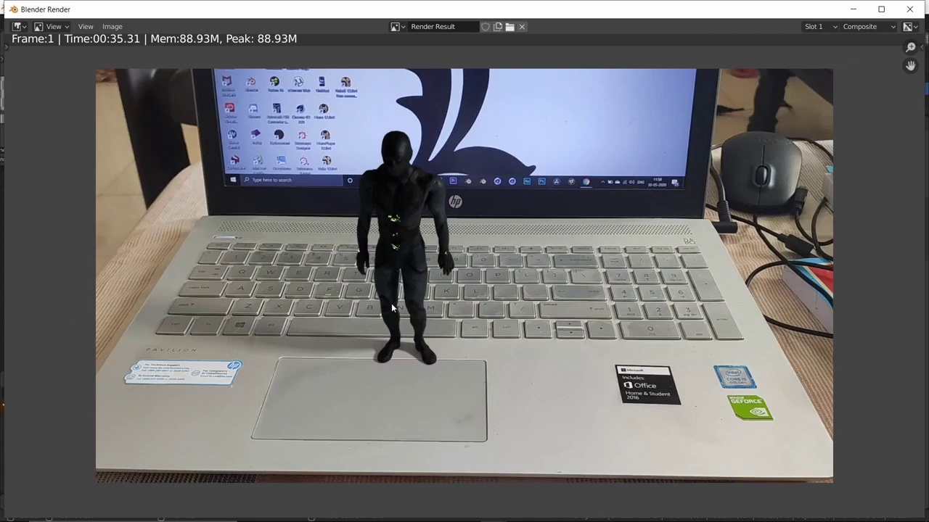
{"action": "scroll", "coordinate": [399, 297], "scroll_direction": "up", "scroll_amount": 1}
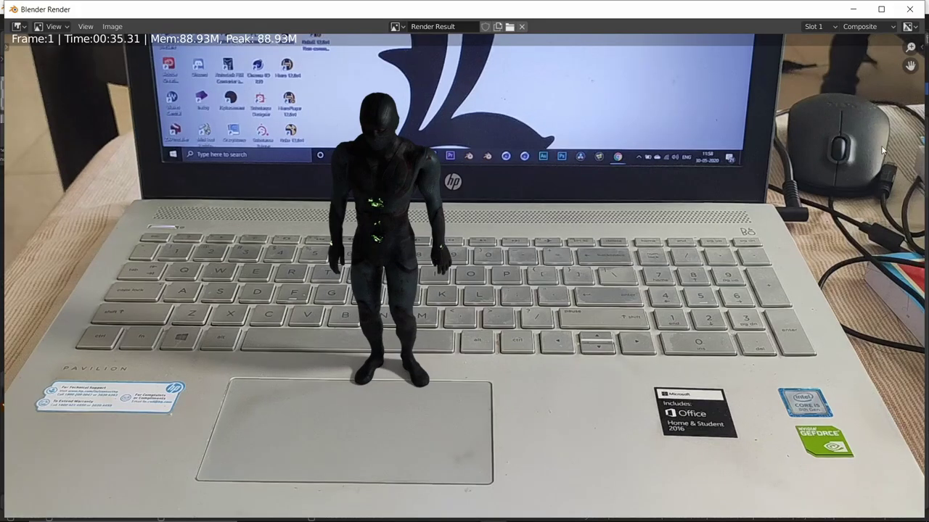
{"action": "left_click", "coordinate": [911, 9]}
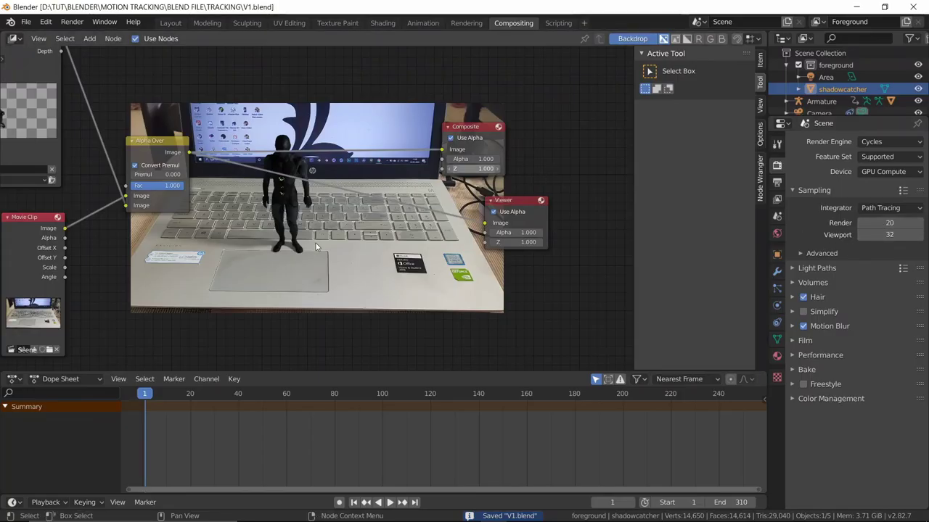
- Set the Cycles render samples to 128
{"action": "left_click", "coordinate": [887, 224]}
{"action": "type", "text": "128"}
{"action": "key", "text": "Return"}
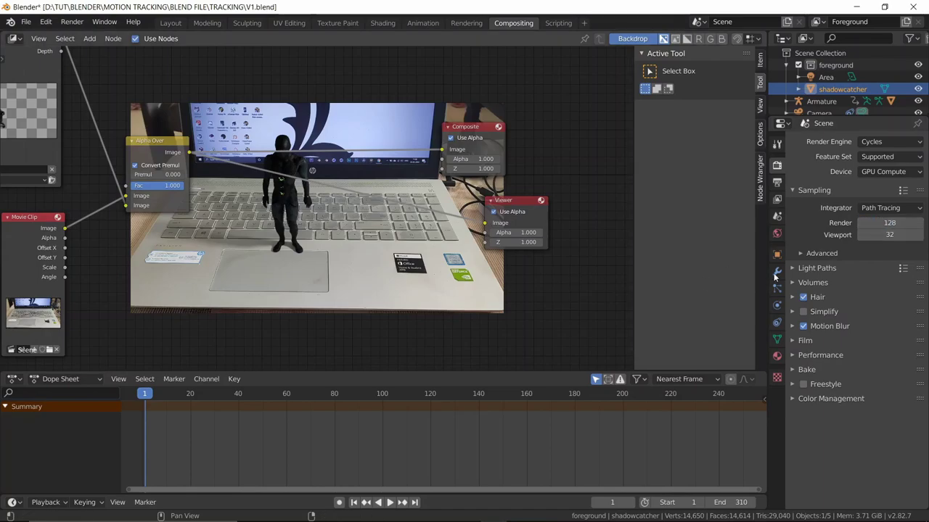
- Enable the Denoising Data pass for the Foreground view layer
{"action": "left_click", "coordinate": [777, 220]}
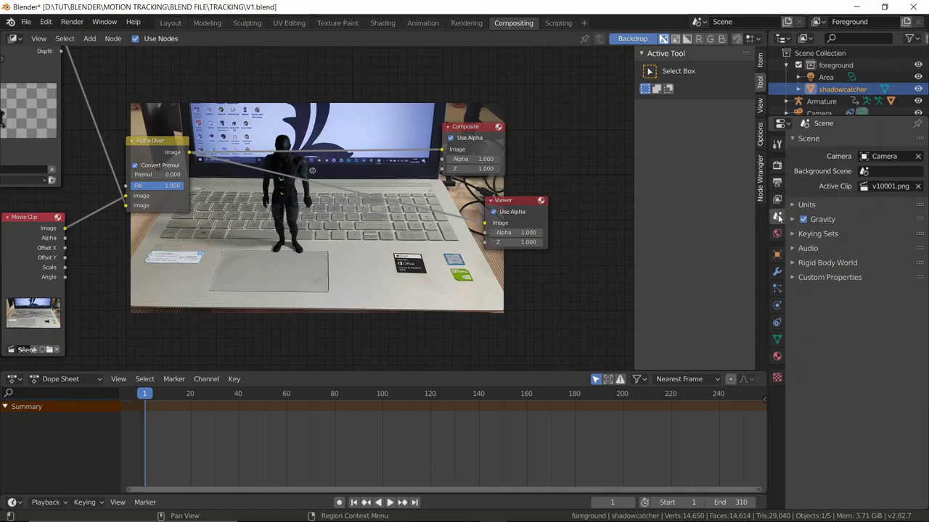
{"action": "left_click", "coordinate": [778, 199]}
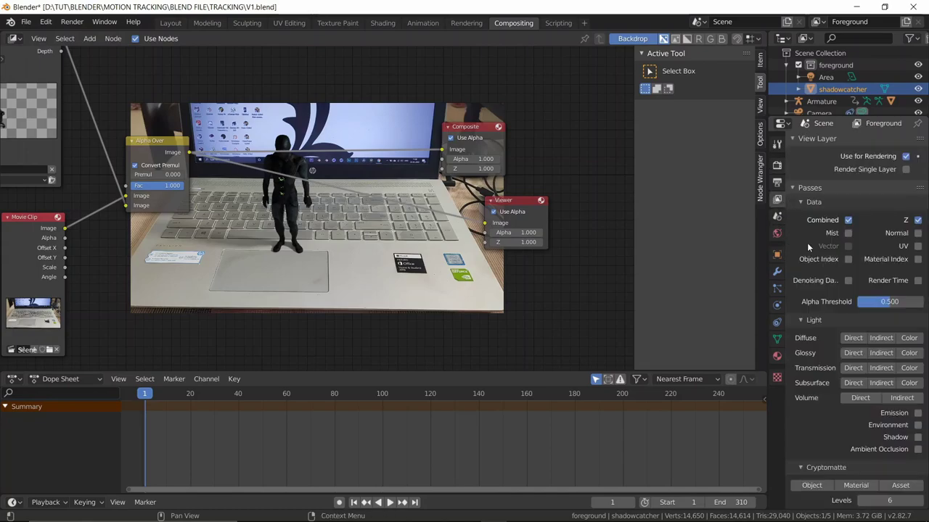
{"action": "left_click", "coordinate": [848, 280]}
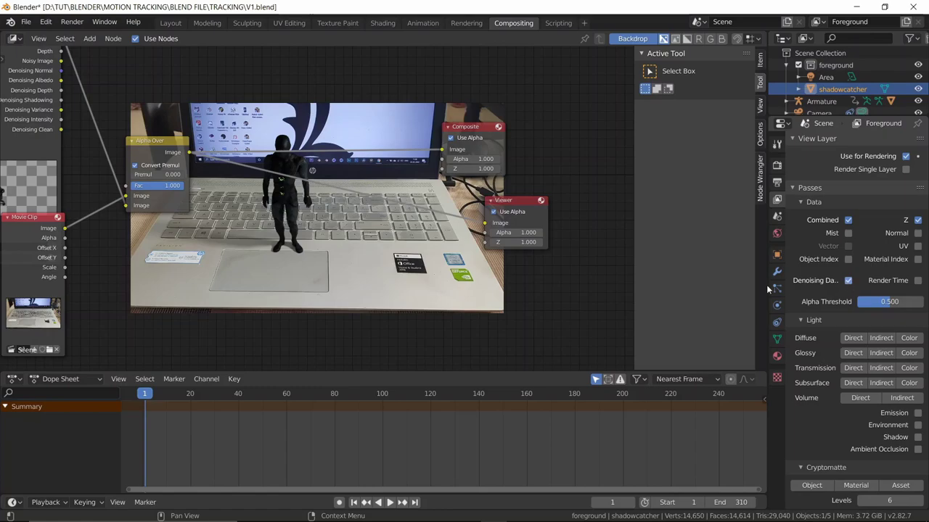
- Add a Denoise node on the link between the Render Layers image output and the Alpha Over node
{"action": "middle_click_drag", "start_coordinate": [145, 96], "coordinate": [378, 217]}
{"action": "key", "text": "shift+a"}
{"action": "left_click", "coordinate": [380, 214]}
{"action": "type", "text": "DENO"}
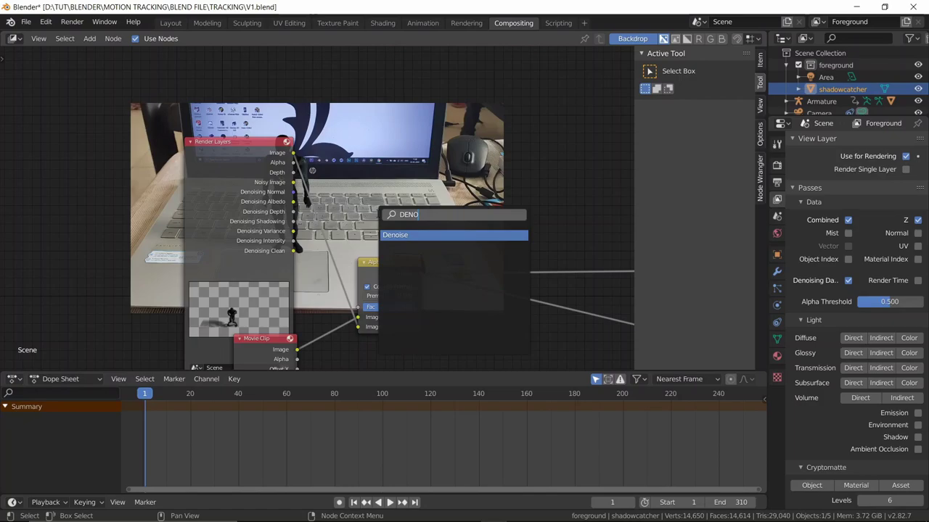
{"action": "key", "text": "Return"}
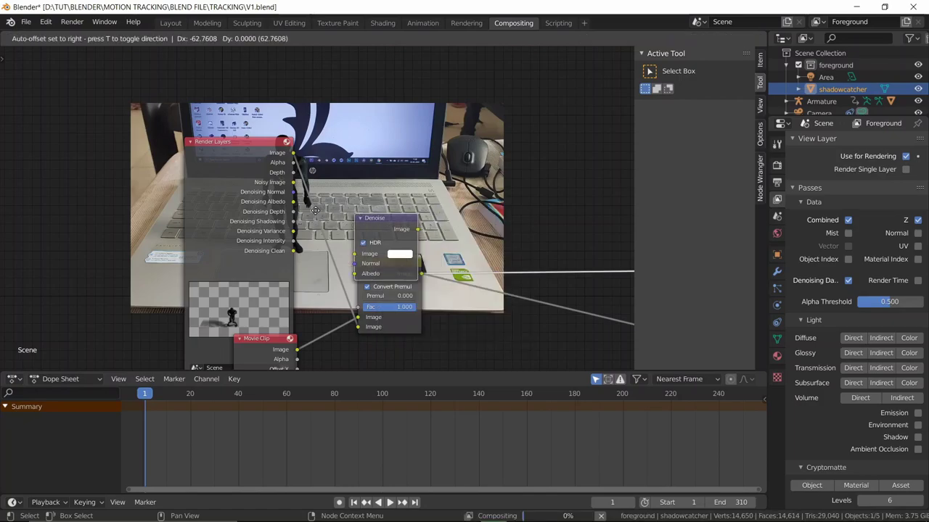
{"action": "left_click", "coordinate": [316, 214]}
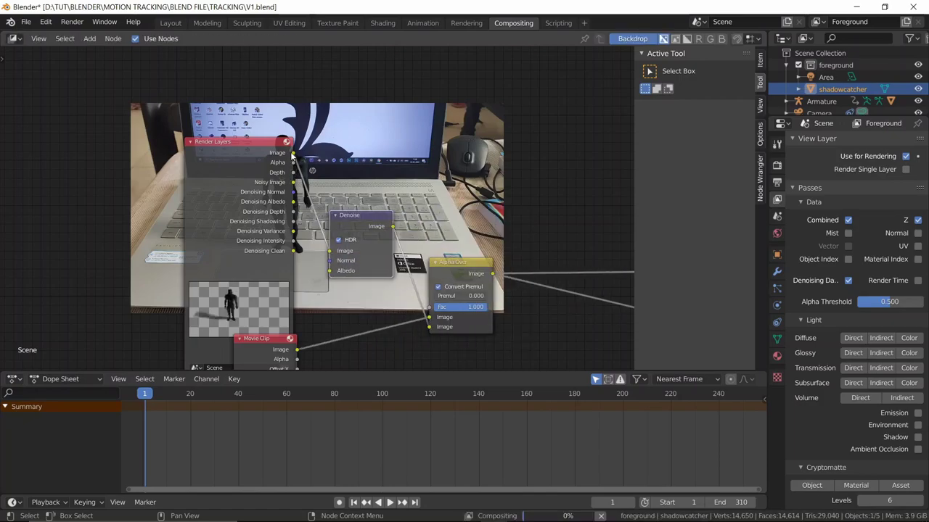
- Connect the Noisy Image, Denoising Normal and Denoising Albedo outputs to the Denoise node's Image, Normal and Albedo inputs
{"action": "left_click_drag", "start_coordinate": [295, 187], "coordinate": [329, 251]}
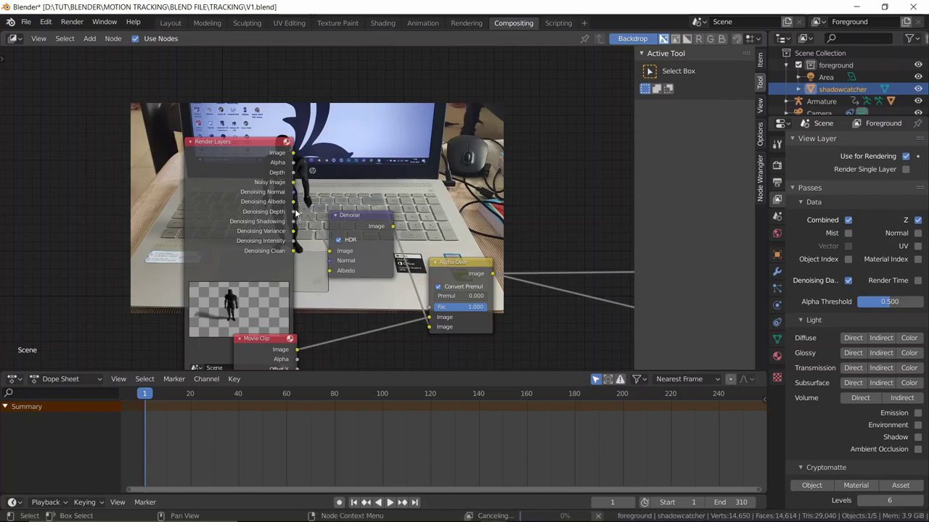
{"action": "left_click_drag", "start_coordinate": [293, 201], "coordinate": [330, 270]}
{"action": "left_click_drag", "start_coordinate": [299, 212], "coordinate": [336, 275]}
- Set the Cycles render samples to 20
{"action": "left_click", "coordinate": [776, 182]}
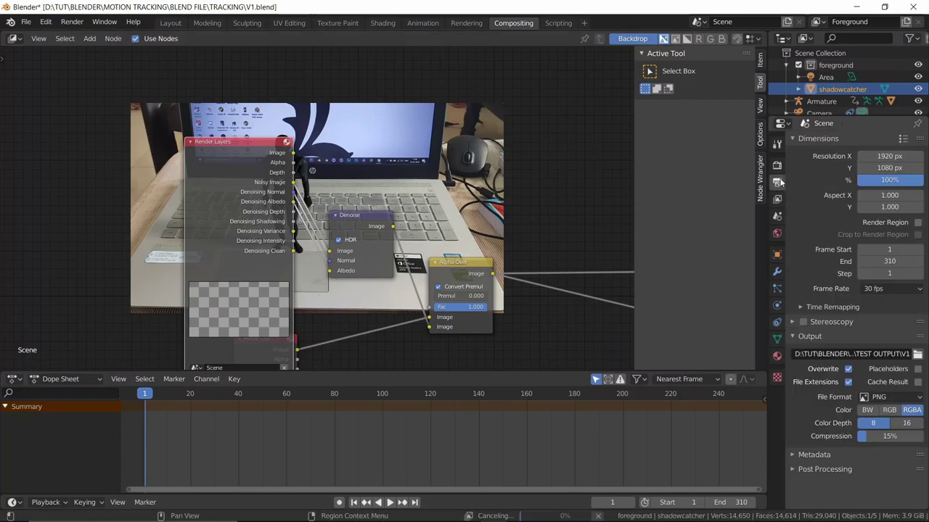
{"action": "left_click", "coordinate": [776, 165]}
{"action": "left_click", "coordinate": [881, 223]}
{"action": "key", "text": "Return"}
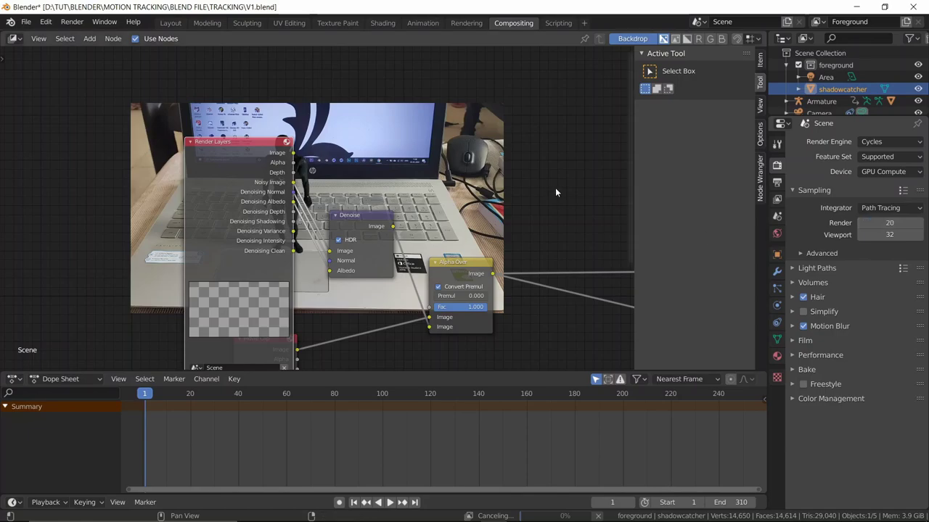
{"action": "scroll", "coordinate": [555, 184], "scroll_direction": "down", "scroll_amount": 2}
{"action": "middle_click_drag", "start_coordinate": [488, 173], "coordinate": [357, 144]}
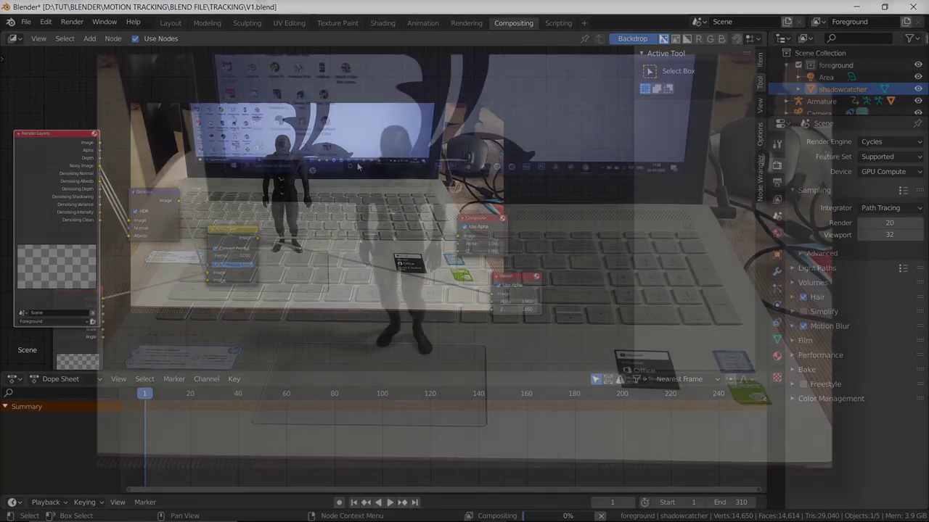